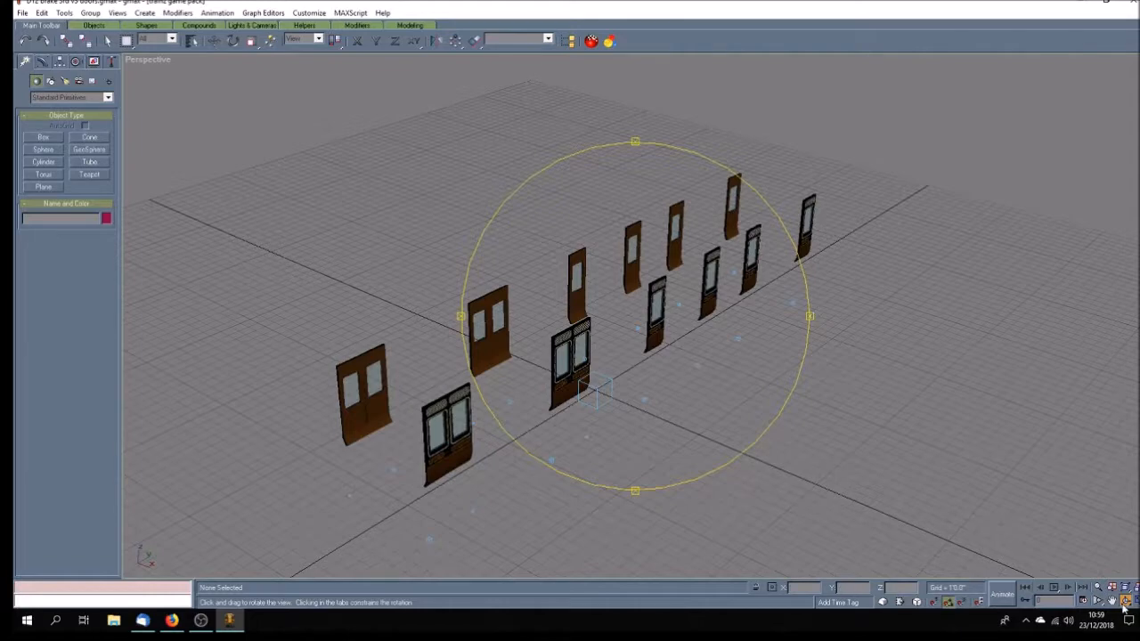
Maximise the Top viewport and frame both rows of carriage doors in it
click(1126, 603)
click(1113, 602)
drag(257, 165, 323, 171)
scroll(333, 160, down, 8)
scroll(332, 161, down, 5)
drag(330, 160, 371, 217)
scroll(372, 215, up, 4)
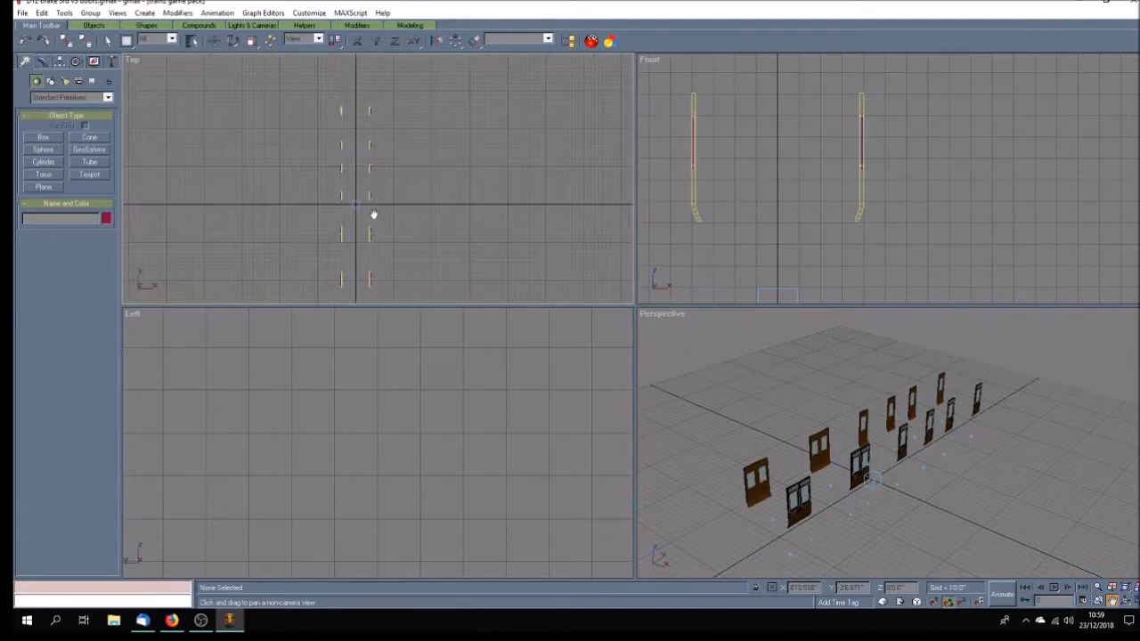
click(1129, 602)
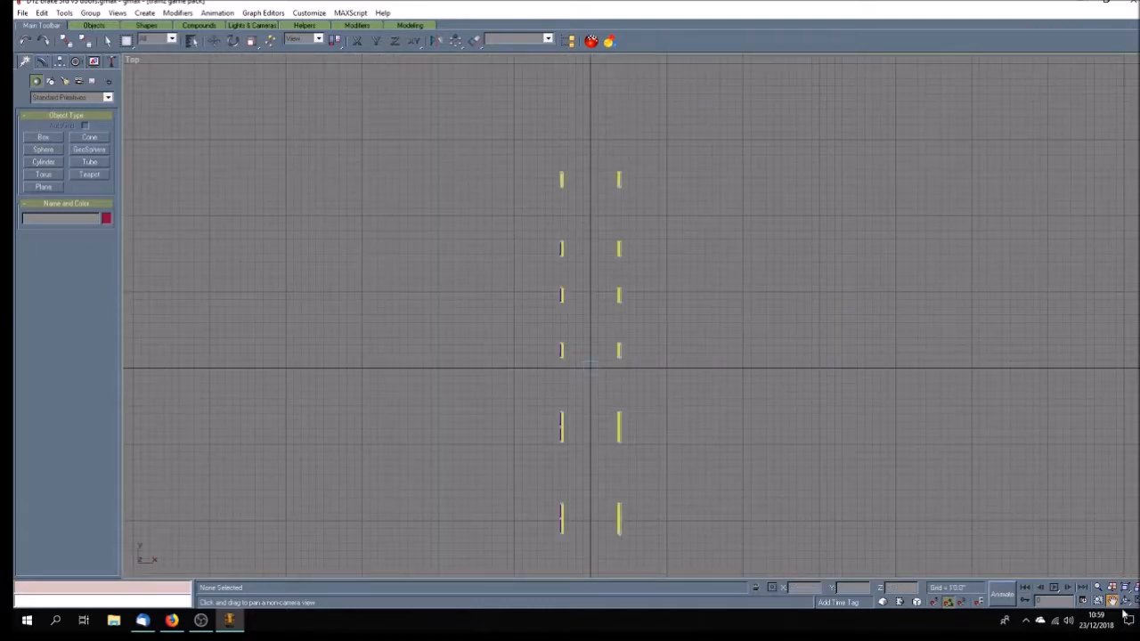
drag(651, 400, 629, 362)
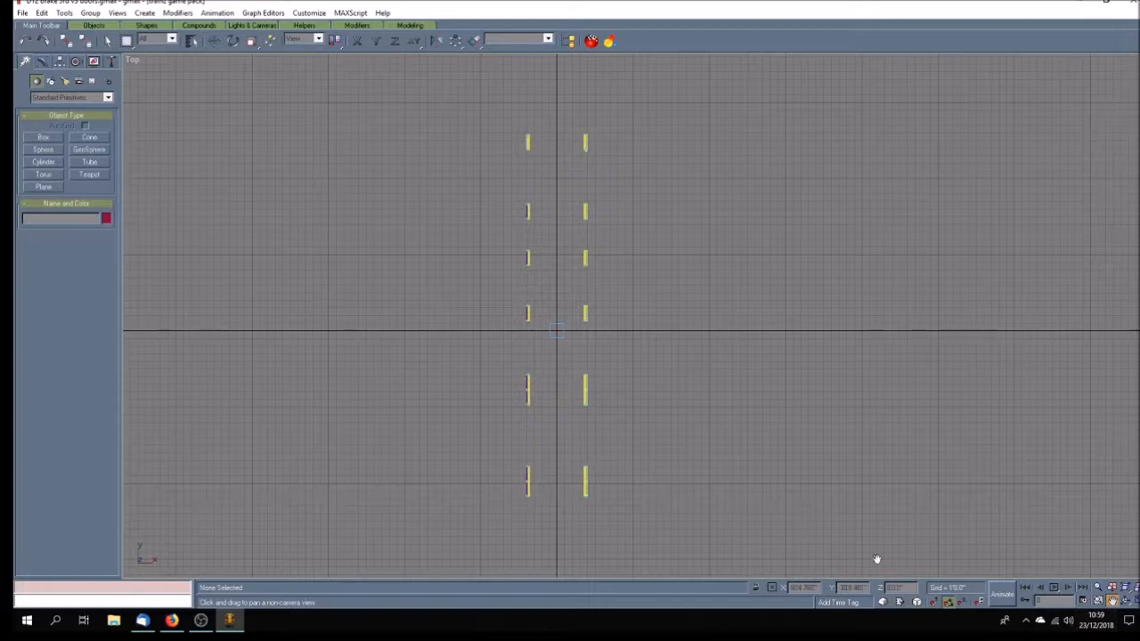
Save the scene as a new file named D12 brake 3rd v3 doors left.gmax
click(1054, 590)
click(23, 13)
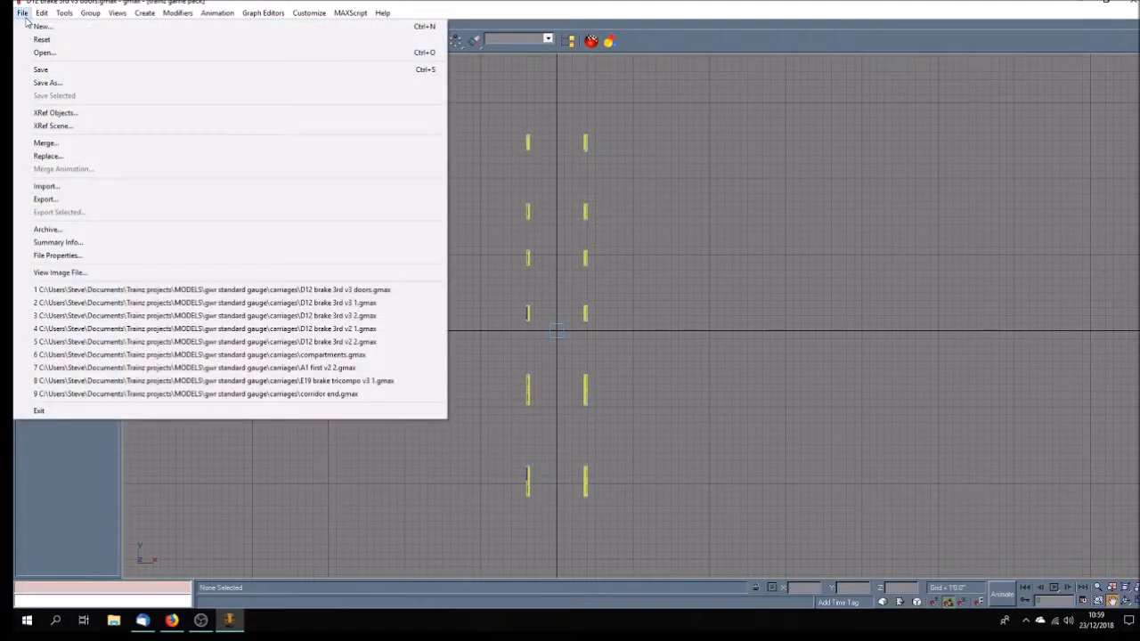
click(36, 82)
click(201, 162)
text(left.gmax)
key(Return)
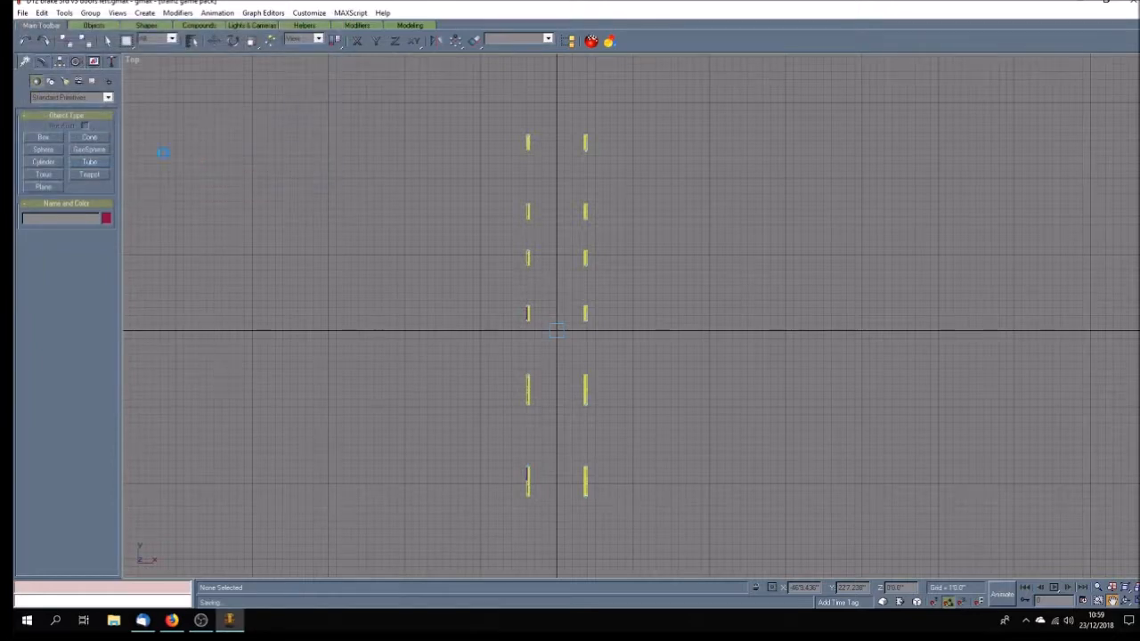
Delete the whole row of doors on the negative X side of the origin and save the file
click(108, 41)
drag(487, 108, 544, 539)
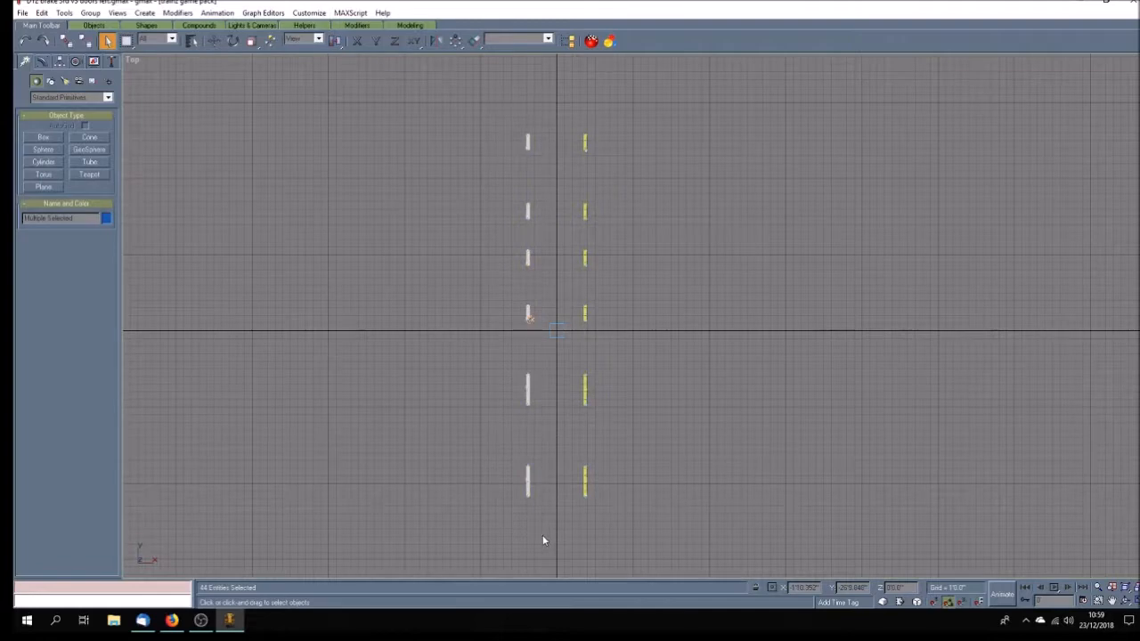
key(Delete)
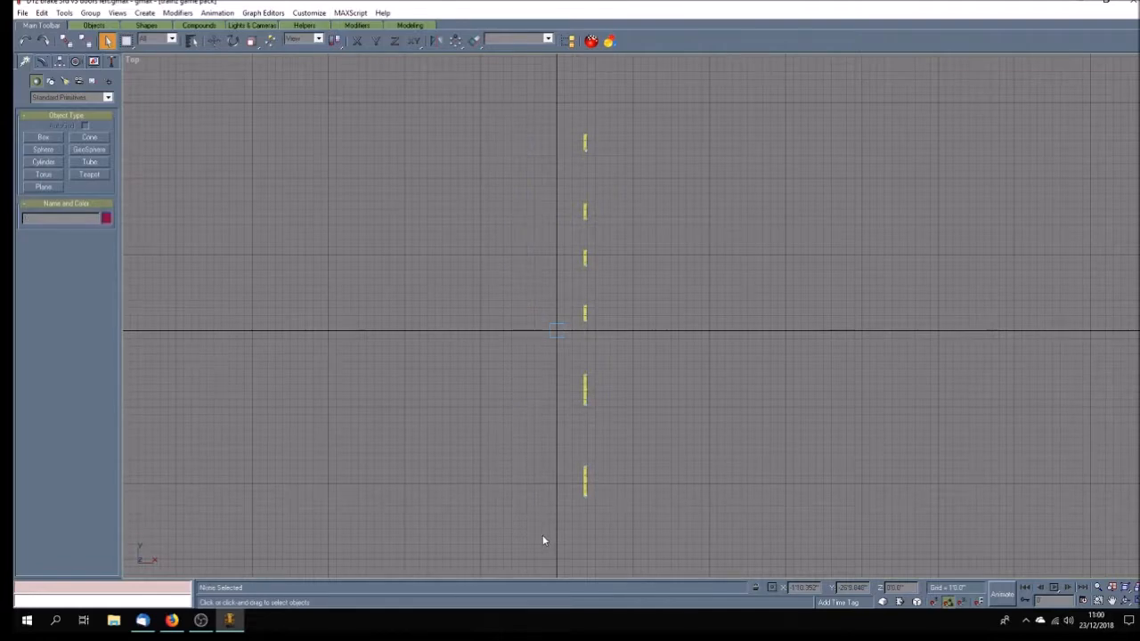
click(20, 11)
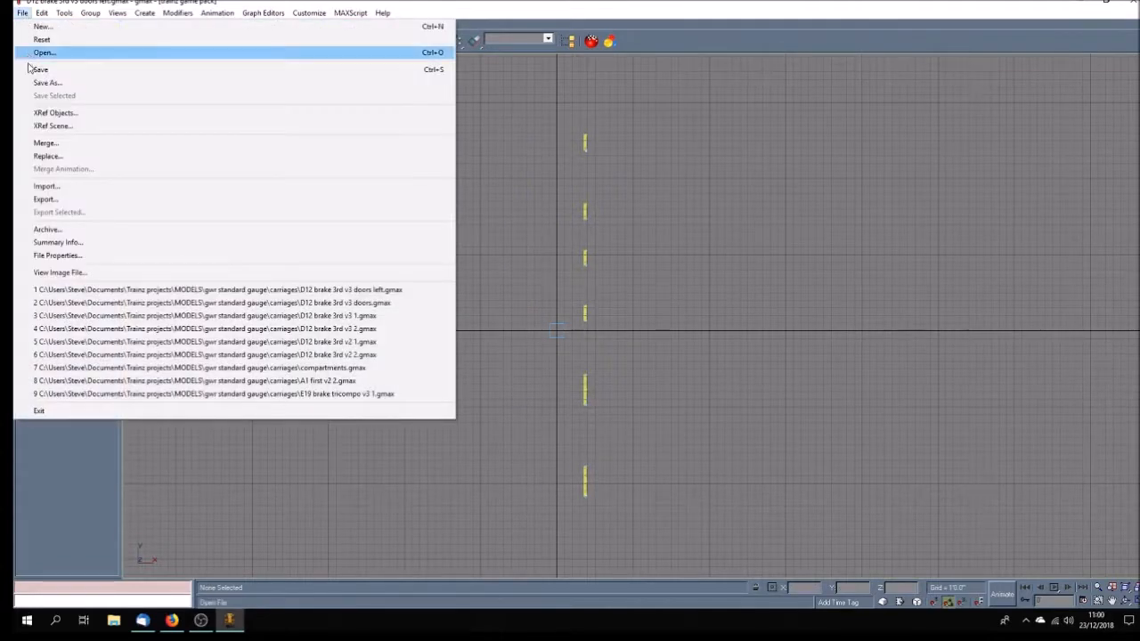
click(26, 68)
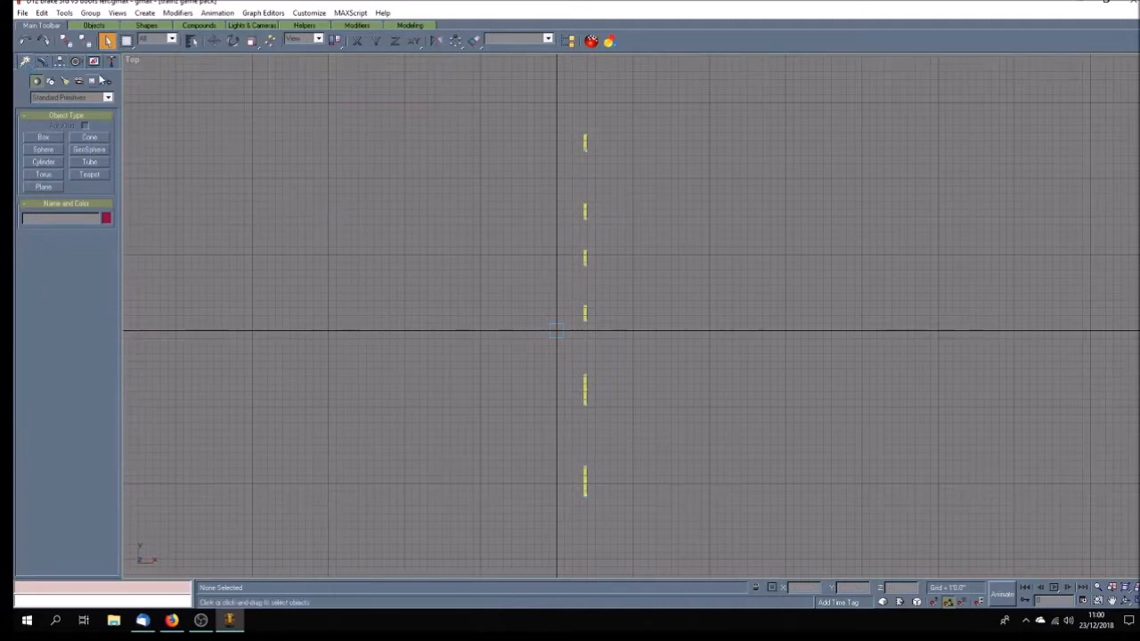
Reopen D12 brake 3rd v3 doors.gmax and show both door rows in a maximised Top viewport
click(24, 13)
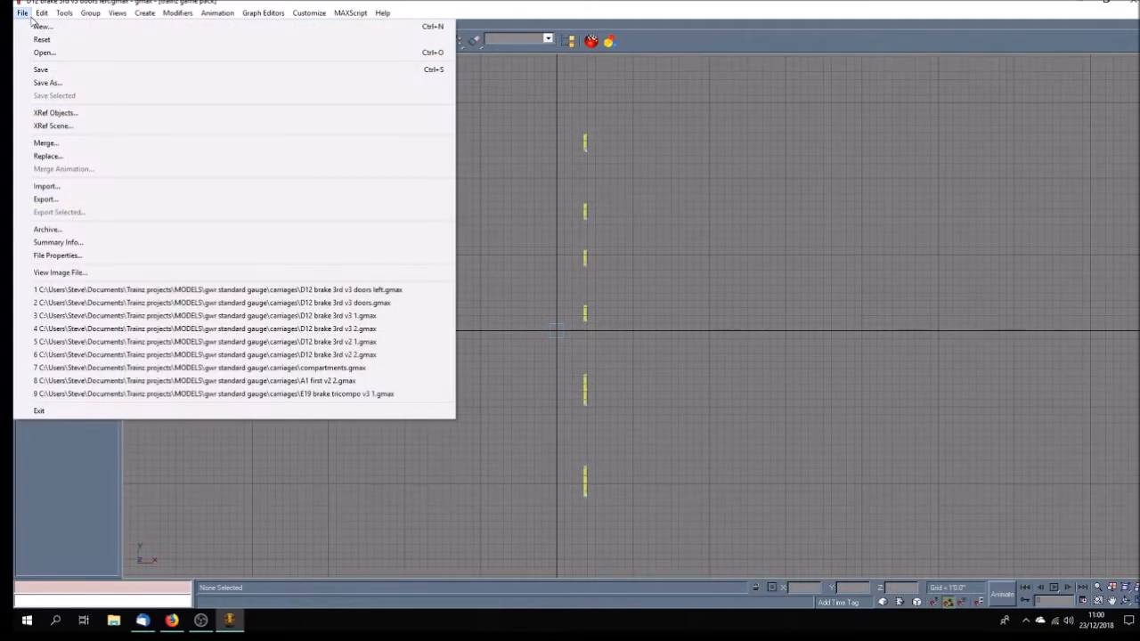
click(403, 303)
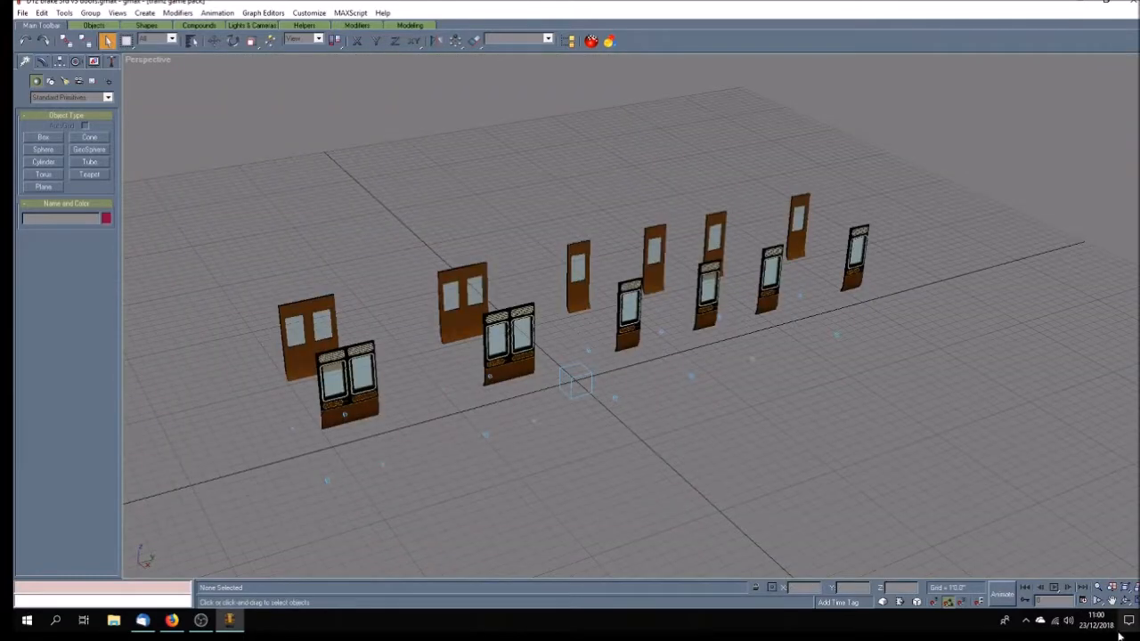
click(1127, 602)
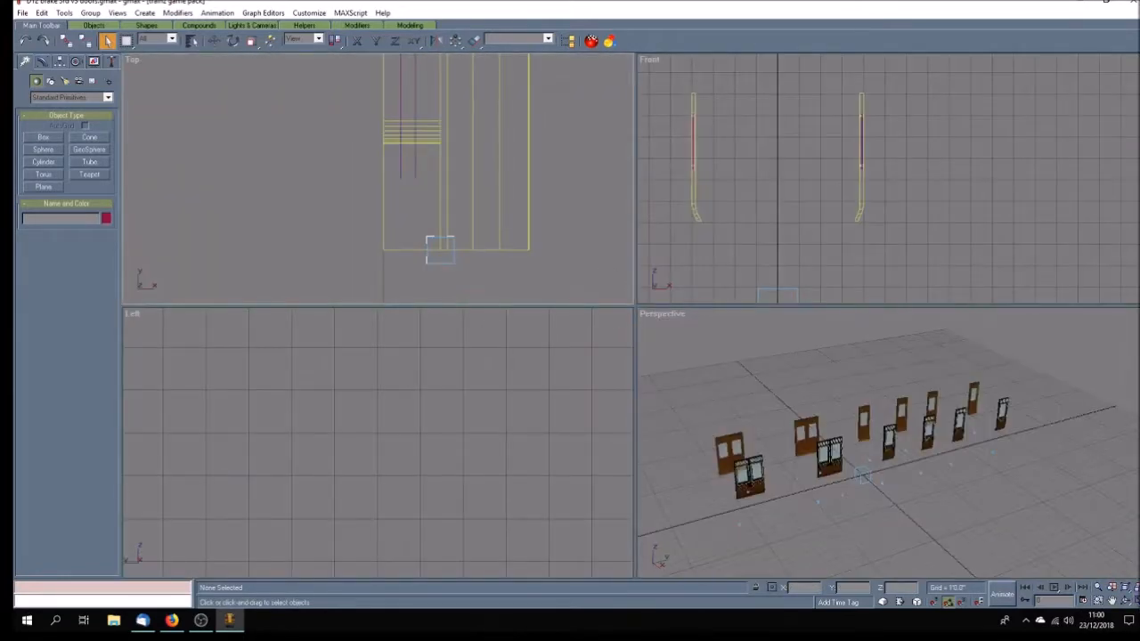
click(1126, 601)
click(1111, 602)
scroll(550, 319, down, 10)
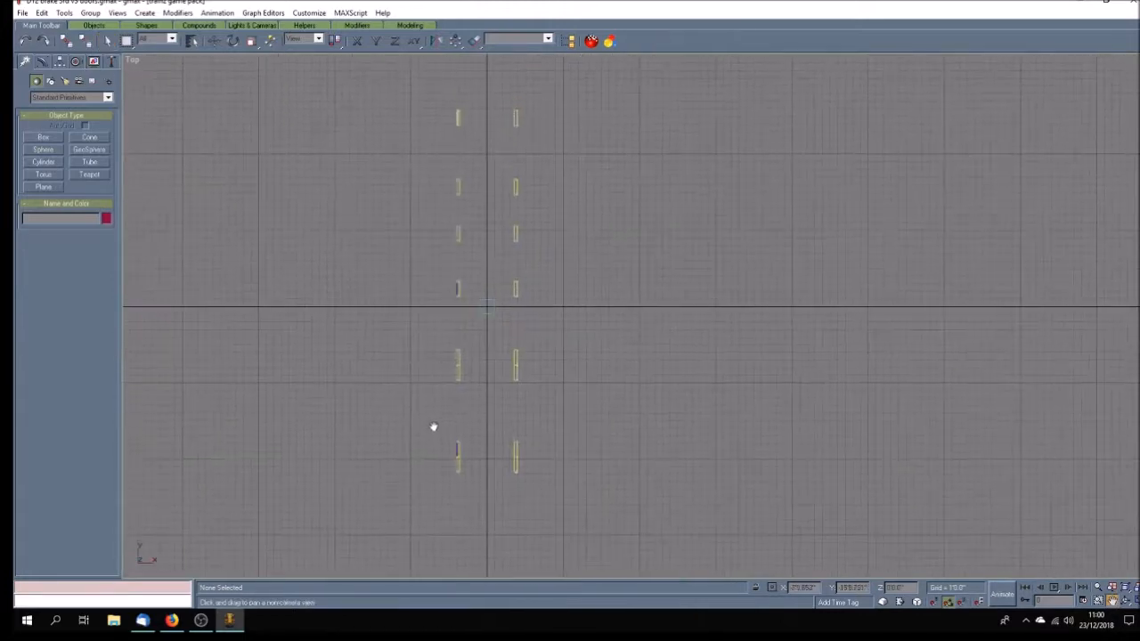
Save the reopened doors scene as a new file named D12 brake 3rd v3 doors right.gmax
click(22, 14)
click(50, 85)
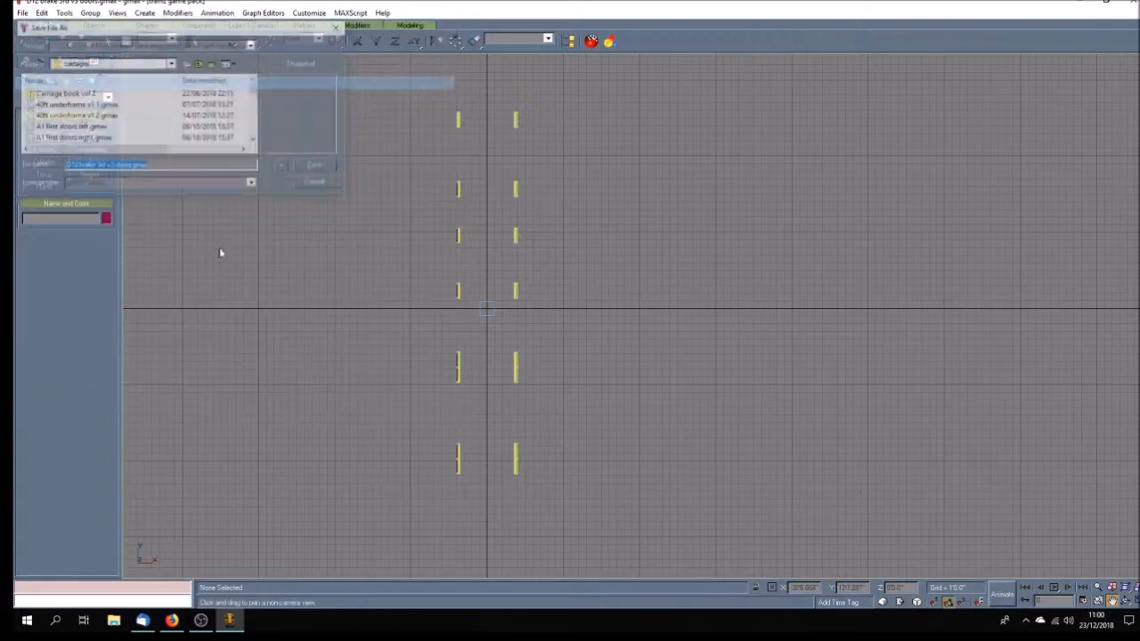
click(131, 168)
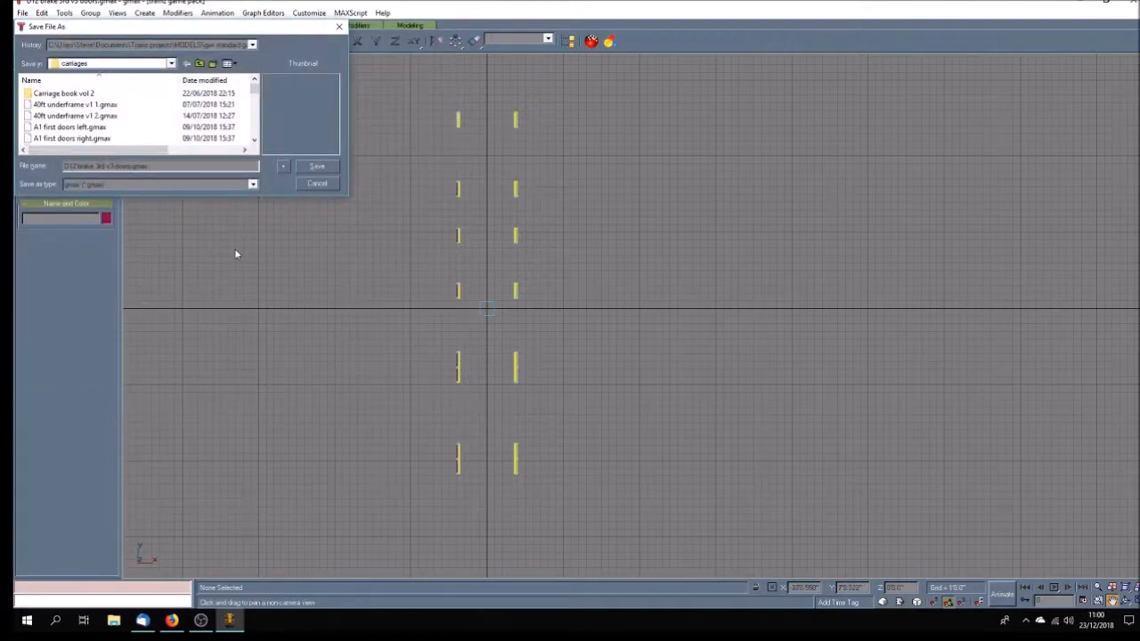
key(Return)
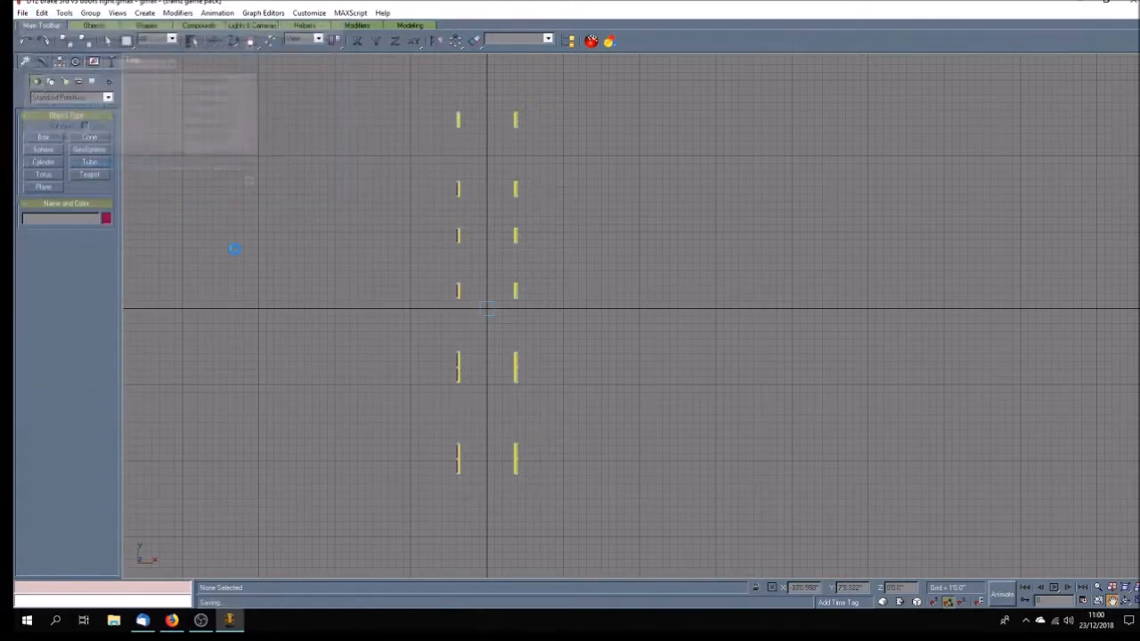
Delete the whole row of doors on the positive X side of the origin and save the file
click(110, 41)
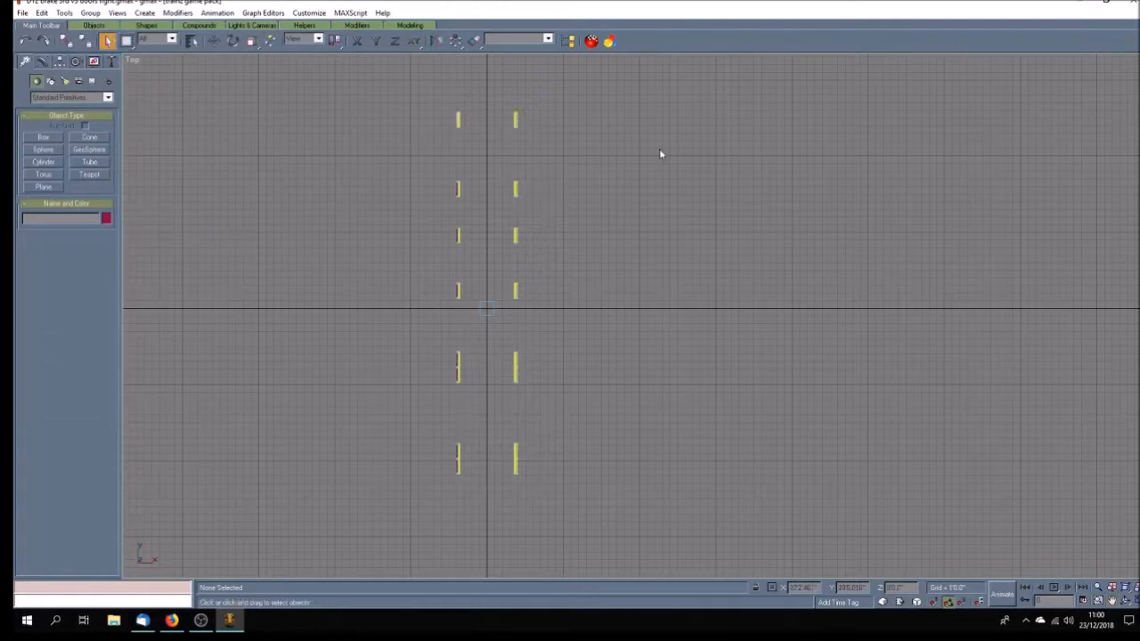
drag(580, 93, 501, 486)
key(Delete)
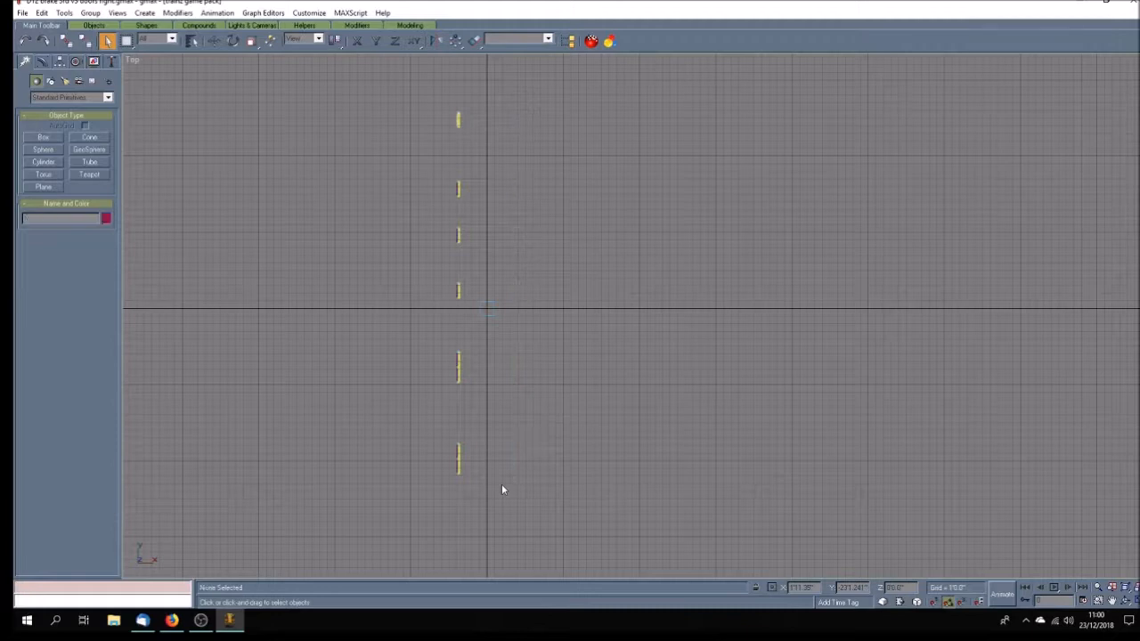
click(191, 41)
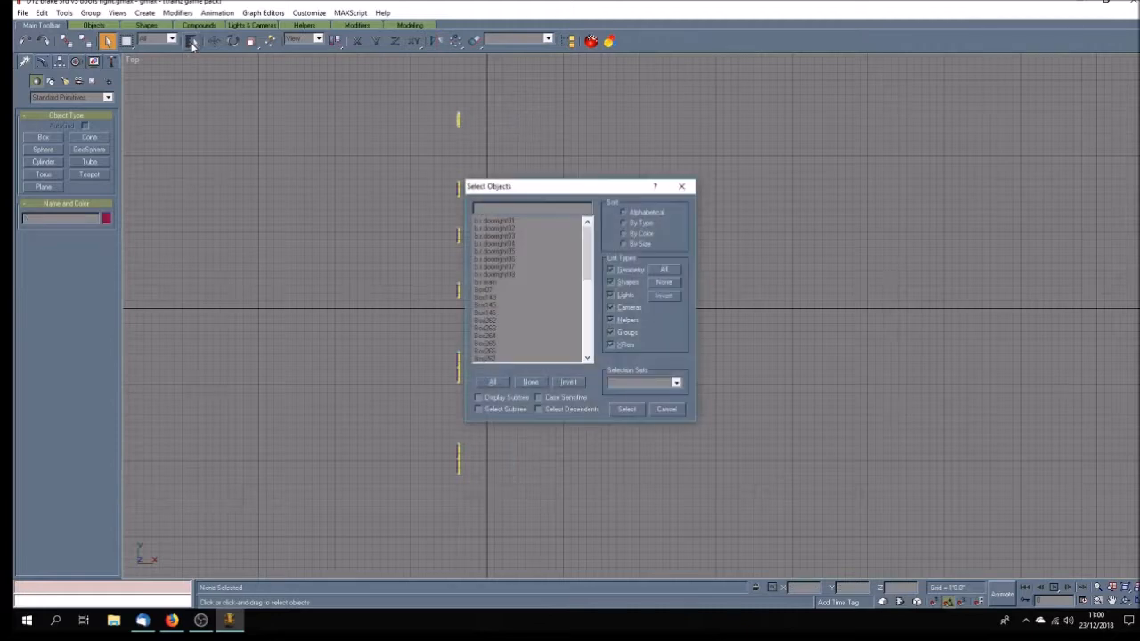
click(667, 410)
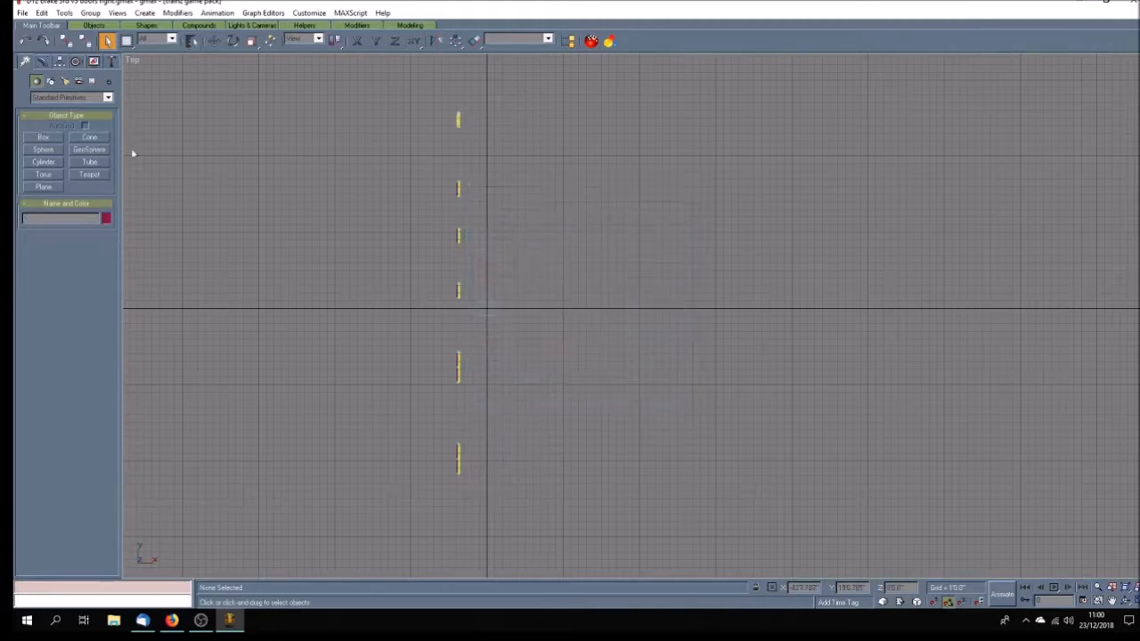
click(22, 13)
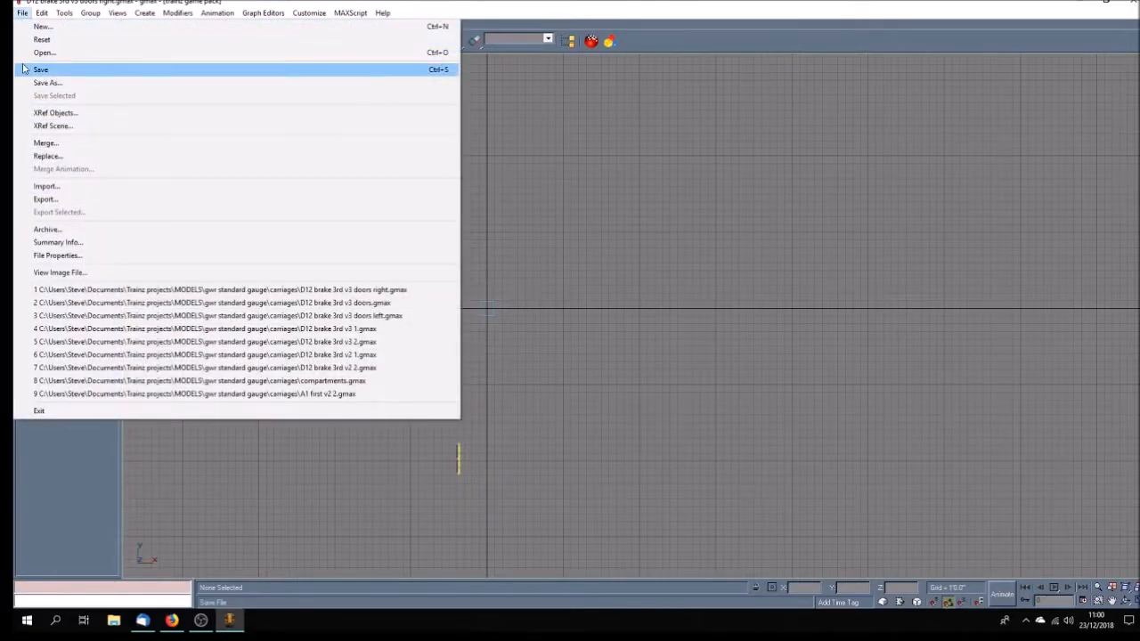
click(40, 70)
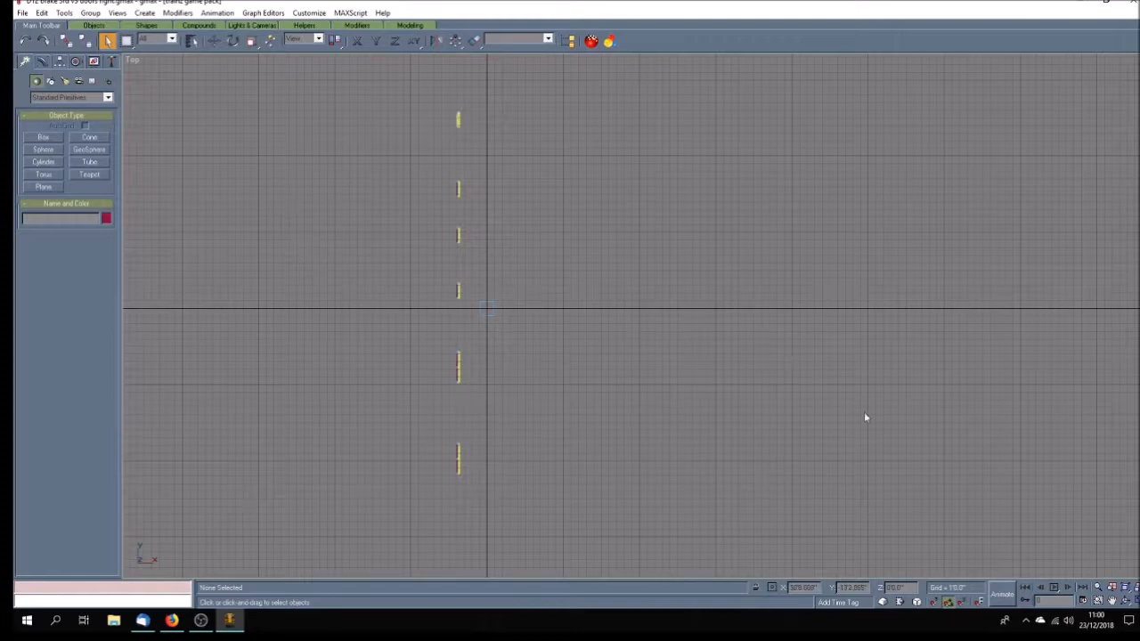
Open D12 brake 3rd v3 1.gmax and delete all attachment helpers whose names begin with "a."
click(21, 13)
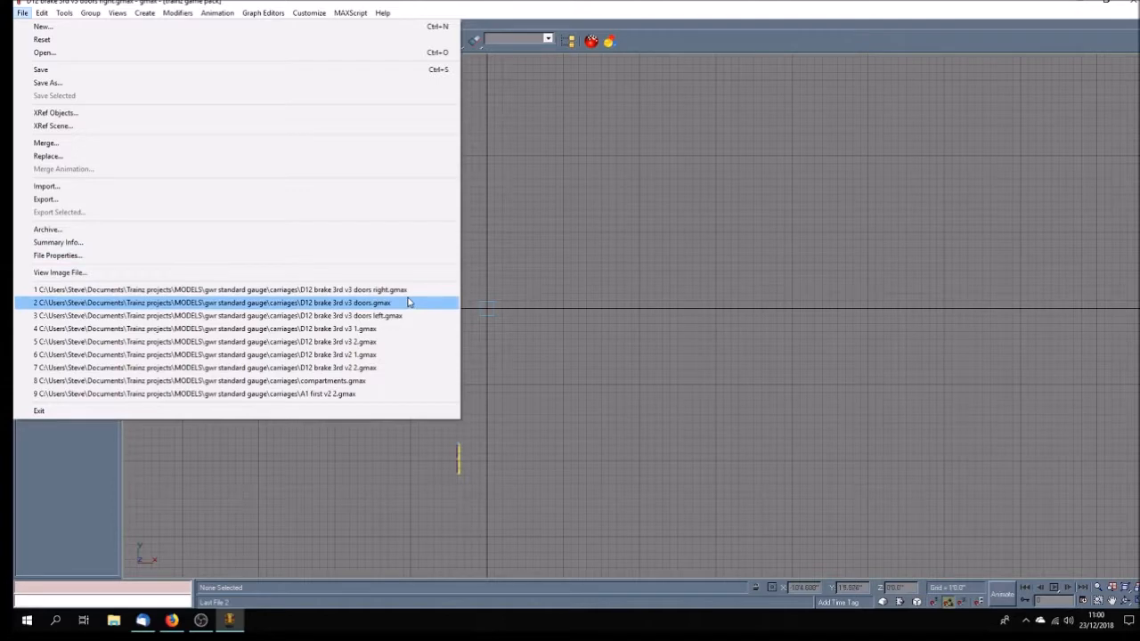
click(388, 329)
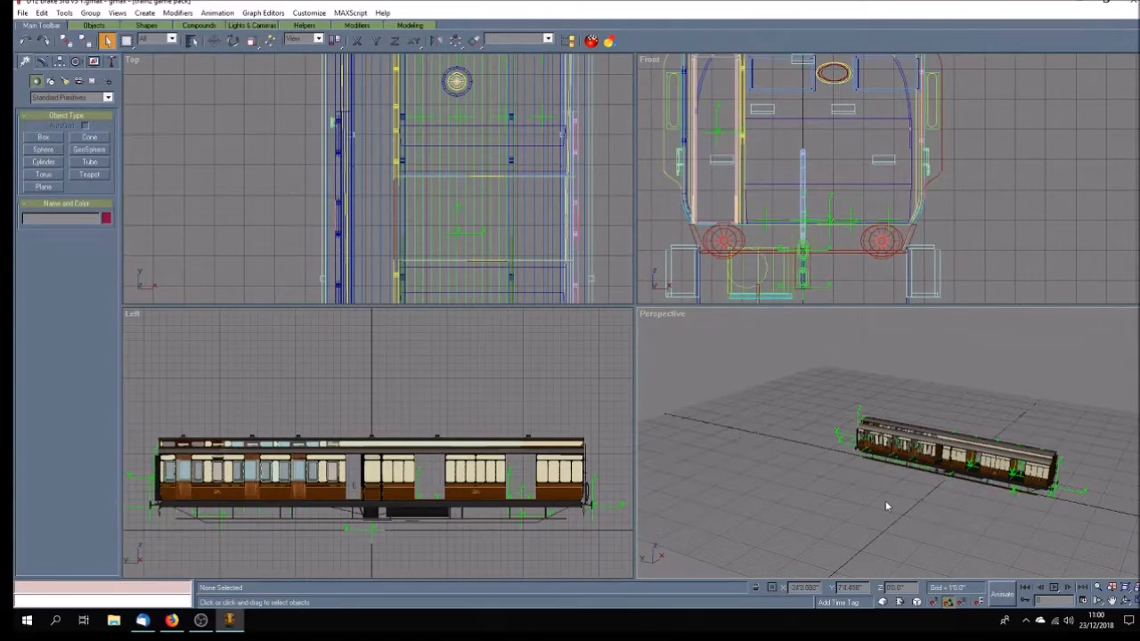
click(191, 41)
drag(590, 237, 592, 250)
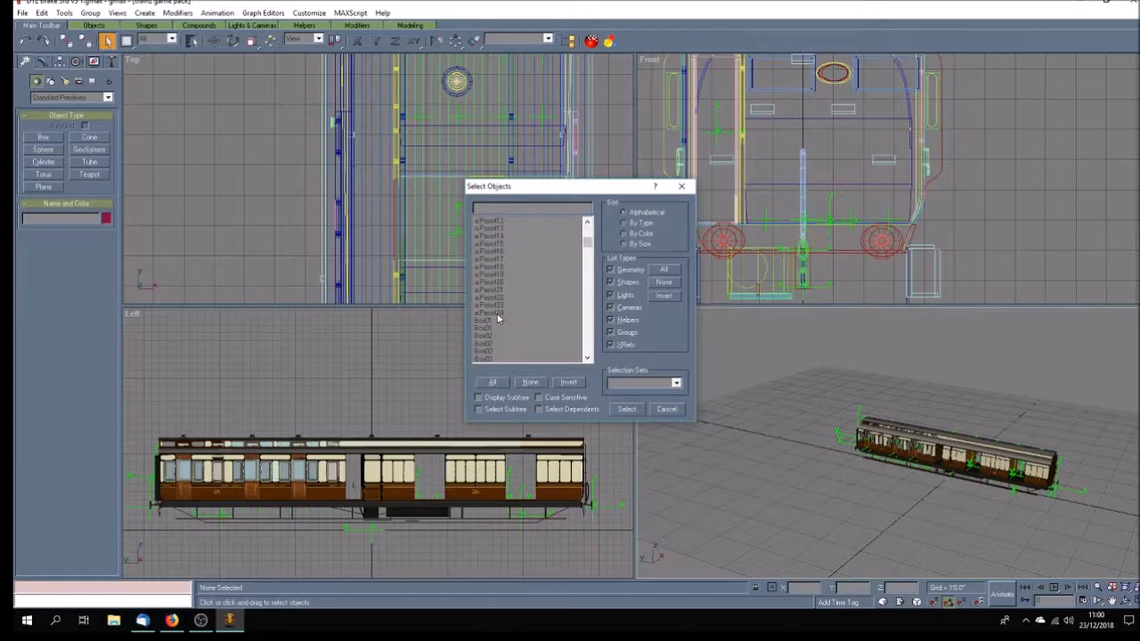
drag(498, 320, 492, 196)
click(627, 409)
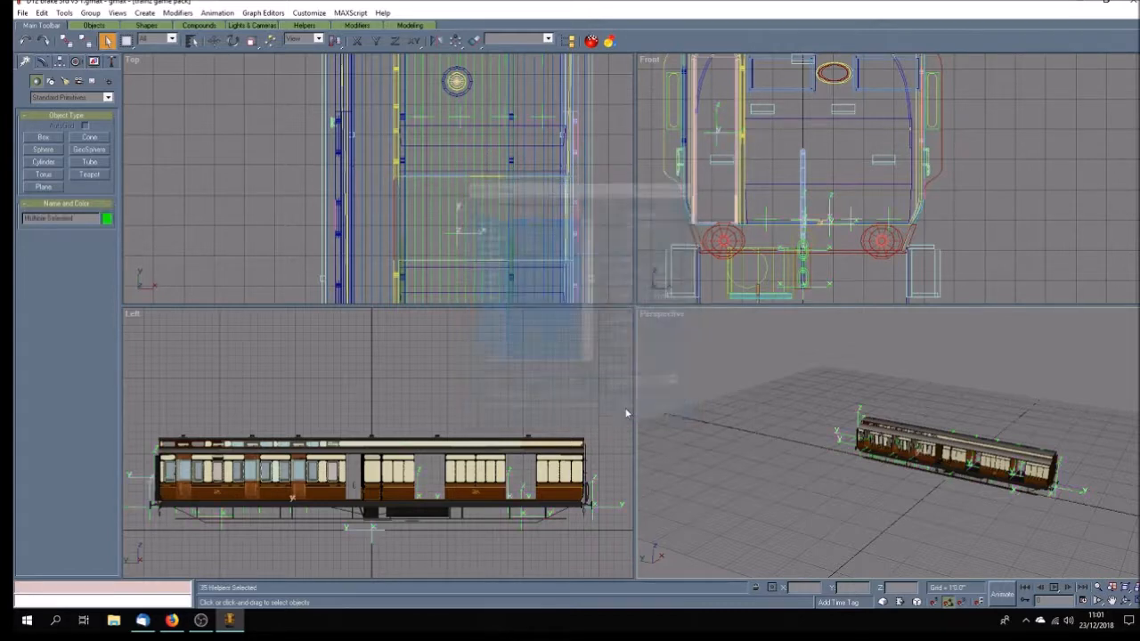
click(626, 413)
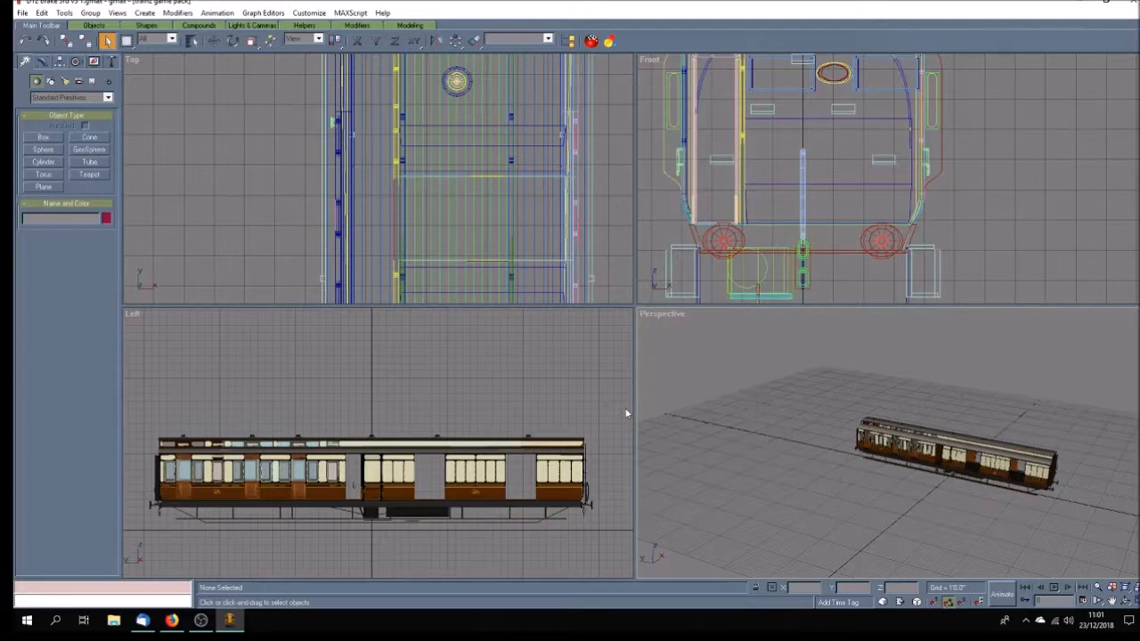
Restore the deleted helpers to review their names in the object list, and delete them again
click(29, 42)
click(193, 41)
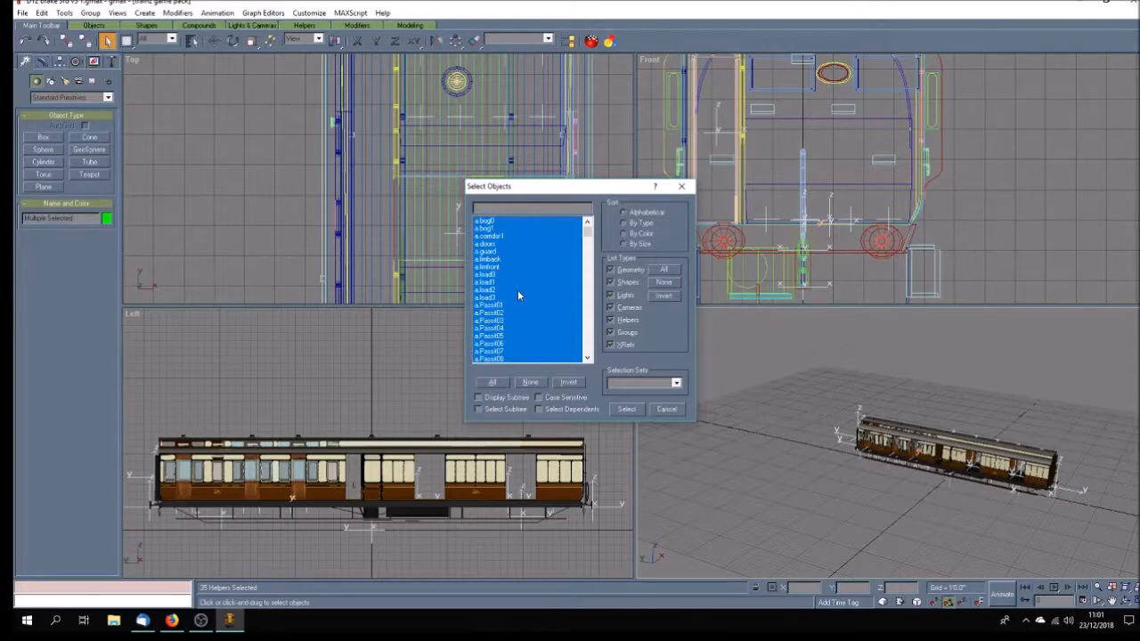
drag(587, 228, 589, 249)
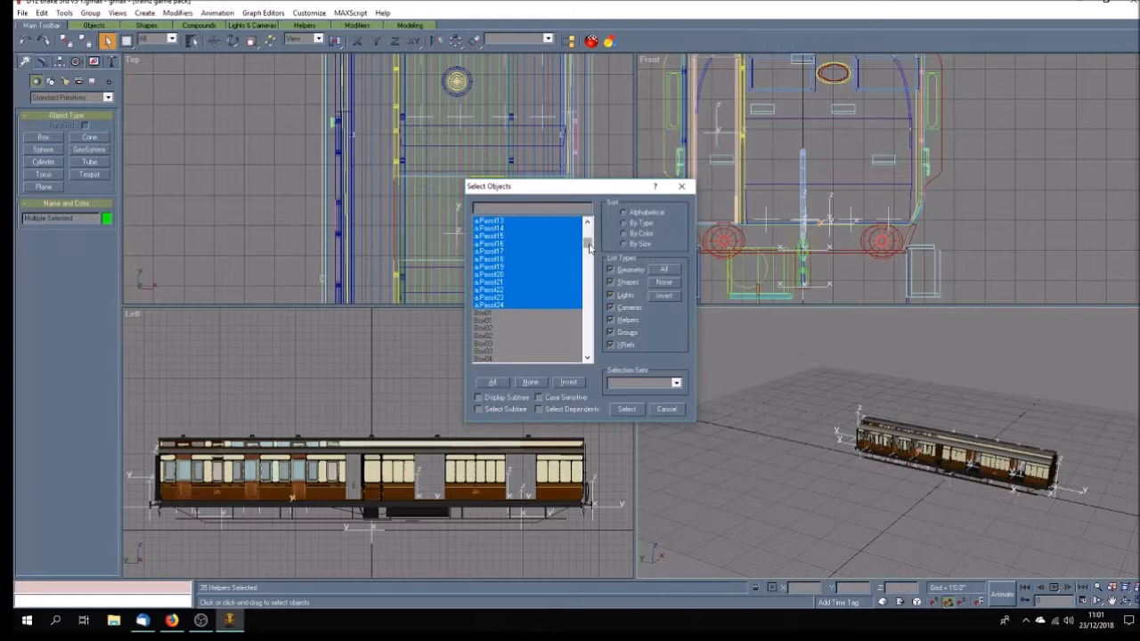
drag(589, 249, 587, 230)
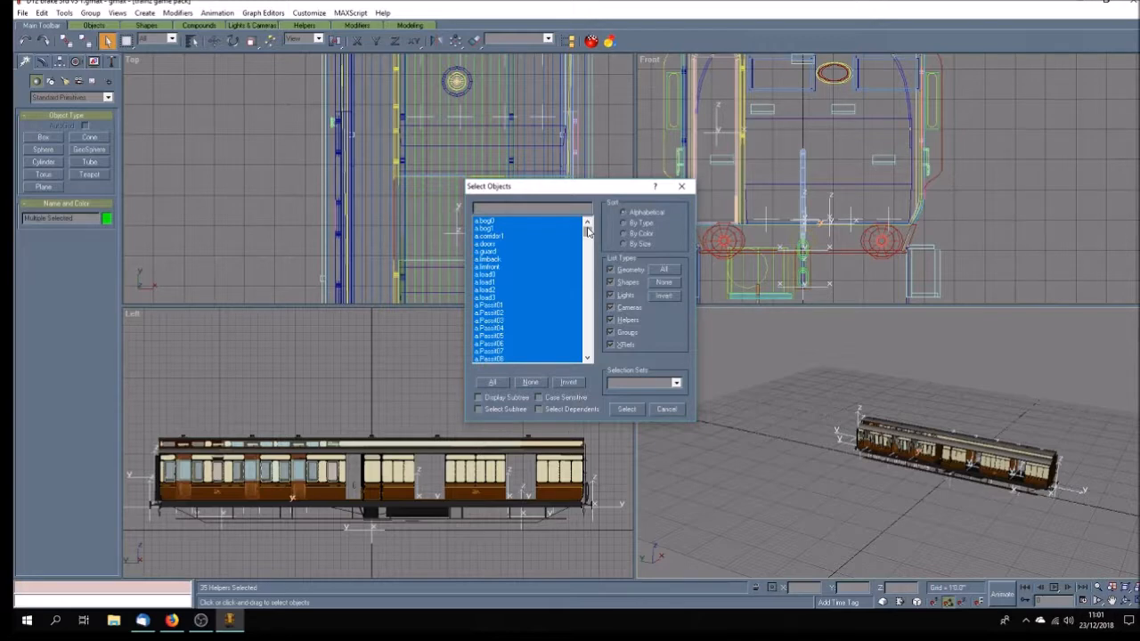
click(638, 409)
click(276, 225)
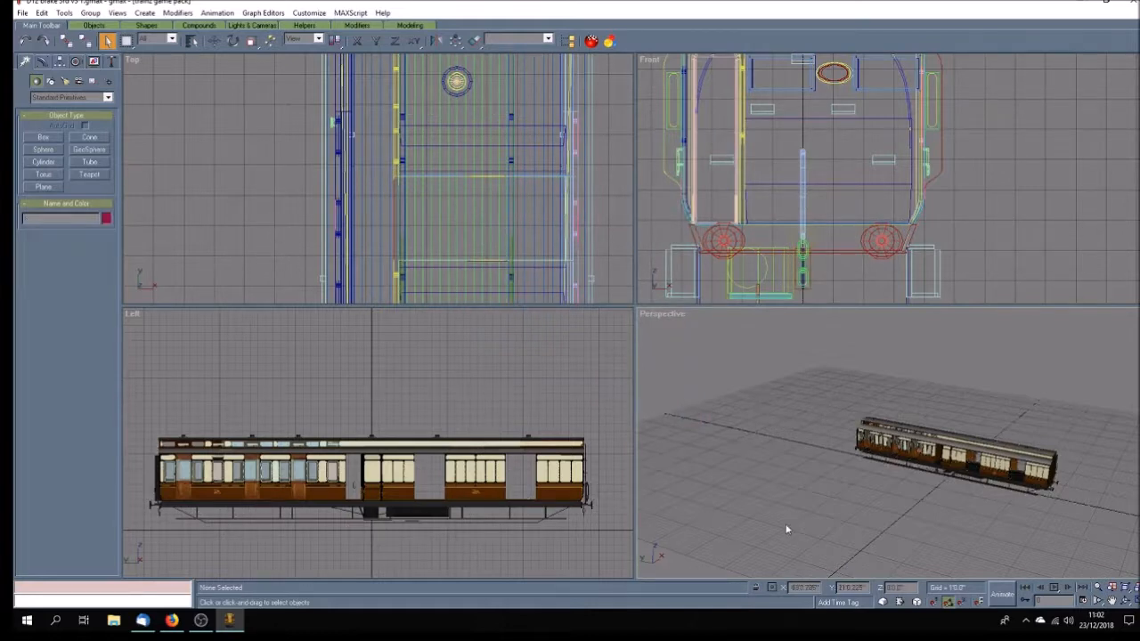
Delete the raised centre roof and the lower roof section of the carriage in a maximised Perspective viewport
click(1111, 603)
drag(929, 499, 827, 504)
click(1135, 601)
drag(692, 406, 629, 417)
scroll(629, 415, up, 5)
scroll(628, 411, down, 5)
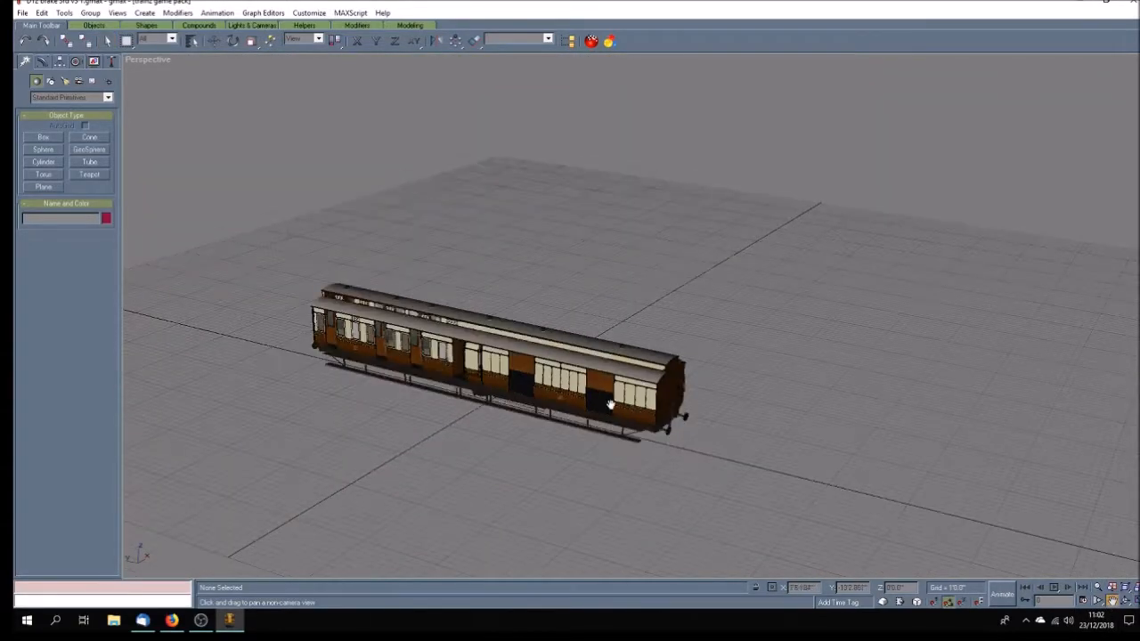
click(106, 41)
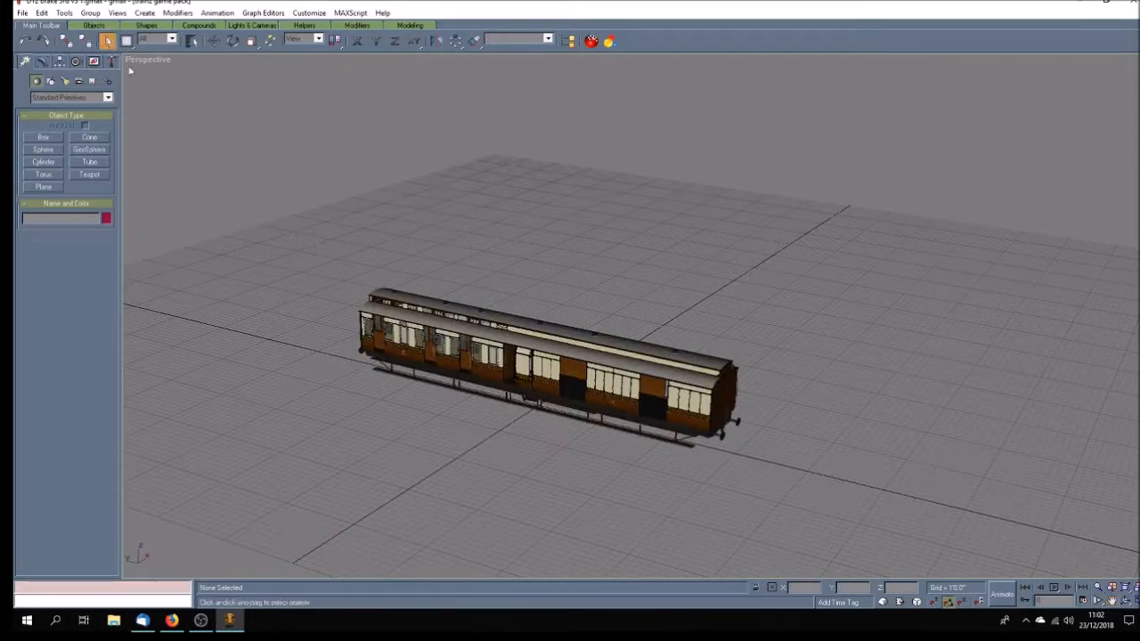
click(500, 314)
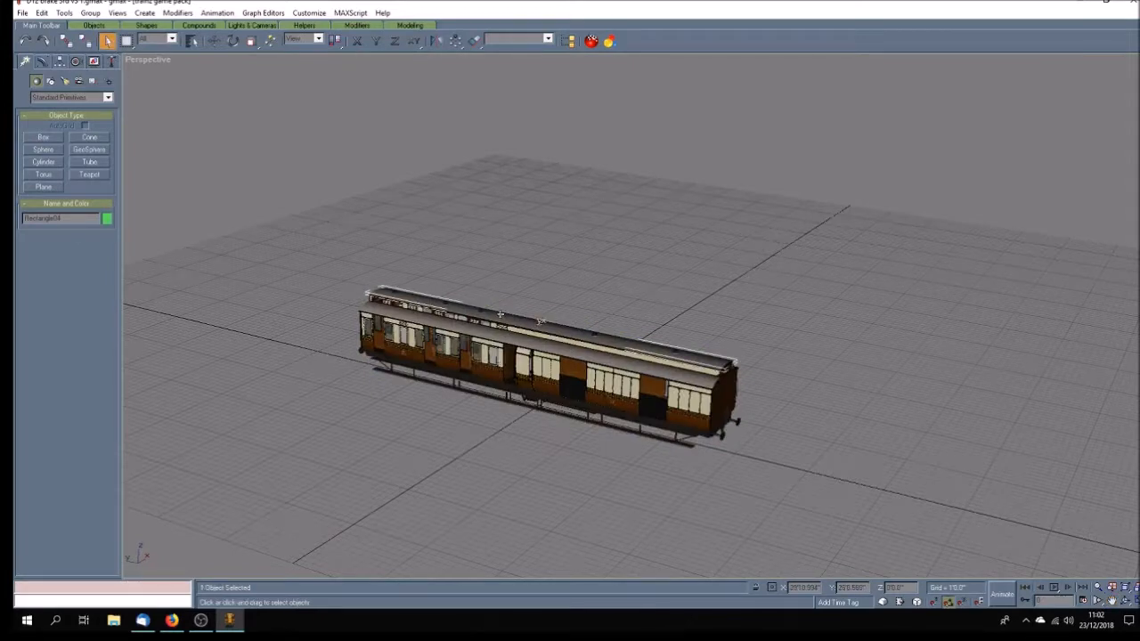
key(Delete)
click(456, 323)
key(Delete)
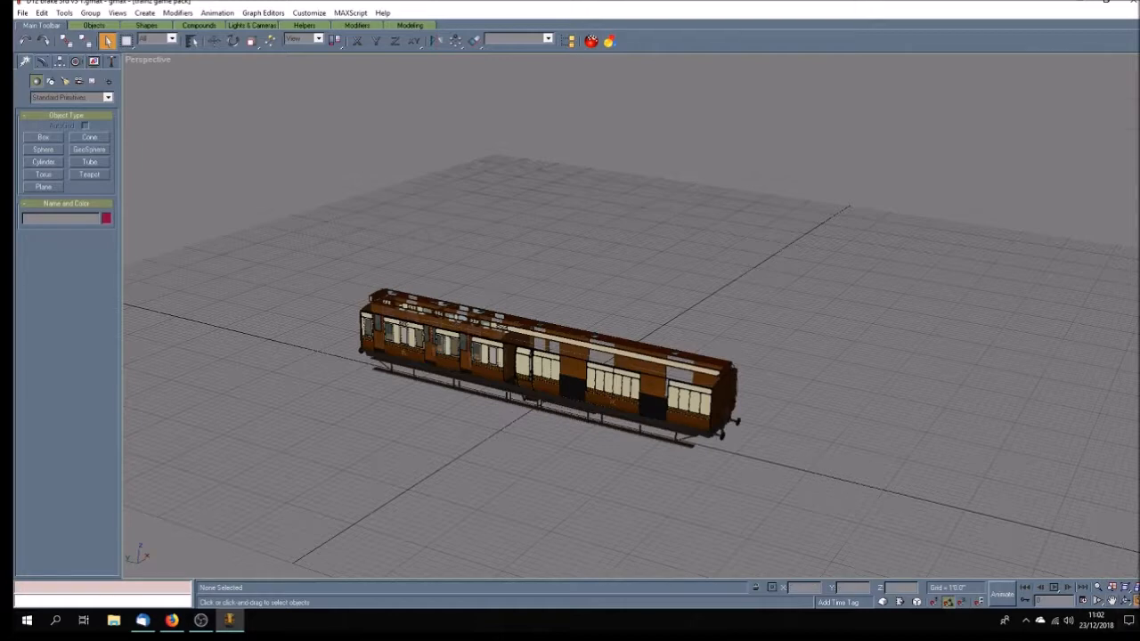
Delete all remaining roof fittings and roof trim along the top of the carriage in the Left viewport
click(1133, 601)
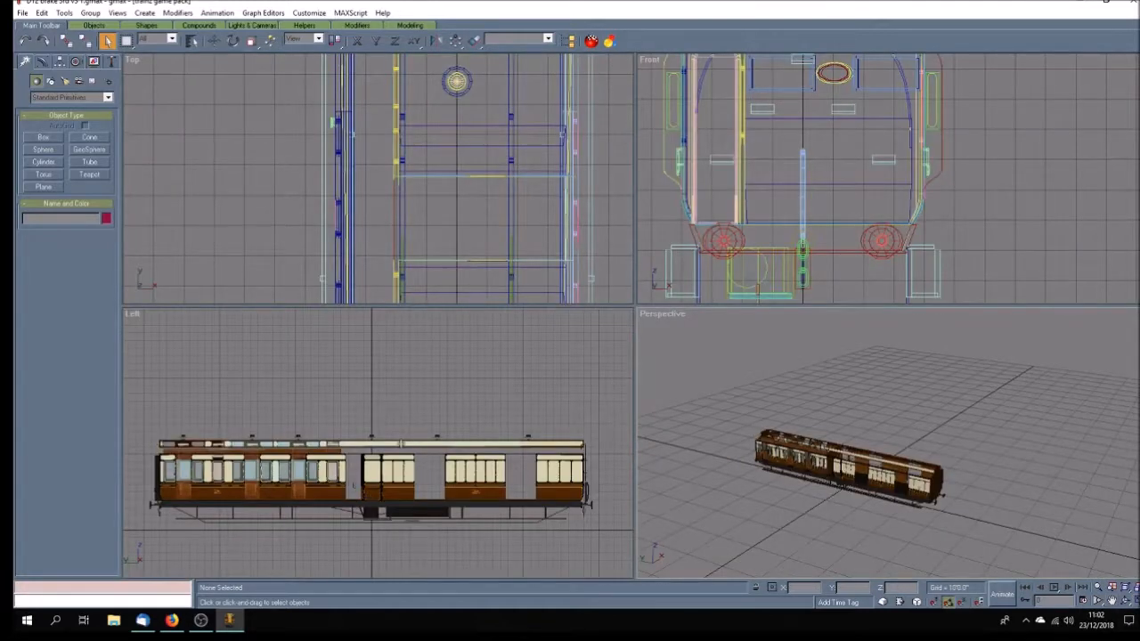
drag(139, 417, 590, 450)
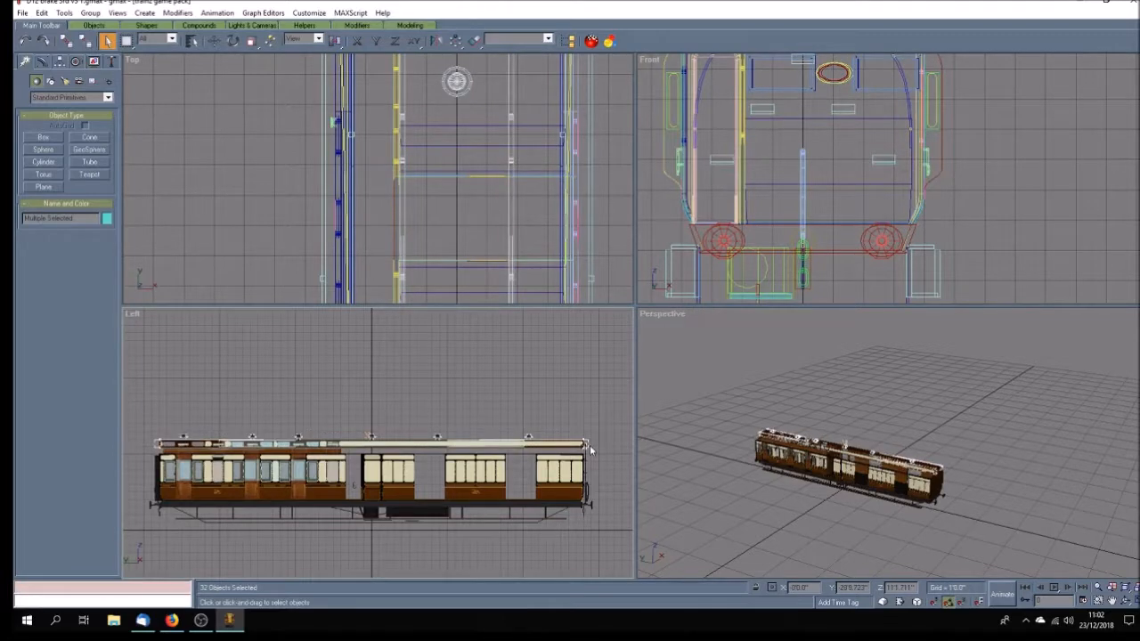
key(Delete)
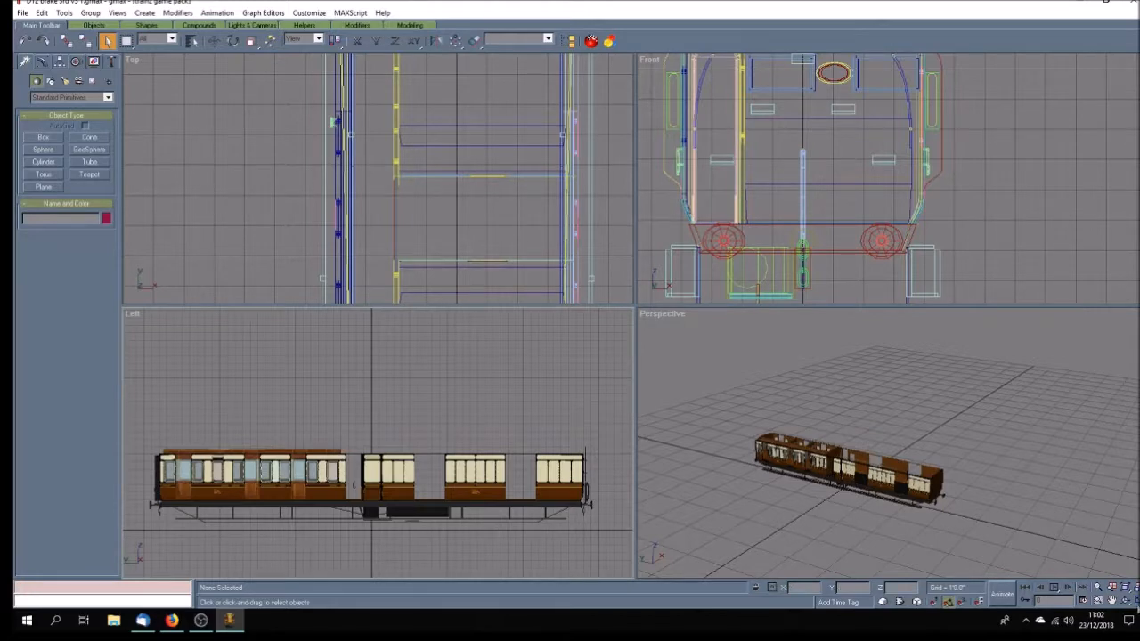
Delete the underframe, truss rods and buffers beneath the carriage body in a maximised Left viewport
click(1136, 601)
drag(143, 514, 1072, 437)
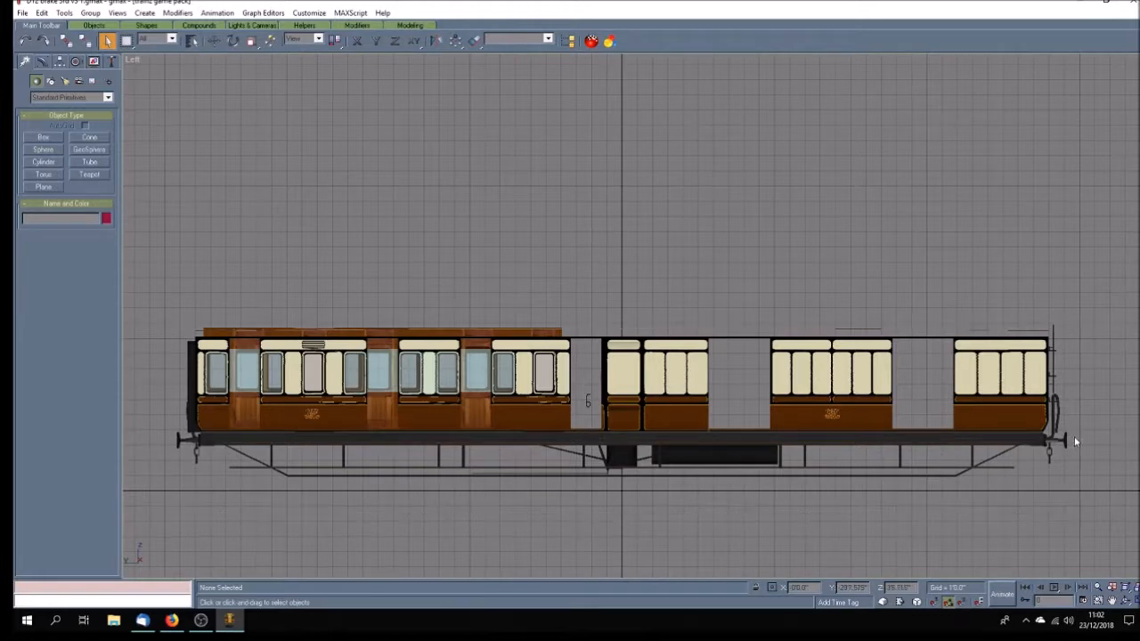
key(Delete)
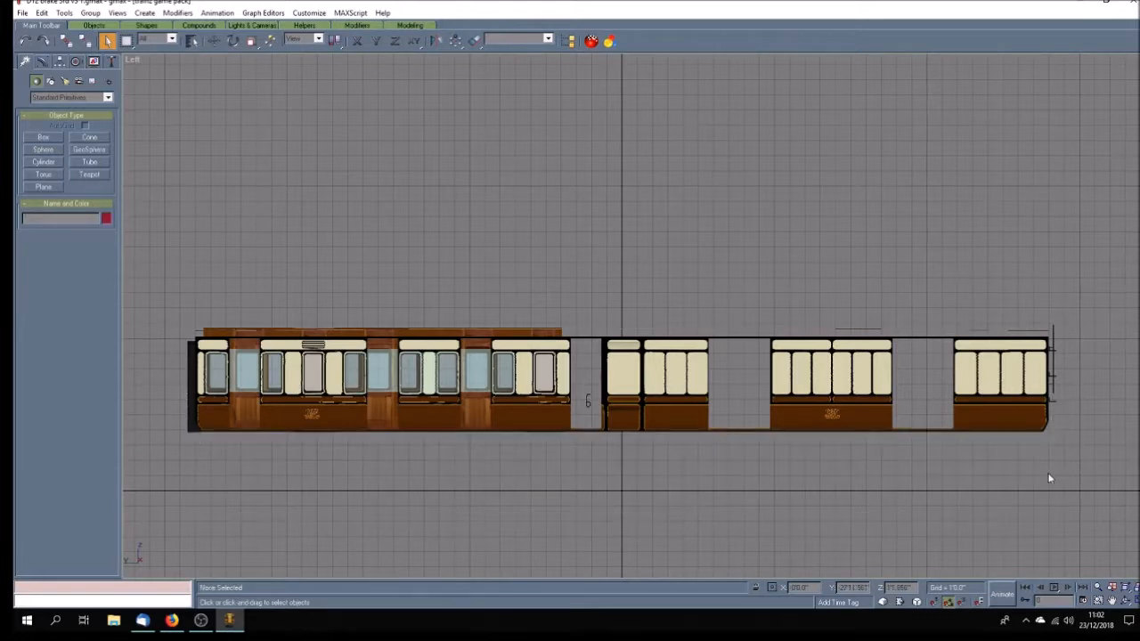
Delete the dark end attachment beside the compartment end and the small handle in the open middle doorway
click(188, 418)
key(Delete)
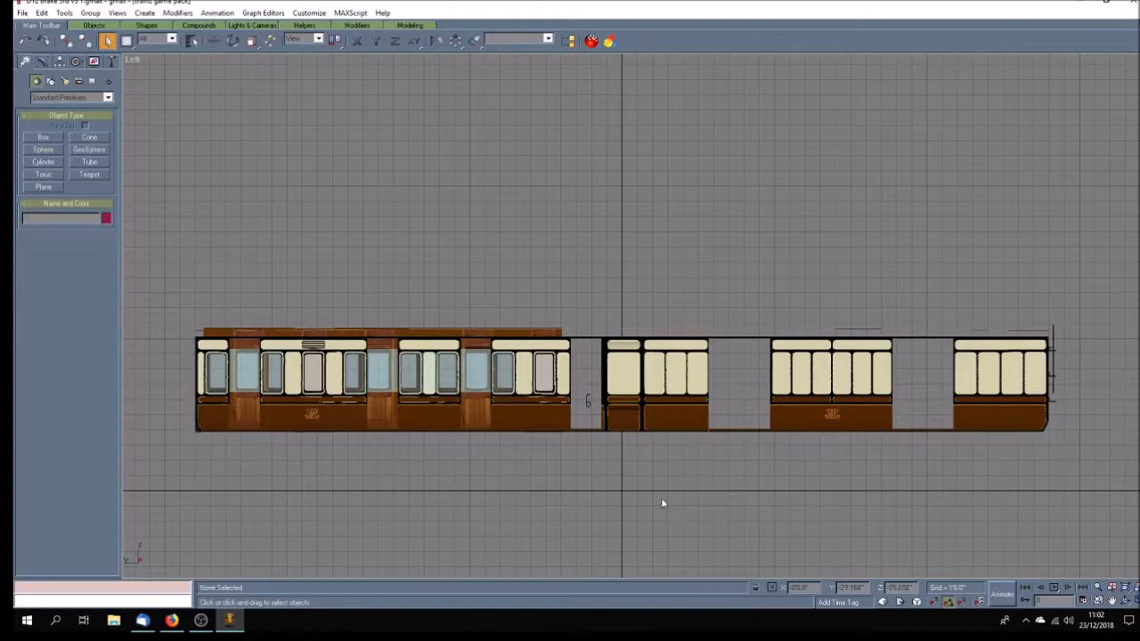
click(588, 400)
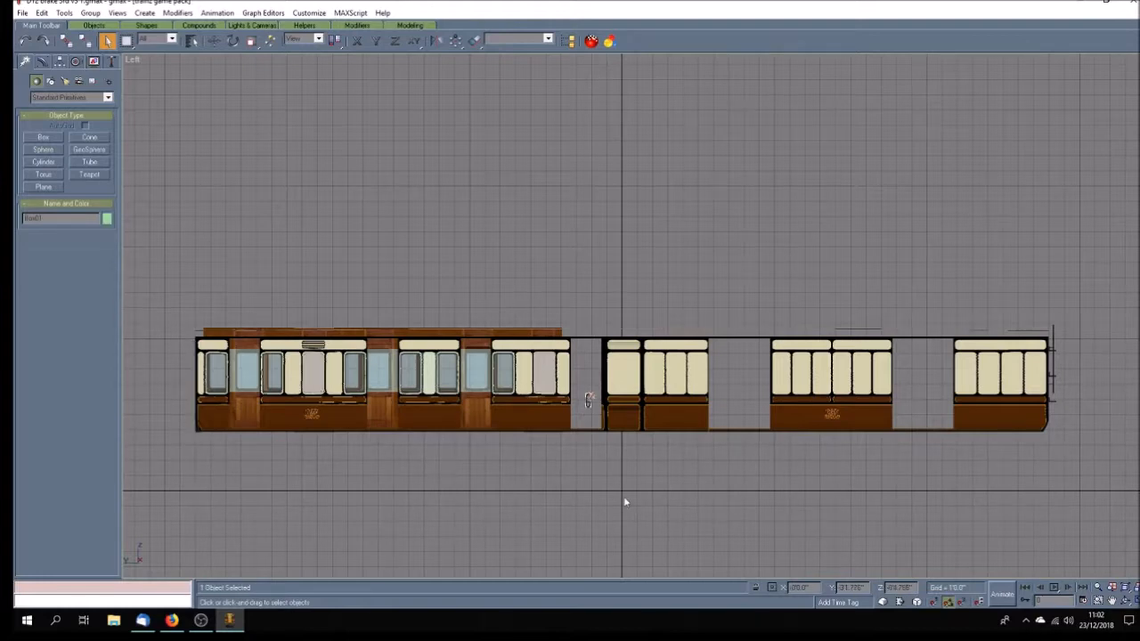
key(Delete)
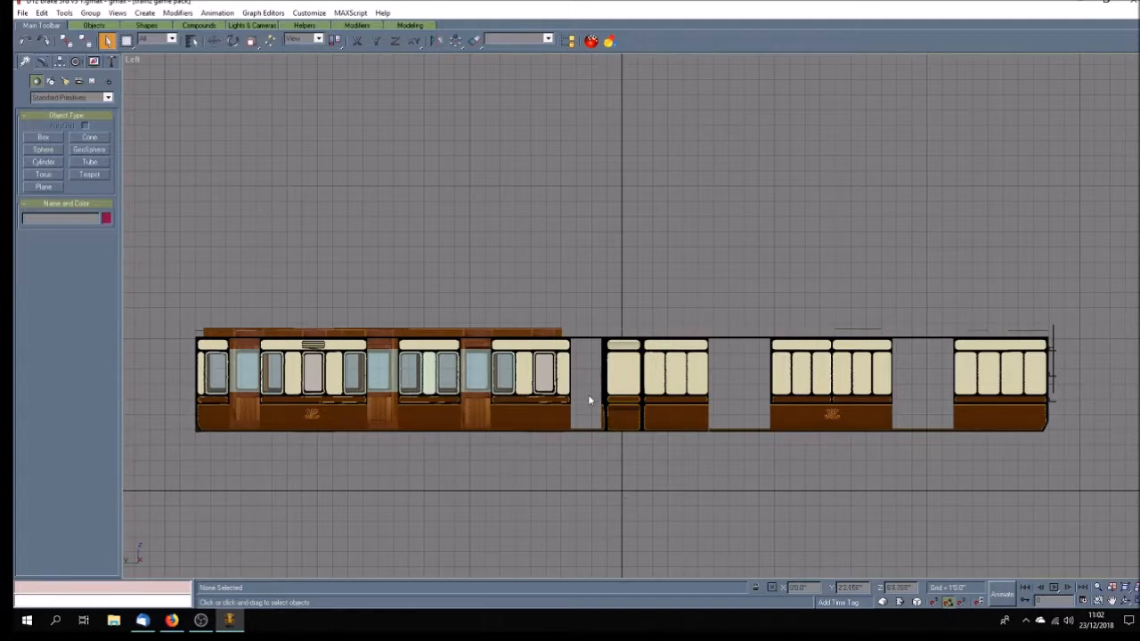
Delete the near side's cream-and-brown exterior panelling in a maximised Perspective viewport
click(1129, 602)
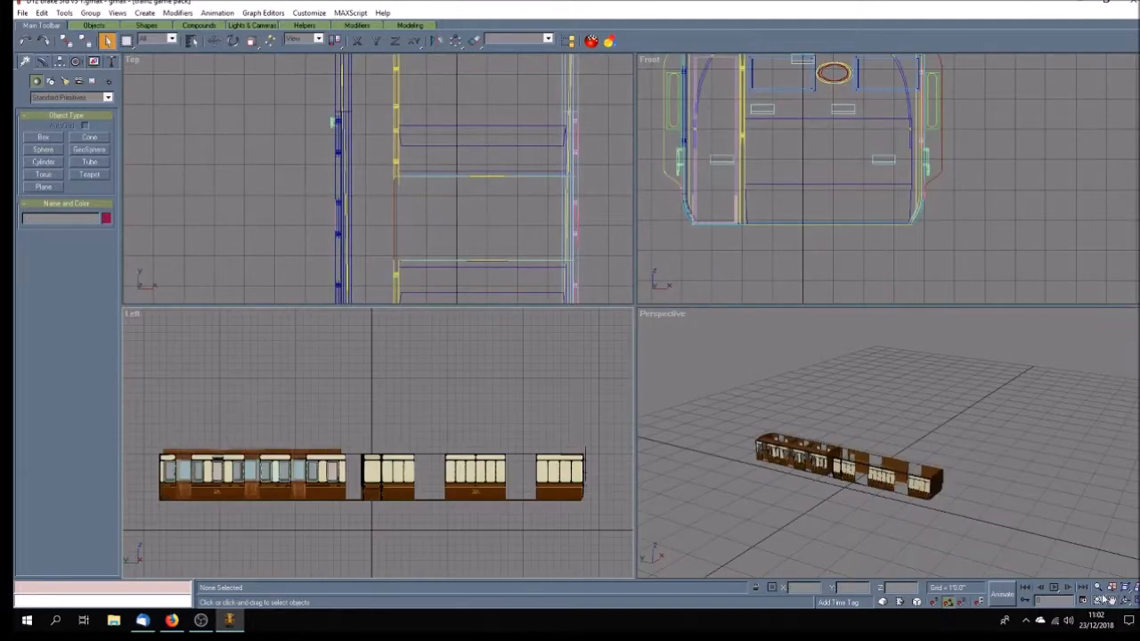
click(838, 518)
scroll(905, 512, up, 5)
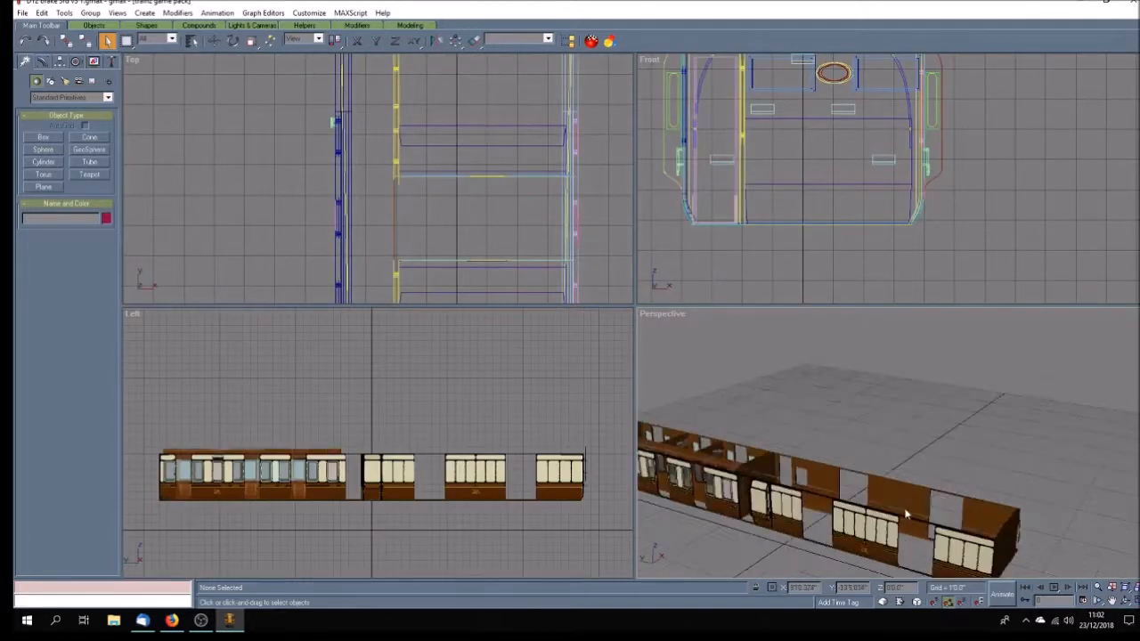
click(1112, 602)
drag(784, 526, 890, 427)
click(1136, 603)
drag(576, 393, 614, 398)
click(107, 40)
click(283, 290)
key(Delete)
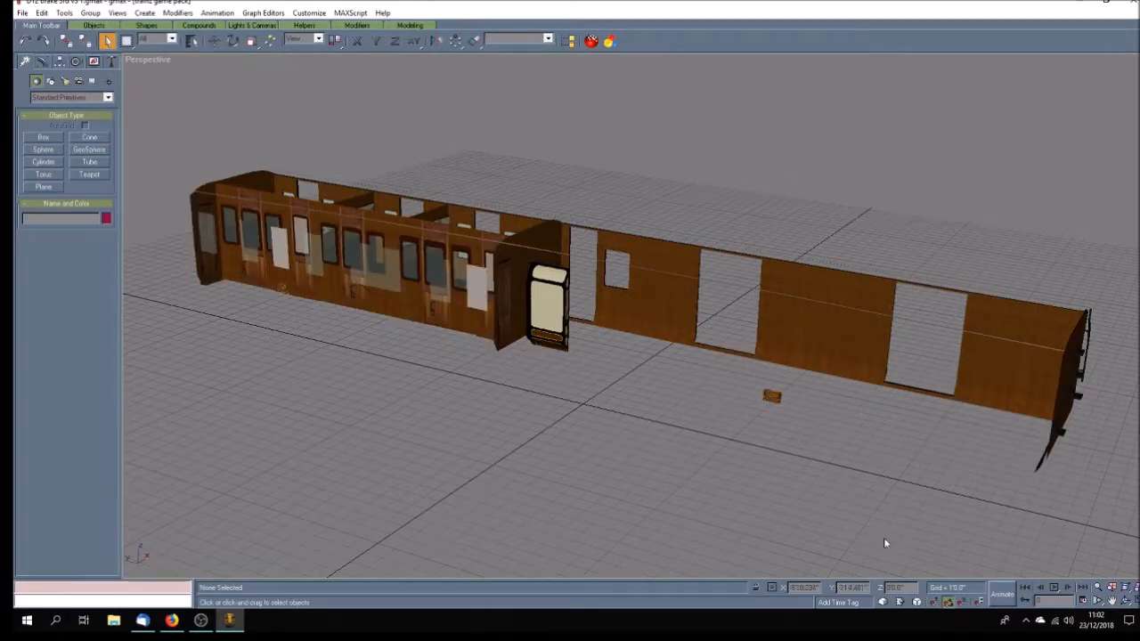
Delete the loose crests, glass panes and door handles left along the near side of the carriage
click(1126, 602)
mouse_move(805, 452)
mouse_down()
mouse_move(704, 425)
mouse_move(585, 415)
mouse_move(728, 410)
mouse_move(736, 431)
mouse_up()
click(213, 41)
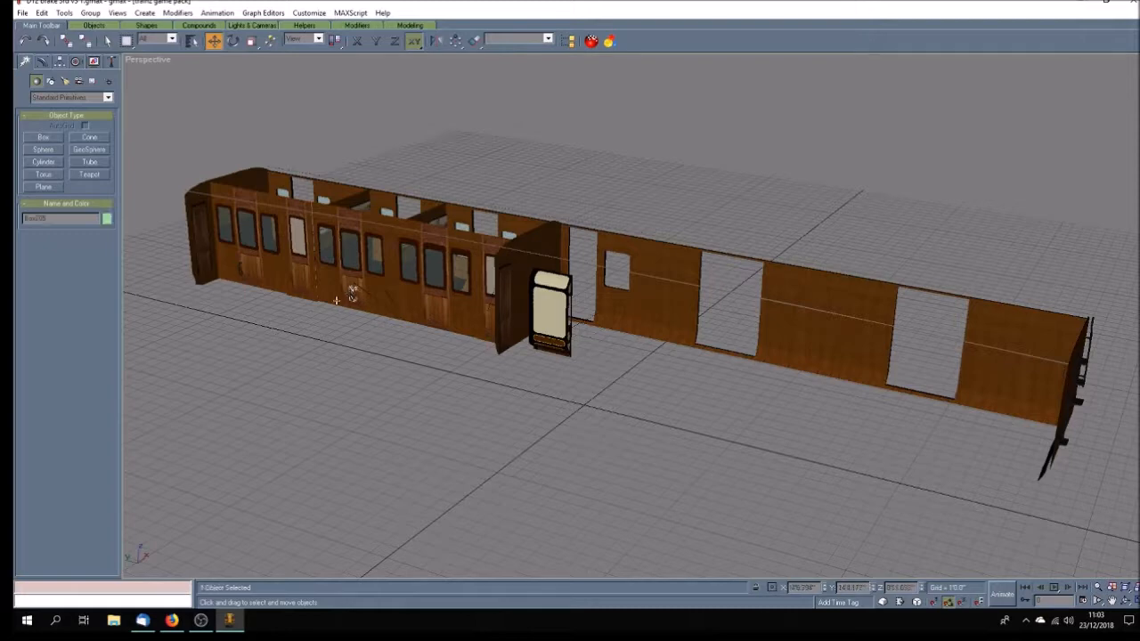
click(240, 270)
click(284, 352)
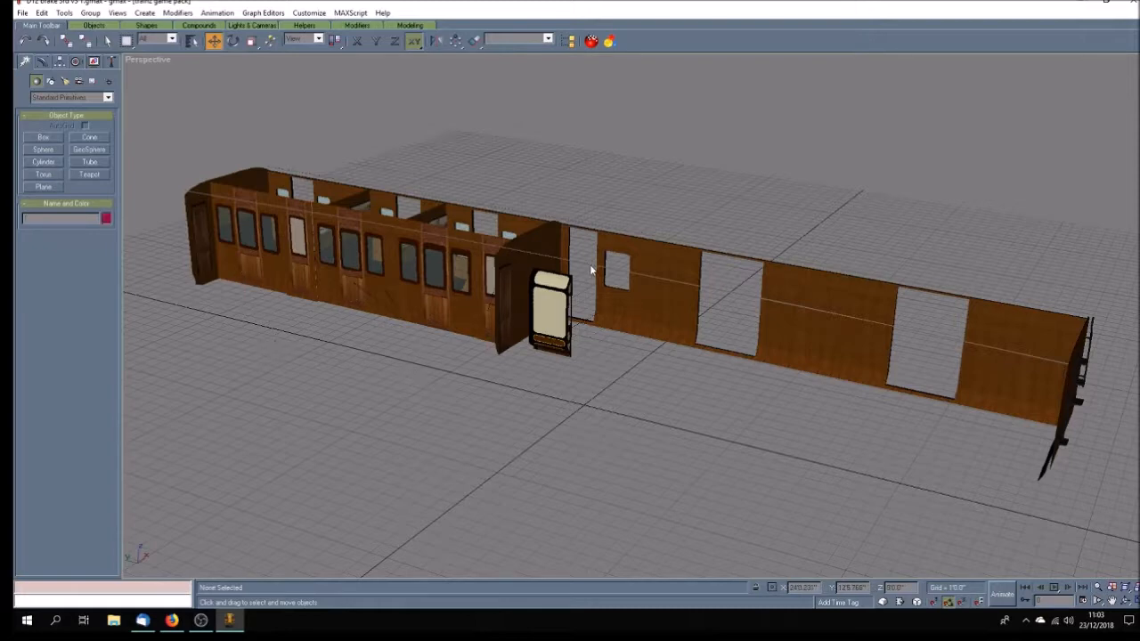
Delete the far side's top-edge strip, the cream lookout panel and the loose trim left beside the compartment bulkhead
click(585, 222)
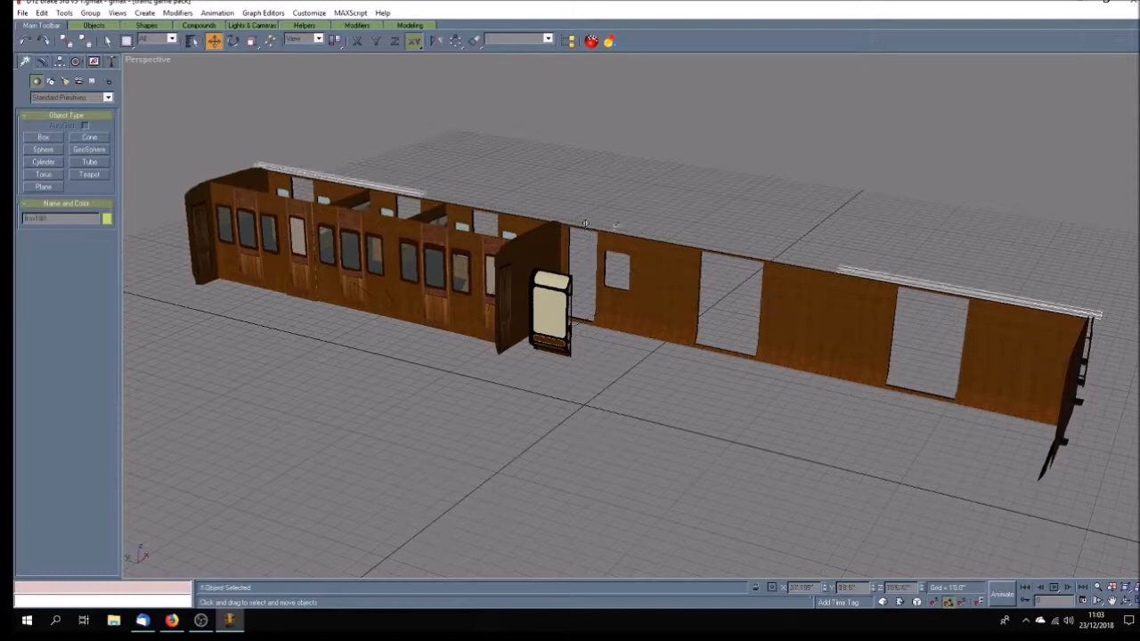
key(Delete)
click(548, 322)
key(Delete)
click(569, 349)
key(Delete)
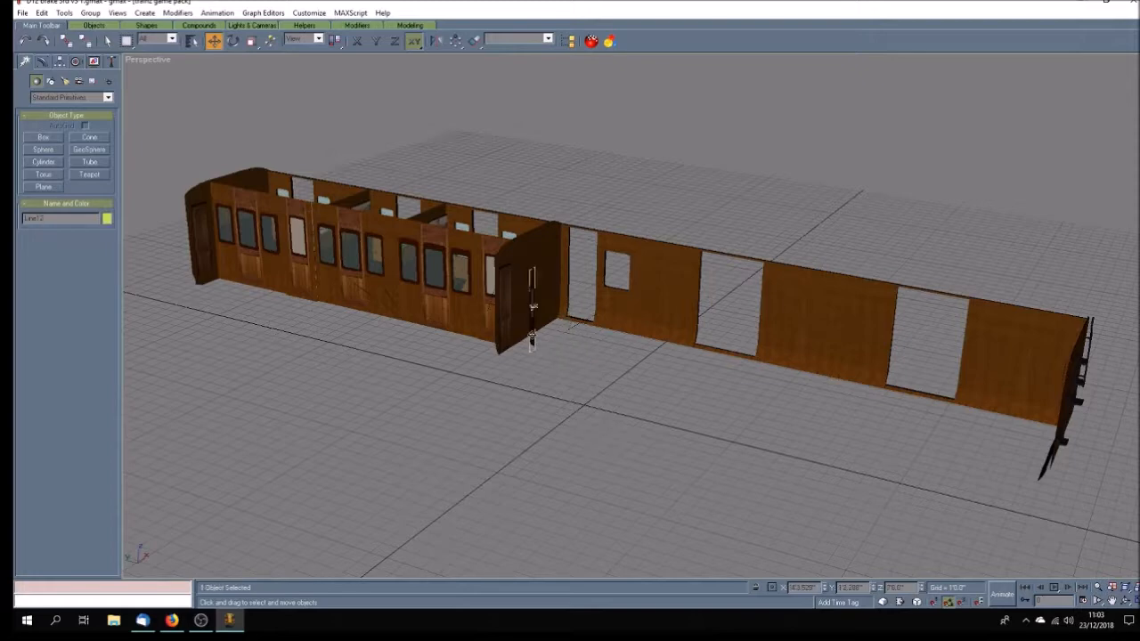
click(535, 311)
click(548, 385)
click(530, 309)
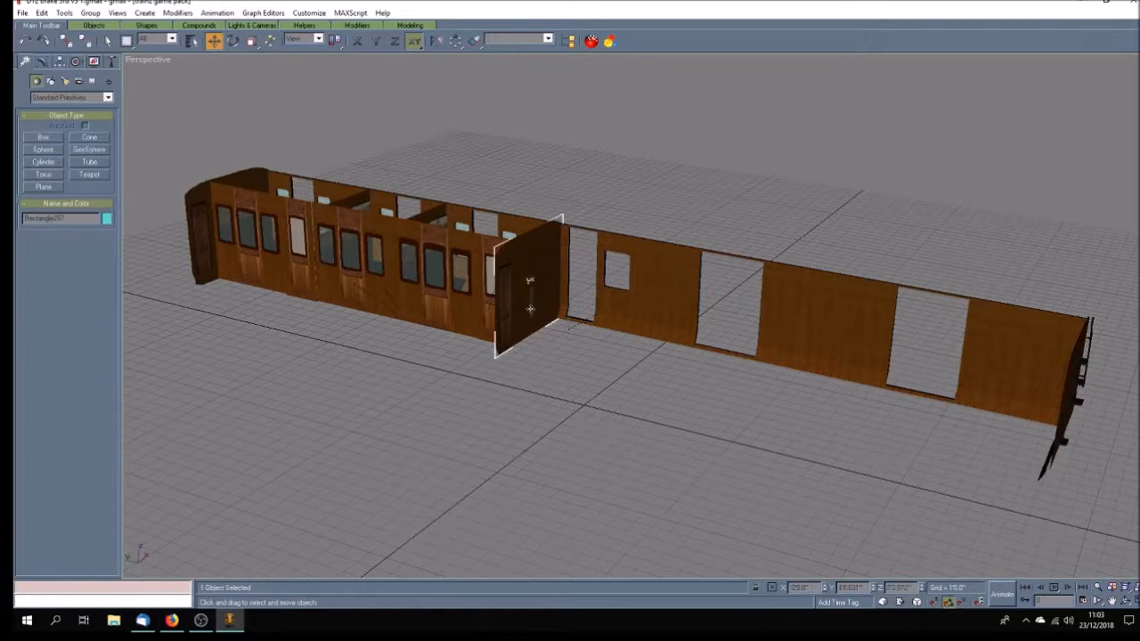
click(621, 405)
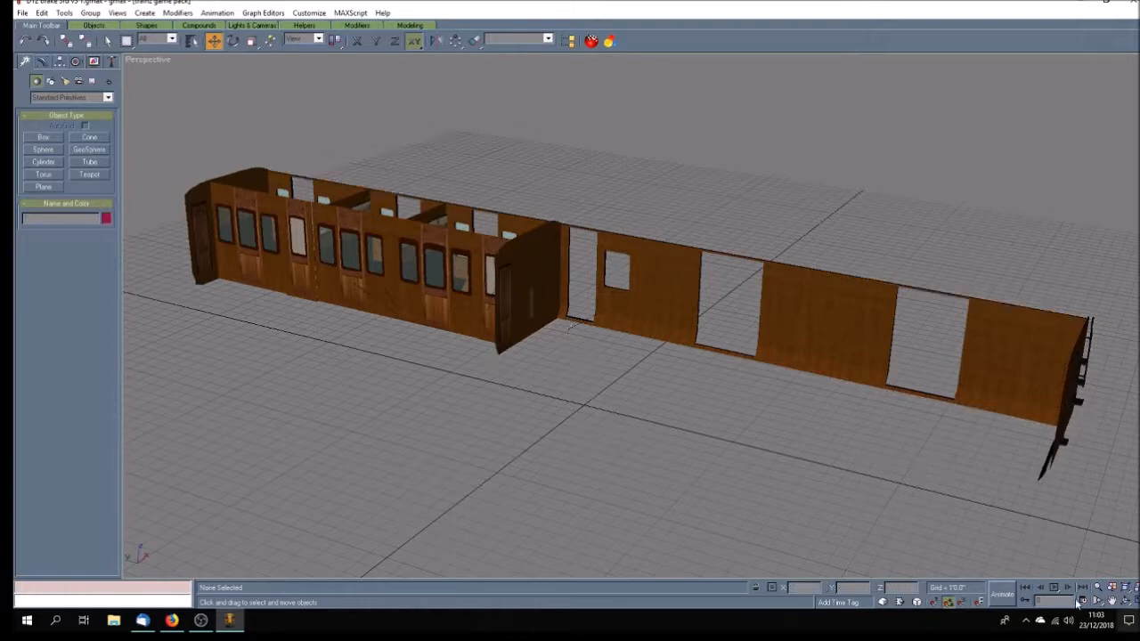
Delete the two slender upright frames and the small leftover plane standing outside the compartment bulkhead
click(1126, 602)
drag(624, 392, 686, 414)
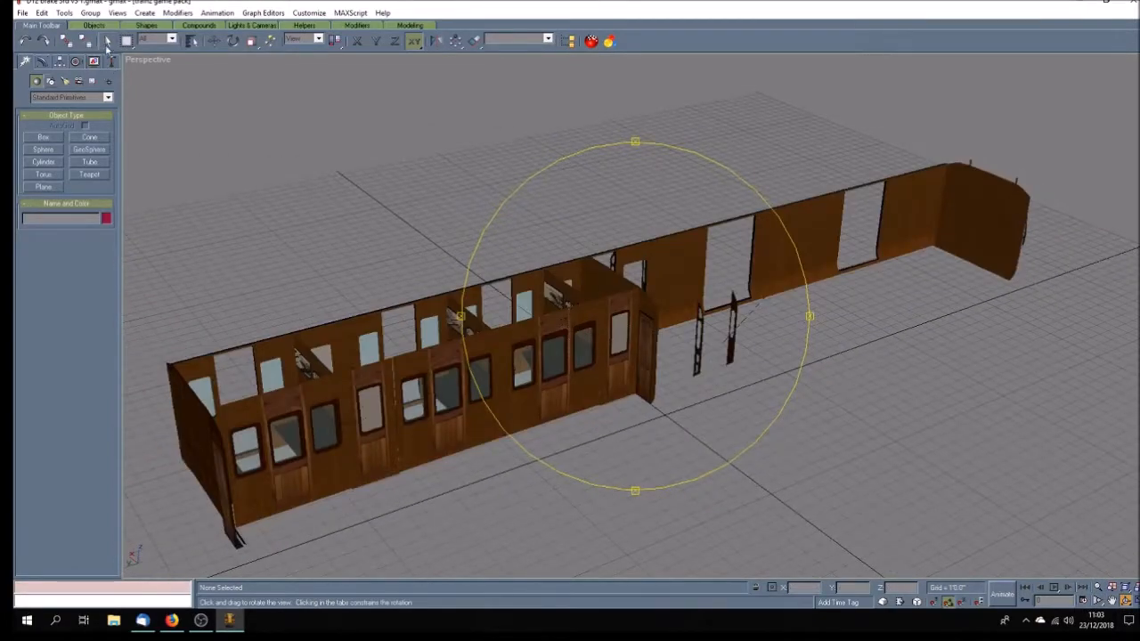
click(107, 41)
click(731, 357)
key(Delete)
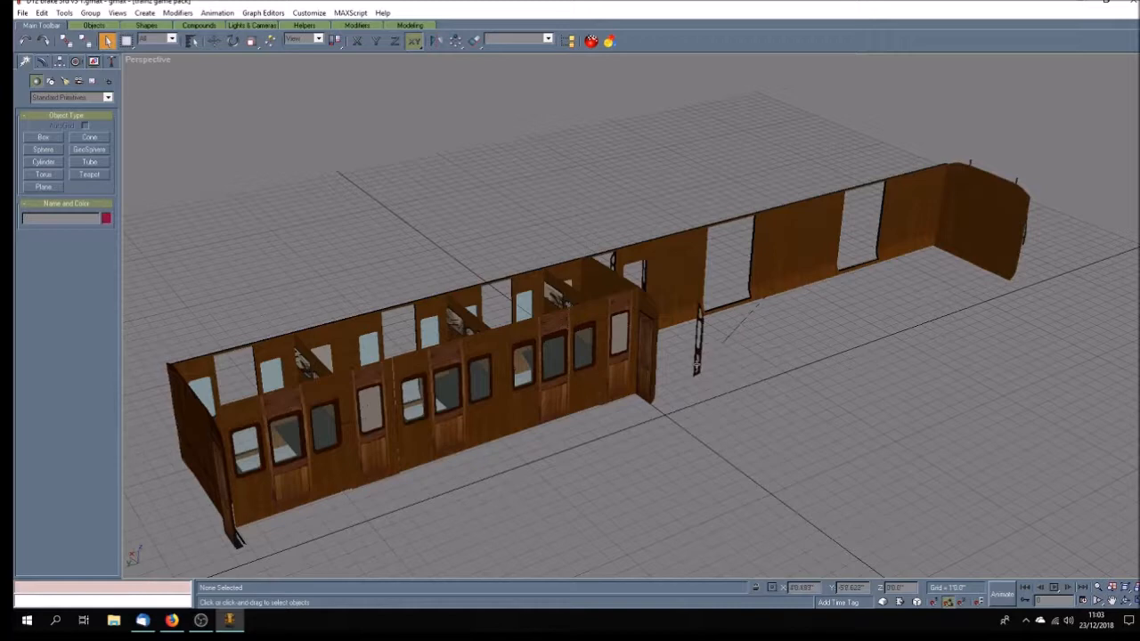
click(700, 365)
key(Delete)
drag(689, 331, 716, 370)
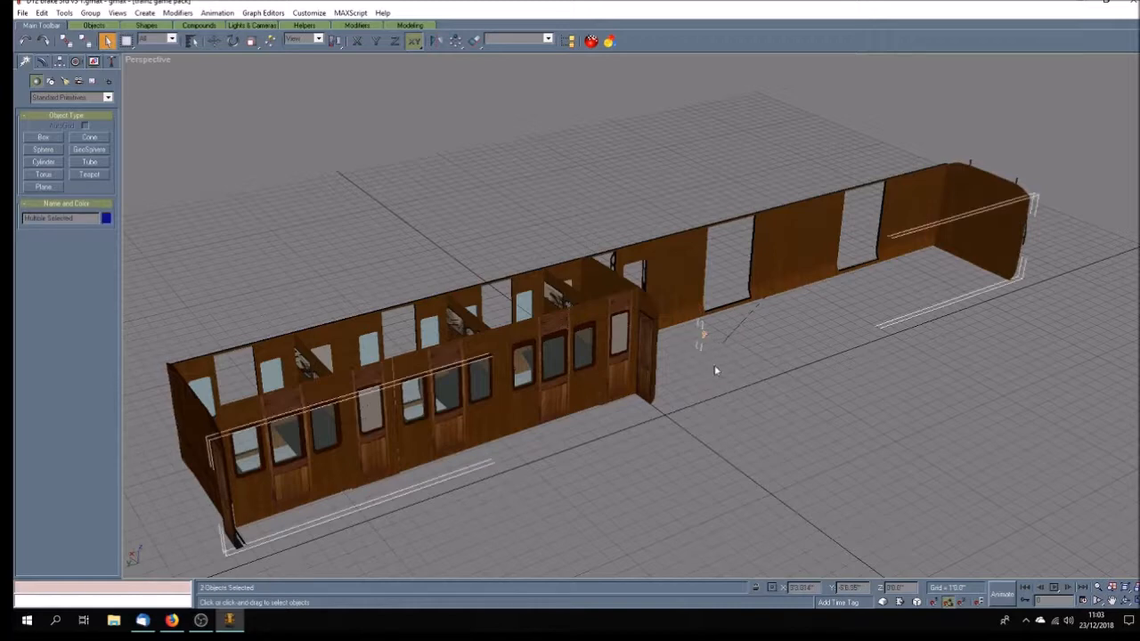
click(704, 369)
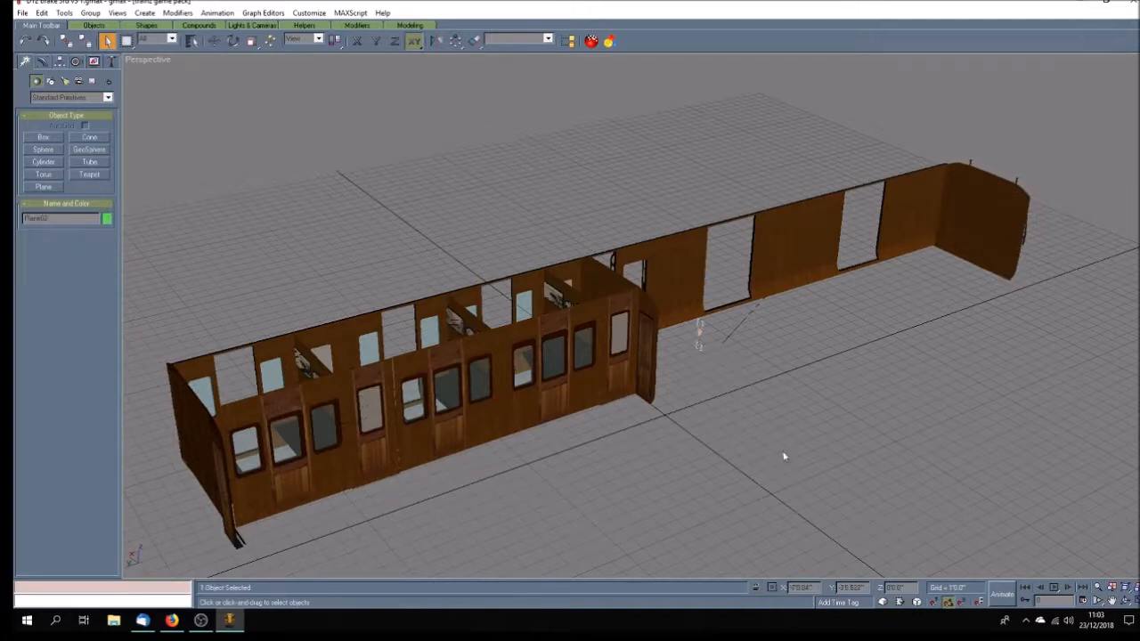
click(729, 336)
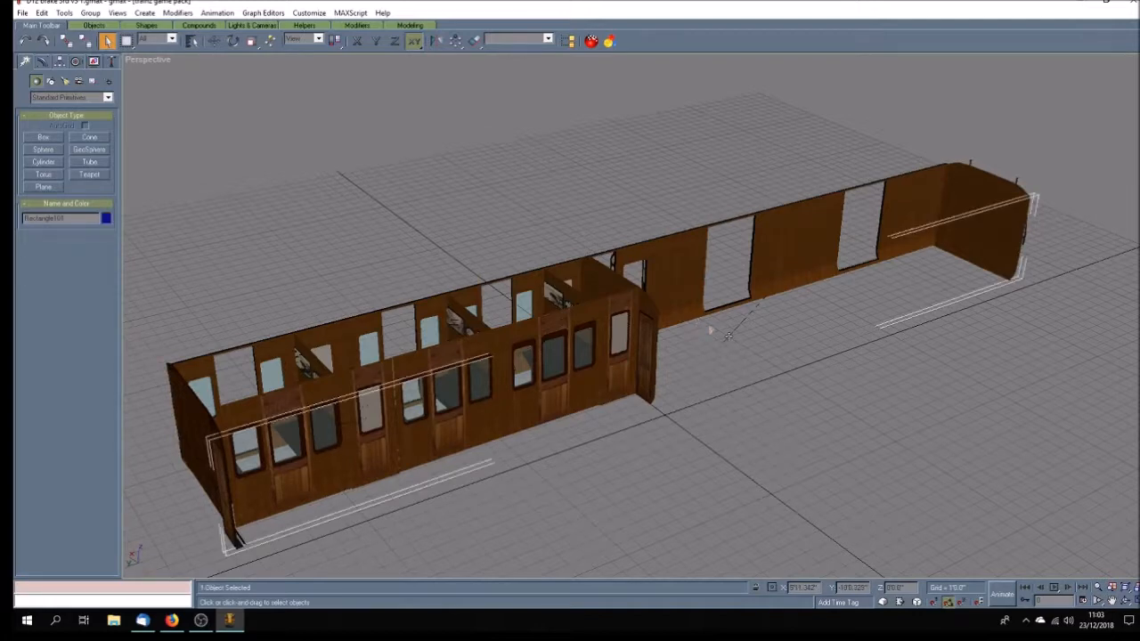
click(922, 500)
Delete the panelled outer end wall at the brake end of the carriage
click(1126, 602)
drag(681, 389, 784, 377)
drag(699, 366, 749, 362)
mouse_move(670, 354)
mouse_down()
mouse_move(704, 357)
mouse_move(441, 354)
mouse_up()
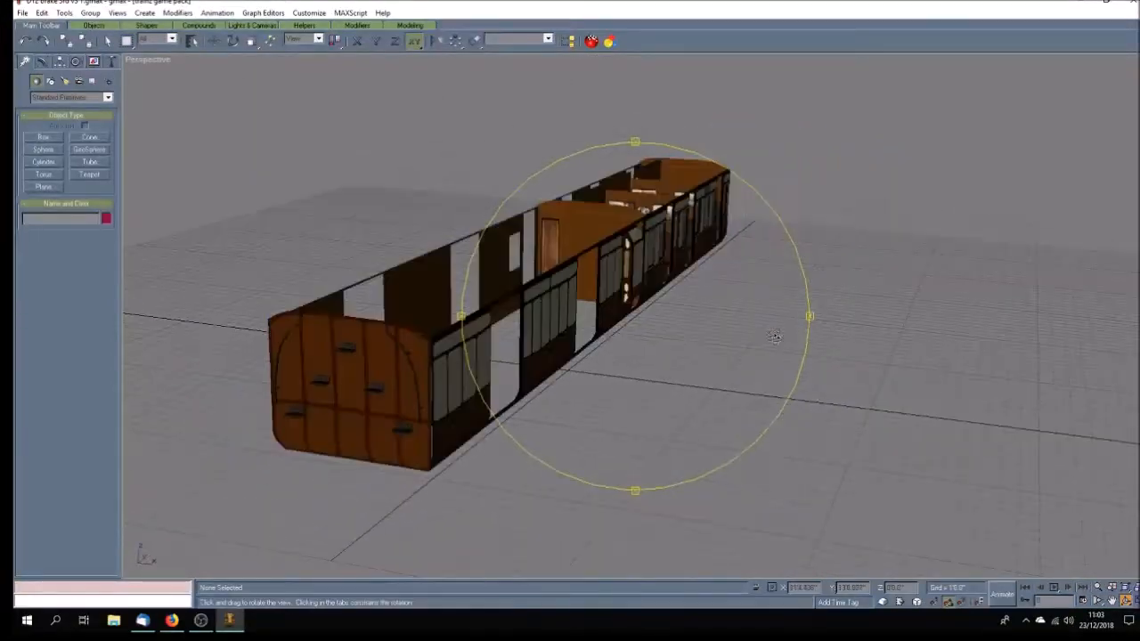
click(107, 40)
click(308, 367)
key(Delete)
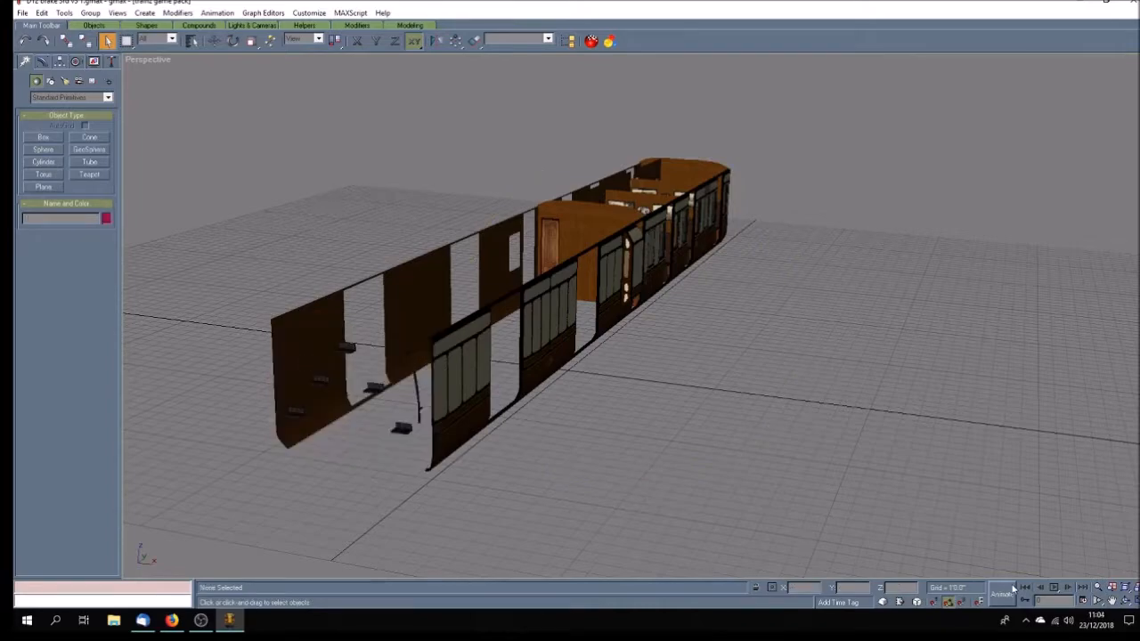
Delete the loose end steps and the pipe left floating where the brake end wall stood
click(1127, 603)
mouse_move(655, 403)
mouse_down()
mouse_move(512, 404)
mouse_move(651, 404)
mouse_up()
drag(577, 405, 607, 405)
click(107, 41)
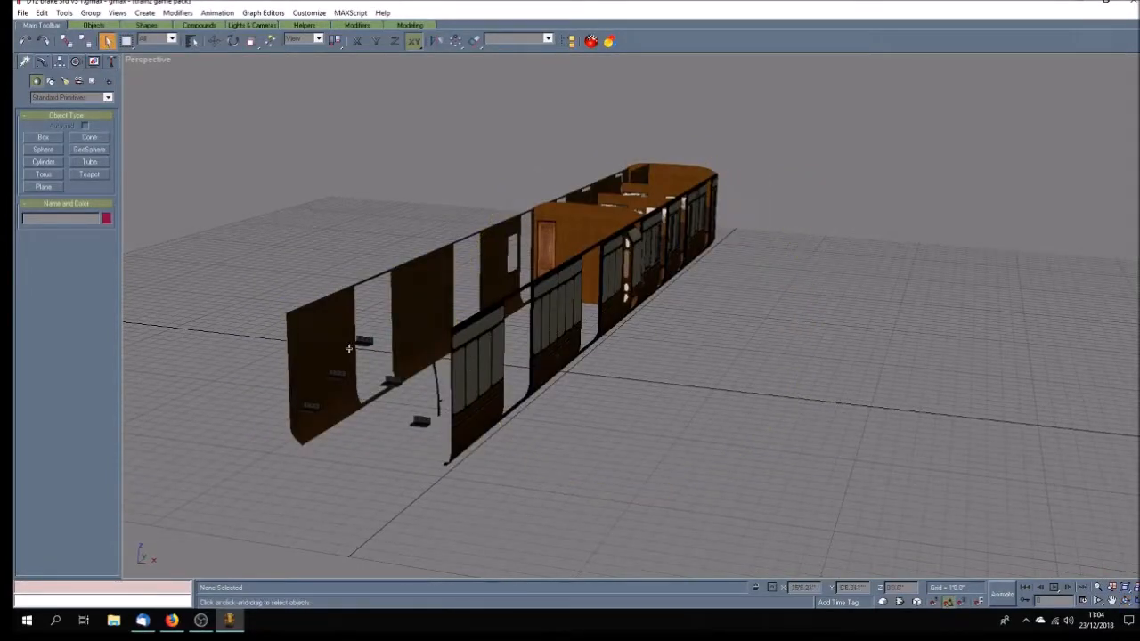
click(393, 381)
click(421, 422)
key(Delete)
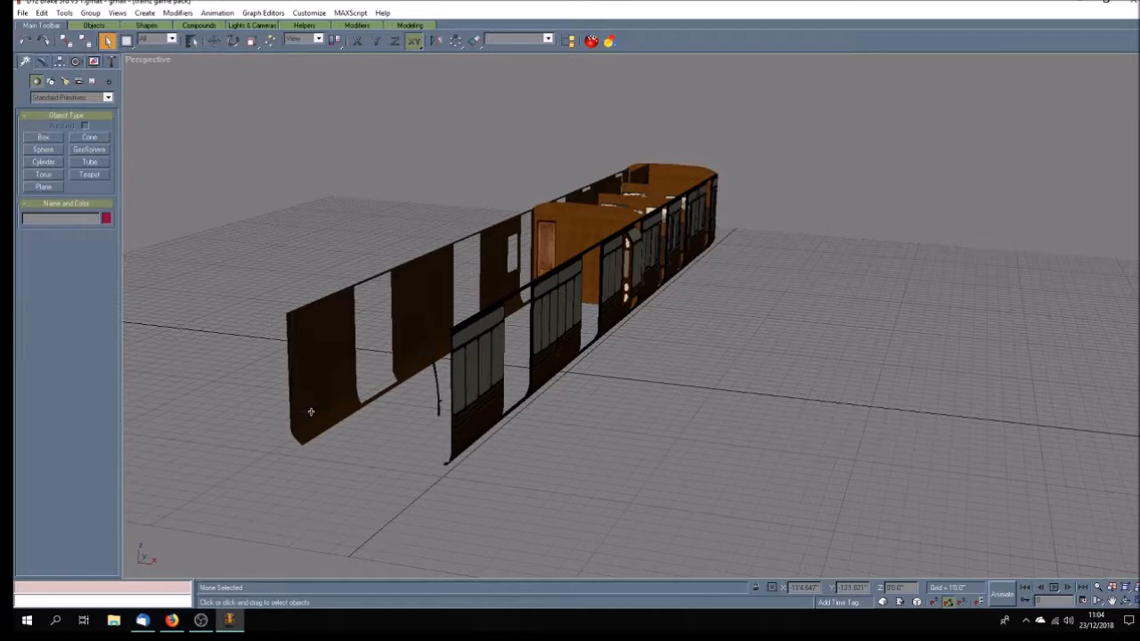
click(436, 407)
key(Delete)
Delete the remaining curved pipe pieces floating at the open brake end
click(1126, 601)
mouse_move(634, 397)
mouse_down()
mouse_move(603, 412)
mouse_move(504, 392)
mouse_move(527, 387)
mouse_move(530, 401)
mouse_move(592, 361)
mouse_move(682, 353)
mouse_move(648, 371)
mouse_move(670, 371)
mouse_move(594, 370)
mouse_up()
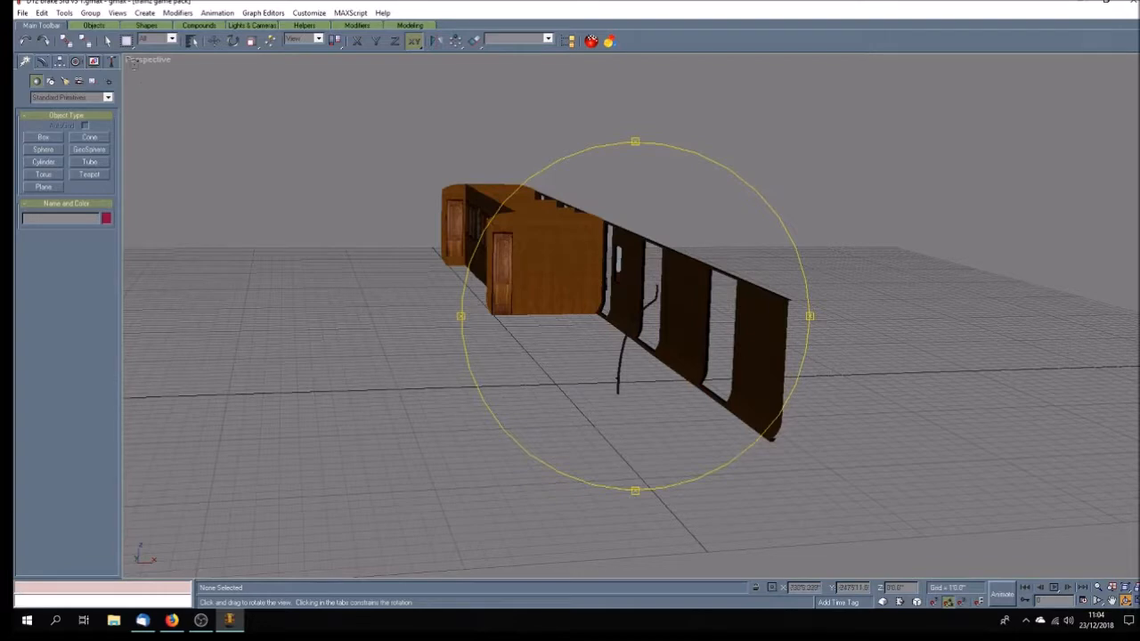
click(107, 40)
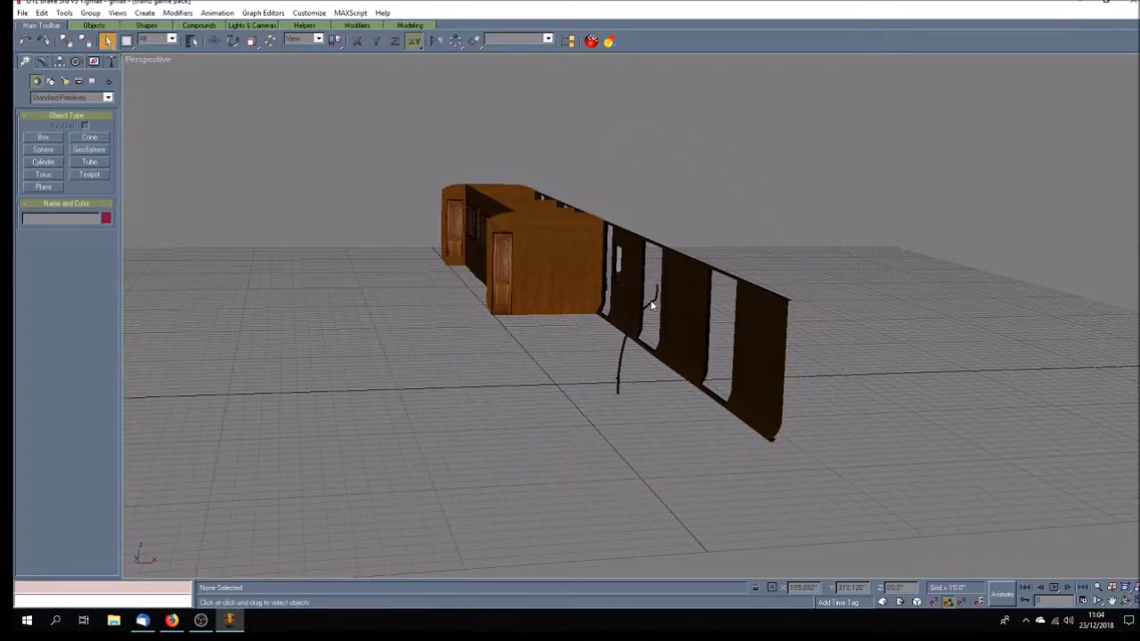
click(617, 378)
click(656, 425)
click(1125, 601)
drag(597, 399, 611, 418)
click(107, 40)
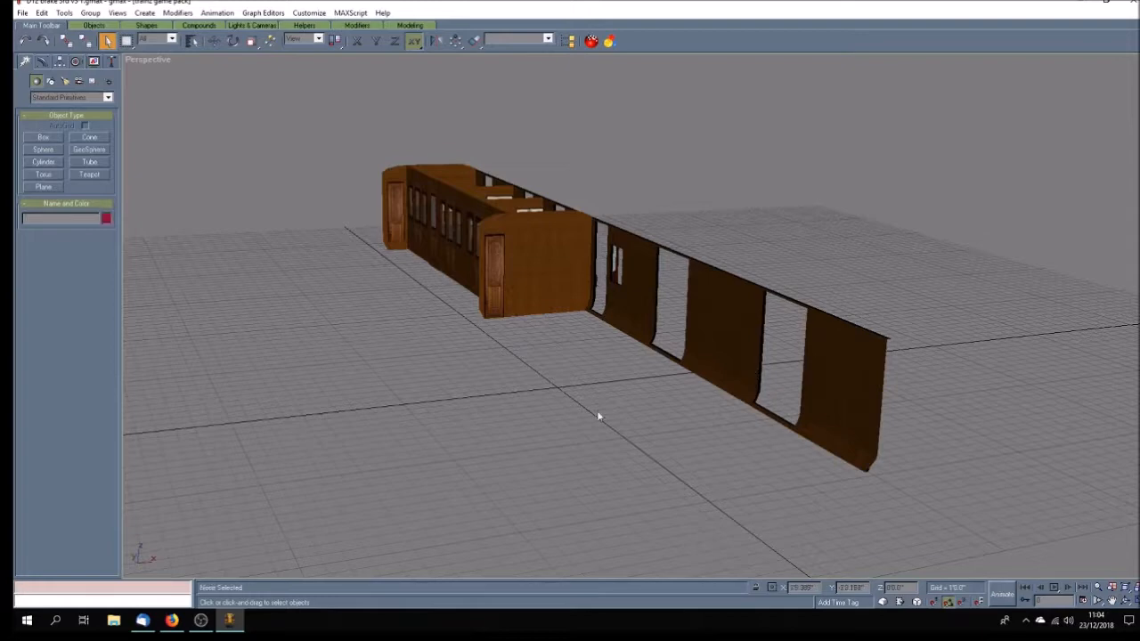
Delete the cream lookout panel and the exterior panelling on the opposite side of the carriage
click(1126, 602)
mouse_move(623, 376)
mouse_down()
mouse_move(570, 374)
mouse_move(591, 368)
mouse_move(383, 387)
mouse_move(583, 392)
mouse_up()
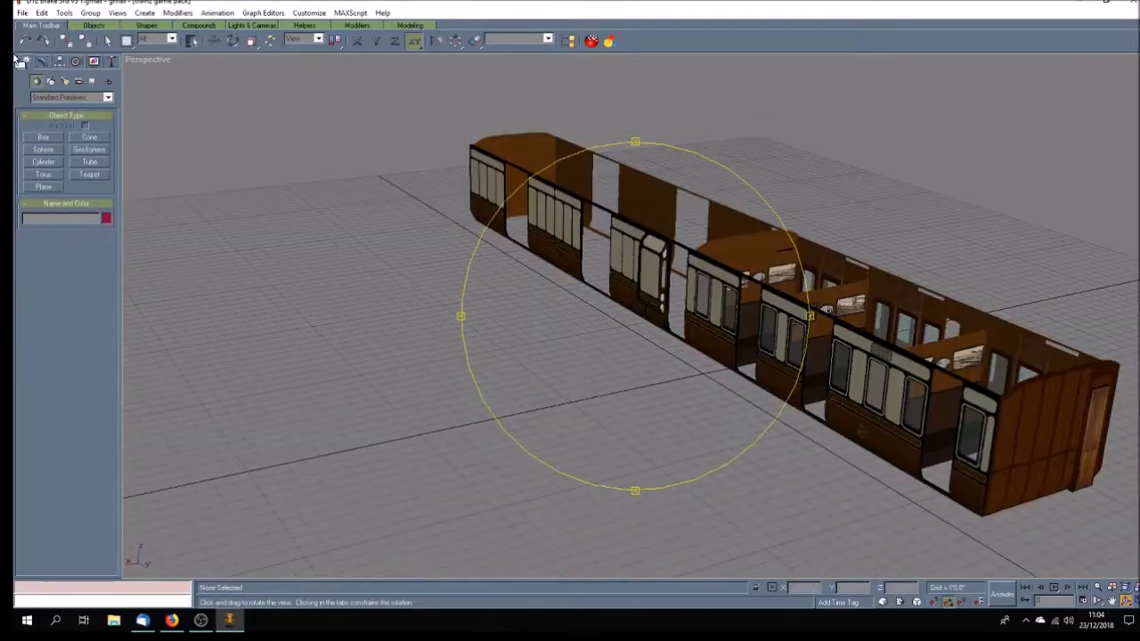
click(107, 40)
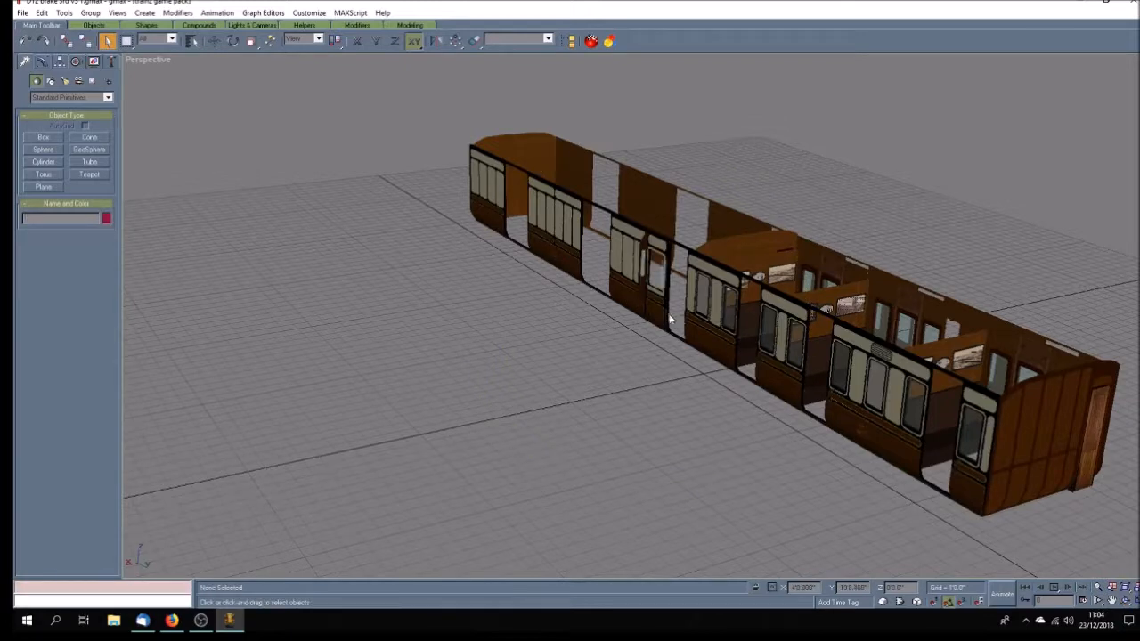
click(641, 261)
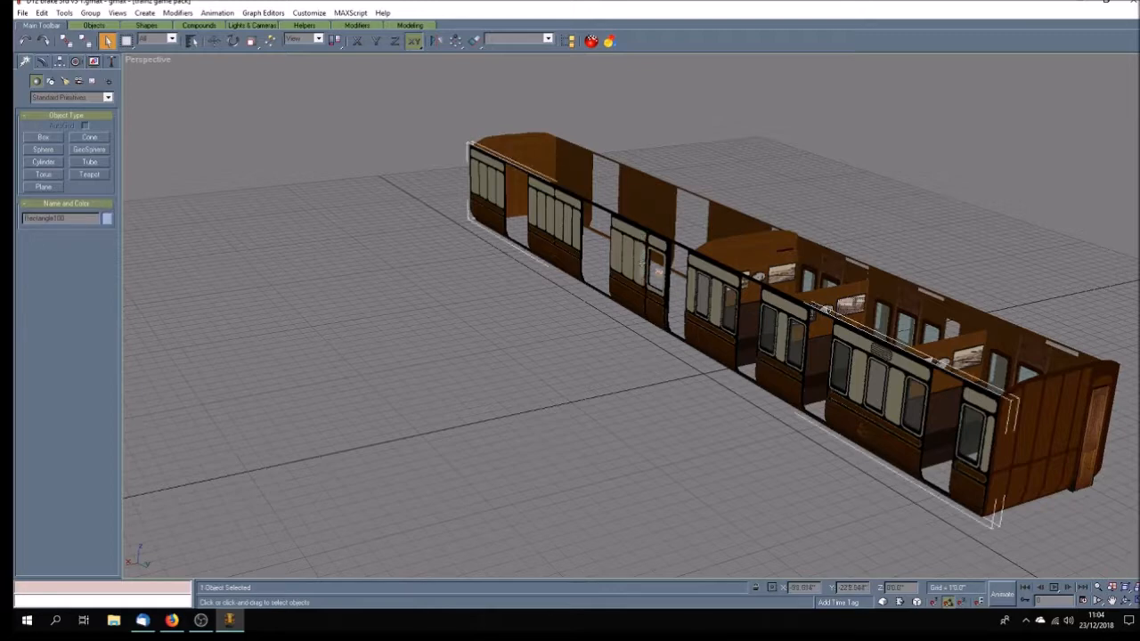
key(Delete)
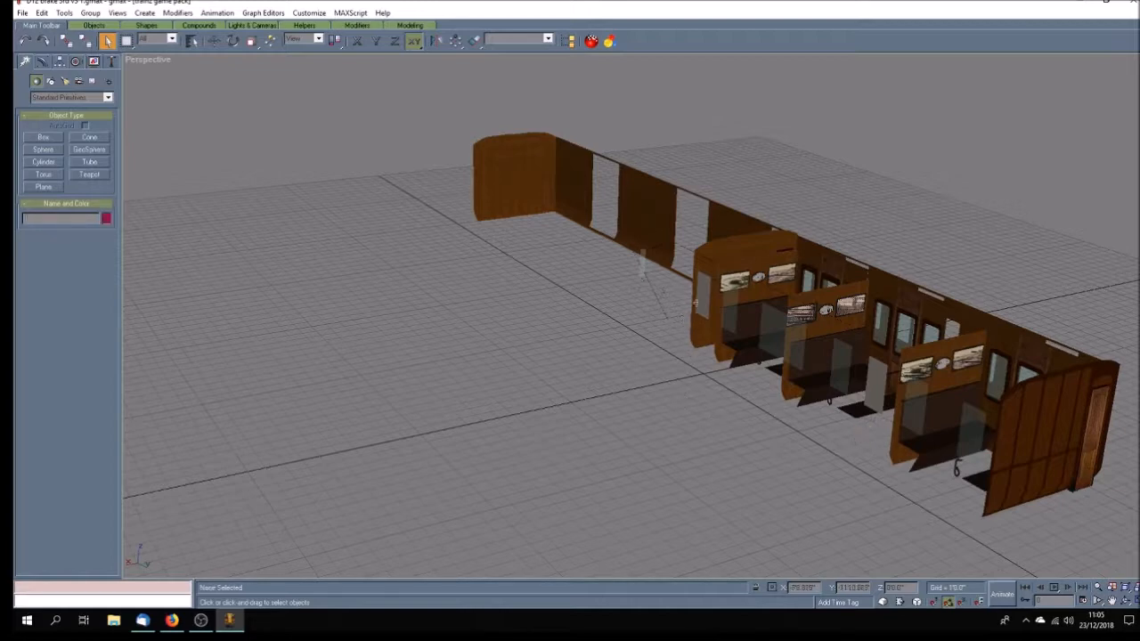
Delete the loose glass panes standing in front of the first two compartments
click(779, 336)
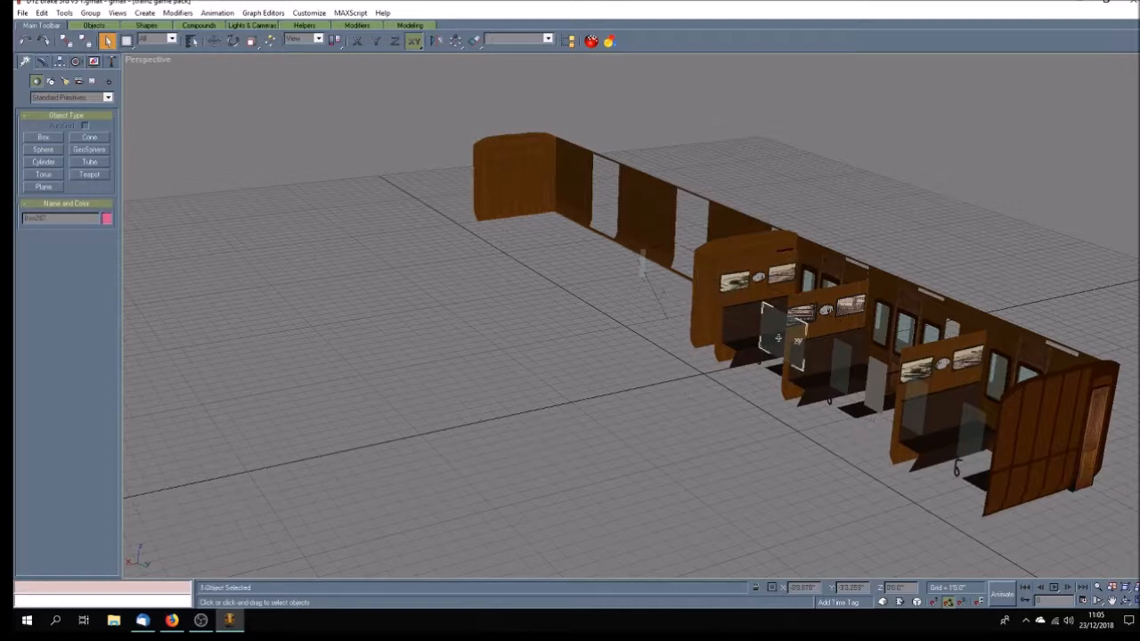
click(802, 361)
click(841, 365)
key(Delete)
click(873, 392)
key(Delete)
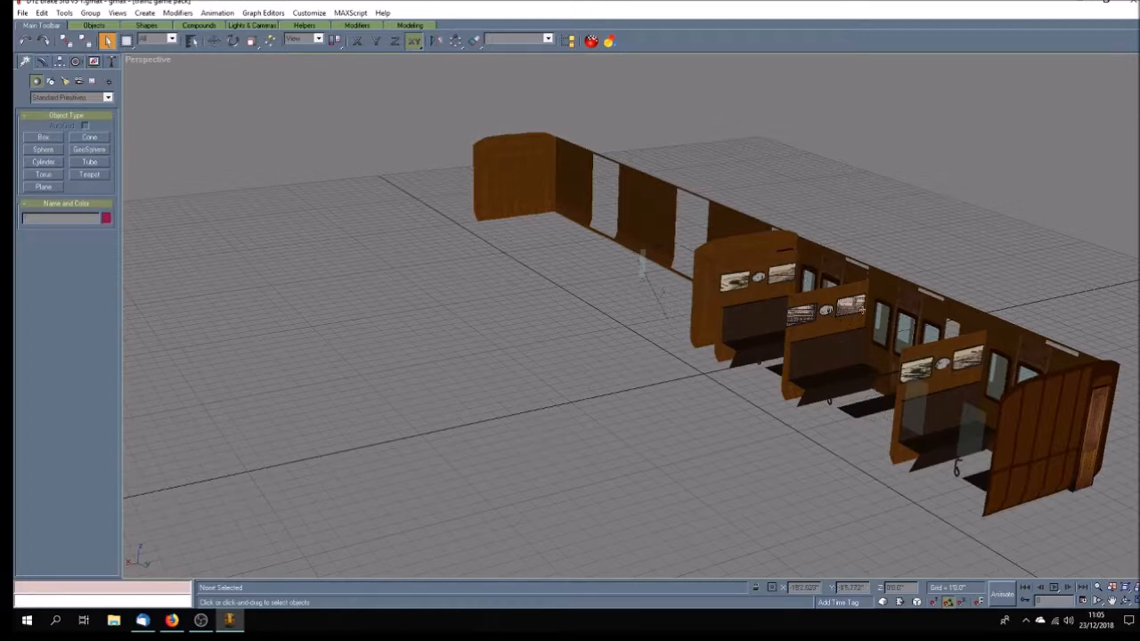
Delete the two remaining loose glass panes standing in front of the end compartment
click(916, 412)
key(Delete)
click(971, 445)
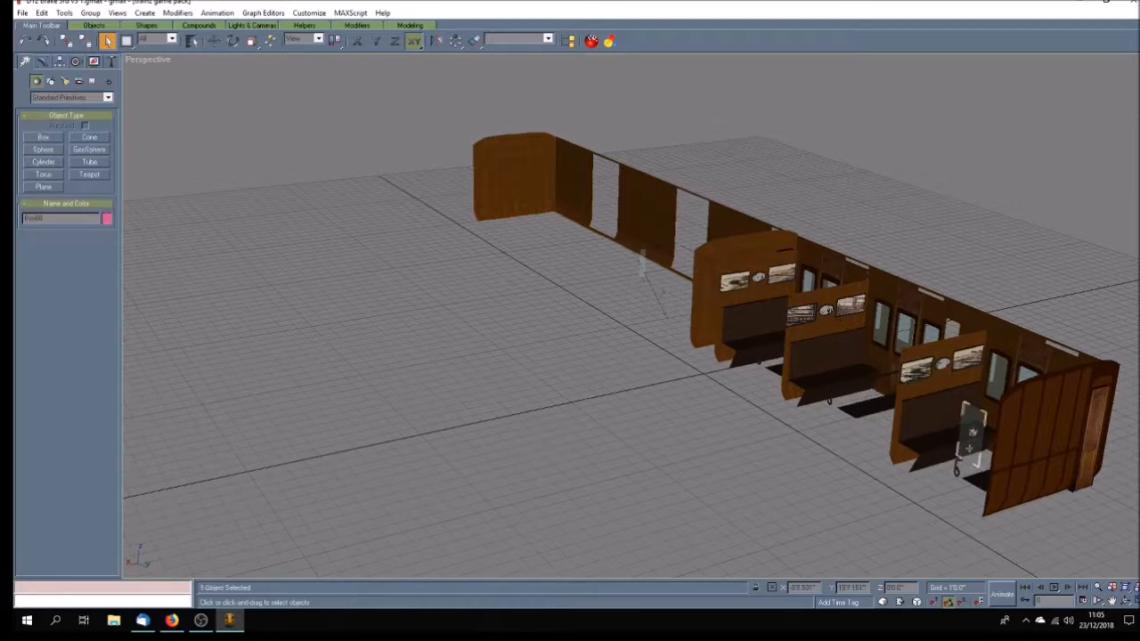
key(Delete)
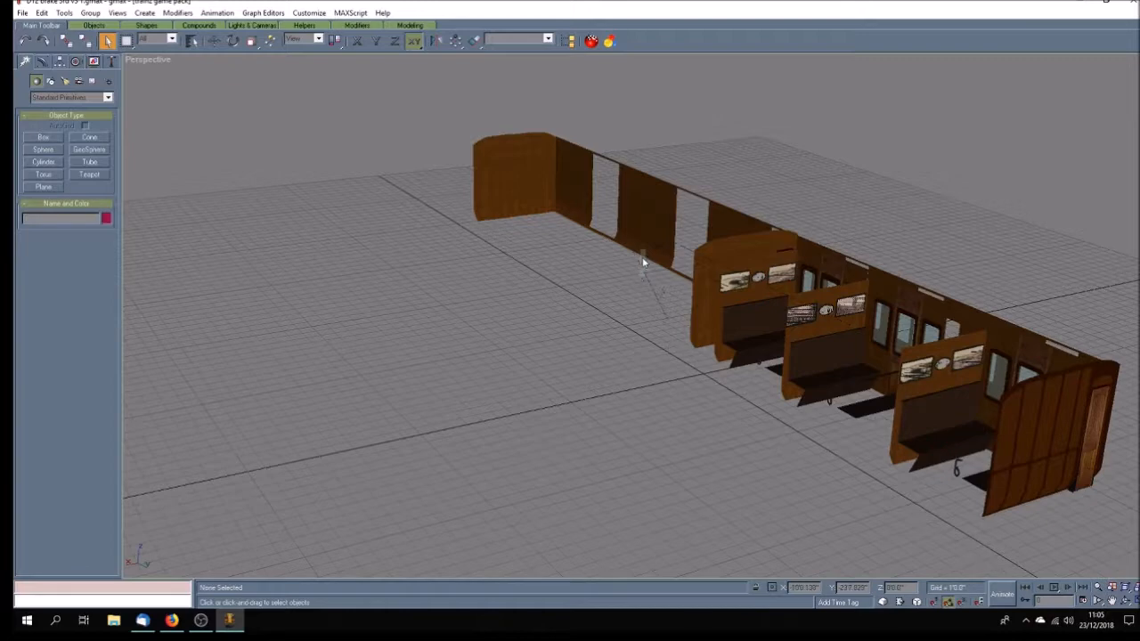
Delete the end door and the panelled outer end wall at the passenger end of the carriage
click(1083, 478)
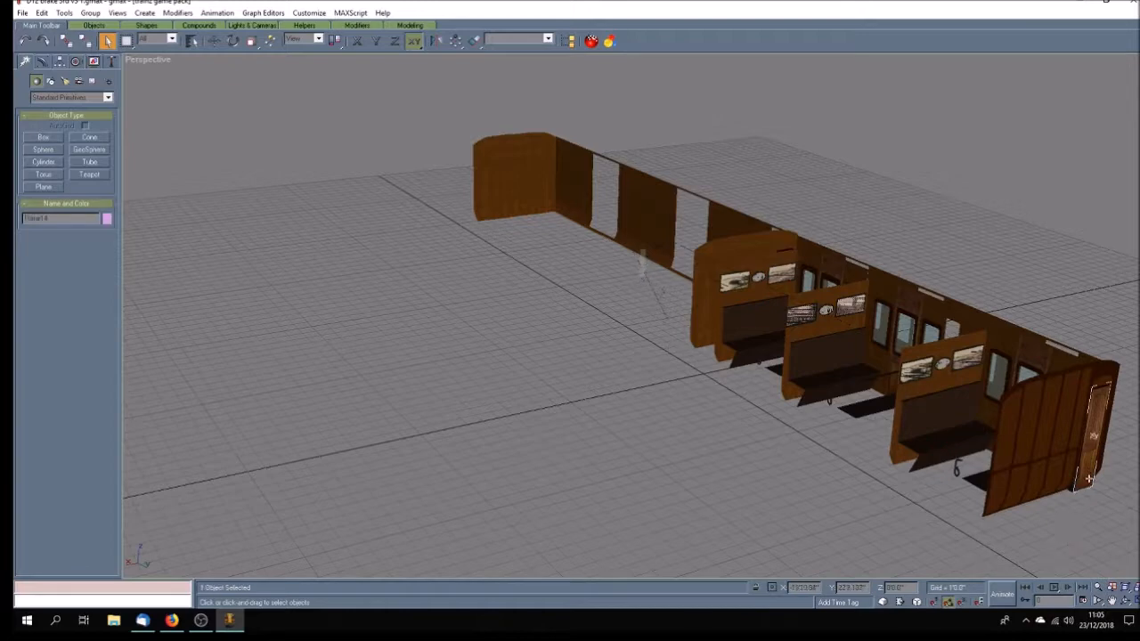
key(Delete)
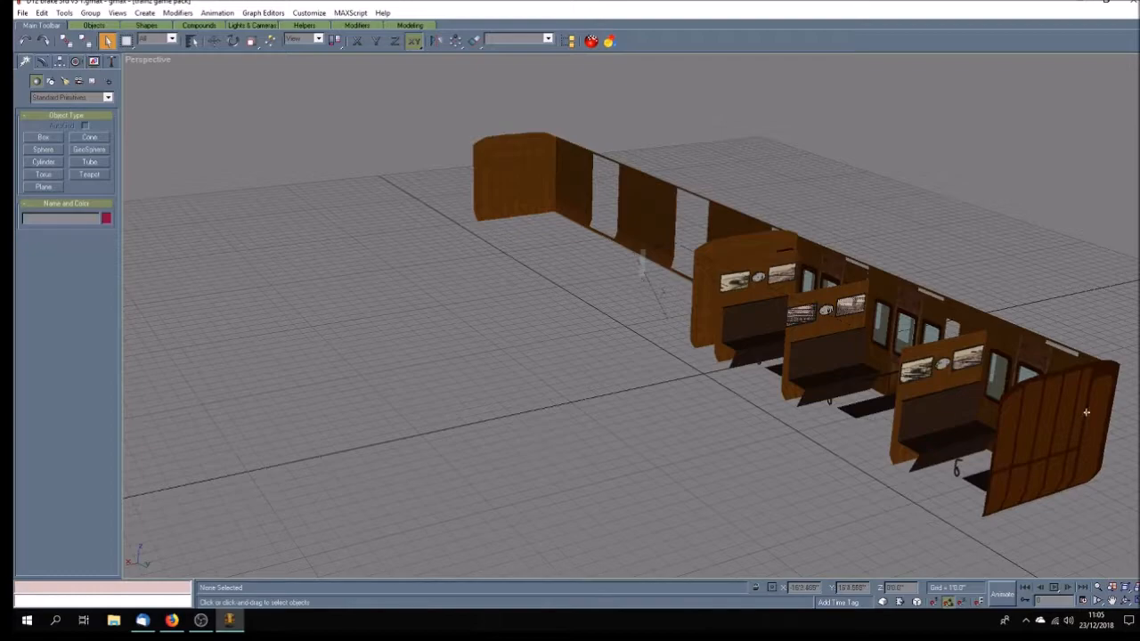
click(1057, 433)
key(Delete)
Delete the bench seating against the compartment partition nearest the brake section
click(1126, 600)
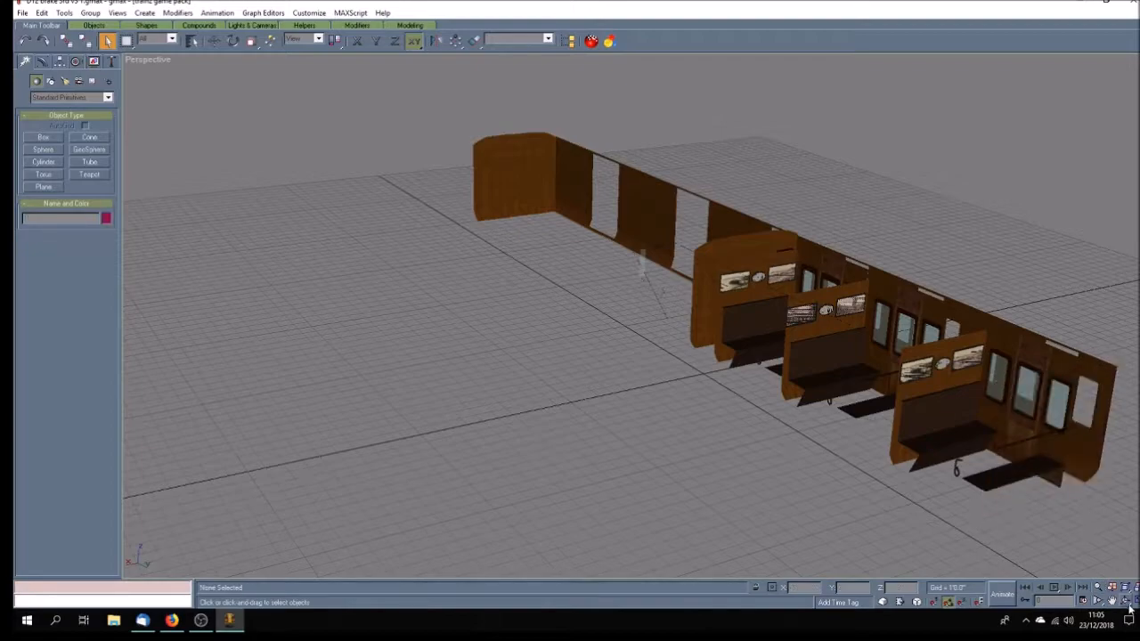
mouse_move(650, 394)
mouse_down()
mouse_move(777, 398)
mouse_move(650, 395)
mouse_up()
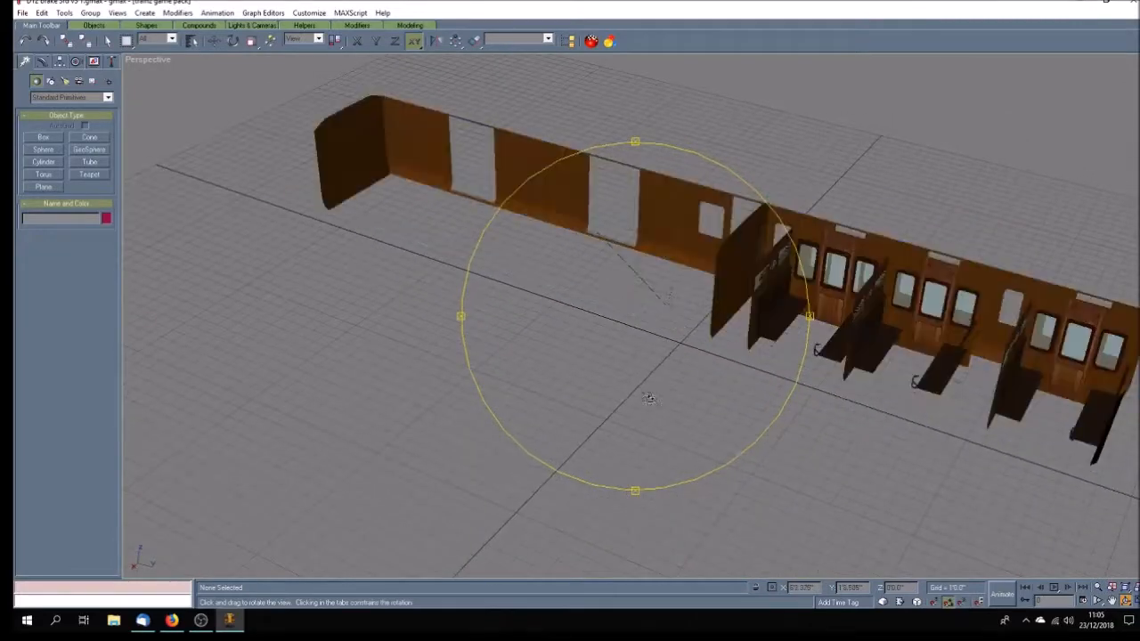
click(107, 41)
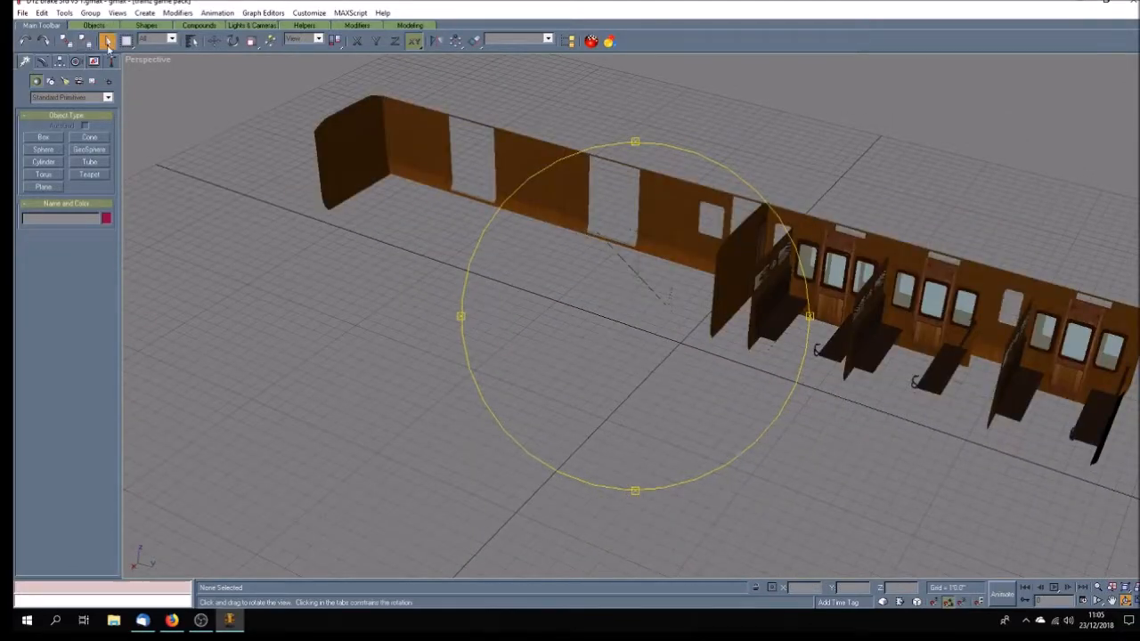
click(778, 331)
click(778, 330)
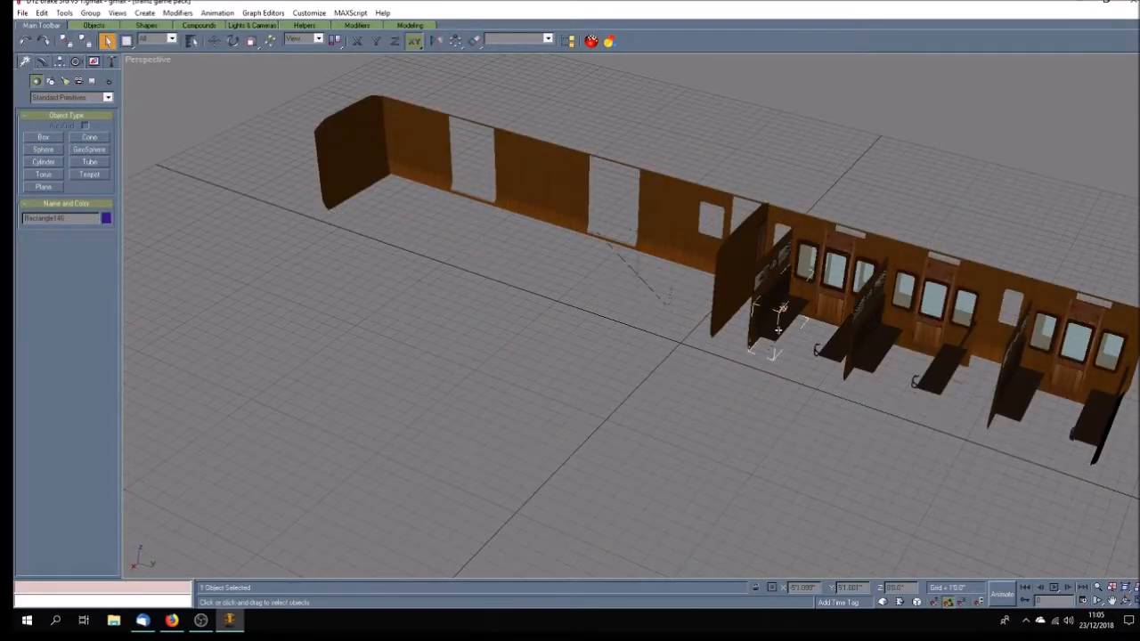
key(Delete)
click(858, 345)
key(Delete)
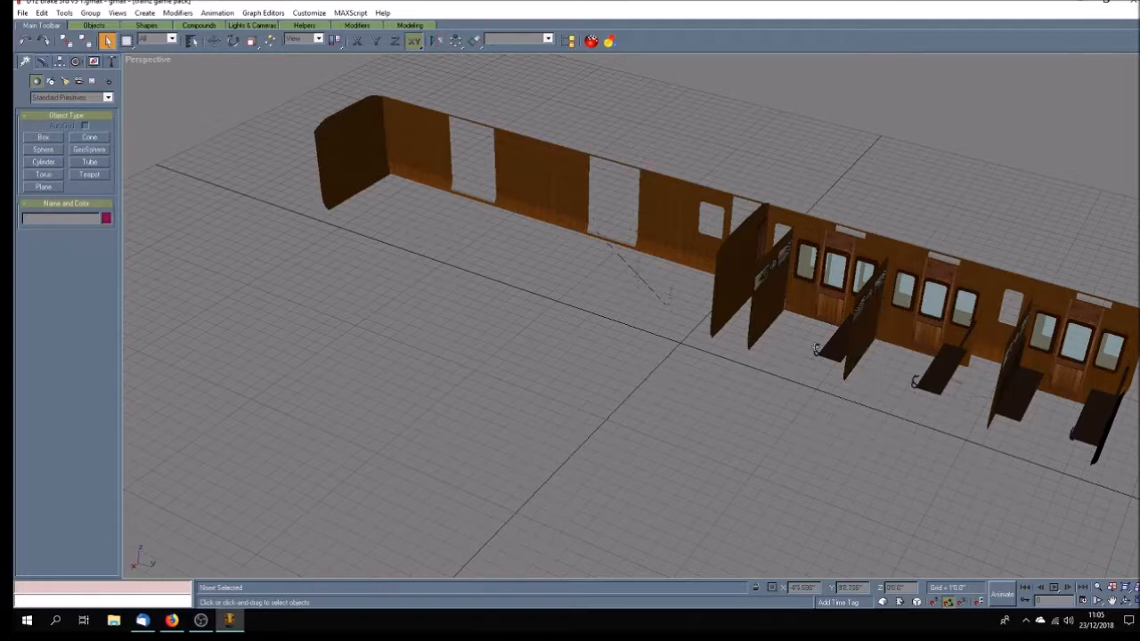
Delete the bench seats still standing in the remaining passenger compartments
click(831, 344)
key(Delete)
click(937, 363)
key(Delete)
click(1022, 390)
key(Delete)
click(1101, 417)
key(Delete)
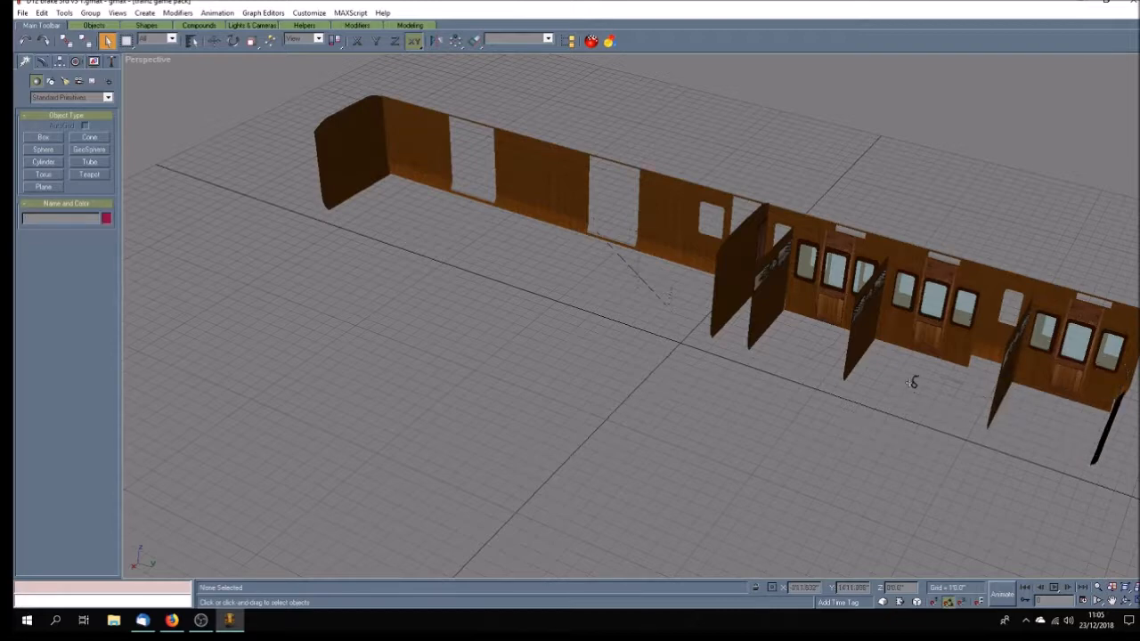
Delete the loose curved fitting on the compartment floor and the wall fittings on the partition nearest the brake section
click(914, 381)
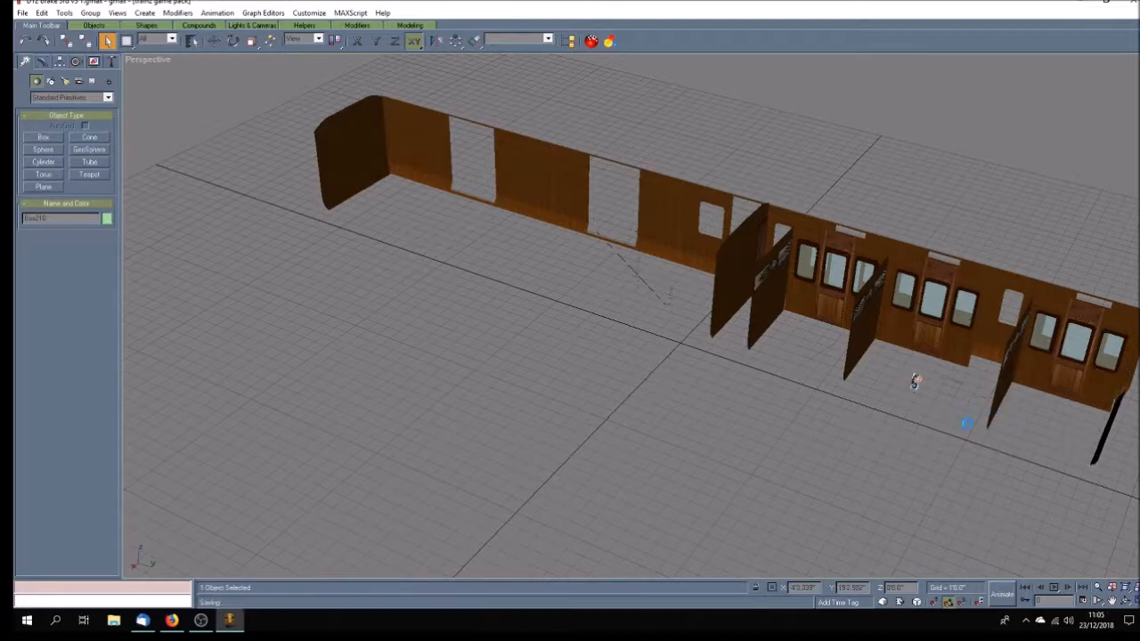
key(Delete)
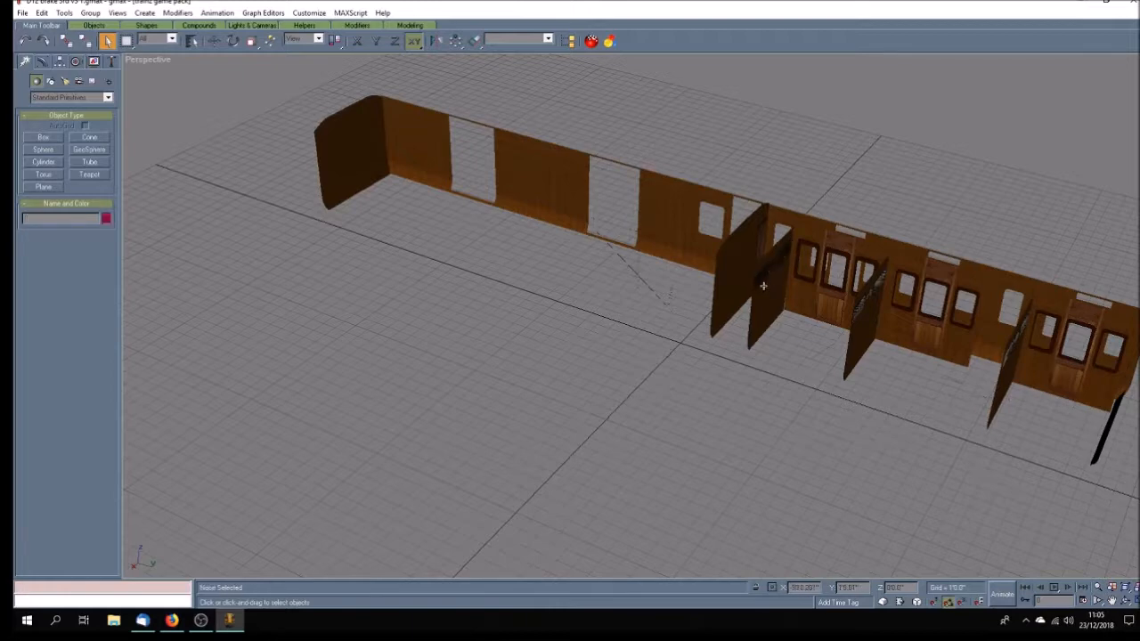
key(Delete)
click(781, 254)
key(Delete)
Delete all framed pictures and mirrors from the sides of the compartment partitions that face the brake end
click(1126, 601)
mouse_move(742, 398)
mouse_down()
mouse_move(766, 401)
mouse_move(685, 377)
mouse_move(770, 358)
mouse_move(753, 380)
mouse_move(782, 362)
mouse_up()
click(107, 40)
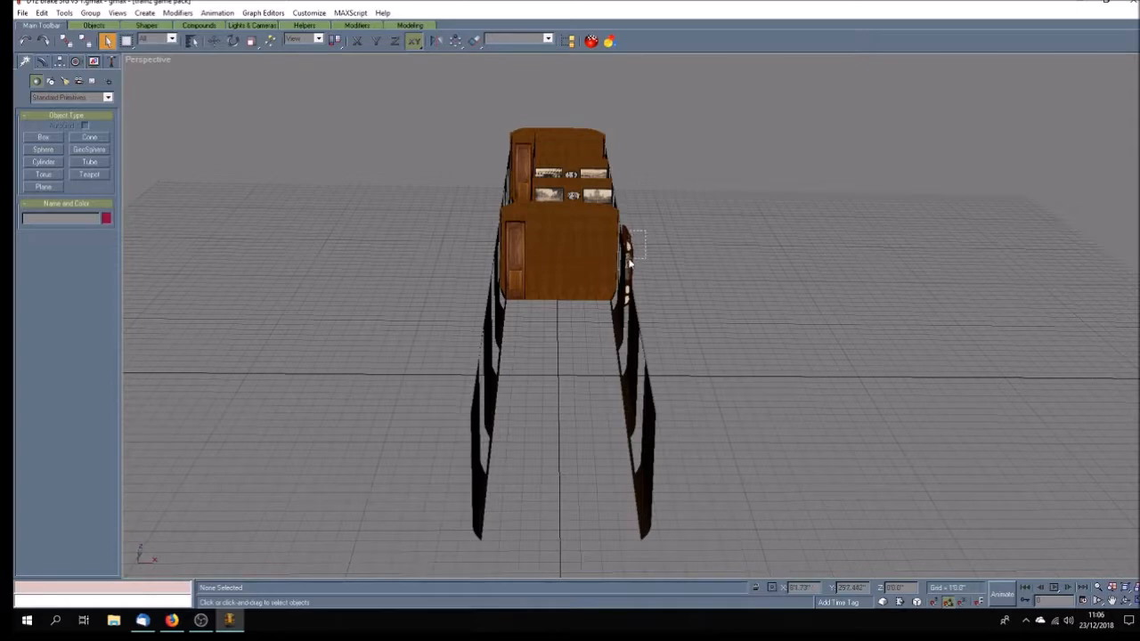
click(550, 195)
key(Delete)
click(596, 175)
key(Delete)
click(572, 175)
key(Delete)
click(556, 174)
key(Delete)
click(554, 174)
key(Delete)
click(575, 173)
key(Delete)
click(595, 173)
key(Delete)
click(593, 197)
key(Delete)
click(575, 196)
key(Delete)
click(550, 194)
key(Delete)
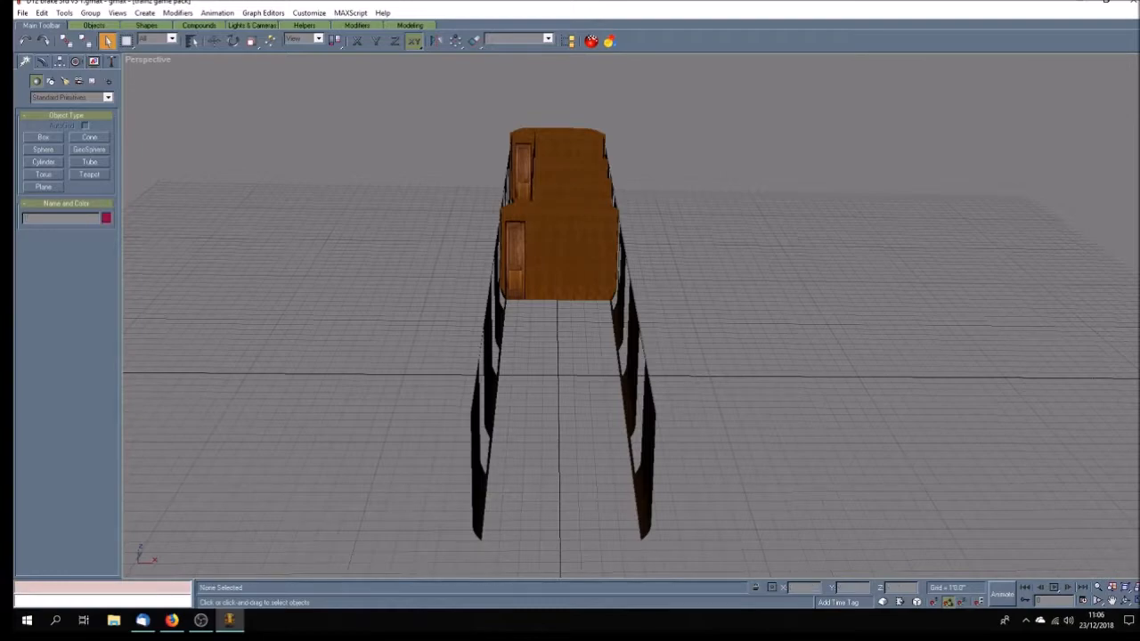
Delete the framed pictures, mirror and their dark backings from the partition sides facing the passenger end
click(1126, 602)
drag(699, 366, 587, 362)
click(107, 41)
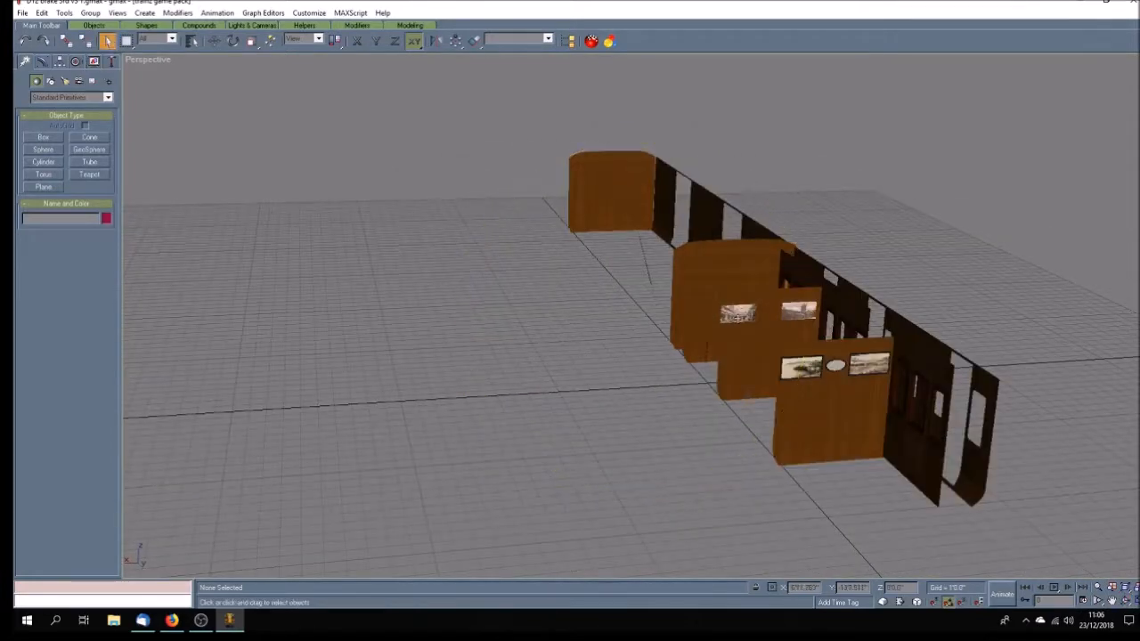
click(744, 312)
key(Delete)
click(801, 310)
key(Delete)
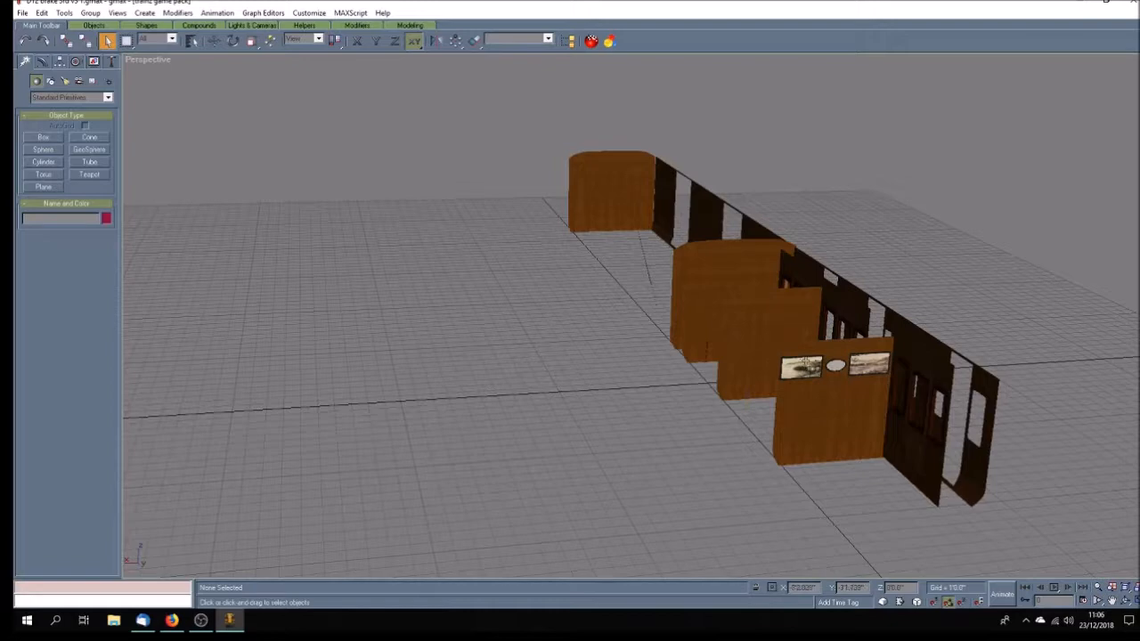
click(806, 367)
key(Delete)
click(834, 366)
key(Delete)
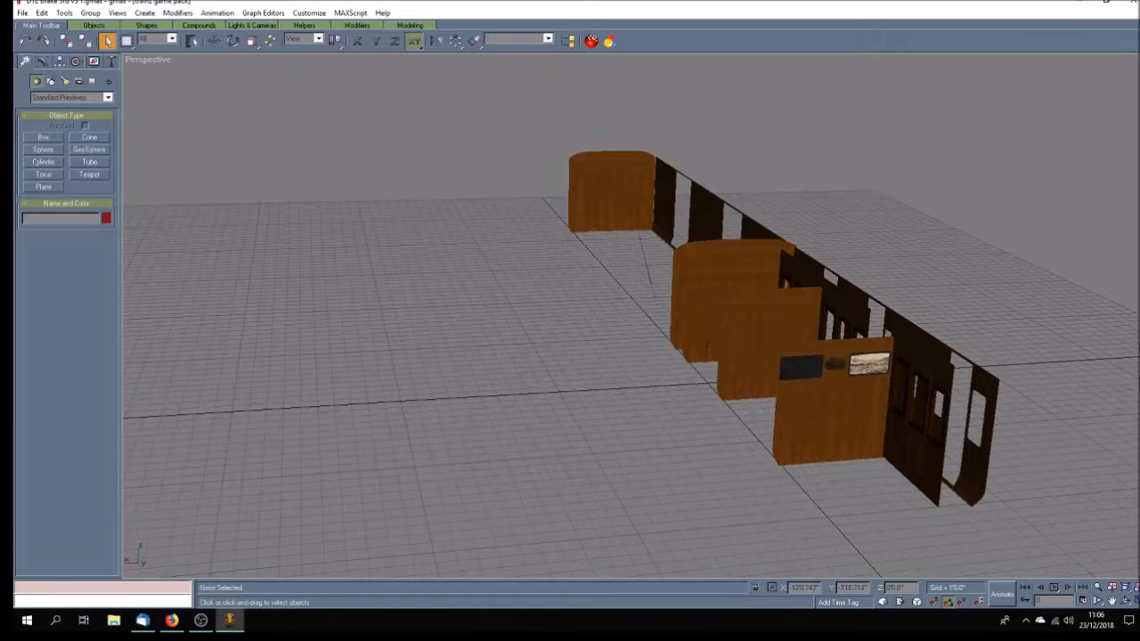
click(868, 366)
key(Delete)
click(868, 366)
key(Delete)
click(835, 366)
key(Delete)
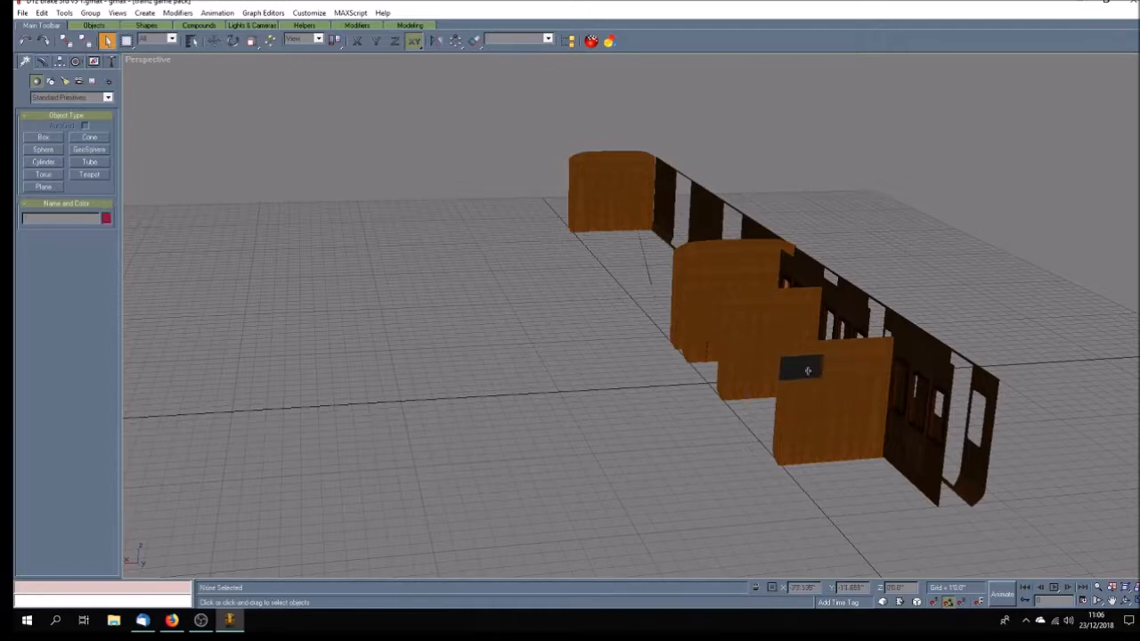
click(806, 368)
key(Delete)
Save the stripped interior shell as a separate gmax file in the carriages folder
click(1125, 601)
drag(856, 441, 606, 383)
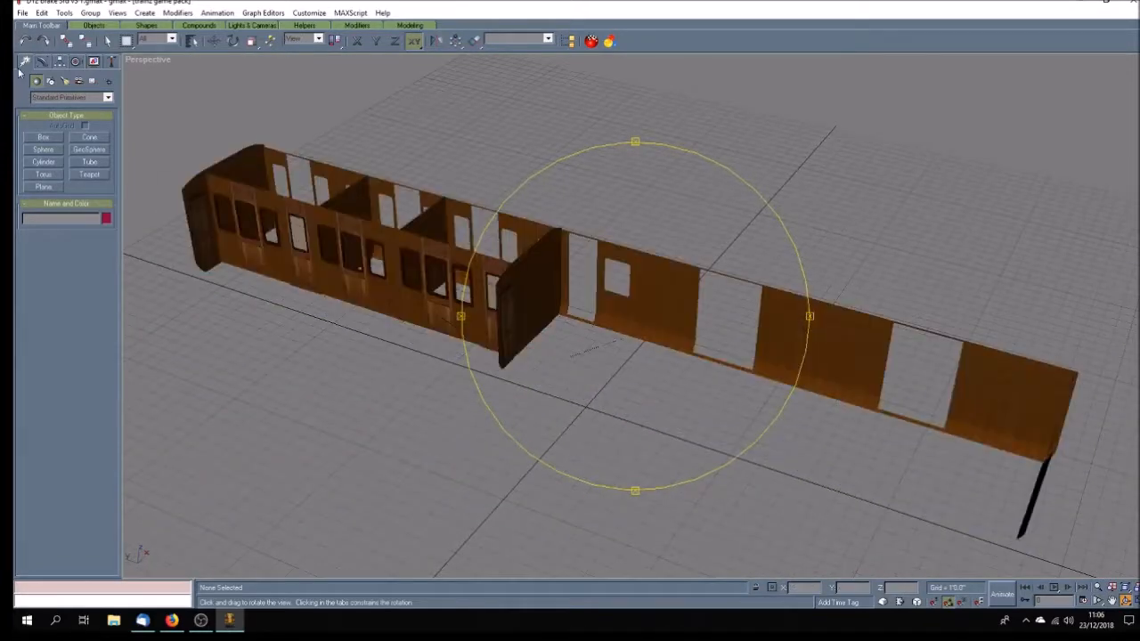
click(23, 13)
click(41, 79)
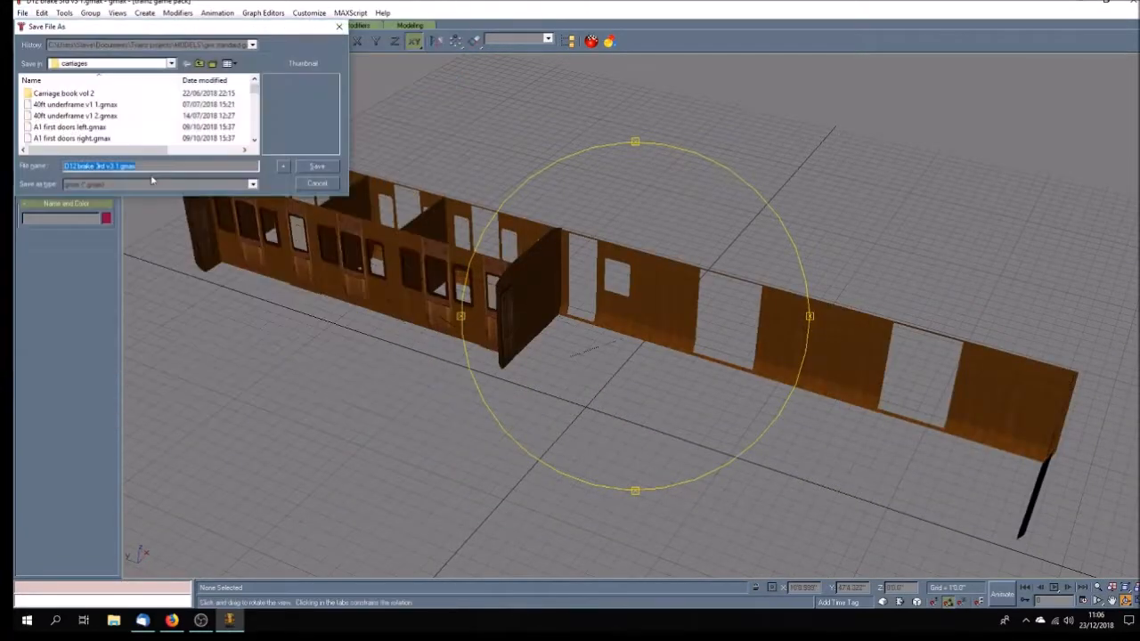
click(117, 167)
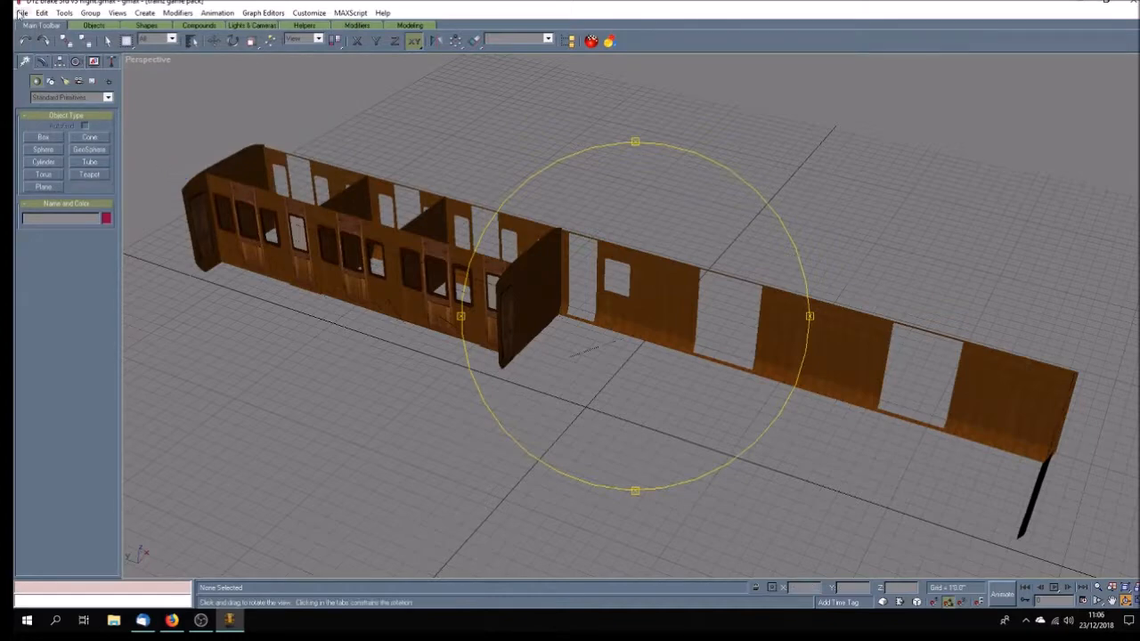
Reopen the complete D12 brake 3rd model and show the carriage close up in a single full-size perspective view
click(20, 13)
click(382, 303)
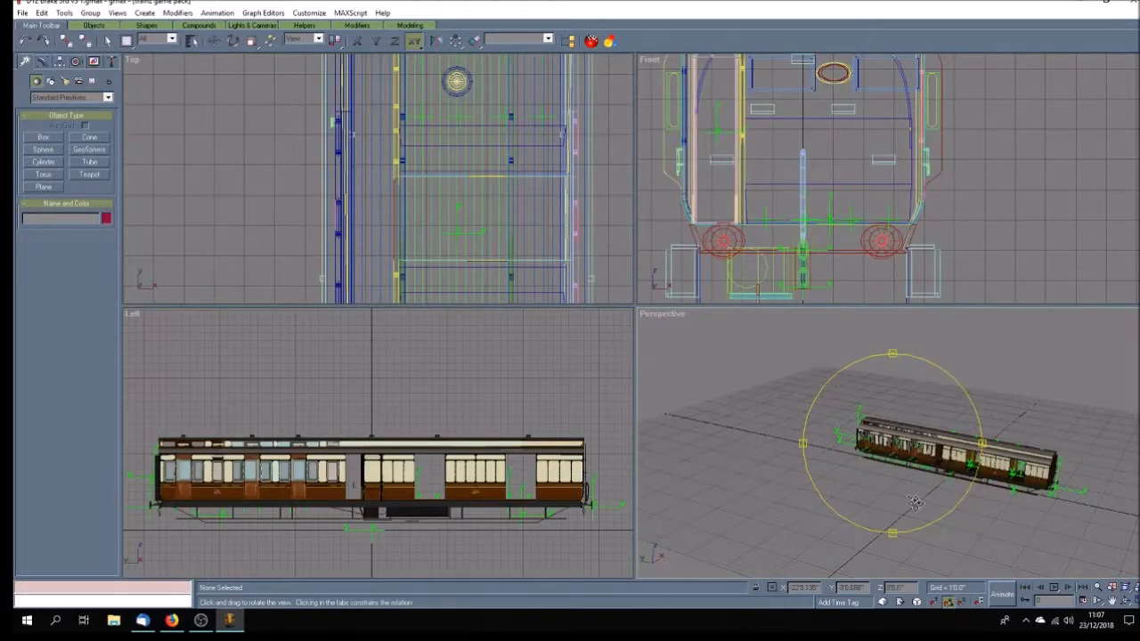
drag(904, 503, 895, 505)
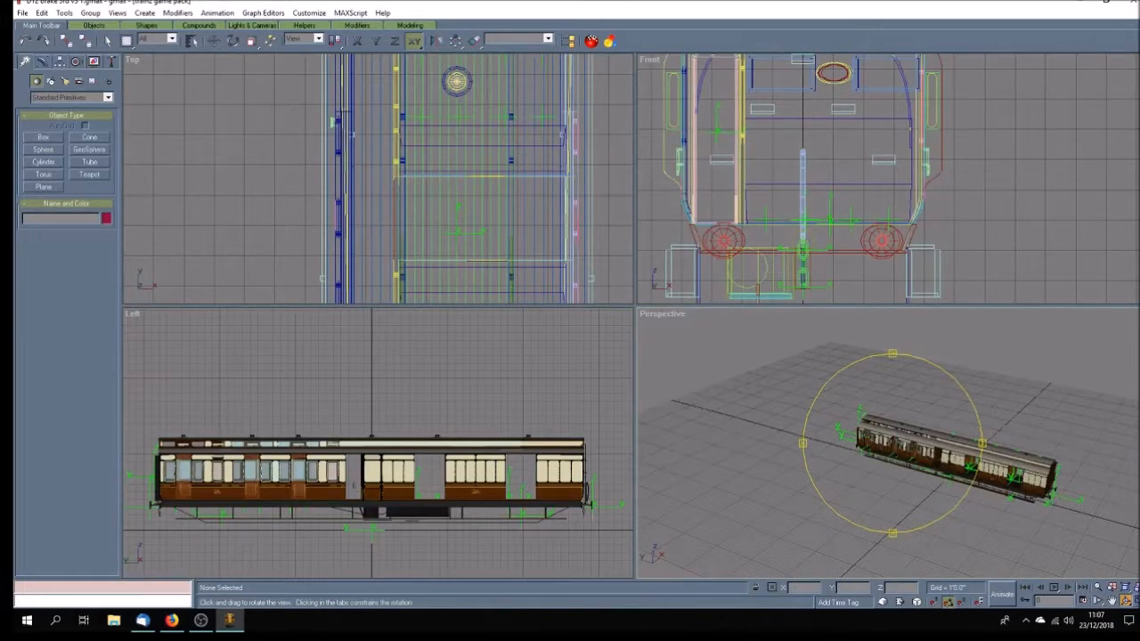
click(1126, 603)
click(1112, 602)
mouse_move(842, 455)
mouse_down()
mouse_move(683, 400)
mouse_move(676, 442)
mouse_up()
scroll(507, 364, up, 5)
drag(485, 355, 561, 355)
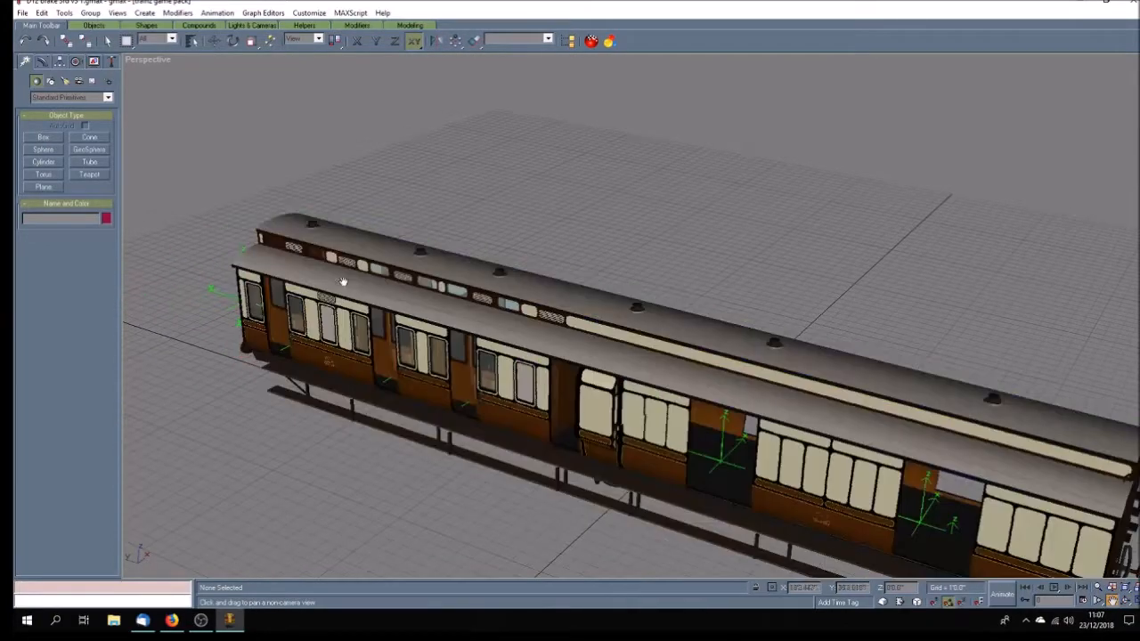
Hide the lower side roof and the raised clerestory roof of the carriage
click(107, 40)
click(397, 303)
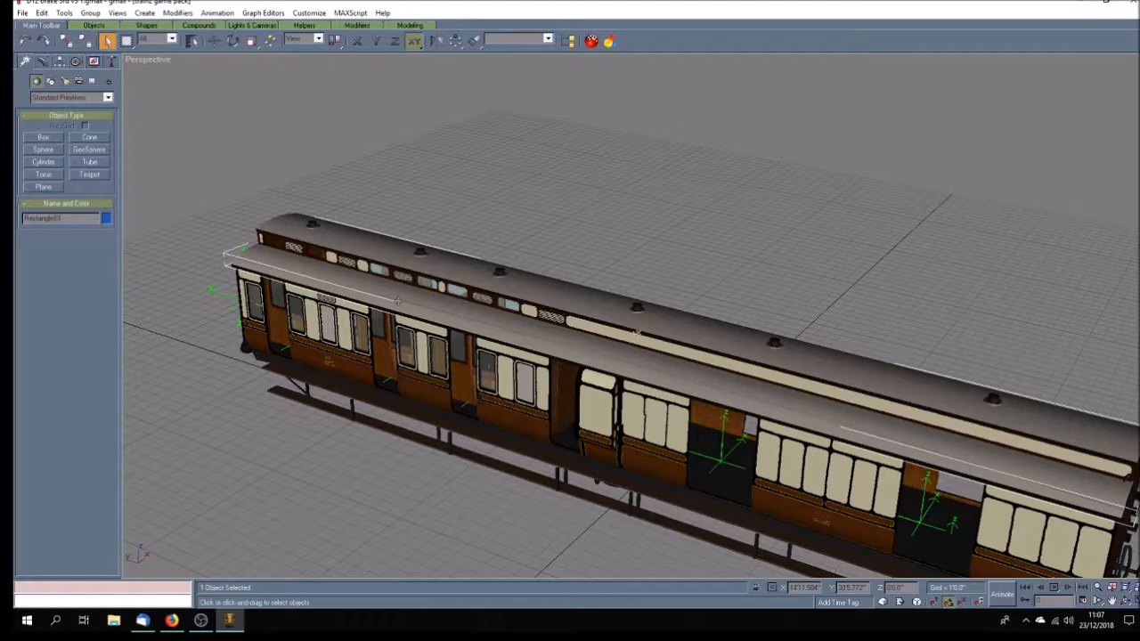
click(92, 63)
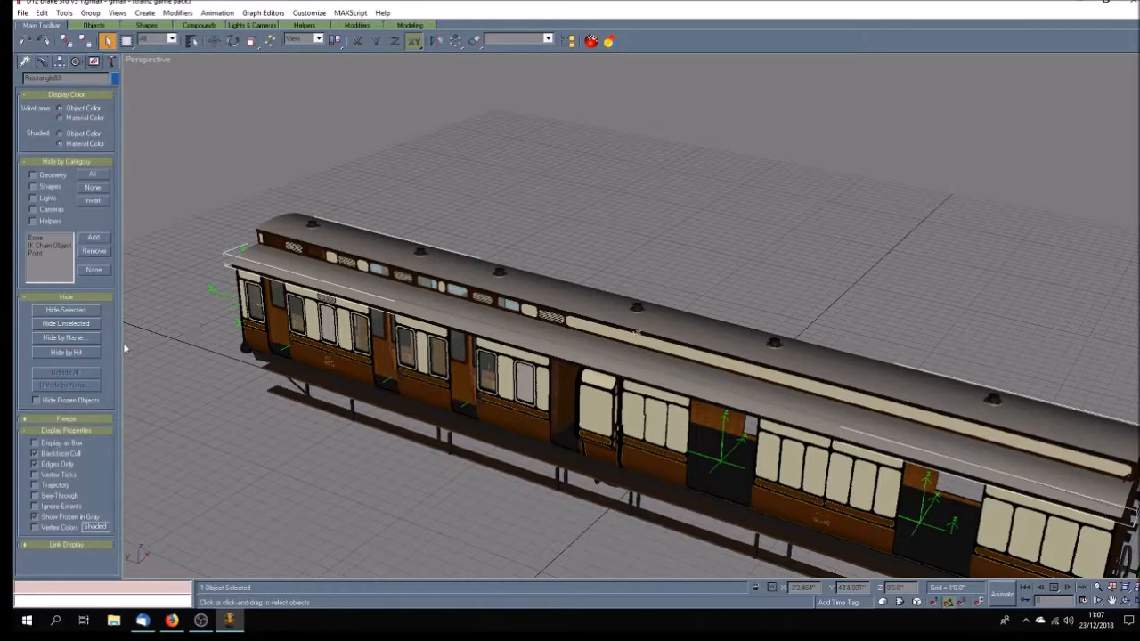
click(66, 310)
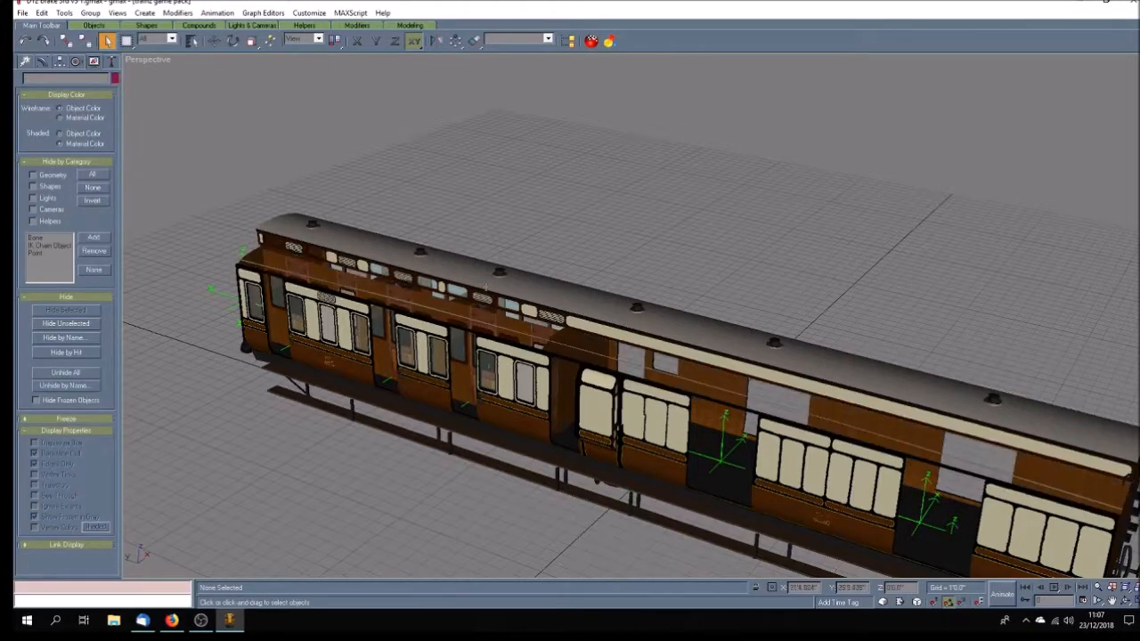
click(638, 309)
click(66, 310)
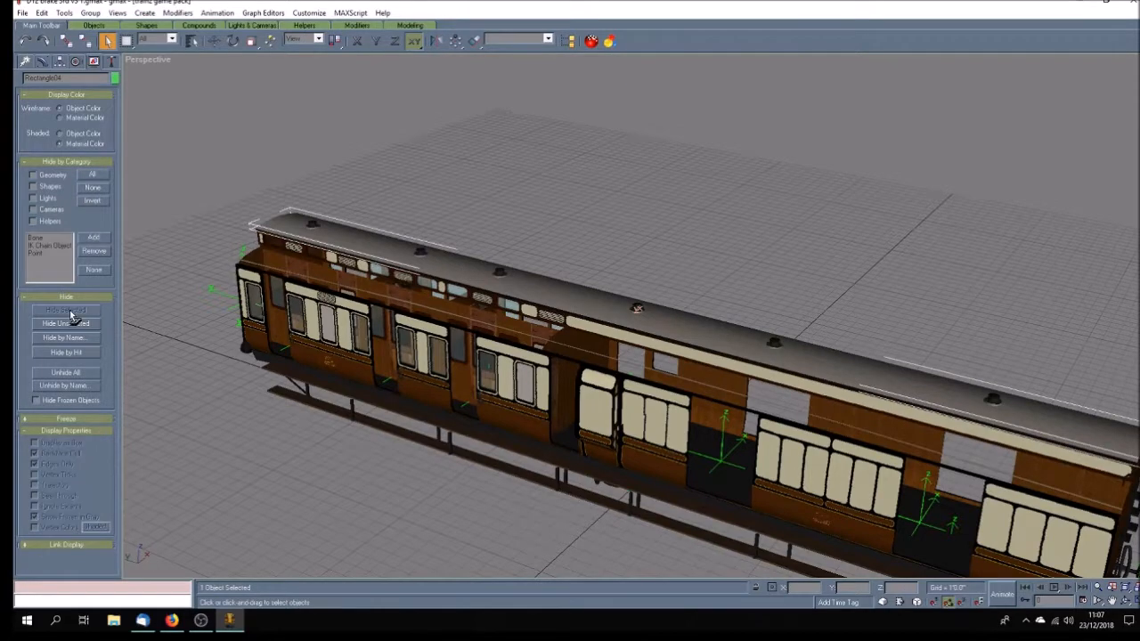
Browse the scene's materials in the Material Navigator down to the place image entries, with the carriage's passenger end in view
click(1127, 601)
mouse_move(624, 268)
mouse_down()
mouse_move(553, 326)
mouse_move(626, 330)
mouse_move(664, 372)
mouse_move(489, 360)
mouse_up()
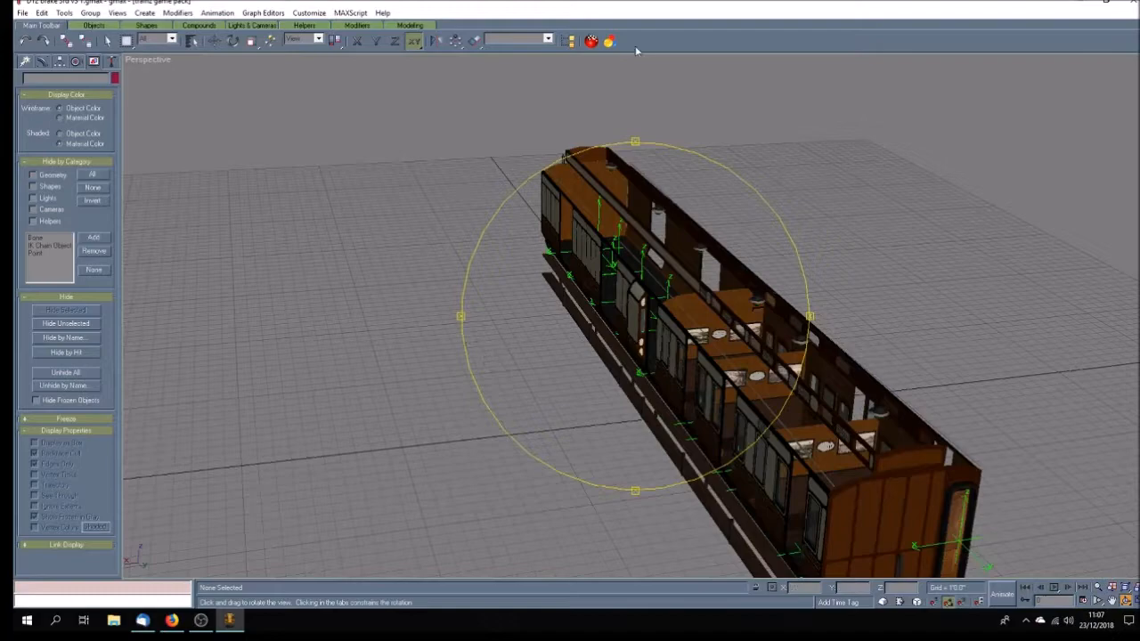
click(1112, 601)
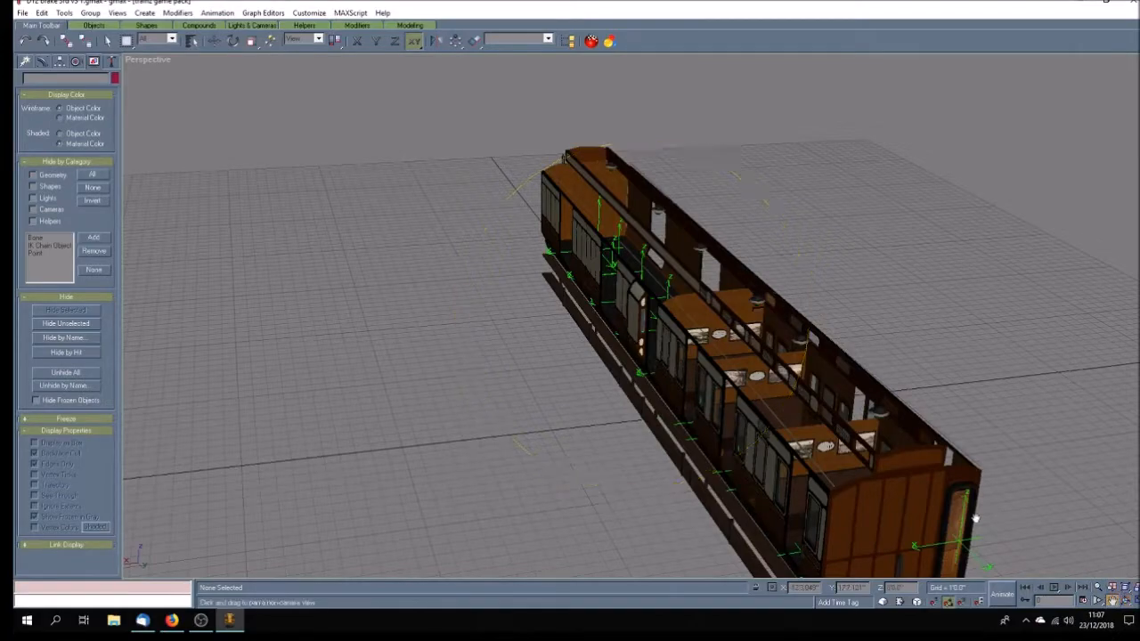
mouse_move(792, 379)
mouse_down()
mouse_move(481, 256)
mouse_move(494, 302)
mouse_up()
click(611, 42)
click(909, 228)
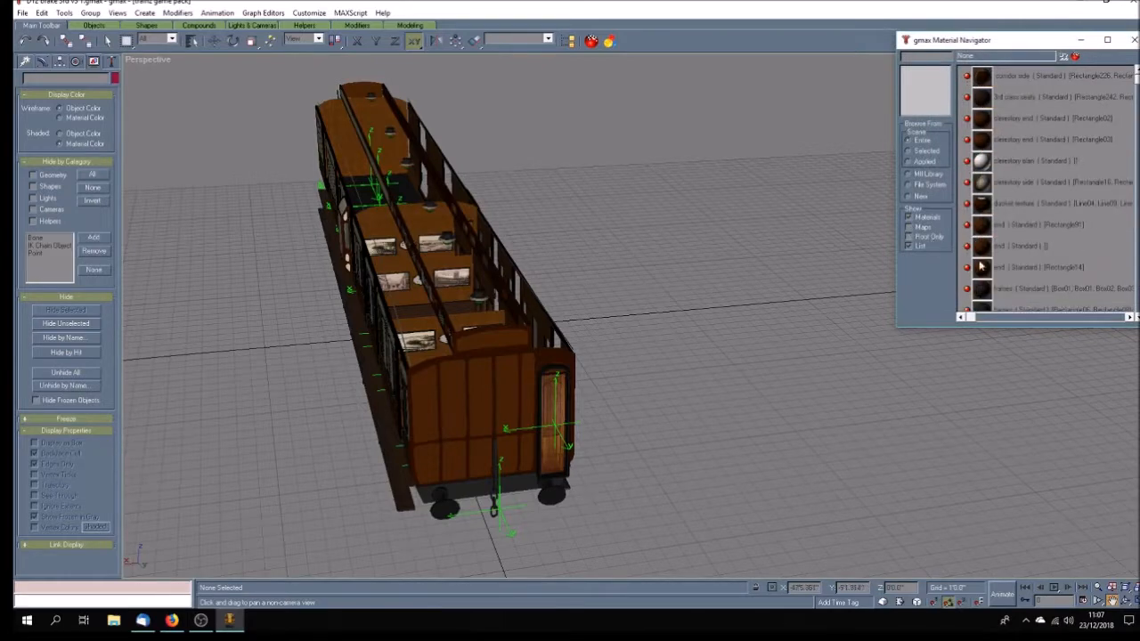
scroll(1047, 192, down, 10)
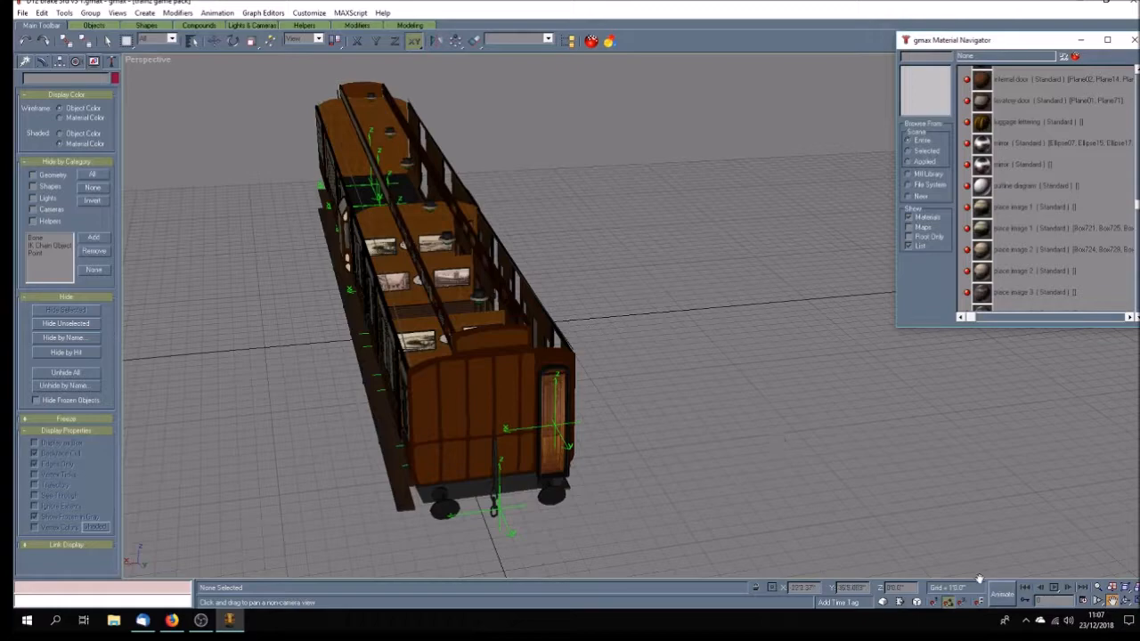
Assign place image 1 to the left-hand picture and place image 2 to the right-hand picture on the partition nearest the passenger end
click(1125, 601)
mouse_move(699, 433)
mouse_down()
mouse_move(690, 464)
mouse_move(697, 443)
mouse_up()
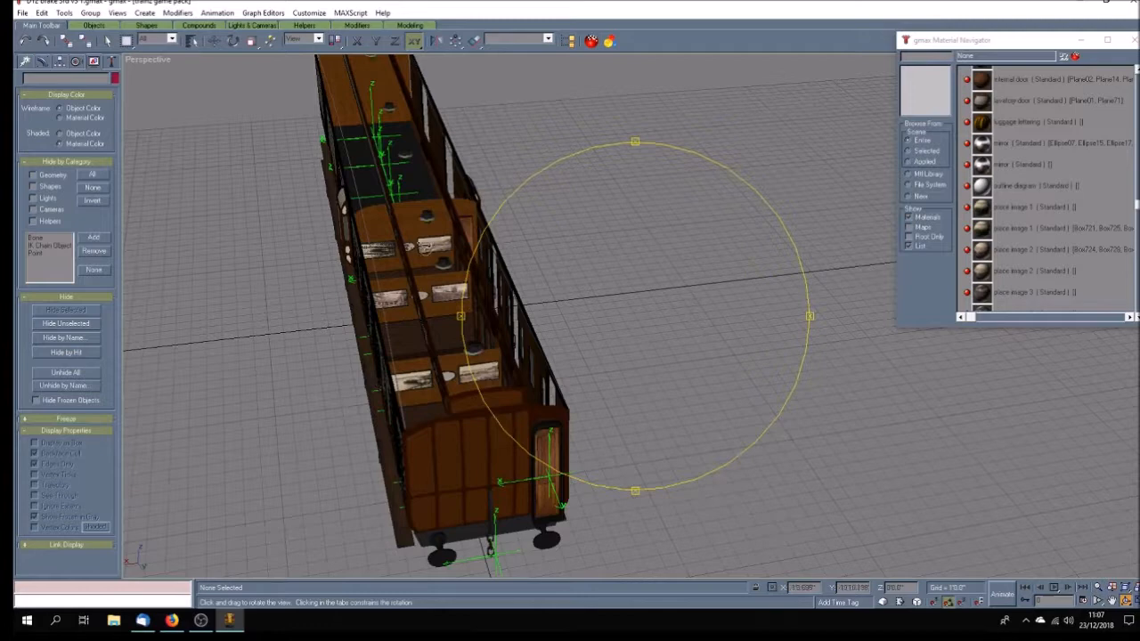
click(107, 41)
click(415, 381)
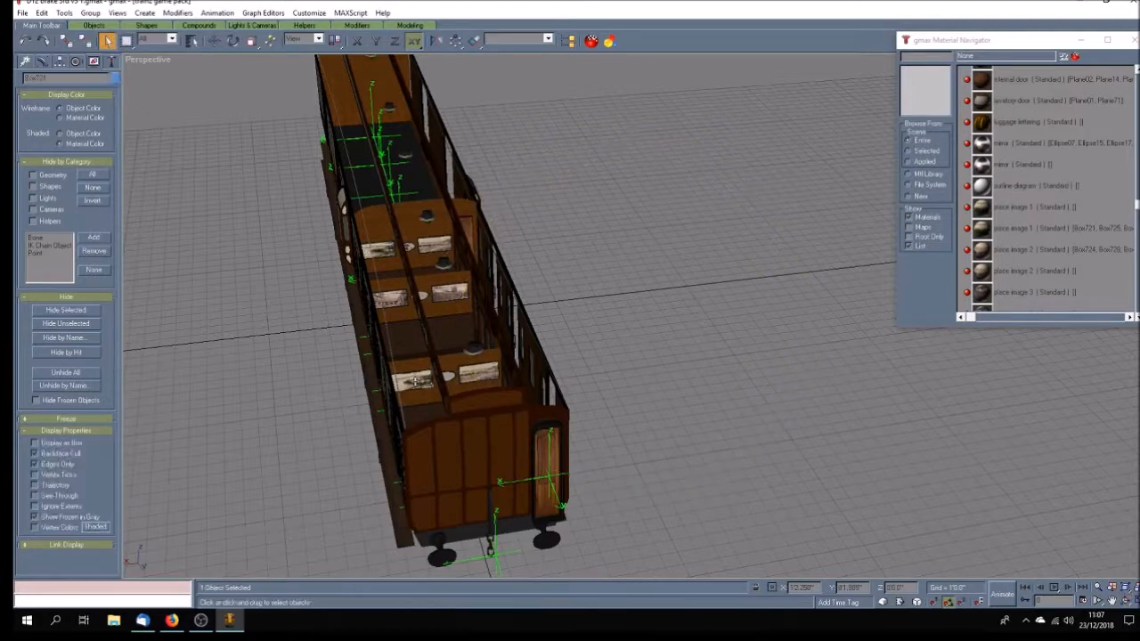
click(1012, 207)
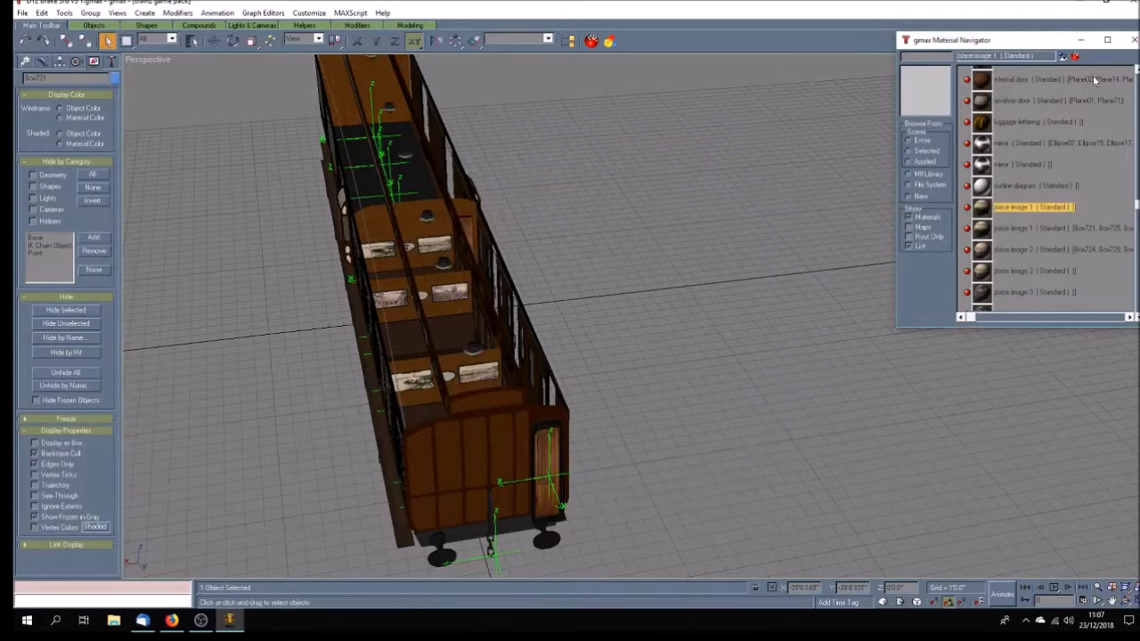
click(1066, 57)
click(485, 369)
click(1019, 252)
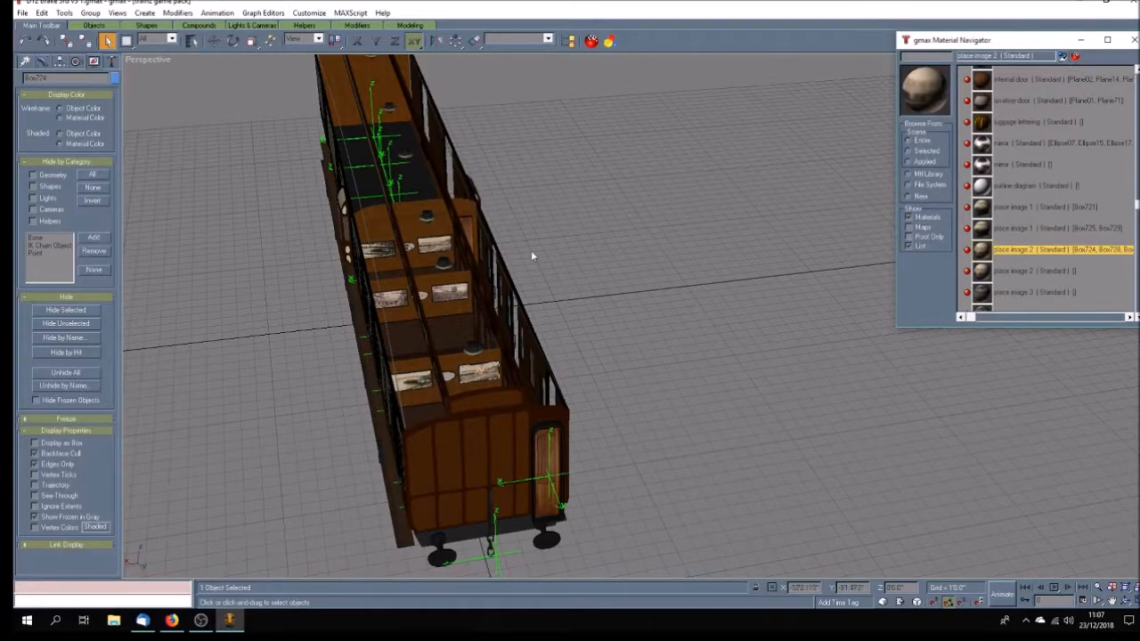
Assign place image 3 to the right-hand picture and place image 4 to the left-hand picture on the second compartment partition
click(452, 292)
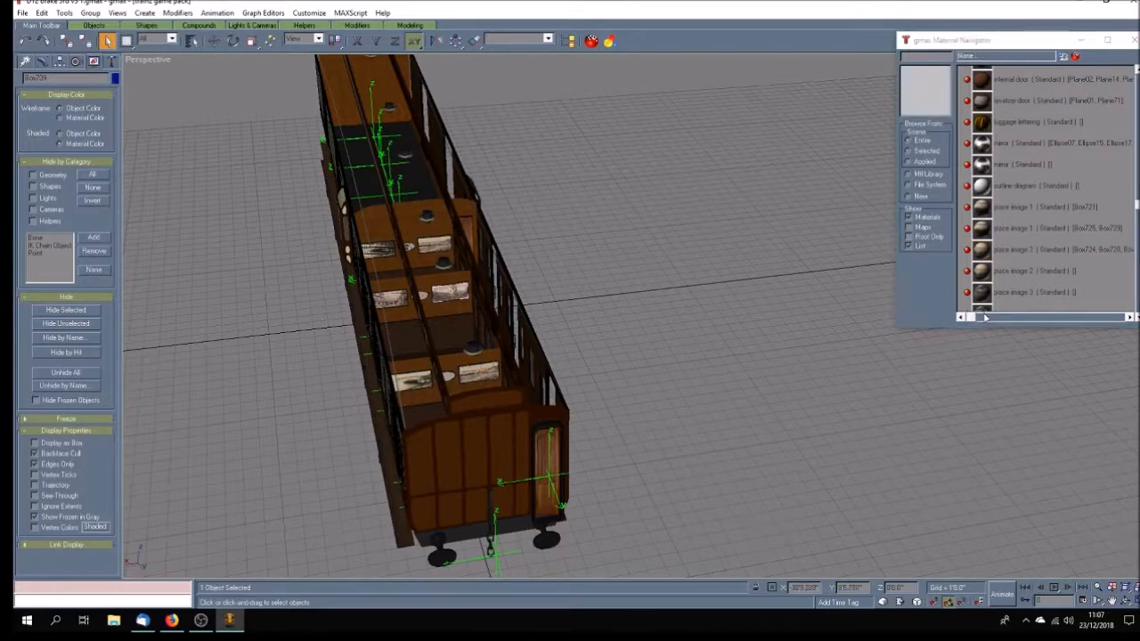
click(1009, 292)
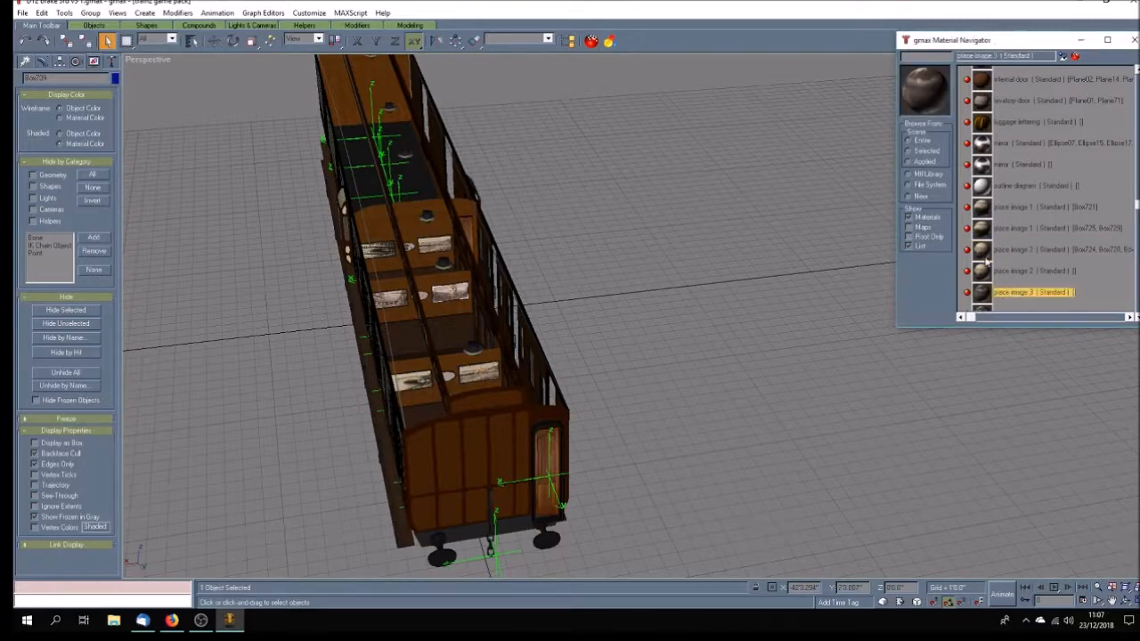
click(1063, 56)
click(404, 301)
click(398, 299)
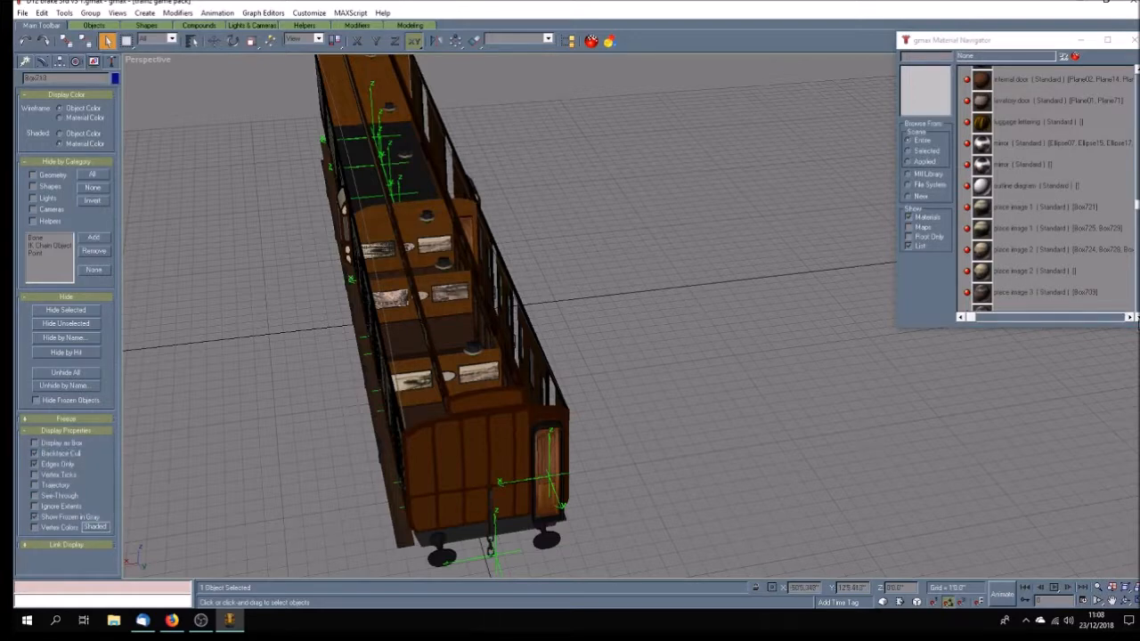
click(1138, 318)
click(1138, 318)
click(1138, 318)
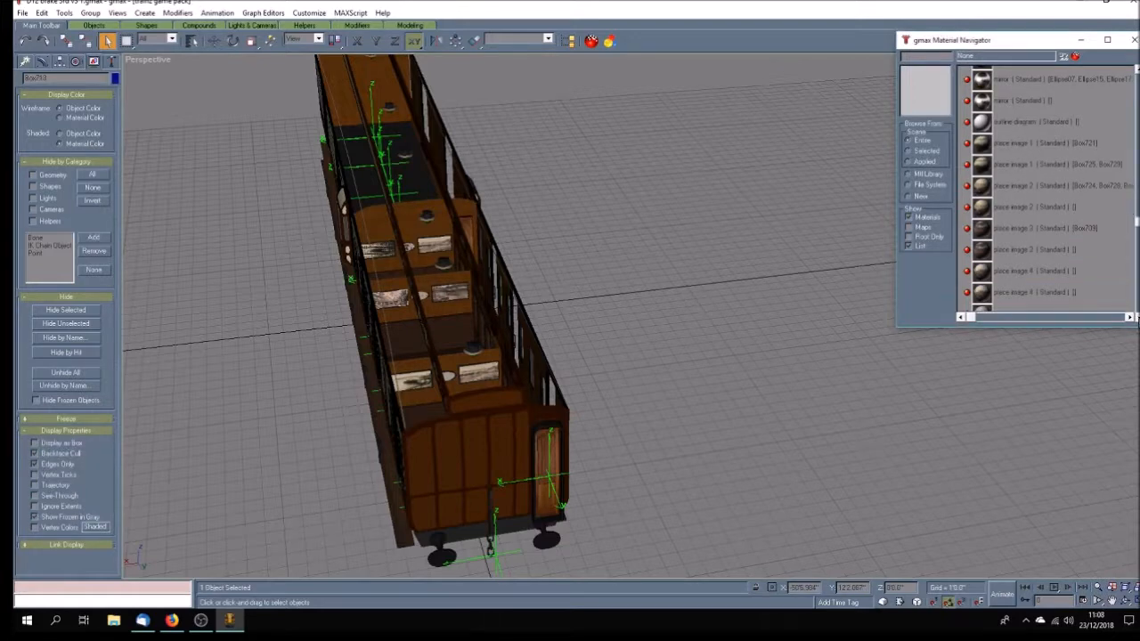
click(1029, 277)
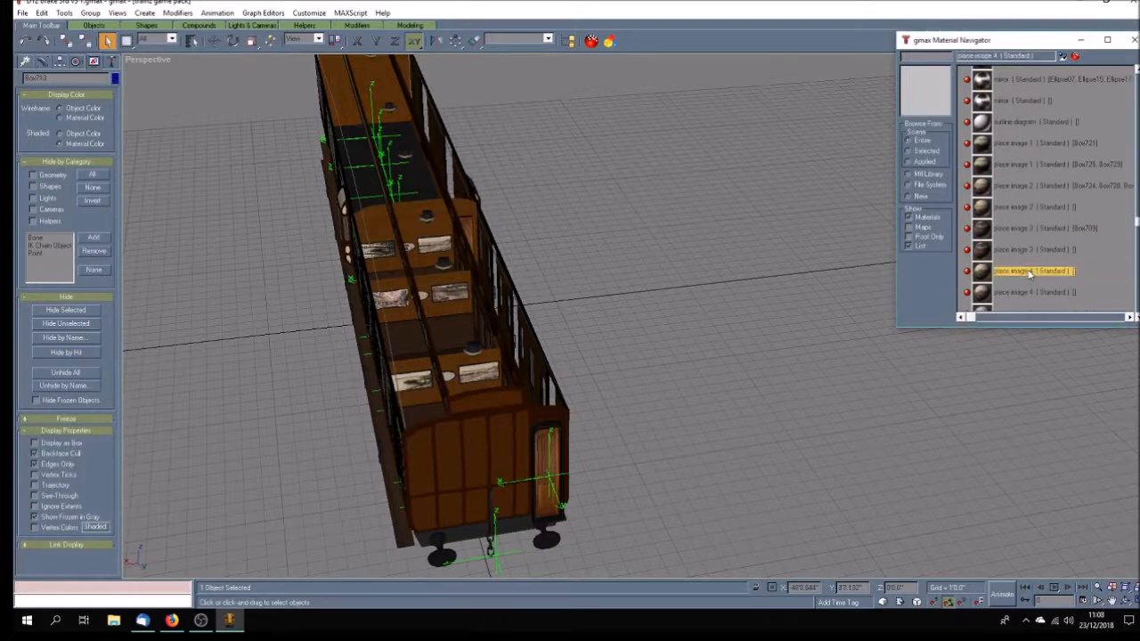
click(1063, 57)
Assign place image 5 to the right-hand picture and place image 6 to the left-hand picture on the third compartment partition
click(432, 245)
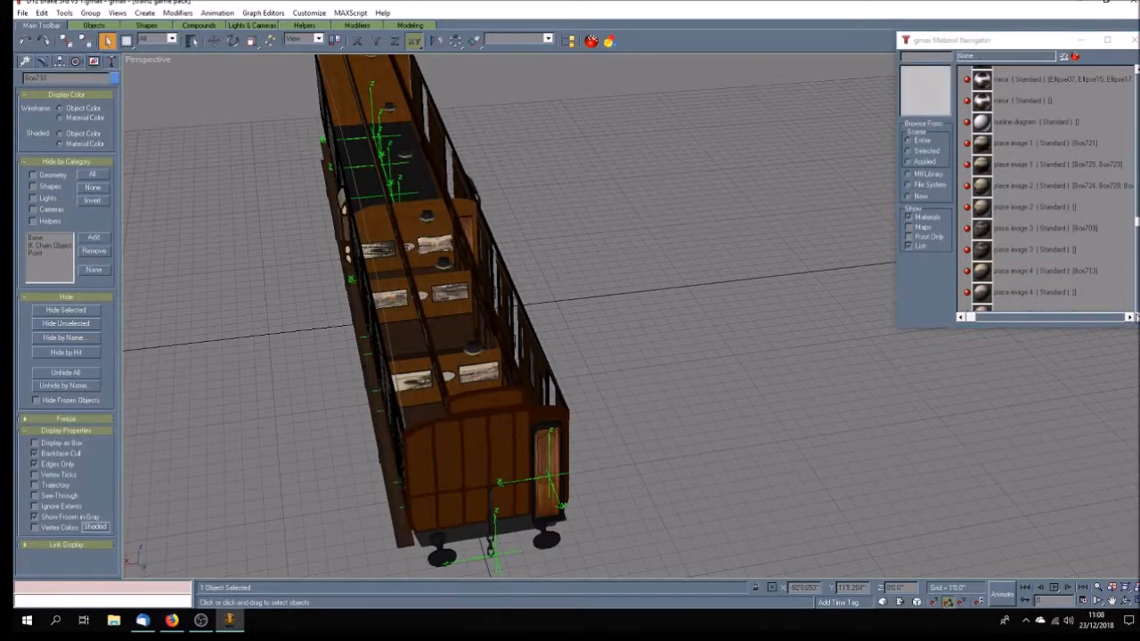
drag(1137, 222, 1137, 244)
click(1035, 229)
click(1064, 57)
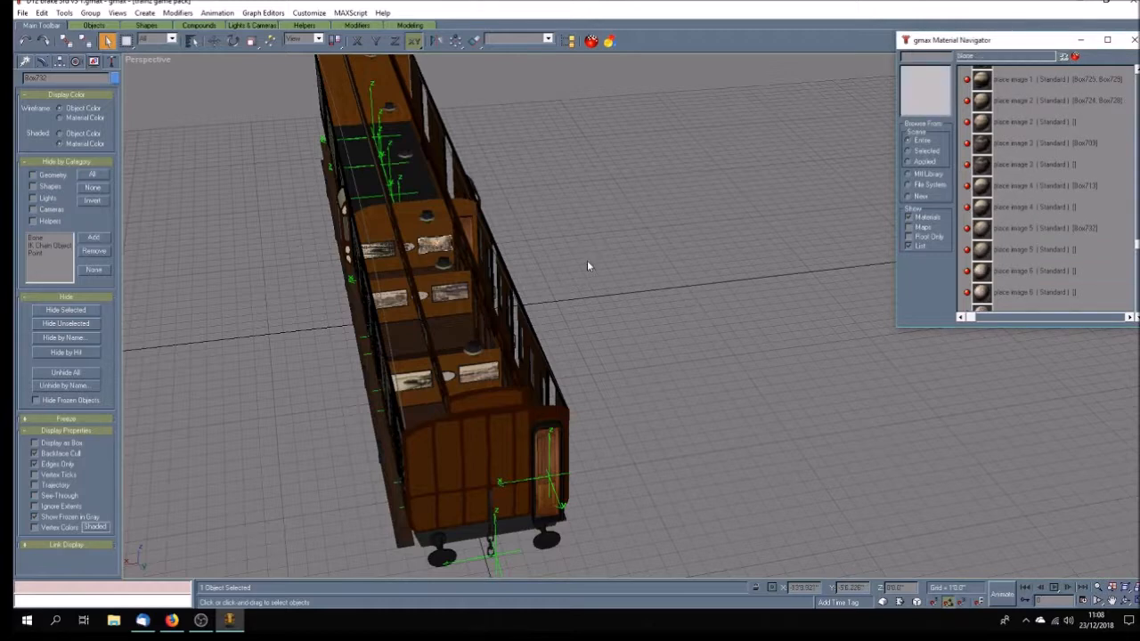
click(391, 250)
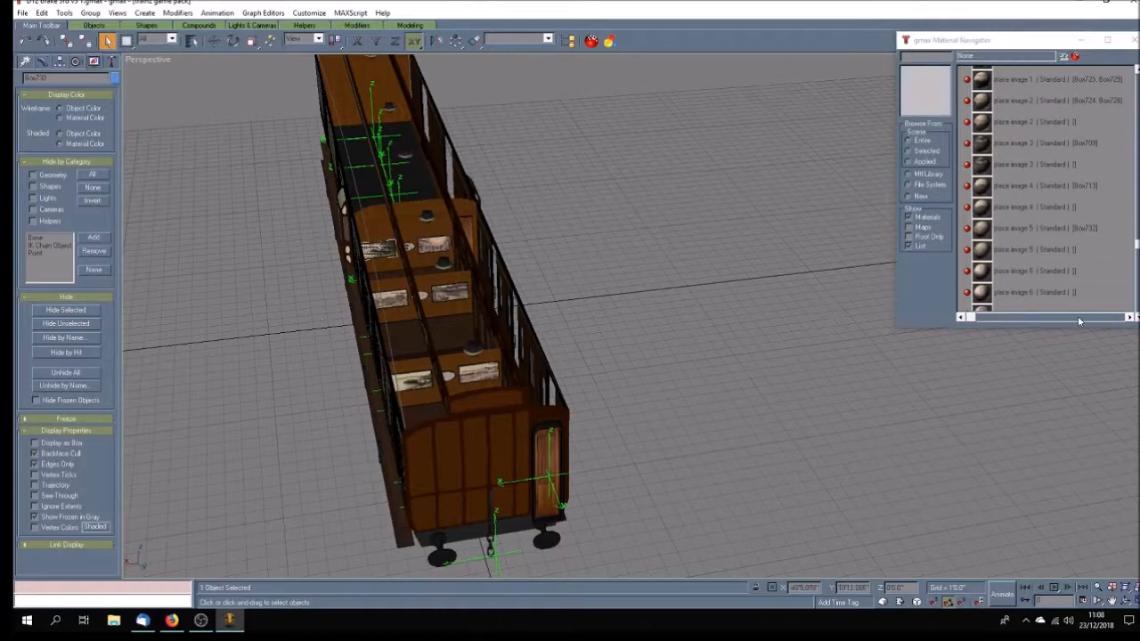
click(1031, 272)
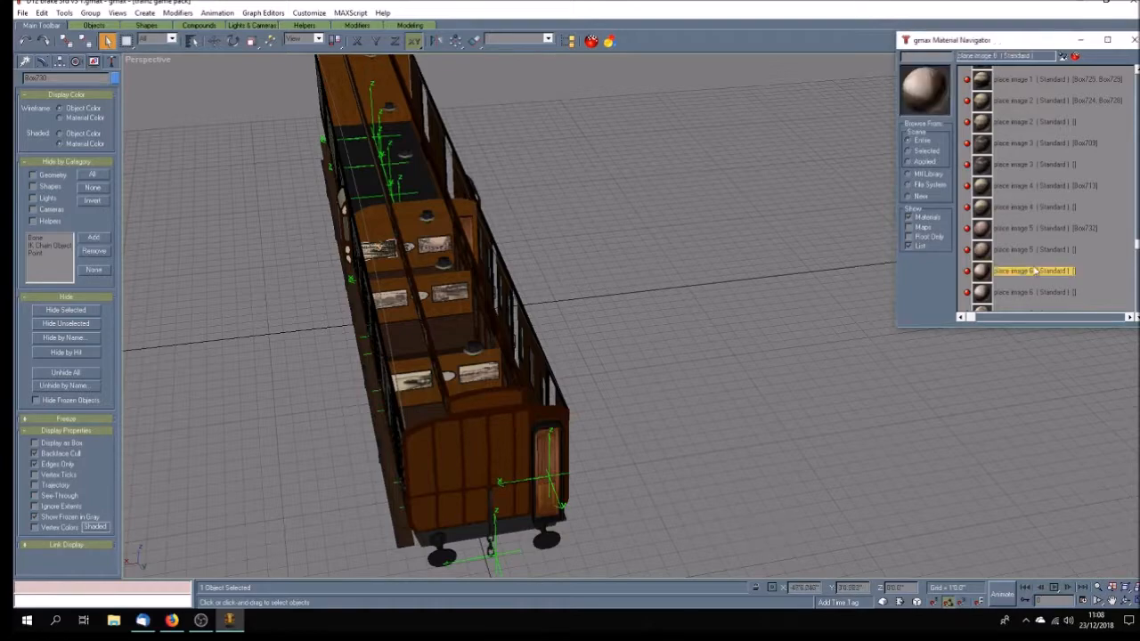
click(1063, 57)
Viewed from the carriage's opposite end, assign place image 7 to the farther partition's left-hand picture and place image 8 to its right-hand picture
click(1126, 602)
mouse_move(607, 369)
mouse_down()
mouse_move(690, 346)
mouse_move(811, 360)
mouse_up()
click(1113, 601)
drag(761, 271, 557, 402)
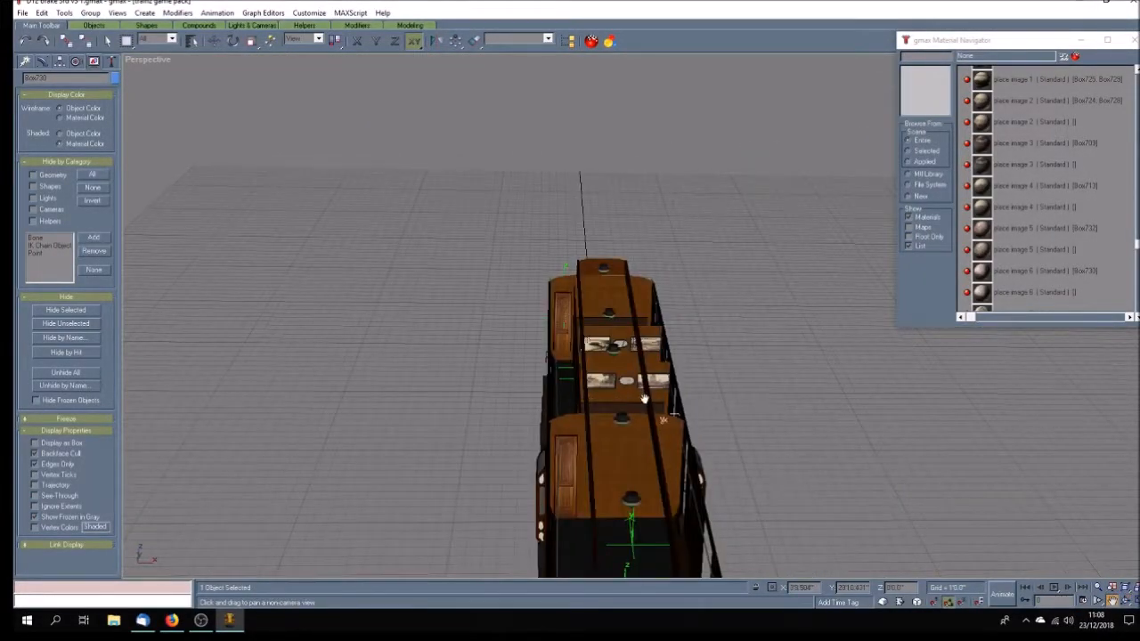
scroll(644, 398, up, 2)
click(107, 40)
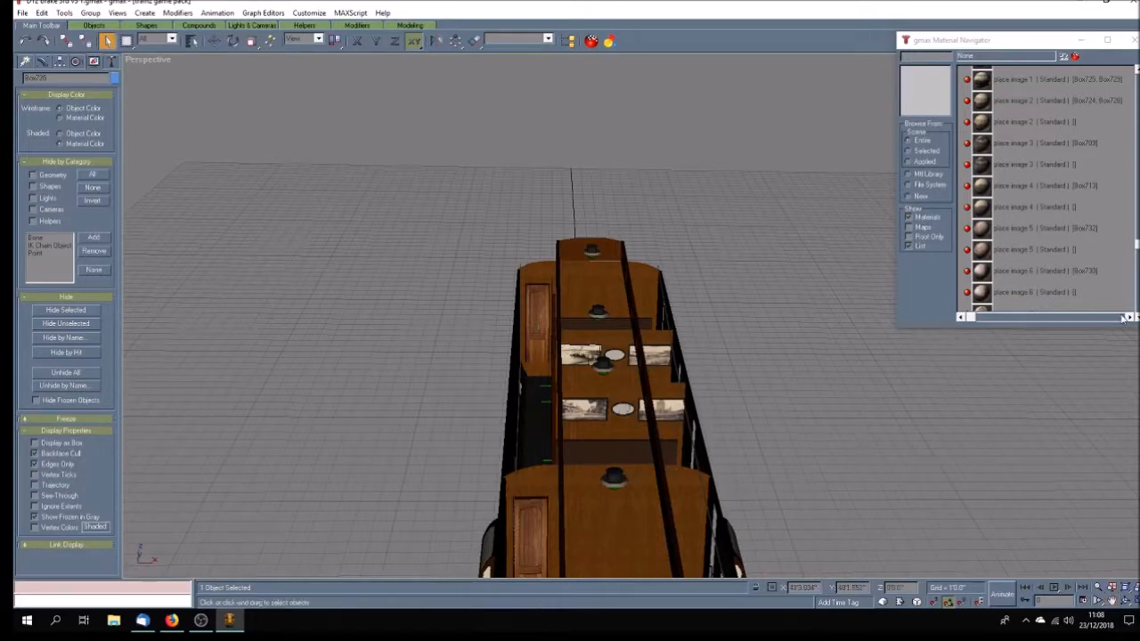
drag(1137, 244, 1138, 308)
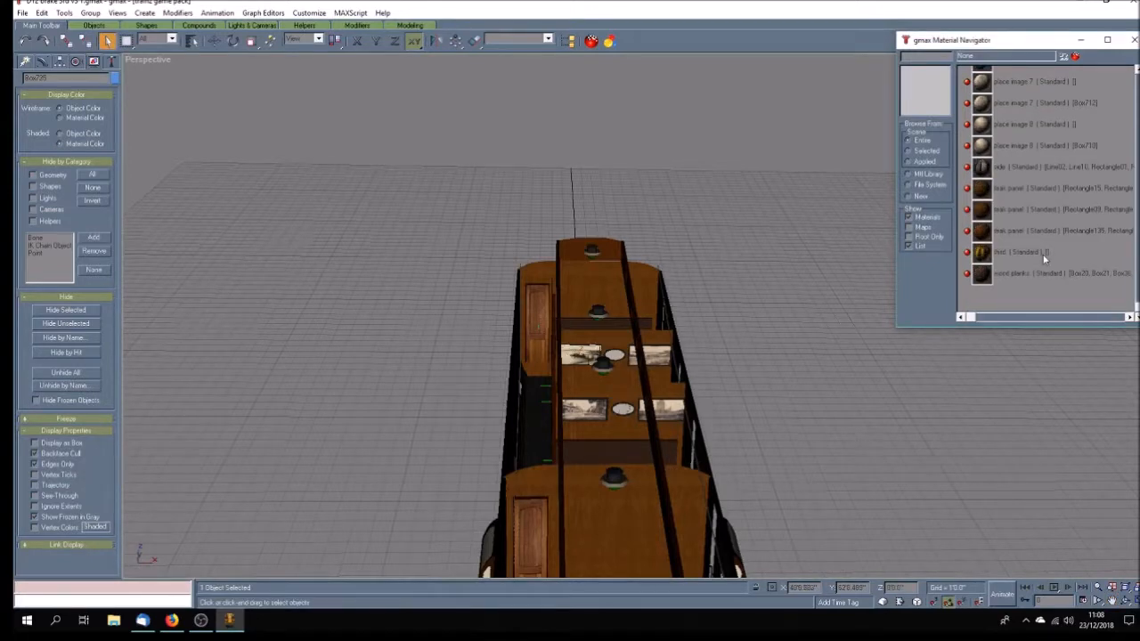
click(1020, 82)
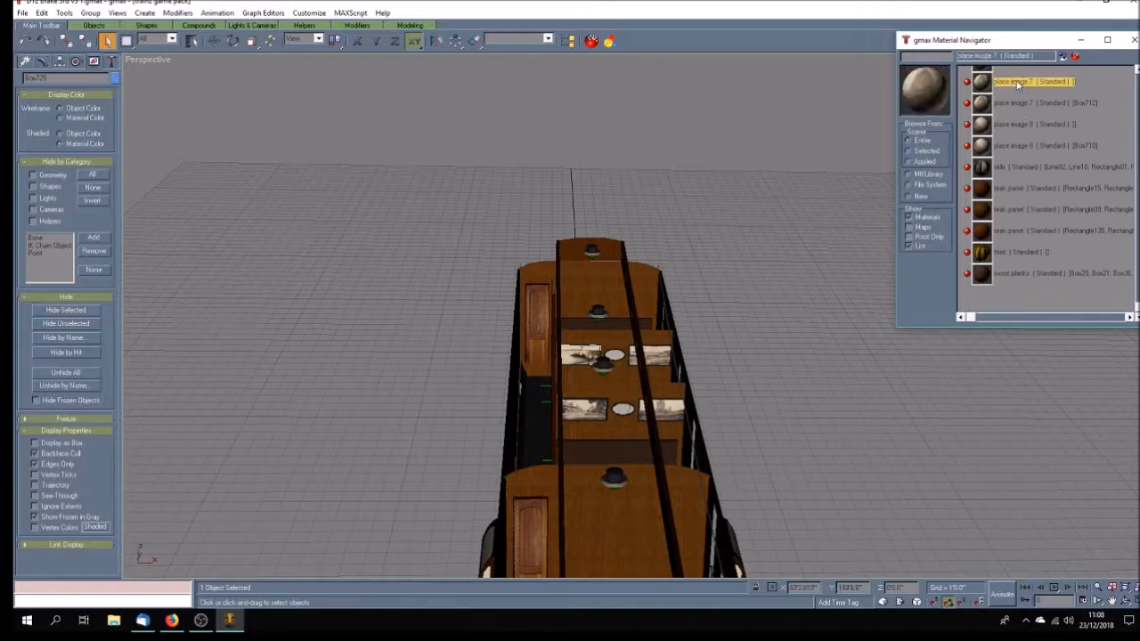
click(1063, 57)
click(658, 358)
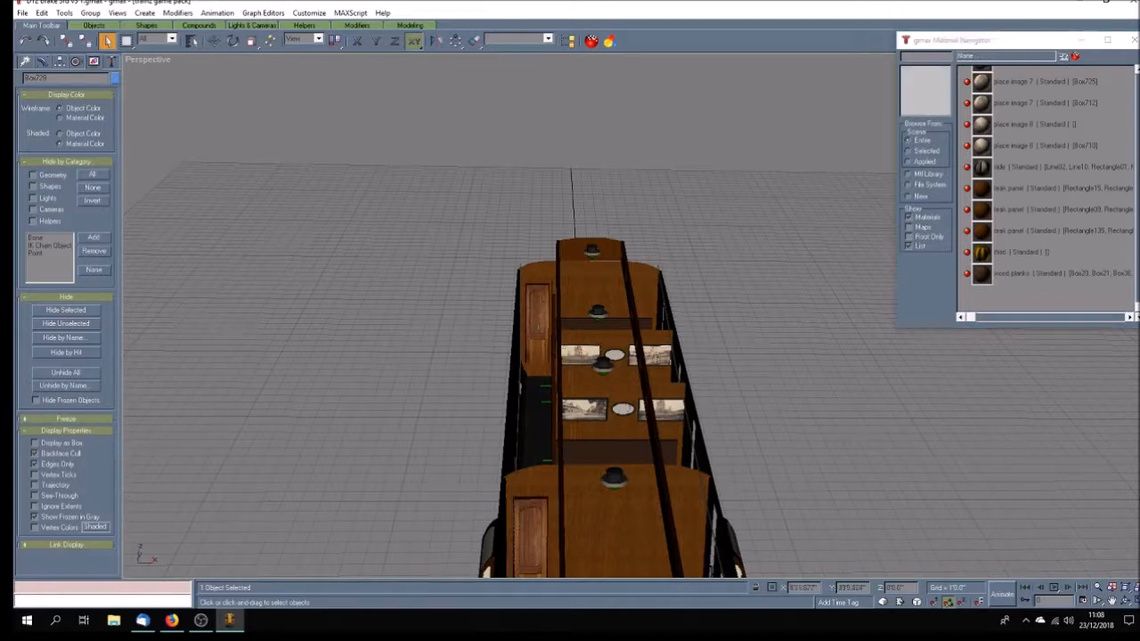
click(1035, 147)
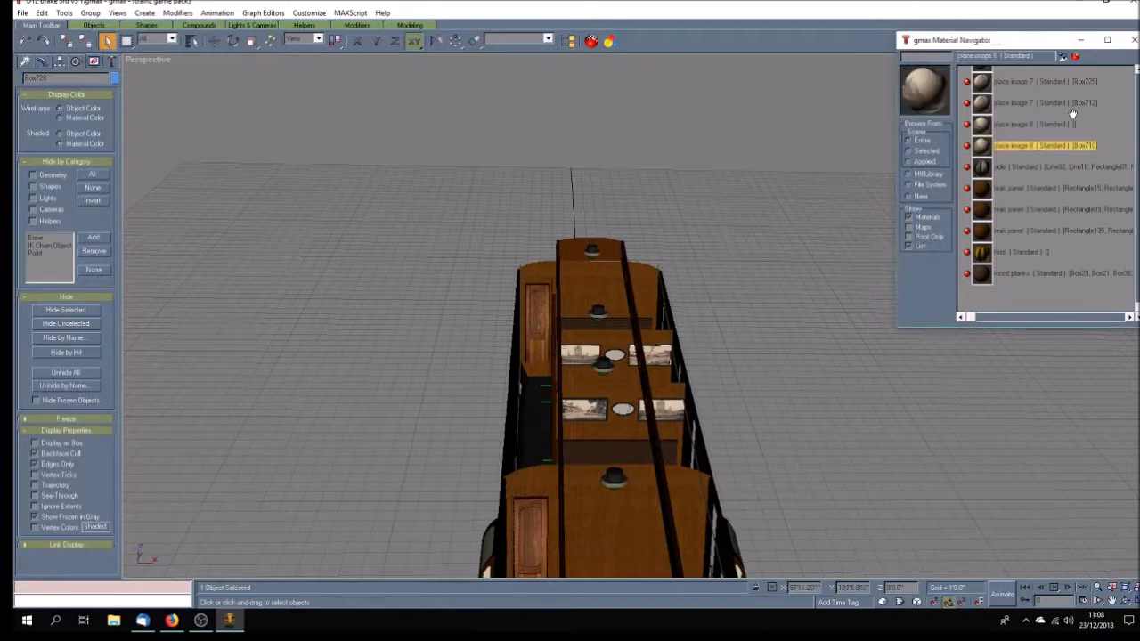
click(1064, 57)
Assign place image 1 to the nearer partition's left-hand picture and place image 2 to its right-hand picture, then clear the selection
click(587, 411)
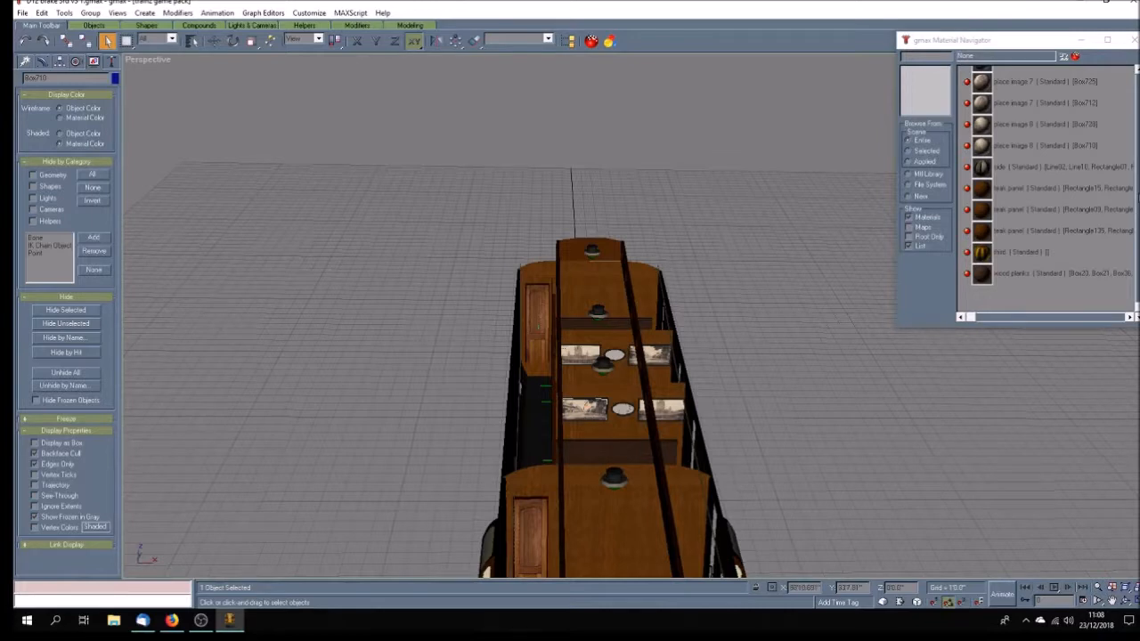
scroll(1083, 207, up, 4)
click(1028, 80)
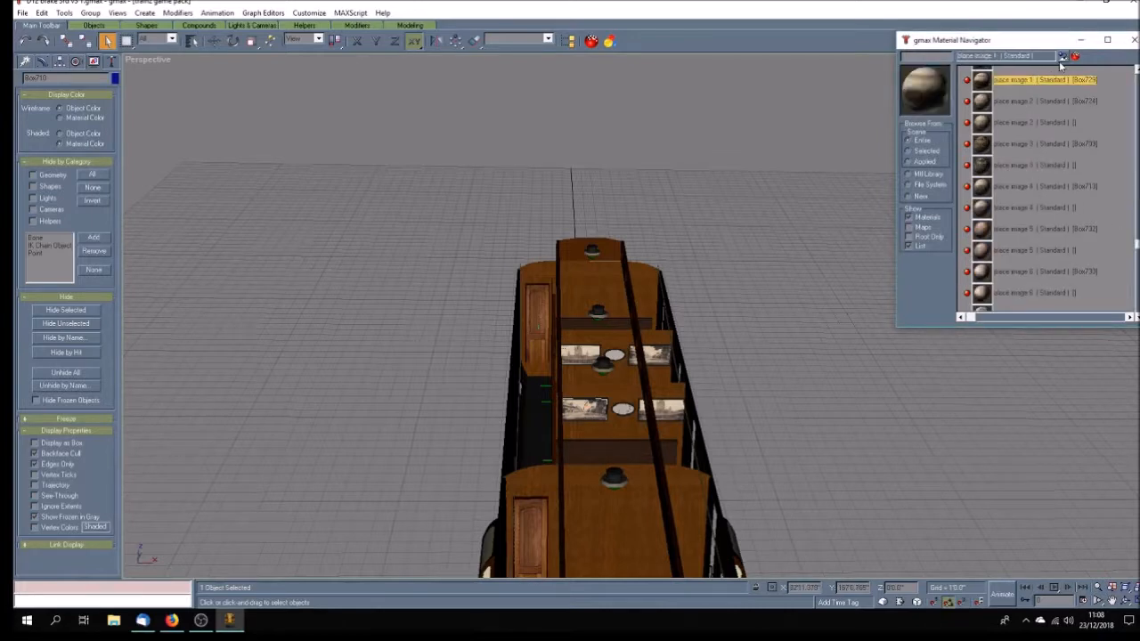
click(1063, 57)
click(678, 412)
click(1040, 103)
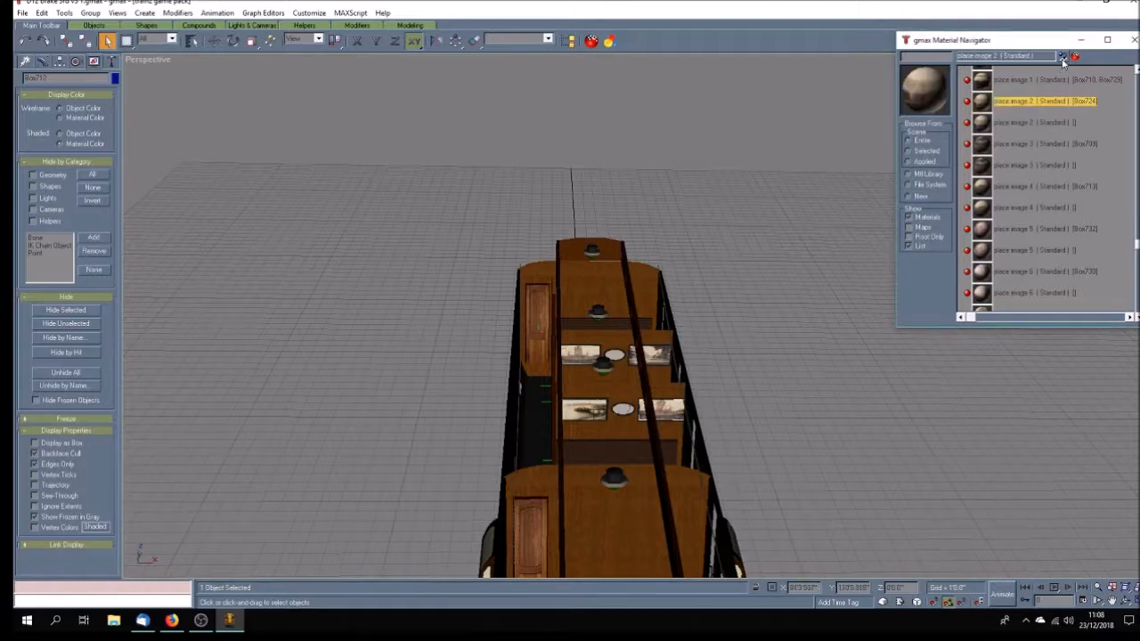
click(1064, 57)
click(811, 391)
Save the complete carriage model under its current file name, D12 brake 3rd v3 1.gmax
click(1125, 601)
mouse_move(632, 445)
mouse_down()
mouse_move(626, 427)
mouse_move(733, 457)
mouse_move(728, 446)
mouse_up()
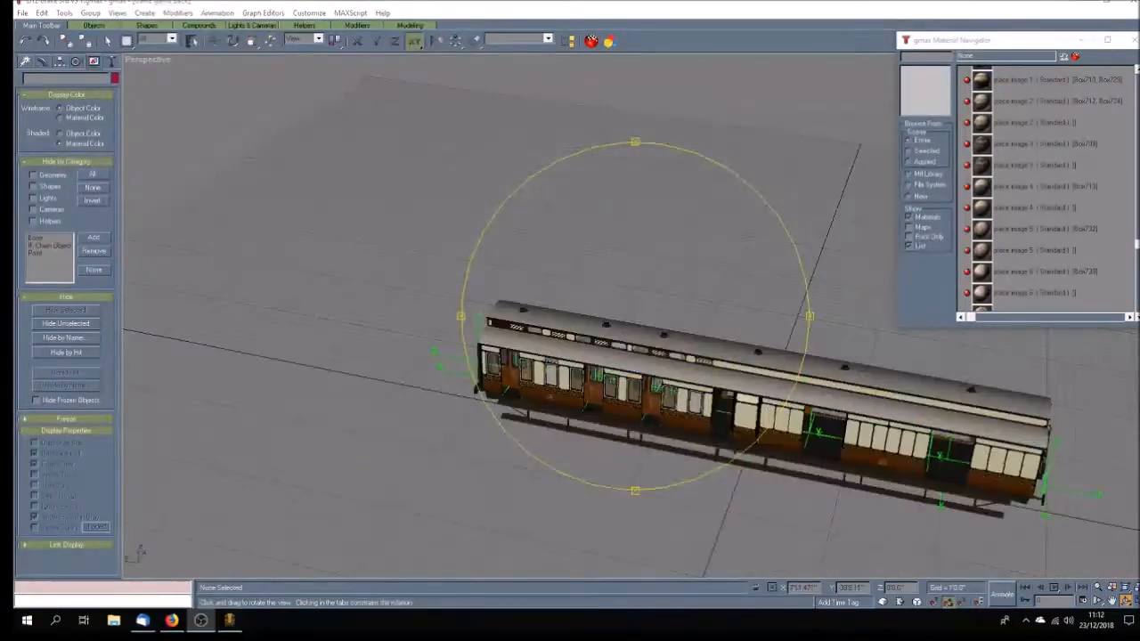
mouse_move(580, 400)
mouse_down()
mouse_move(685, 396)
mouse_move(704, 384)
mouse_move(602, 406)
mouse_move(637, 419)
mouse_up()
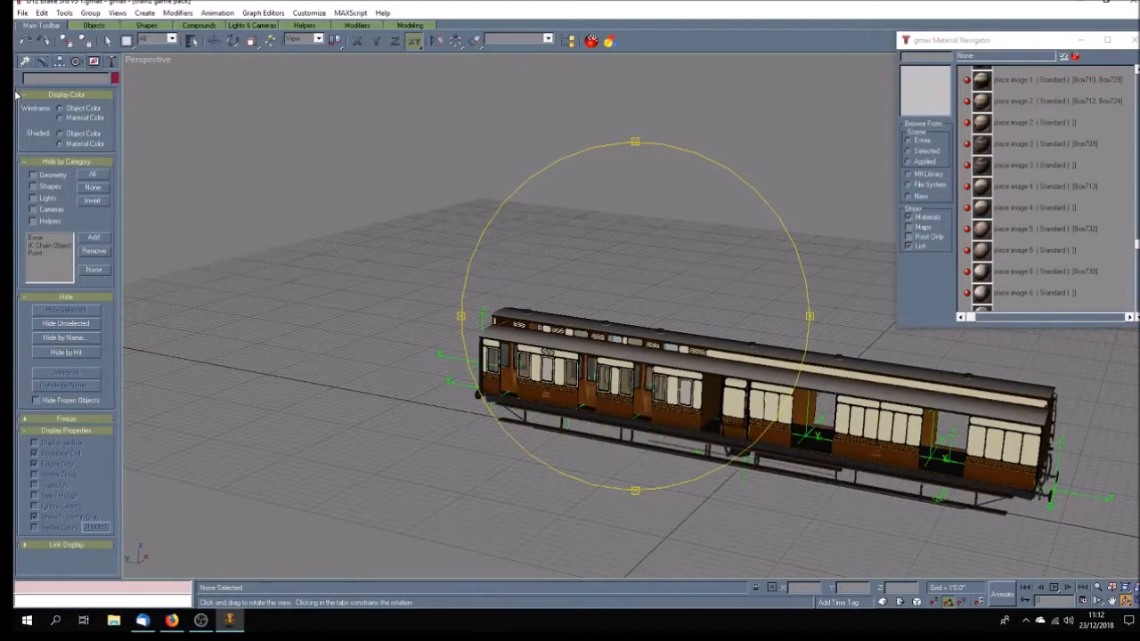
click(23, 13)
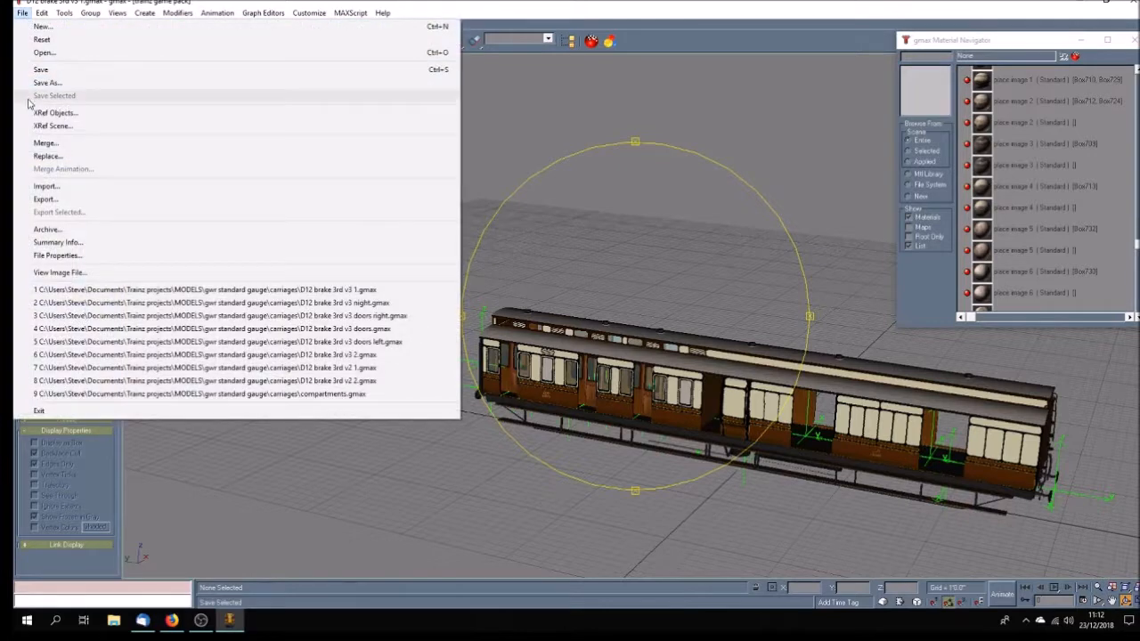
click(38, 69)
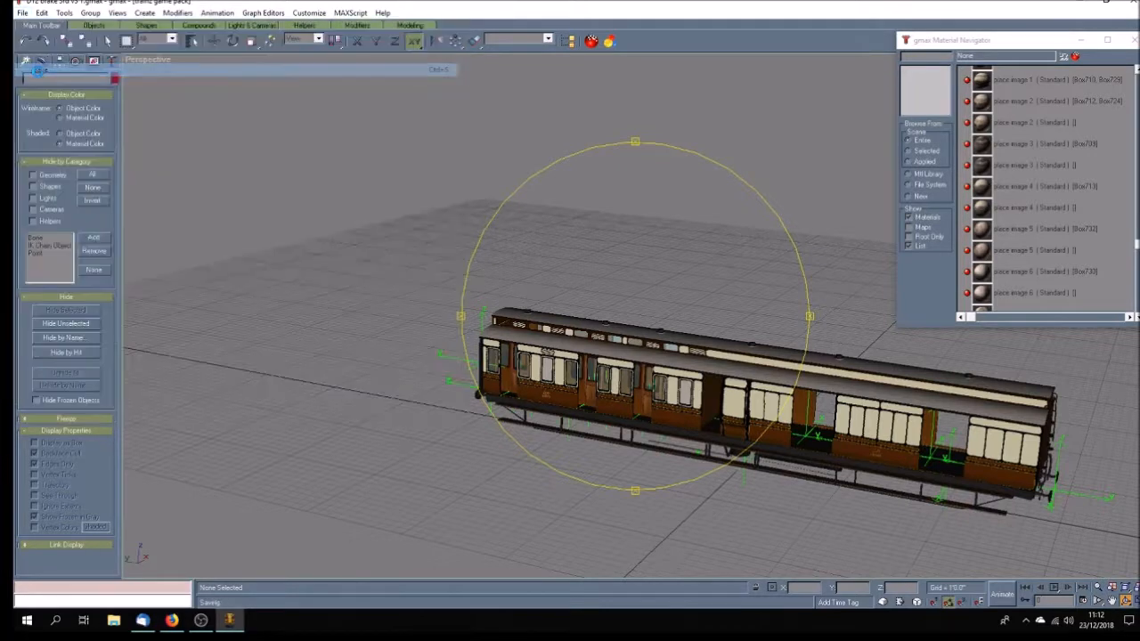
Save a backup copy of the carriage over the existing file D12 brake 3rd v3 2.gmax
click(23, 12)
click(46, 82)
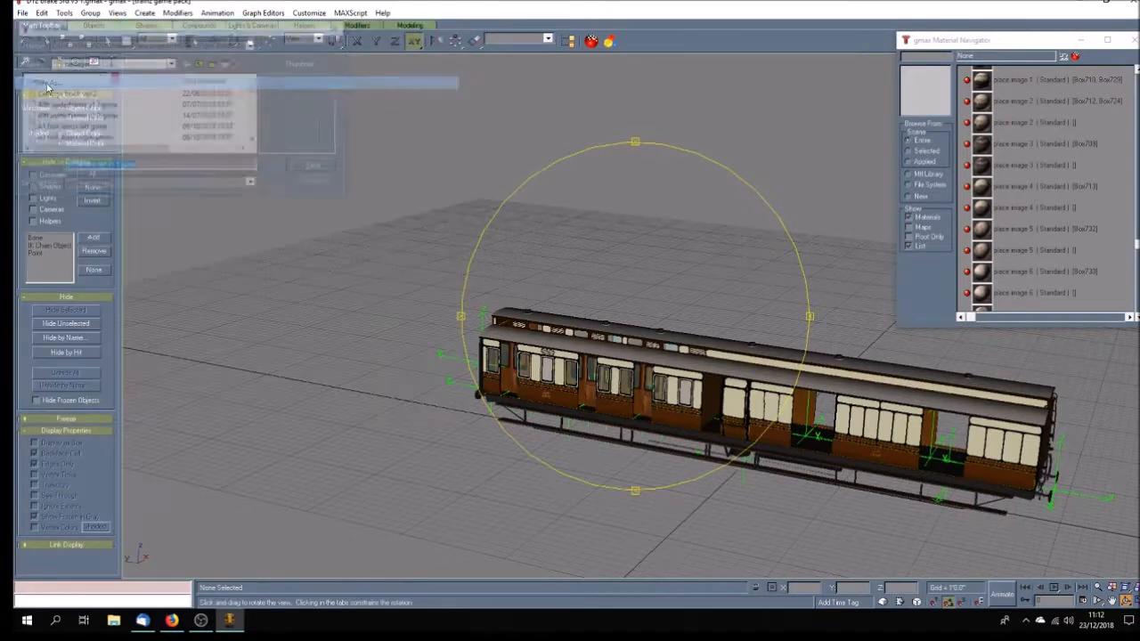
drag(257, 92, 254, 105)
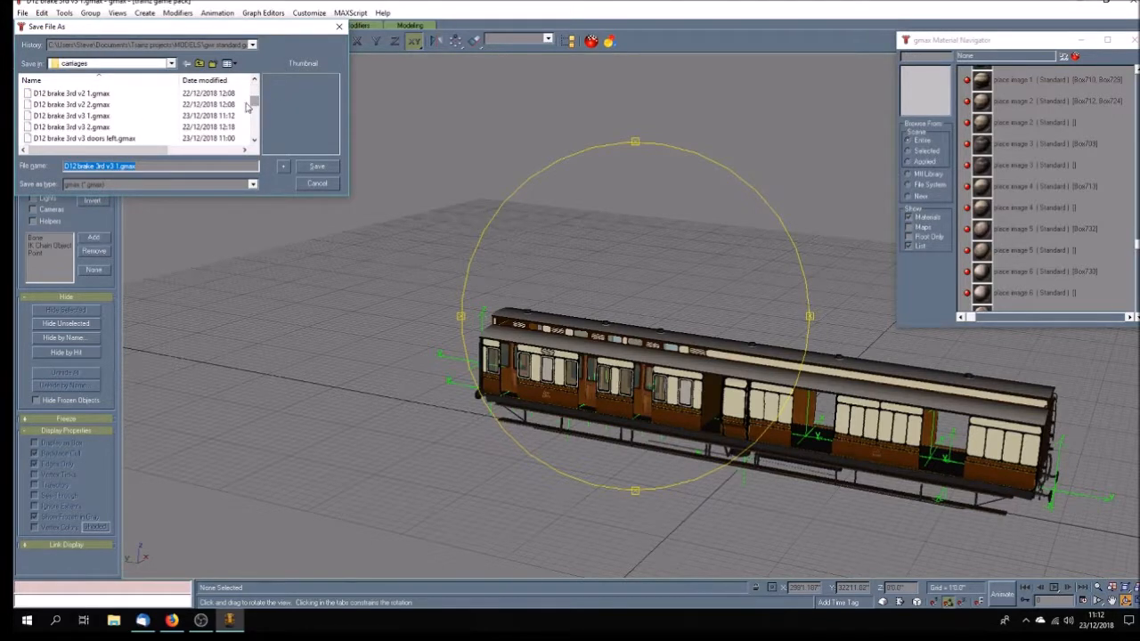
click(107, 126)
click(317, 168)
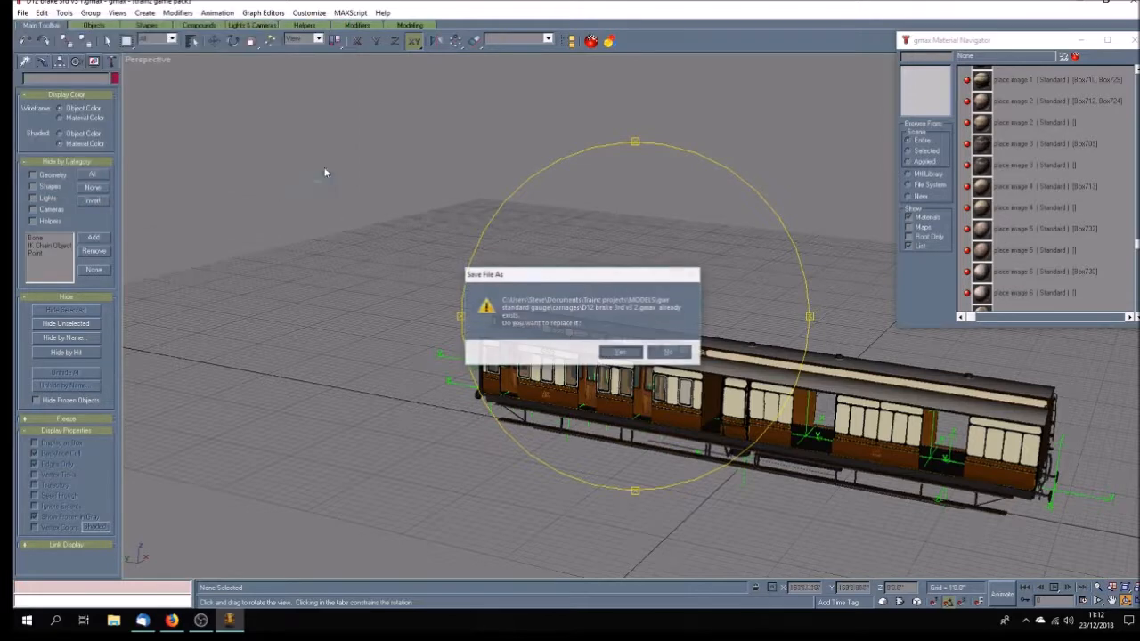
click(621, 351)
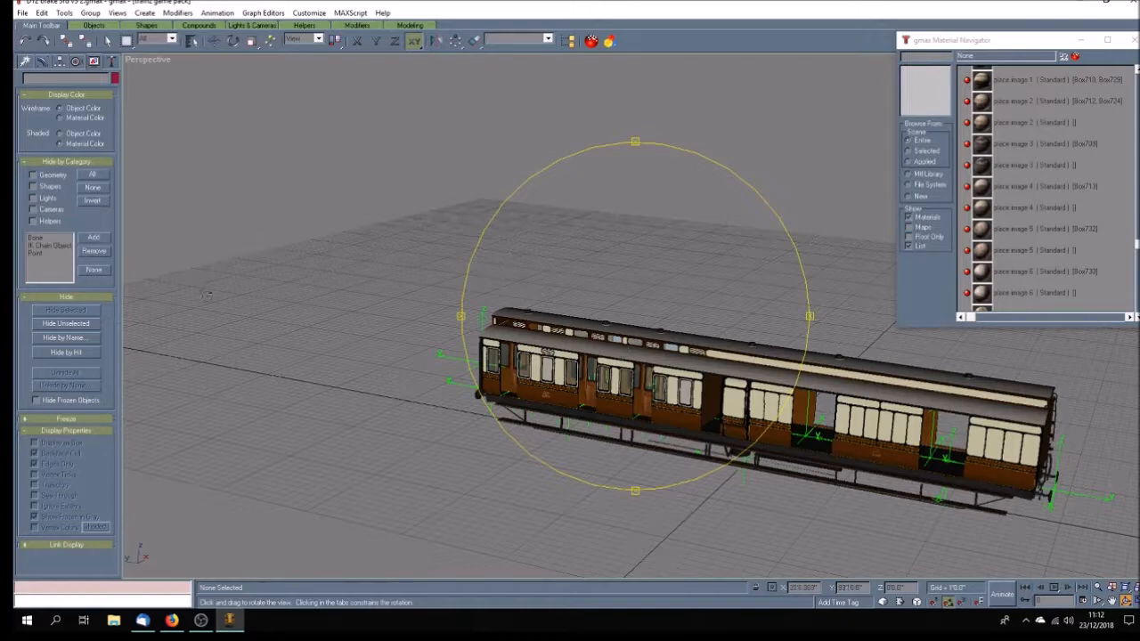
Save the carriage model as a new file named D12 brake 3rd v3 shadow.gmax in the carriages folder
click(22, 13)
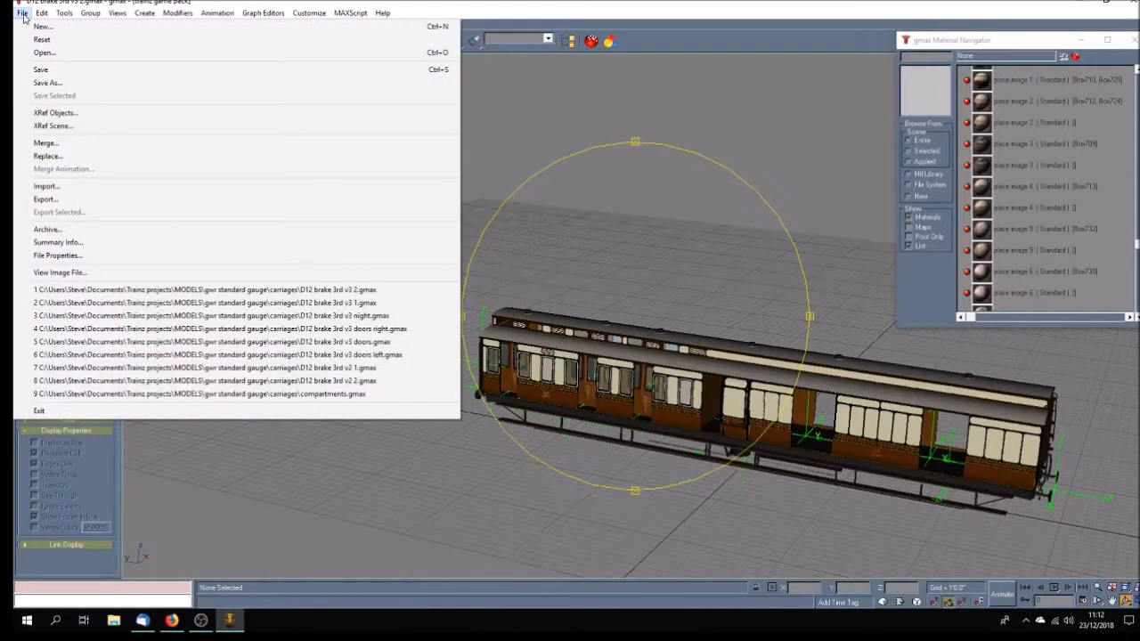
click(47, 82)
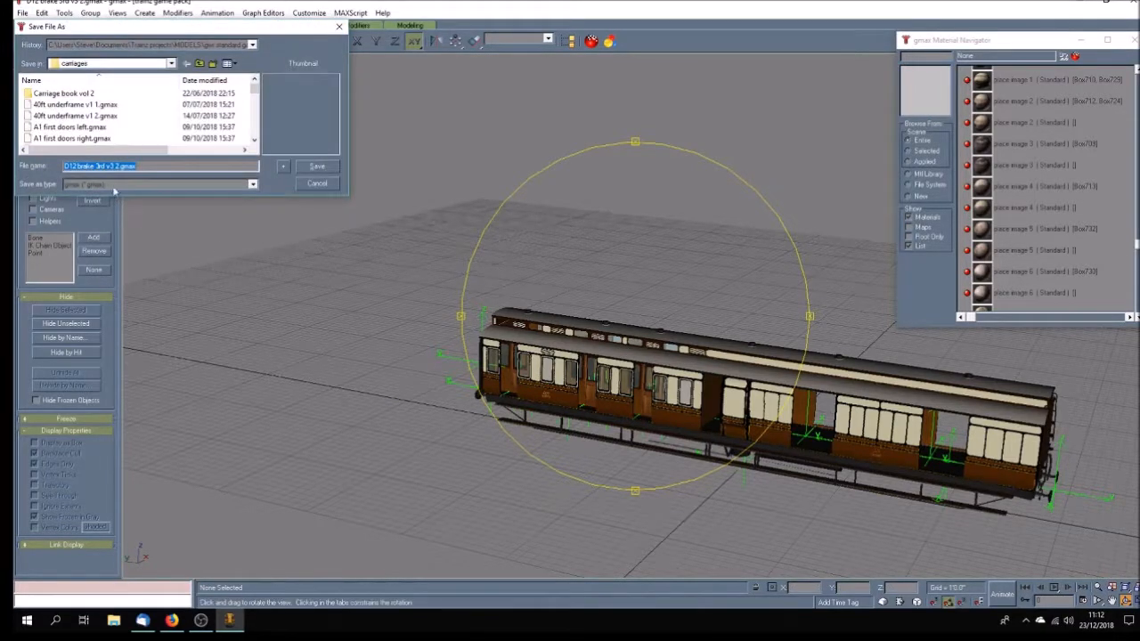
click(170, 166)
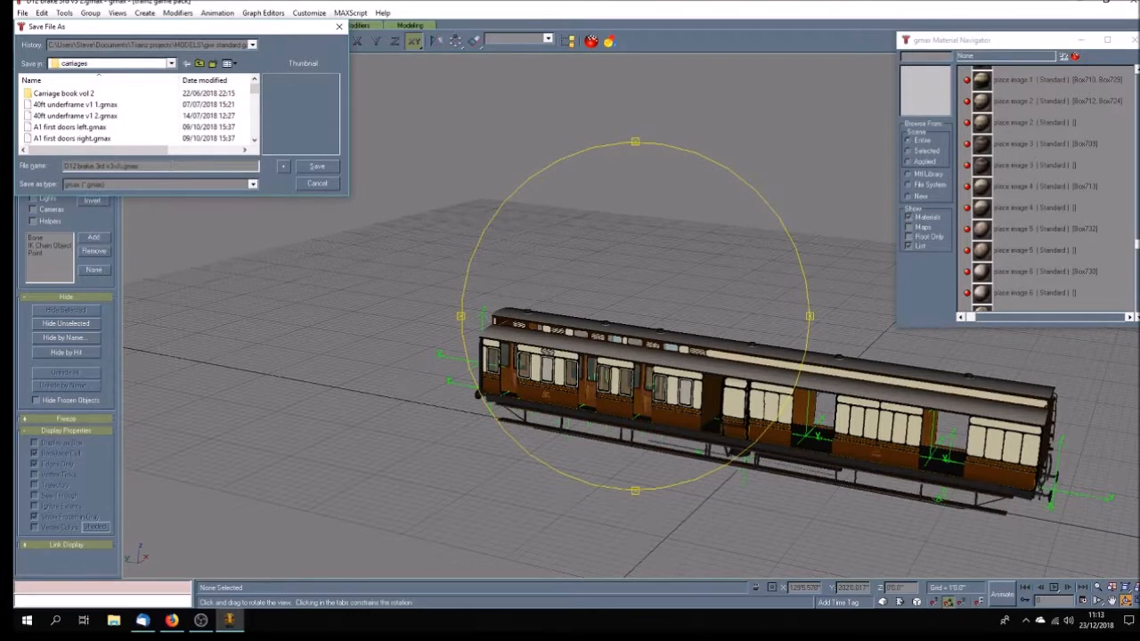
key(Return)
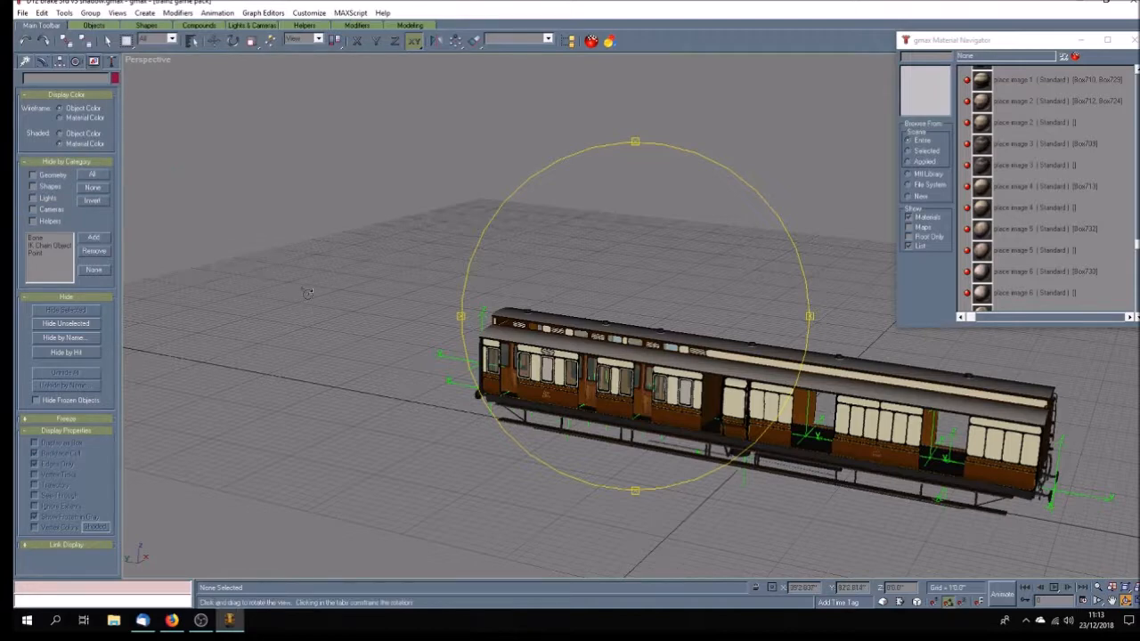
Select every attachment point whose name starts with "a." by name and delete them all from the shadow model
click(191, 40)
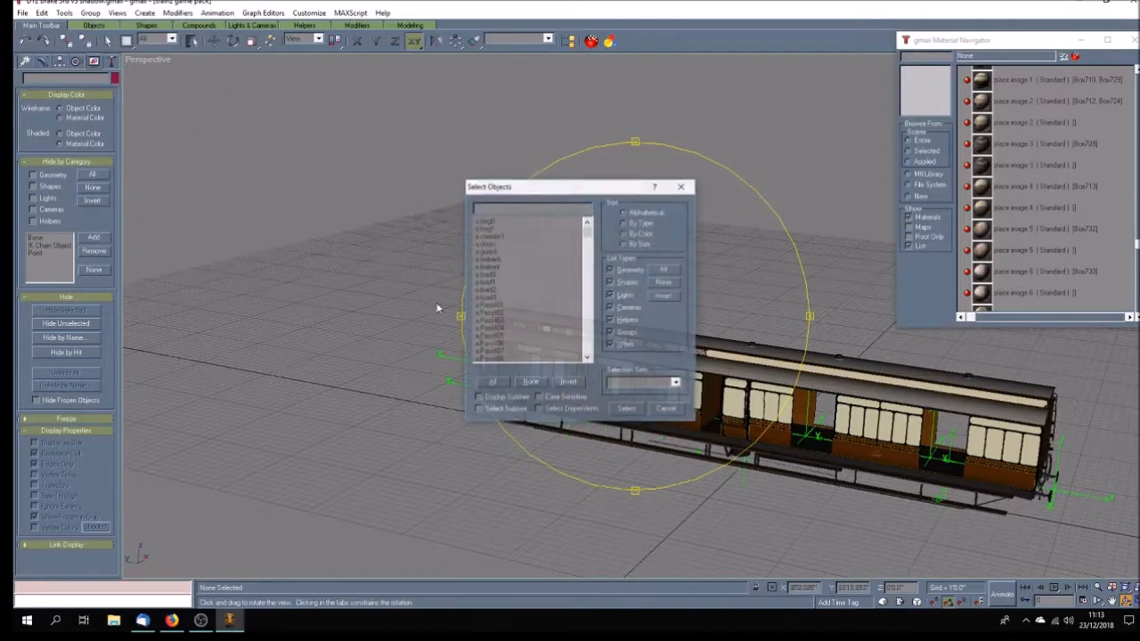
drag(490, 222, 509, 330)
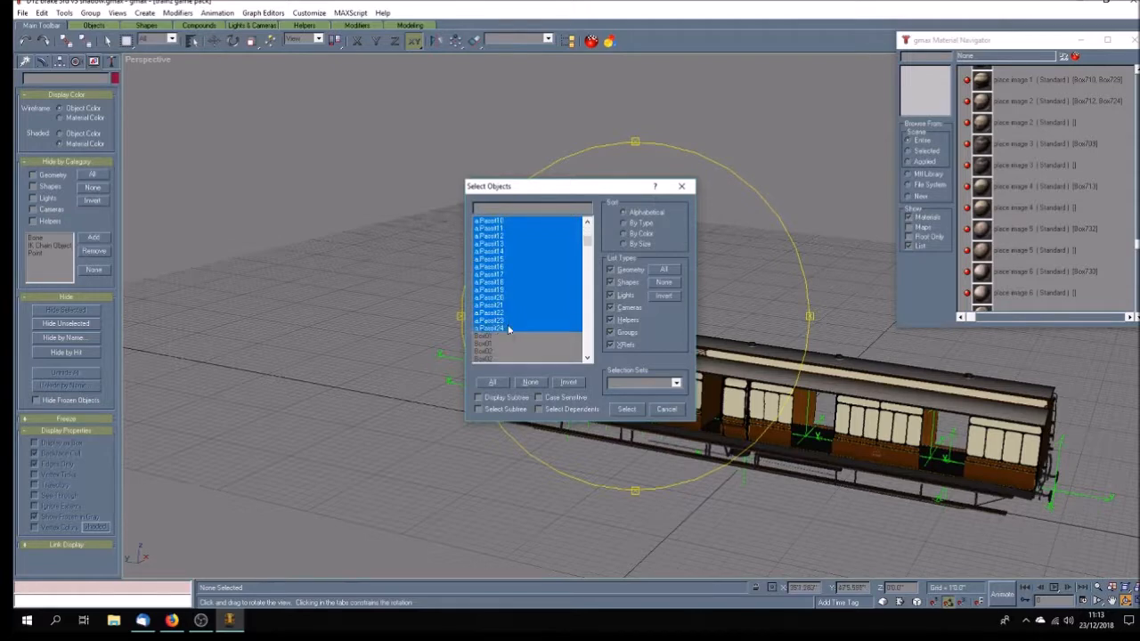
click(628, 409)
key(Delete)
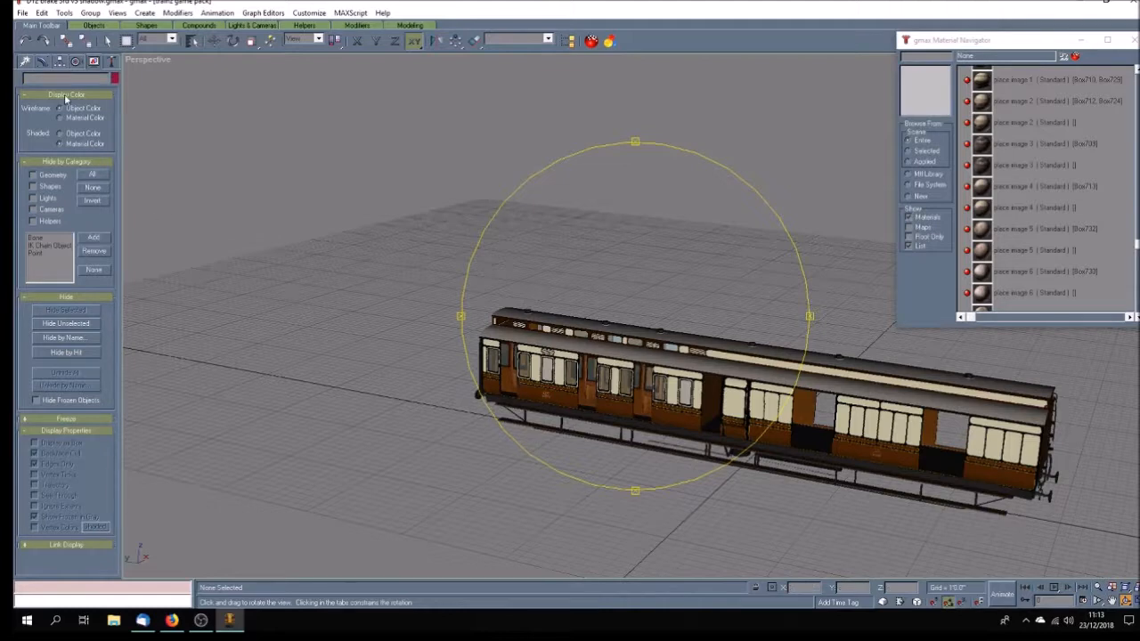
Hide the carriage's lower roof section and its raised upper roof section
click(107, 40)
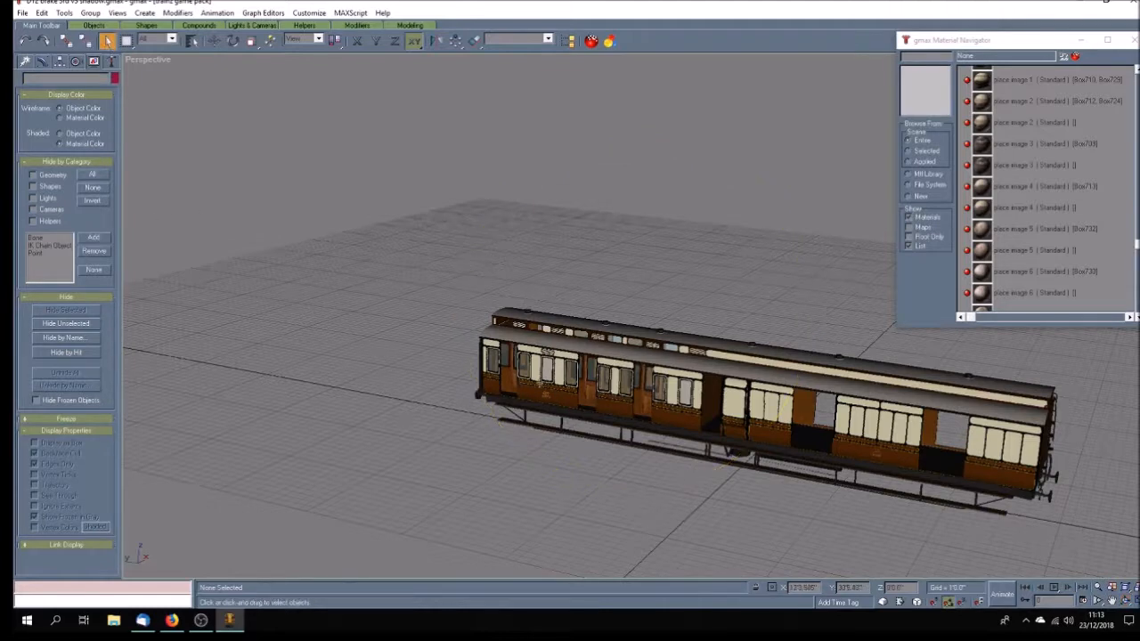
click(496, 332)
click(66, 310)
click(539, 318)
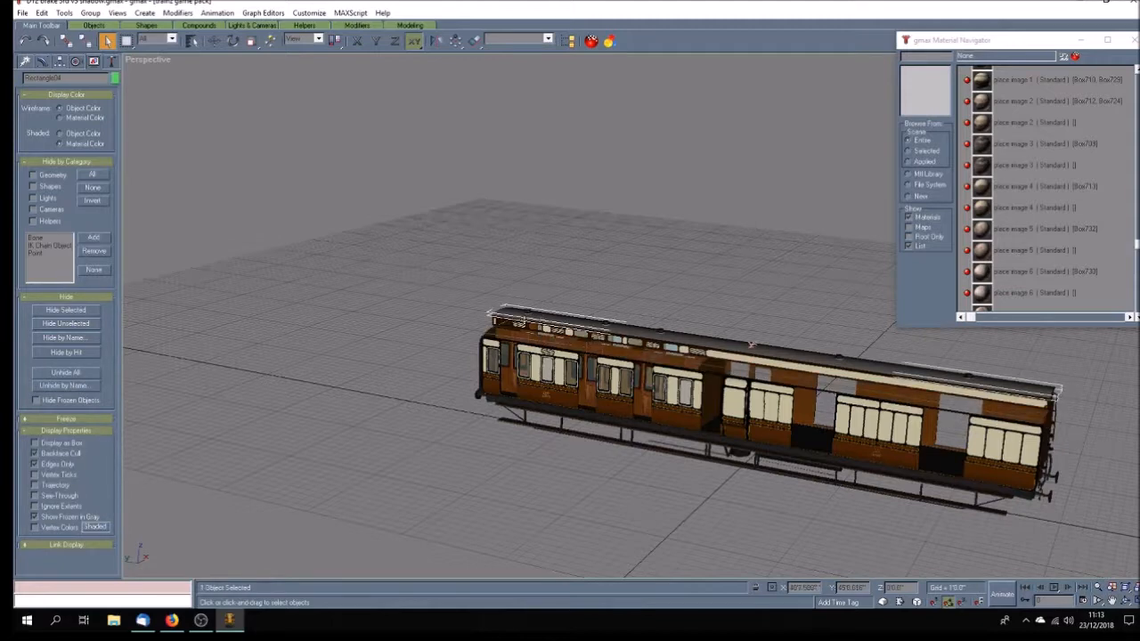
click(66, 310)
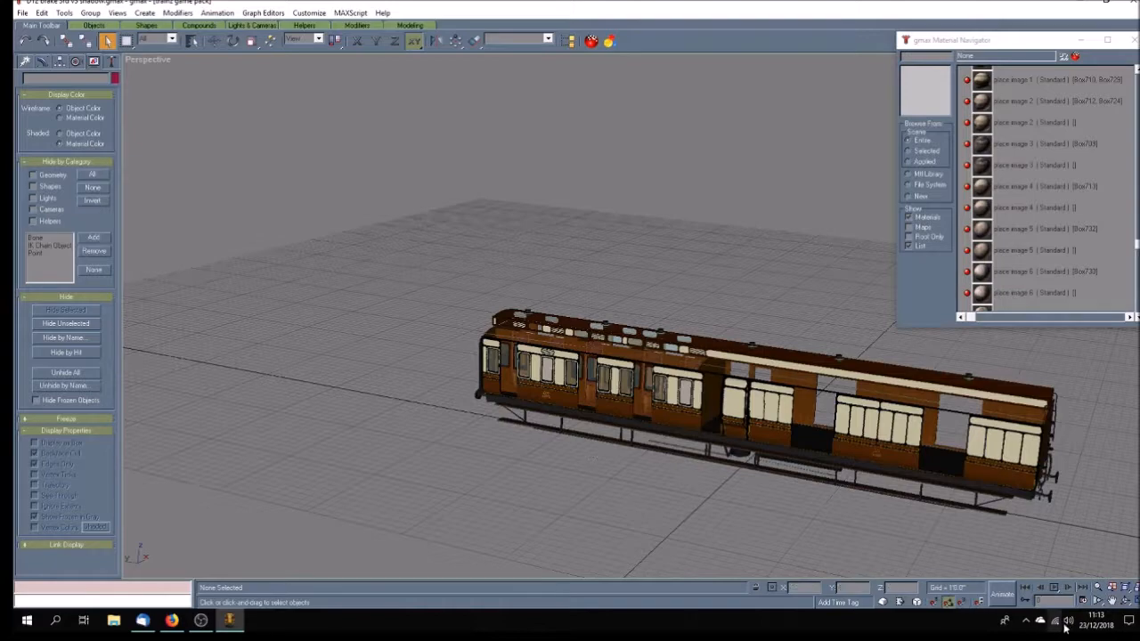
In the Left view, select all the ventilator parts along the carriage roof and hide them
click(1113, 601)
drag(807, 458, 649, 432)
click(1137, 601)
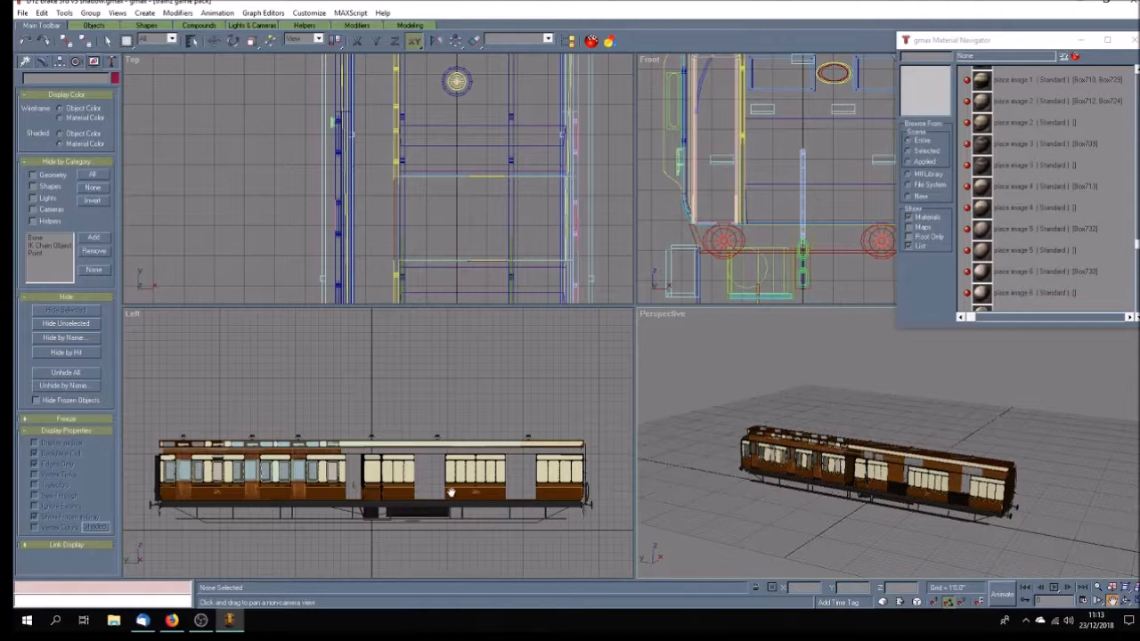
click(1138, 603)
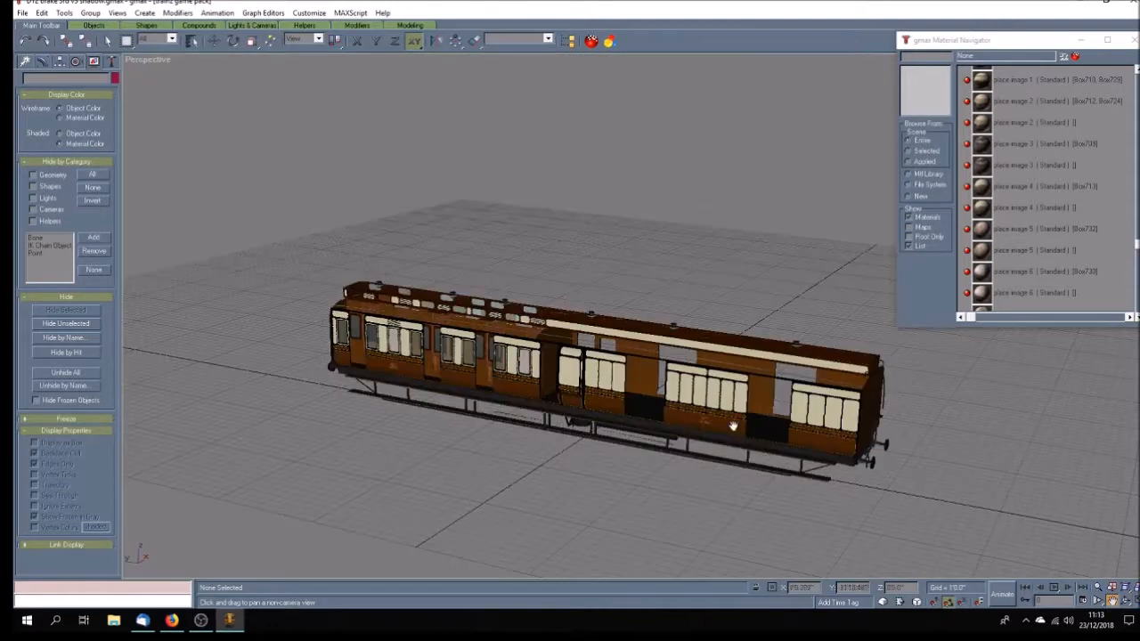
click(1136, 603)
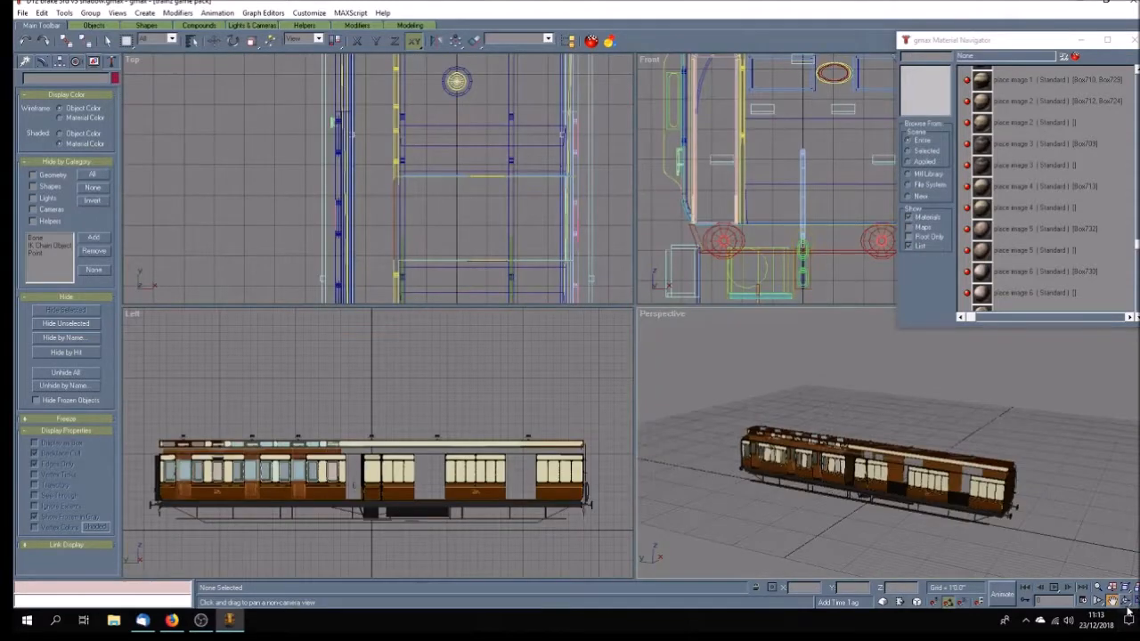
drag(427, 538, 550, 521)
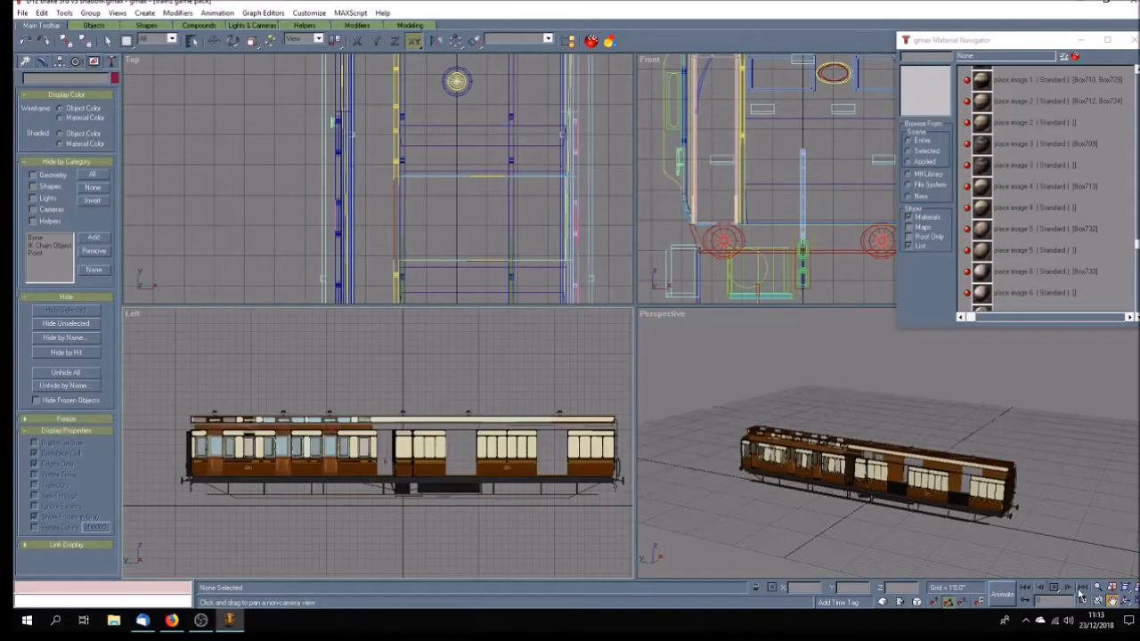
click(1137, 602)
drag(718, 401, 624, 509)
key(q)
drag(195, 295, 923, 370)
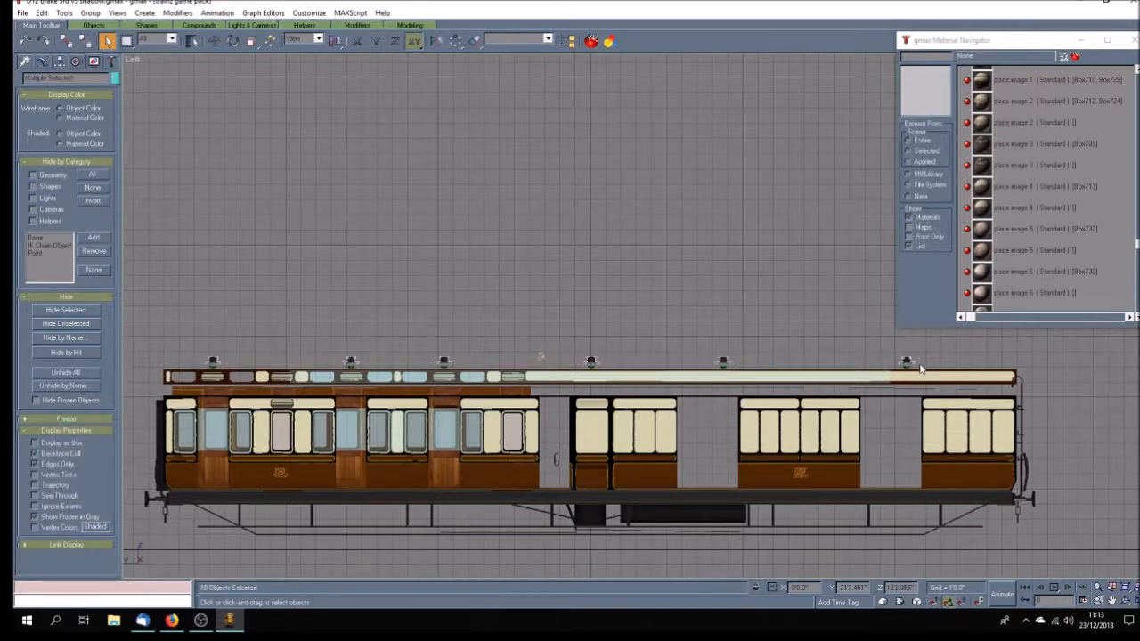
click(82, 310)
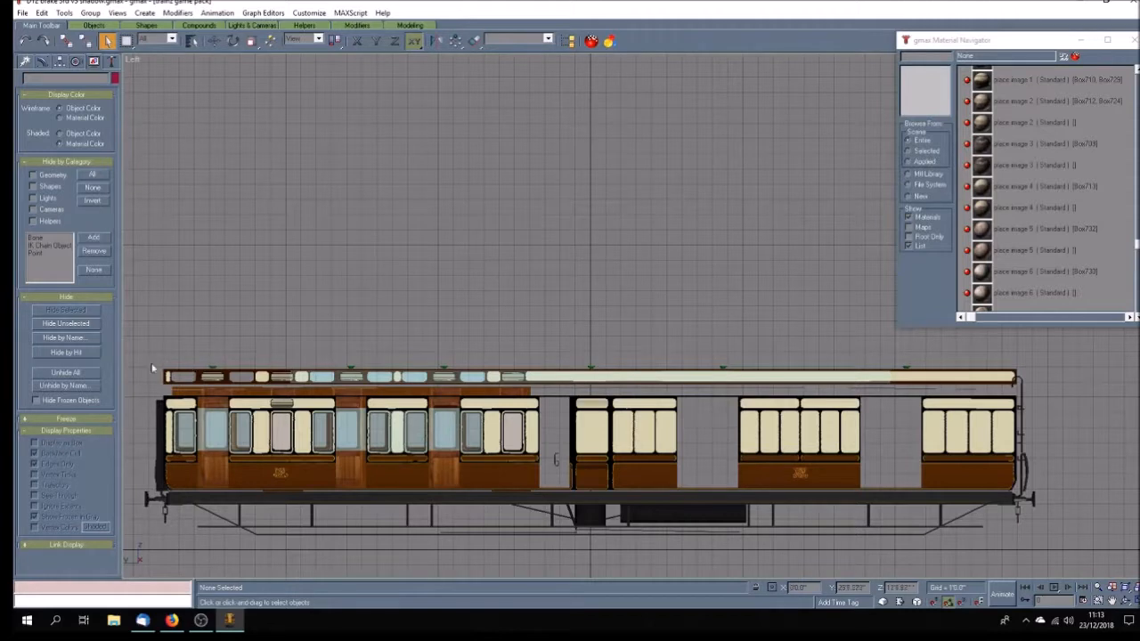
Delete all the carriage body, end and underframe parts that are still visible
drag(127, 366, 1086, 556)
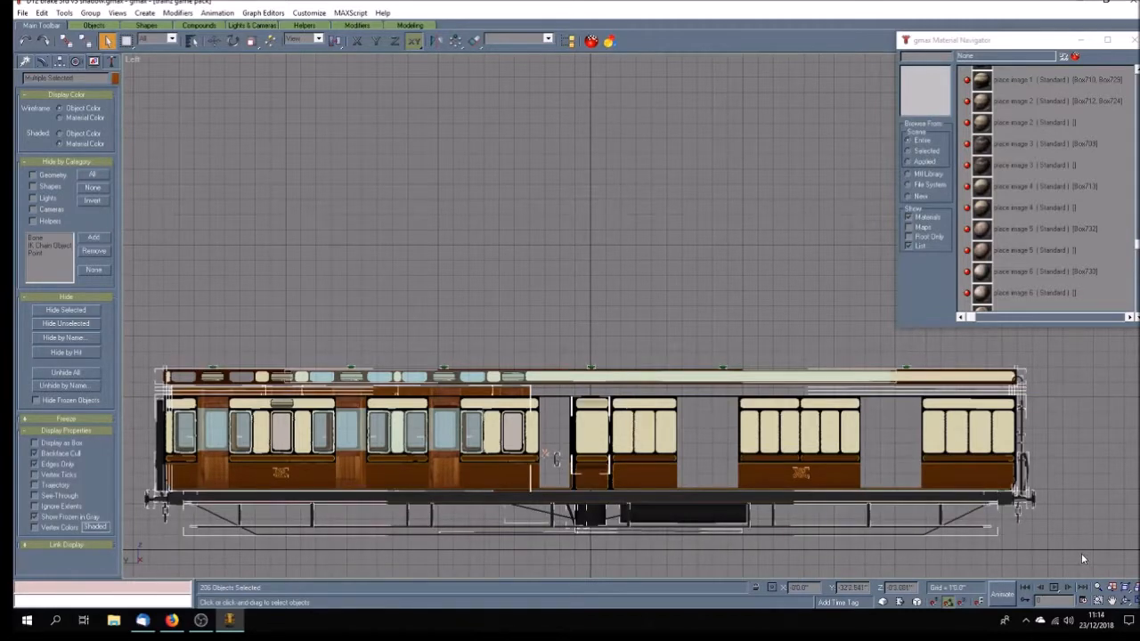
key(Delete)
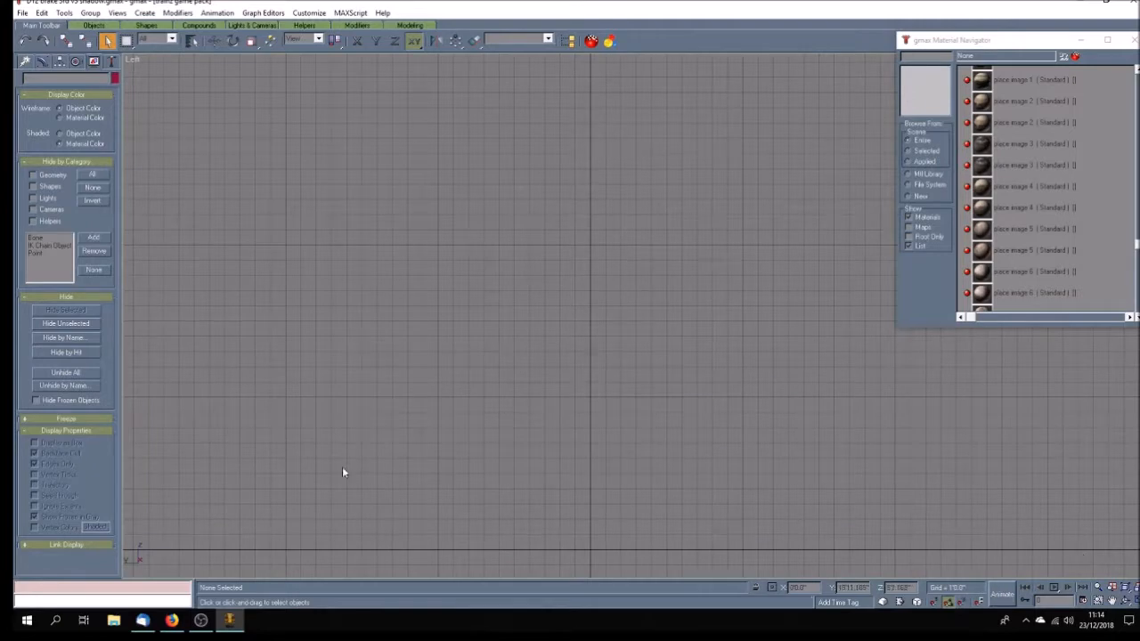
Unhide the roof parts and ventilators, and hide the upper roof section again
click(54, 373)
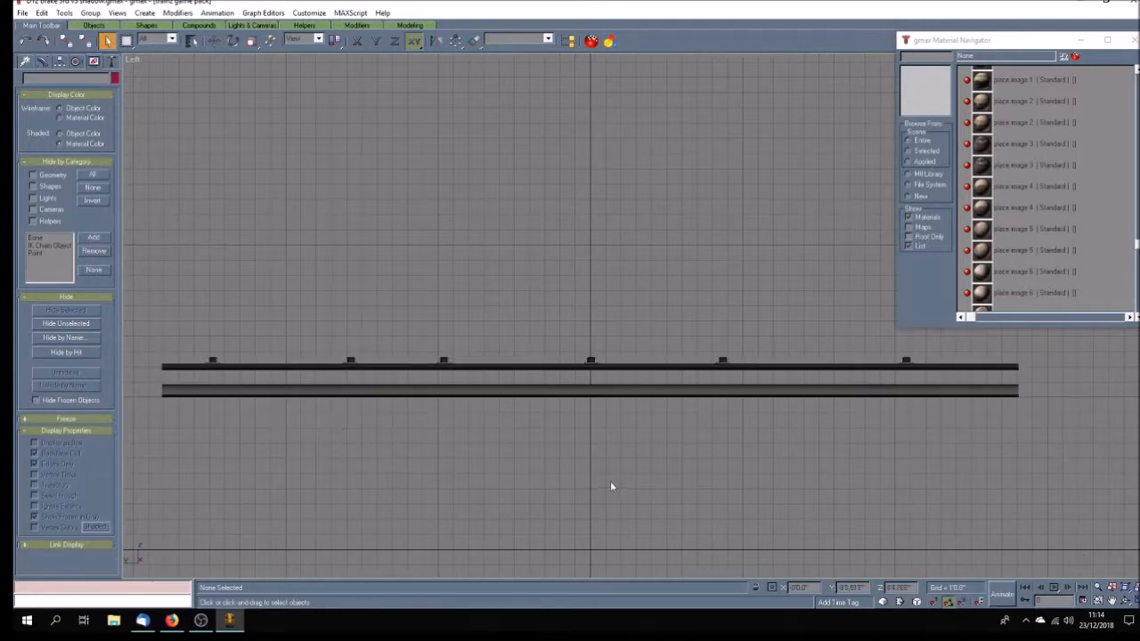
click(484, 367)
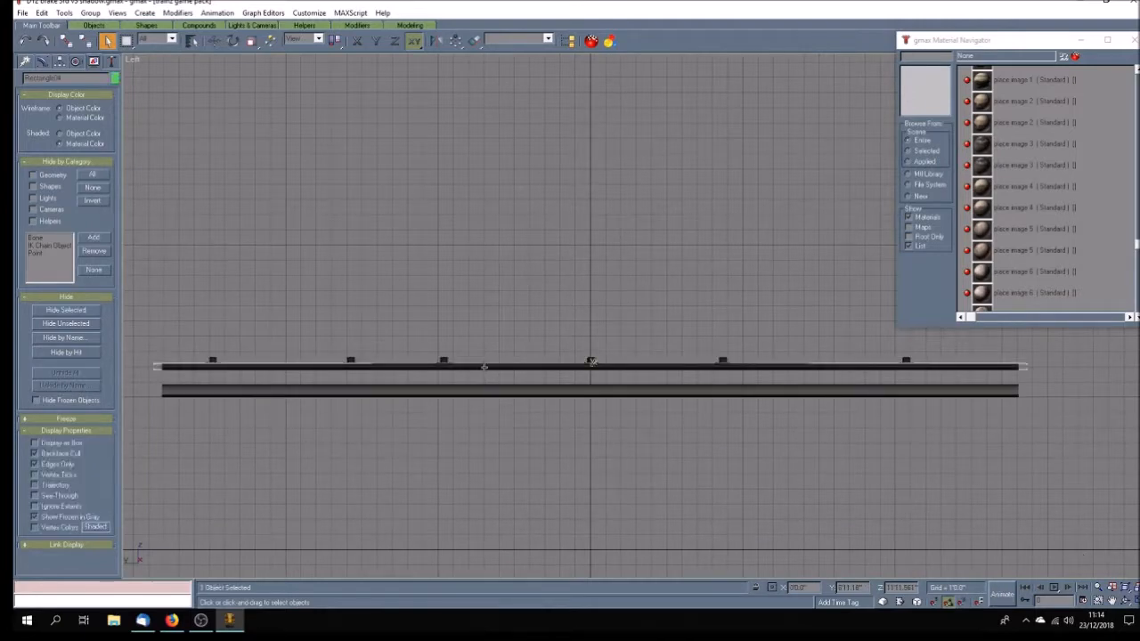
click(53, 310)
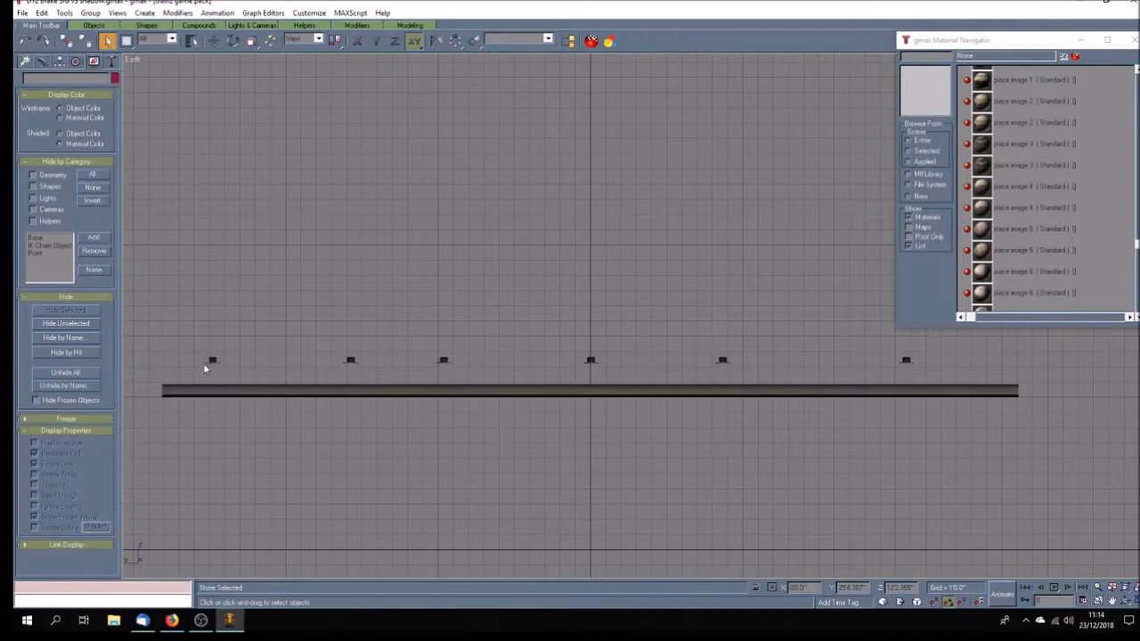
Apply Unwrap UVW to the lower cylinders of the six roof ventilators and move their UV circles onto the near-black texture square
click(281, 394)
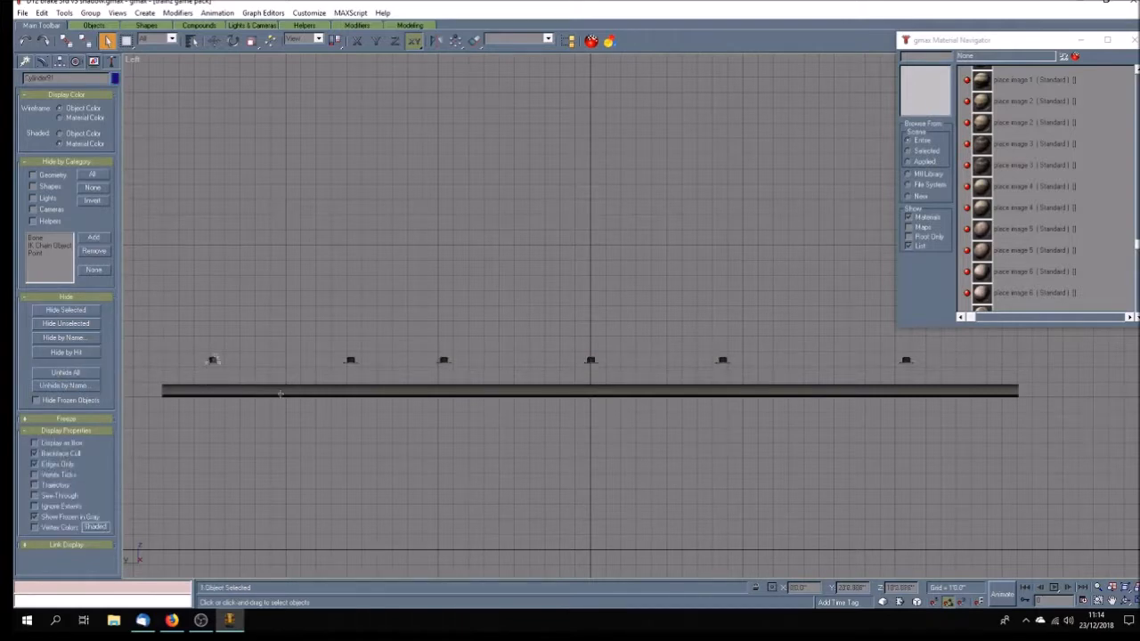
ctrl+click(353, 361)
click(42, 62)
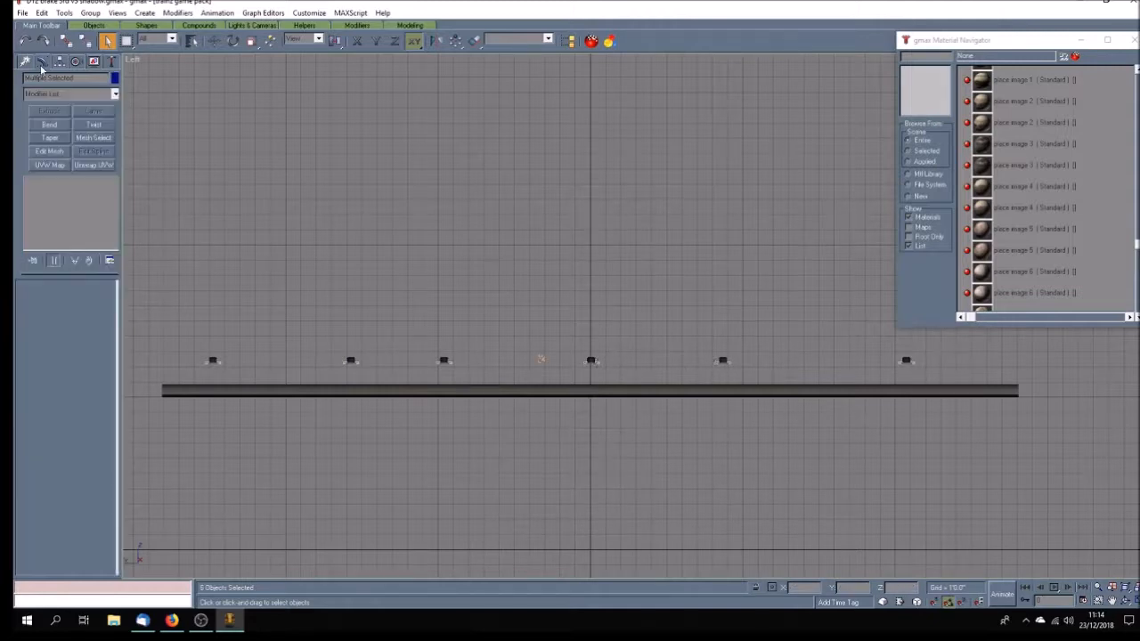
click(50, 151)
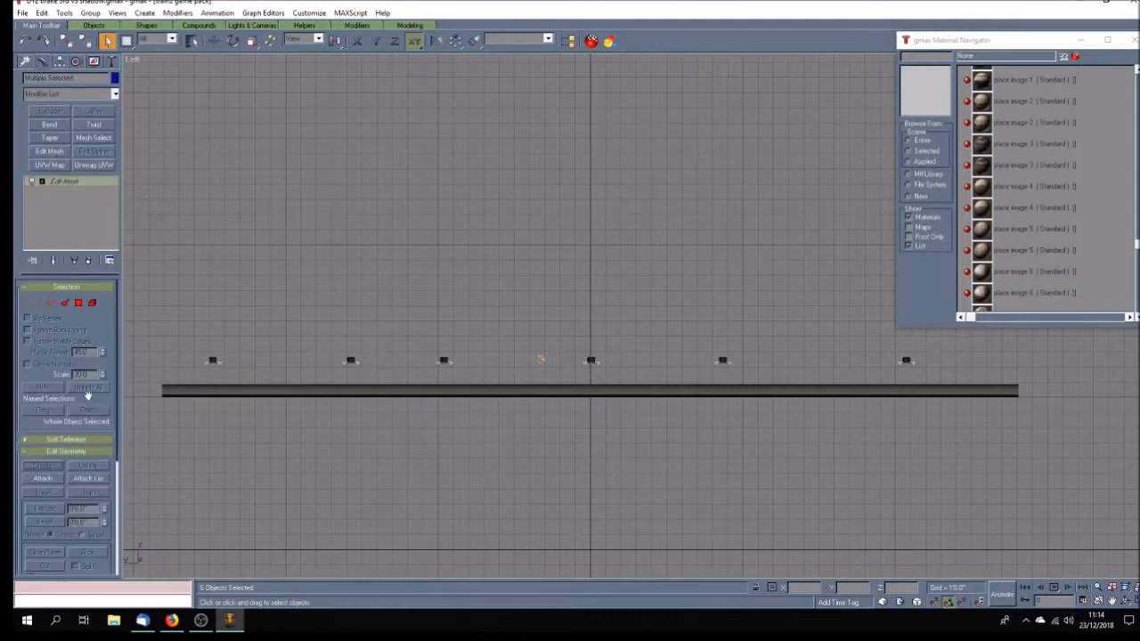
click(98, 166)
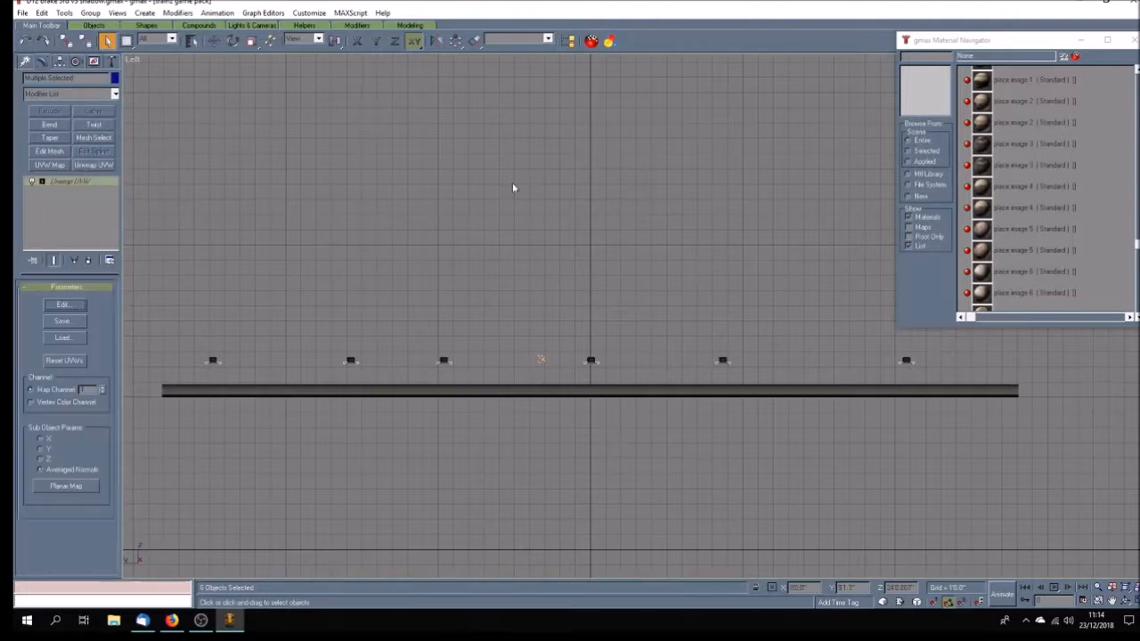
click(63, 305)
drag(516, 350, 634, 421)
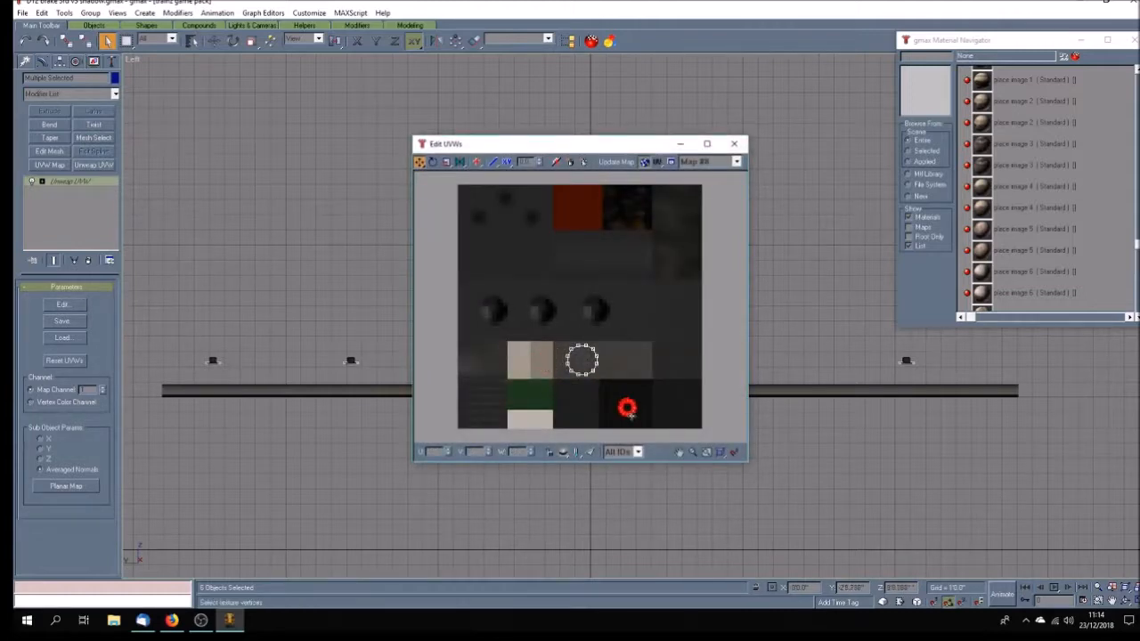
drag(553, 340, 625, 425)
click(738, 151)
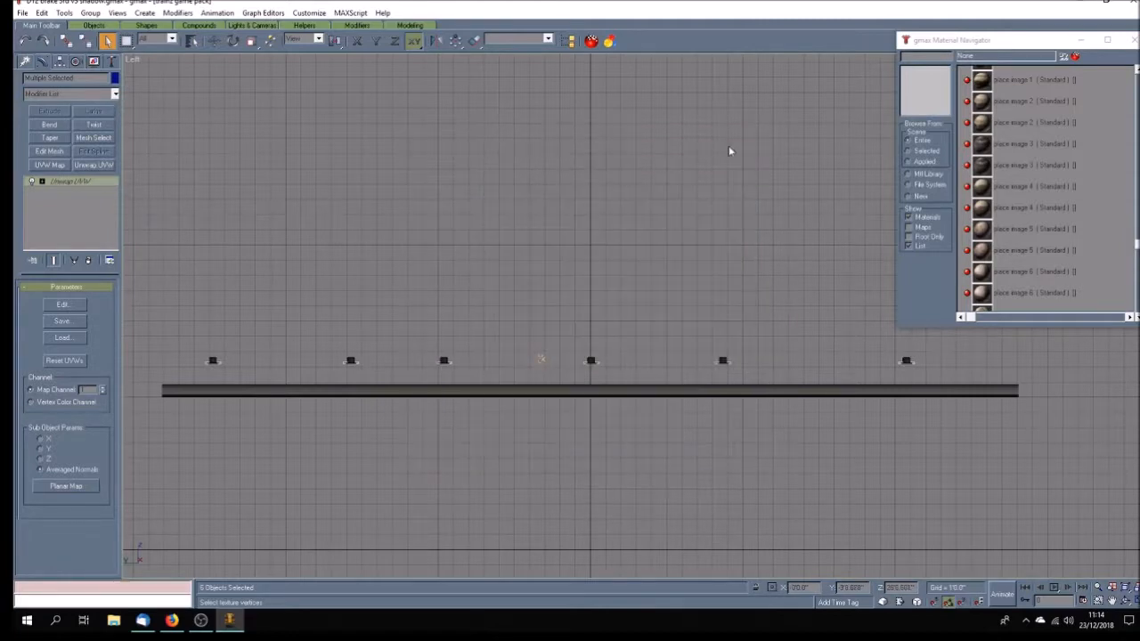
Make the Unwrap UVW modifier unique for each of the lower ventilator cylinders and clear the selection
right_click(72, 184)
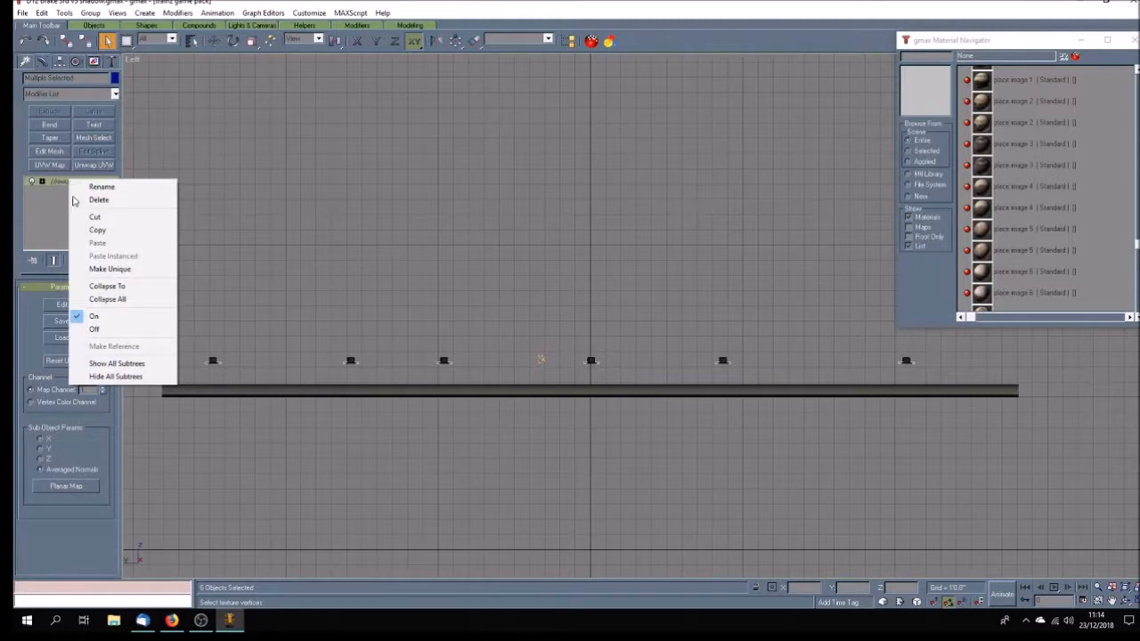
click(109, 268)
click(621, 347)
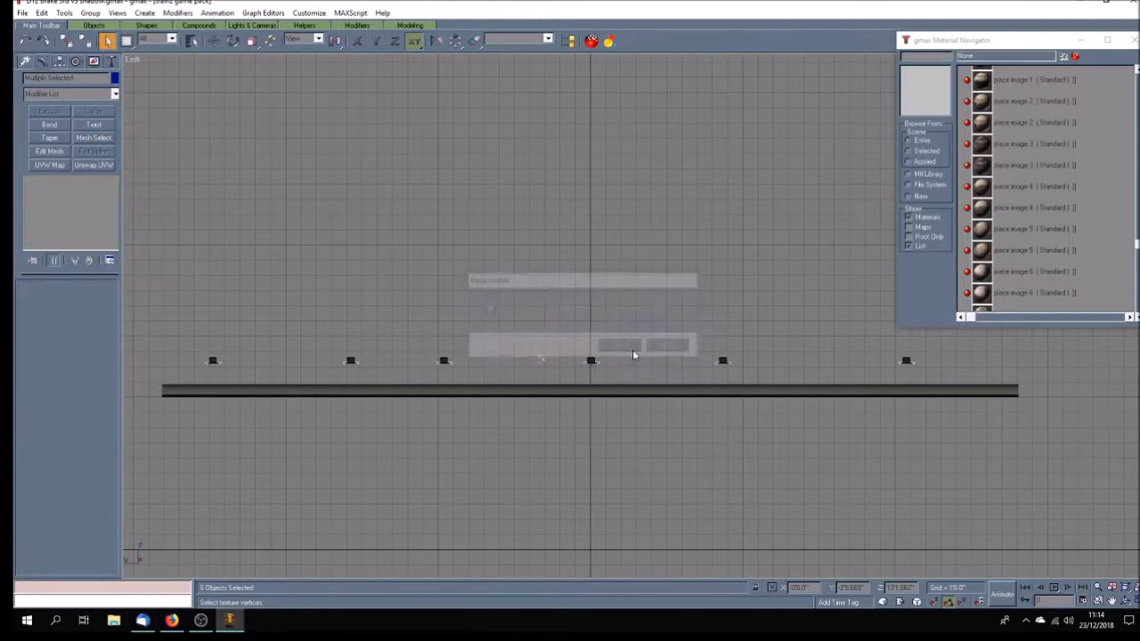
click(345, 269)
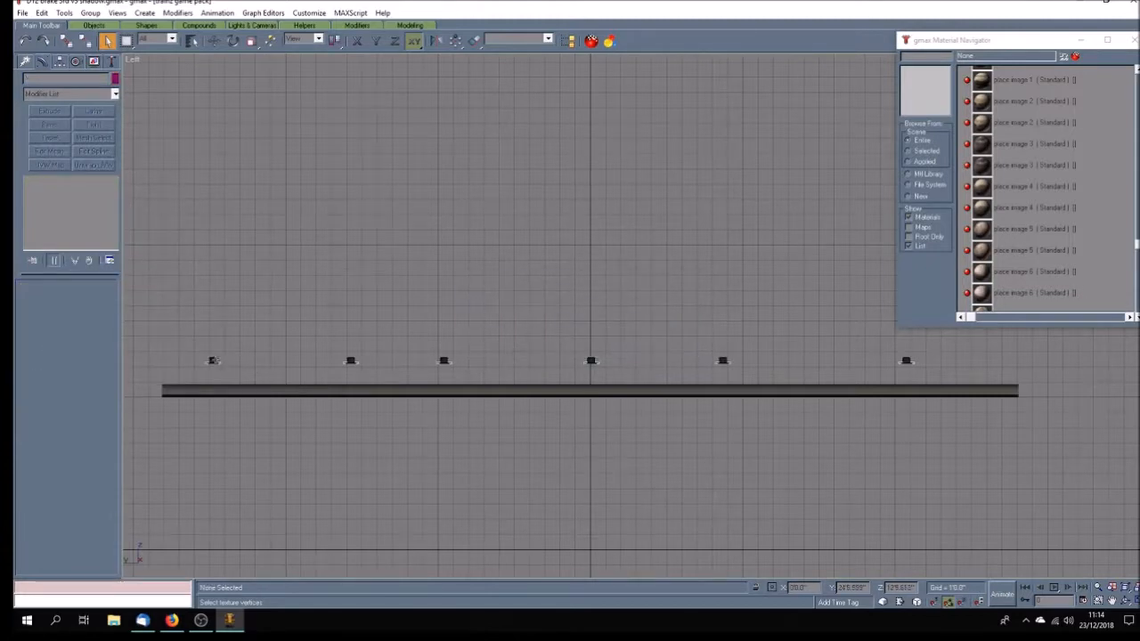
Collapse the modifier stack of the first ventilator's upper cylinder, Cylinder09, to an Editable Poly
key(w)
click(214, 359)
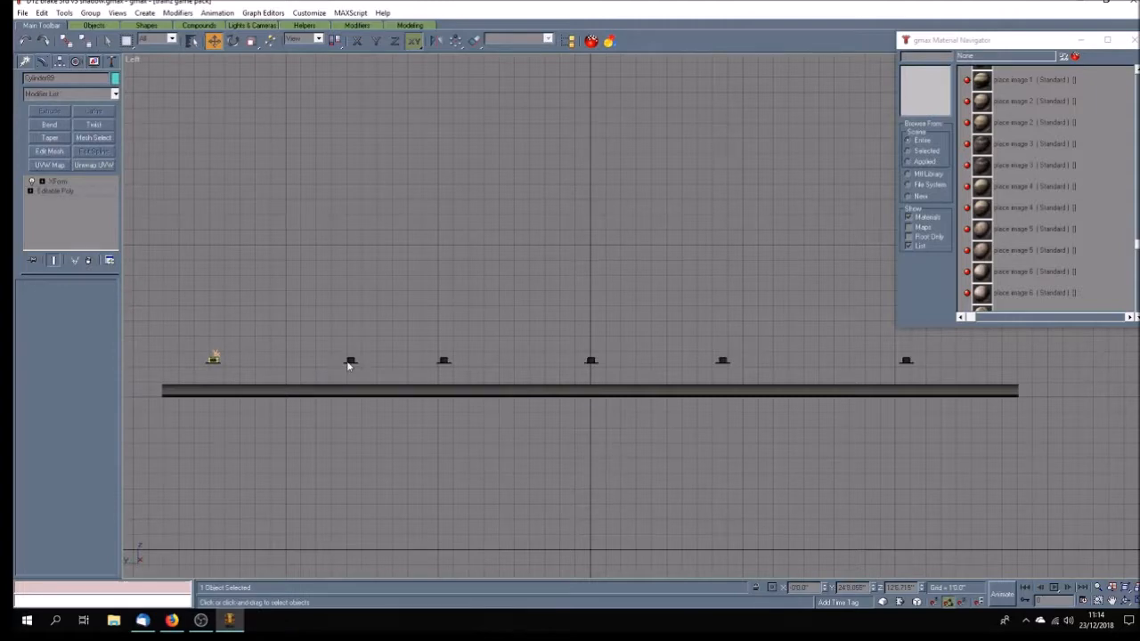
right_click(72, 192)
click(112, 297)
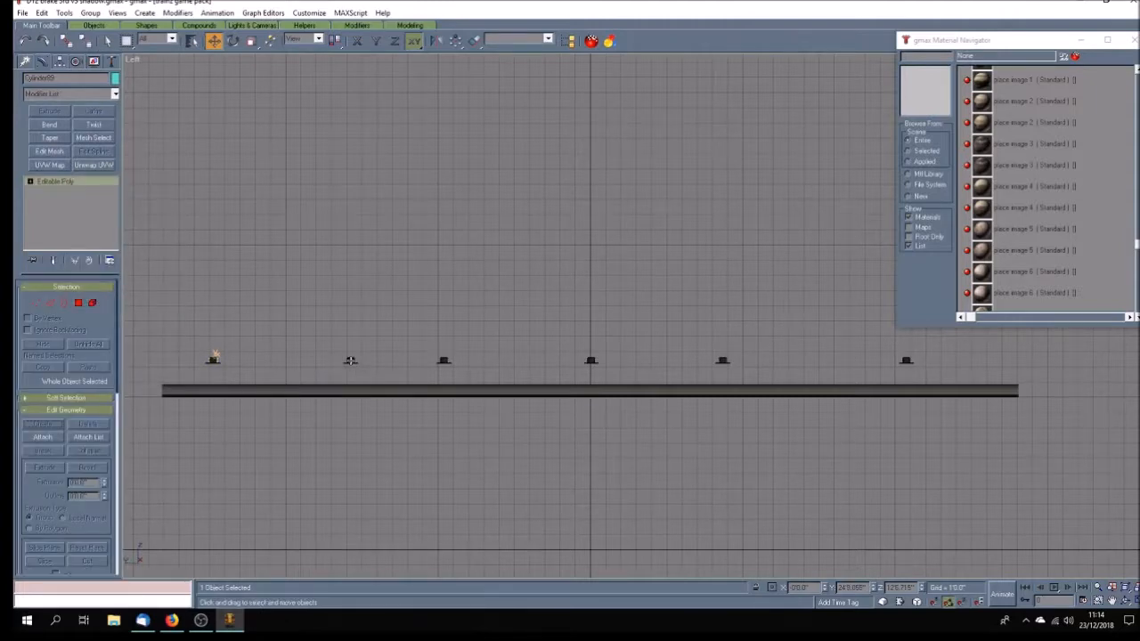
Apply Unwrap UVW to the matching upper cylinders of all six ventilators and move their UV circle onto the near-black texture square
ctrl+click(351, 360)
ctrl+click(444, 360)
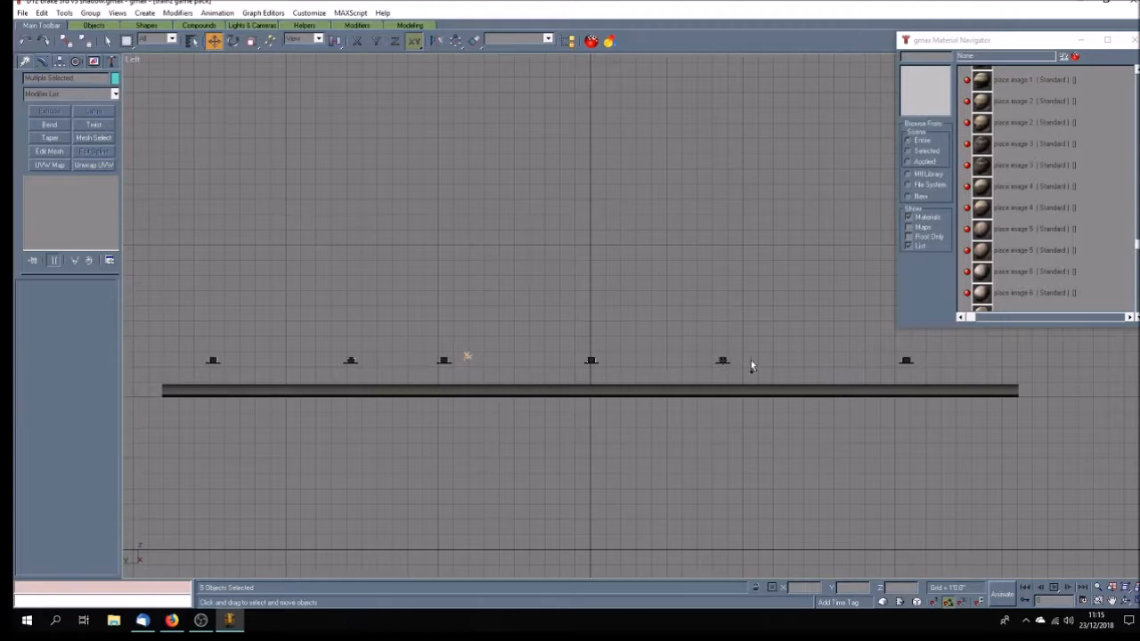
ctrl+click(906, 360)
click(93, 164)
click(64, 304)
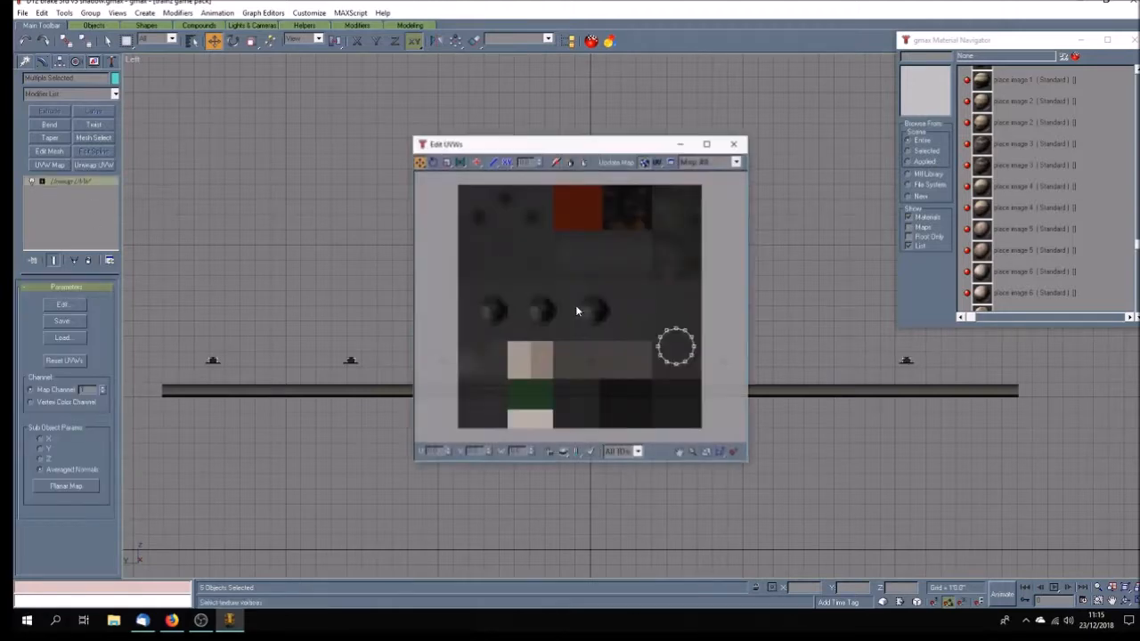
drag(658, 317, 699, 386)
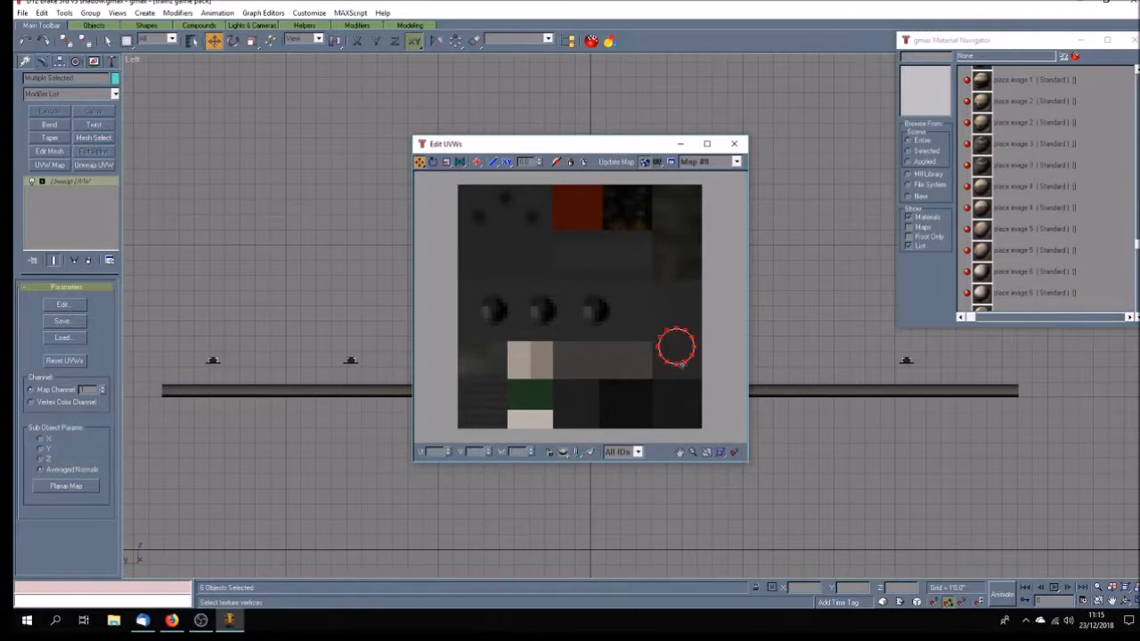
click(682, 367)
drag(638, 316, 738, 386)
drag(674, 366, 619, 416)
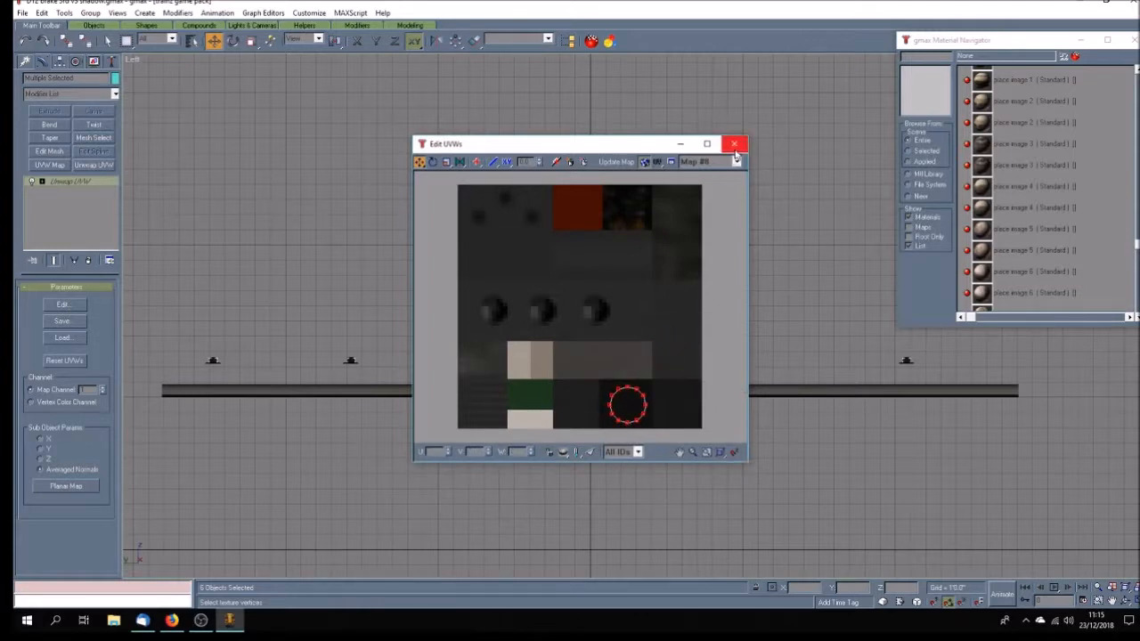
click(734, 143)
Make the Unwrap UVW modifier unique for each of the upper ventilator cylinders and deselect them
right_click(61, 181)
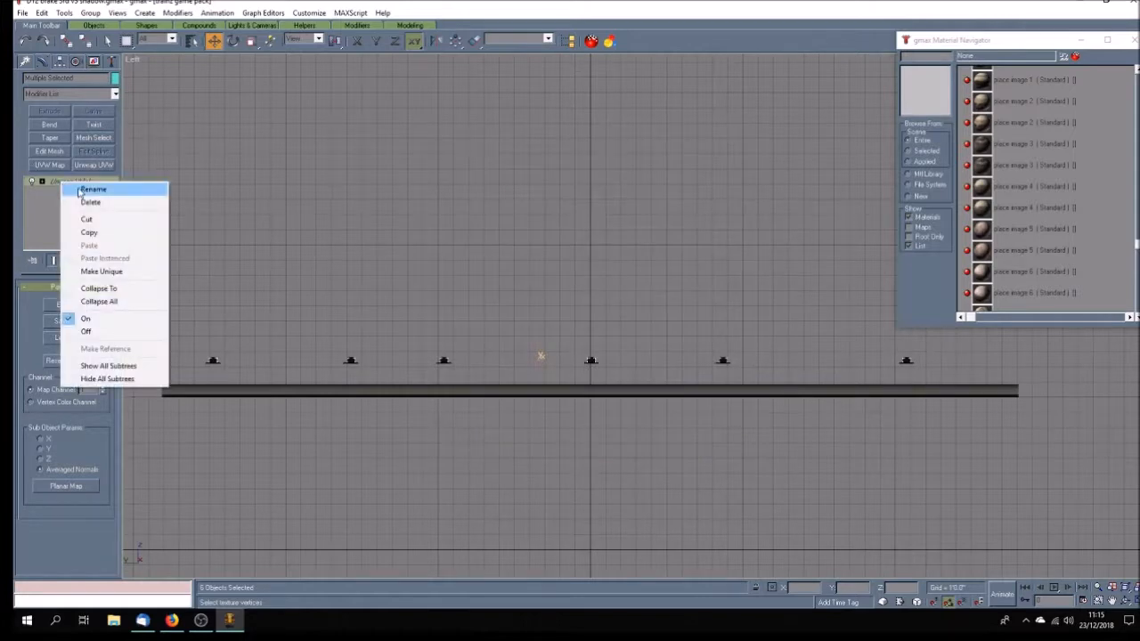
click(89, 274)
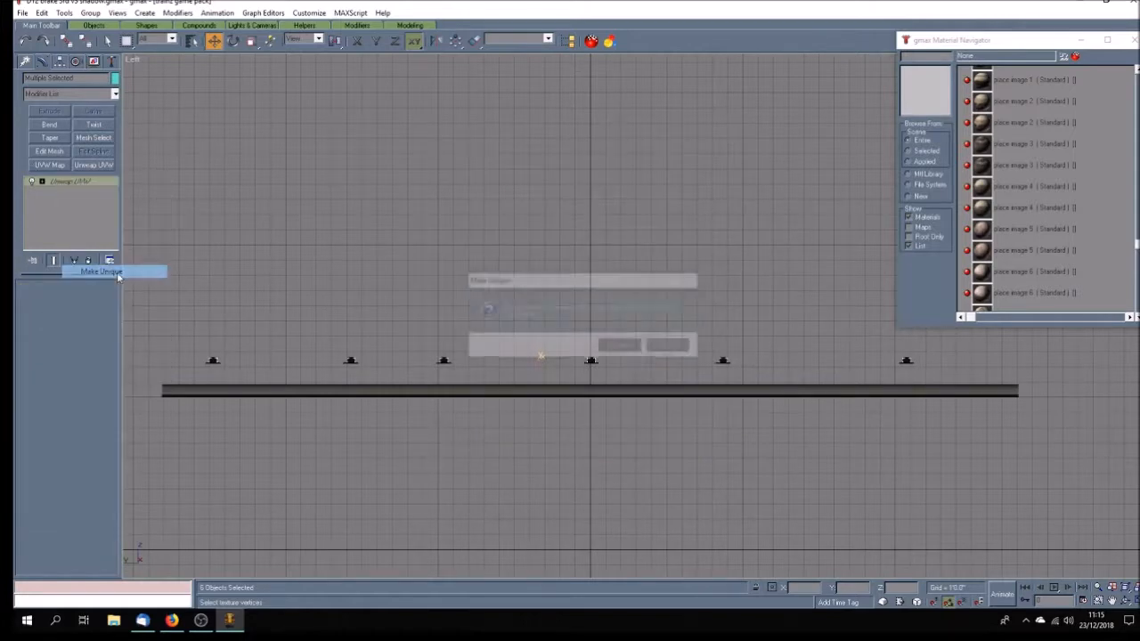
click(621, 347)
click(303, 274)
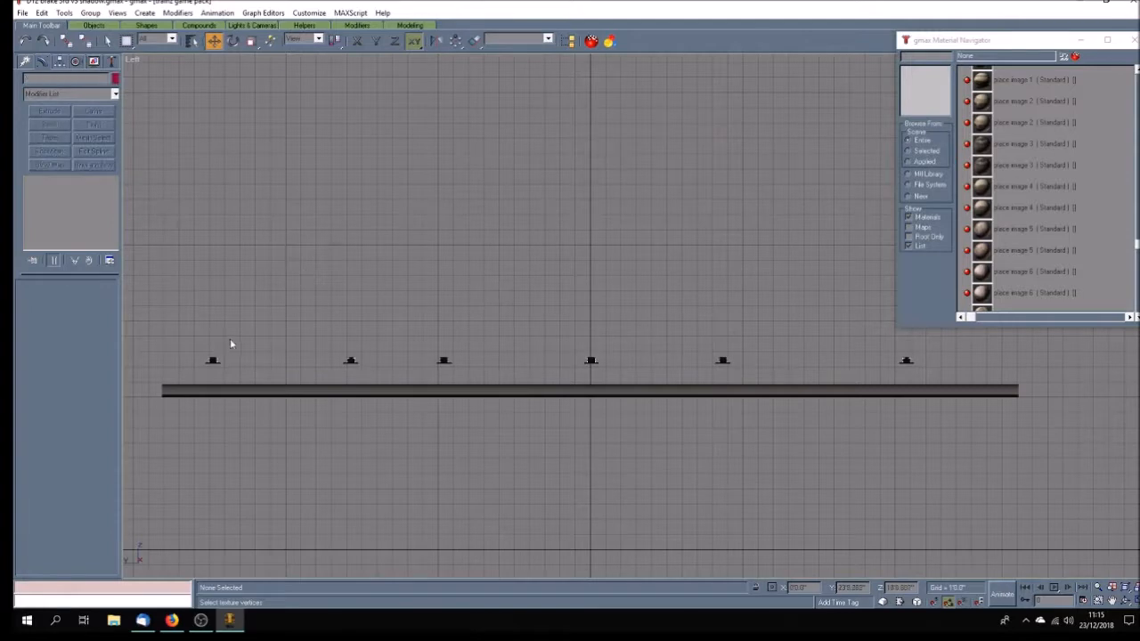
Collapse the modifier stack of the first ventilator's remaining cylinder, Cylinder90, to an Editable Poly
scroll(270, 383, down, 2)
scroll(269, 377, up, 1)
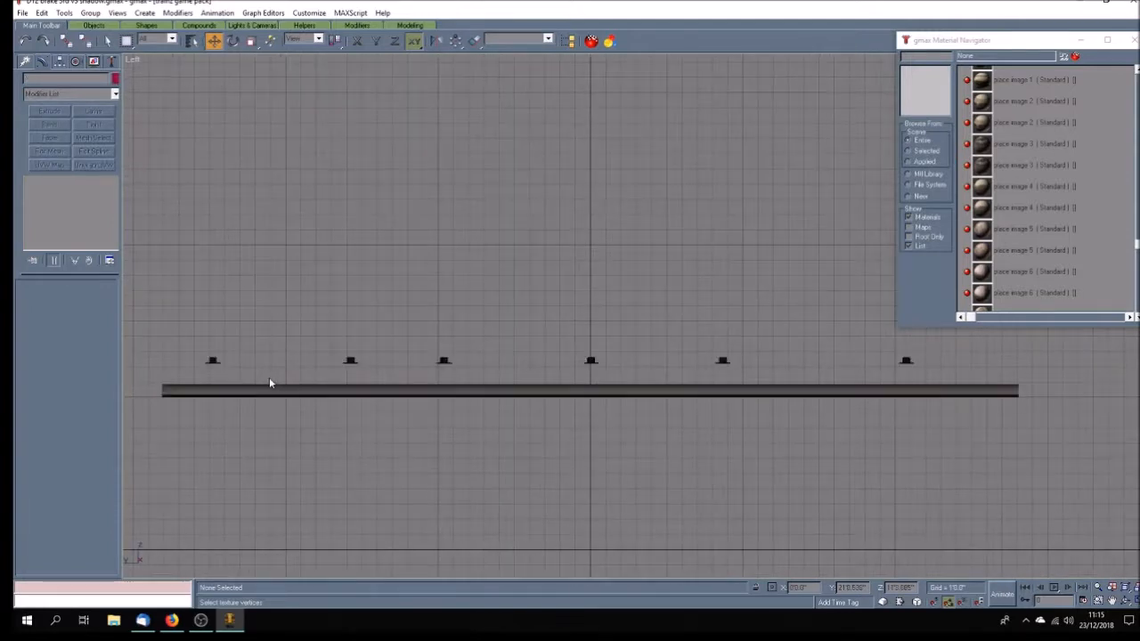
click(212, 359)
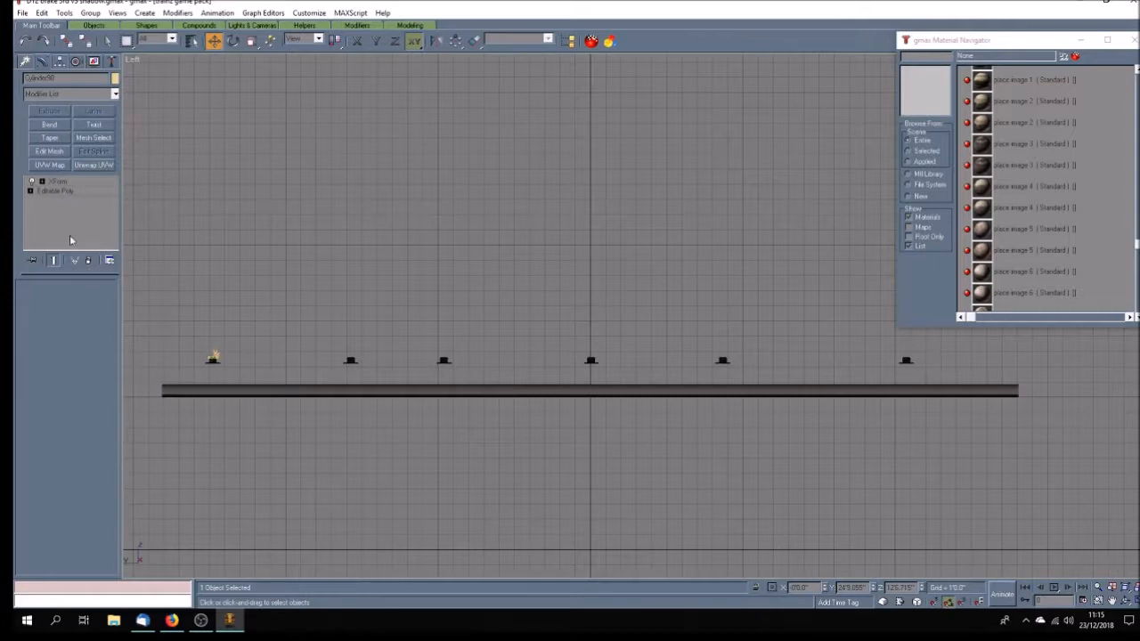
right_click(75, 187)
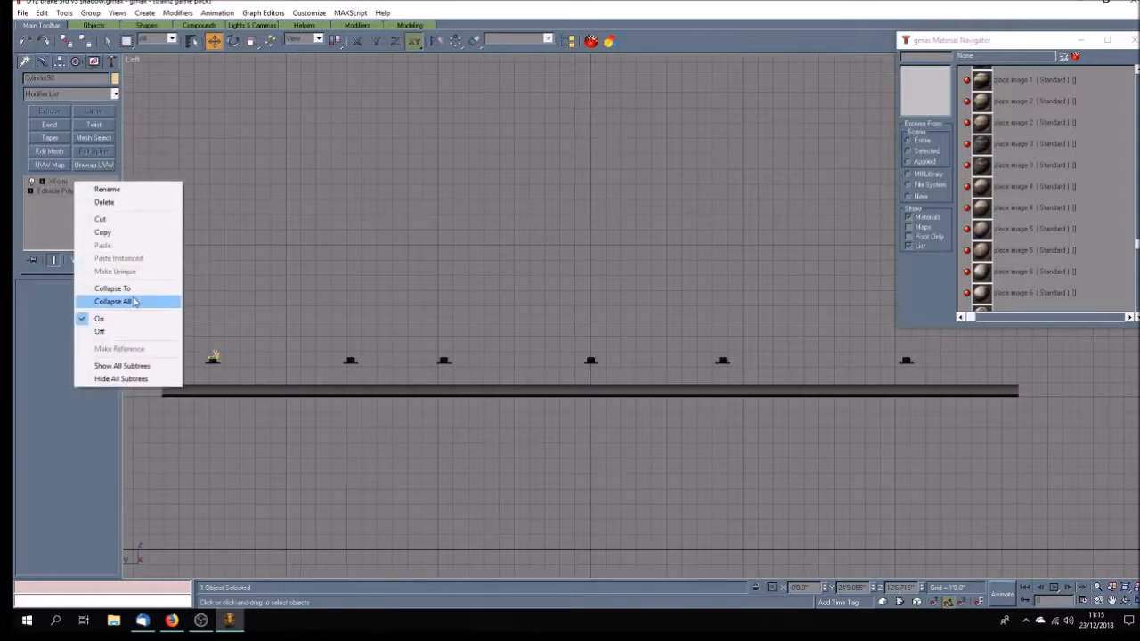
click(134, 303)
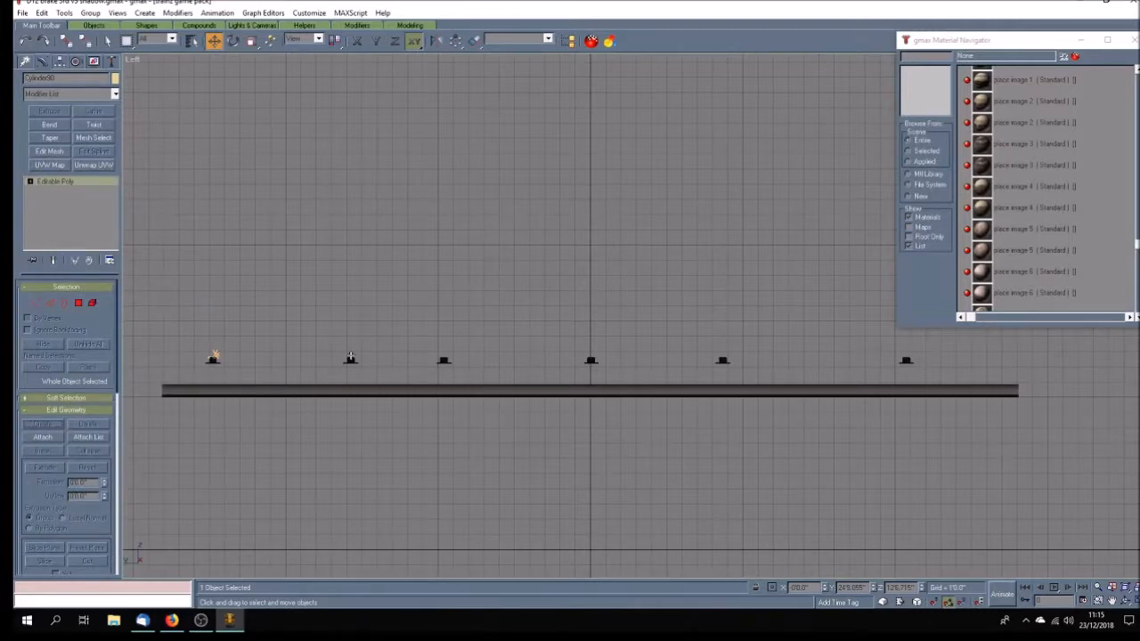
Apply Unwrap UVW to the matching remaining cylinders of all the ventilators and move their UVs onto the near-black texture square
ctrl+click(214, 357)
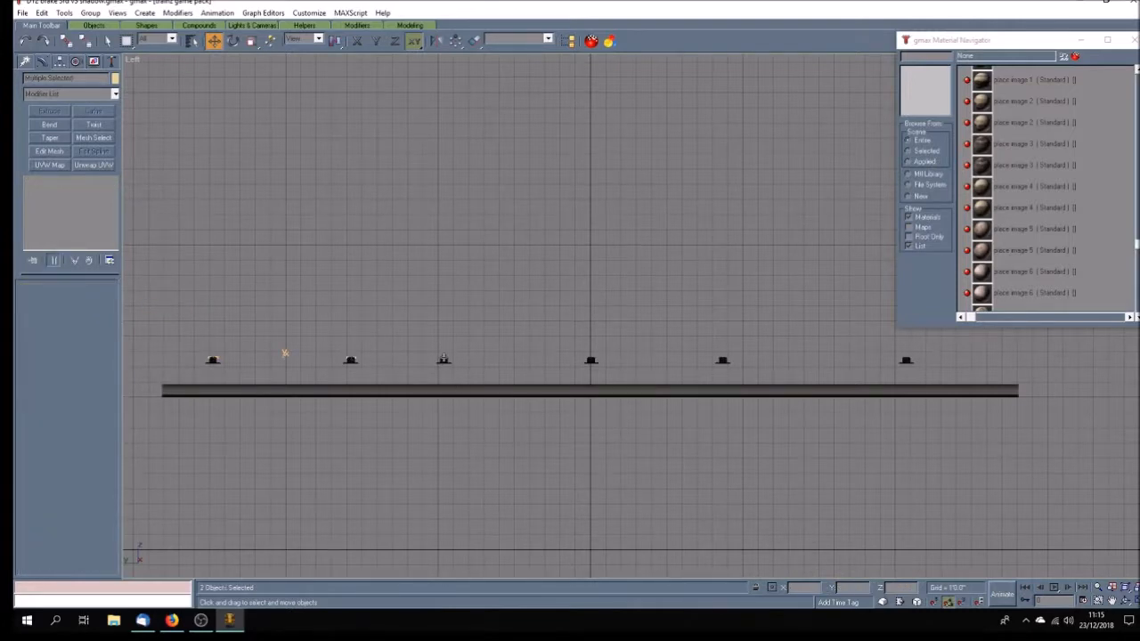
ctrl+click(592, 358)
ctrl+click(725, 360)
ctrl+click(724, 359)
ctrl+click(905, 358)
click(93, 165)
click(64, 304)
drag(540, 376, 636, 417)
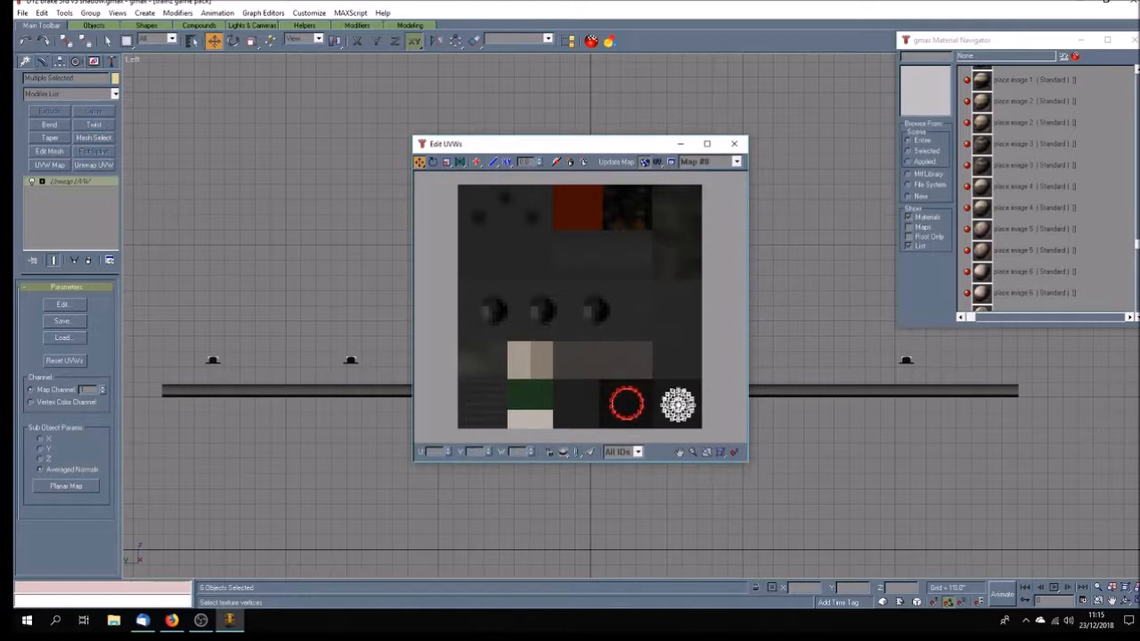
drag(657, 376, 627, 405)
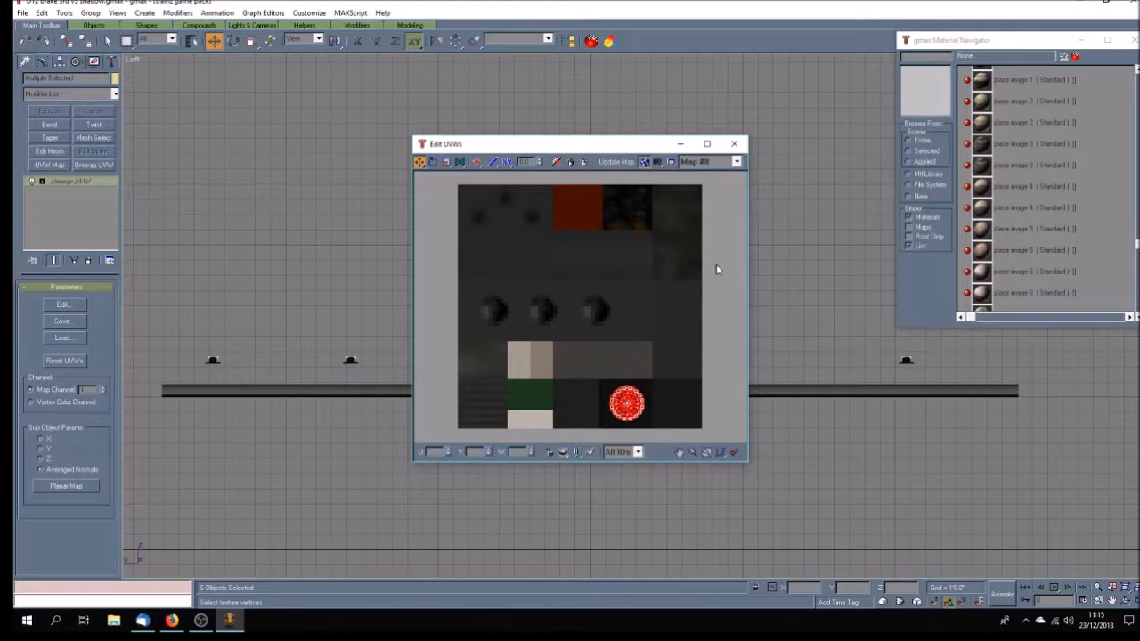
click(734, 144)
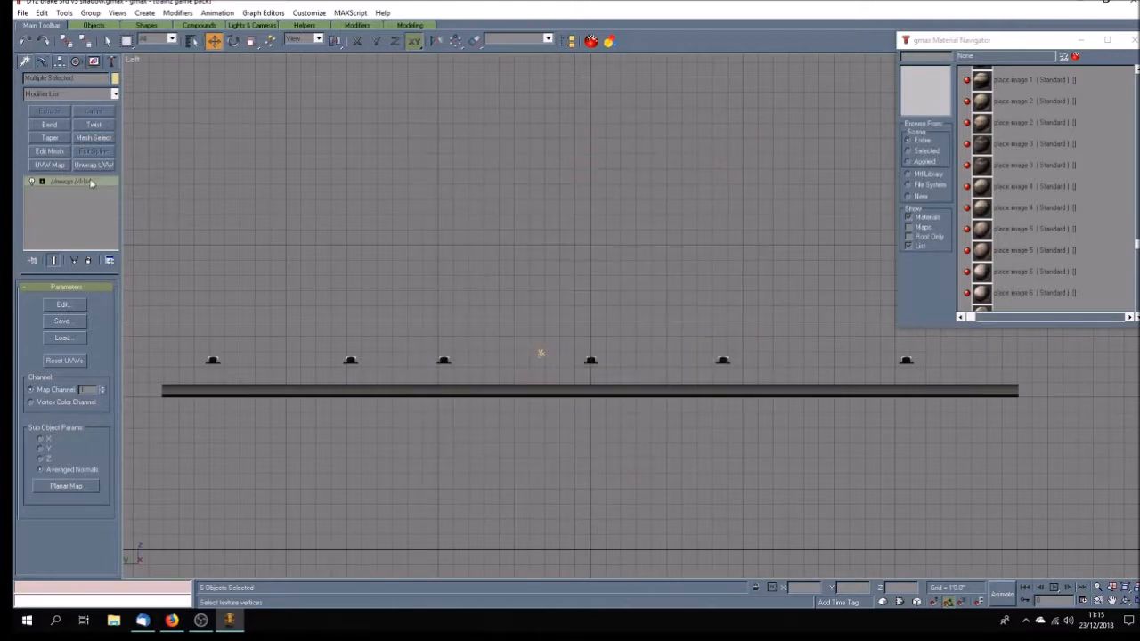
Make the Unwrap UVW modifier unique for each of these remaining ventilator cylinders and clear the selection
right_click(90, 183)
click(144, 271)
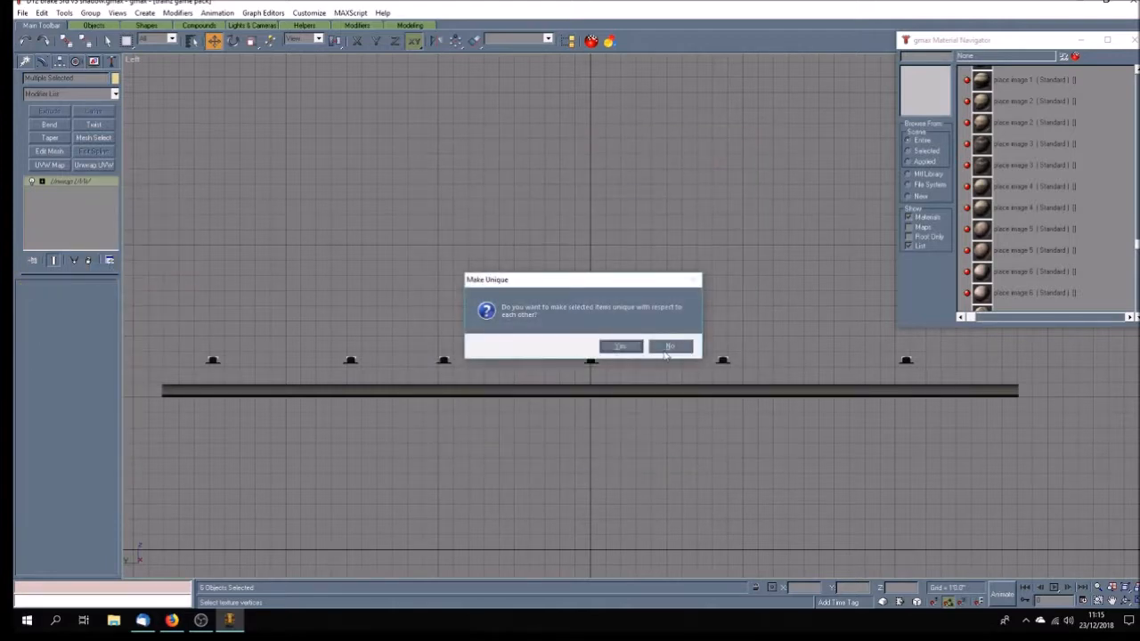
click(623, 346)
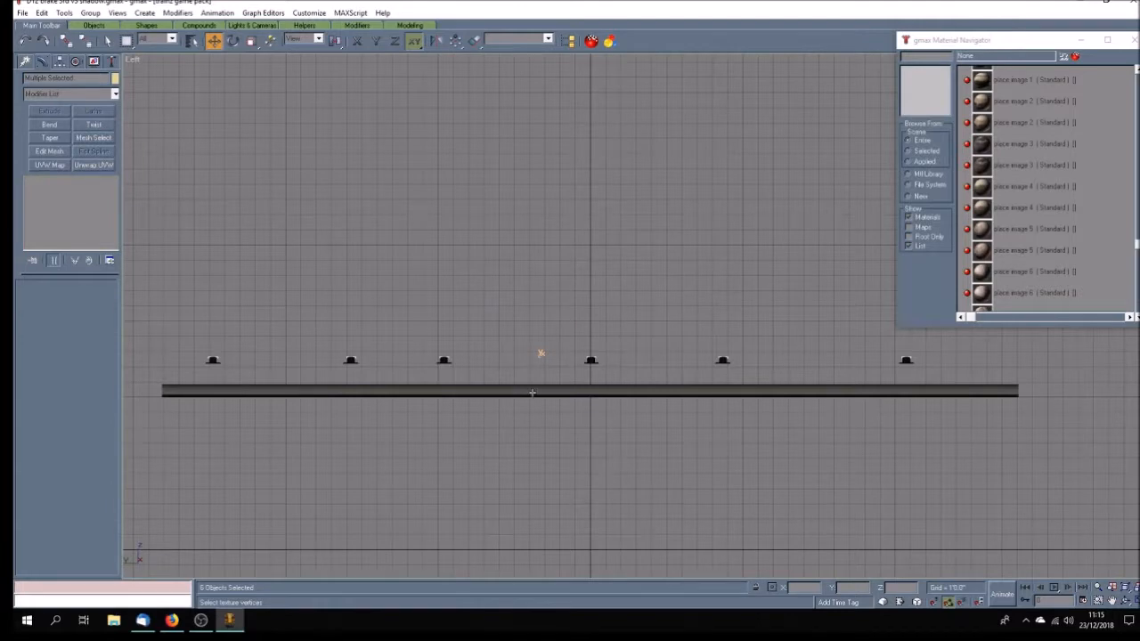
click(588, 415)
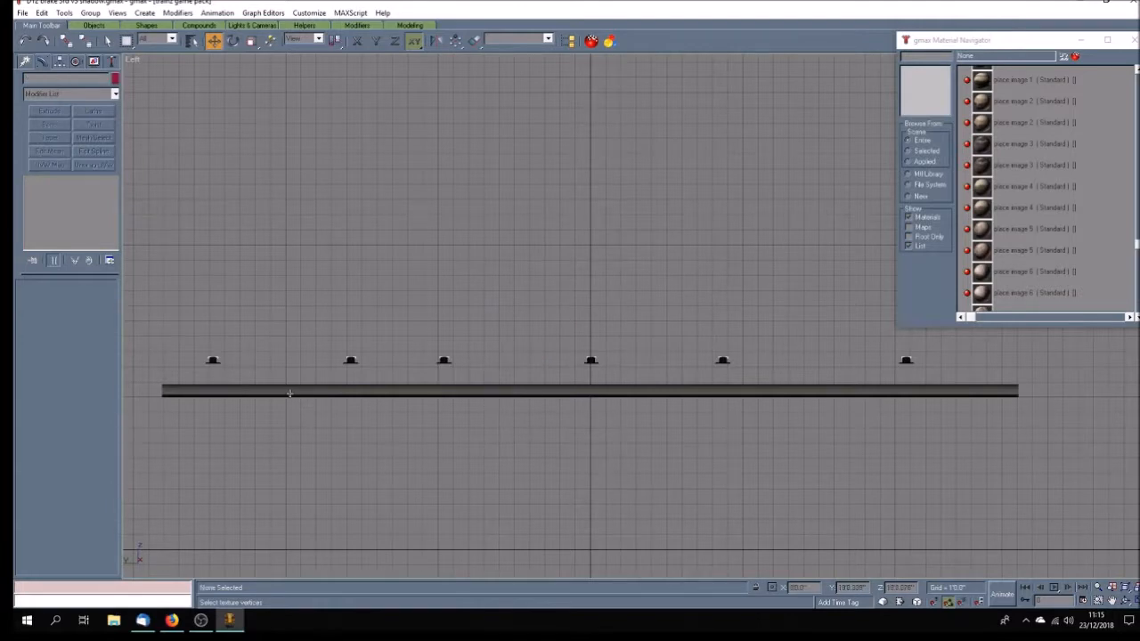
Apply Unwrap UVW to the long lower roof section and move its UVs from the off-white area onto the near-black texture square
click(290, 390)
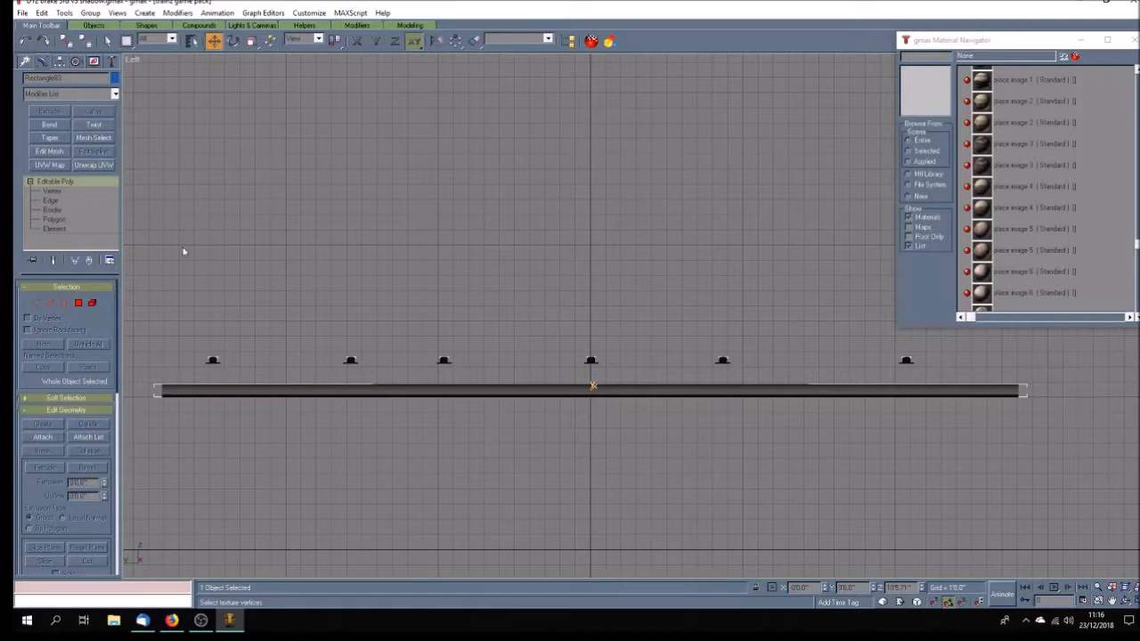
click(93, 164)
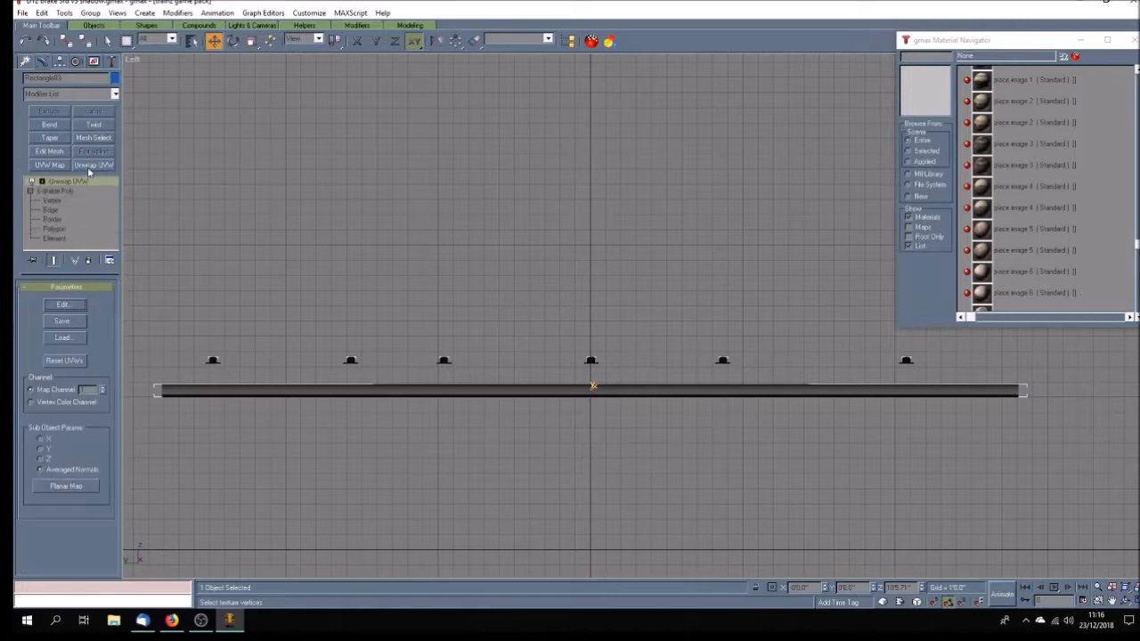
click(78, 305)
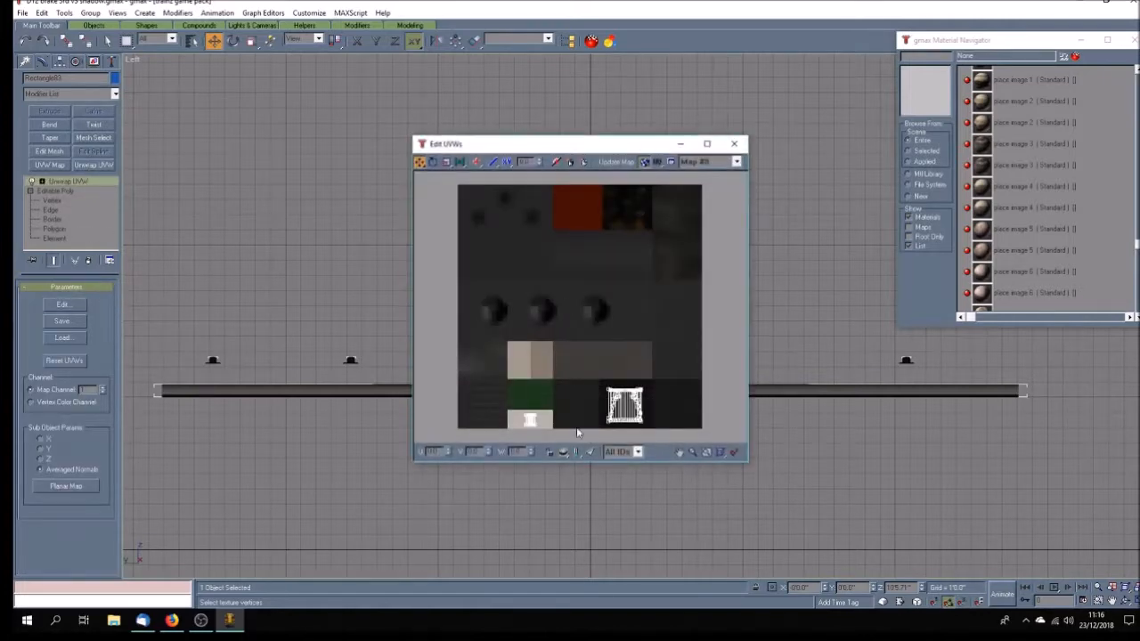
drag(506, 404, 625, 408)
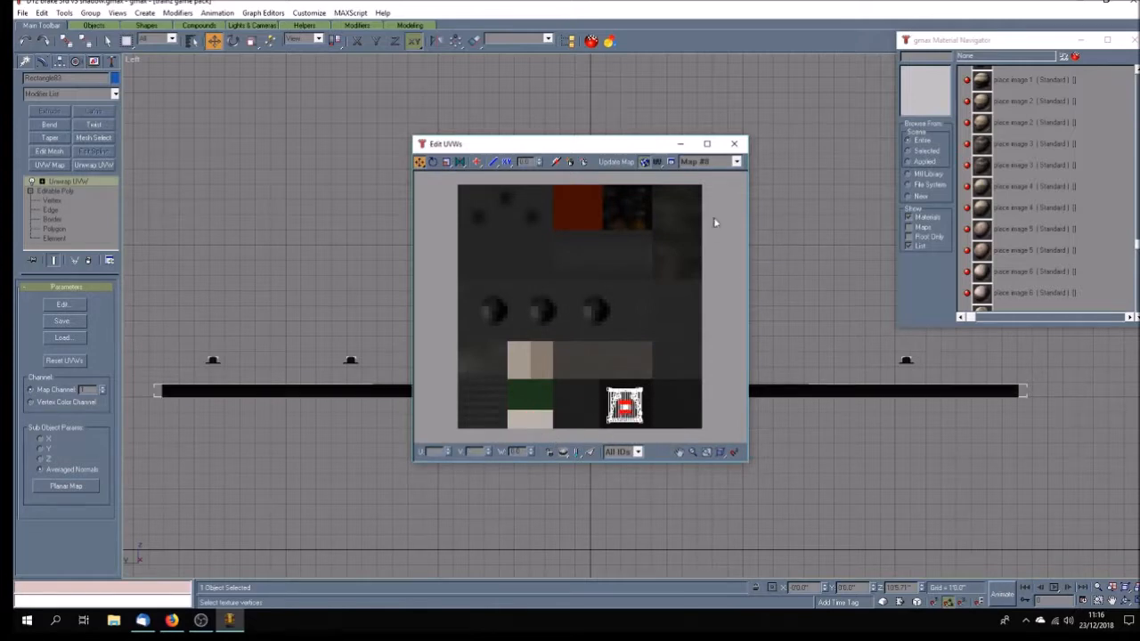
click(734, 143)
Show the lower roof section in a full-size Front view and collapse its modifier stack to an Editable Poly
click(1132, 601)
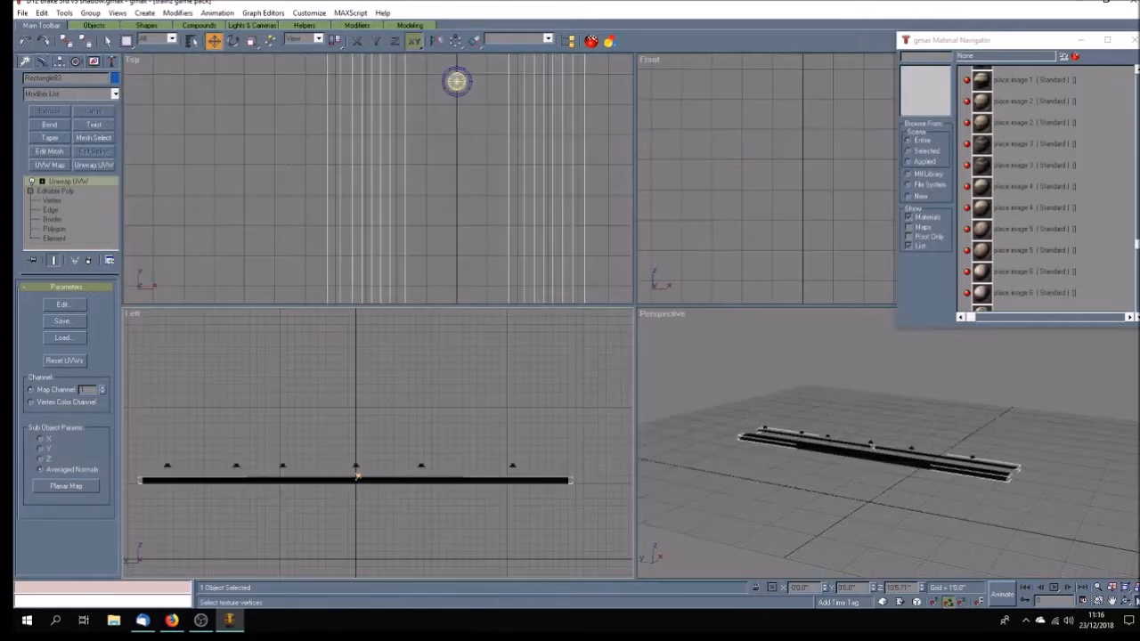
click(1113, 602)
scroll(792, 209, down, 8)
drag(792, 210, 756, 229)
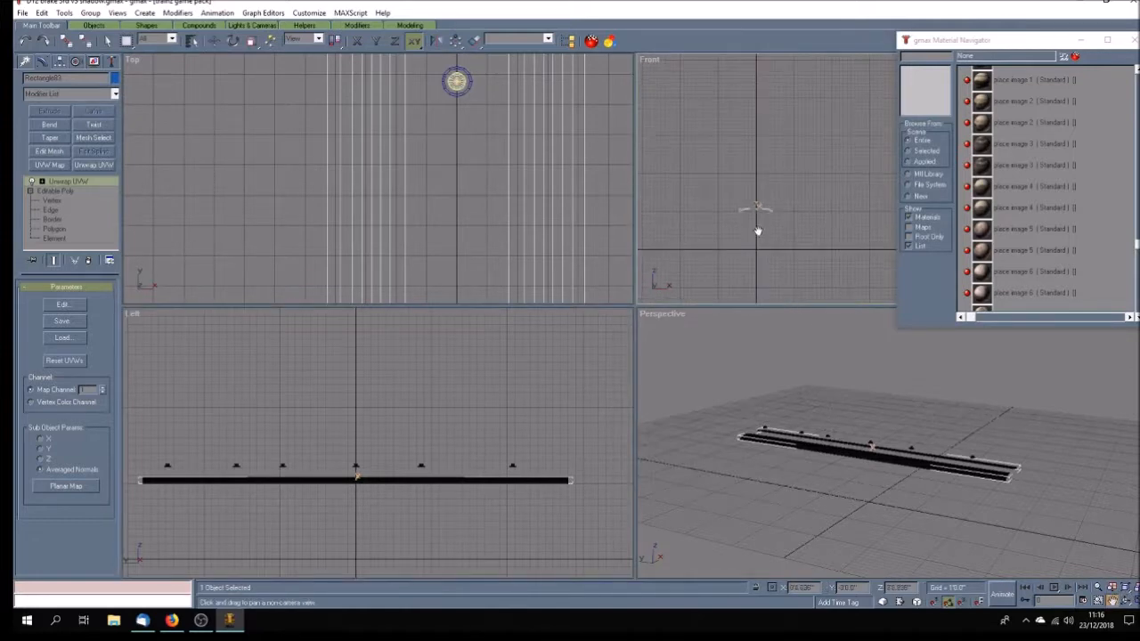
click(1128, 602)
scroll(440, 283, up, 6)
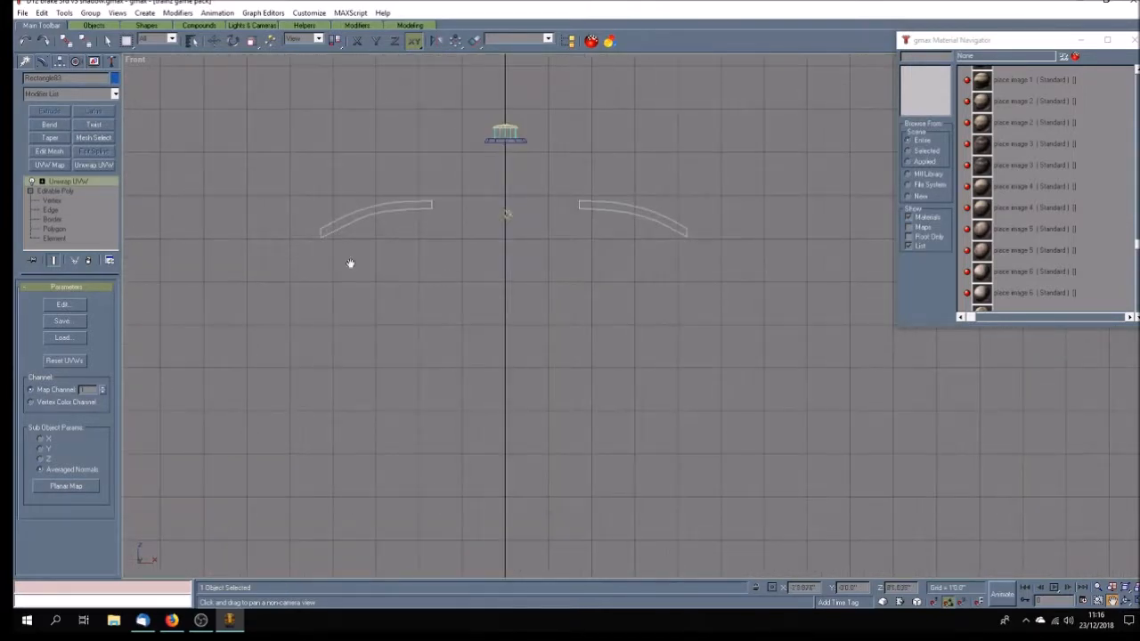
right_click(68, 180)
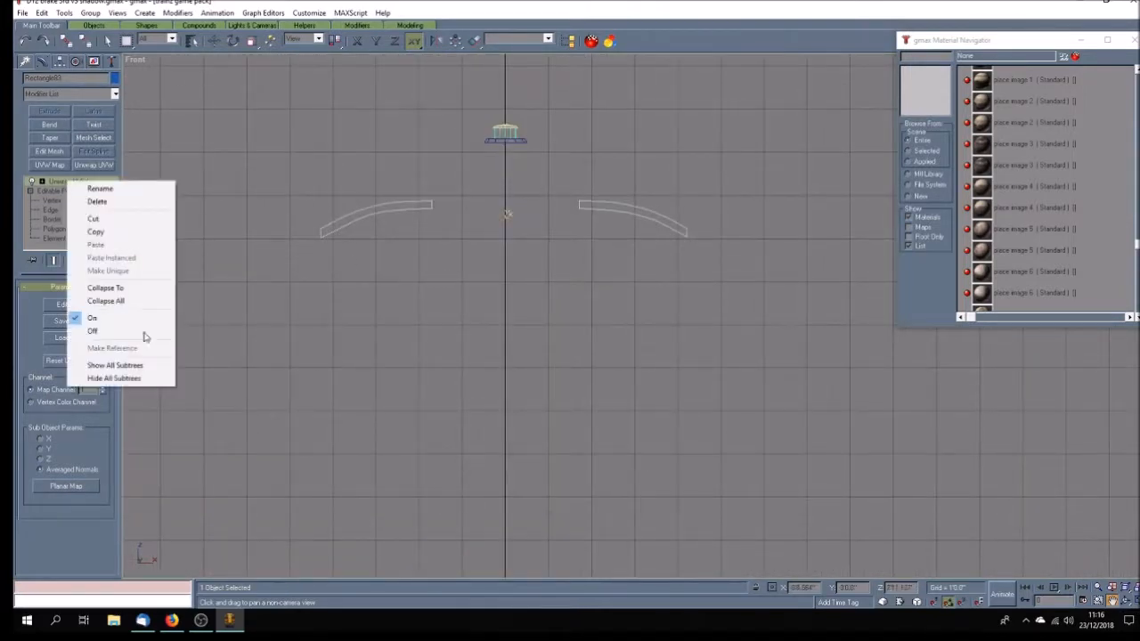
click(133, 301)
click(30, 181)
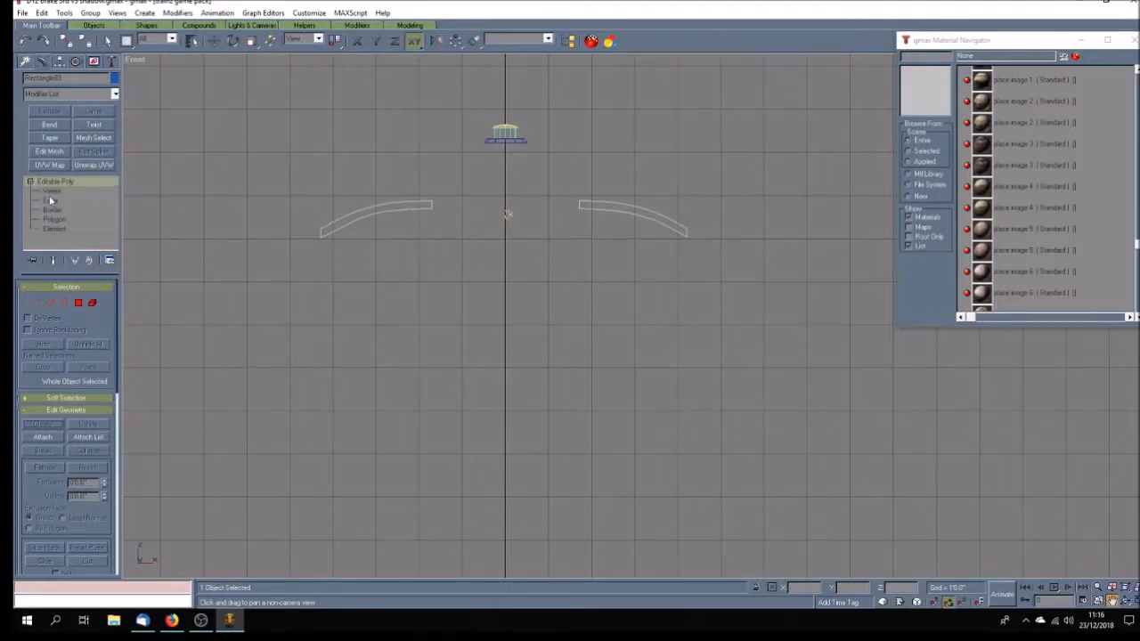
Lower the outermost underside vertices on both sides of the roof section to a Z height of 2'12.0"
click(52, 191)
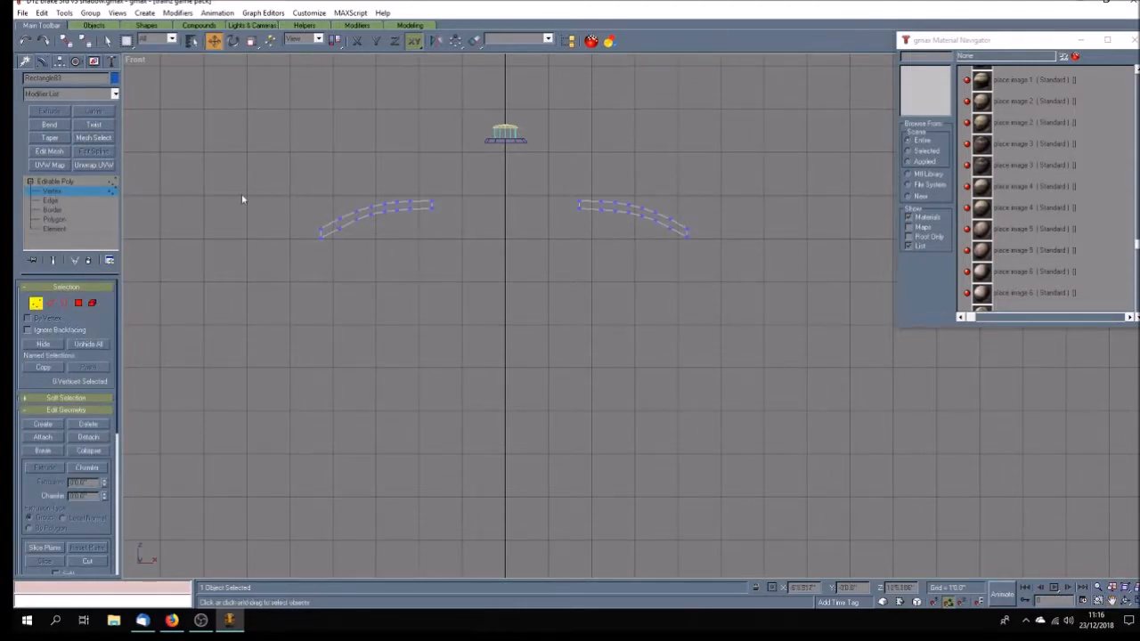
drag(374, 256, 695, 275)
drag(918, 588, 879, 588)
text(-212)
key(Return)
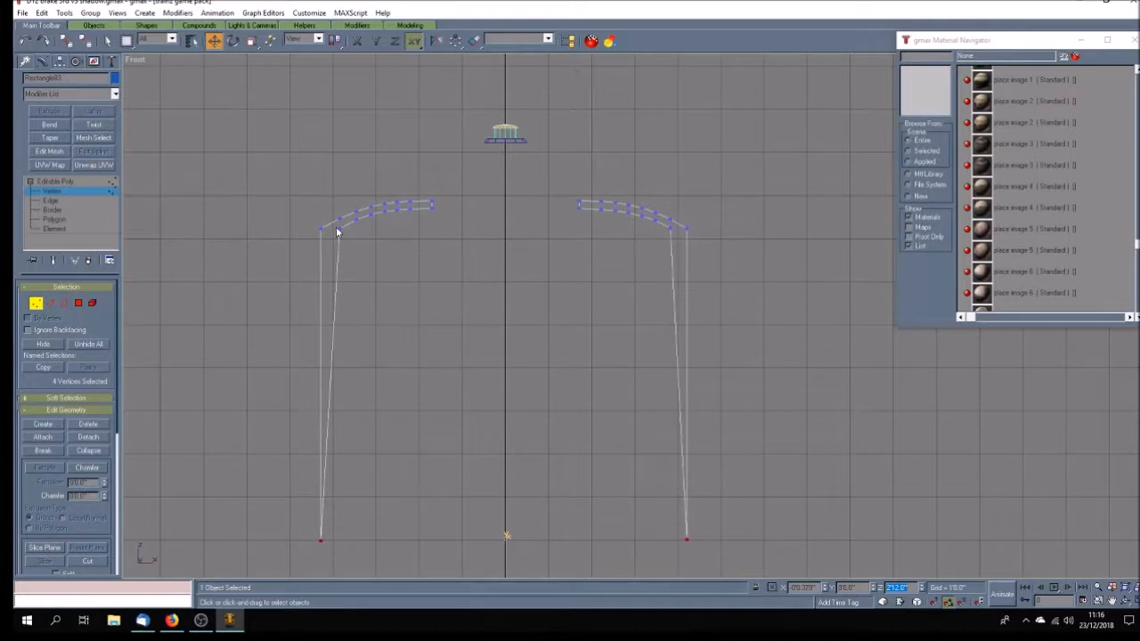
Lower the second and third underside vertices from the outer edge on both sides to Z 2'12.0"
drag(335, 226, 683, 255)
click(900, 588)
text(2'12.0")
key(Return)
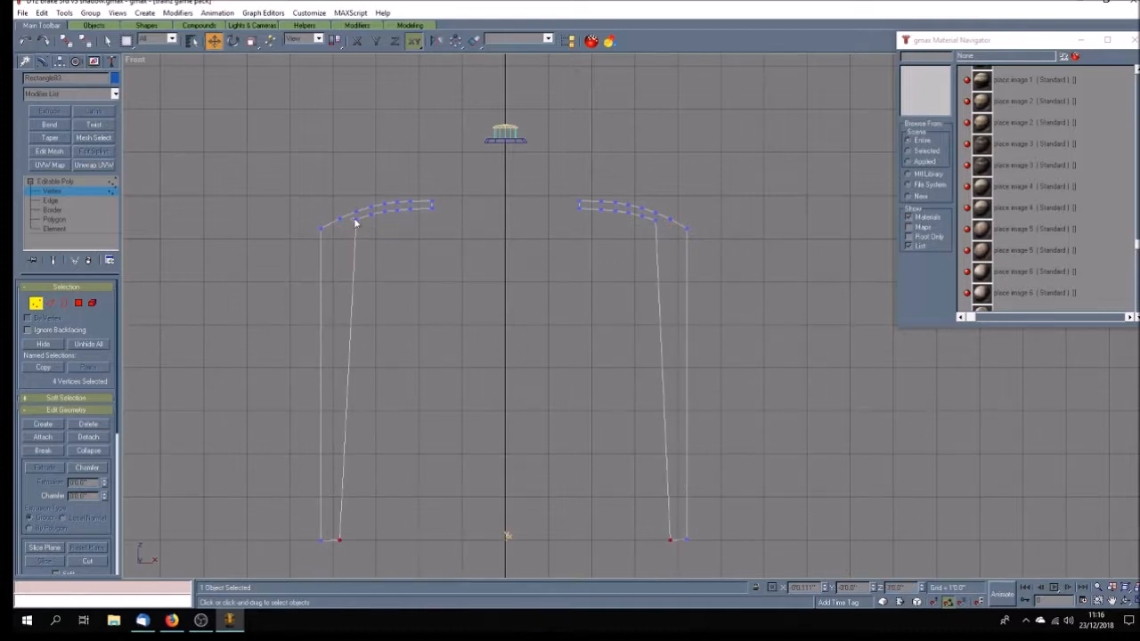
drag(402, 230, 662, 224)
click(872, 588)
text(2'12.0")
key(Return)
key(ctrl+c)
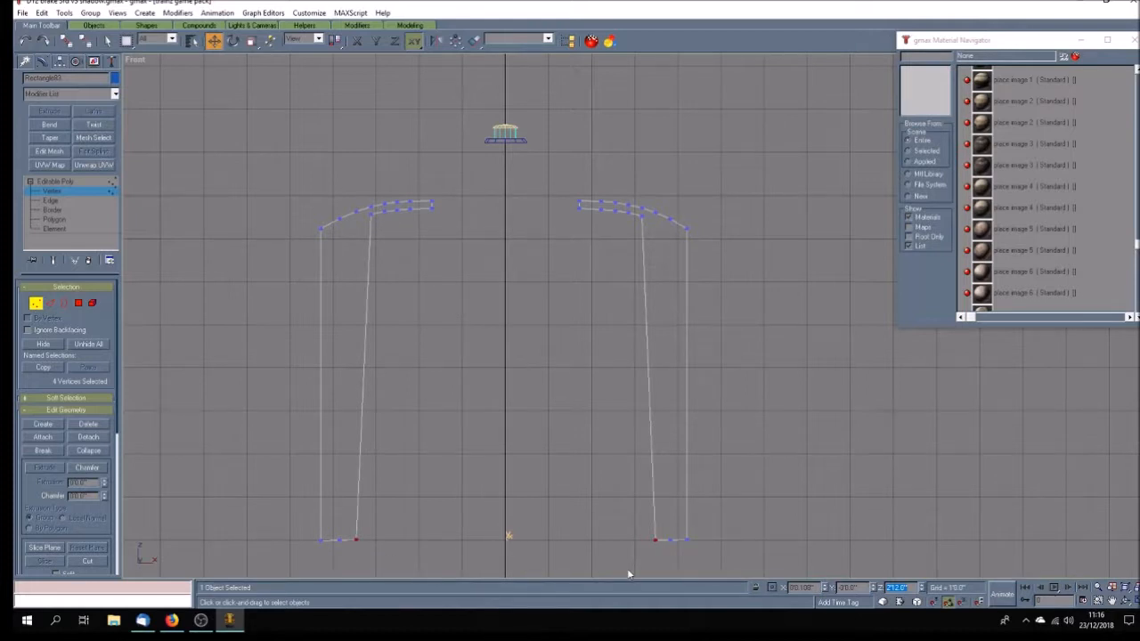
Level the already lowered bottom vertices on the left and right sides at Z 2'12.0"
drag(330, 551, 330, 552)
drag(916, 588, 844, 579)
text(212)
key(Return)
drag(382, 526, 350, 550)
drag(904, 588, 887, 586)
drag(704, 531, 682, 547)
drag(914, 588, 887, 587)
key(ctrl+v)
key(Return)
Lower the fourth underside vertices from the outer edge on both sides to Z 2'12.0"
drag(368, 213, 649, 259)
drag(914, 588, 875, 587)
text(3)
key(Return)
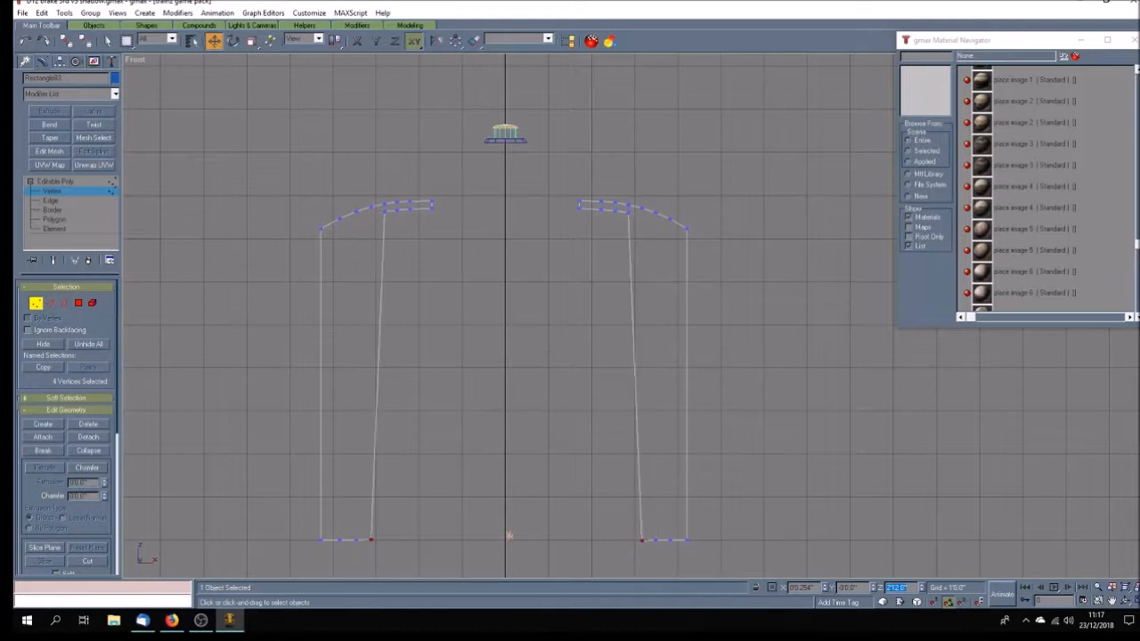
Realign the bottom vertices of the fourth column on each side separately to the Z 2'12.0" level
click(381, 538)
drag(370, 558, 373, 556)
drag(918, 587, 783, 568)
text(3)
key(Return)
drag(656, 565, 629, 534)
drag(918, 588, 813, 588)
text(212)
key(Return)
Lower the fifth underside vertices from the outer edge, first left and then right, to Z 3'0.0"
click(389, 206)
drag(913, 588, 801, 583)
text(30)
key(Return)
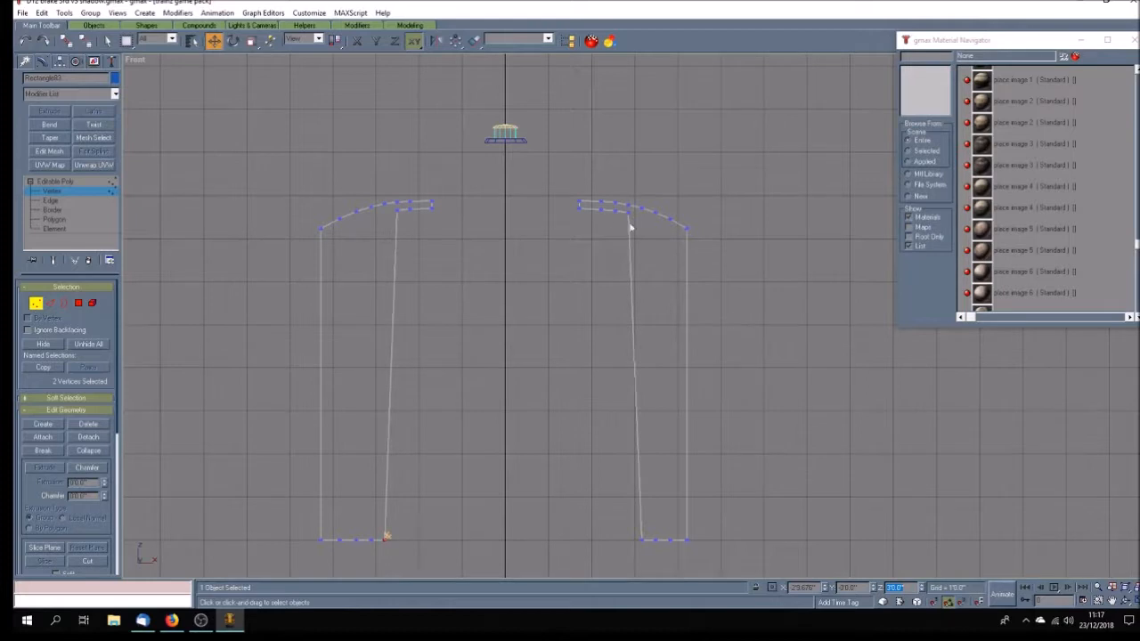
click(629, 209)
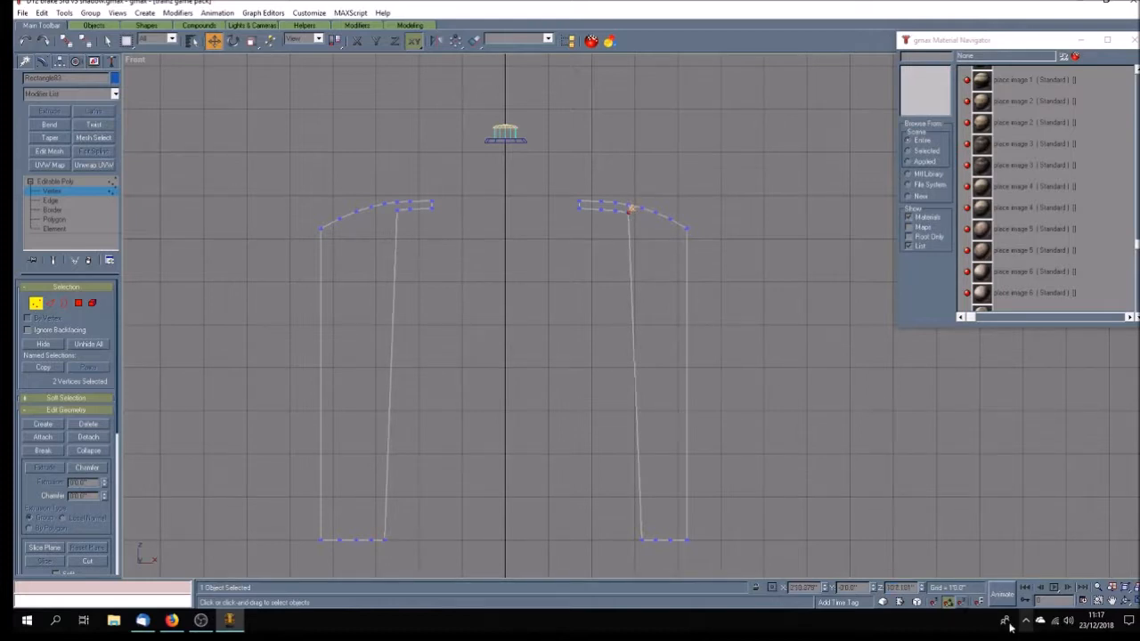
drag(913, 588, 850, 588)
text(30)
key(Return)
Lower the remaining underside vertices of the right half, through to its inner edge, to Z 3'0.0"
click(618, 207)
drag(914, 586, 814, 585)
text(3)
key(Return)
drag(612, 207, 597, 227)
drag(919, 589, 822, 587)
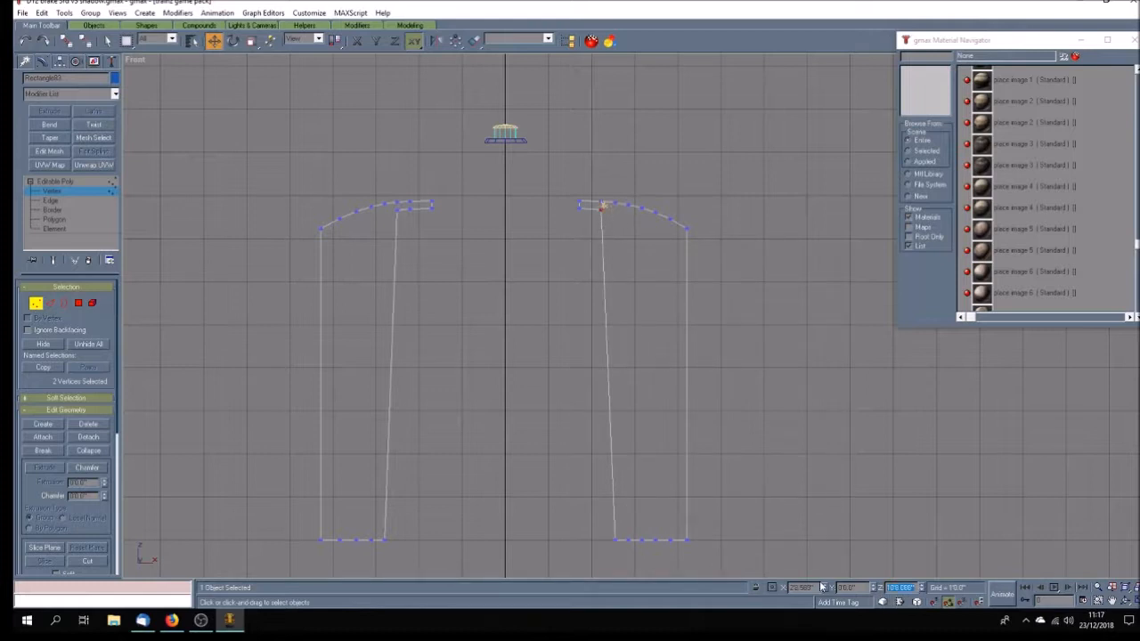
text(0)
key(Return)
drag(567, 226, 586, 209)
drag(916, 587, 858, 582)
text(3)
key(Return)
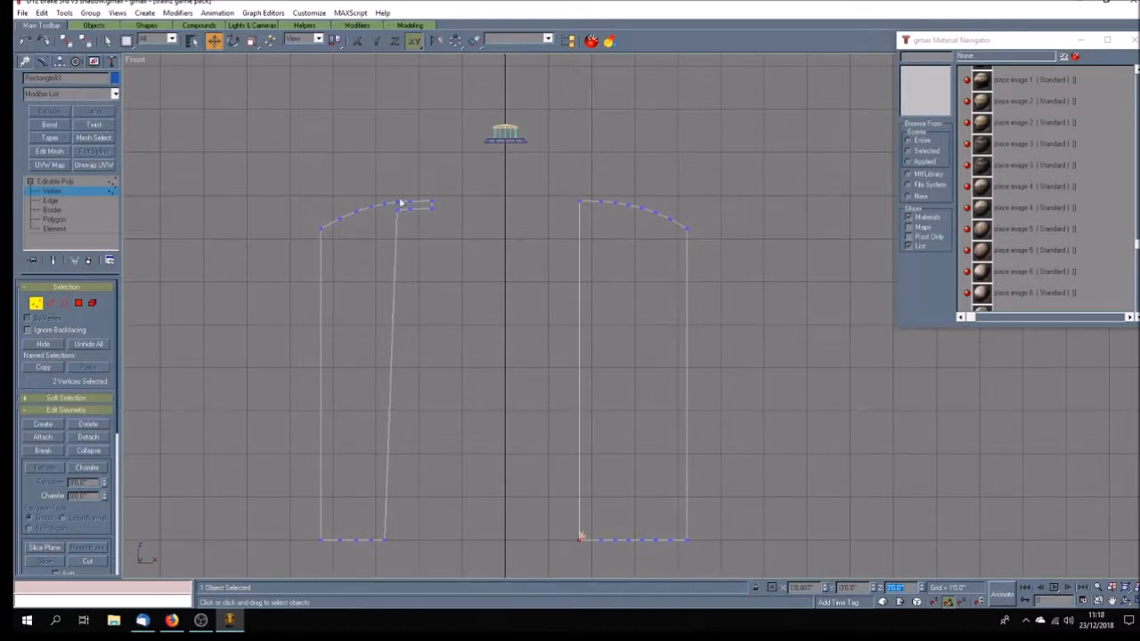
Lower the remaining underside vertices of the left half to Z 2'12.0", leave vertex editing and deselect the roof section
click(396, 209)
drag(915, 587, 861, 587)
text(3)
key(Return)
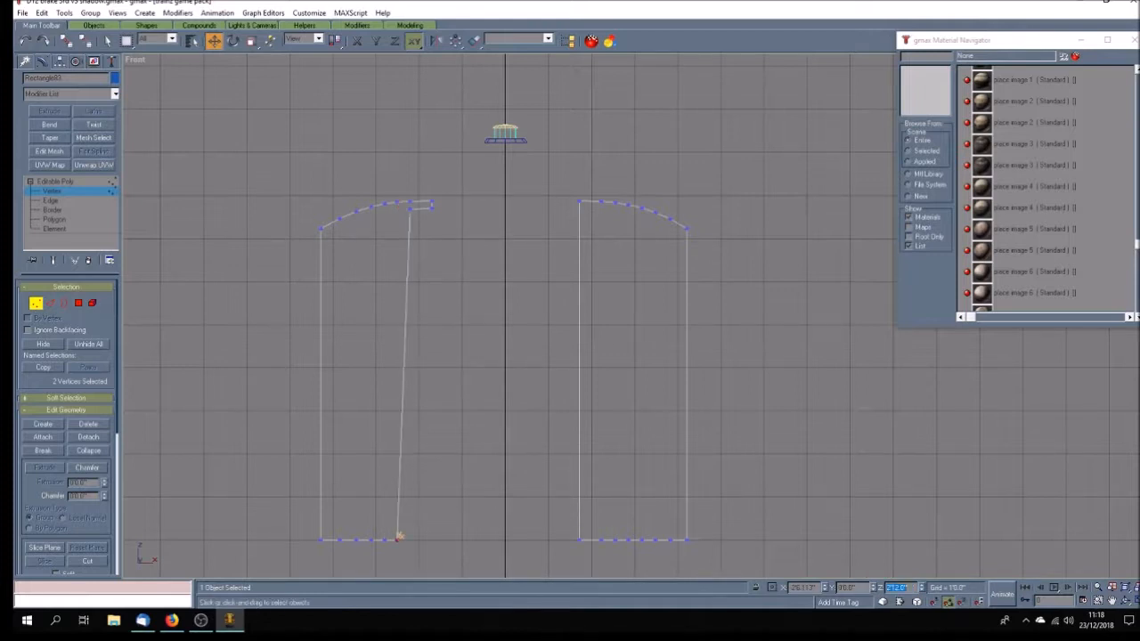
click(408, 207)
drag(915, 588, 871, 588)
text(3)
key(Return)
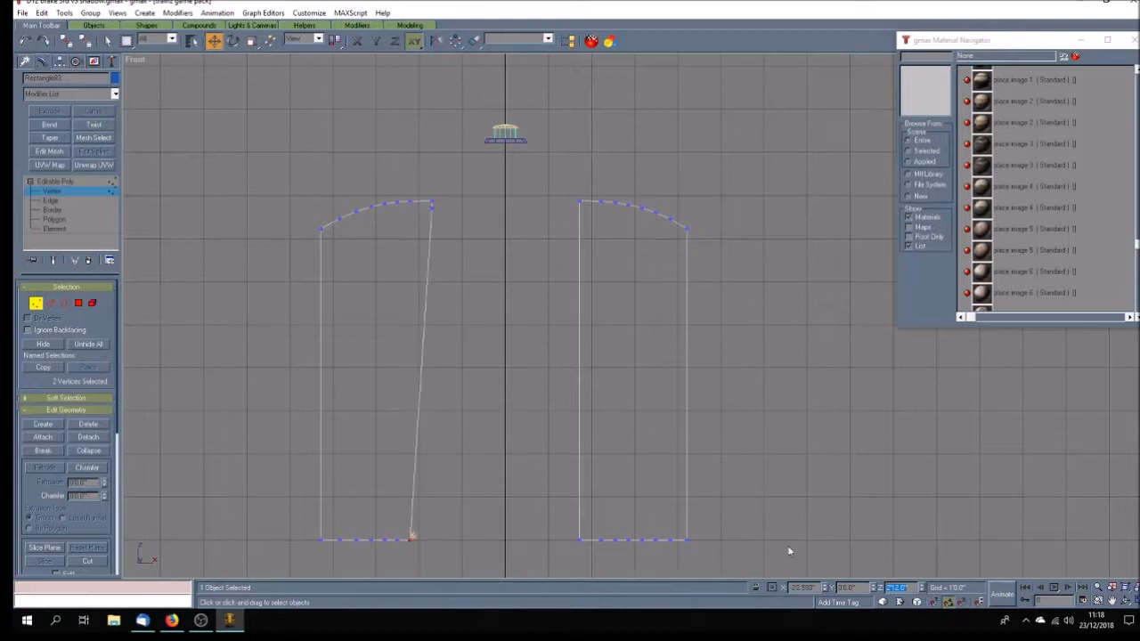
click(426, 206)
drag(911, 588, 826, 592)
text(3)
key(Return)
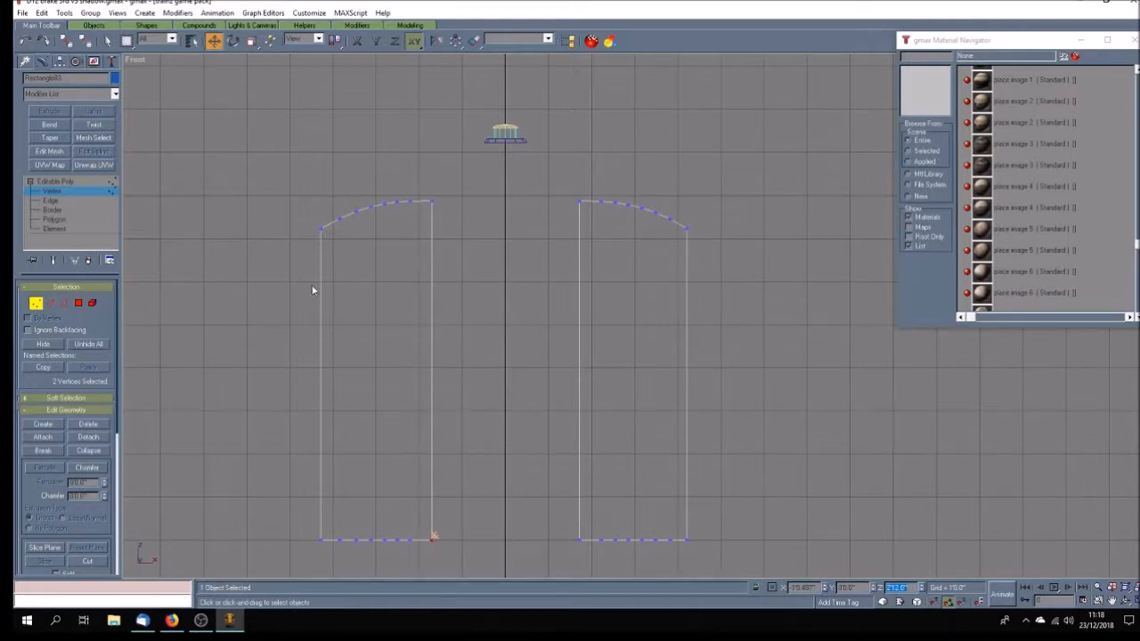
click(79, 181)
click(503, 316)
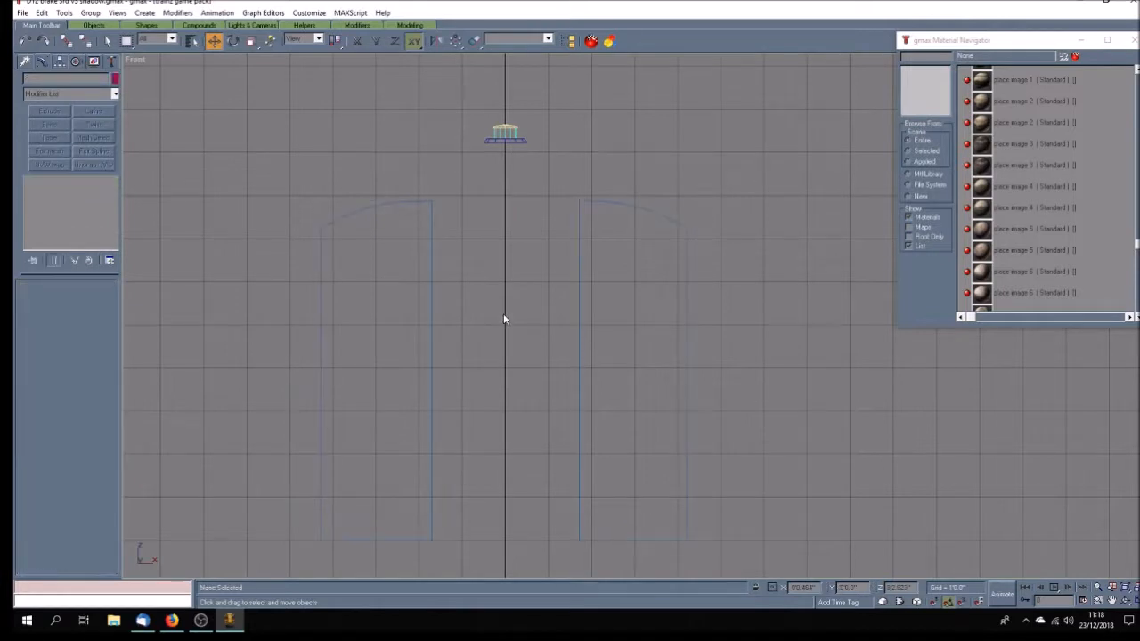
Unhide all hidden objects and select the raised central roof section beneath the ventilators
click(95, 61)
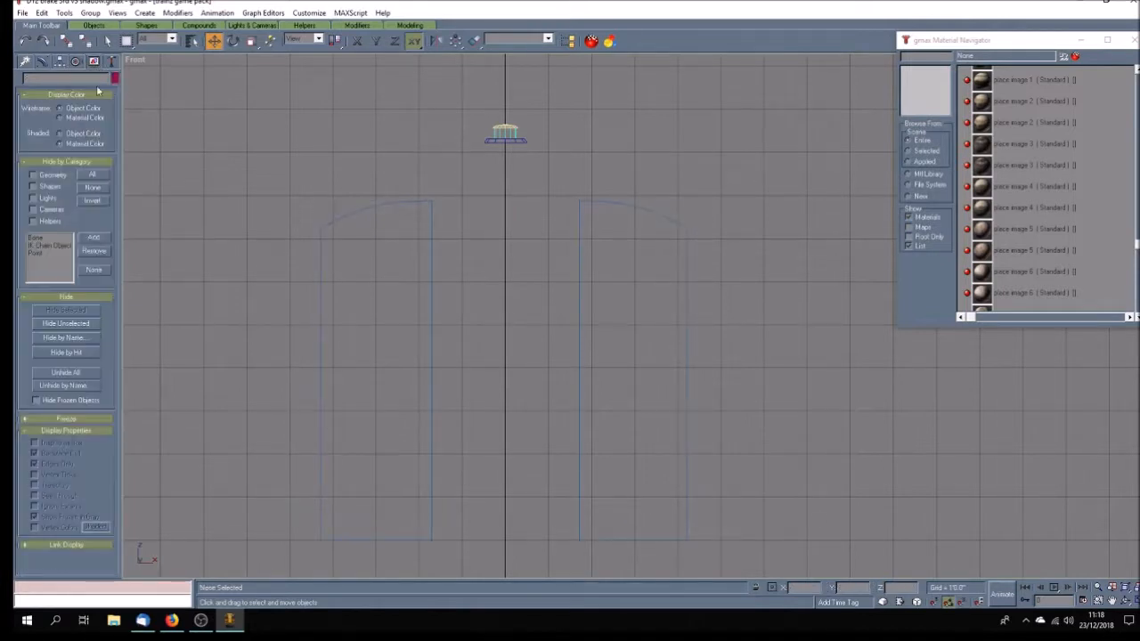
click(79, 373)
click(467, 154)
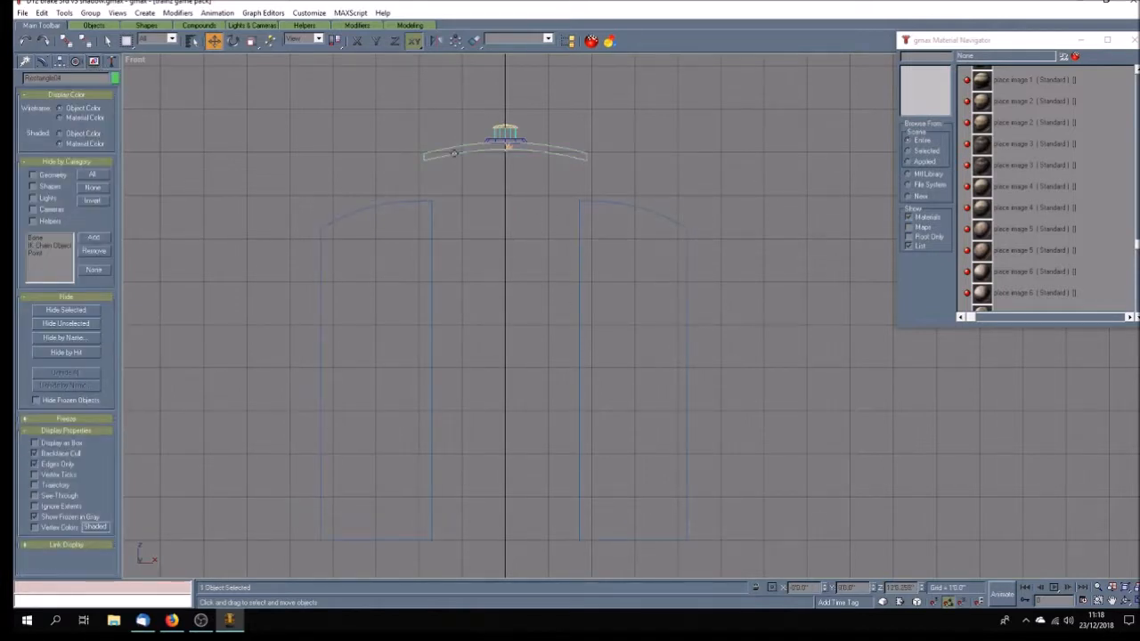
Lower all underside vertices of the raised central roof section together to Z 3'0.0"
click(41, 63)
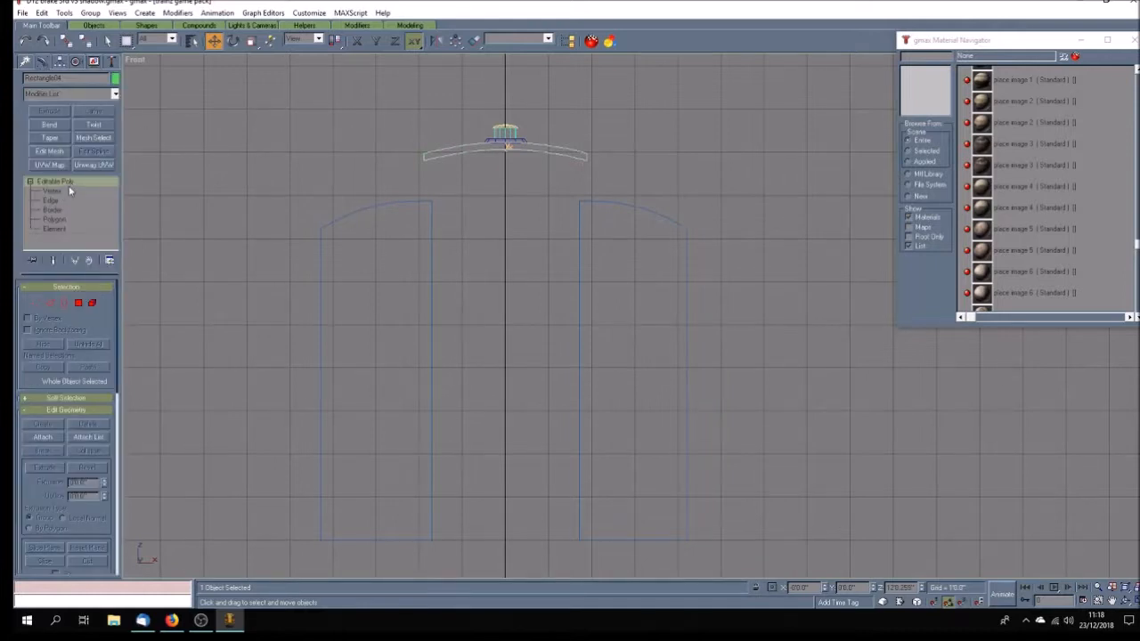
click(68, 189)
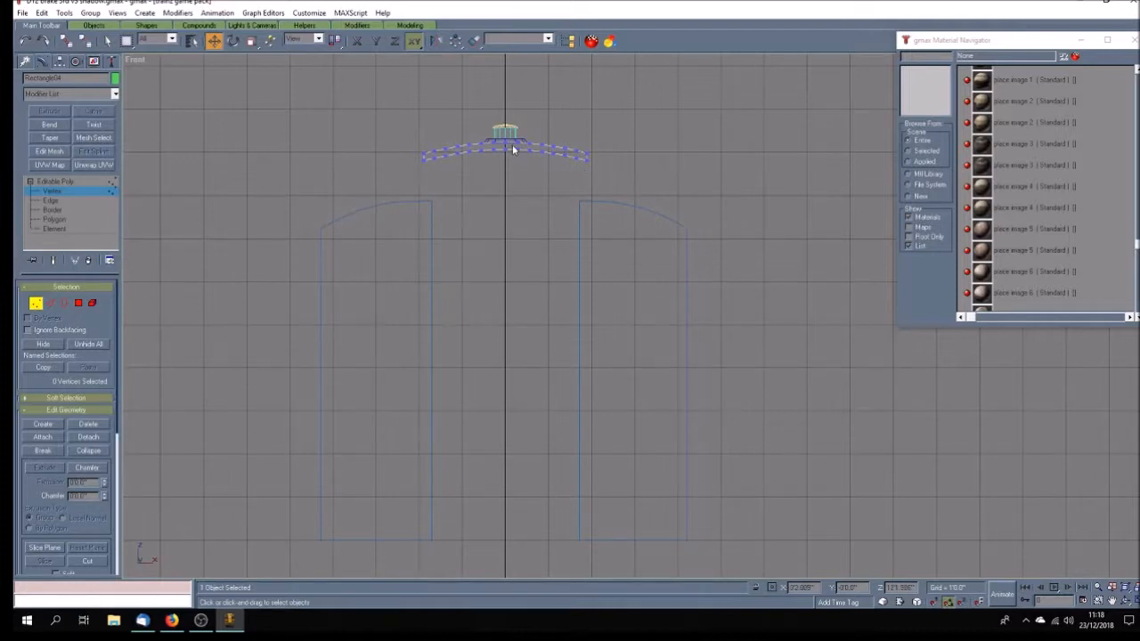
scroll(505, 154, up, 5)
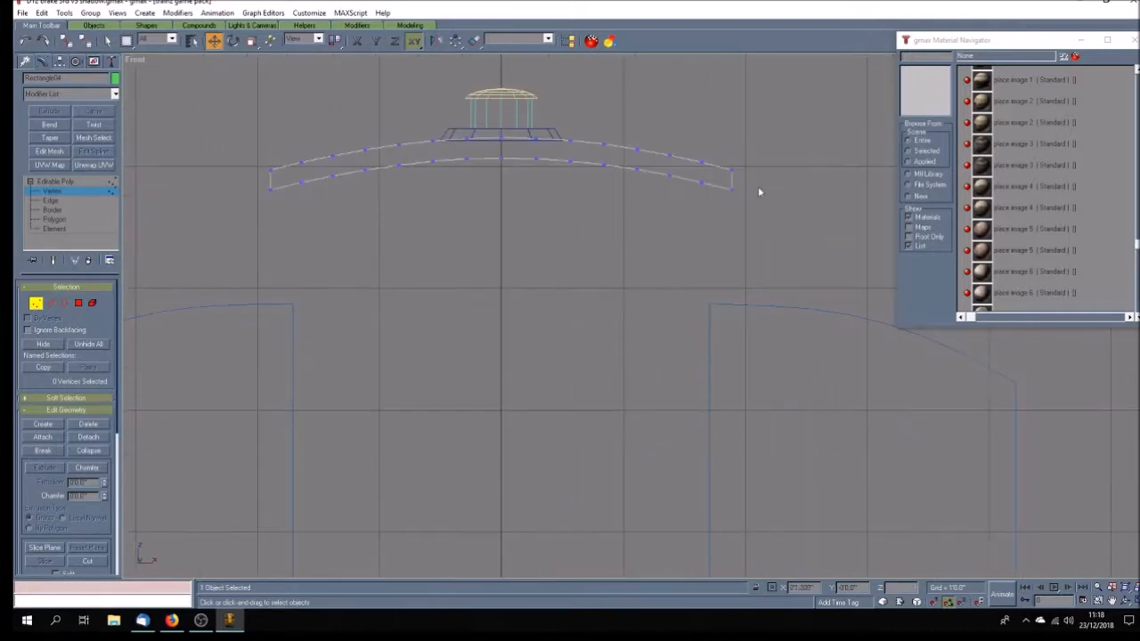
drag(756, 178, 270, 215)
drag(358, 160, 679, 190)
double_click(901, 588)
text(0)
key(Return)
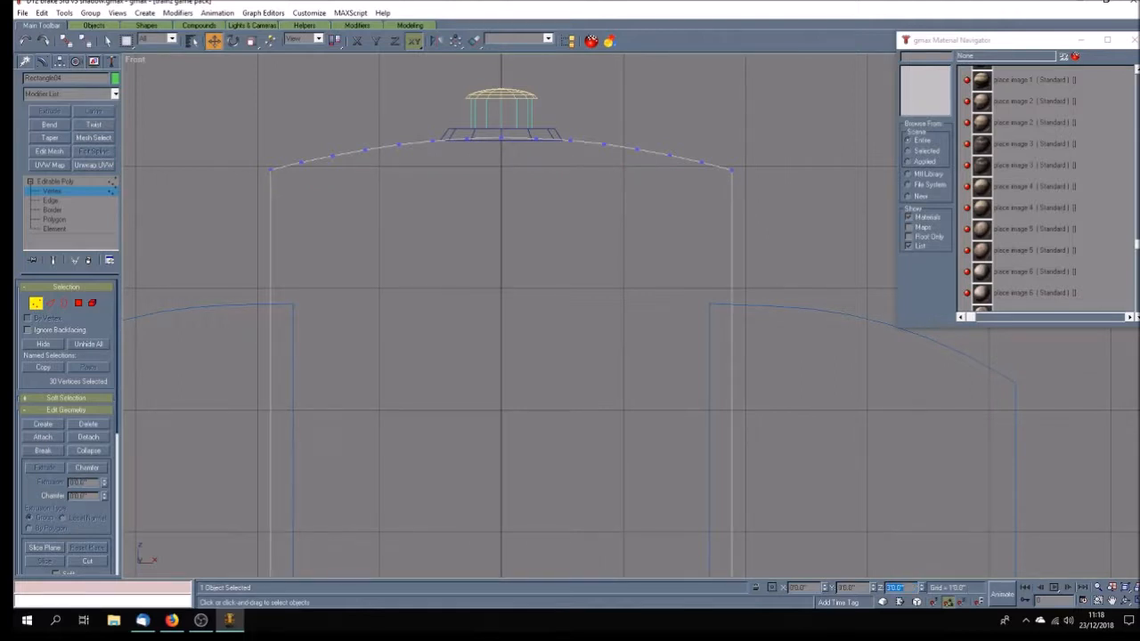
Set the right outer corner vertices on the section's lower edge to Z 3'0.0"
click(1111, 602)
drag(588, 437, 580, 208)
scroll(588, 205, down, 10)
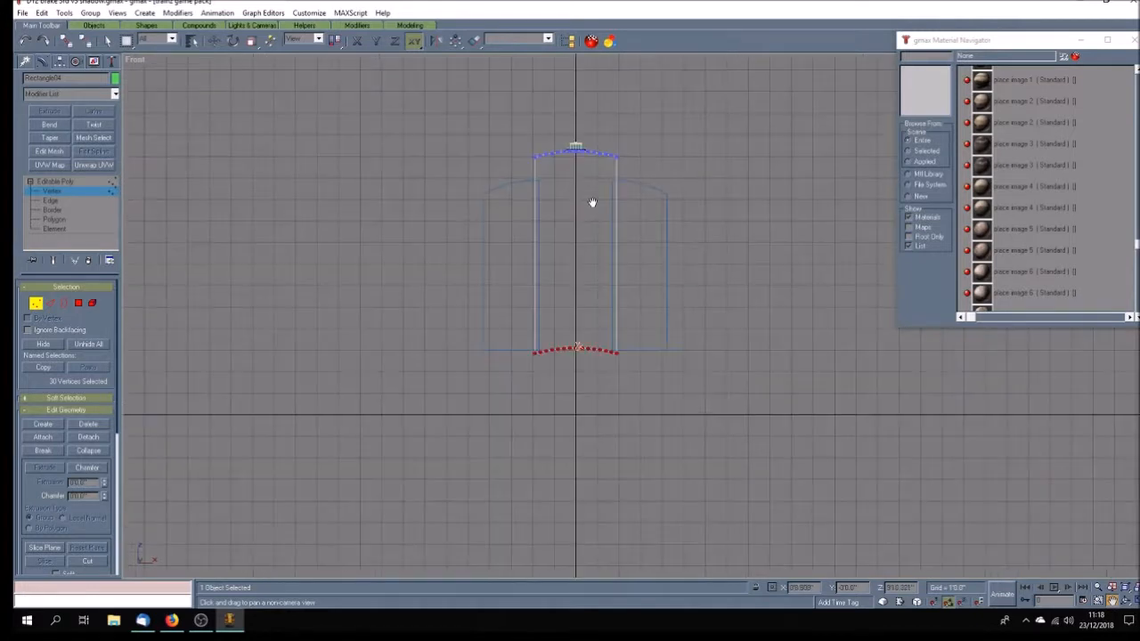
scroll(597, 365, up, 5)
scroll(704, 357, up, 2)
click(215, 42)
drag(709, 344, 668, 389)
drag(916, 589, 792, 577)
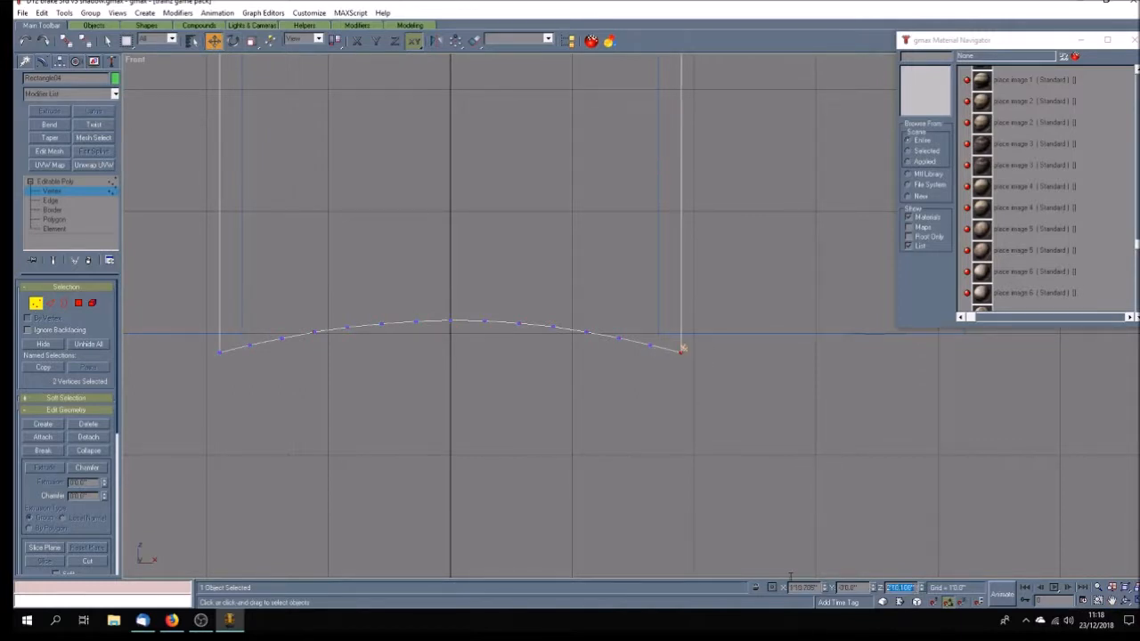
text(3'0.0")
key(Return)
Level the second, third and fourth vertex pairs from the lower edge's right end at Z 3'0.0"
drag(640, 336, 664, 359)
drag(915, 587, 807, 577)
text(212.0")
key(Return)
drag(625, 321, 598, 370)
drag(914, 587, 770, 579)
click(587, 330)
drag(907, 587, 789, 585)
Lower the fifth and sixth vertex pairs from the lower edge's right end to Z 3'0.0"
click(554, 326)
drag(907, 587, 807, 581)
text(0)
key(Return)
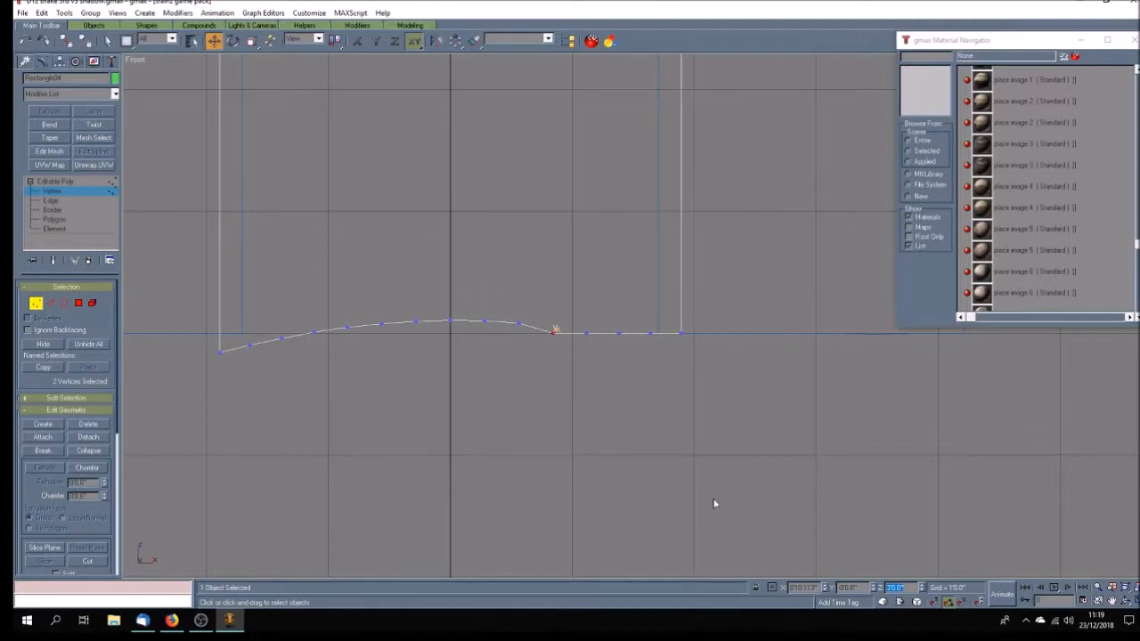
drag(506, 312, 536, 341)
double_click(899, 588)
text(34)
key(Return)
Lower the vertices just right of centre and at the centre of the lower edge to Z 3'0.0"
click(486, 320)
drag(916, 588, 833, 581)
text(34)
key(Return)
click(452, 318)
drag(916, 588, 832, 582)
text(36)
key(Return)
Lower the first two vertex pairs left of the lower edge's centre to Z 3'0.0"
click(416, 319)
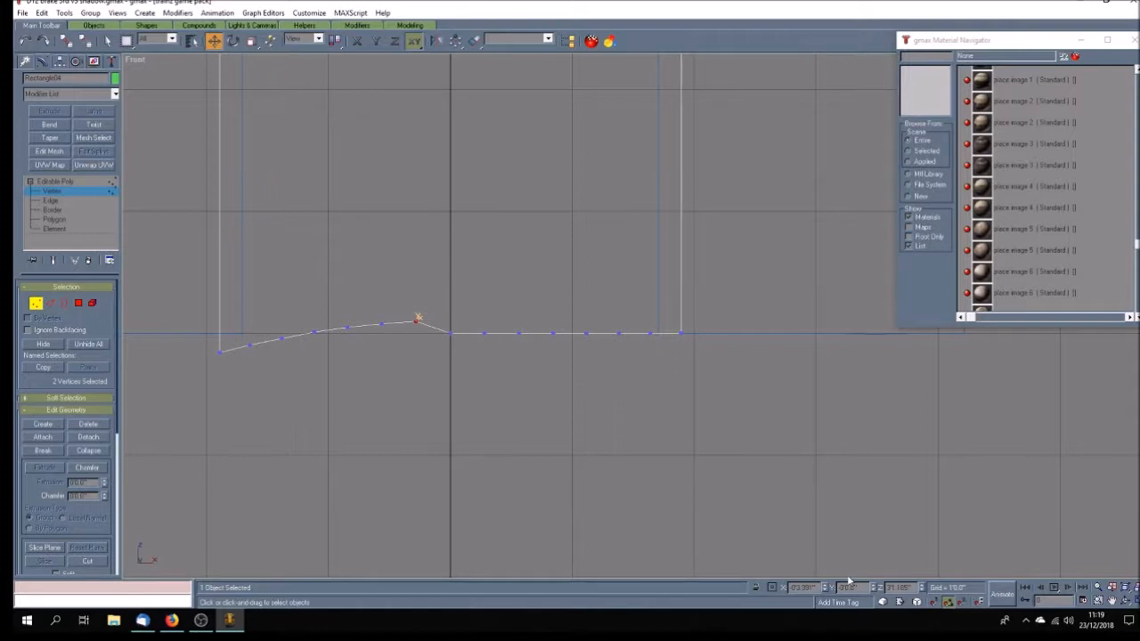
drag(917, 588, 836, 588)
text(36)
key(Return)
drag(916, 588, 832, 588)
text(36)
key(Return)
Set the fifth and fourth vertex pairs from the lower edge's left end to Z 3'0.0"
drag(334, 313, 362, 347)
drag(908, 588, 809, 584)
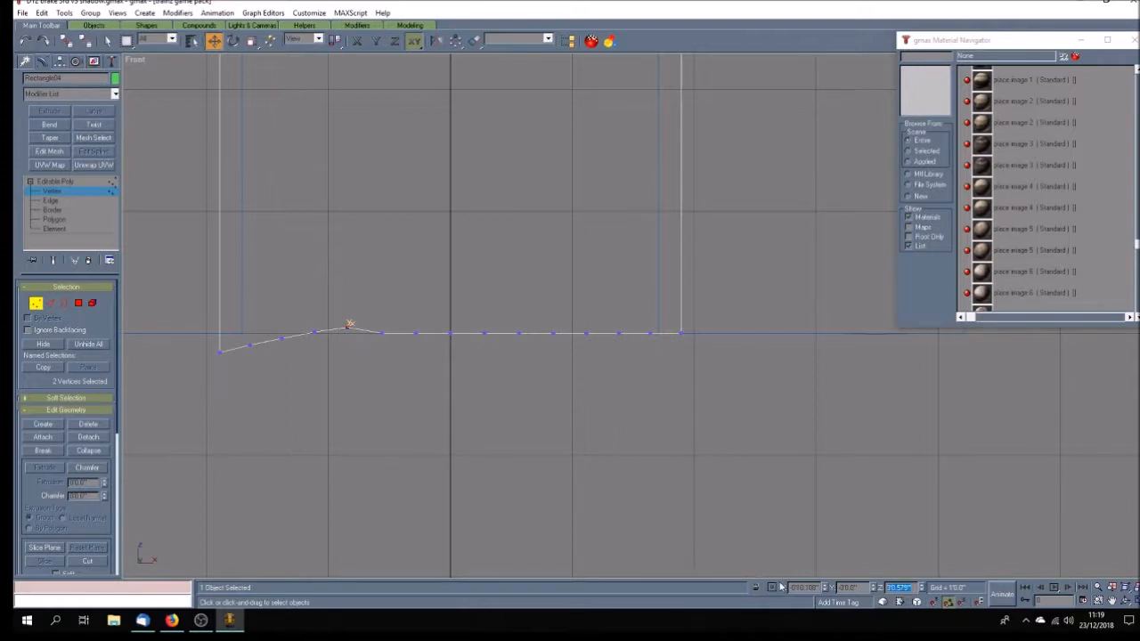
text(36)
key(Return)
drag(303, 321, 326, 345)
drag(902, 588, 833, 584)
text(0)
key(Return)
Raise the third and second vertex pairs from the lower edge's left end to Z 3'0.0"
drag(912, 588, 789, 580)
text(2)
key(Return)
click(251, 343)
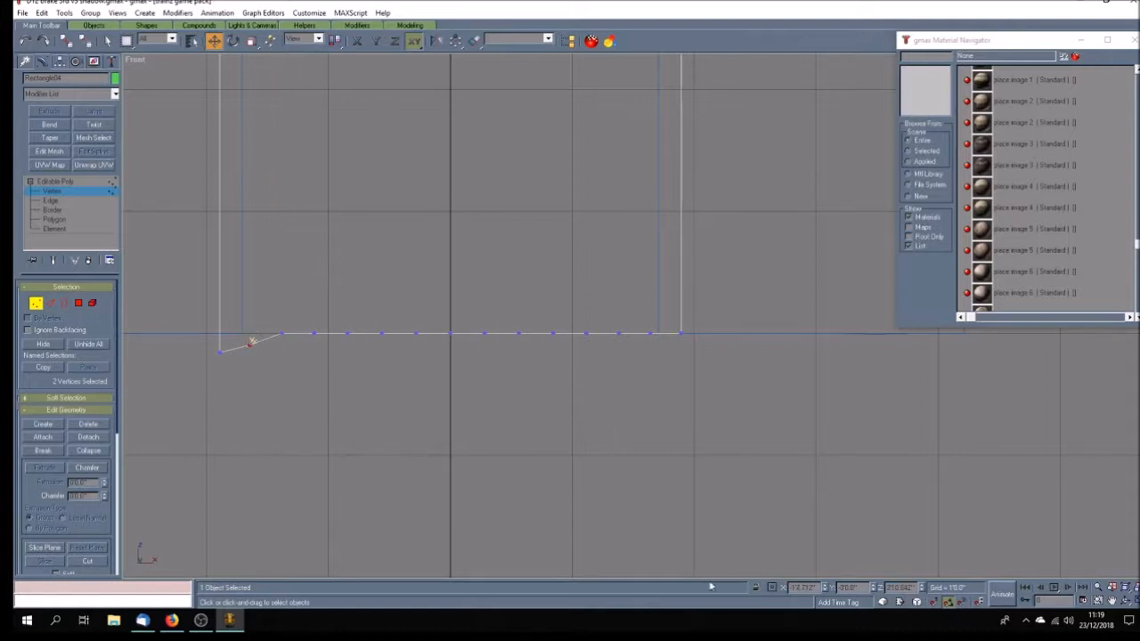
drag(918, 588, 849, 585)
text(0)
key(Return)
Raise the left outer corner vertices of the lower edge to Z 3'0.0" and leave vertex editing
drag(204, 338, 243, 376)
drag(916, 588, 820, 580)
text(0)
key(Return)
click(504, 420)
scroll(509, 419, down, 6)
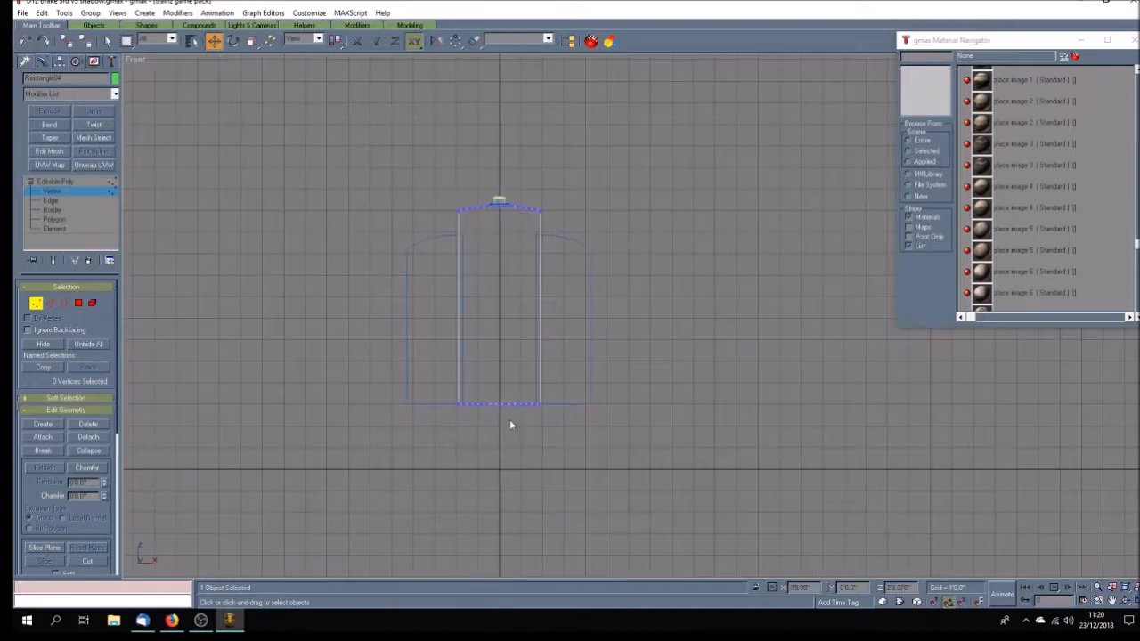
click(90, 191)
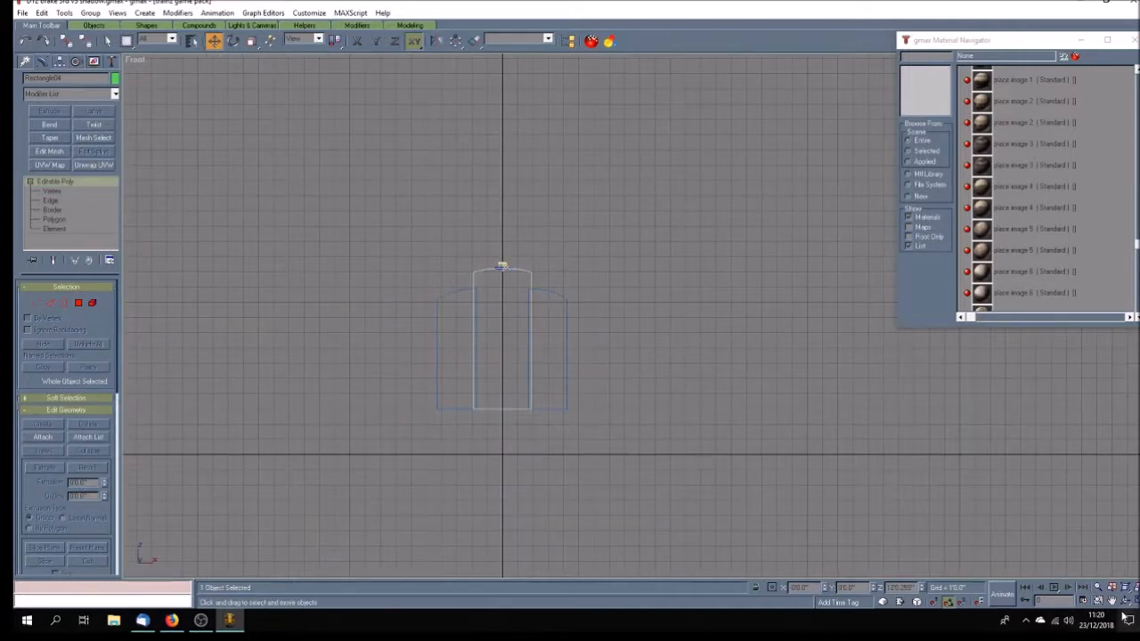
Apply Unwrap UVW to the extended central roof section and map it onto the texture's near-black patch
key(w)
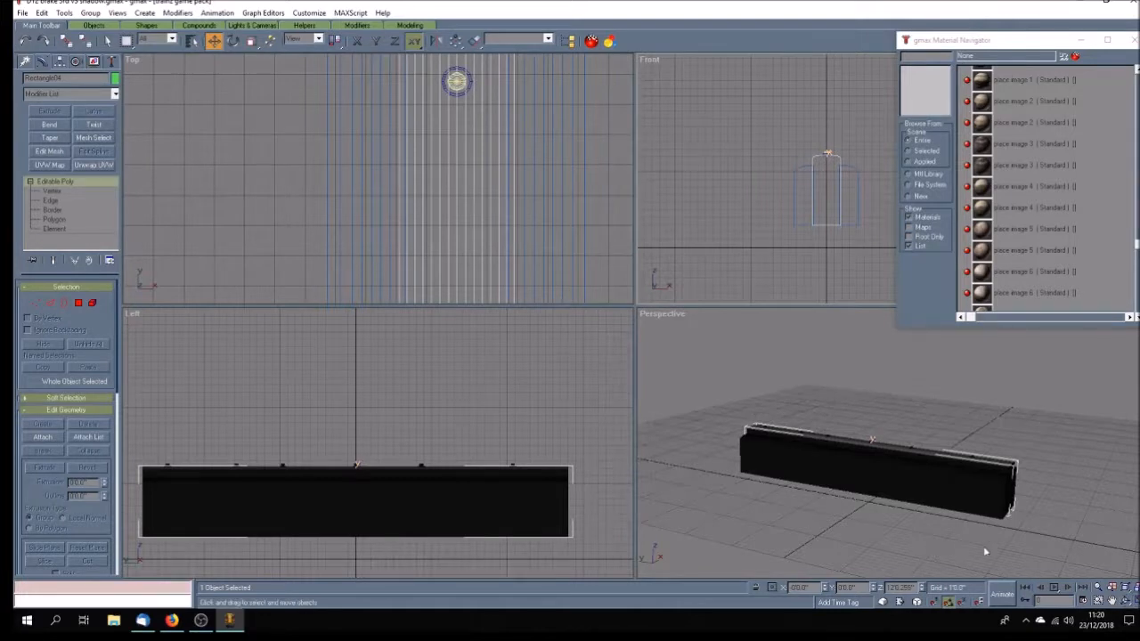
click(1112, 601)
drag(863, 456, 831, 450)
key(w)
drag(613, 341, 584, 359)
click(94, 165)
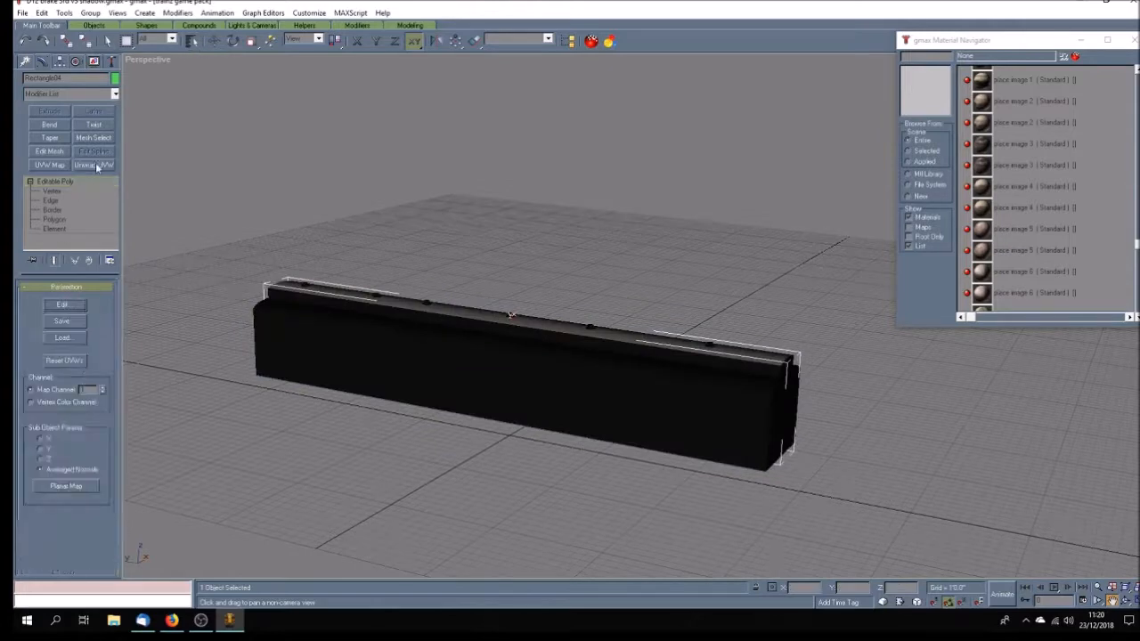
click(63, 304)
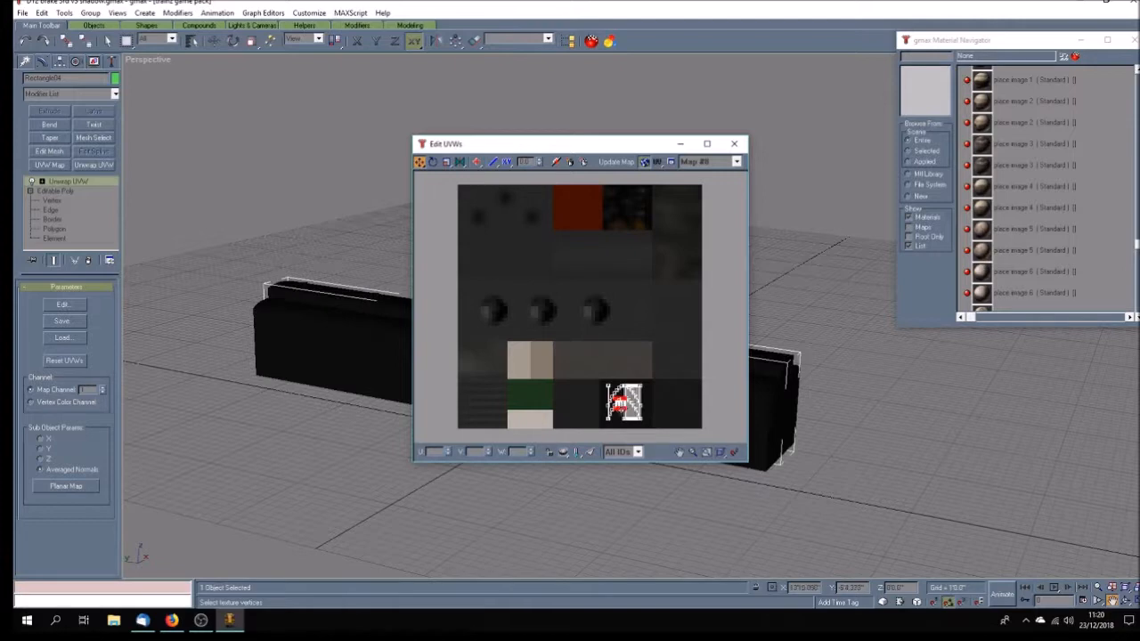
click(734, 144)
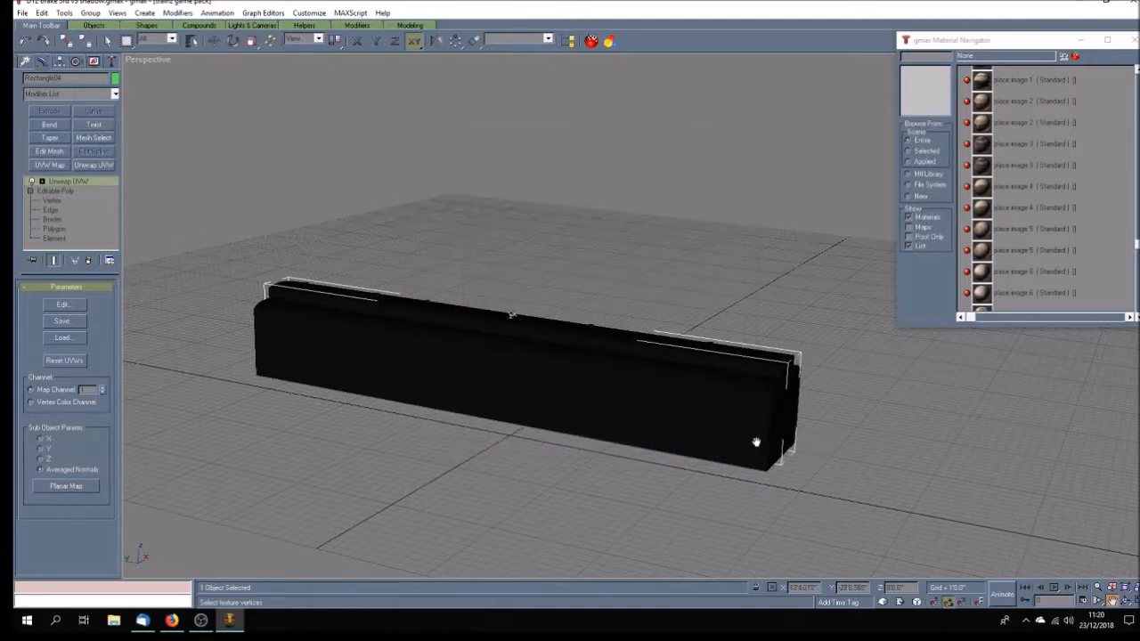
Inspect the shadow model in wireframe and shaded display, and save the file
scroll(555, 425, down, 3)
scroll(557, 424, up, 6)
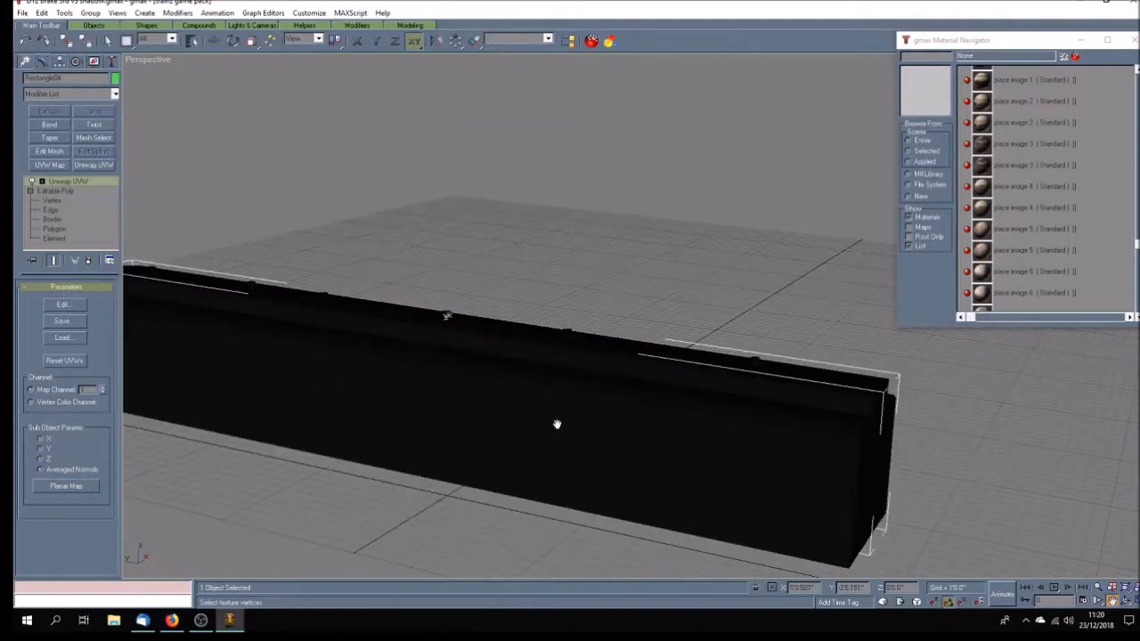
scroll(557, 424, down, 4)
scroll(556, 424, up, 2)
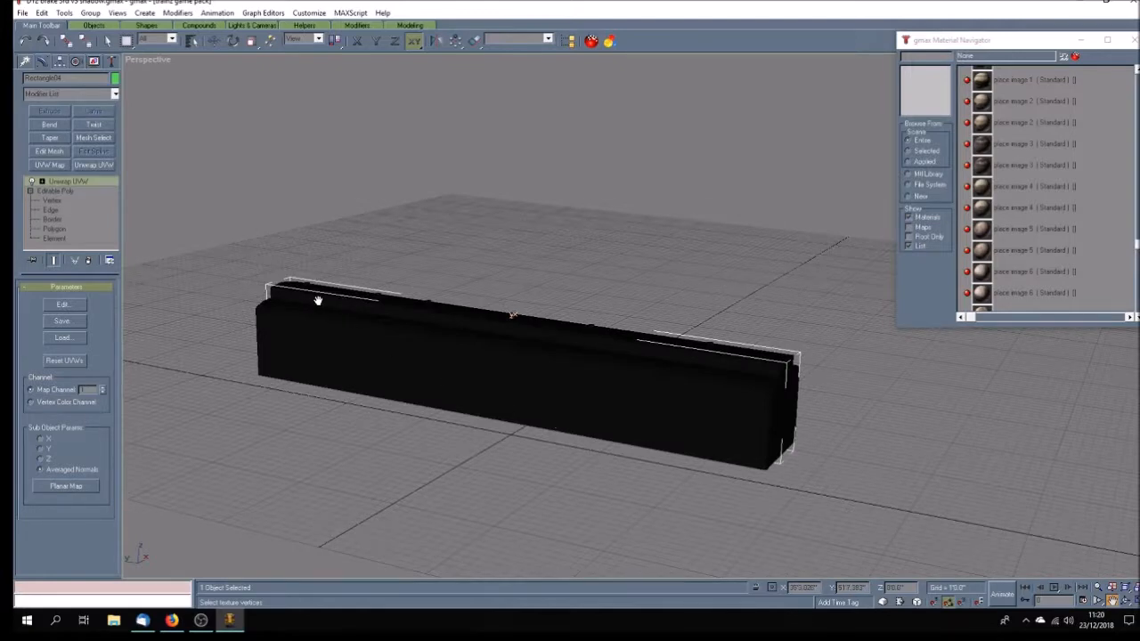
key(F3)
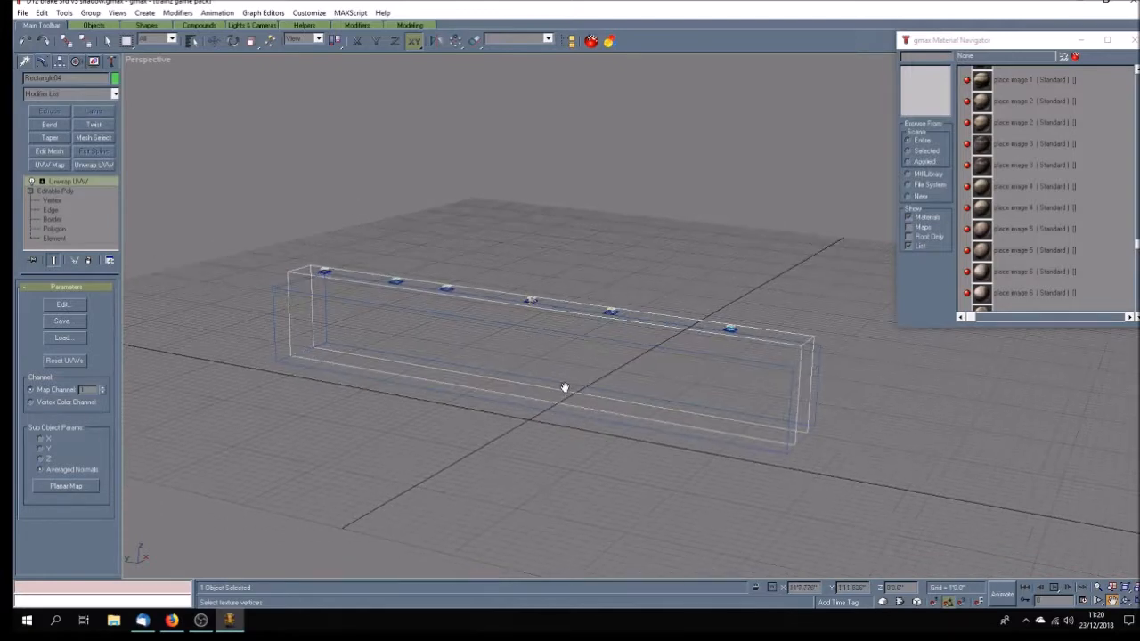
key(F3)
click(22, 14)
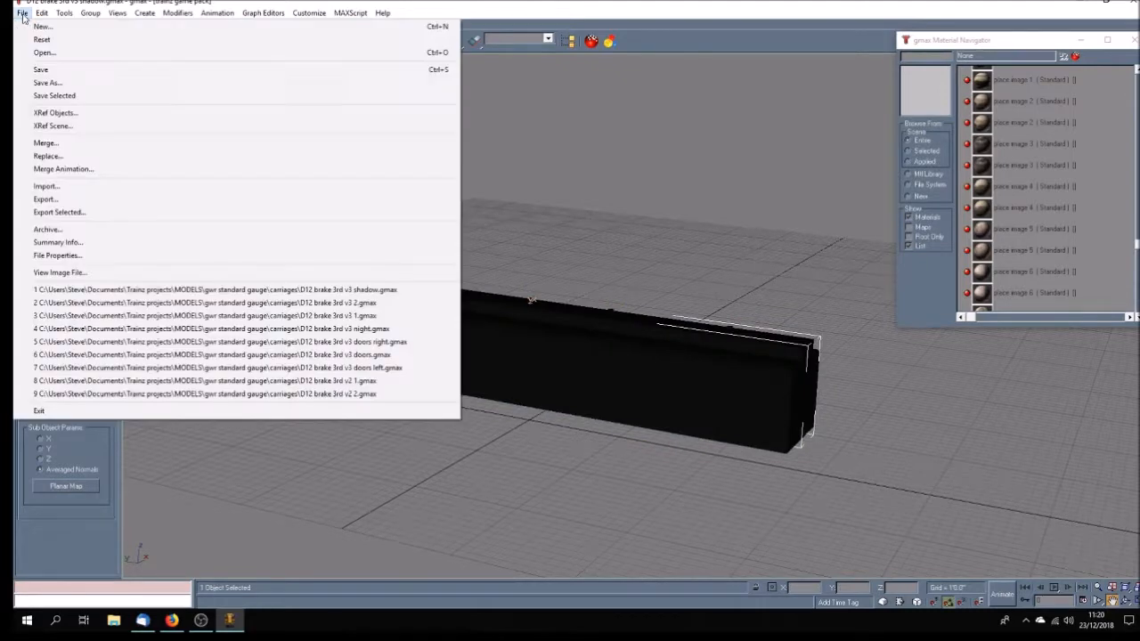
click(35, 70)
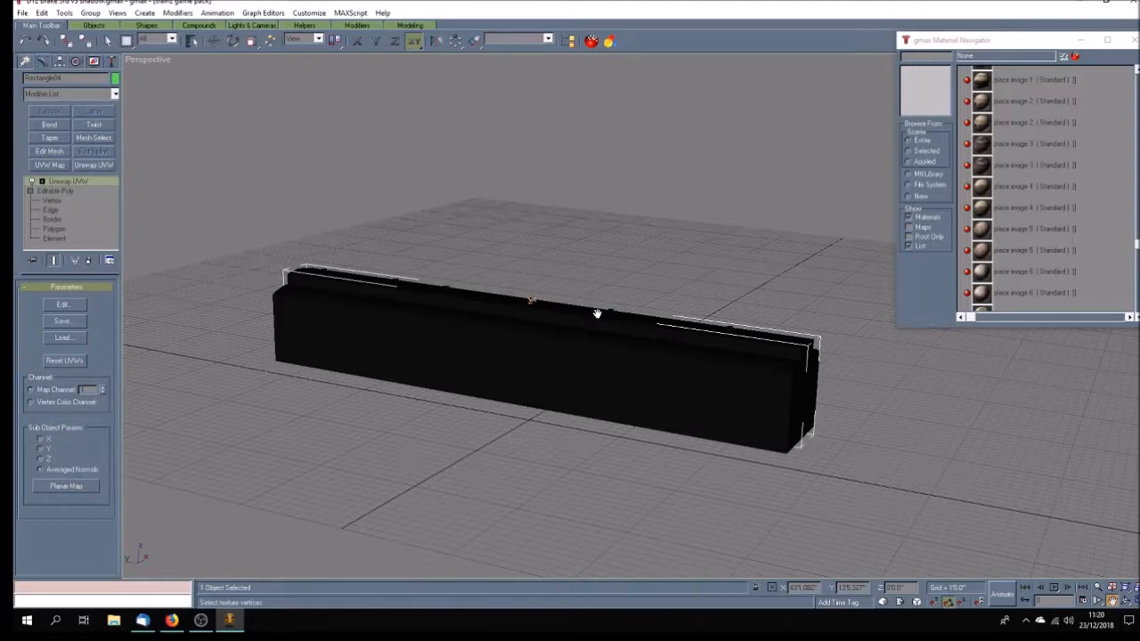
click(1125, 601)
mouse_move(586, 415)
mouse_down()
mouse_move(600, 430)
mouse_move(580, 436)
mouse_move(565, 392)
mouse_move(664, 408)
mouse_move(632, 398)
mouse_up()
mouse_move(683, 431)
mouse_down()
mouse_move(555, 438)
mouse_move(584, 429)
mouse_move(578, 410)
mouse_move(580, 427)
mouse_up()
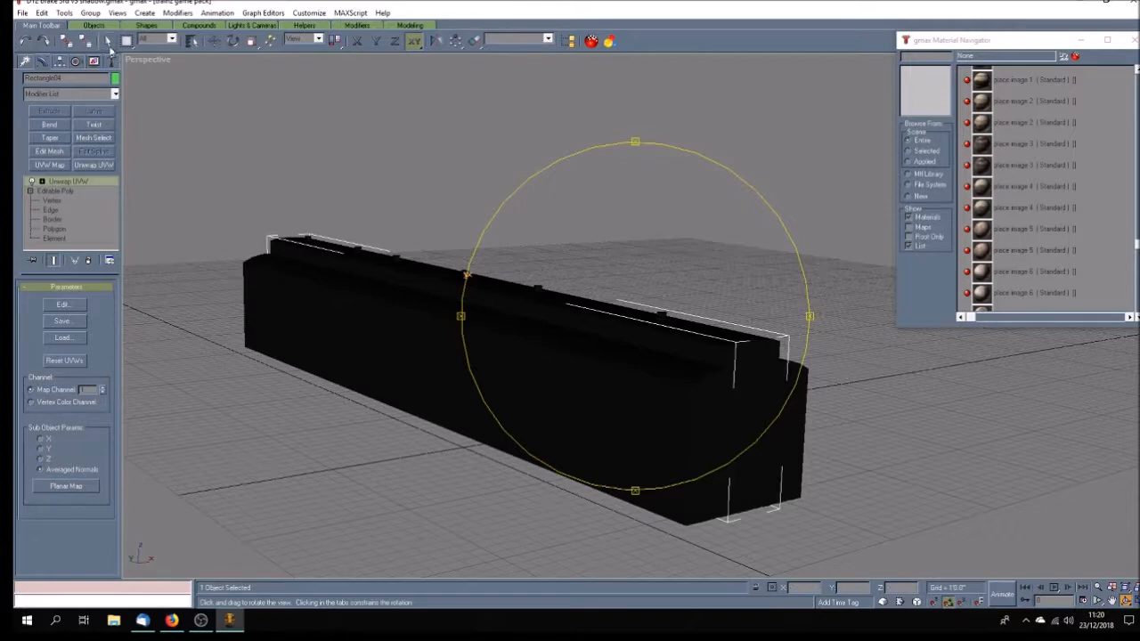
Review the D12 brake 3rd gmax files in the carriages folder, through to the v3 shadow file, without opening any
click(22, 13)
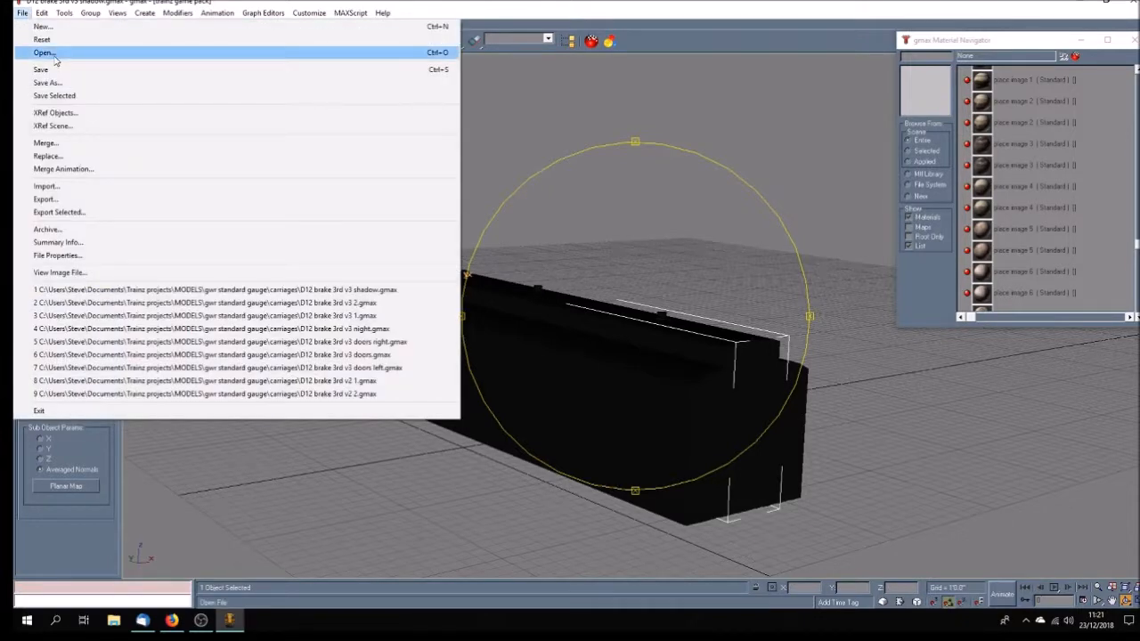
click(45, 53)
drag(253, 94, 252, 105)
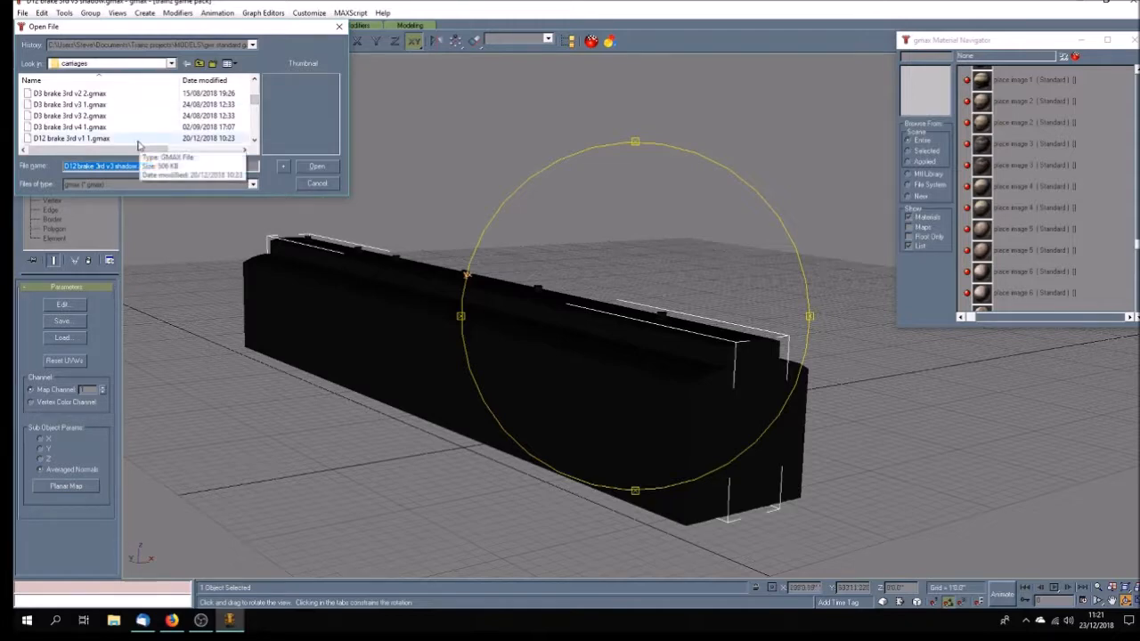
click(254, 141)
click(254, 141)
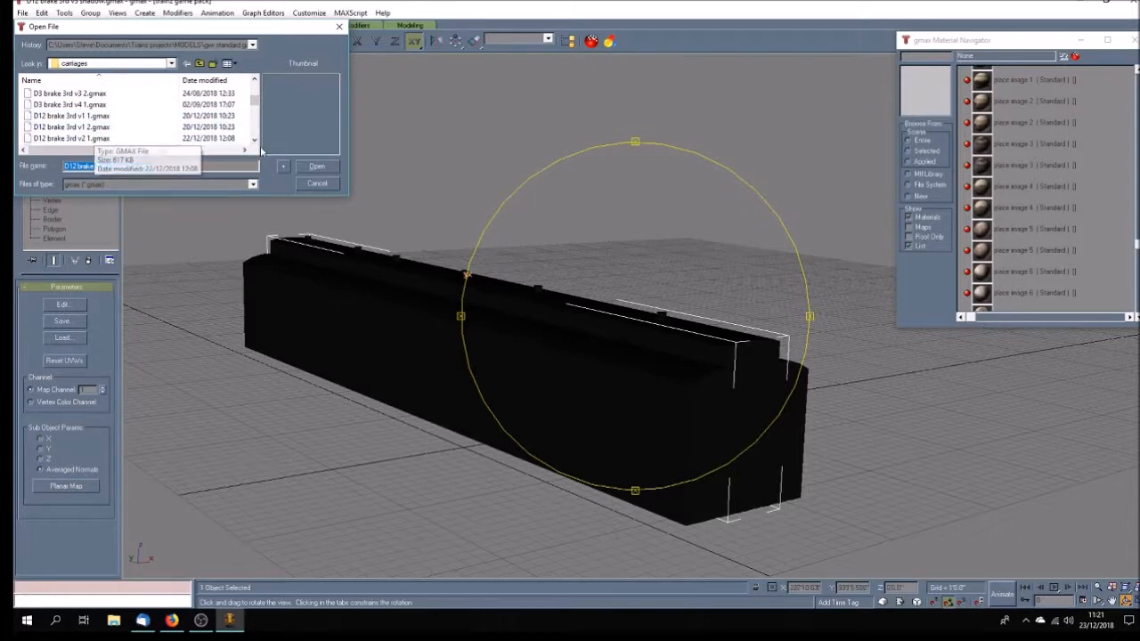
click(254, 141)
click(254, 141)
click(254, 141)
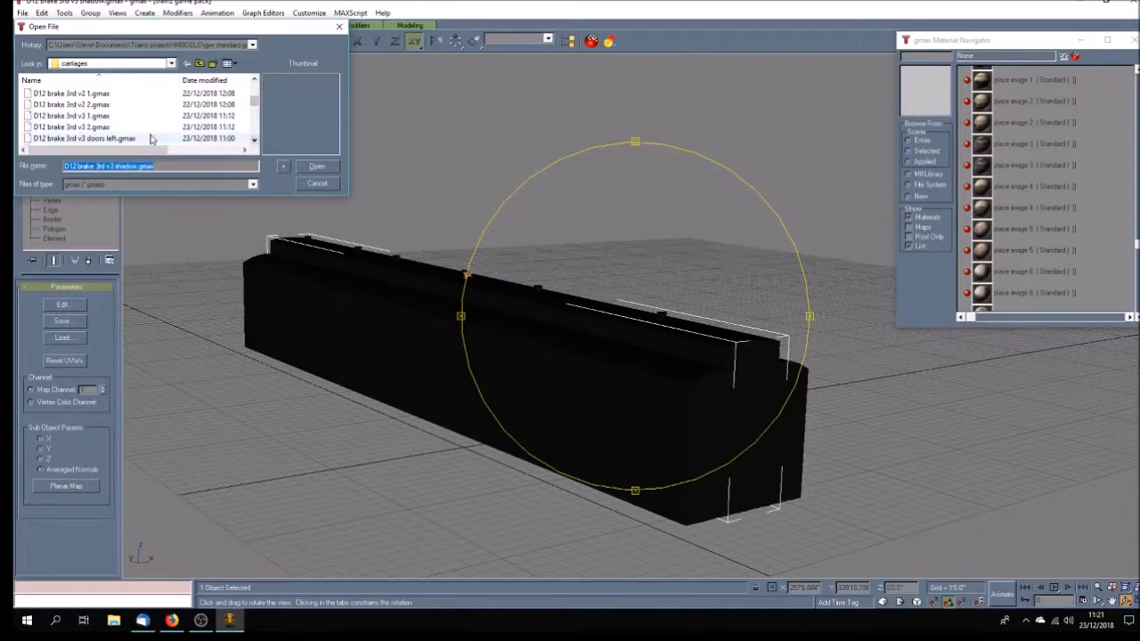
click(254, 140)
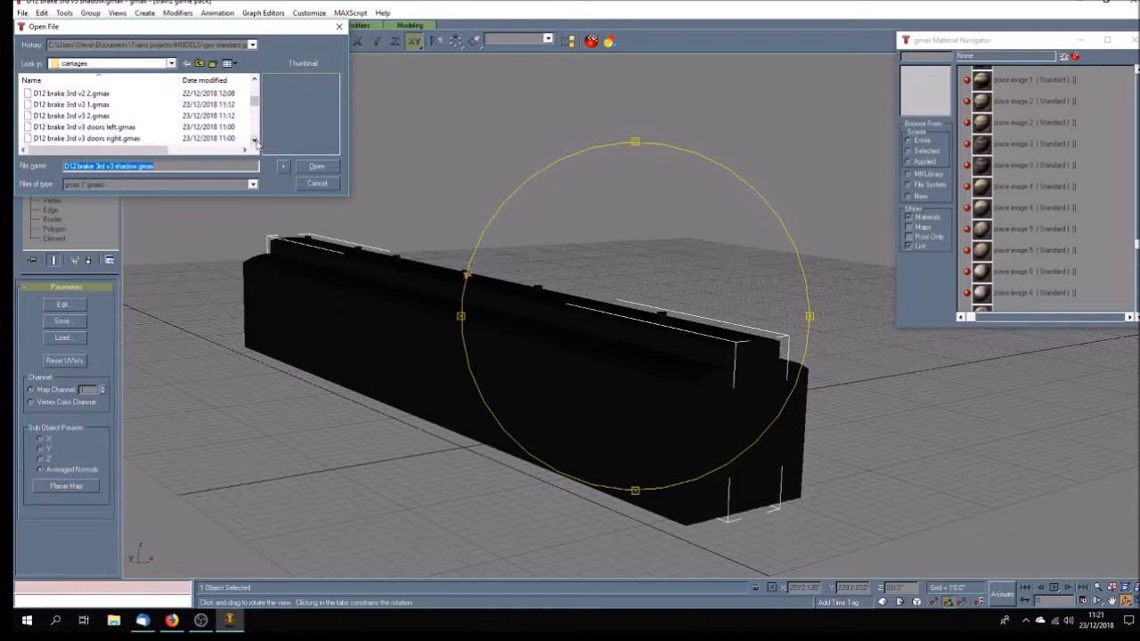
scroll(89, 125, down, 2)
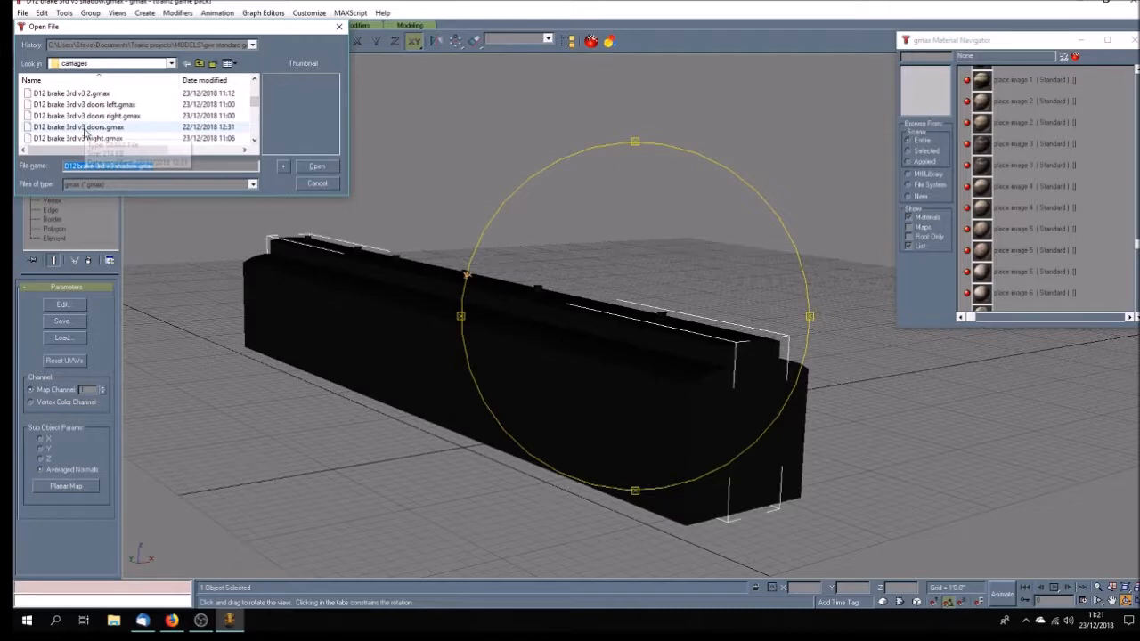
click(253, 140)
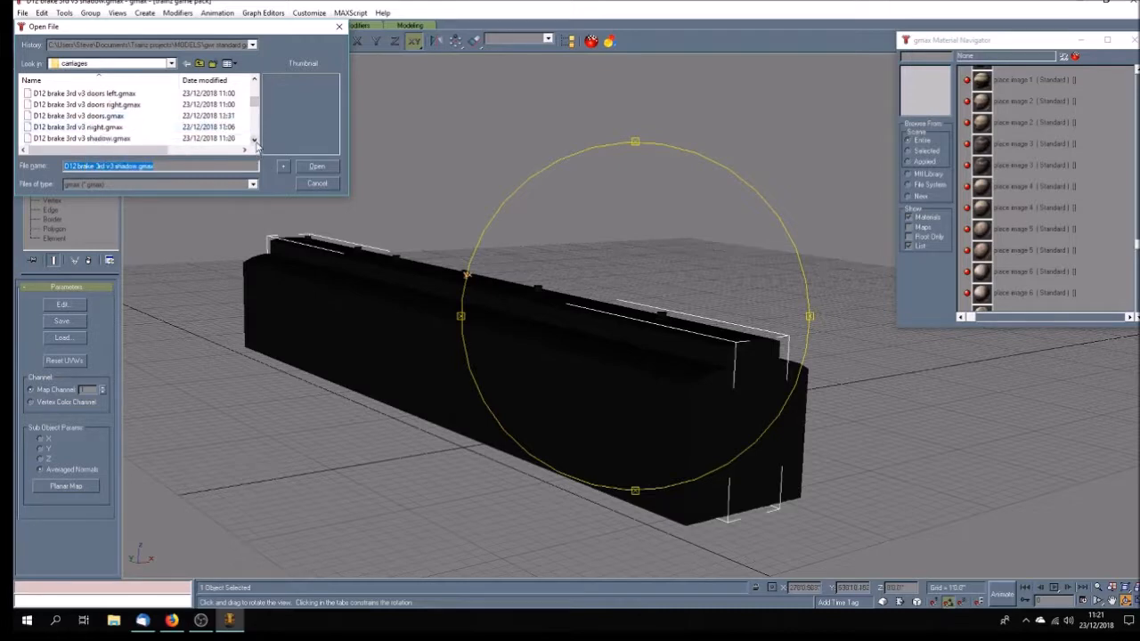
scroll(143, 133, down, 1)
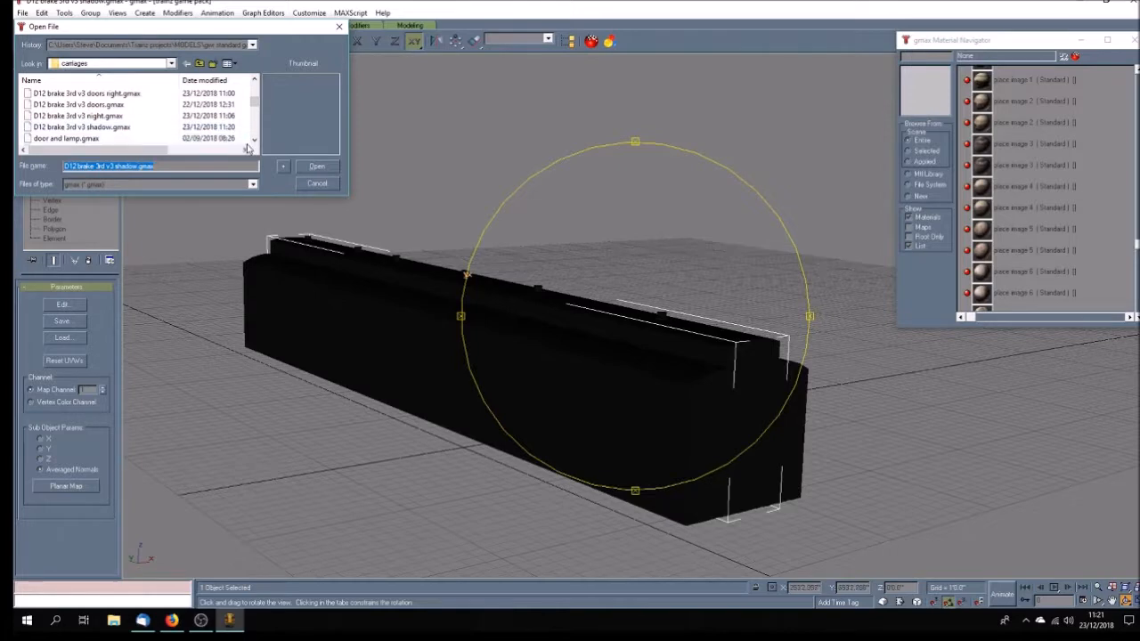
click(317, 183)
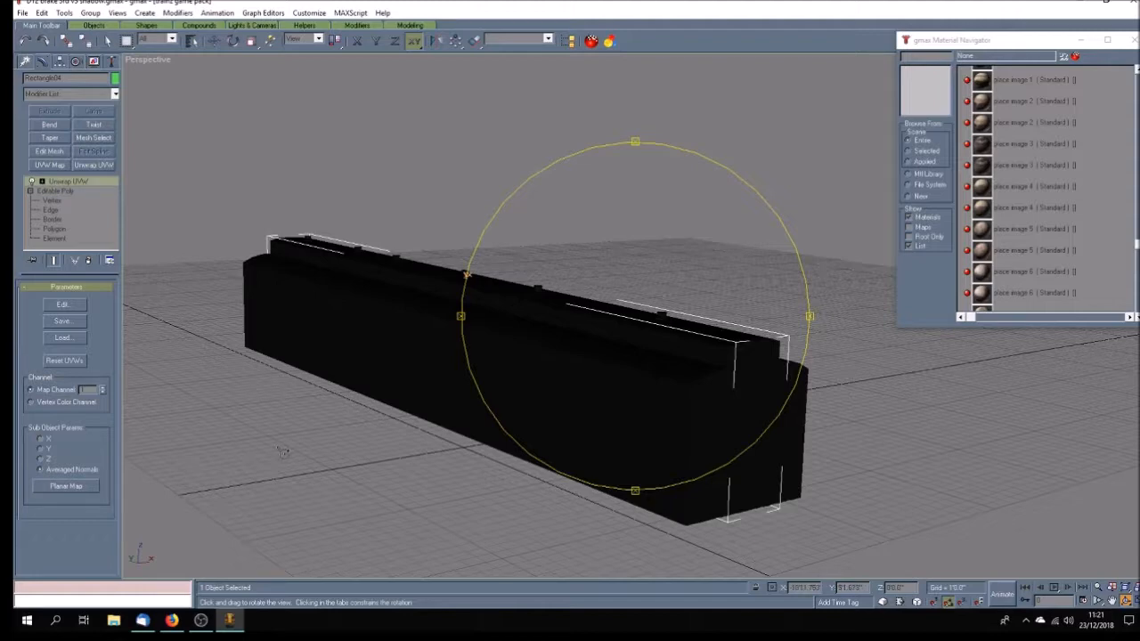
Open the Models List workbook in Excel and insert two blank rows at row 302, below the last carriage entry
click(1080, 5)
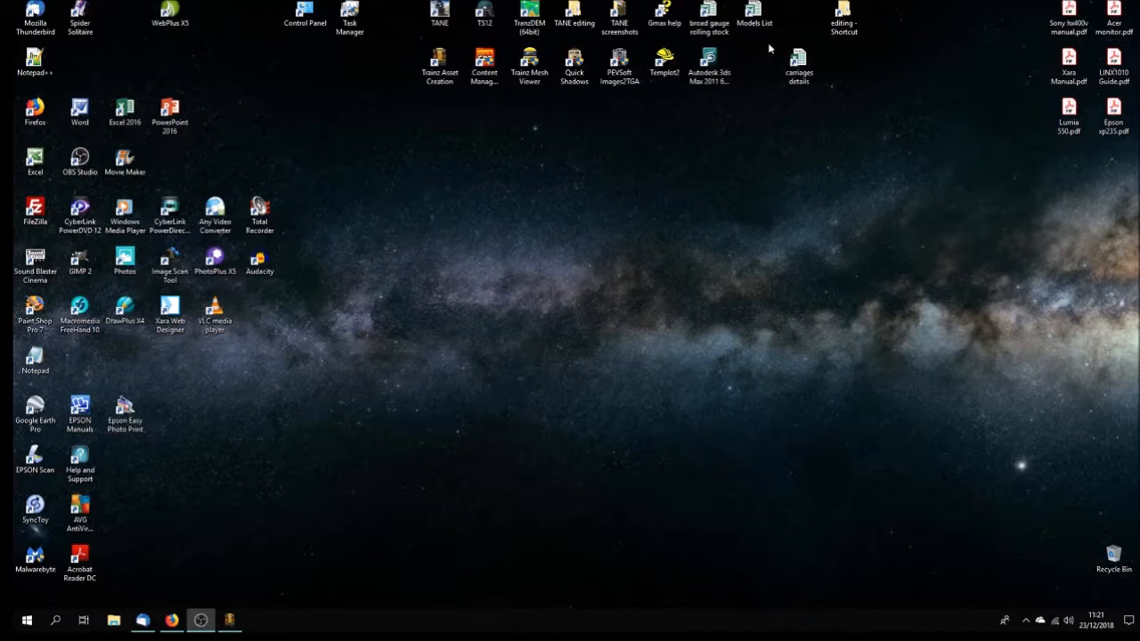
double_click(763, 18)
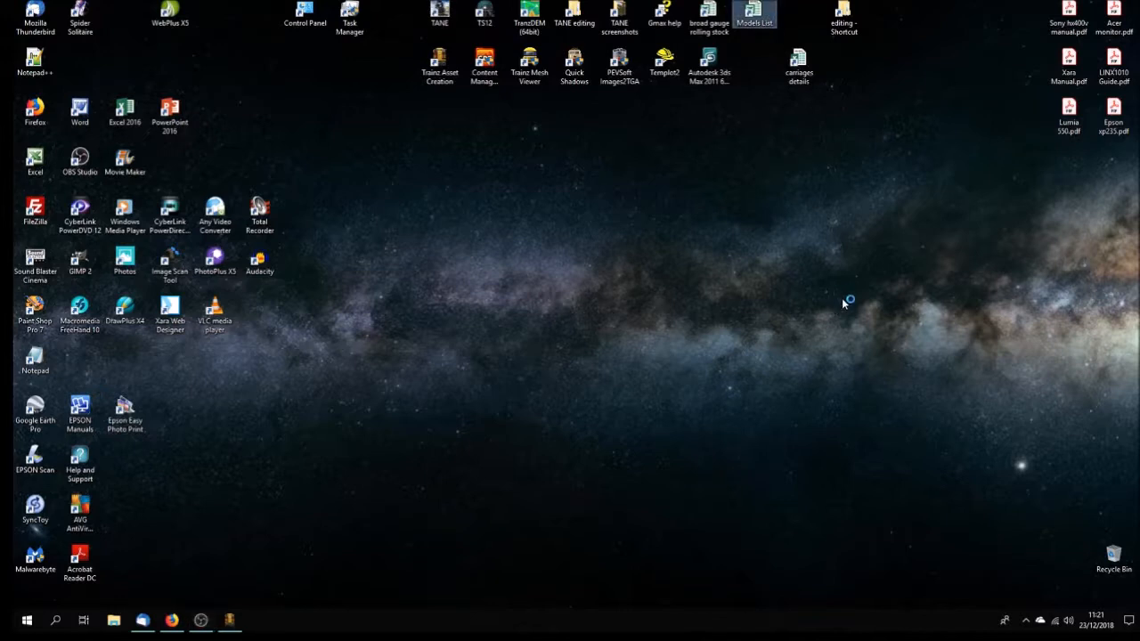
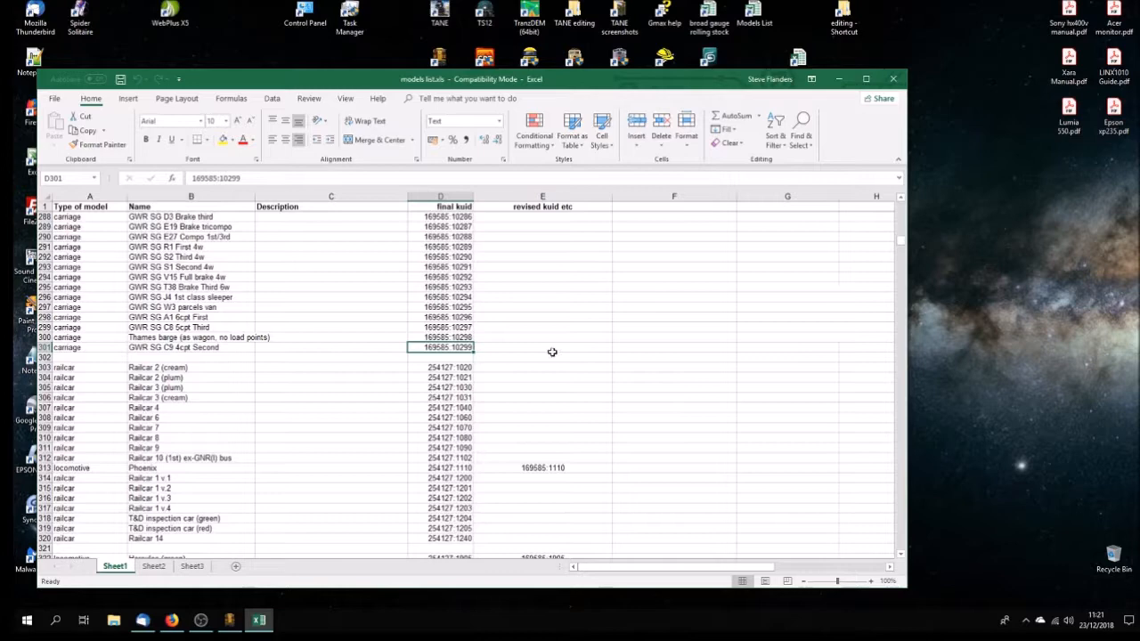
click(44, 358)
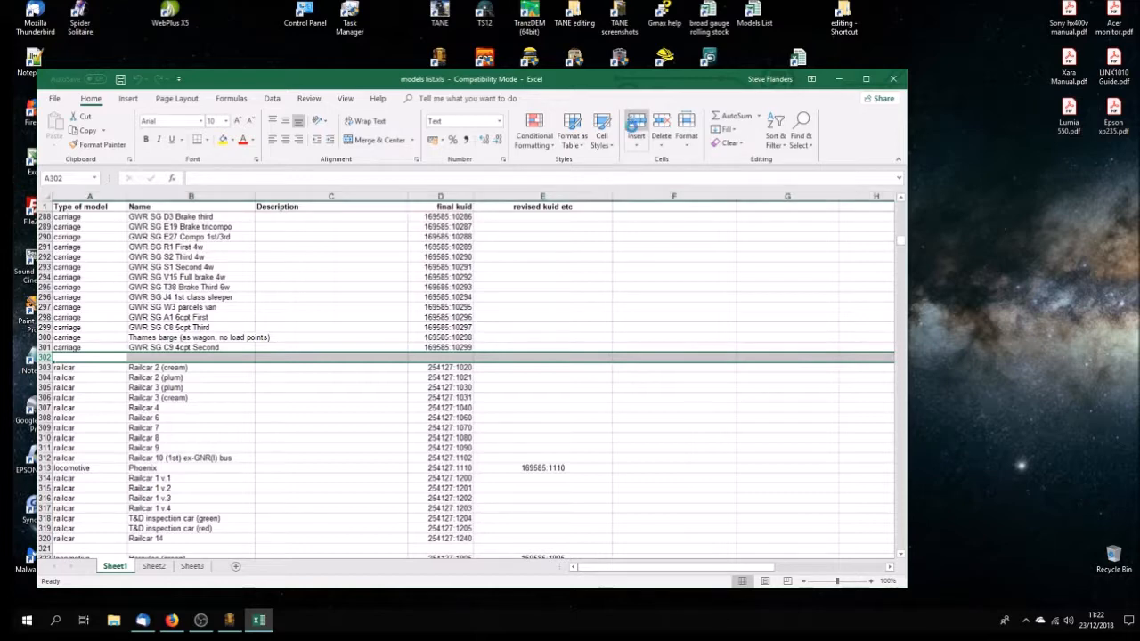
click(636, 129)
click(637, 129)
Fill row 302 with type carriage, name "GWR SG D12 3cpt Brake" and final kuid 169585:10300
click(93, 359)
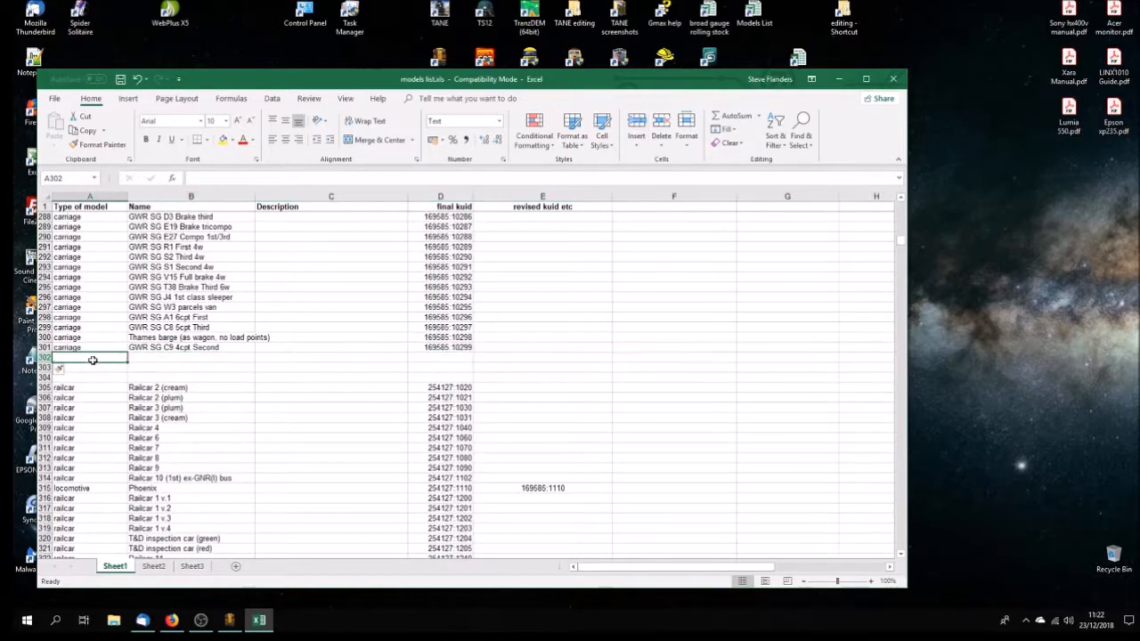
text(carriage)
click(148, 357)
text(GWR)
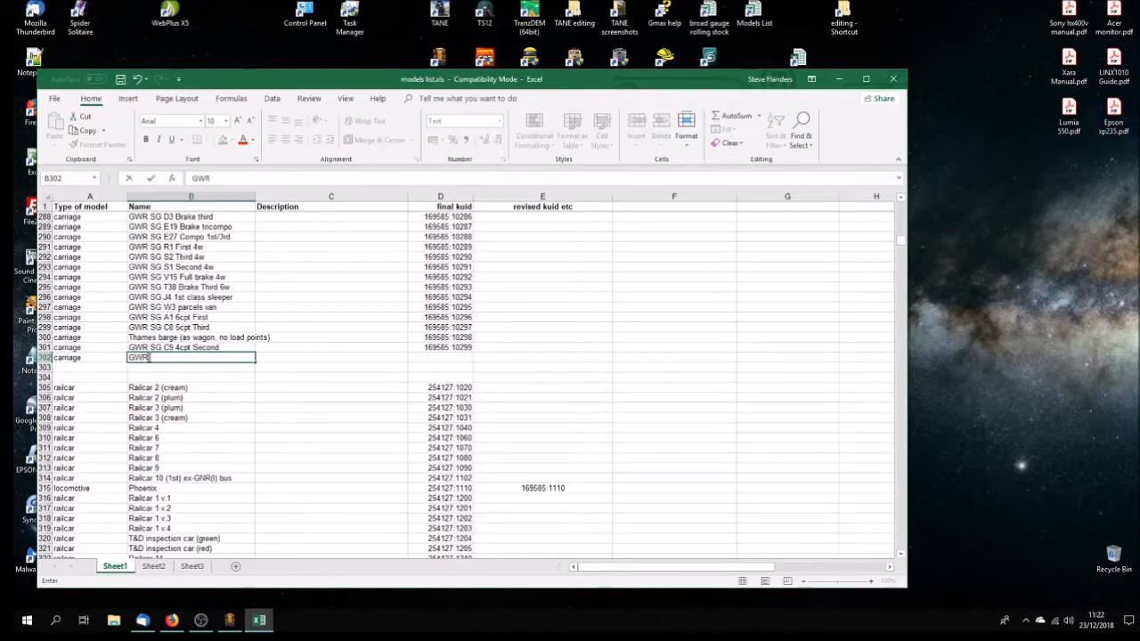
text( SG D12)
text(3cpt Brake)
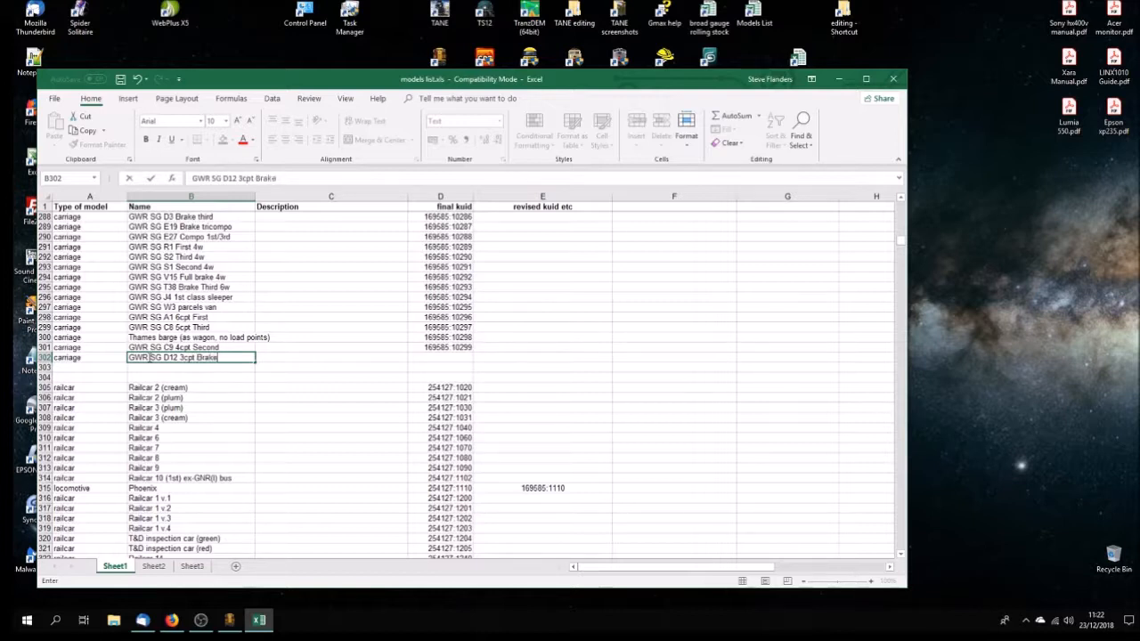
key(Tab)
key(Tab)
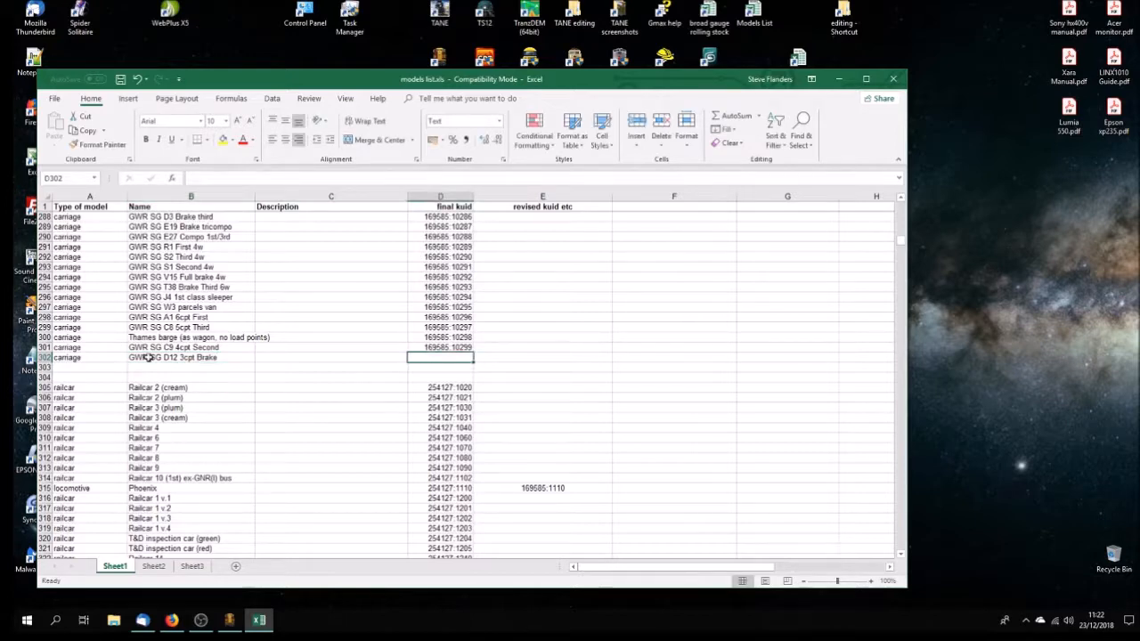
text(169585)
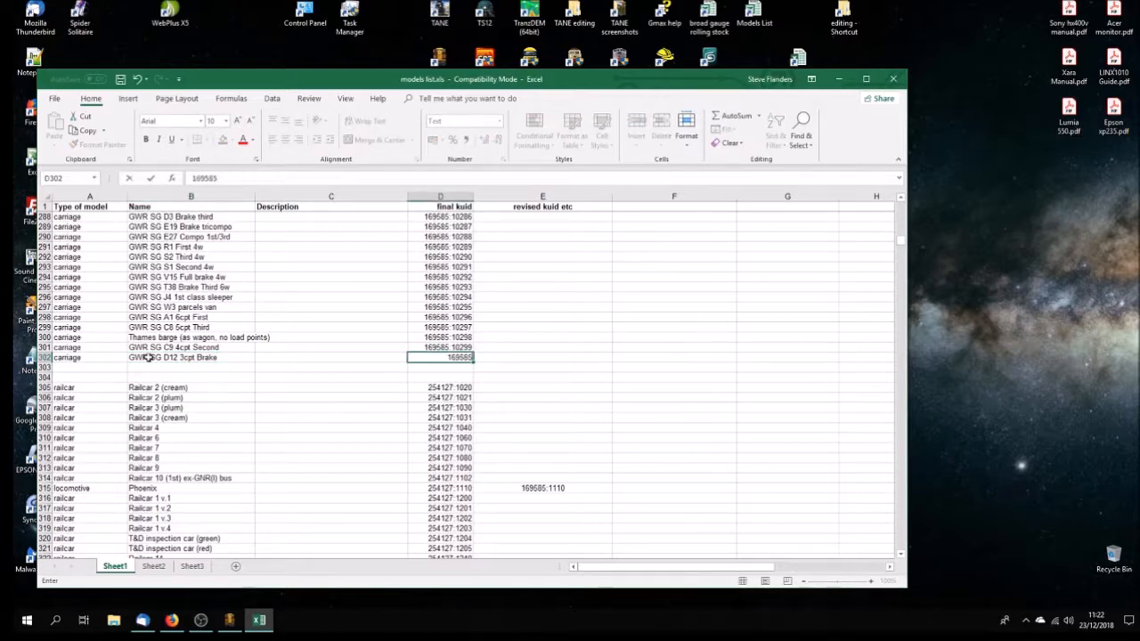
text(:10300)
Enter carriage as the type in row 303 and begin its name with "GWR SG E38"
click(69, 366)
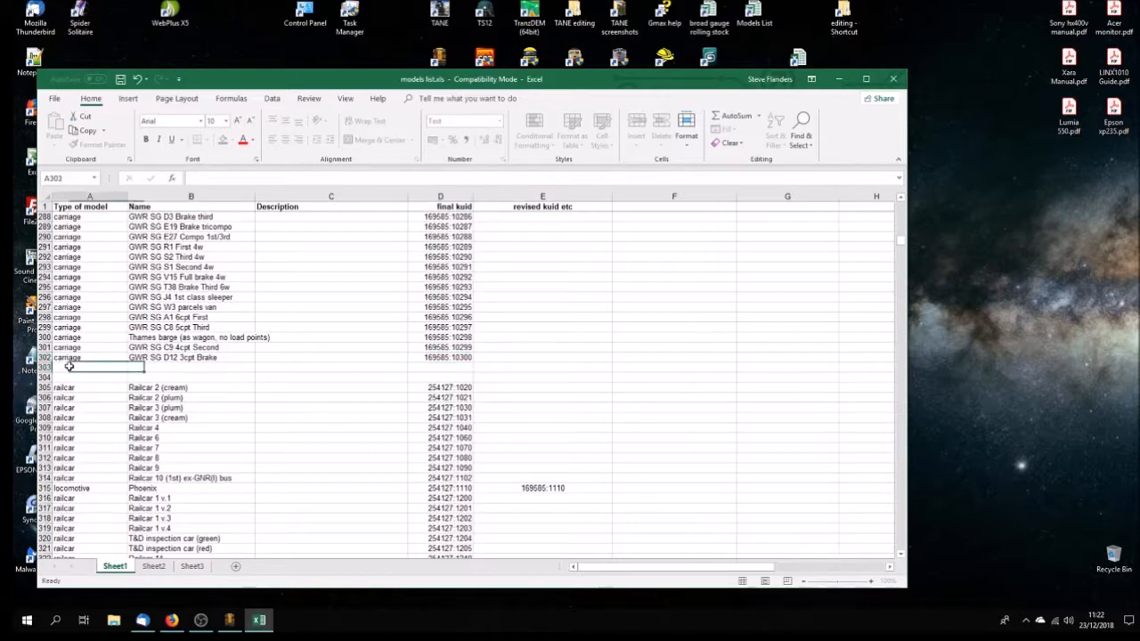
text(carriage)
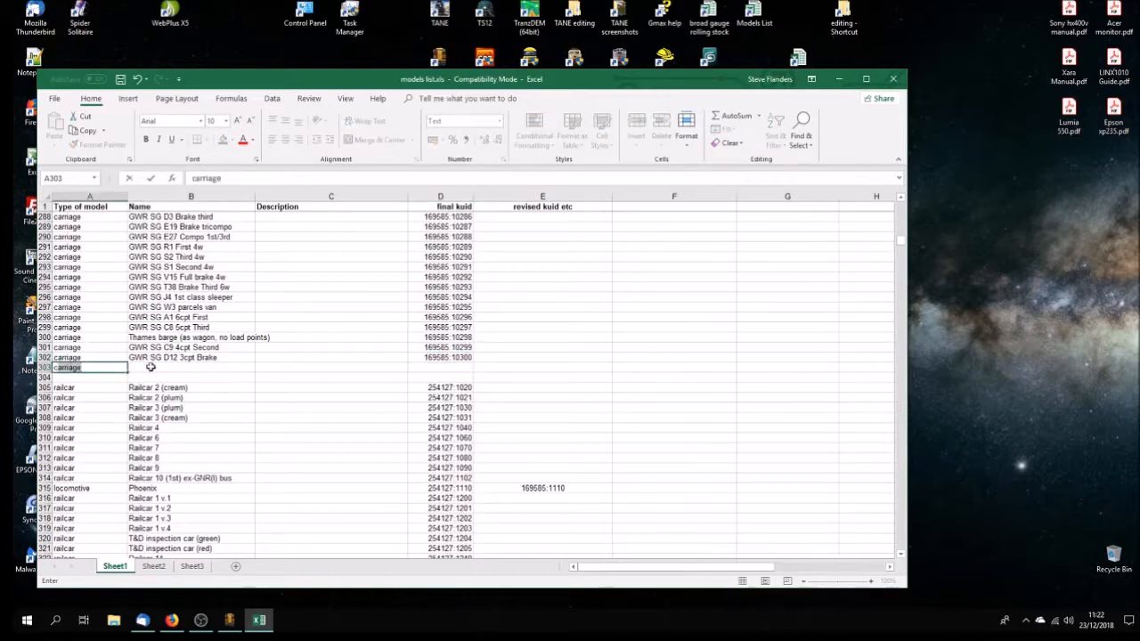
click(150, 367)
text(G)
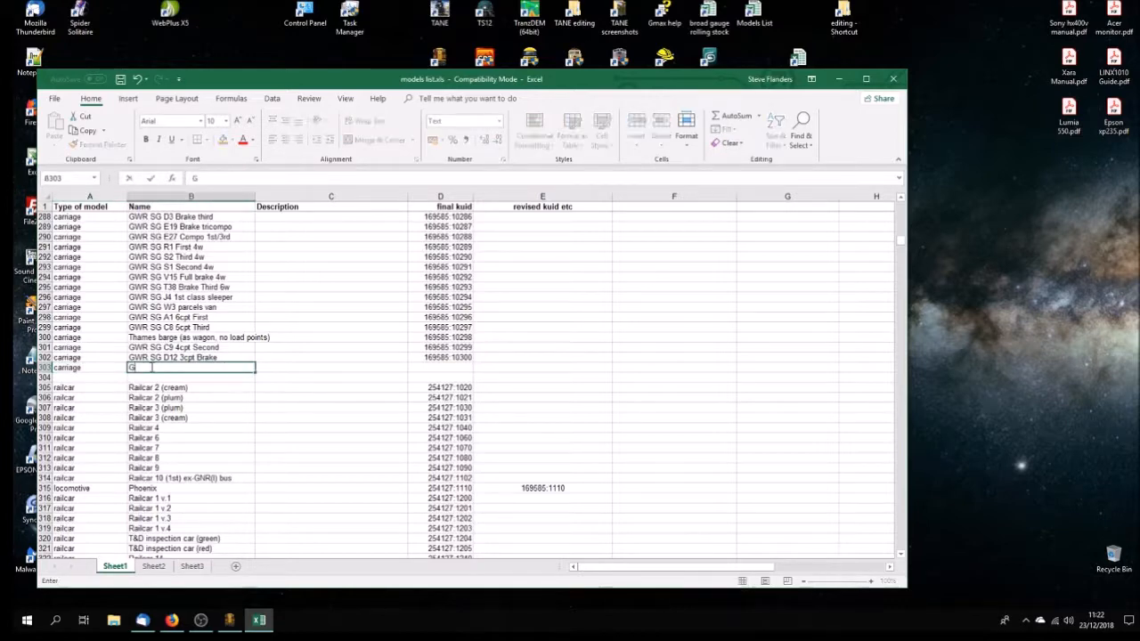
text(WR SG E38)
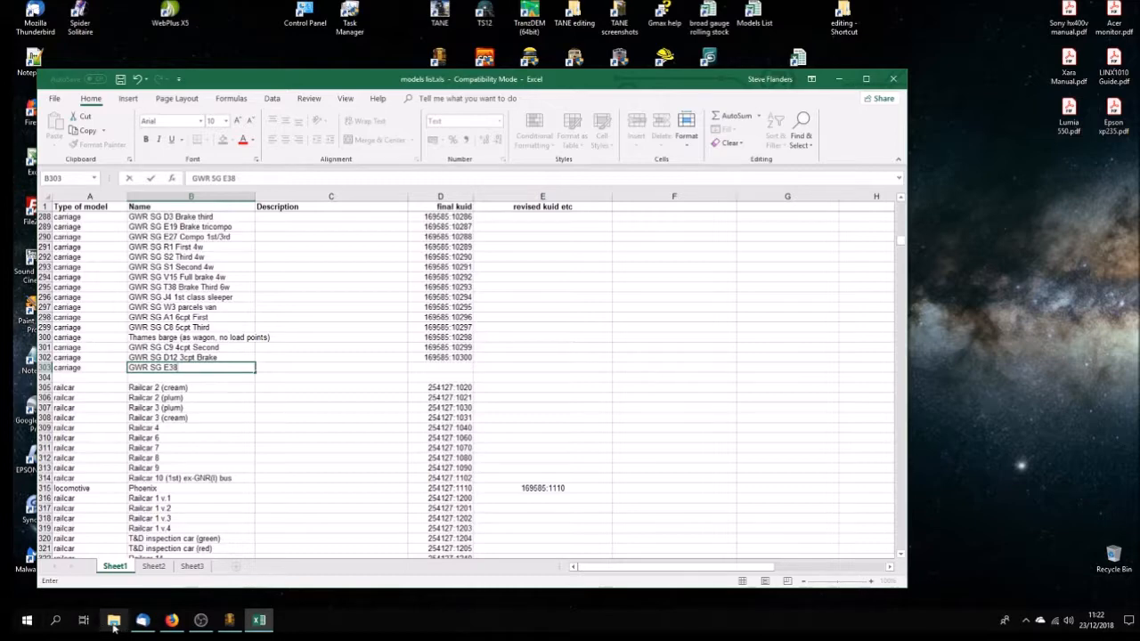
Switch to File Explorer and open the carriages folder in Documents, Trainz projects, MODELS, gwr standard gauge
click(115, 622)
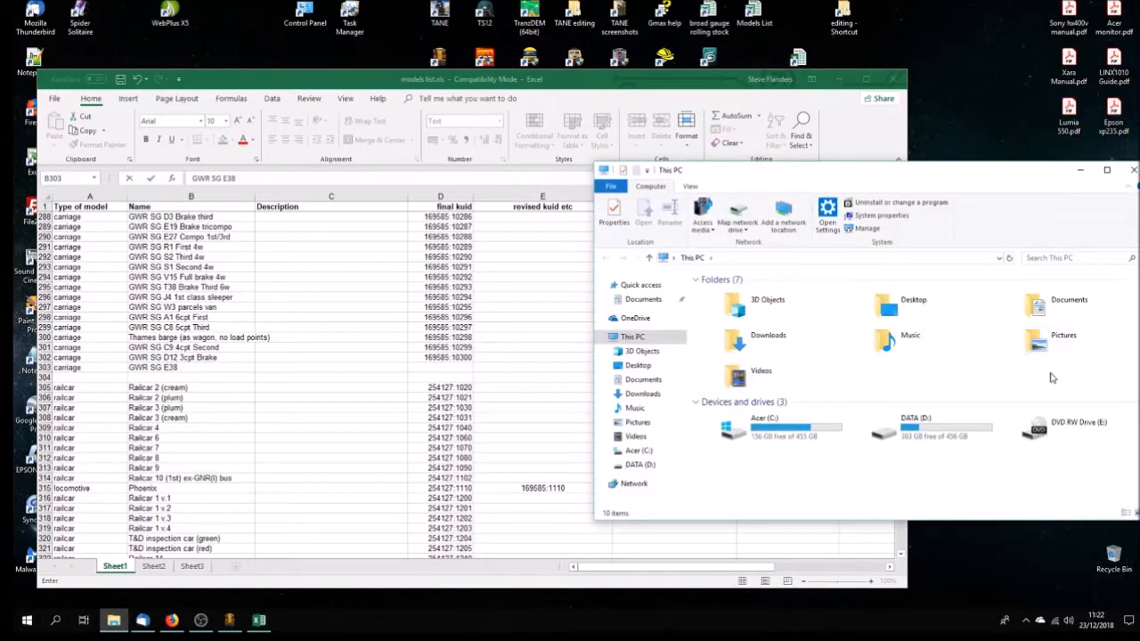
double_click(1038, 307)
click(732, 418)
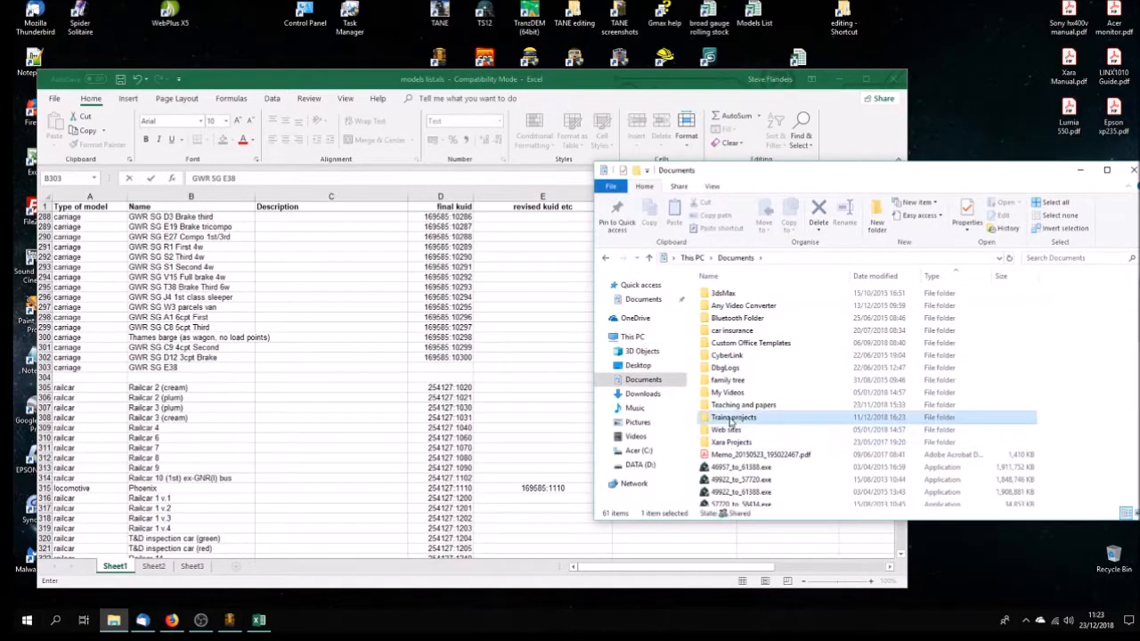
double_click(732, 419)
double_click(729, 381)
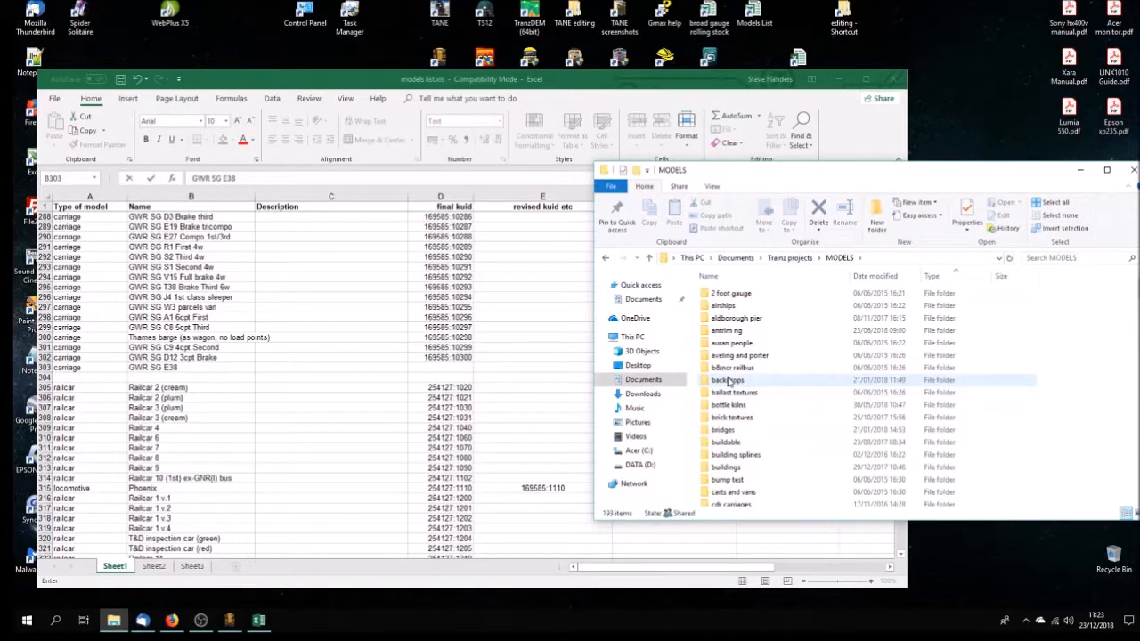
scroll(728, 381, down, 15)
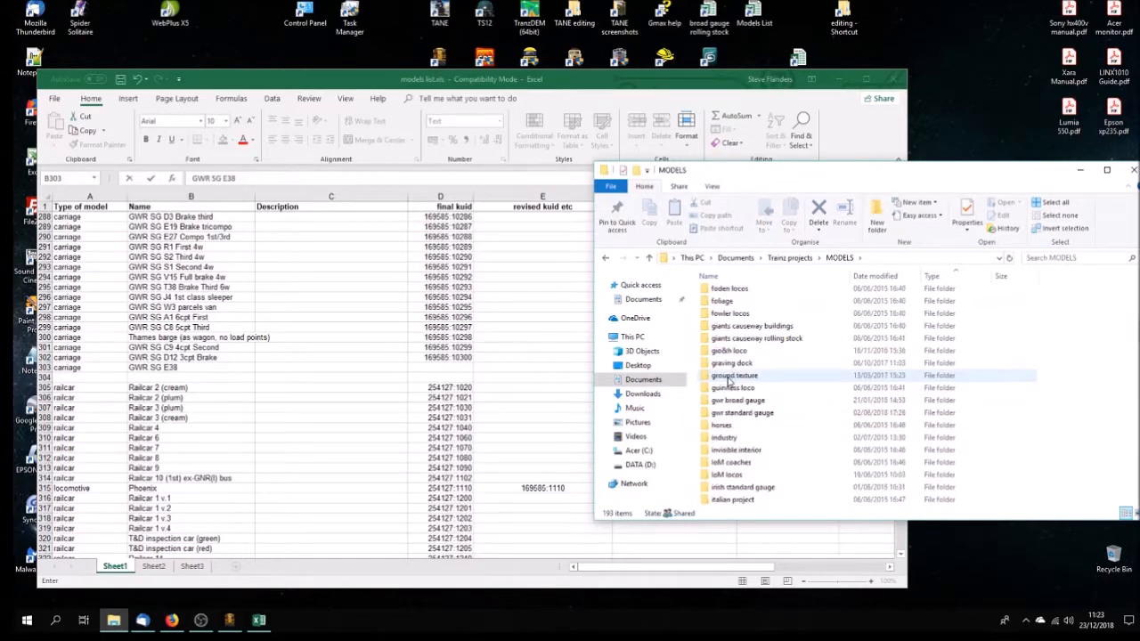
double_click(743, 414)
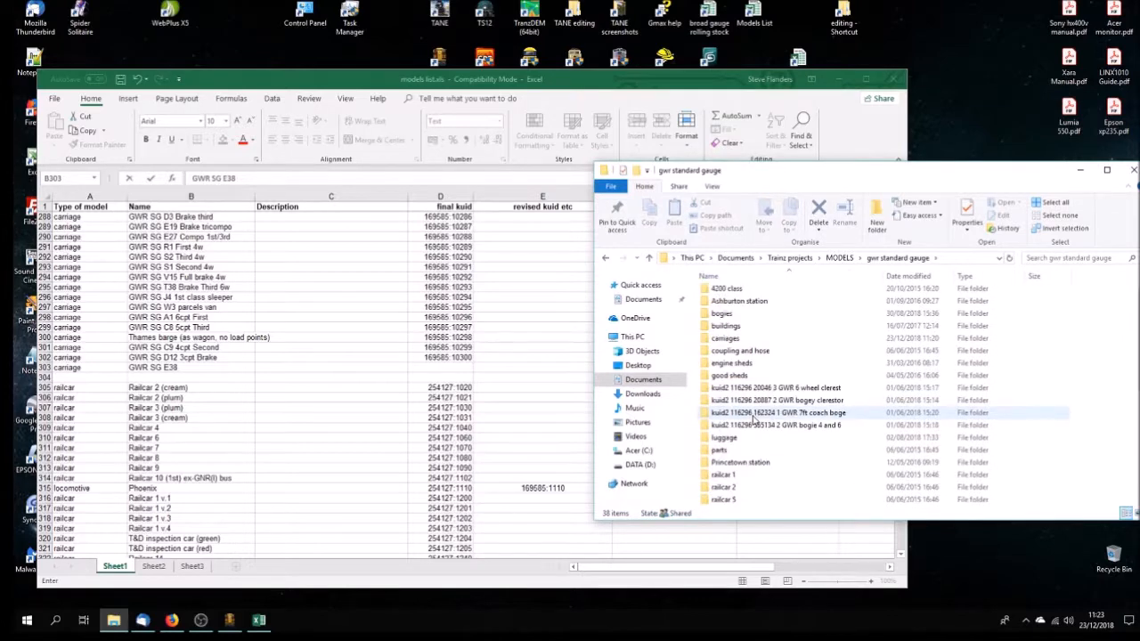
double_click(729, 338)
Find the E38 image files in the carriages folder to check the carriage's description, and return to the models list workbook
scroll(788, 360, down, 12)
scroll(789, 363, down, 10)
scroll(789, 362, down, 1)
scroll(1015, 334, down, 15)
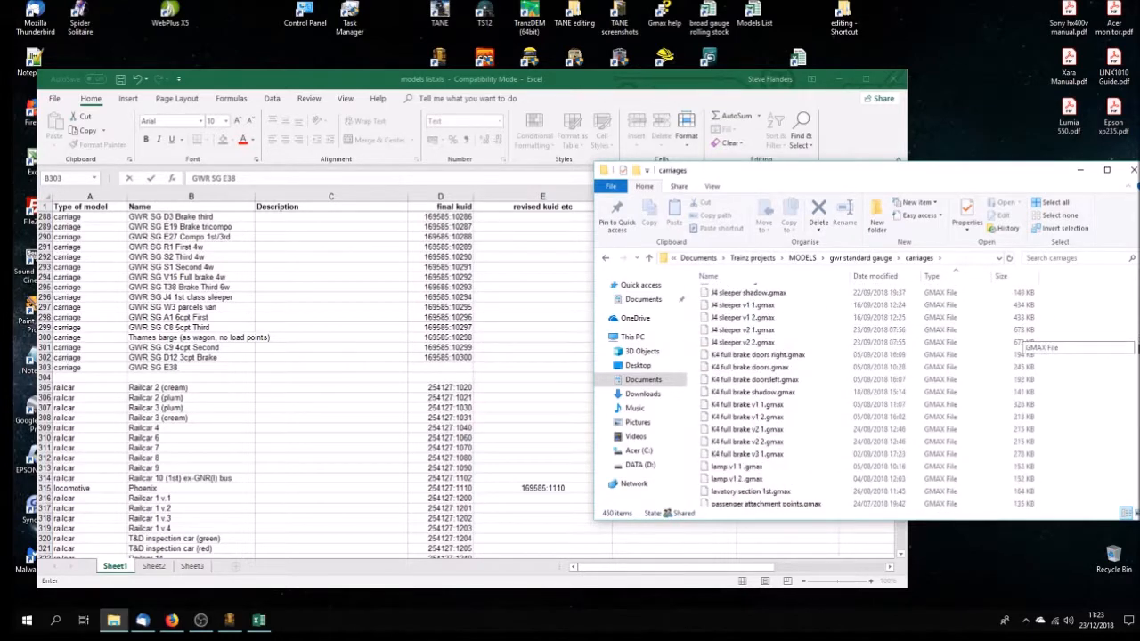
scroll(1136, 365, down, 15)
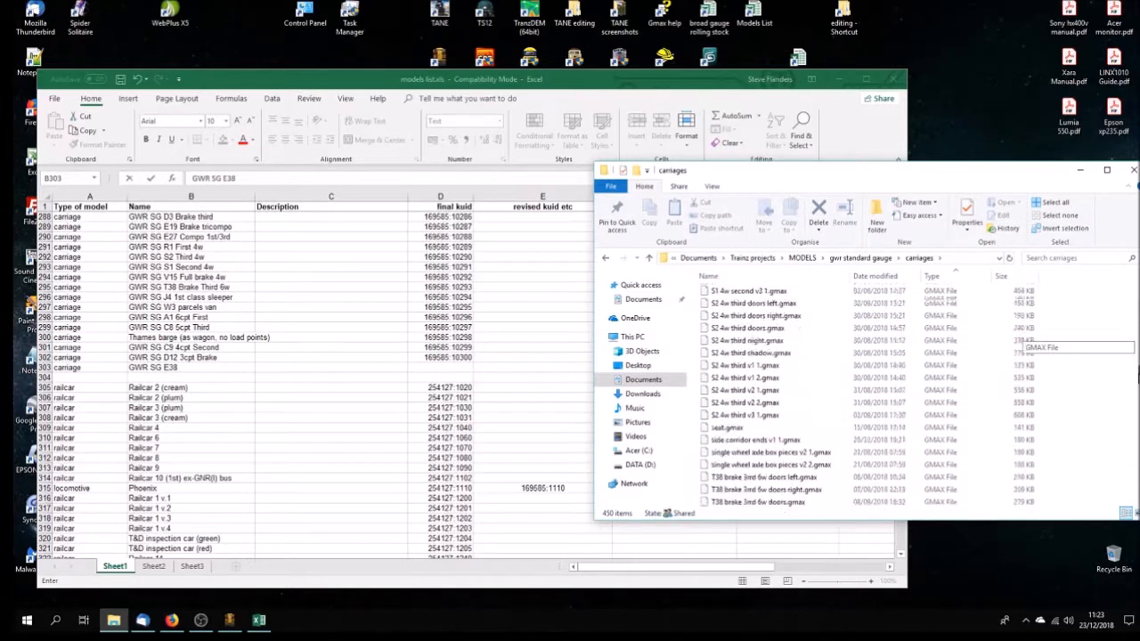
scroll(1137, 396, down, 10)
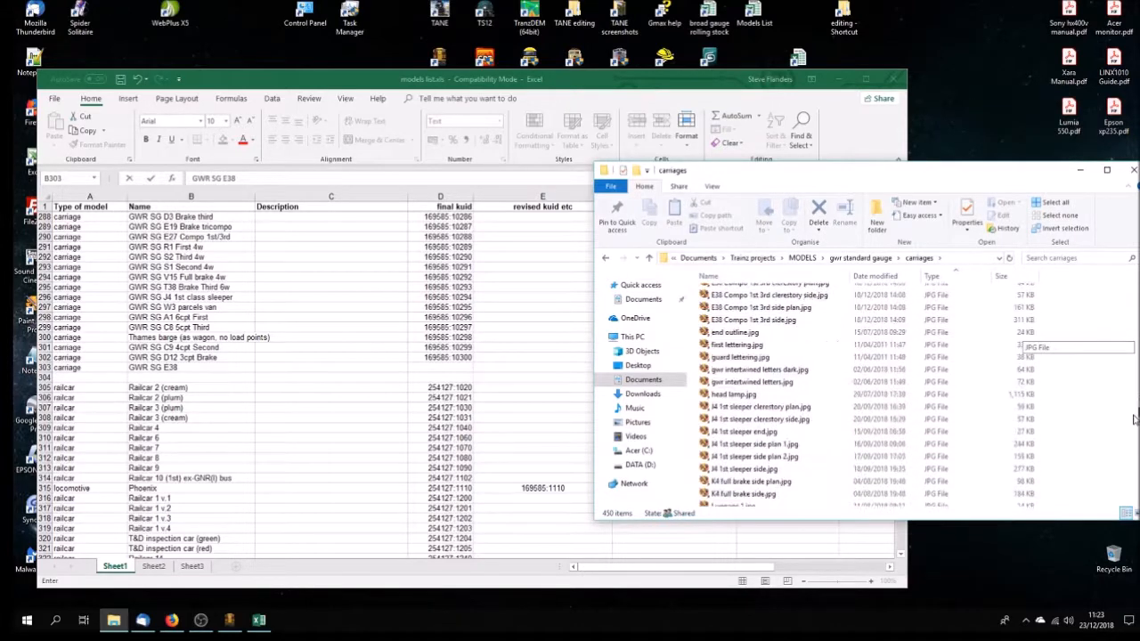
scroll(1135, 413, down, 1)
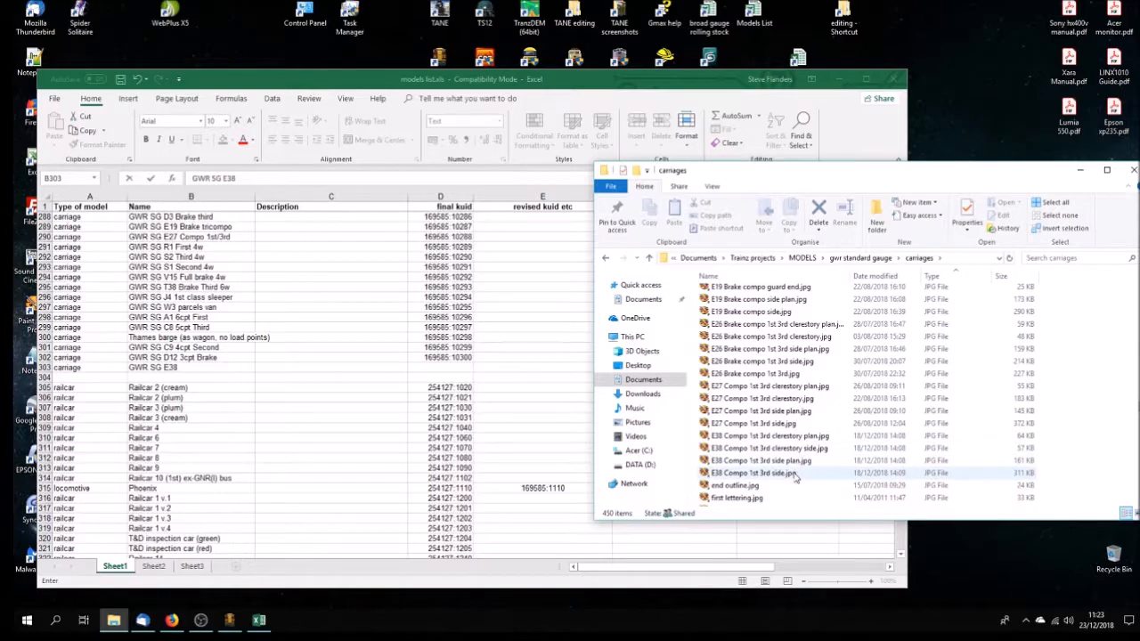
click(1080, 170)
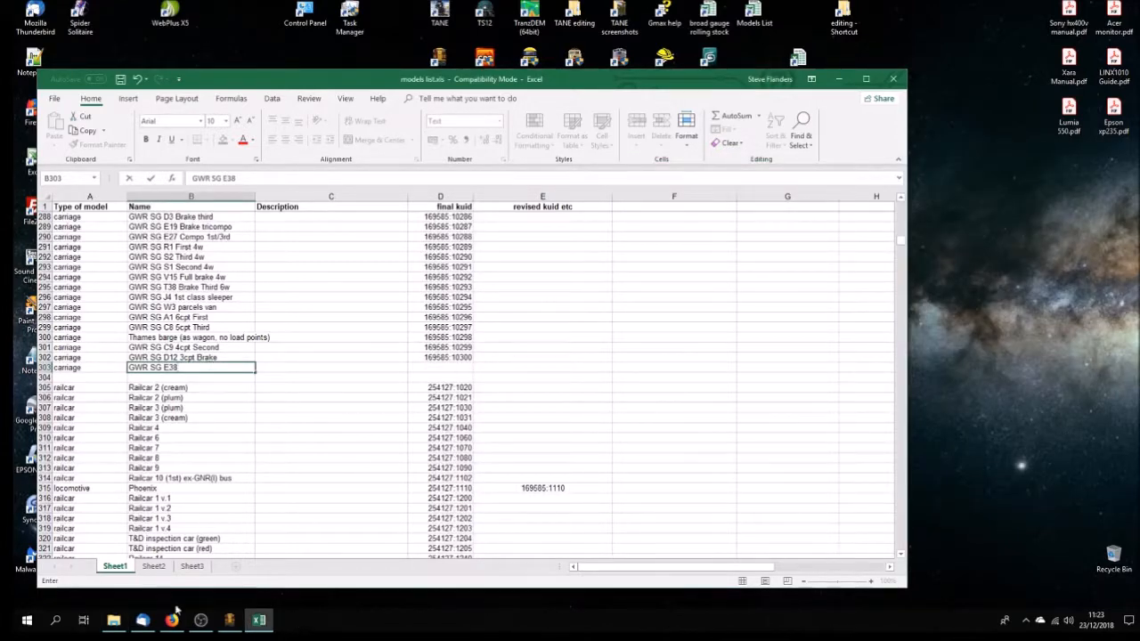
click(114, 621)
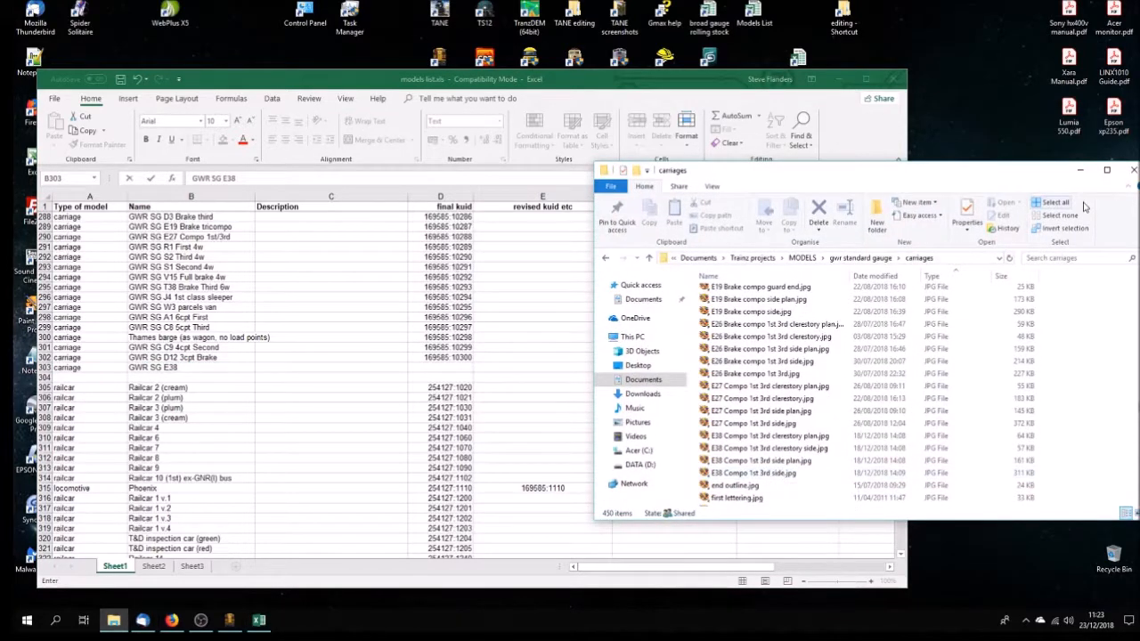
click(1081, 170)
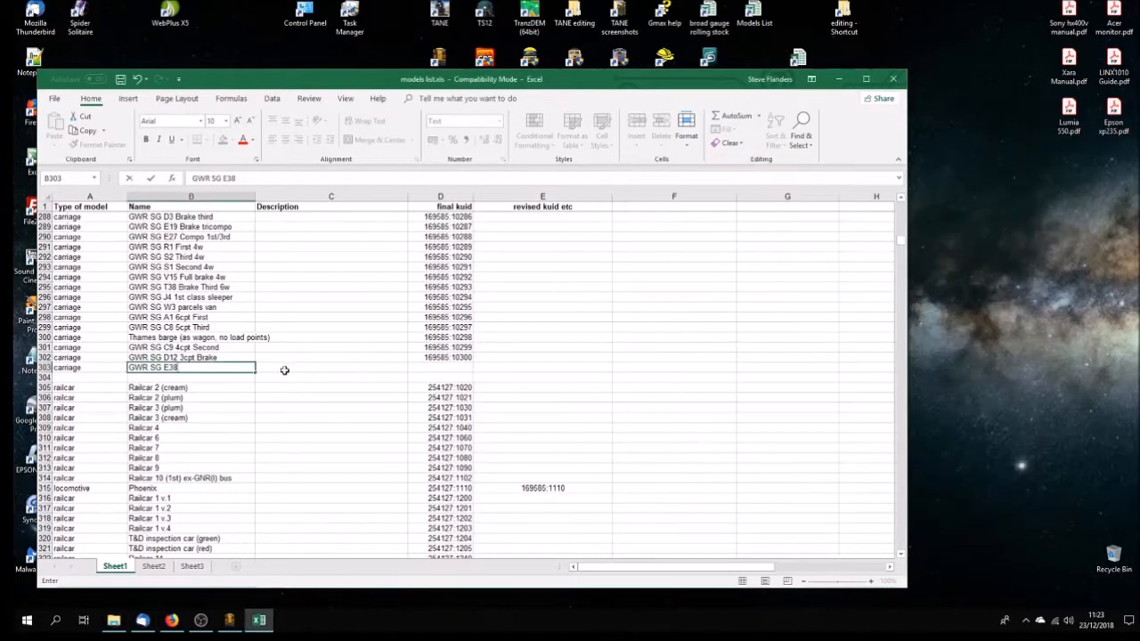
Complete the row 303 name as "GWR SG E38 1st 3rd compo", enter final kuid 169585:10301, and save the workbook
click(223, 366)
text(GWR SG E38 1st 3rd compo)
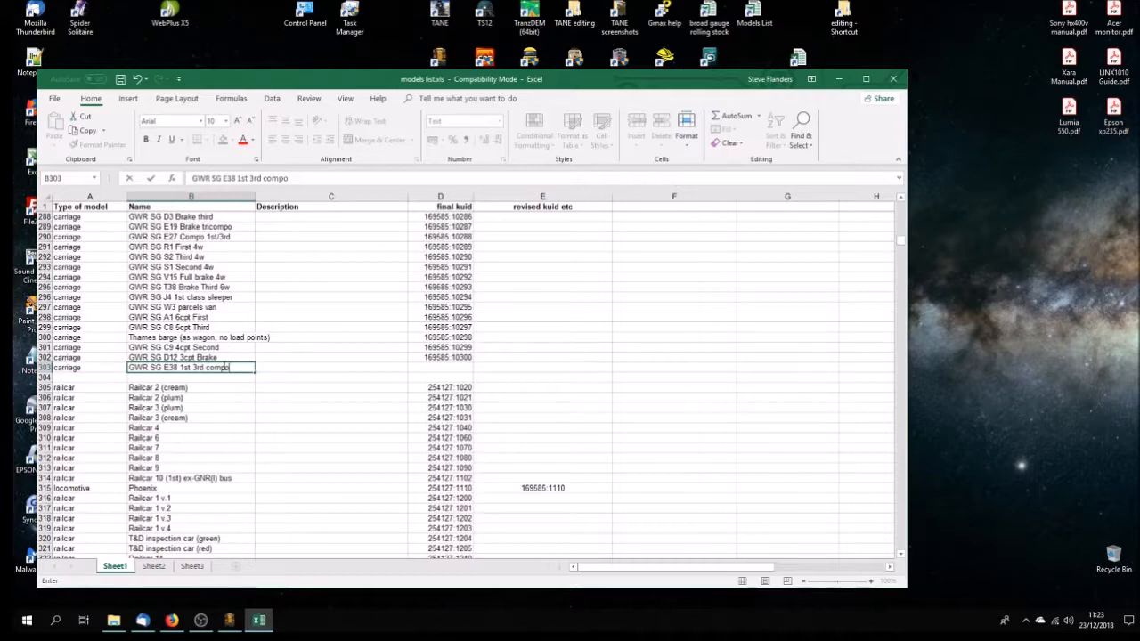
key(Tab)
key(Tab)
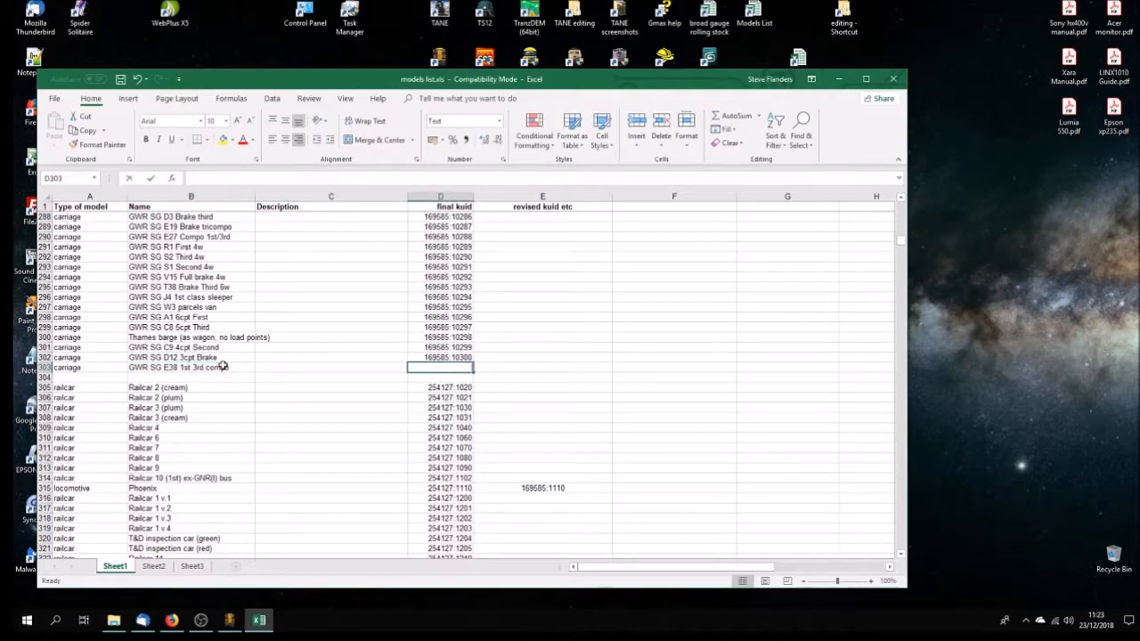
text(169585:10301)
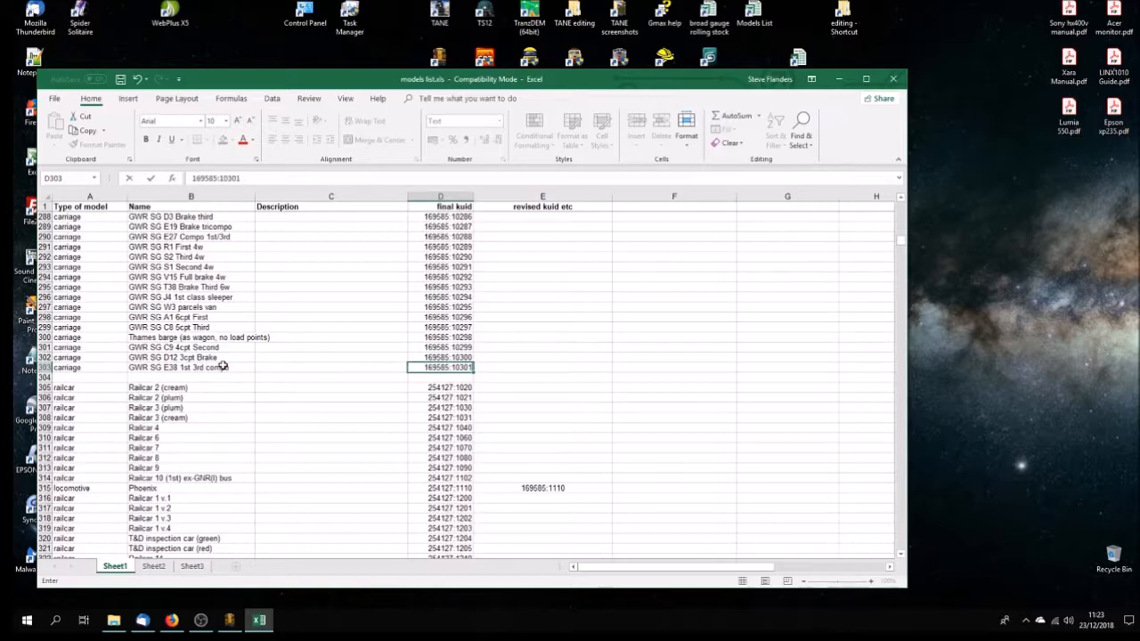
click(120, 78)
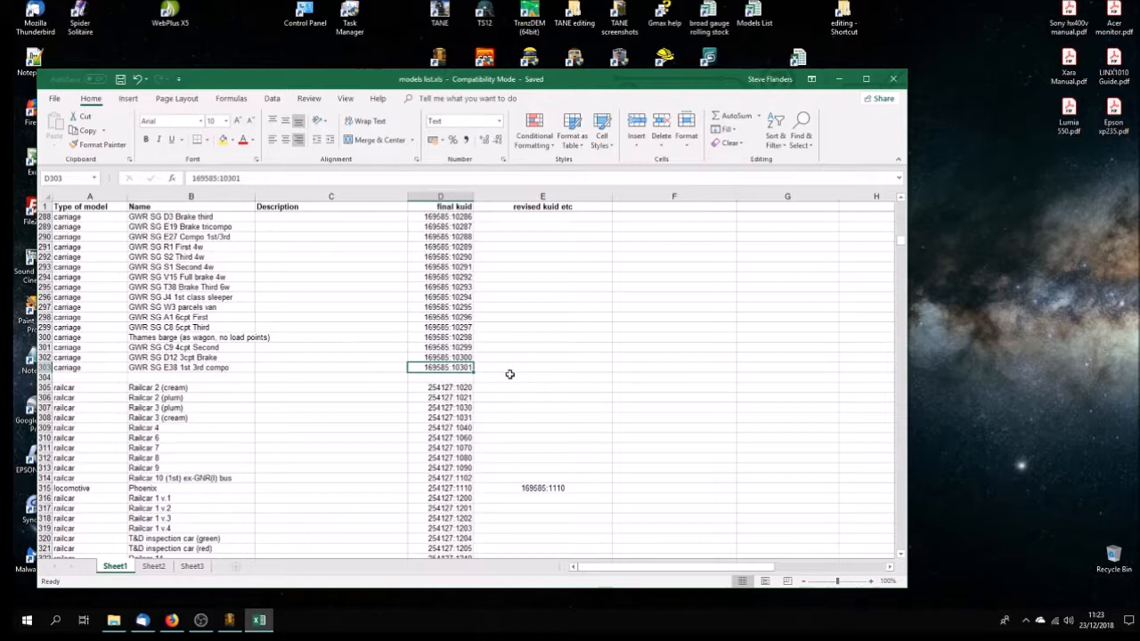
Look through the bogey entries further down Sheet1 and examine their names and kuid numbers
drag(900, 245, 888, 463)
scroll(514, 455, down, 6)
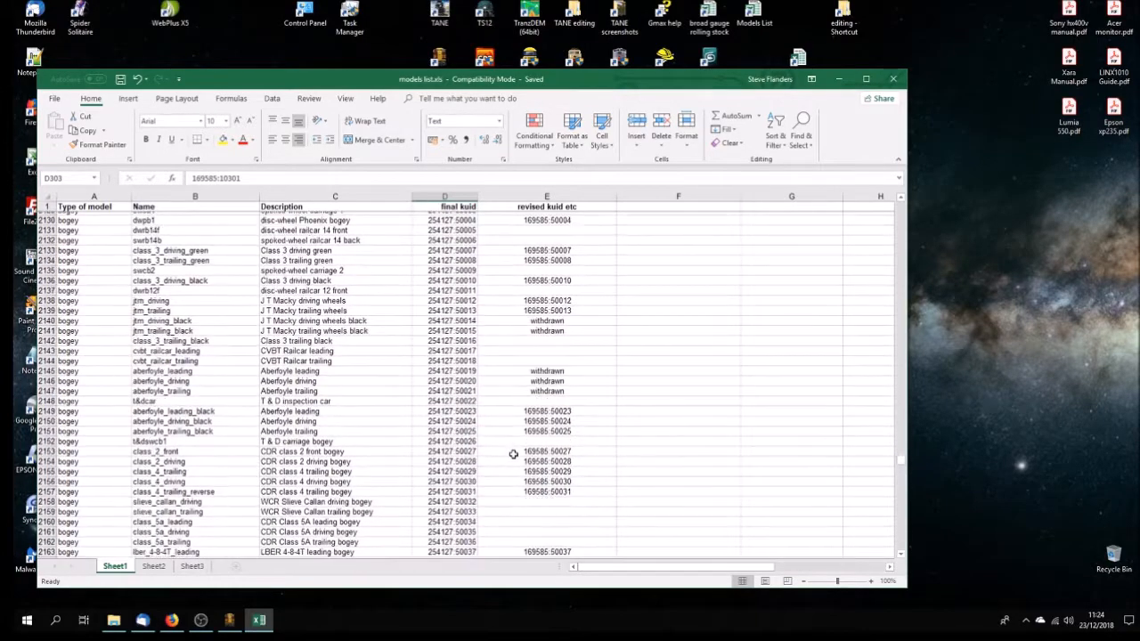
scroll(514, 454, up, 3)
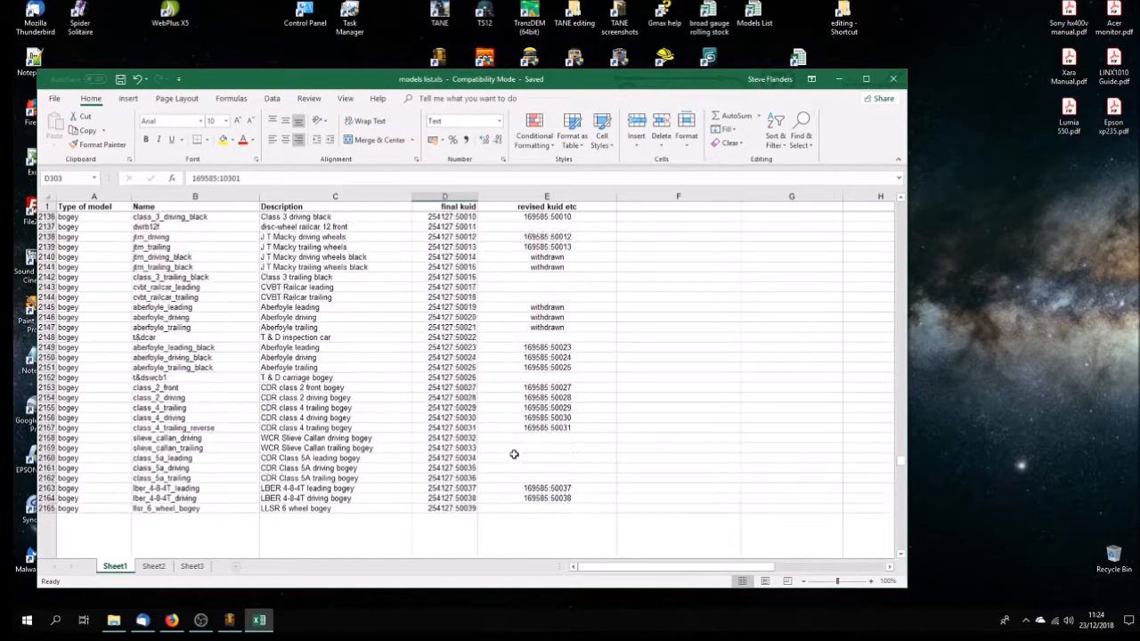
scroll(514, 455, down, 3)
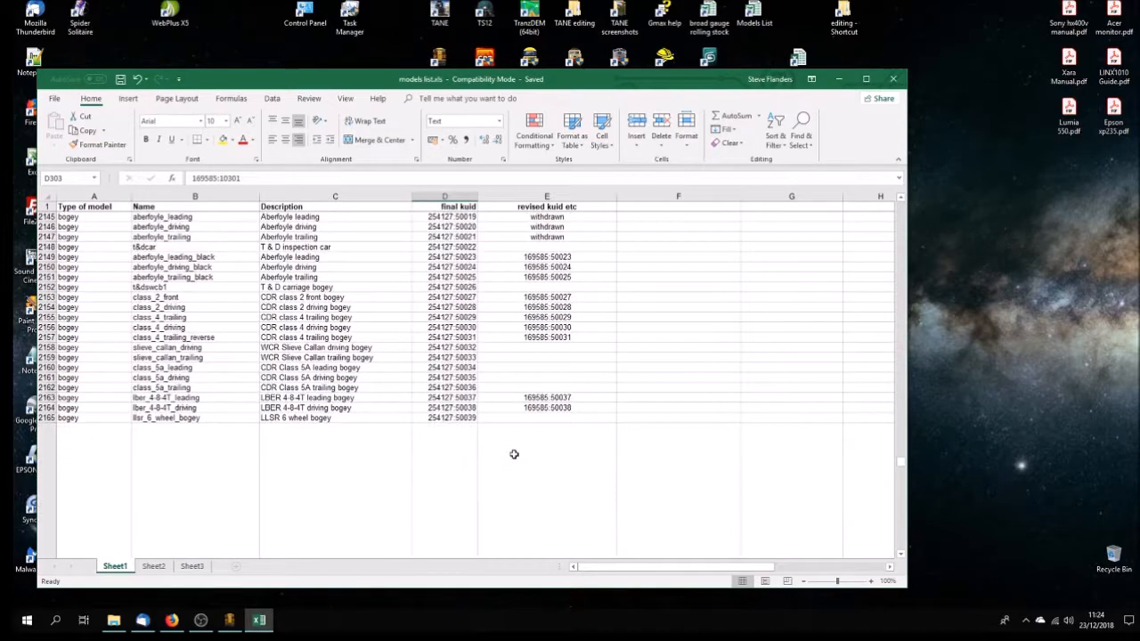
scroll(514, 454, up, 8)
scroll(514, 454, down, 3)
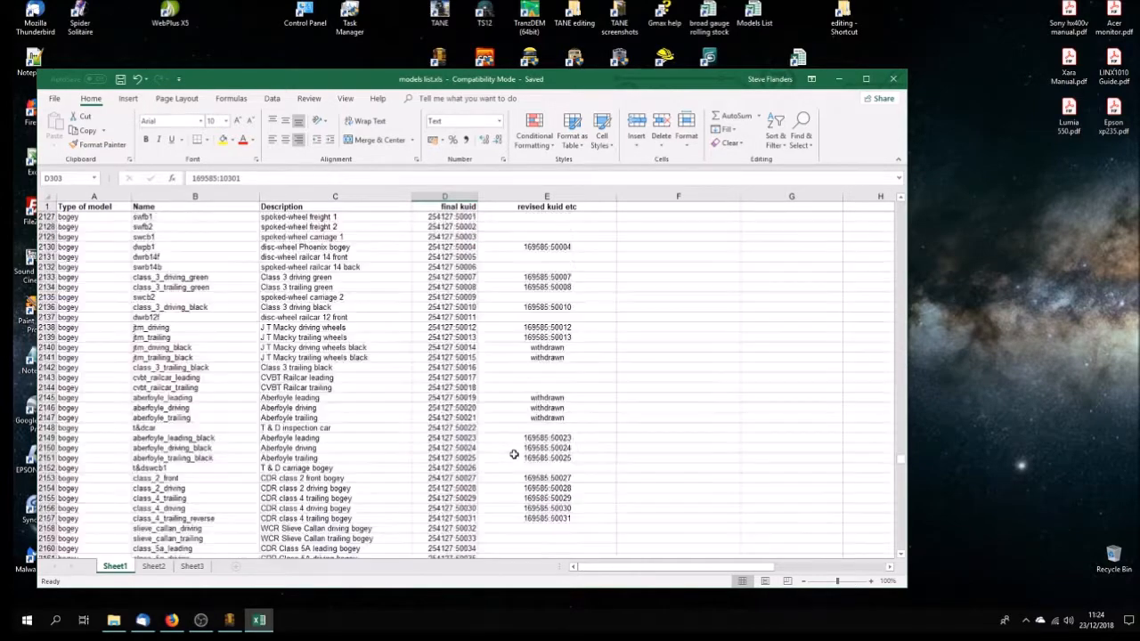
scroll(514, 454, up, 4)
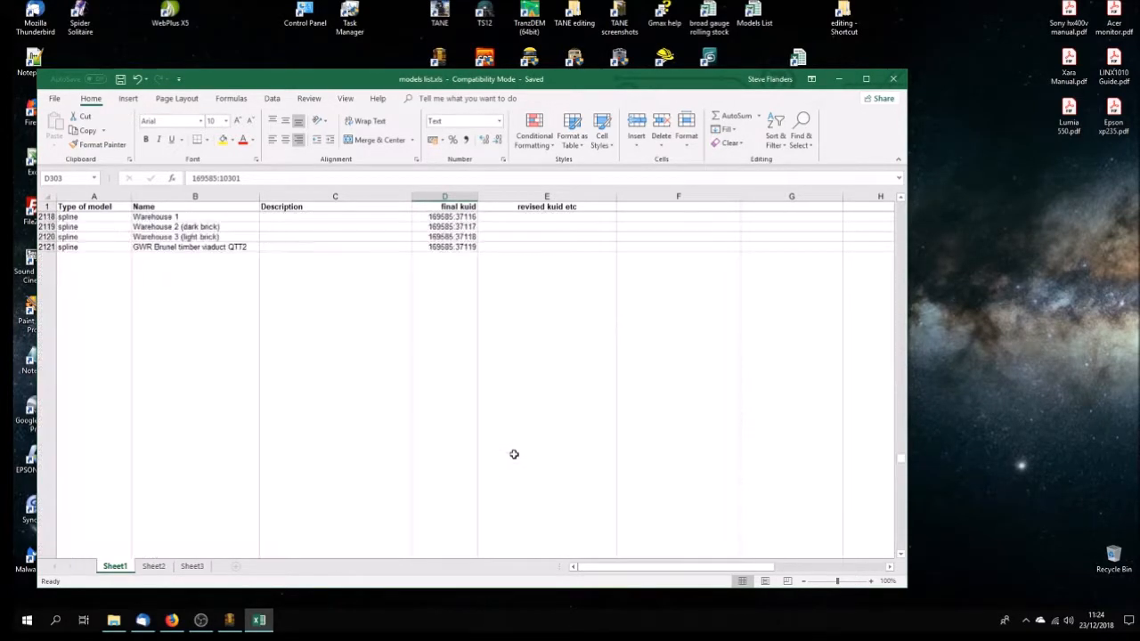
scroll(514, 454, down, 19)
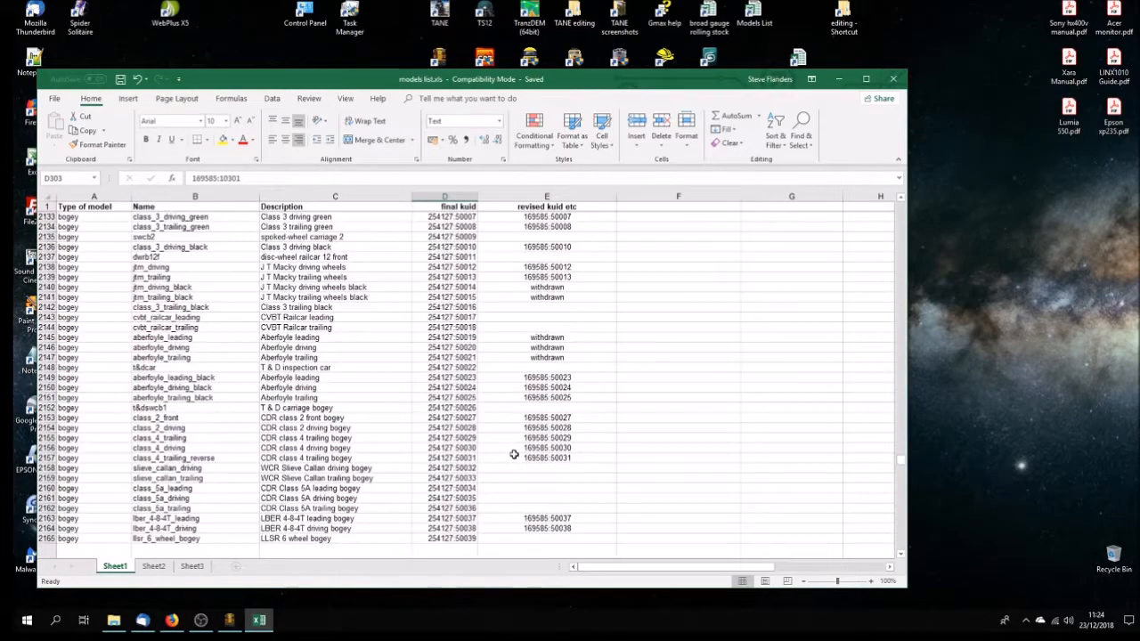
scroll(514, 454, down, 15)
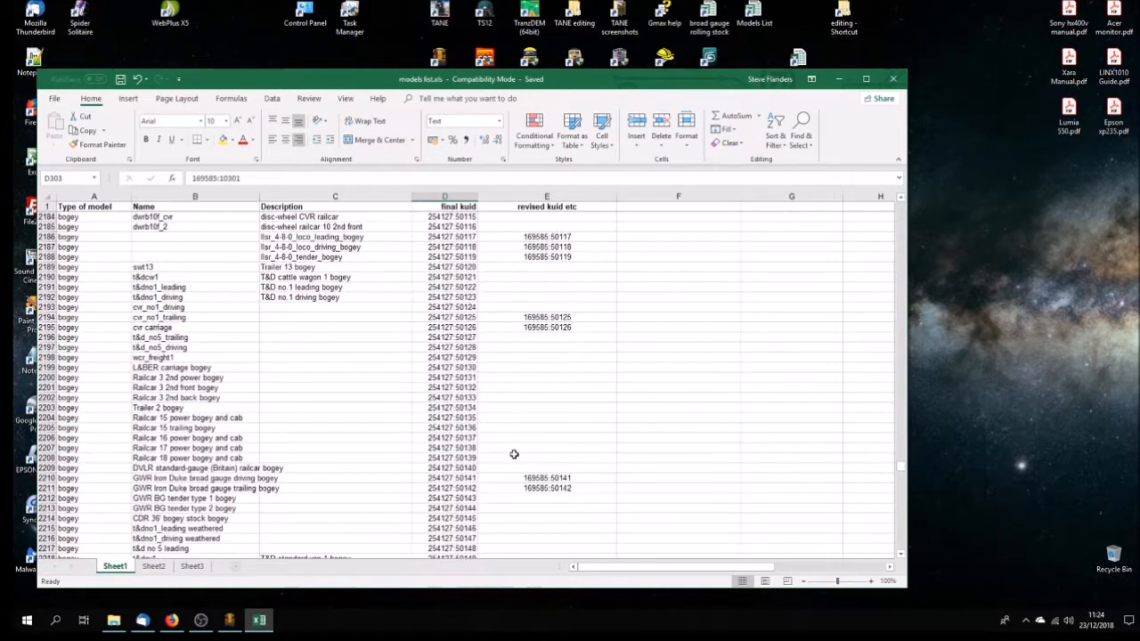
scroll(514, 455, down, 20)
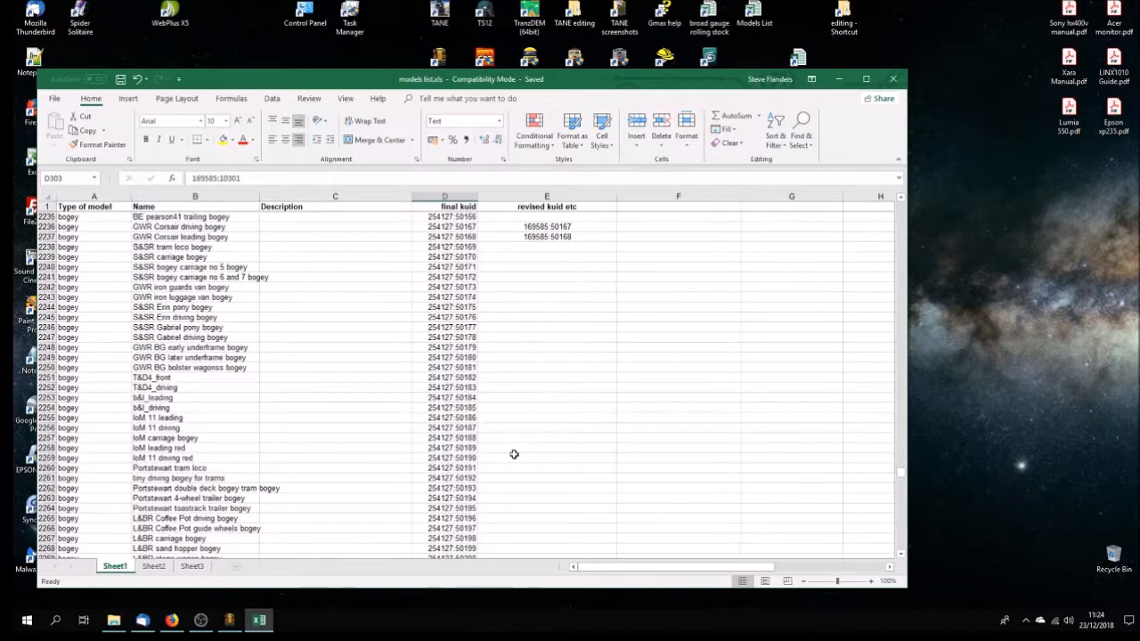
Look up the GWR SG 8ft 6in Churchward carriage bogey row in the models list, and close the workbook
scroll(514, 455, down, 18)
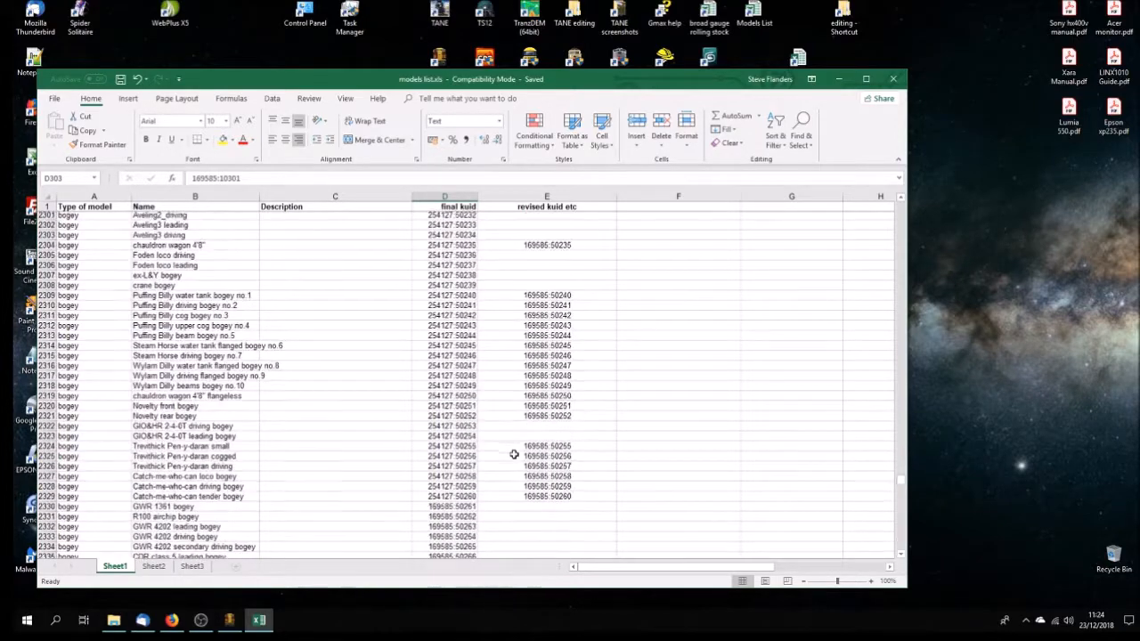
scroll(514, 454, down, 17)
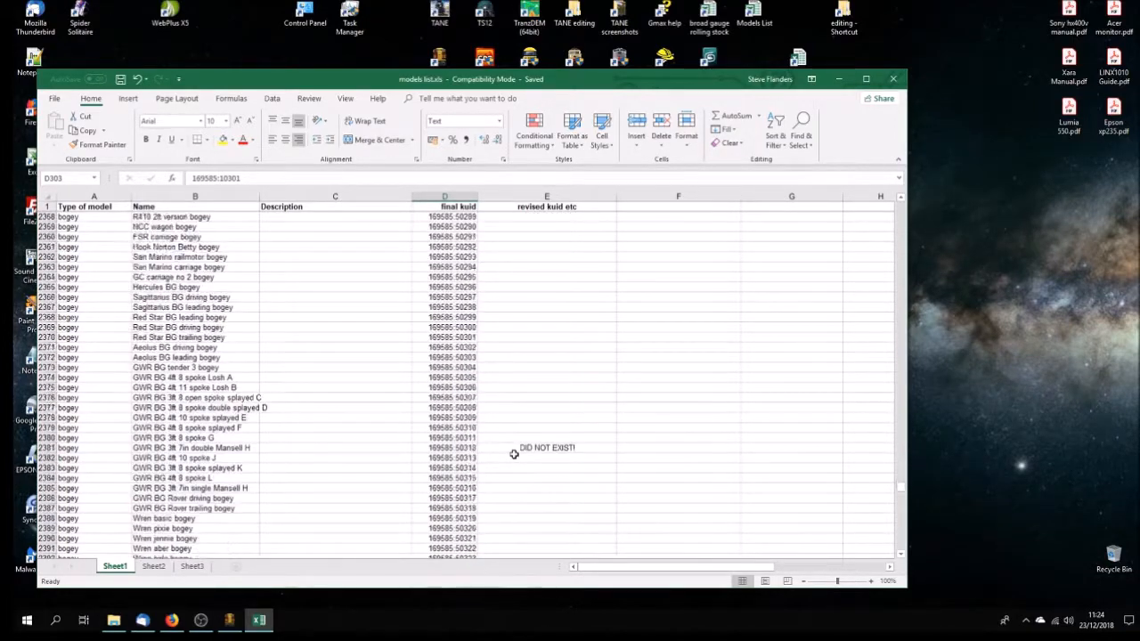
scroll(514, 455, down, 1)
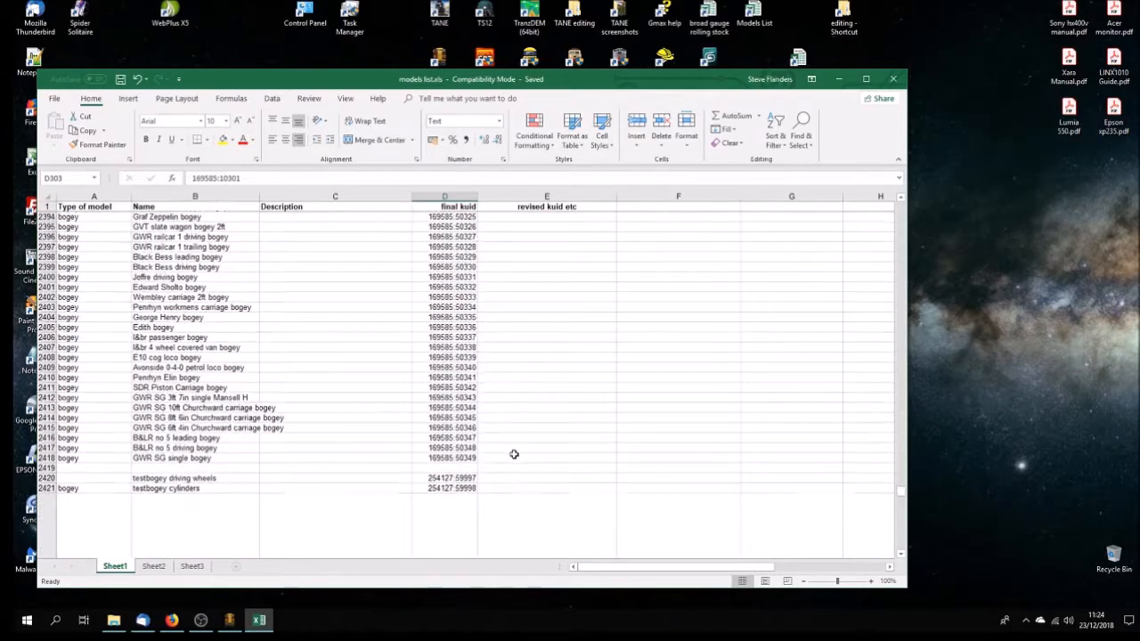
click(287, 418)
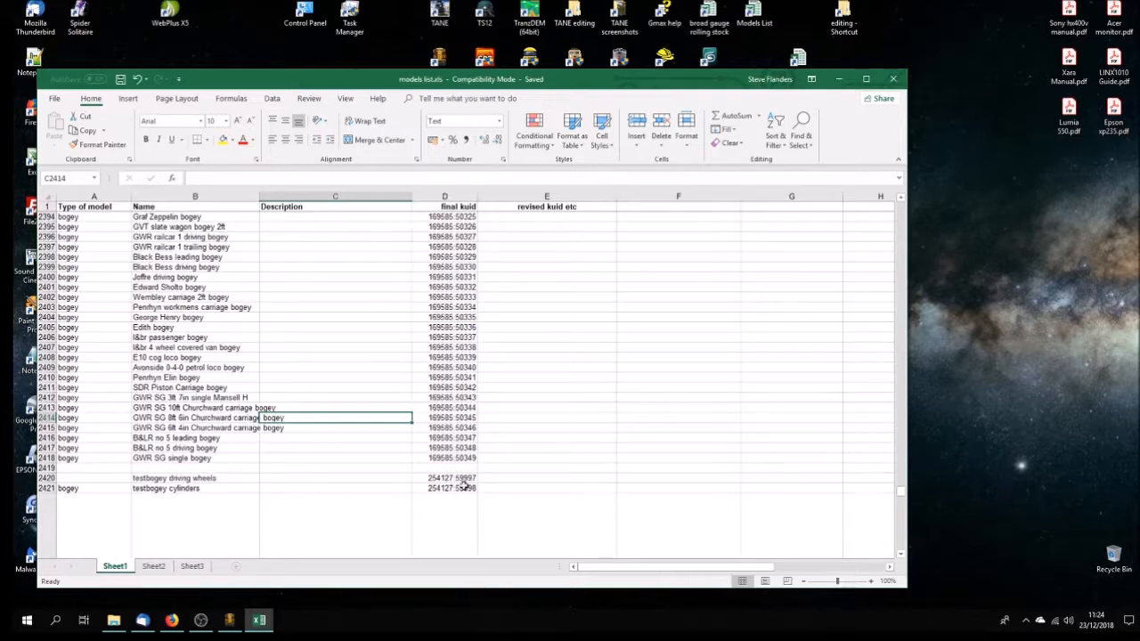
click(44, 418)
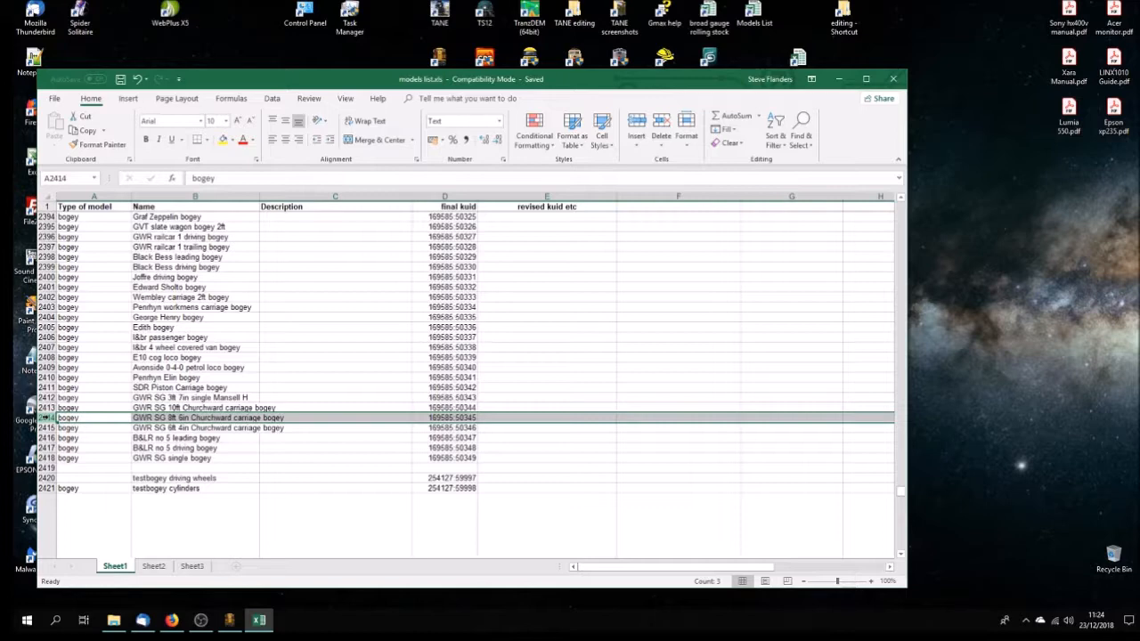
click(895, 79)
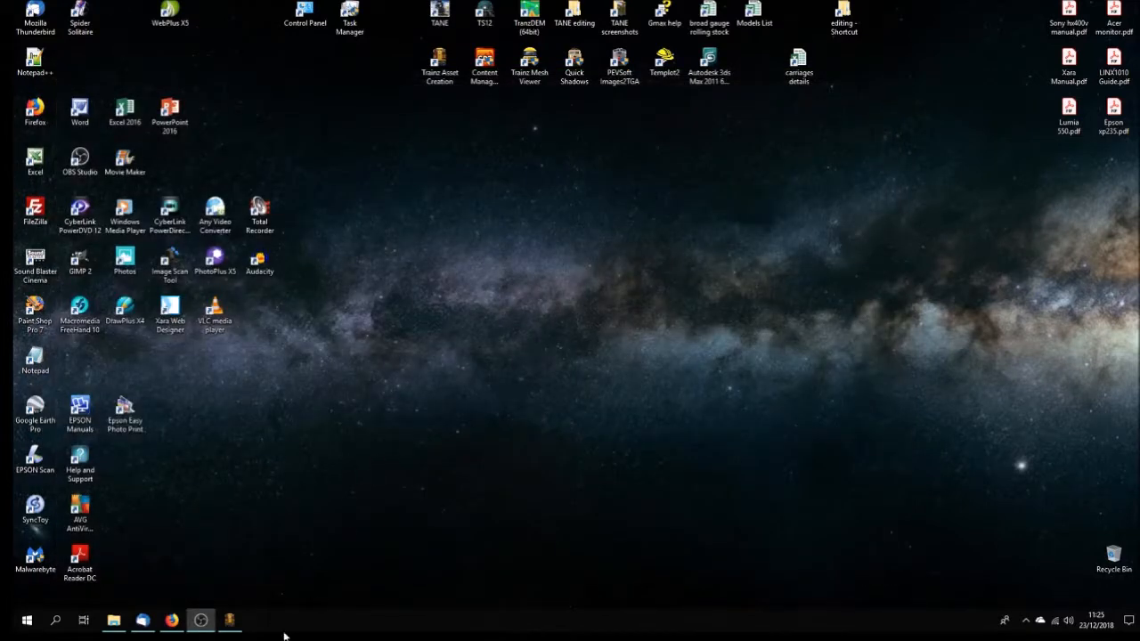
Switch to File Explorer and open the trains folder inside Trainz projects, TANE new models
click(113, 620)
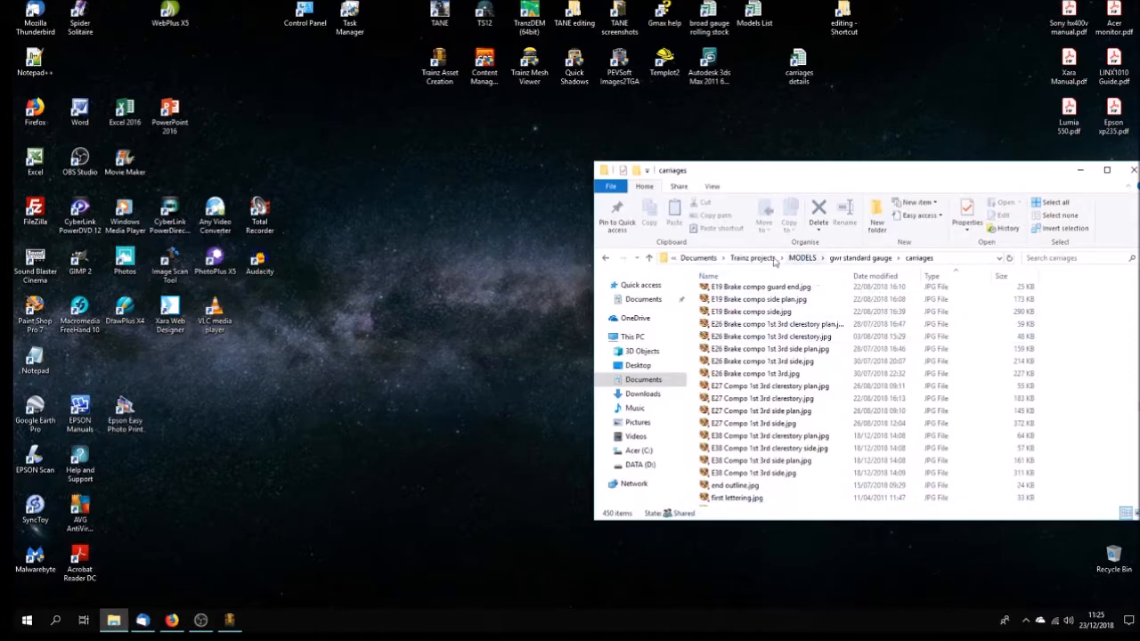
click(754, 259)
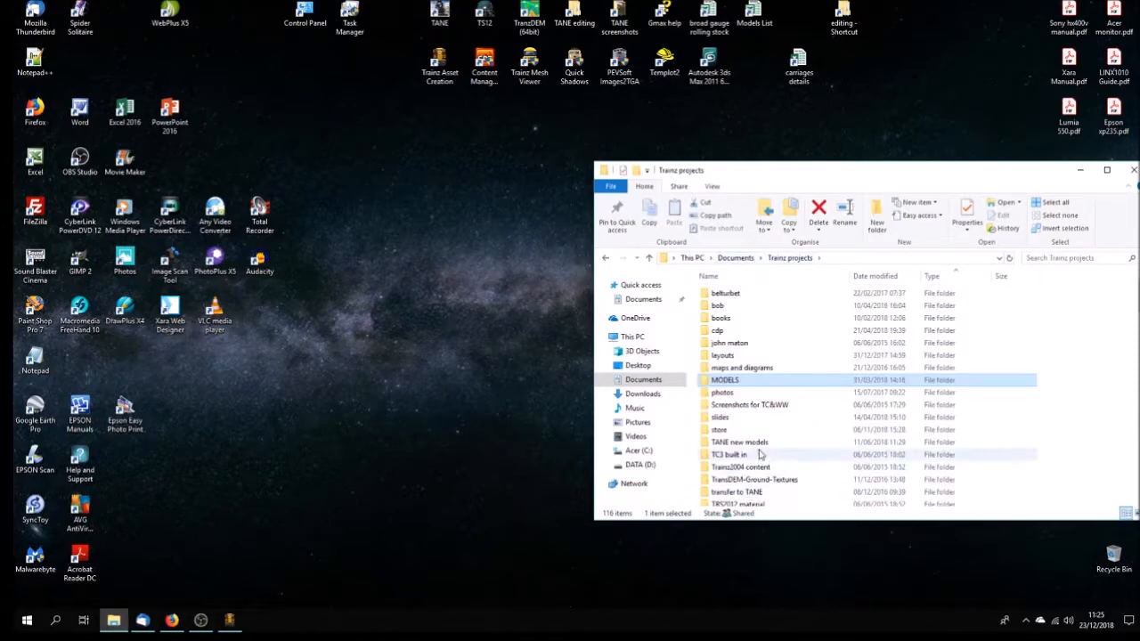
click(762, 446)
double_click(762, 445)
double_click(728, 367)
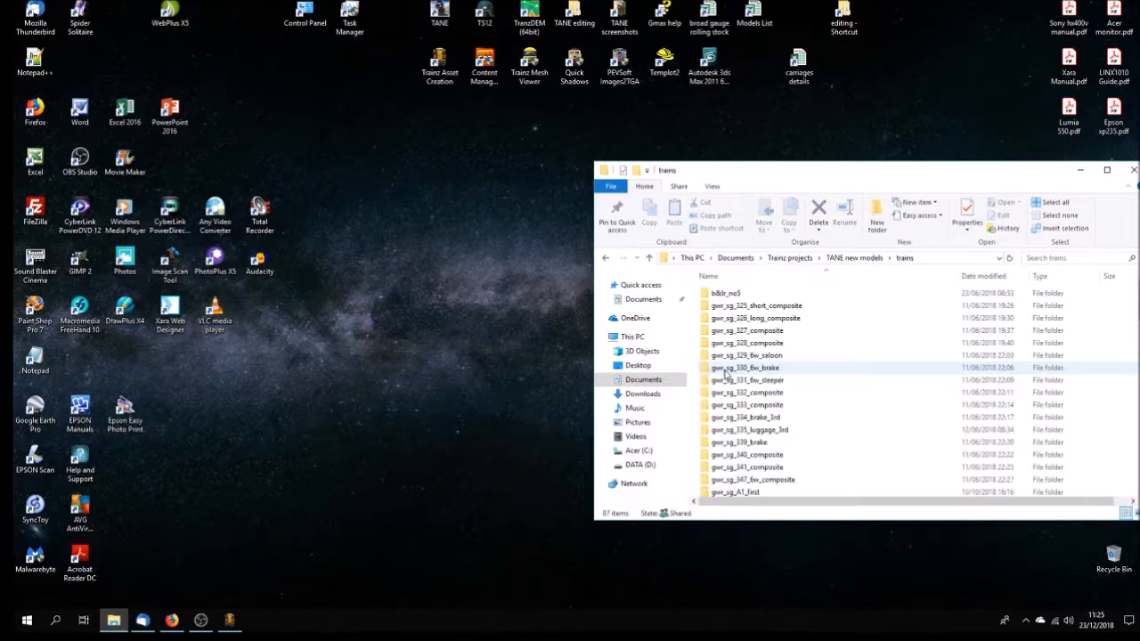
Create a new folder named gwr_sg_D12_brake_third in the trains folder
drag(1137, 304, 1137, 332)
right_click(1124, 435)
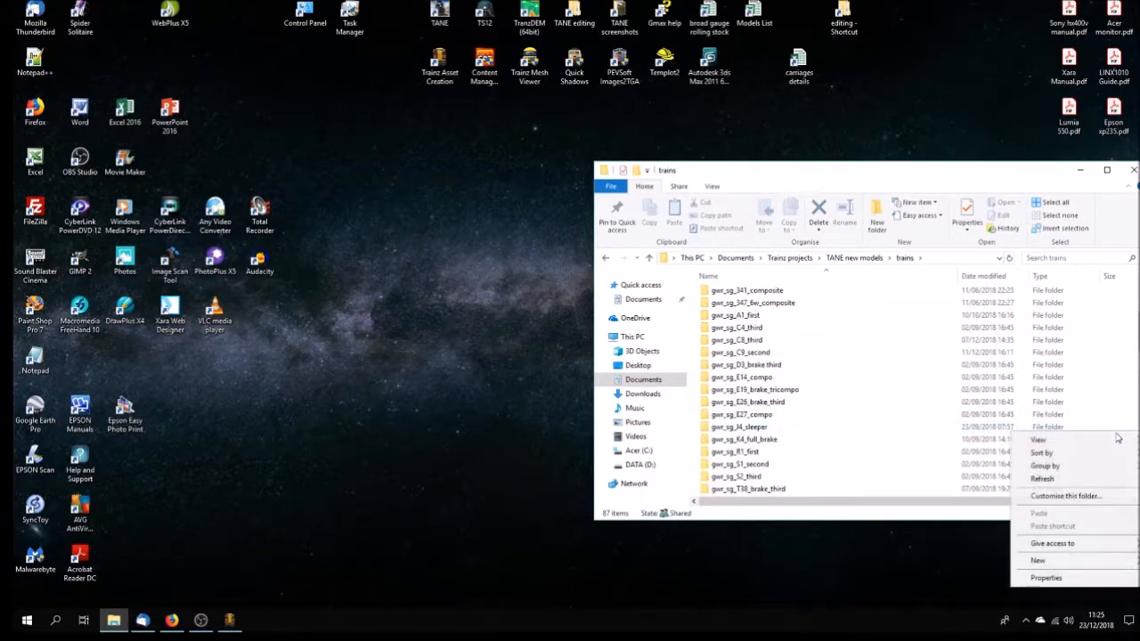
mouse_move(1071, 568)
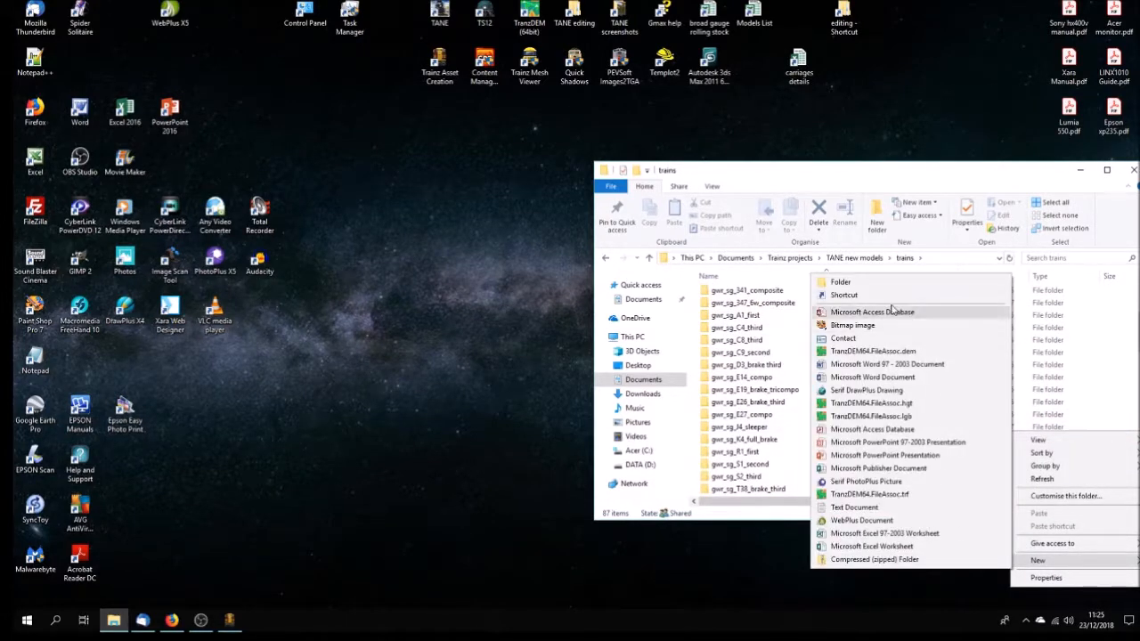
click(841, 282)
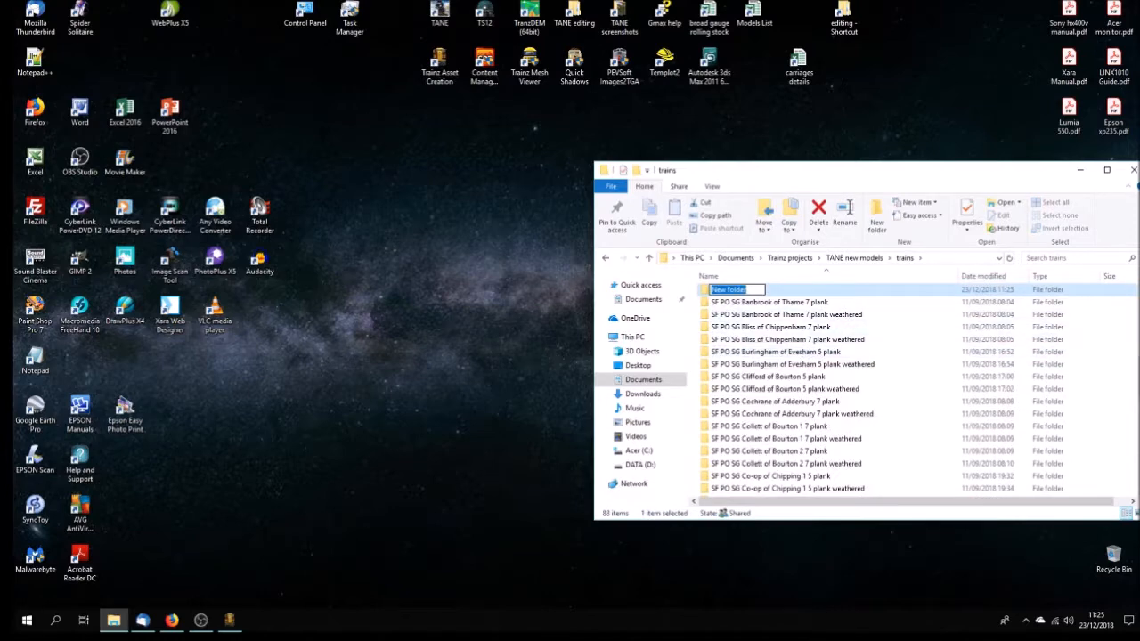
key(Return)
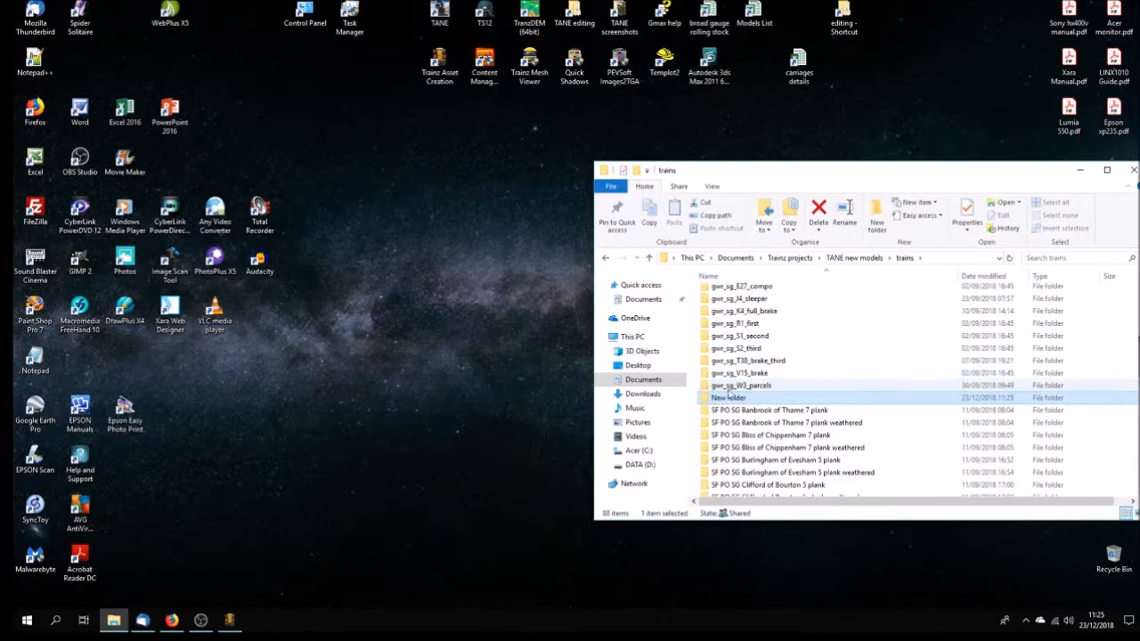
key(F2)
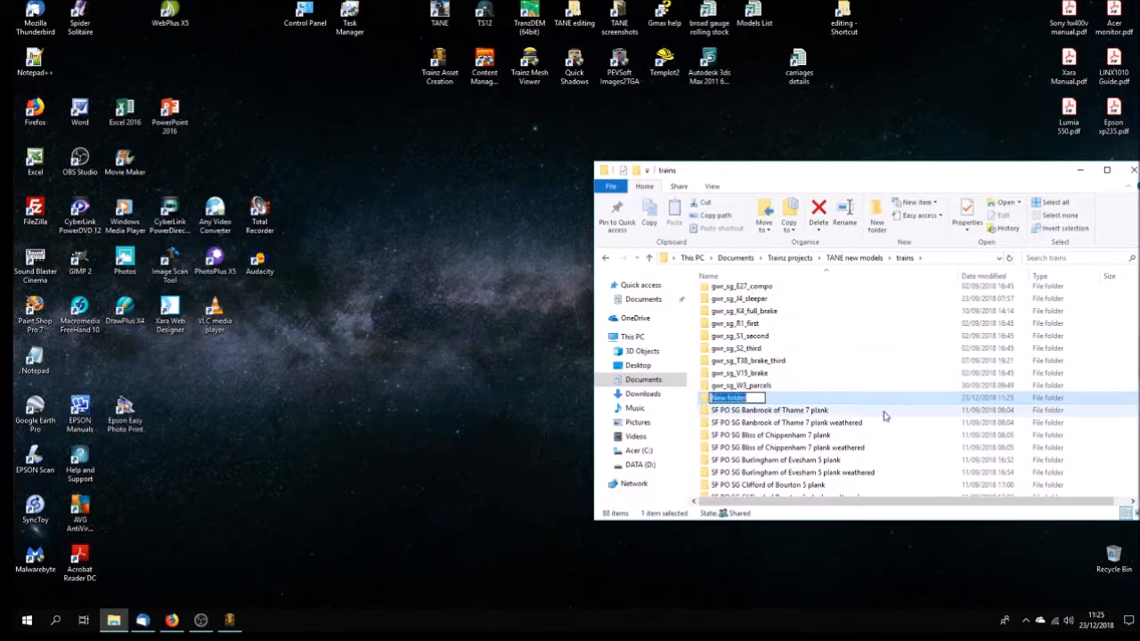
text(gwr_sg_D12_brak)
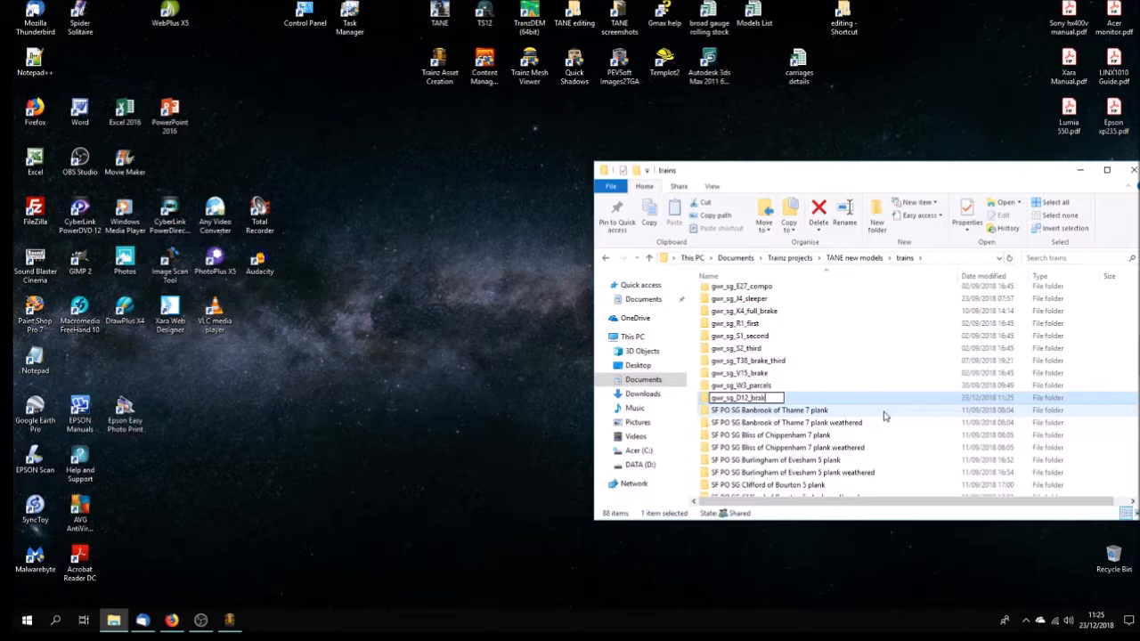
text(e_third)
key(Return)
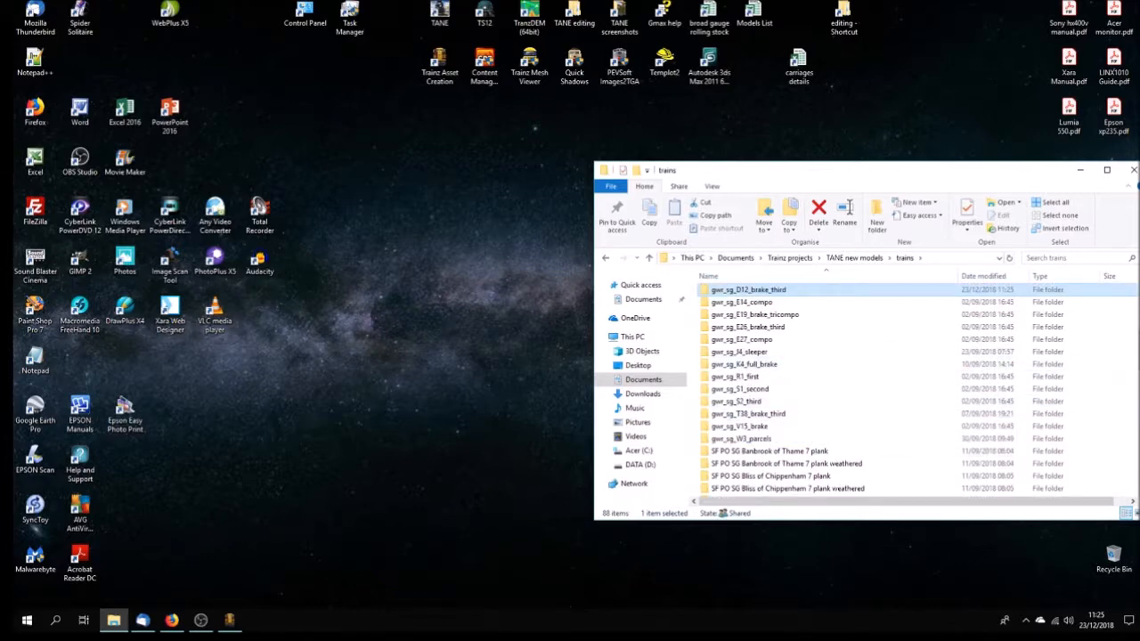
Copy the entire contents of the gwr_sg_E26_brake_third folder
scroll(1137, 279, up, 2)
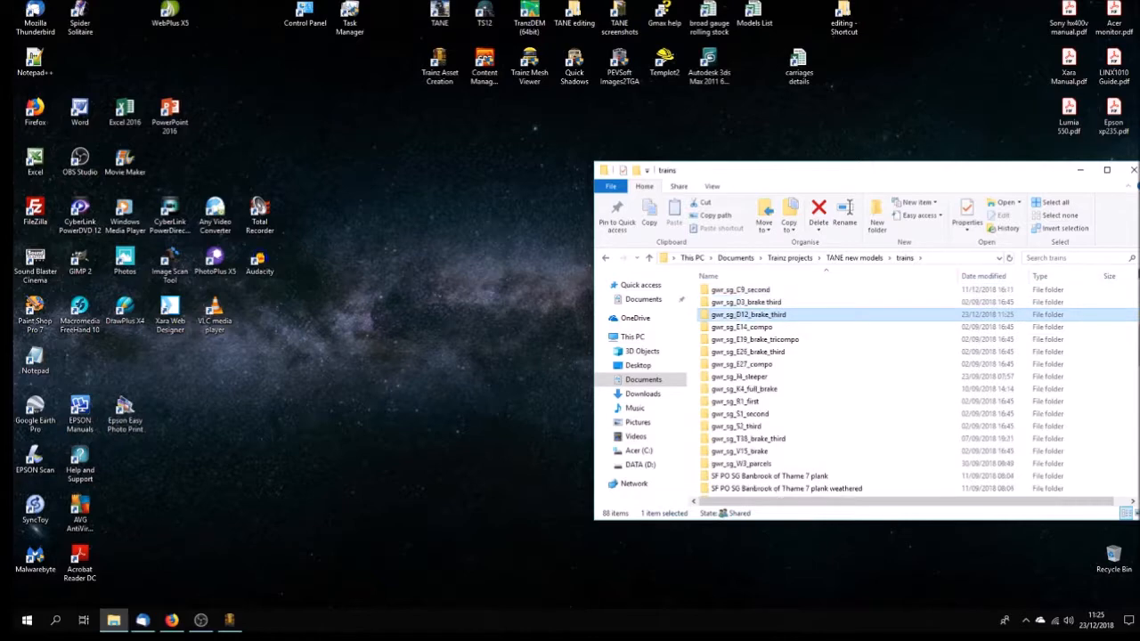
scroll(1138, 279, up, 1)
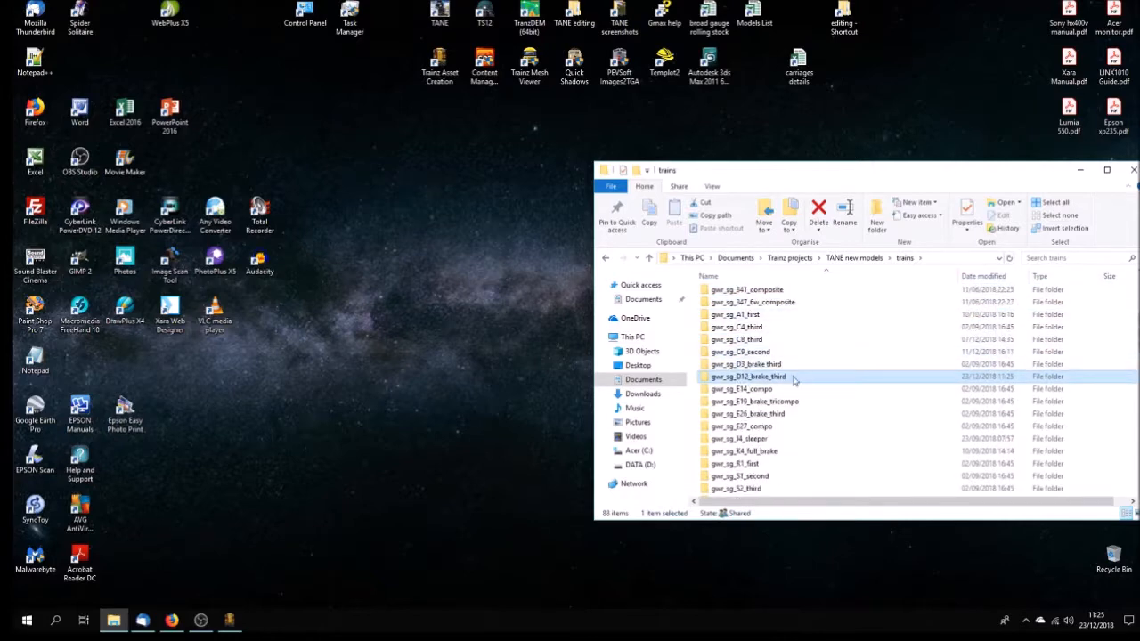
scroll(806, 376, up, 3)
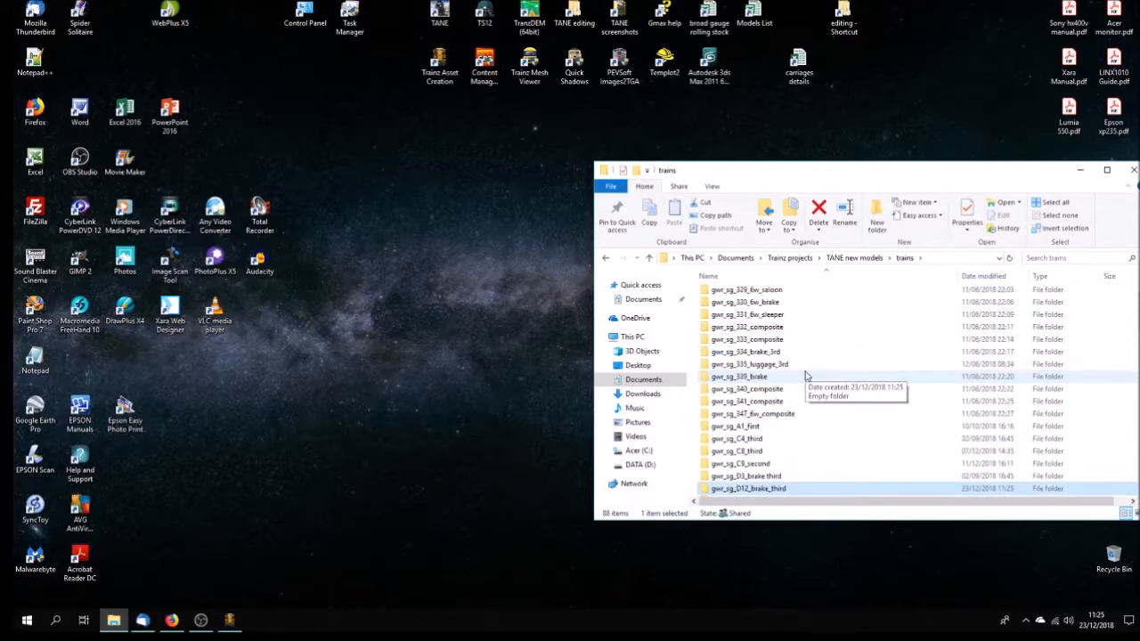
scroll(806, 376, down, 3)
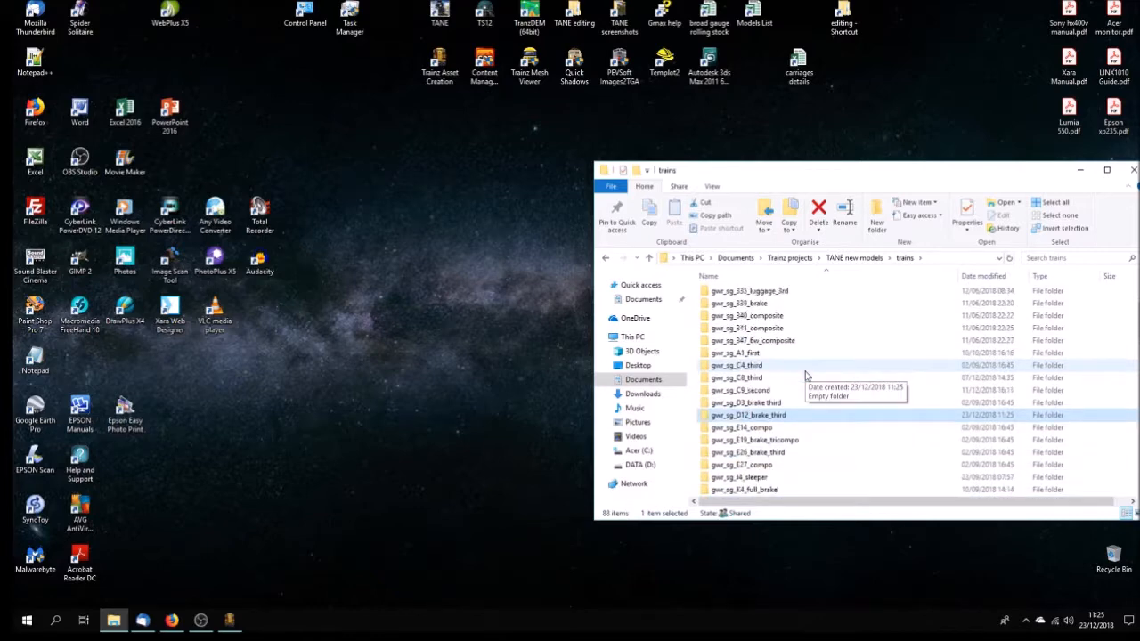
scroll(806, 375, down, 2)
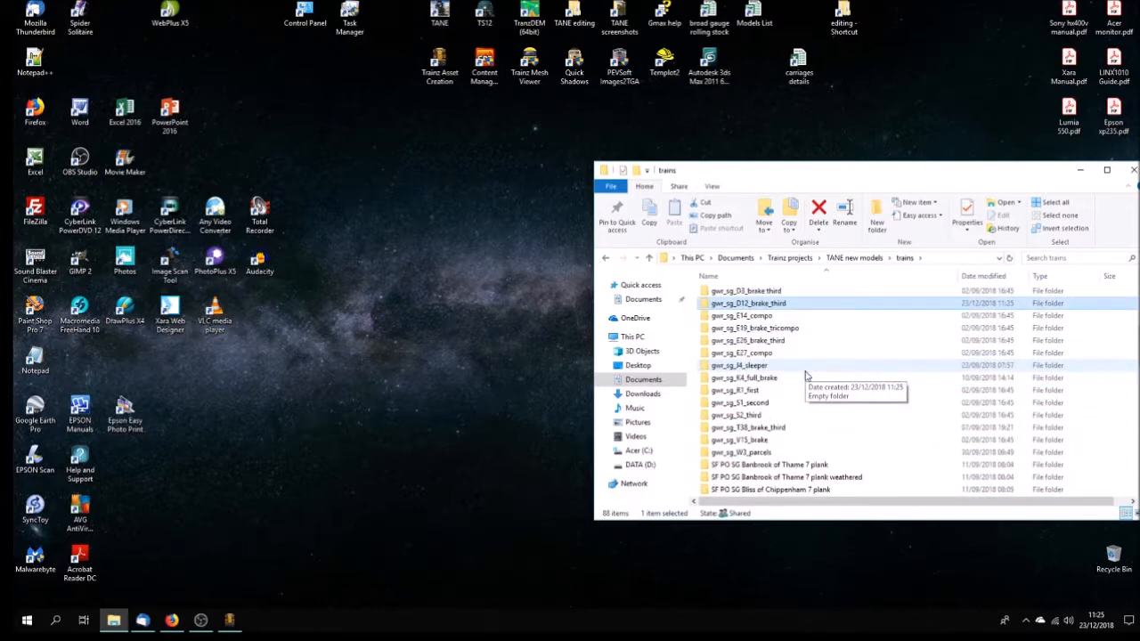
scroll(806, 376, up, 1)
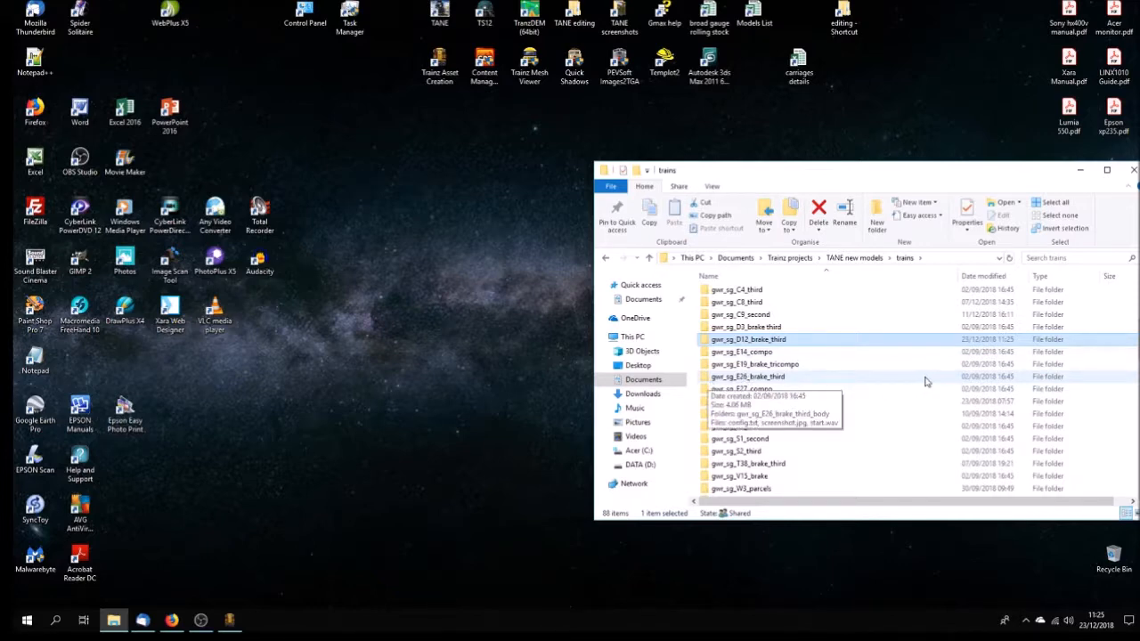
double_click(749, 376)
drag(810, 377, 707, 285)
key(ctrl+c)
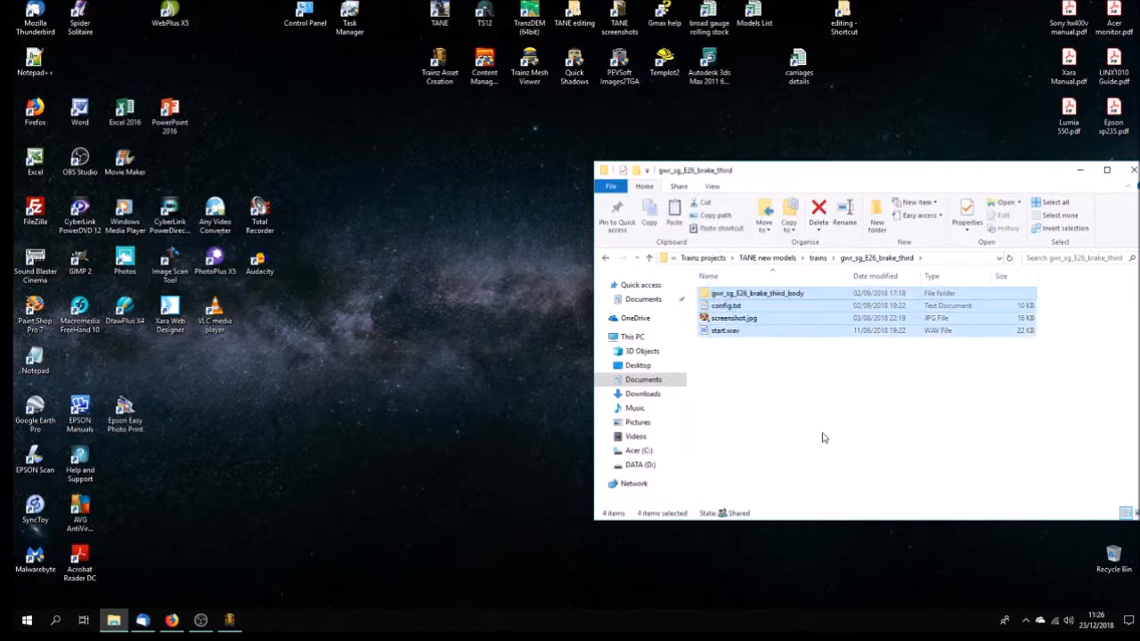
Paste the copied files and subfolder into the gwr_sg_D12_brake_third folder
click(821, 260)
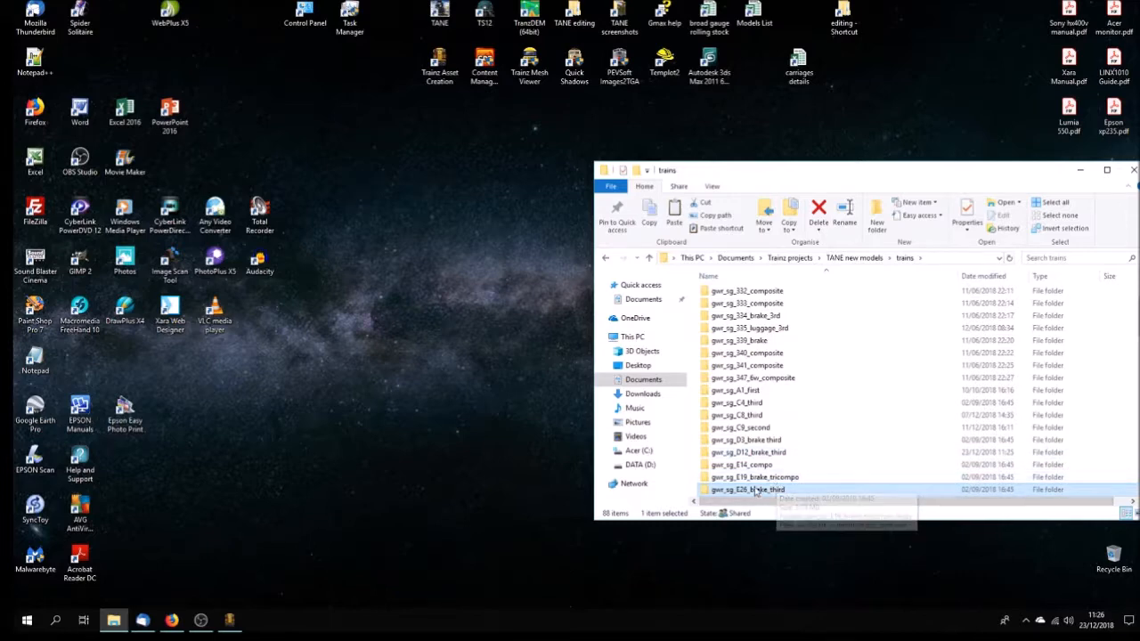
double_click(765, 452)
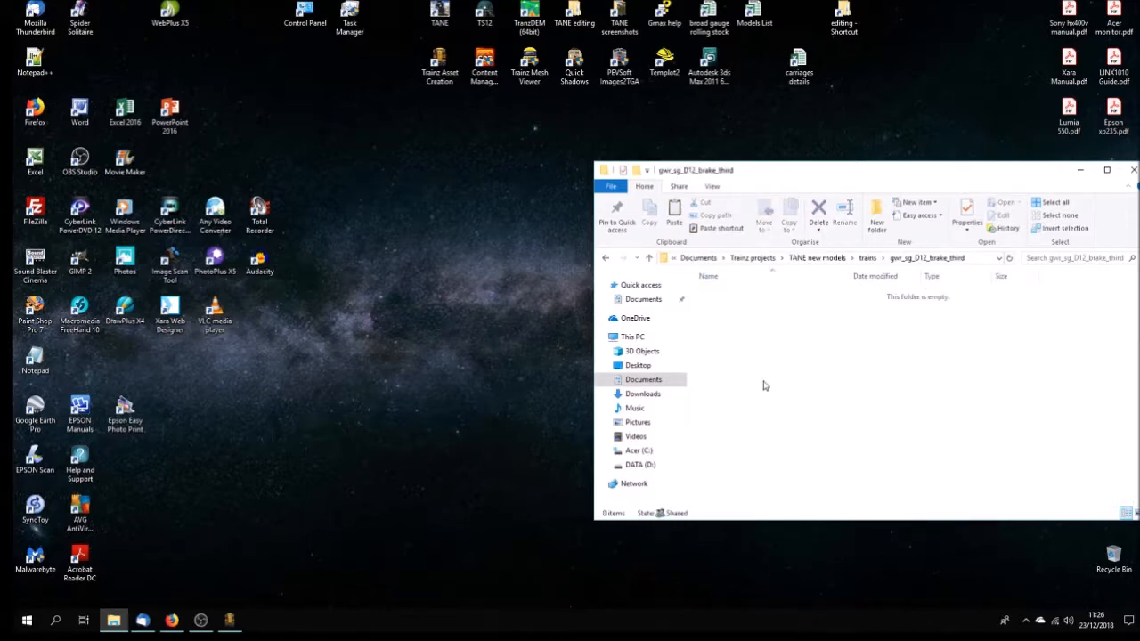
key(ctrl+v)
click(804, 392)
Rename the pasted body subfolder as gwr_sg_D12_brake_third_body
click(736, 295)
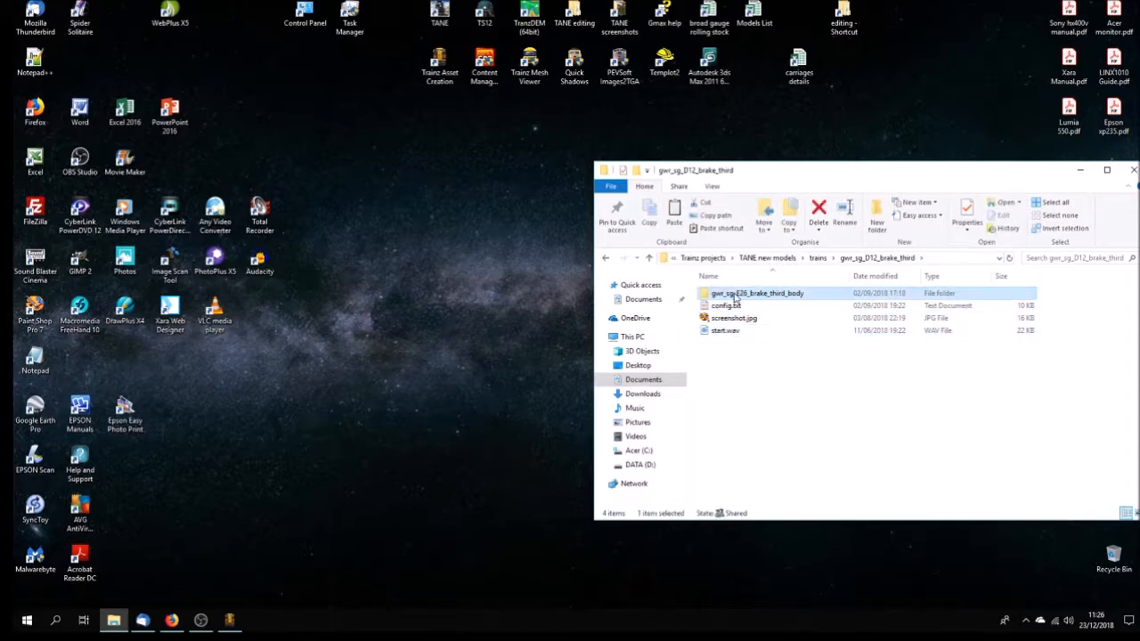
click(740, 295)
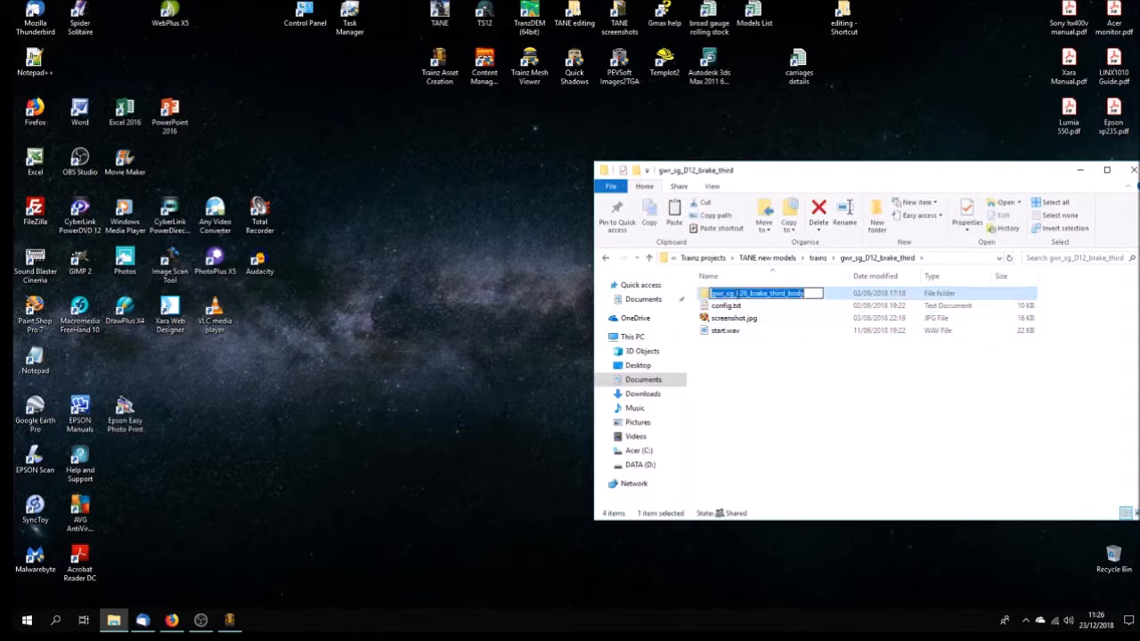
drag(736, 293, 750, 294)
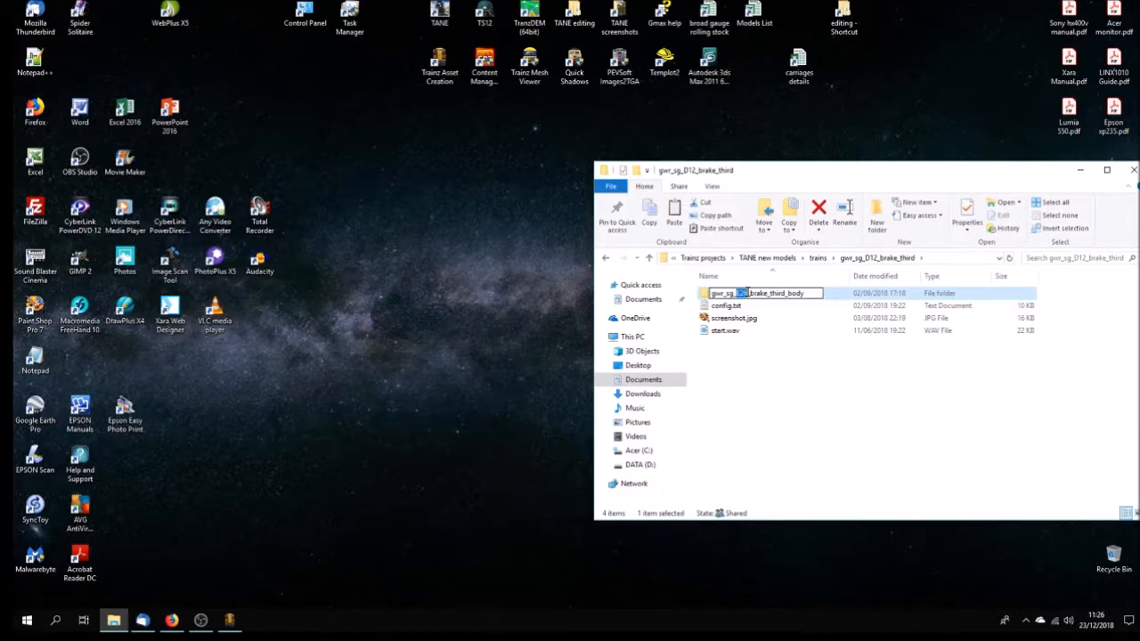
text(D12)
key(Return)
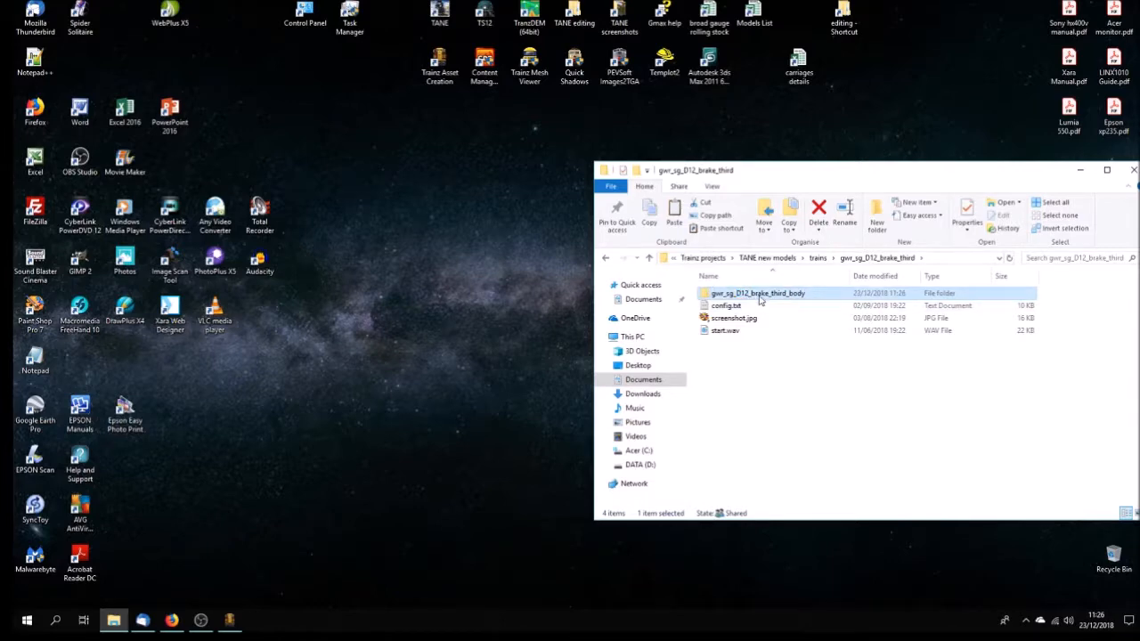
Sort the body subfolder's files by type and rename the E26 body mesh as gwr_sg_D12_brake_third_body.im
double_click(759, 296)
click(931, 276)
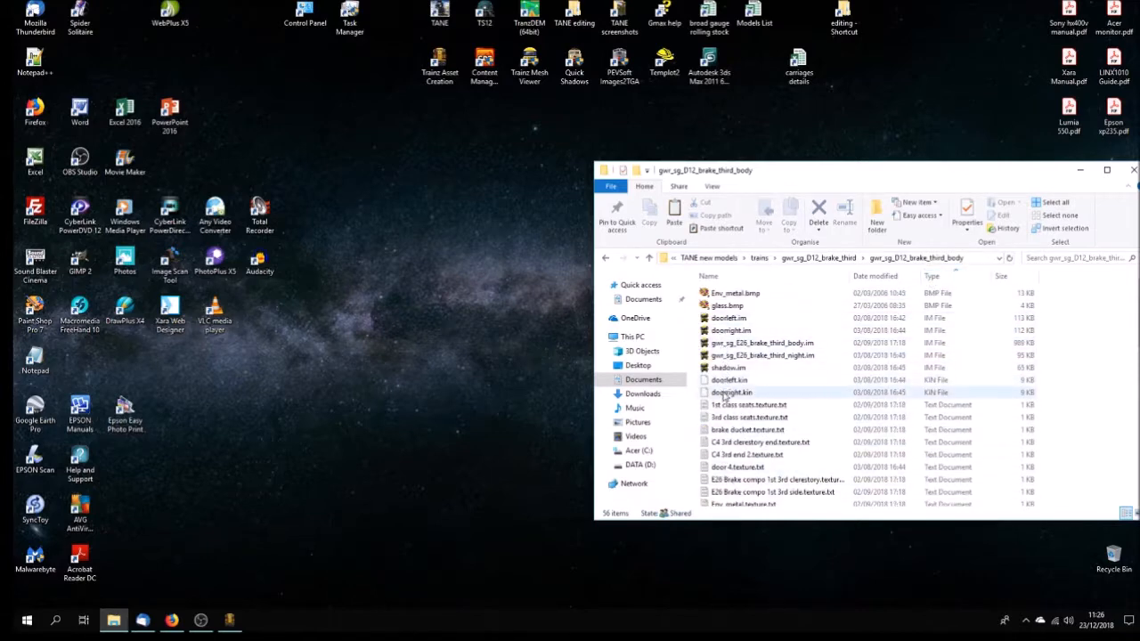
click(745, 347)
click(744, 348)
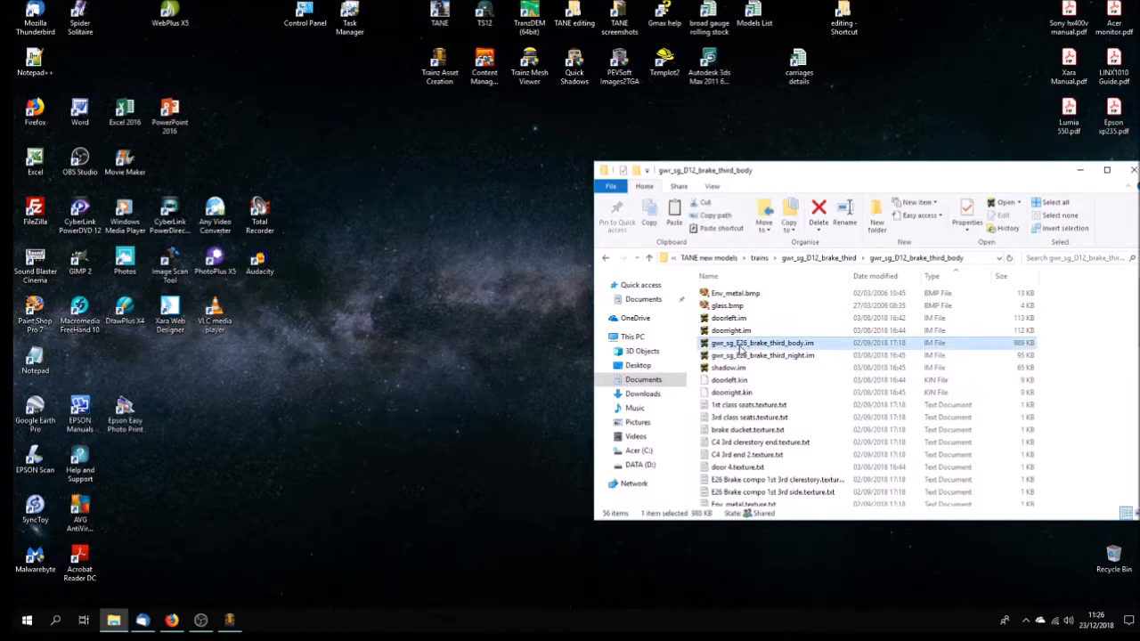
click(737, 343)
drag(740, 343, 749, 344)
key(BackSpace)
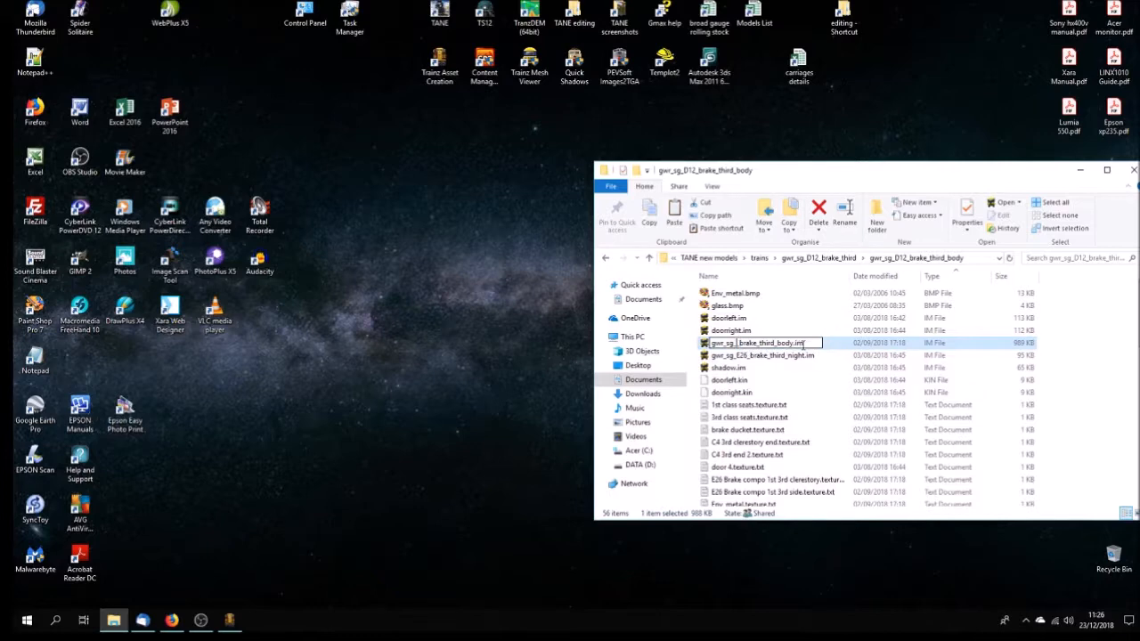
text(D12)
key(Return)
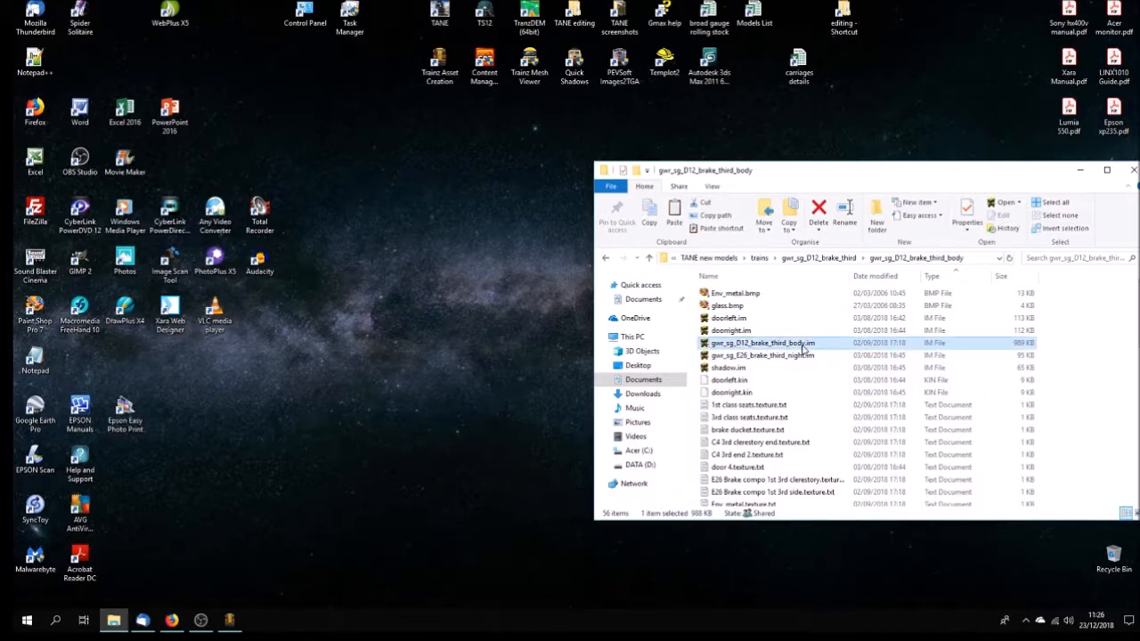
Rename the E26 night mesh as gwr_sg_D12_brake_third_night.im
click(744, 357)
click(742, 358)
click(738, 356)
key(Delete)
key(Delete)
key(Delete)
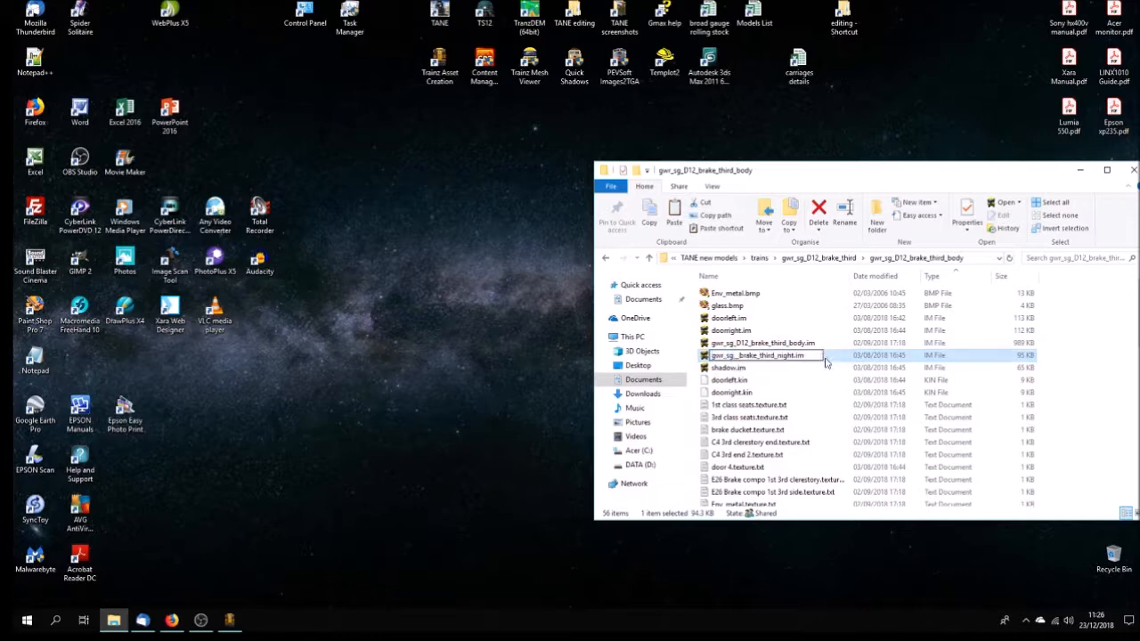
text(D12)
Delete Env_metal.bmp and glass.bmp from the body subfolder
click(727, 305)
shift+click(735, 293)
click(819, 211)
Delete all the texture .txt files and .tga images from the D12 body subfolder, keeping the .im and .kin files
click(729, 382)
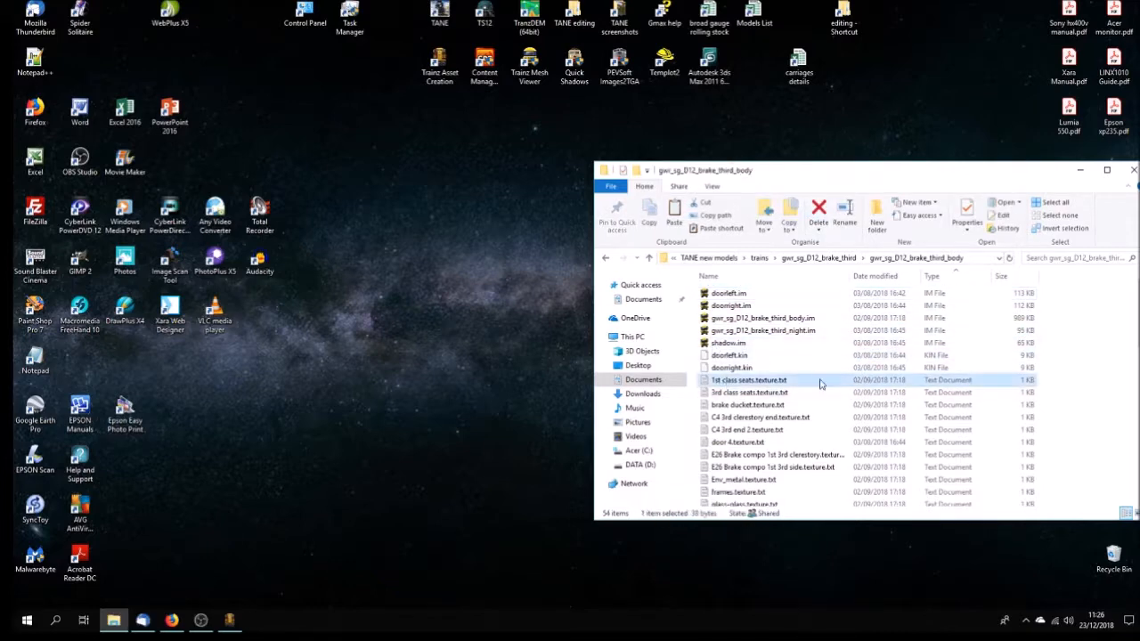
scroll(1133, 356, down, 12)
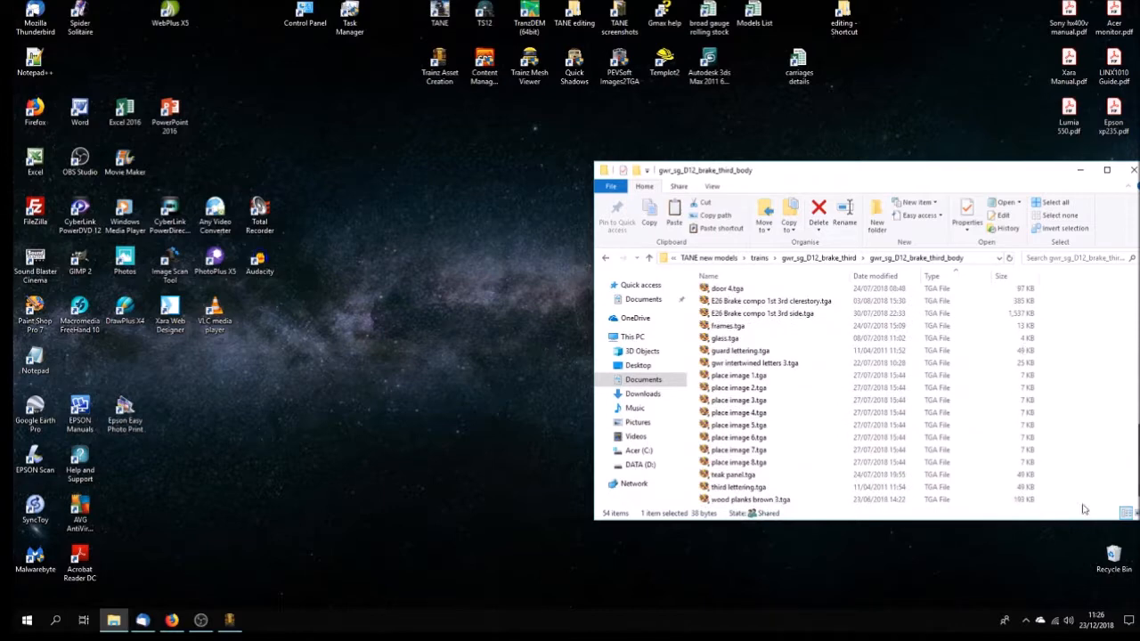
shift+click(741, 502)
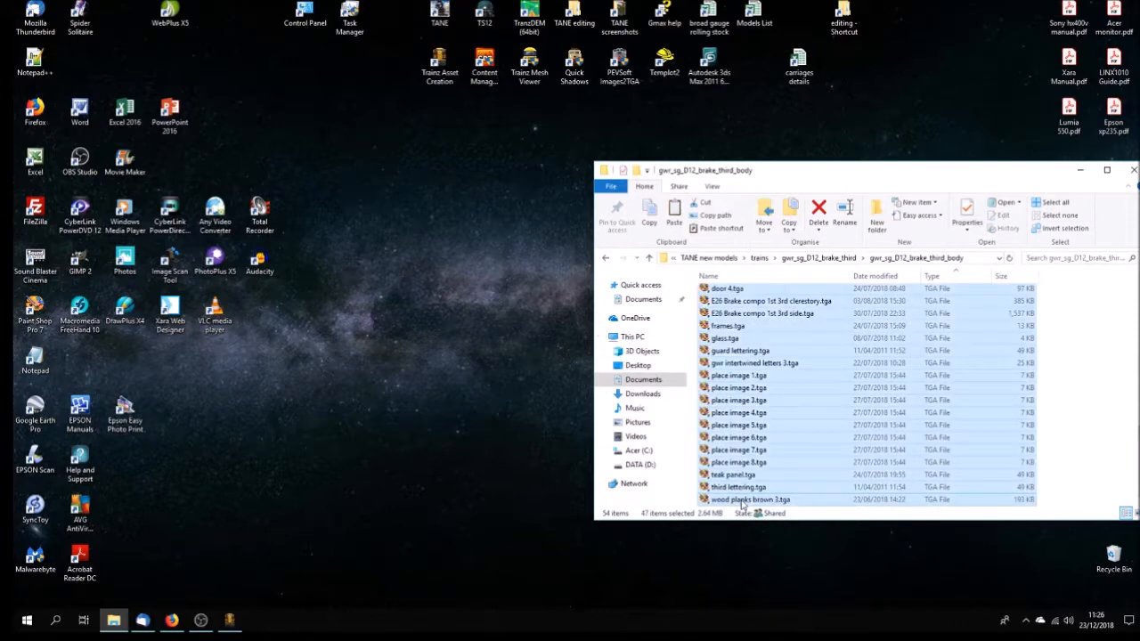
key(Delete)
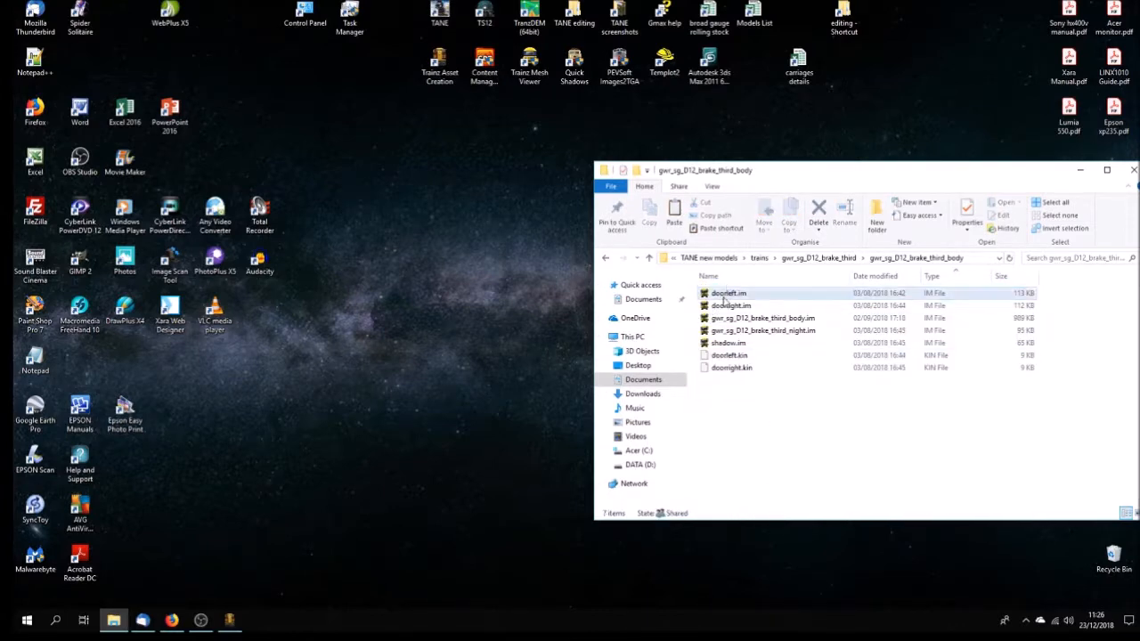
Open config.txt from the gwr_sg_D12_brake_third folder and set its username to "SF GWR SG D12 Brake Third"
click(835, 258)
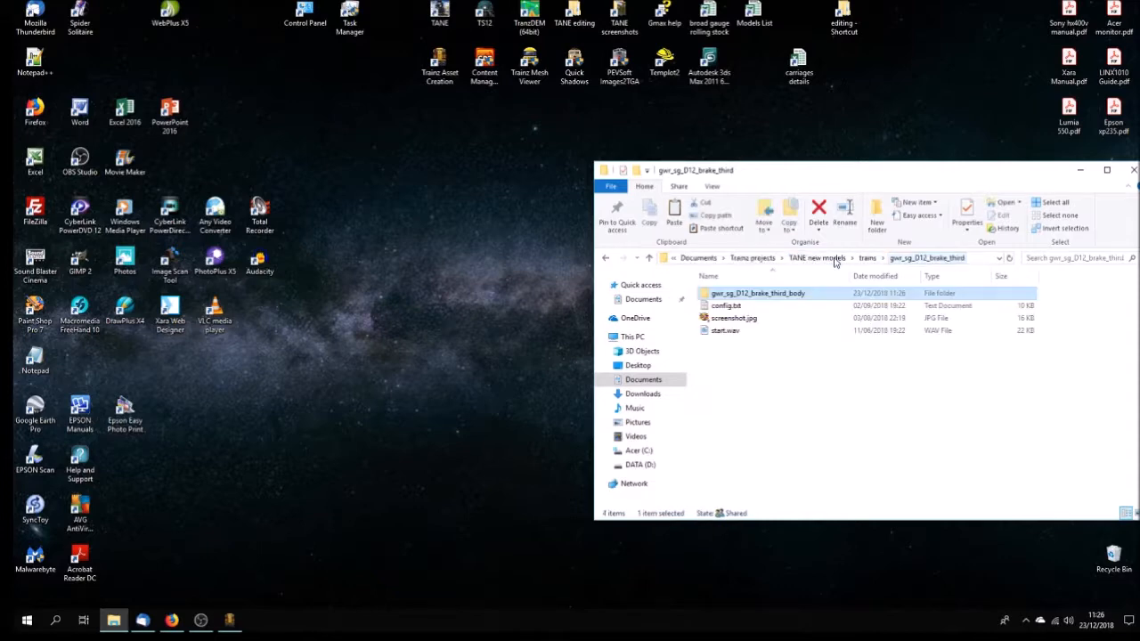
click(729, 308)
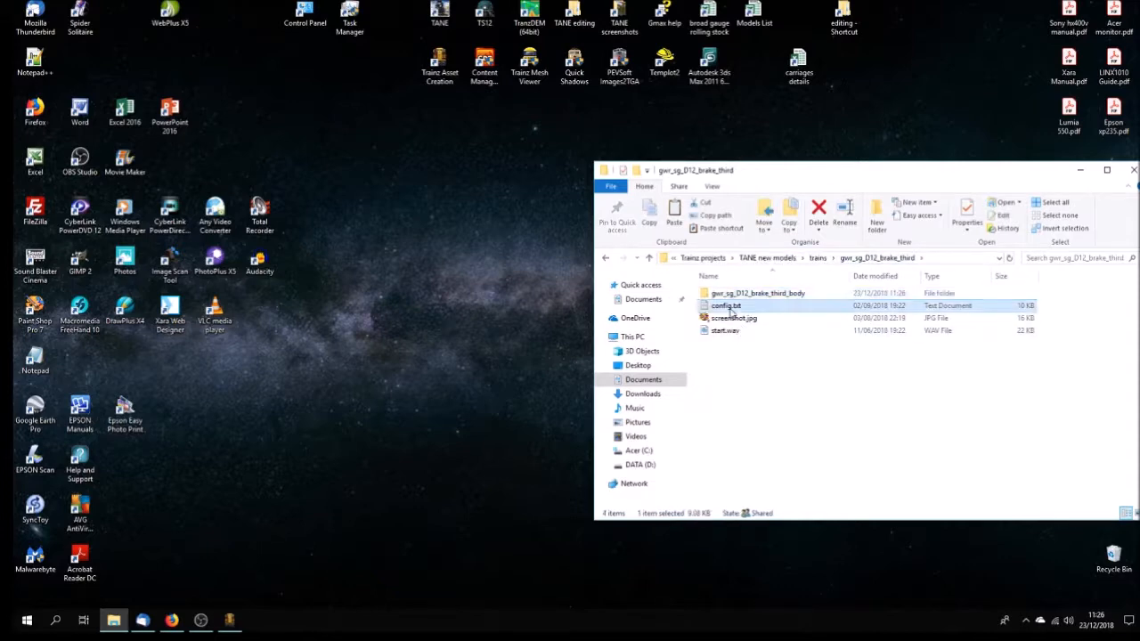
double_click(731, 308)
drag(288, 74, 514, 113)
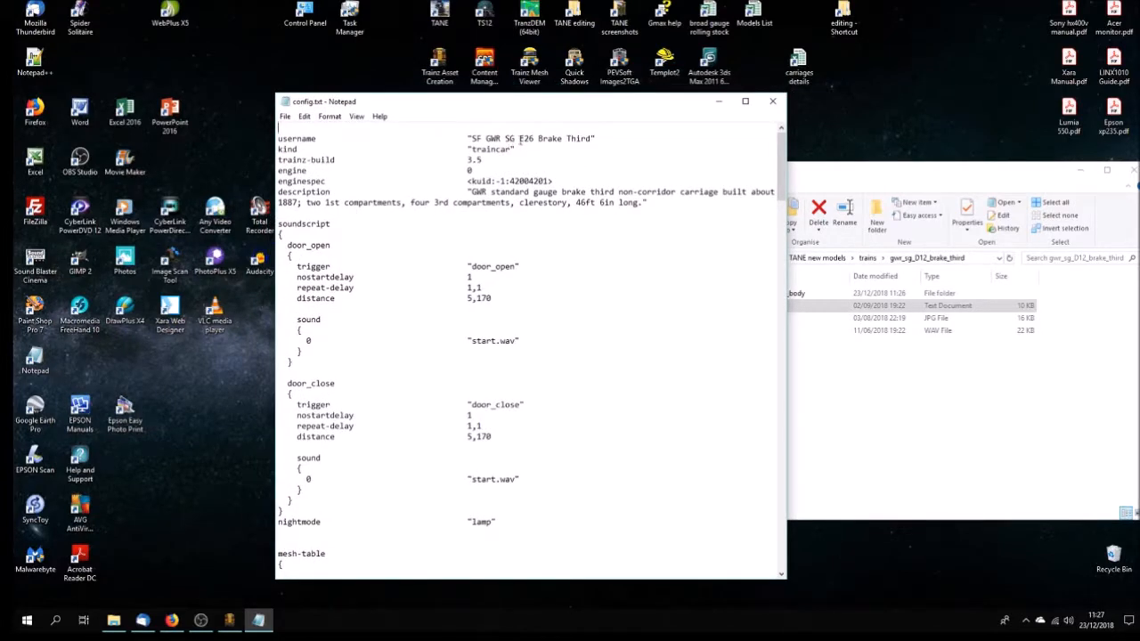
drag(520, 138, 533, 139)
text(D12)
Change the description to a side-corridor carriage built about 1890
drag(619, 192, 636, 192)
text(side)
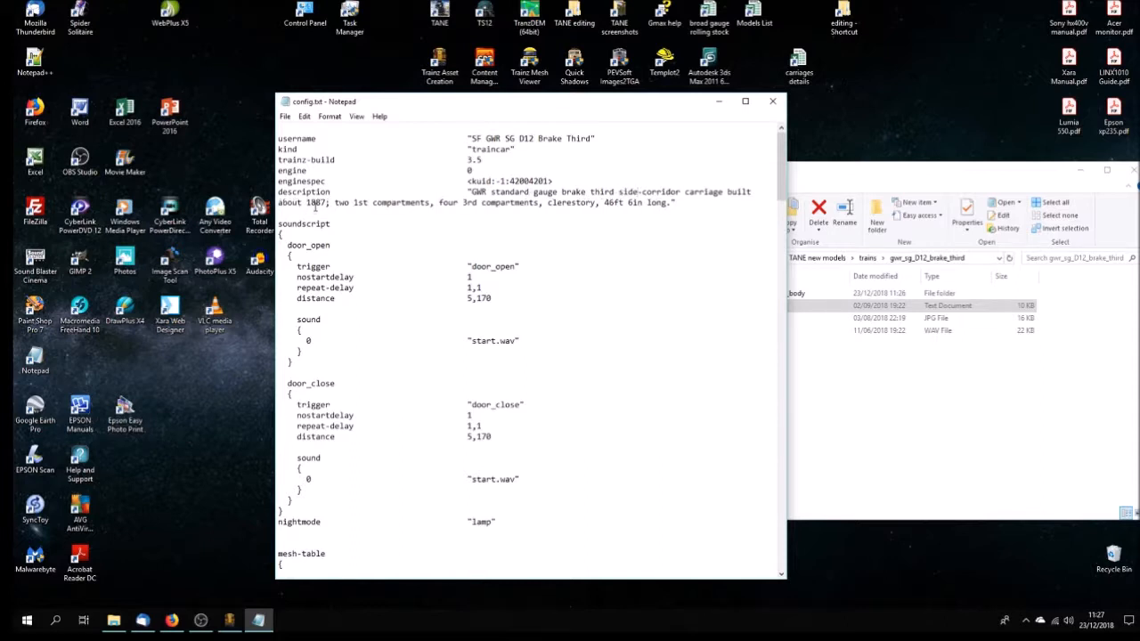
drag(314, 202, 328, 202)
text(90)
Reword the compartment text in the description to "three 3rd compartments", removing the mention of 1st compartments
double_click(338, 203)
click(339, 202)
double_click(339, 203)
text(three)
key(Delete)
key(Delete)
key(Delete)
key(Delete)
key(Delete)
key(Delete)
key(Delete)
key(Delete)
key(Delete)
key(Delete)
key(Delete)
key(Delete)
key(Delete)
key(Delete)
key(Delete)
key(Delete)
key(Delete)
key(Delete)
key(Delete)
key(Delete)
key(Delete)
key(Delete)
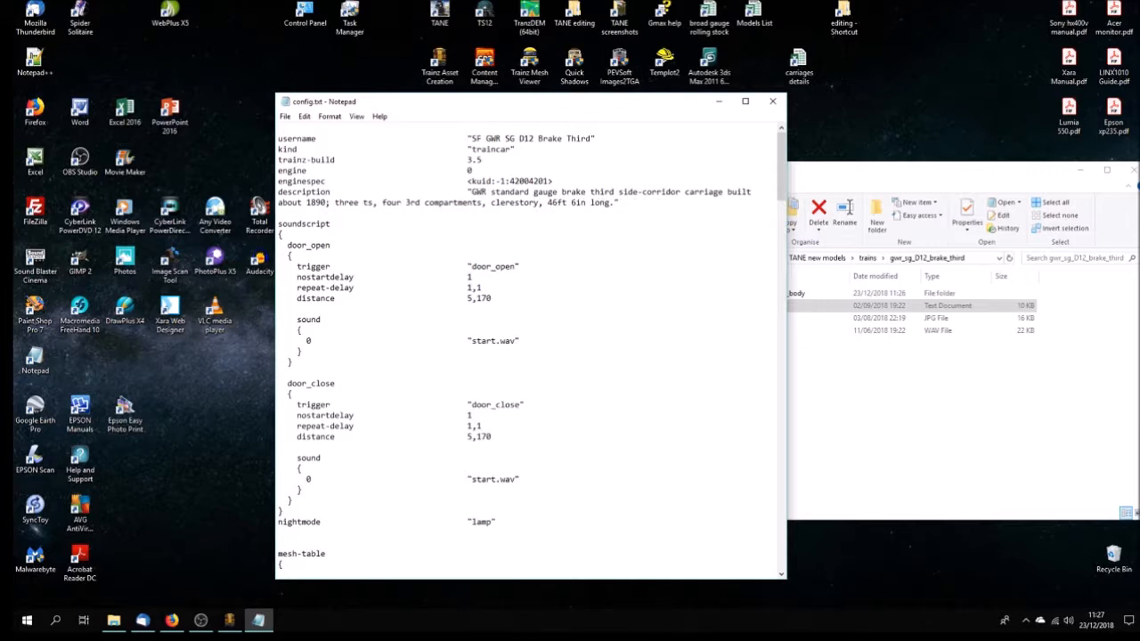
key(Delete)
key(Delete)
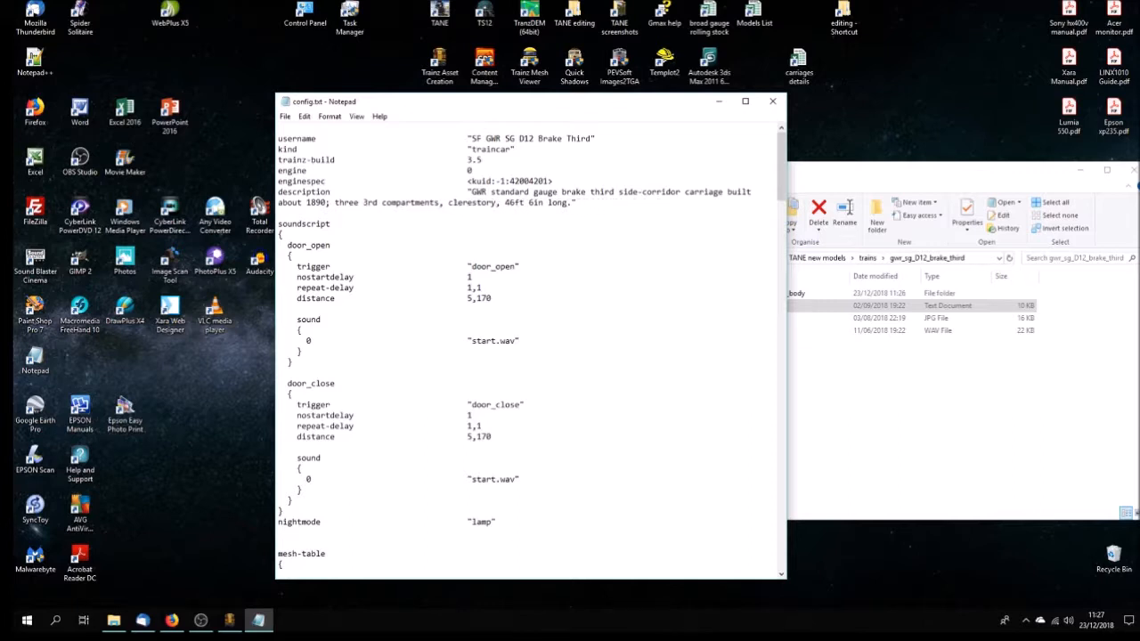
text(3)
Set the carriage length in the description to 56ft and save config.txt
drag(505, 203, 513, 202)
text(5)
click(531, 203)
key(Delete)
key(Delete)
key(Delete)
key(Delete)
click(286, 116)
click(324, 157)
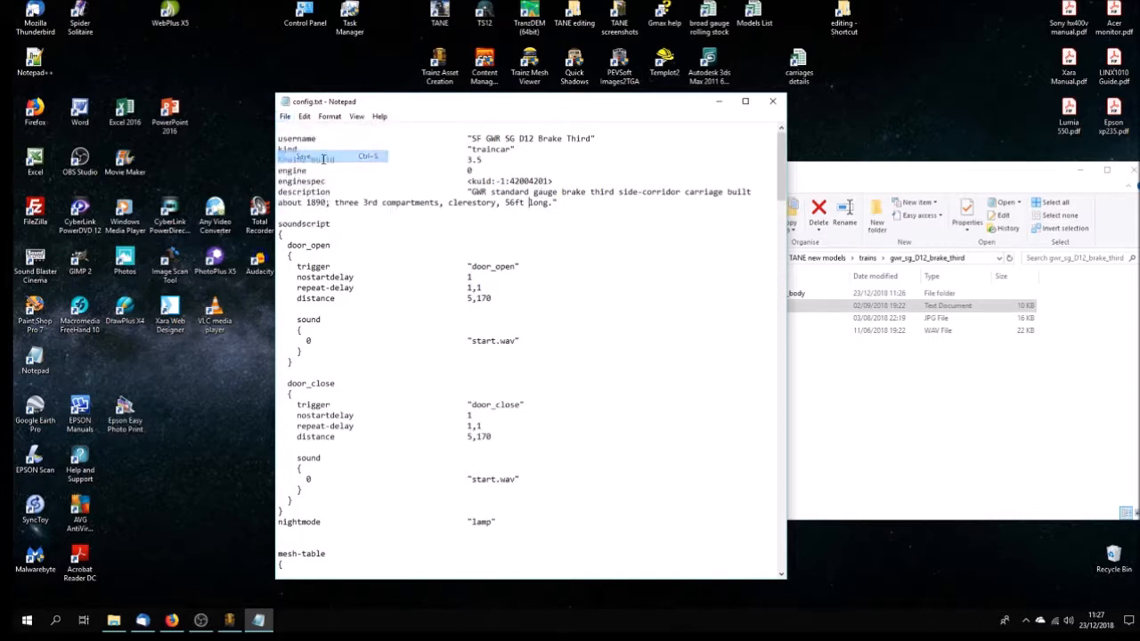
Convert the asset's kuid2 entry to a plain kuid without version suffix, replacing the final digits of its content ID with 3001
scroll(526, 218, down, 4)
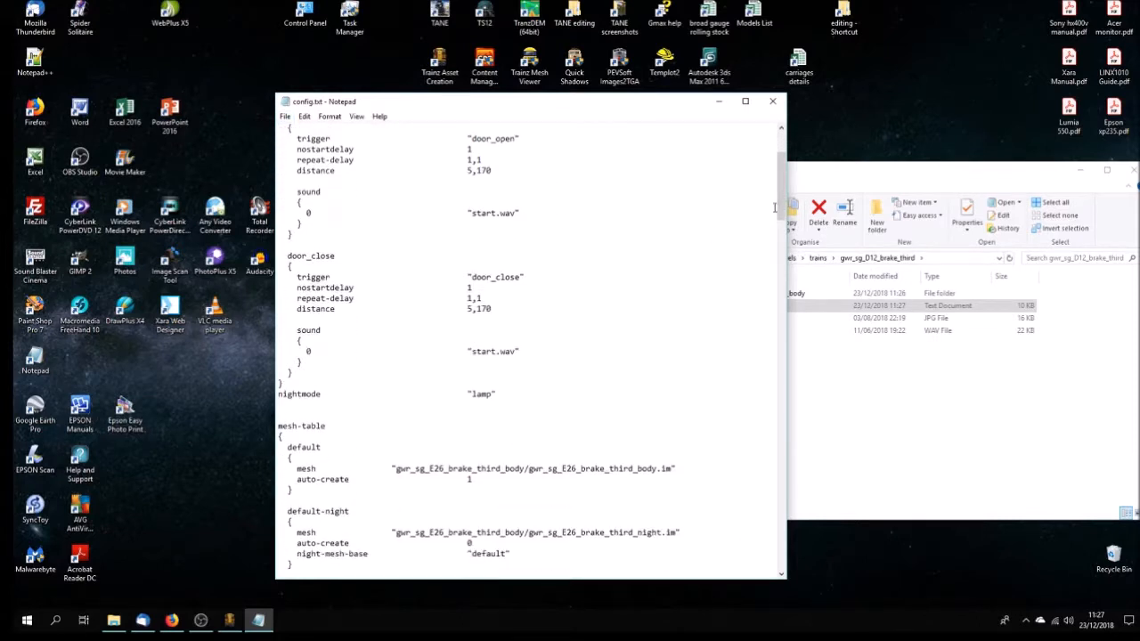
drag(782, 185, 762, 572)
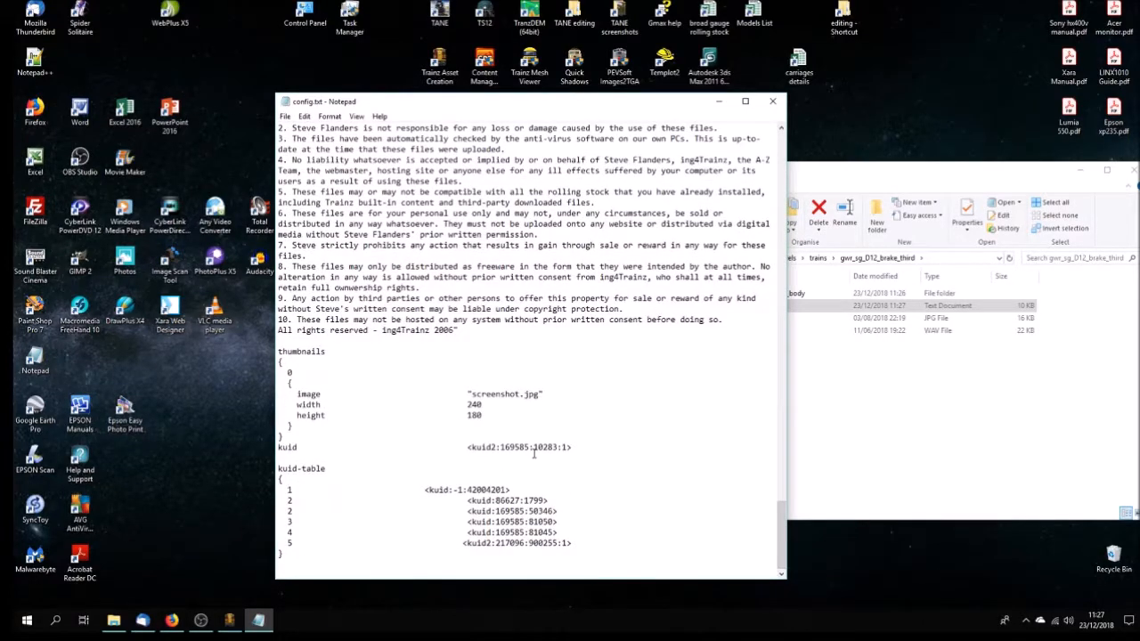
drag(543, 447, 558, 448)
text(3001)
key(Delete)
key(Delete)
click(492, 447)
key(BackSpace)
Set the size of the luggage0 queue to 4
scroll(497, 490, up, 4)
scroll(535, 323, up, 4)
scroll(534, 323, up, 1)
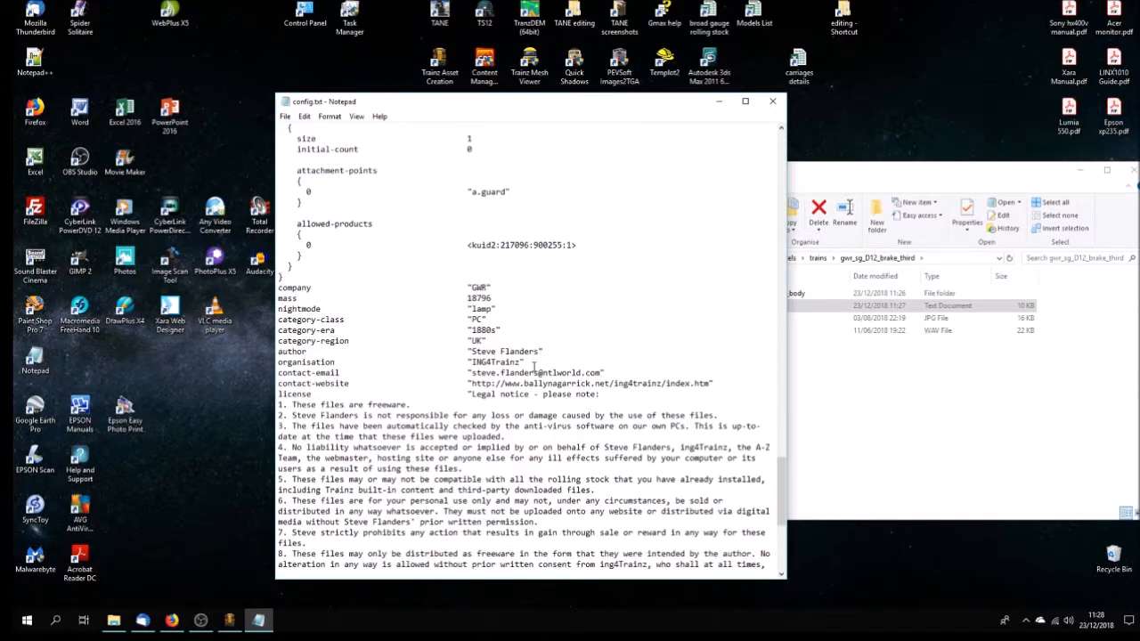
scroll(513, 402, up, 3)
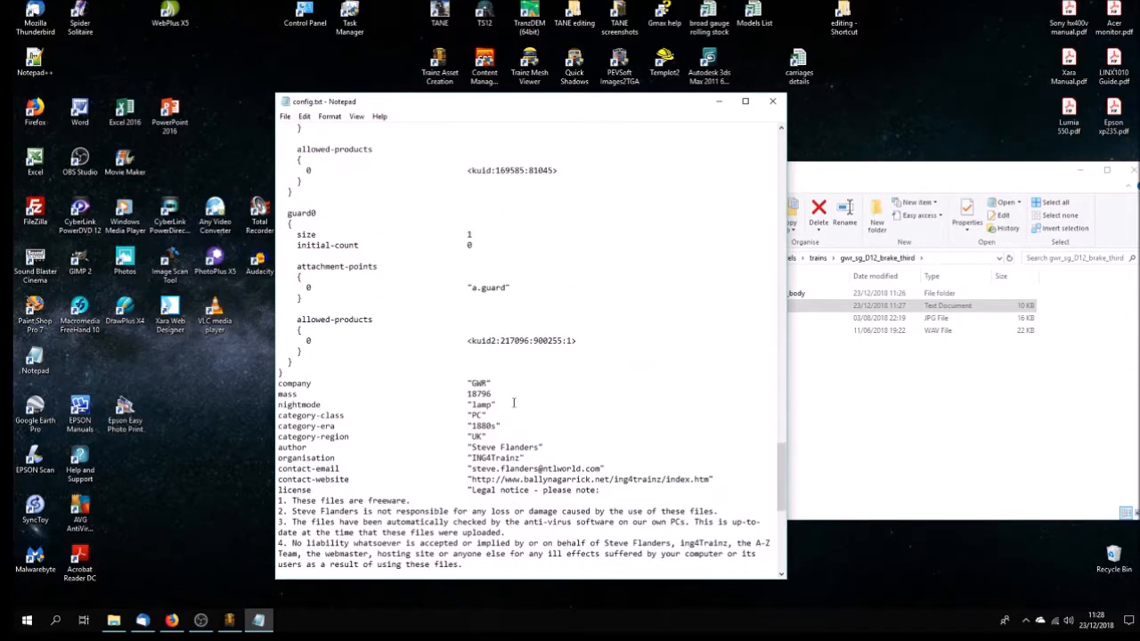
scroll(513, 403, up, 5)
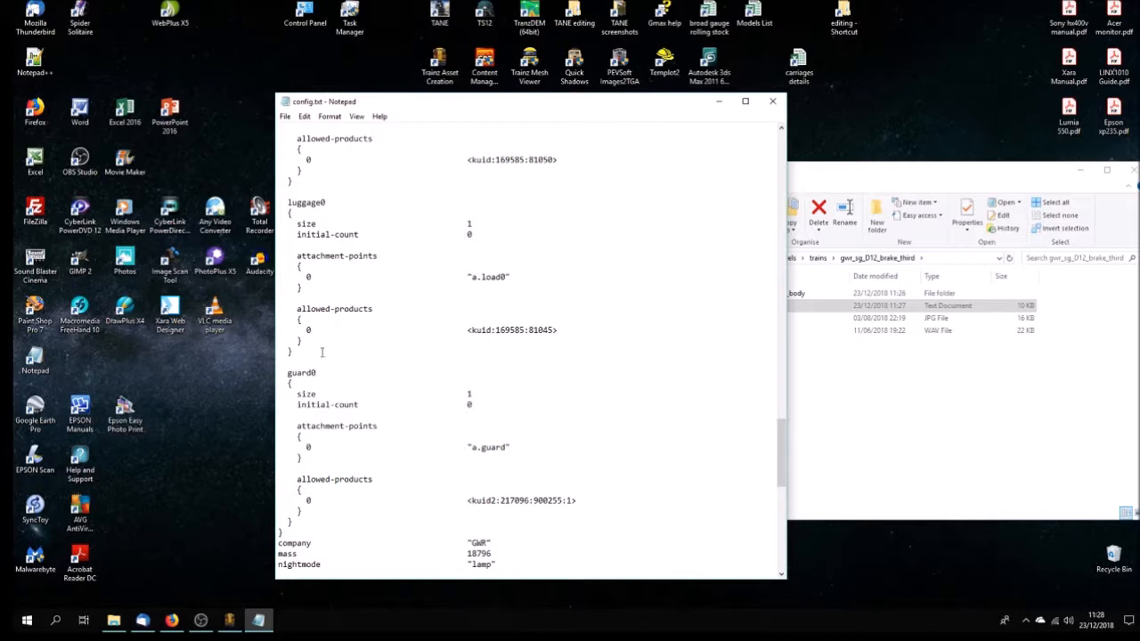
double_click(468, 223)
text(4)
Delete the whole lamp1 queue block and the surplus blank lines left before luggage0
scroll(418, 311, up, 9)
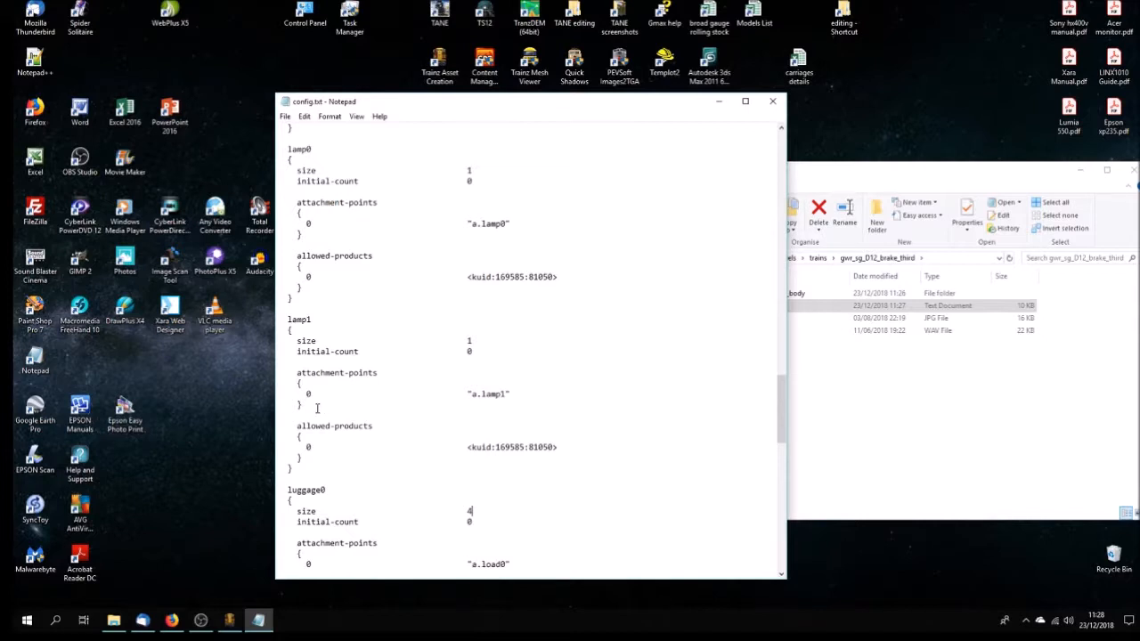
drag(298, 470, 280, 318)
key(Delete)
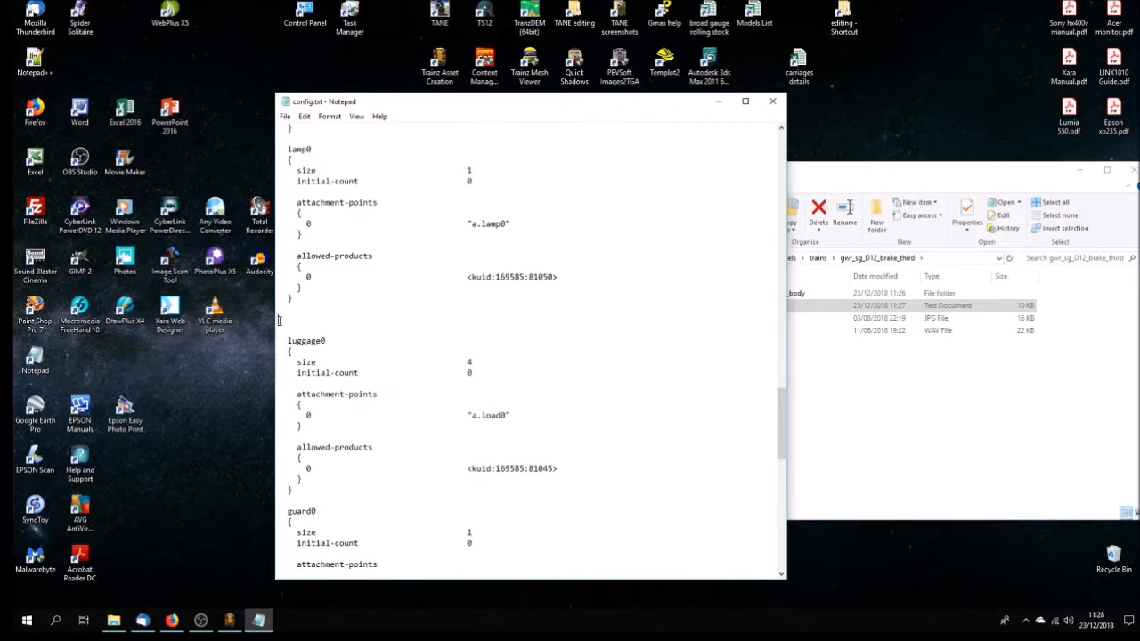
key(Delete)
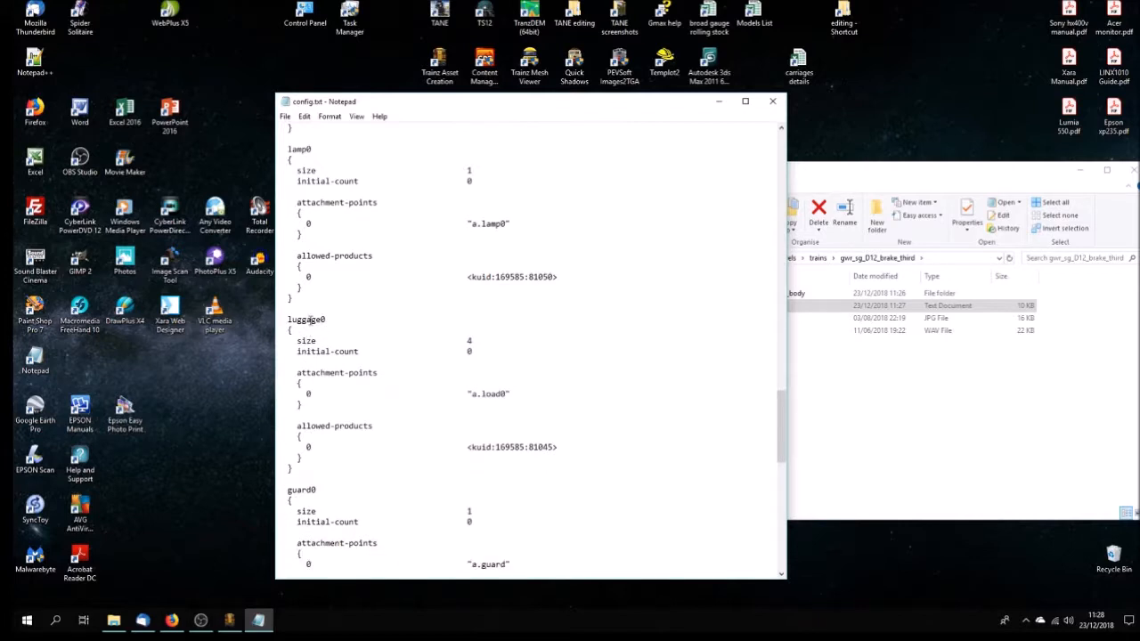
Add attachment point 1 with the value "a.load1" to the luggage0 queue
drag(299, 472, 287, 318)
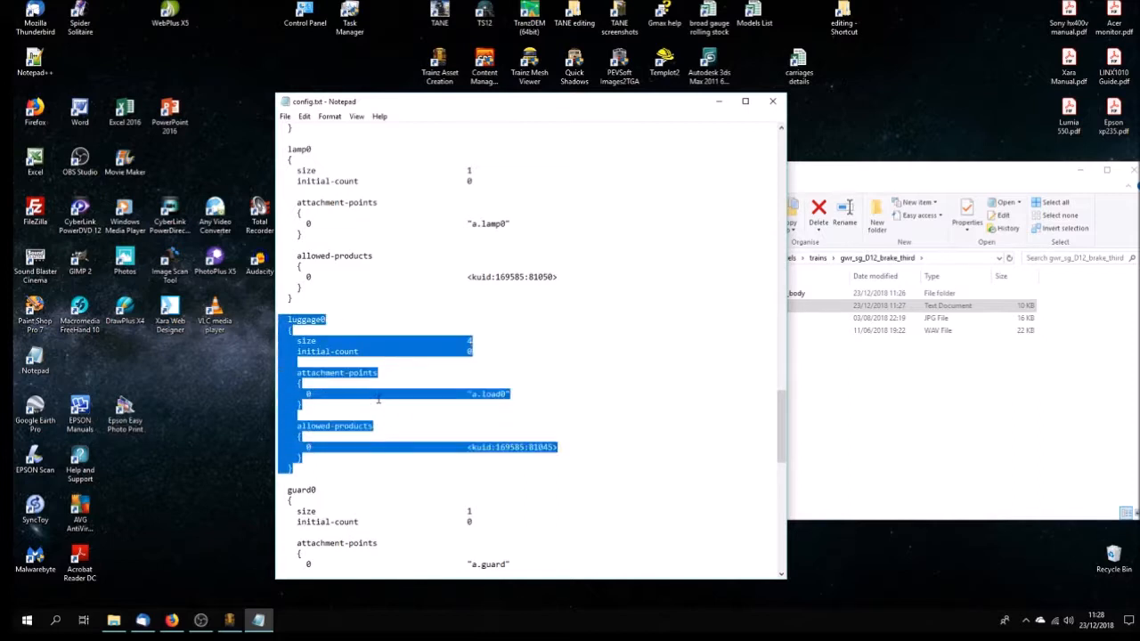
click(510, 393)
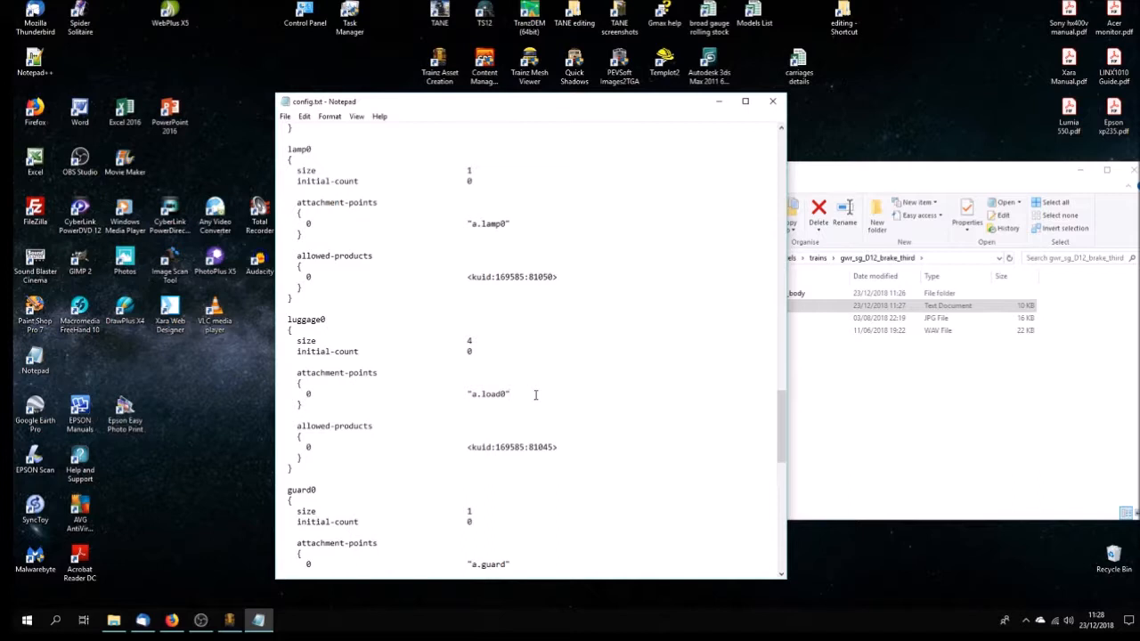
key(Return)
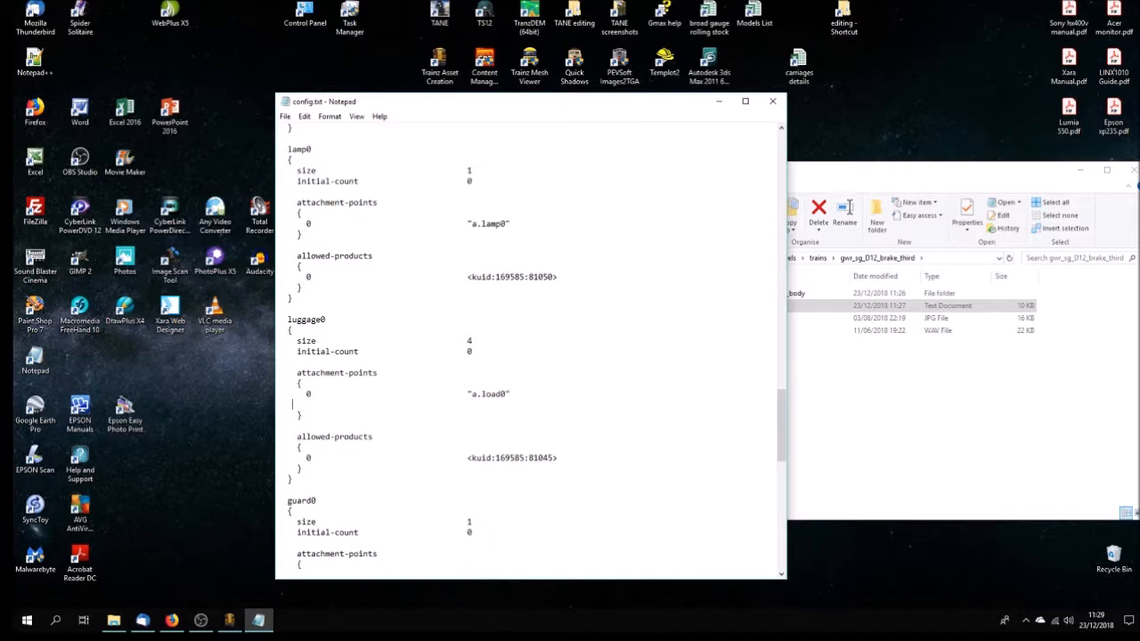
text(1)
key(Tab)
key(Tab)
key(Tab)
text("a.load1)
key(Return)
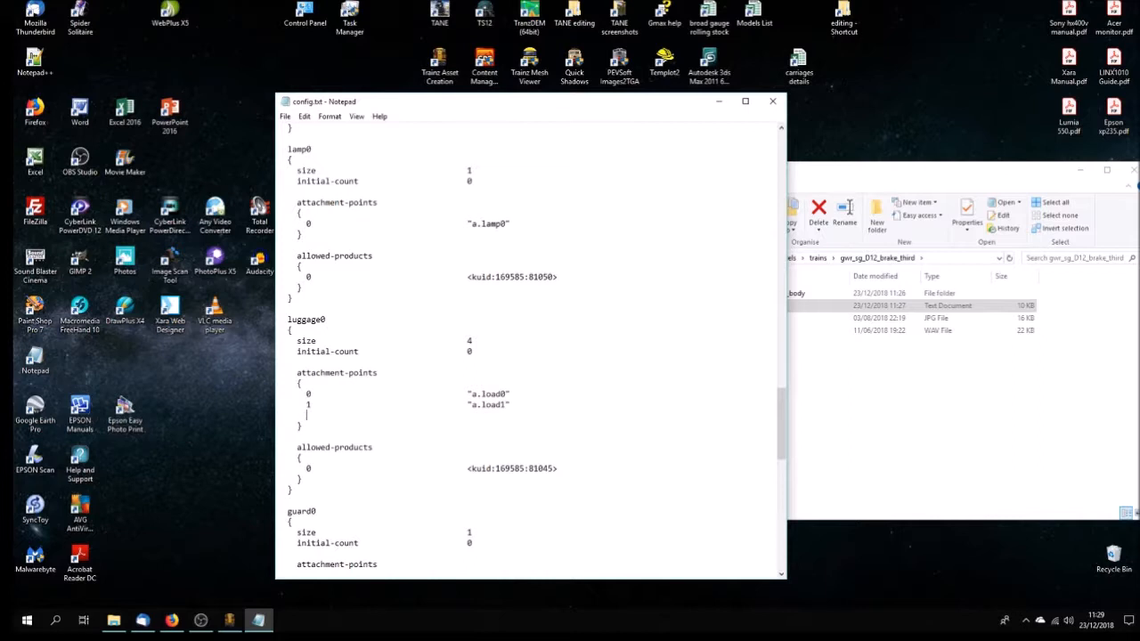
Add attachment points 2 and 3 to the luggage0 queue with the values "a.load2" and "a.load3"
text(2)
key(Tab)
key(Tab)
text("a.load2")
key(Return)
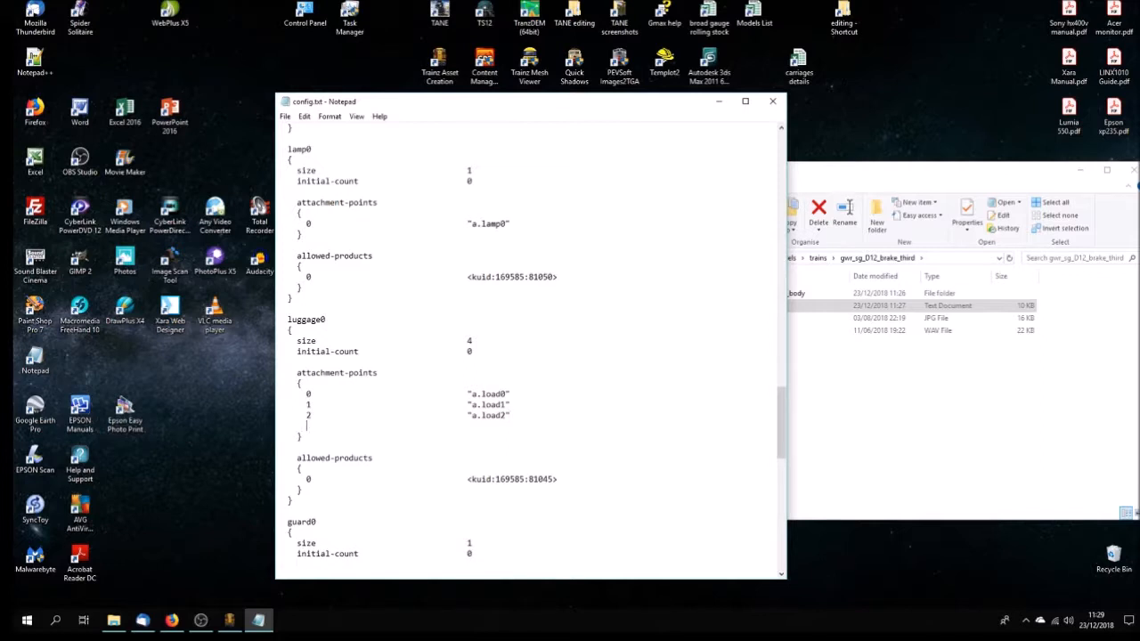
text(3					"a.load3)
Change the content ID in the kuids of bogeys 0 and 1 to 50345
scroll(486, 299, up, 5)
scroll(487, 298, up, 16)
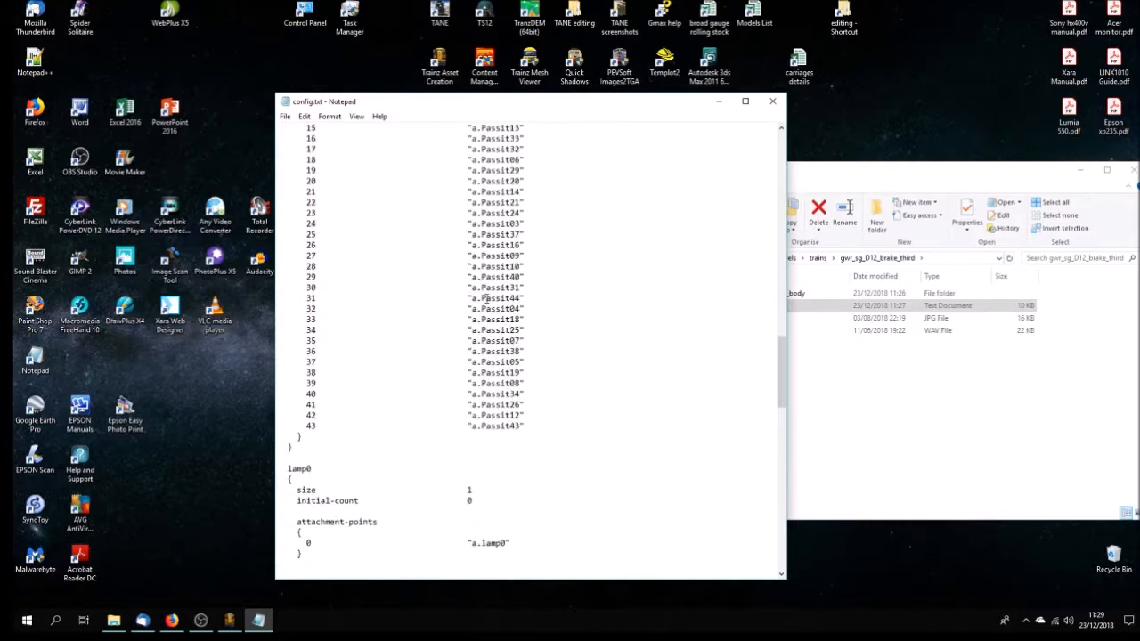
scroll(487, 299, up, 1)
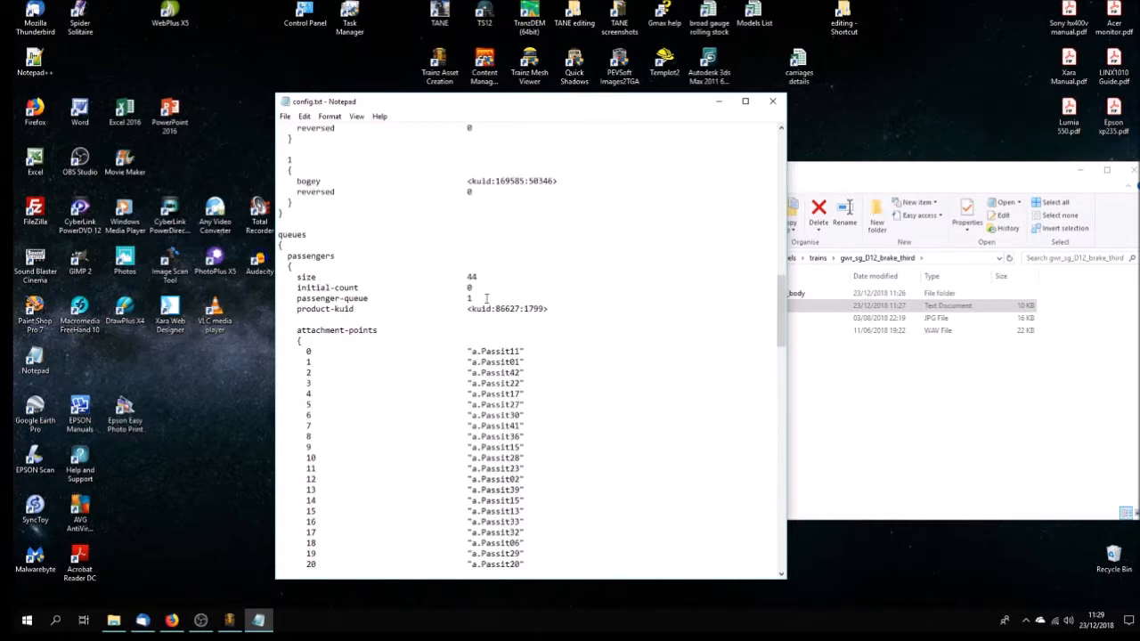
scroll(486, 299, up, 4)
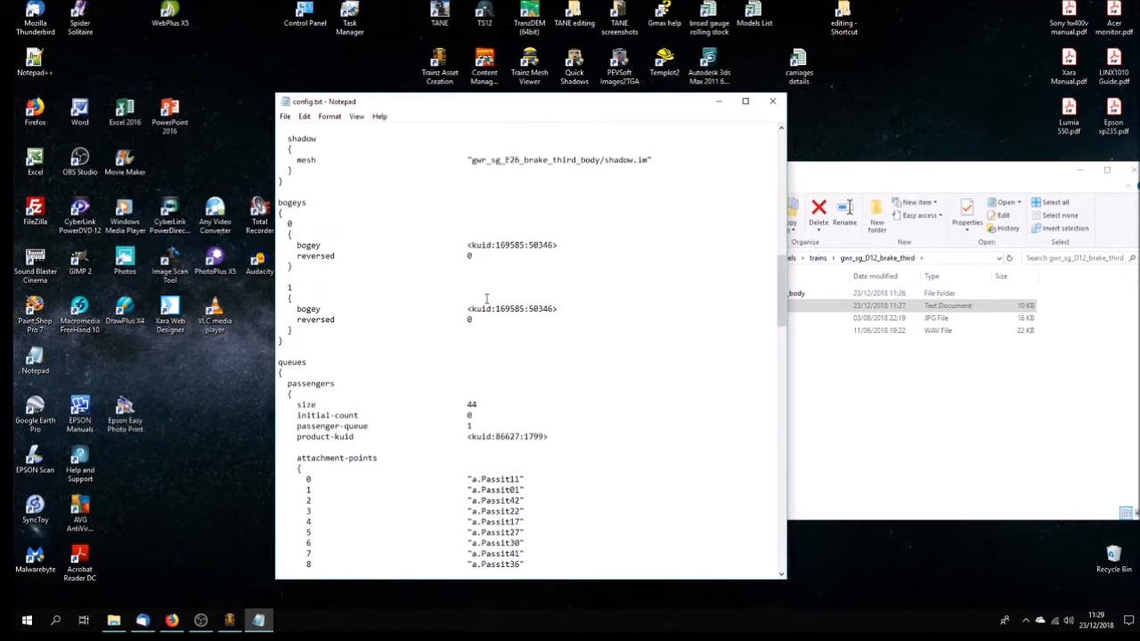
scroll(496, 291, up, 3)
drag(548, 342, 553, 342)
text(5)
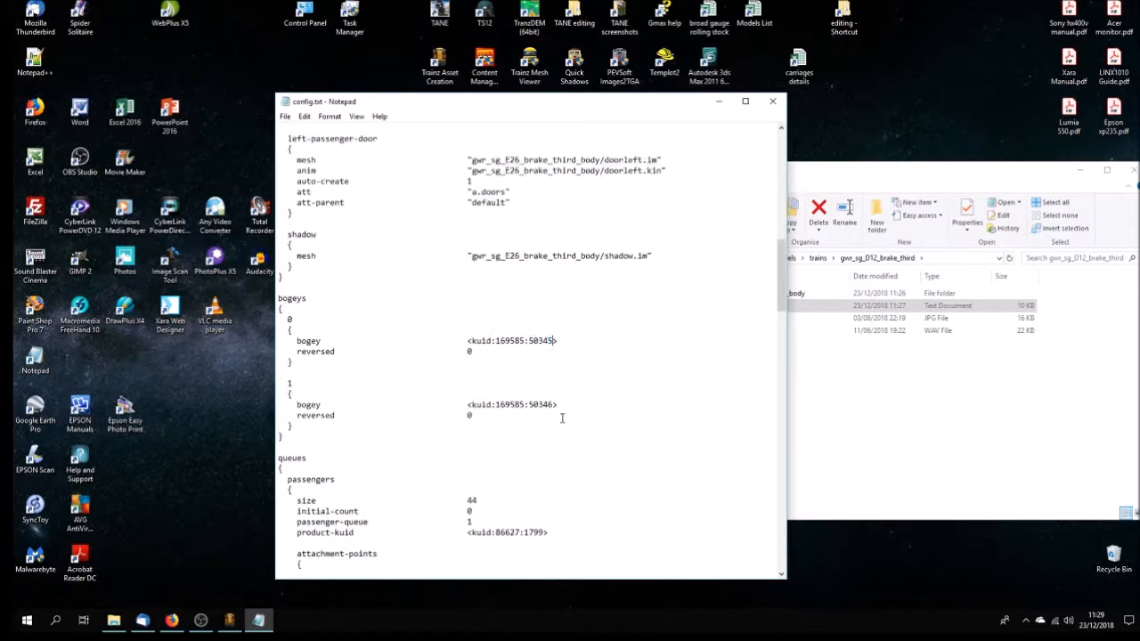
drag(548, 405, 554, 406)
text(5)
Replace E26 with D12 in the folder and file names of the default and default-night mesh paths
scroll(572, 424, up, 7)
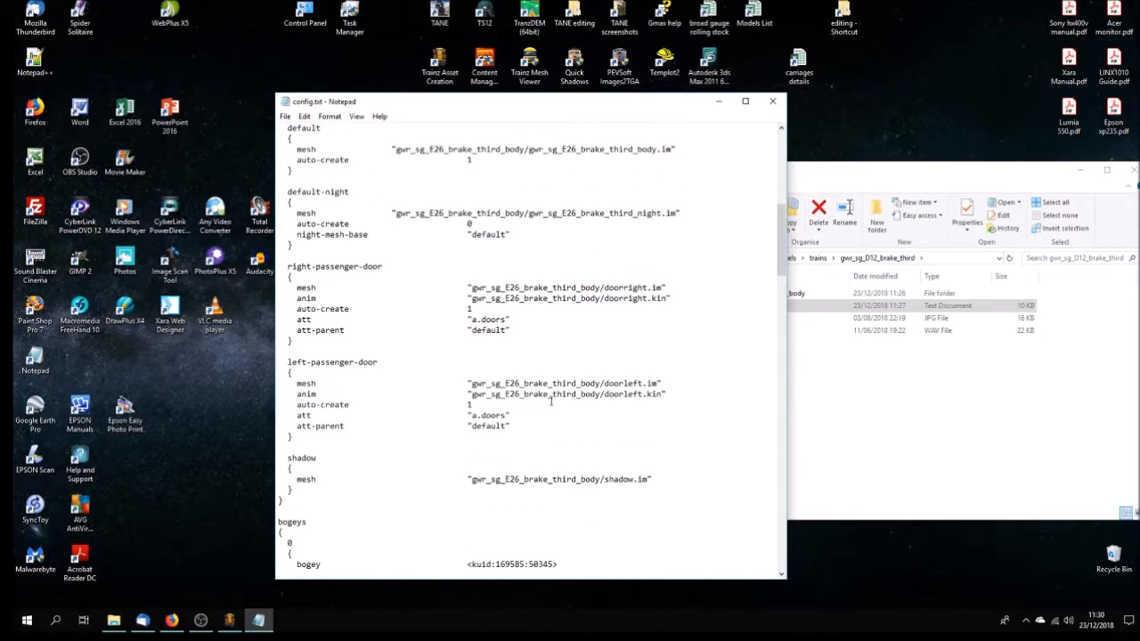
scroll(551, 401, up, 7)
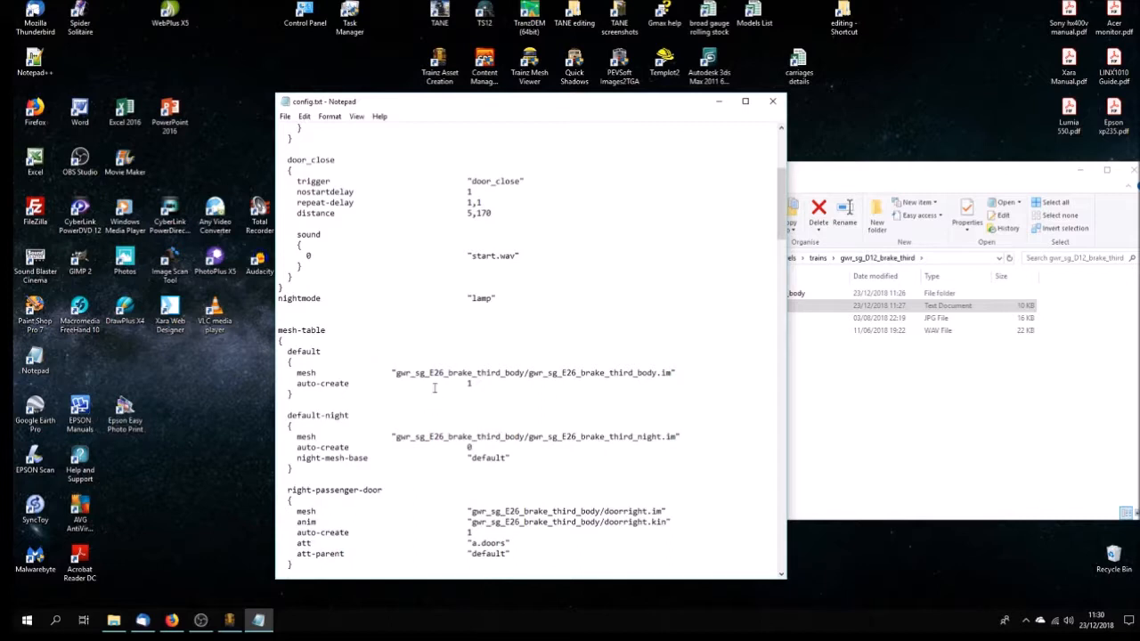
drag(430, 373, 444, 374)
text(D12)
drag(561, 373, 576, 374)
text(D12)
drag(429, 437, 444, 437)
text(D12)
drag(562, 437, 577, 436)
text(D12)
Replace E26 with D12 in the right-passenger-door mesh and anim paths
drag(505, 511, 522, 511)
text(D12)
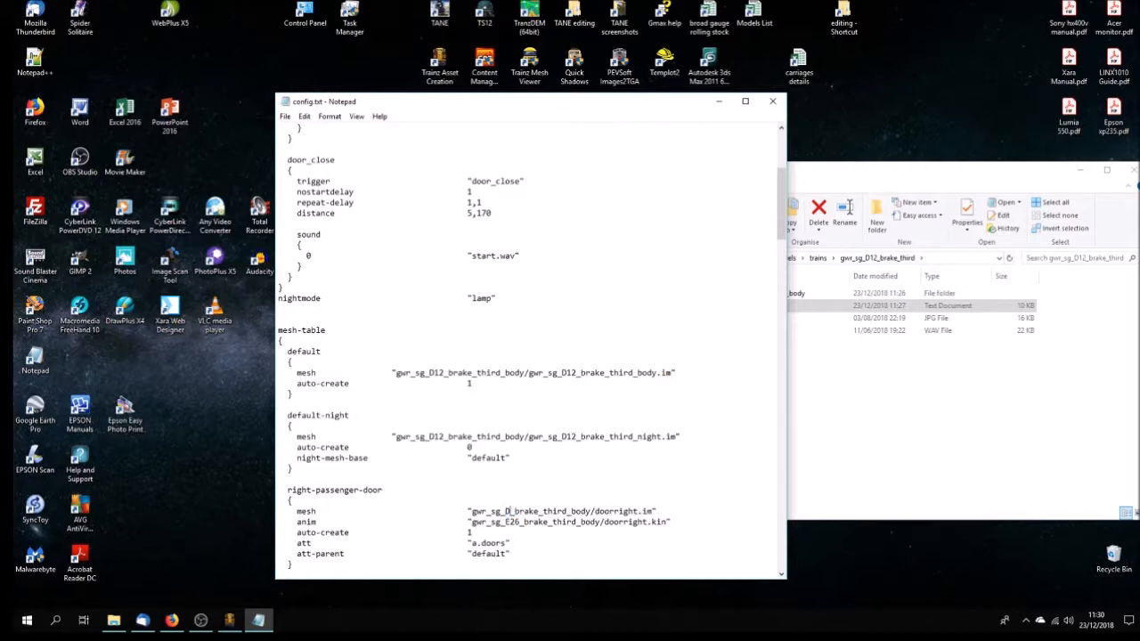
drag(505, 522, 520, 522)
text(D12)
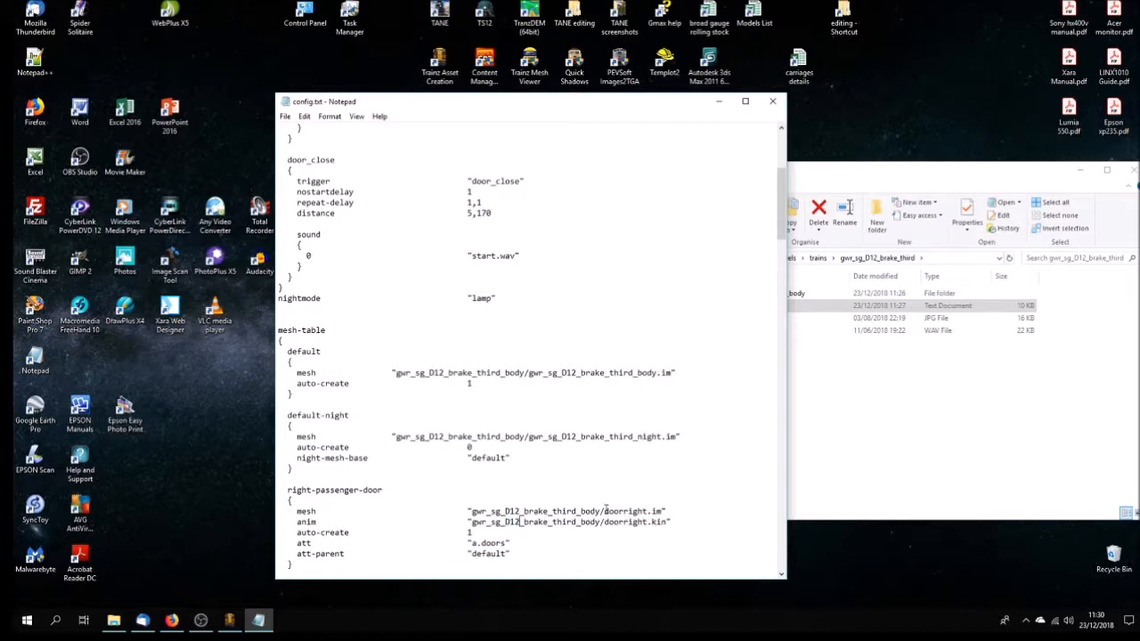
Replace E26 with D12 in the left-passenger-door mesh and anim paths
scroll(571, 507, down, 3)
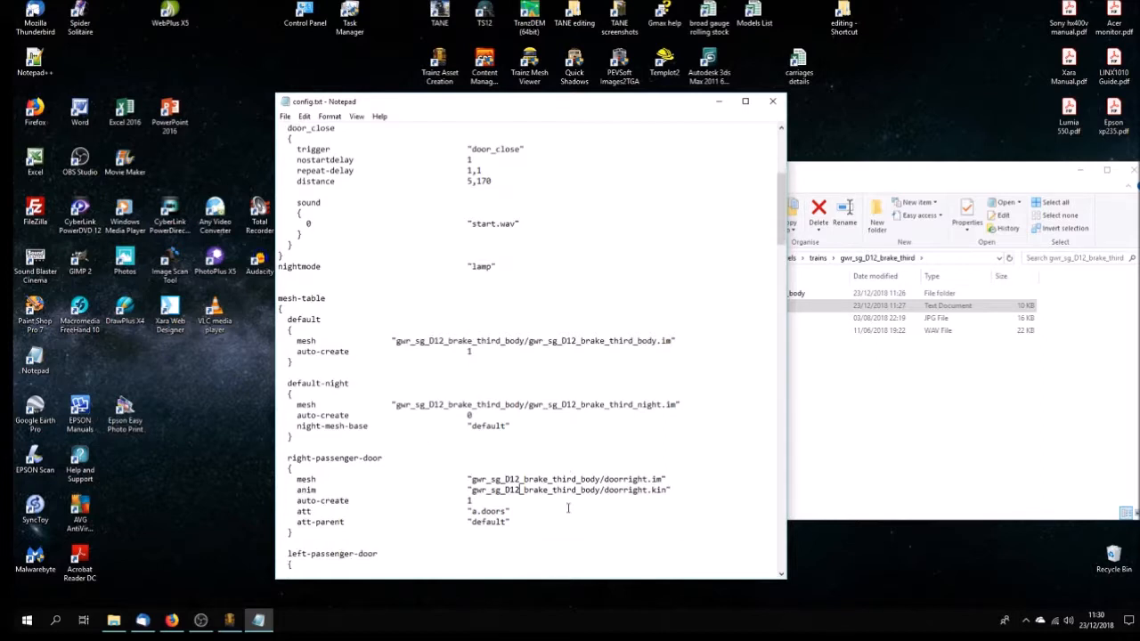
scroll(567, 507, down, 2)
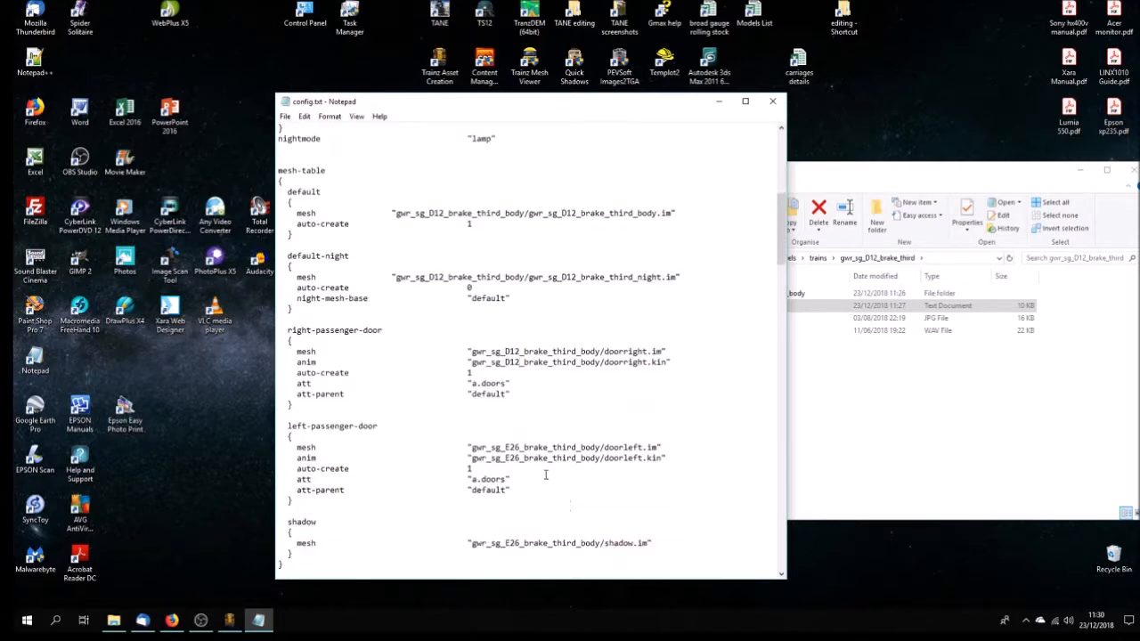
drag(505, 447, 520, 447)
text(D12)
drag(506, 458, 521, 458)
text(D12)
Replace E26 with D12 in the shadow mesh path
scroll(508, 496, down, 3)
drag(504, 448, 520, 448)
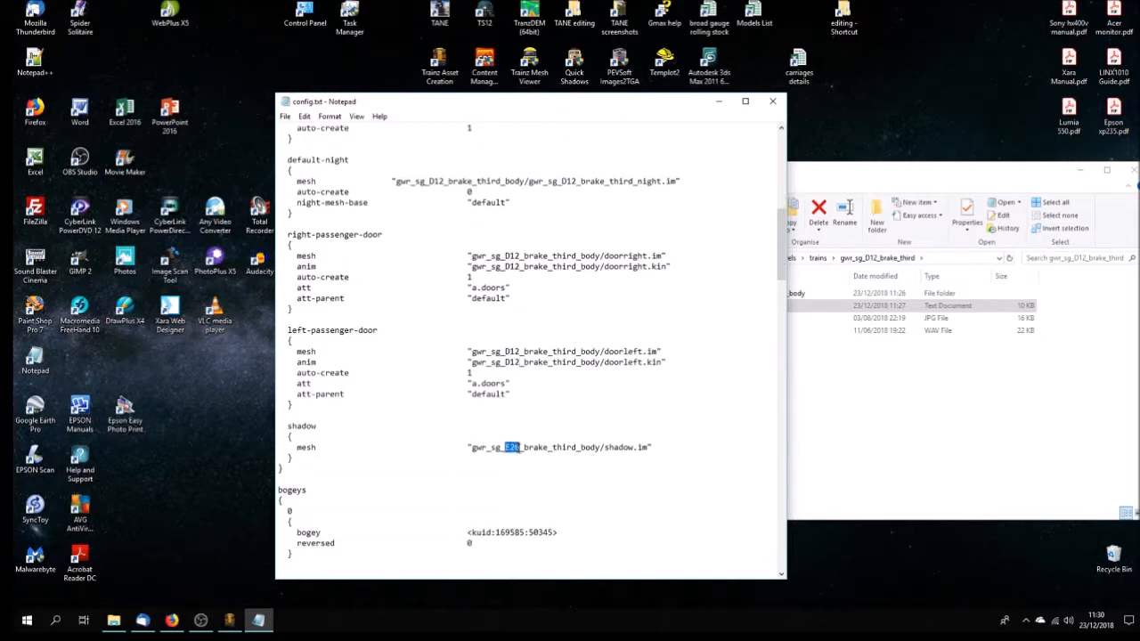
text(D12)
Delete attachment points 24 to 43 from the passengers queue, including the leftover blank line
scroll(548, 447, down, 4)
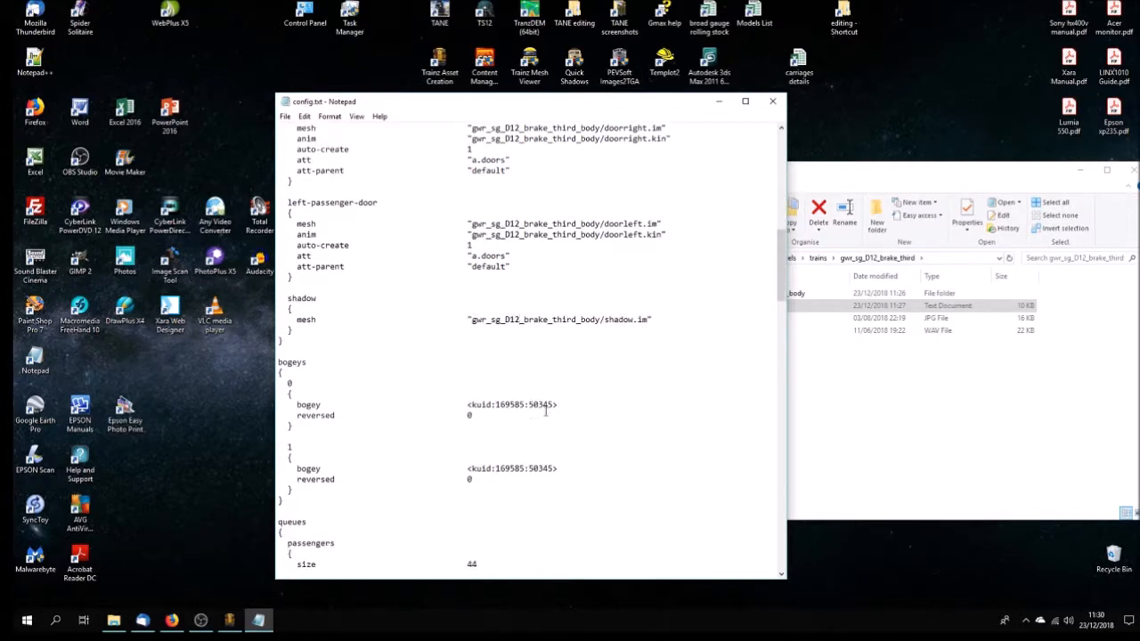
scroll(546, 410, down, 6)
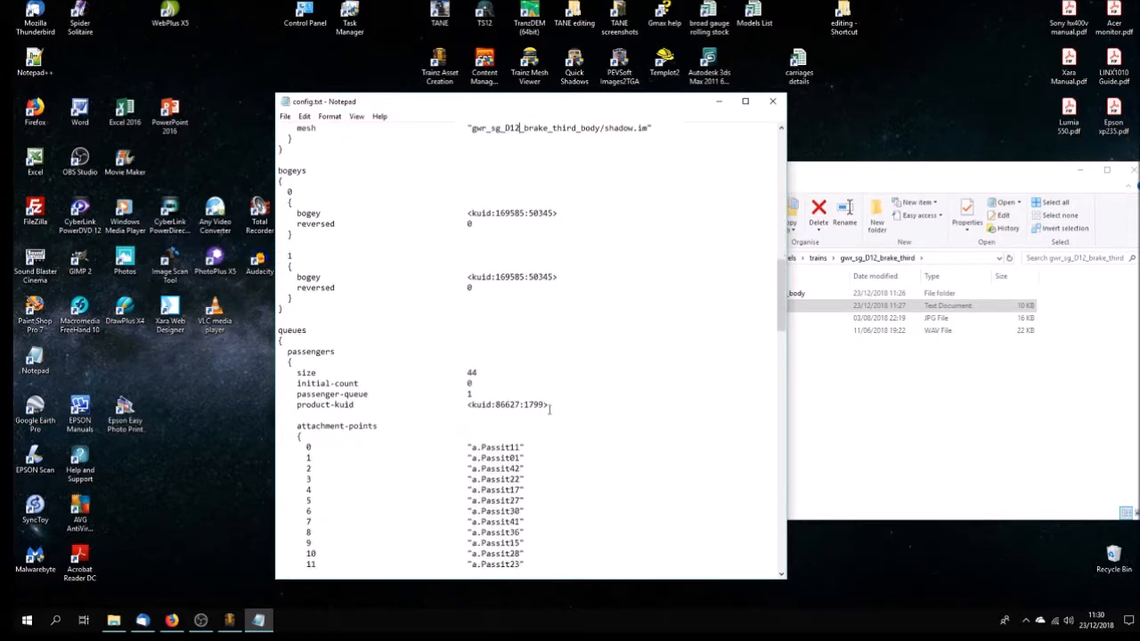
scroll(550, 408, down, 10)
scroll(550, 410, up, 3)
scroll(545, 428, down, 6)
drag(539, 488, 259, 290)
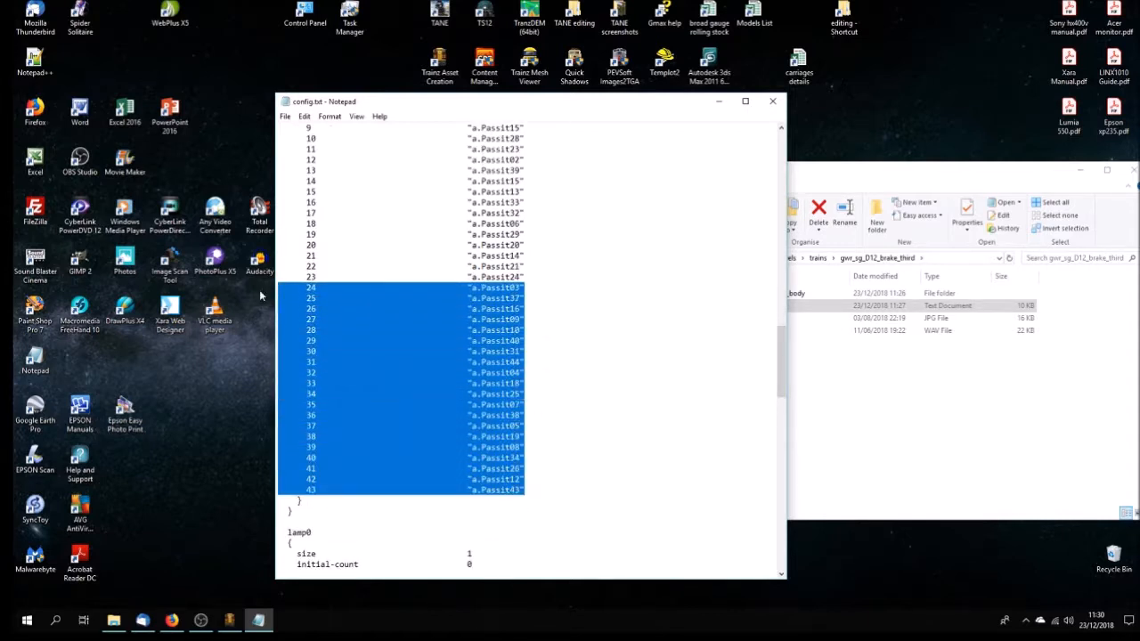
key(Delete)
key(Delete)
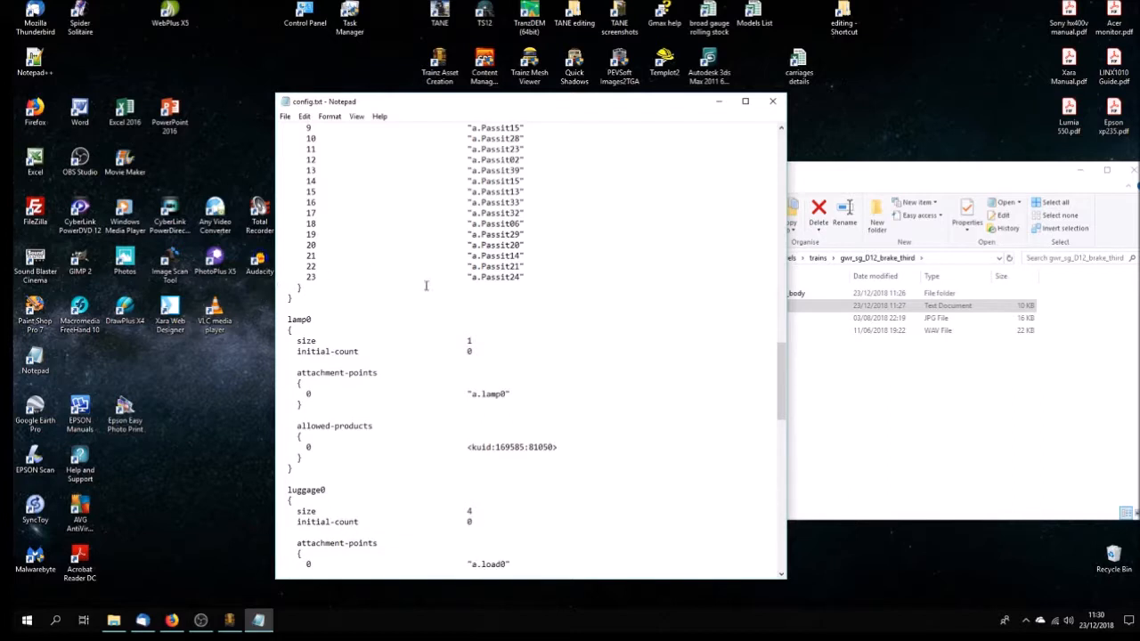
Clear the two-digit suffixes from the a.Passit names of passenger attachment points 0, 2, 4 to 8, 10, 13, 16, 17, 19 and 21
scroll(428, 285, up, 6)
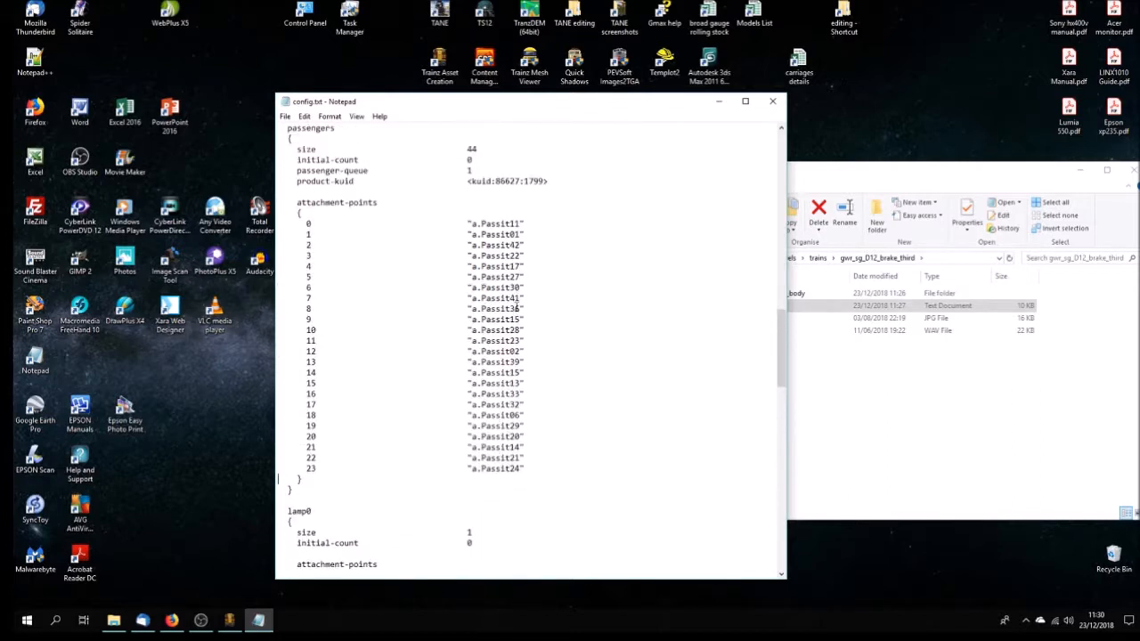
drag(510, 224, 520, 224)
key(BackSpace)
drag(521, 245, 509, 245)
key(BackSpace)
drag(510, 266, 521, 277)
key(BackSpace)
key(BackSpace)
drag(514, 287, 523, 363)
key(BackSpace)
key(BackSpace)
key(BackSpace)
key(BackSpace)
key(BackSpace)
drag(512, 394, 522, 447)
key(BackSpace)
key(BackSpace)
key(BackSpace)
key(BackSpace)
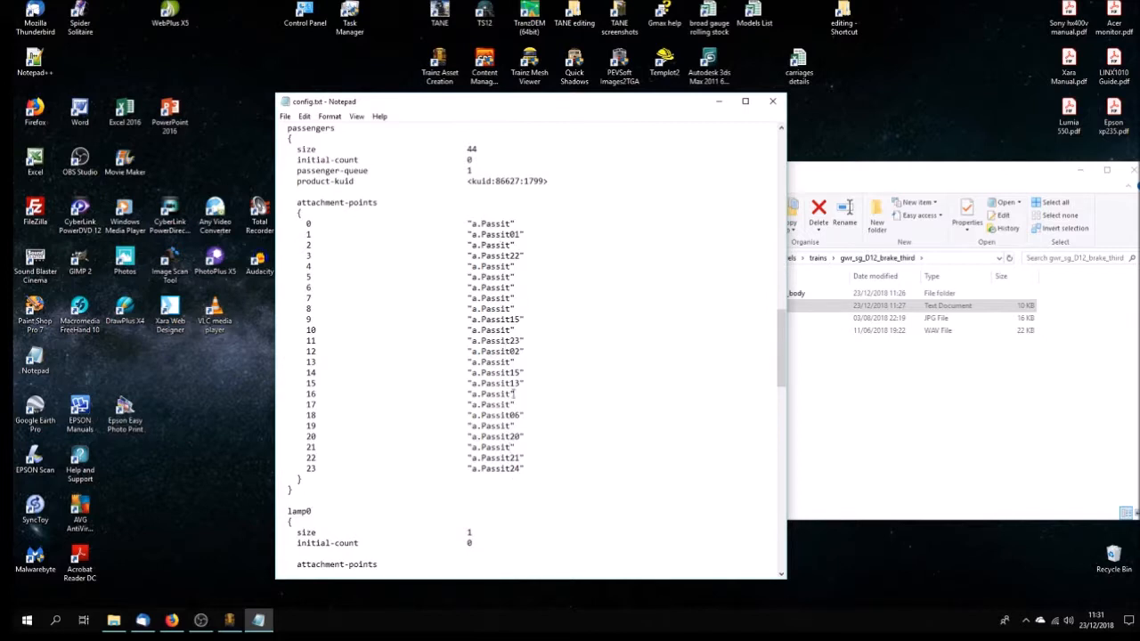
Clear the two-digit suffixes from the a.Passit names of passenger attachment points 3, 9, 11, 14, 15, 18, 20, 22 and 23
drag(510, 256, 520, 255)
key(BackSpace)
drag(510, 319, 522, 468)
key(BackSpace)
key(BackSpace)
key(BackSpace)
key(BackSpace)
key(BackSpace)
key(BackSpace)
key(BackSpace)
key(BackSpace)
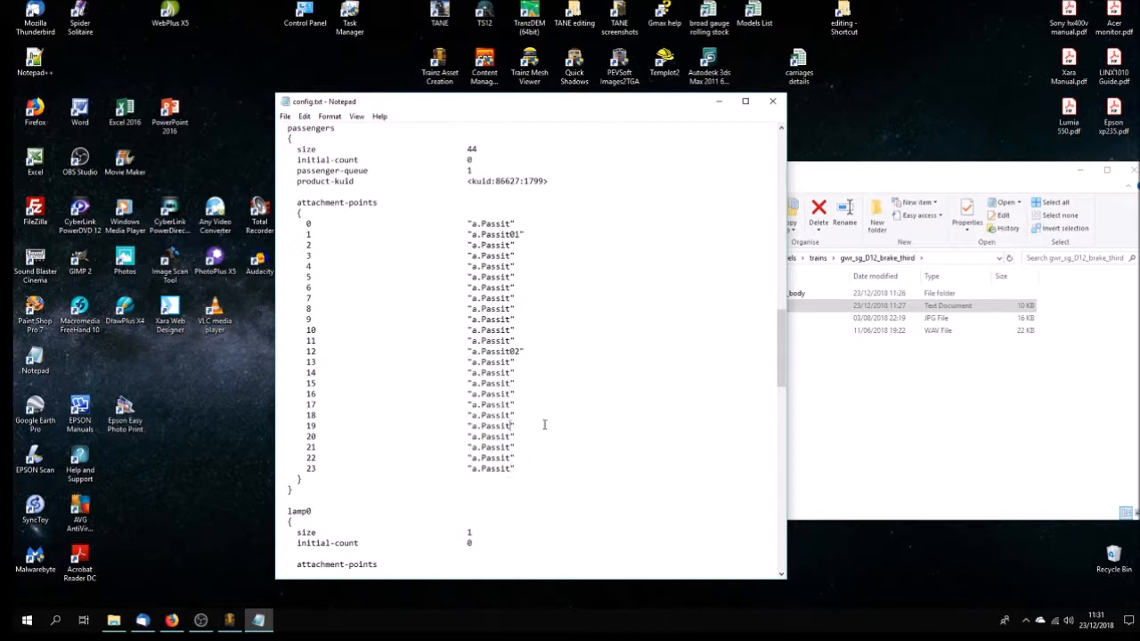
Name passenger attachment points 19, 3, 8 and 17 a.Passit03, a.Passit04, a.Passit05 and a.Passit06 respectively
text(03)
click(513, 256)
text(04)
click(513, 309)
text(05)
click(514, 405)
text(06)
Name passenger attachment points 21, 23, 0 and 6 a.Passit07, a.Passit08, a.Passit09 and a.Passit10 respectively
click(513, 448)
text(07)
click(514, 469)
text(08)
click(514, 224)
text(09)
click(513, 288)
text(10)
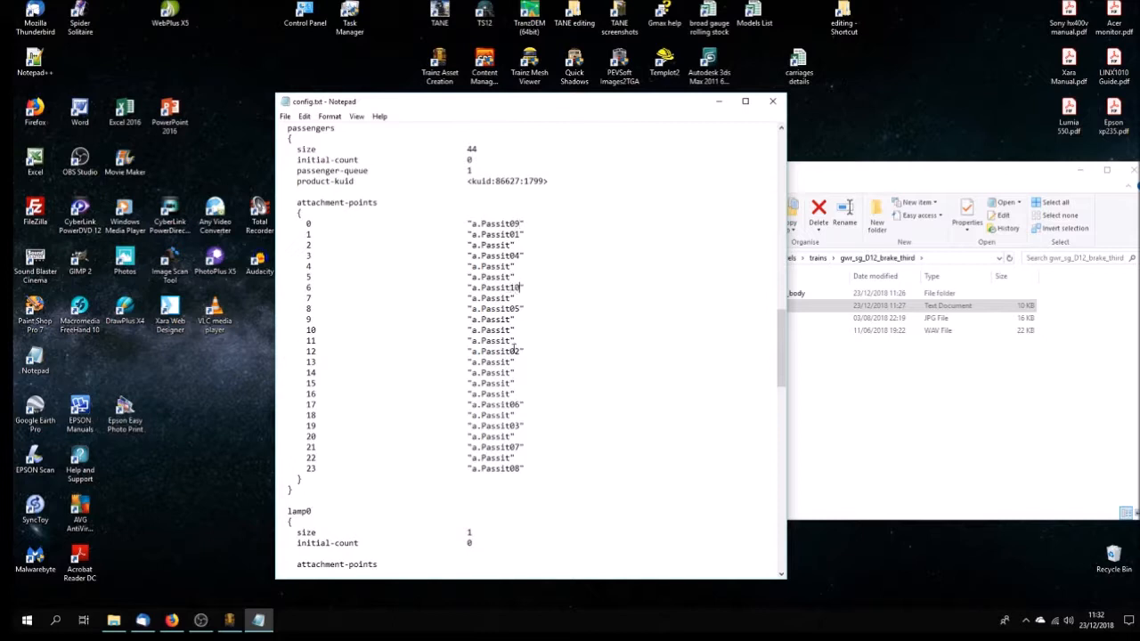
Name passenger attachment points 11, 15, 18 and 22 a.Passit11, a.Passit12, a.Passit13 and a.Passit14 respectively
click(514, 341)
text(11)
click(512, 382)
text(12)
click(514, 415)
text(13)
text(14)
Name passenger attachment points 2, 9, 14, 20 and 4 a.Passit15, a.Passit16, a.Passit17, a.Passit18 and a.Passit19 respectively
click(513, 246)
text(15)
click(513, 319)
text(1)
text(6)
text(17)
click(511, 436)
text(1819)
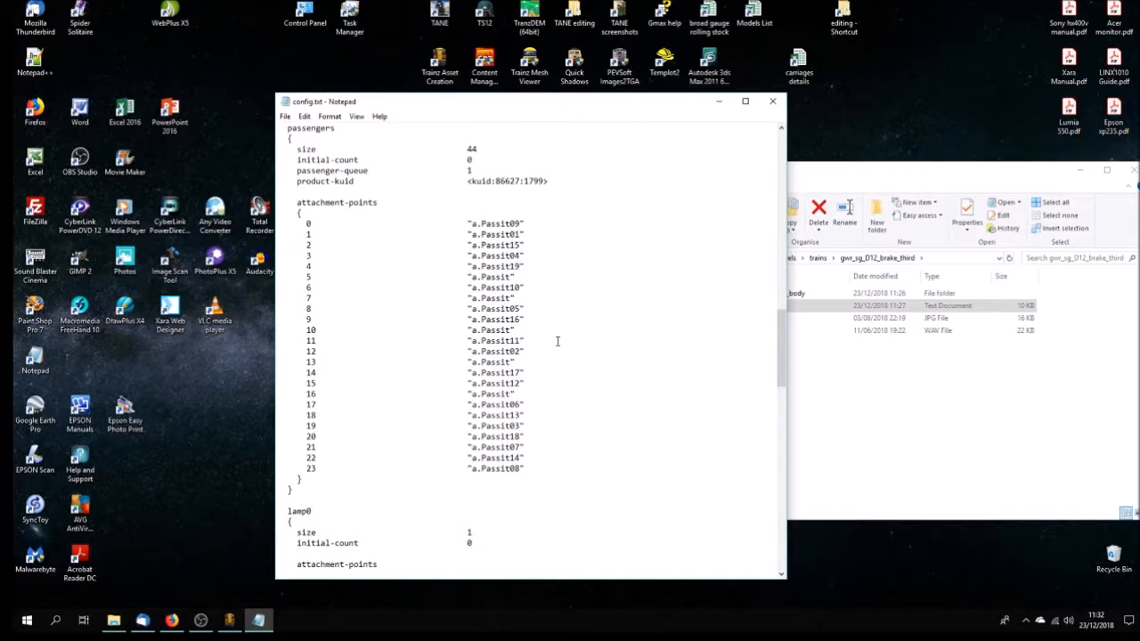
Name passenger attachment points 10, 16, 13, 7 and 5 a.Passit20, a.Passit21, a.Passit22, a.Passit23 and a.Passit24 respectively
click(579, 331)
text(20)
text(21)
click(514, 362)
text(22)
text(23)
click(510, 277)
text(24)
Review the bogeys, the passenger, lamp, luggage and guard queues, and the remaining tags down to the kuid-table
scroll(500, 364, up, 8)
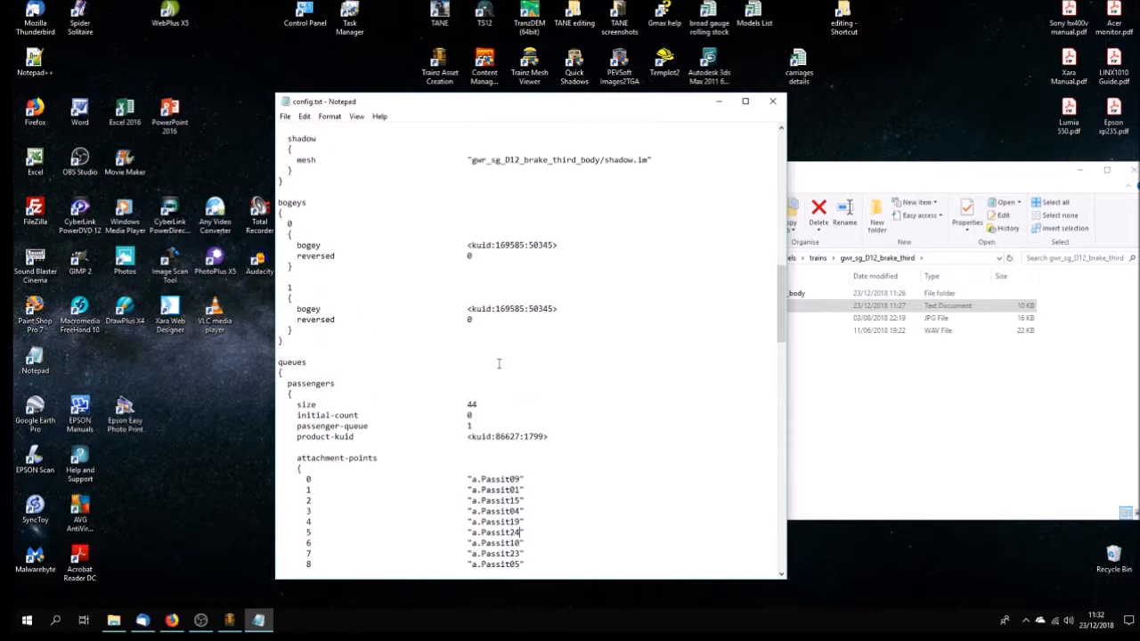
scroll(500, 364, down, 4)
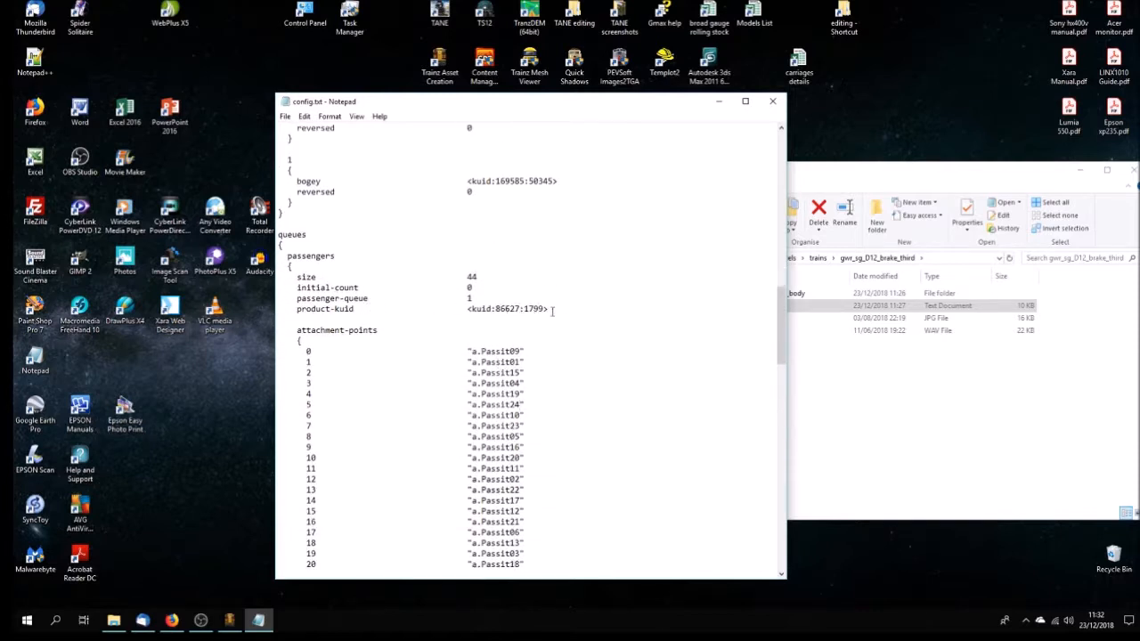
scroll(540, 313, down, 12)
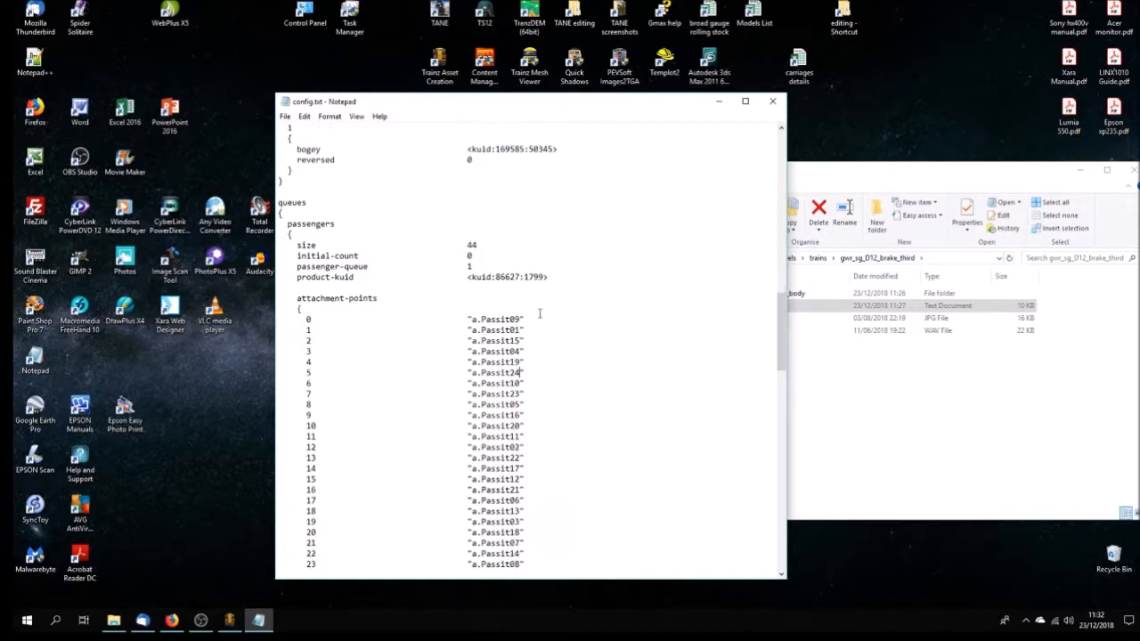
scroll(540, 313, down, 2)
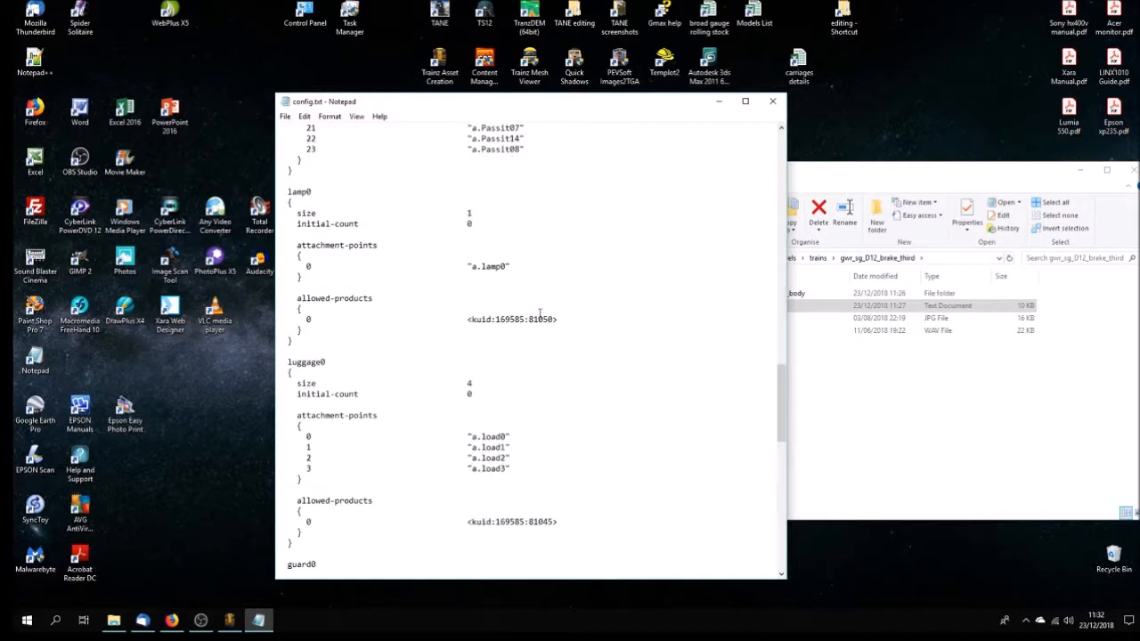
scroll(540, 312, down, 3)
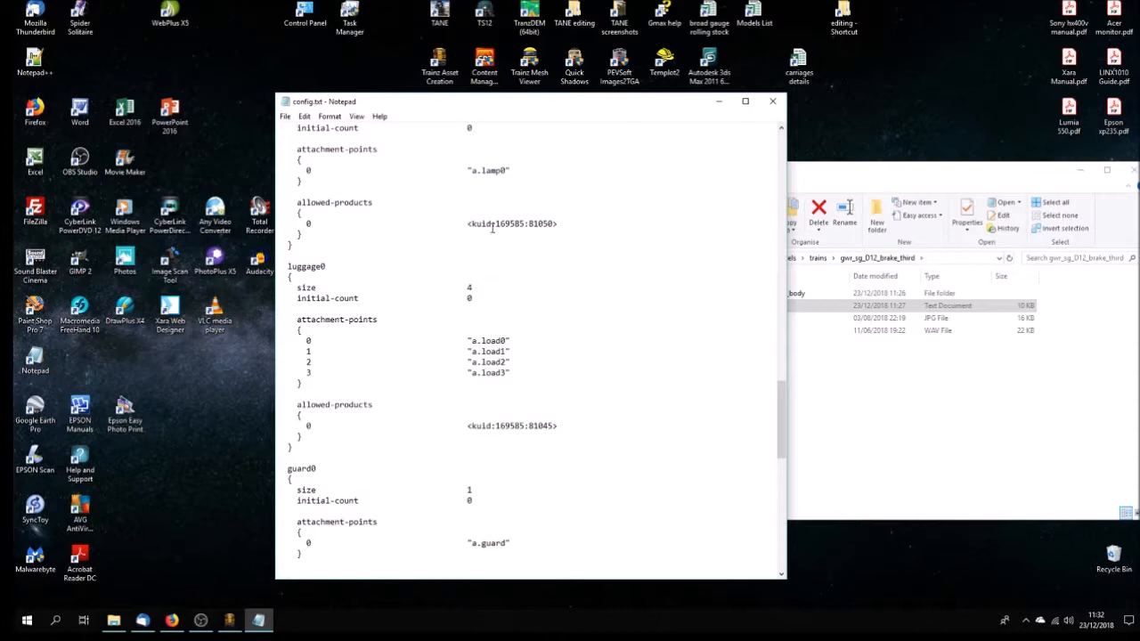
scroll(523, 382, down, 5)
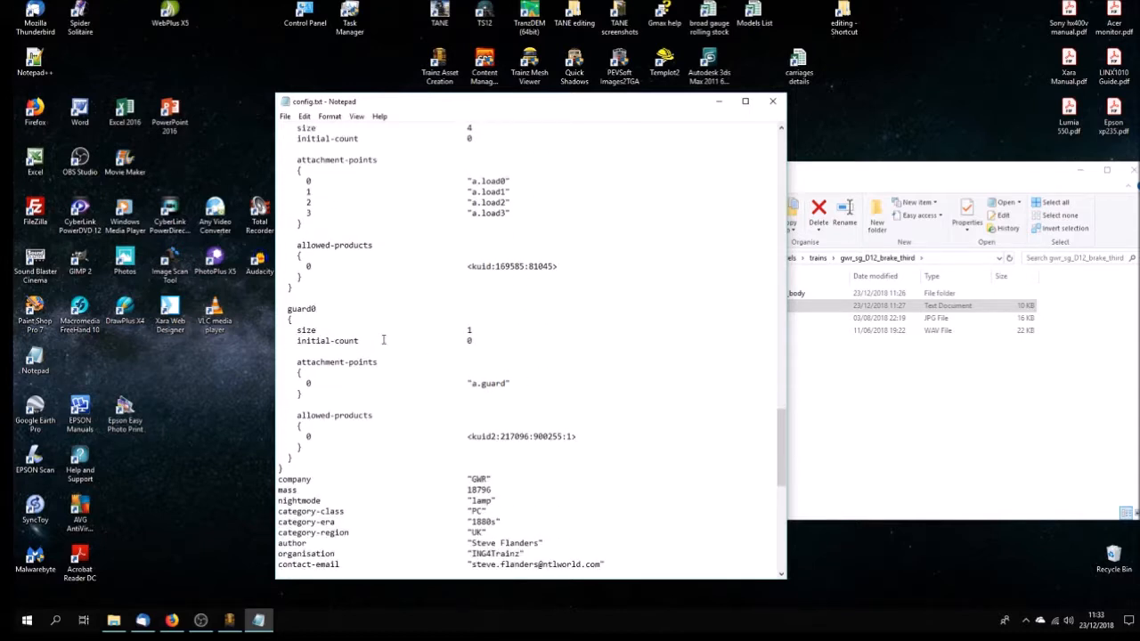
scroll(478, 395, down, 3)
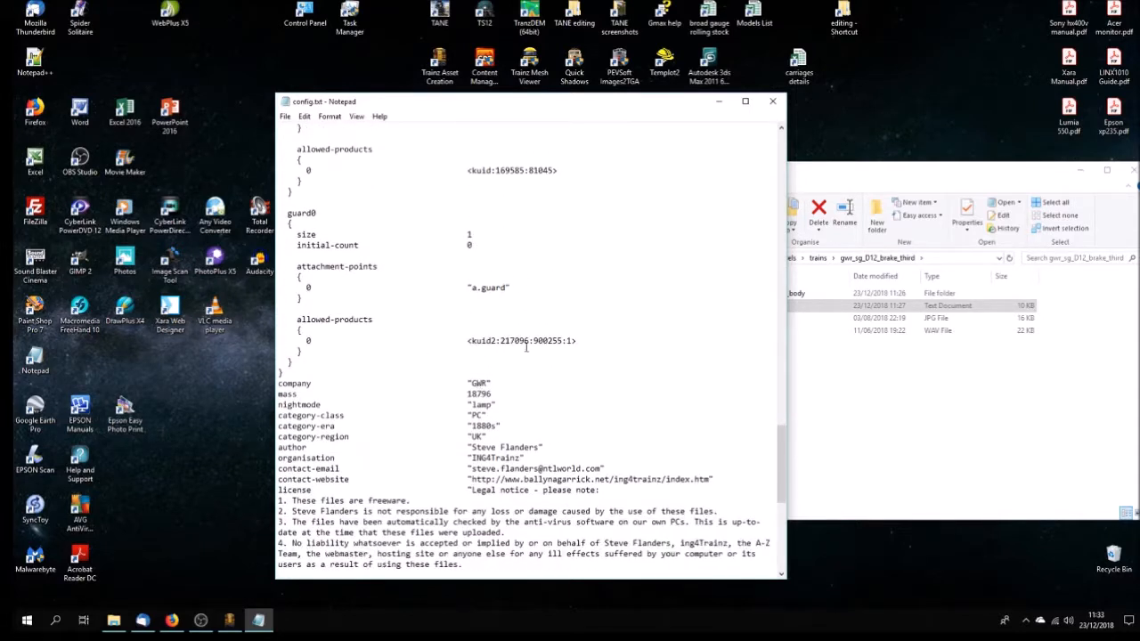
scroll(486, 372, down, 8)
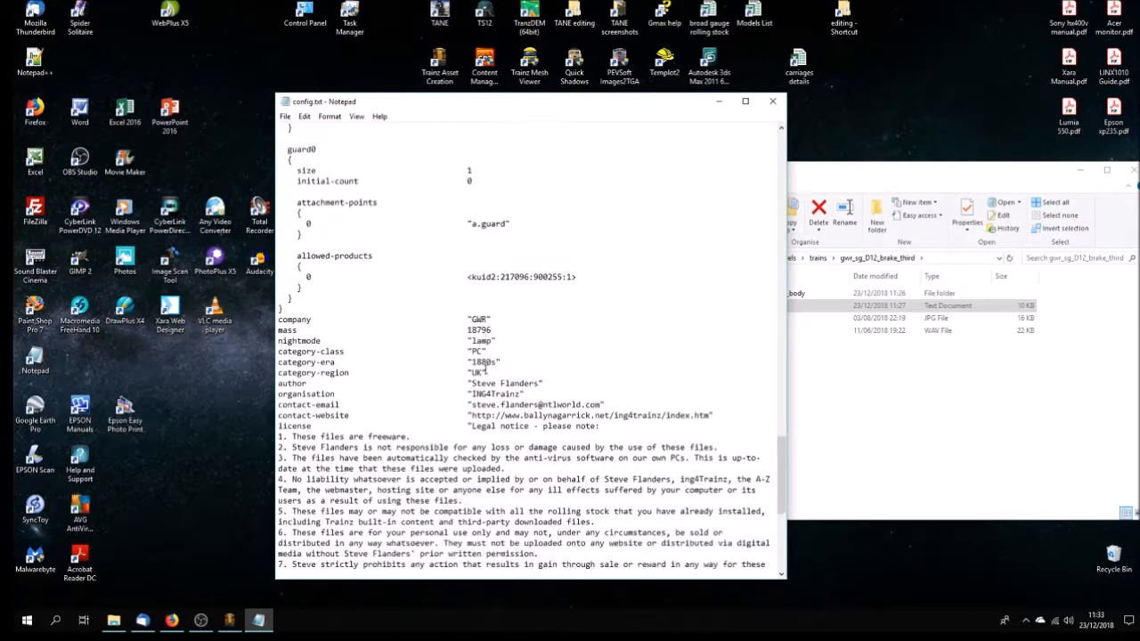
scroll(486, 372, down, 4)
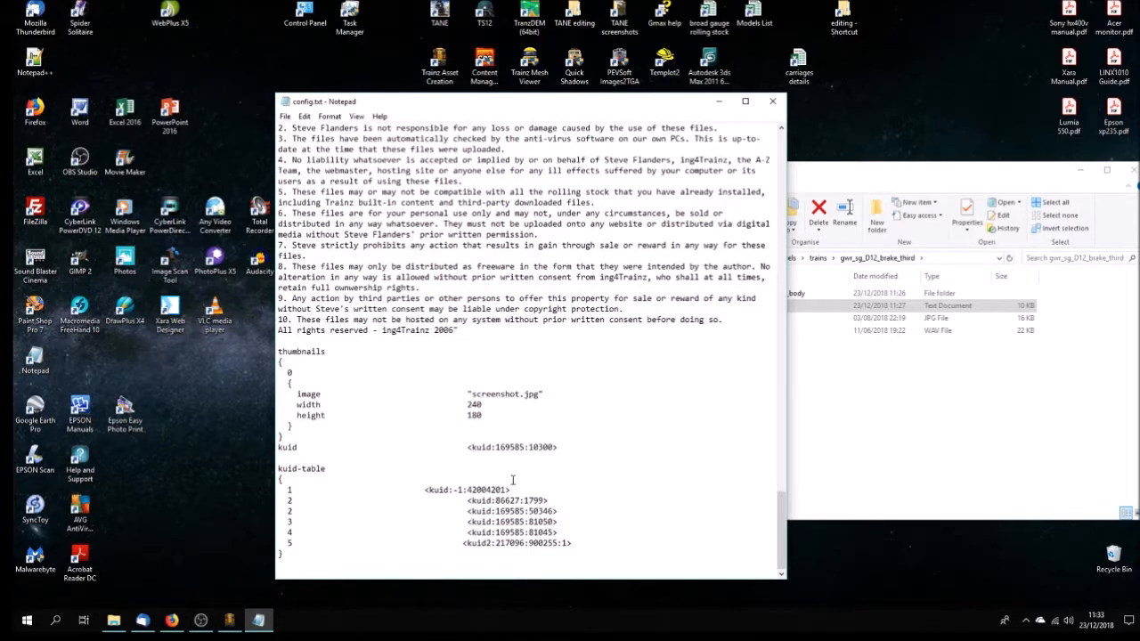
Change the bogey entry's content ID in the kuid-table to 50345, matching the bogeys section
scroll(513, 481, up, 20)
scroll(513, 393, up, 18)
scroll(509, 396, up, 4)
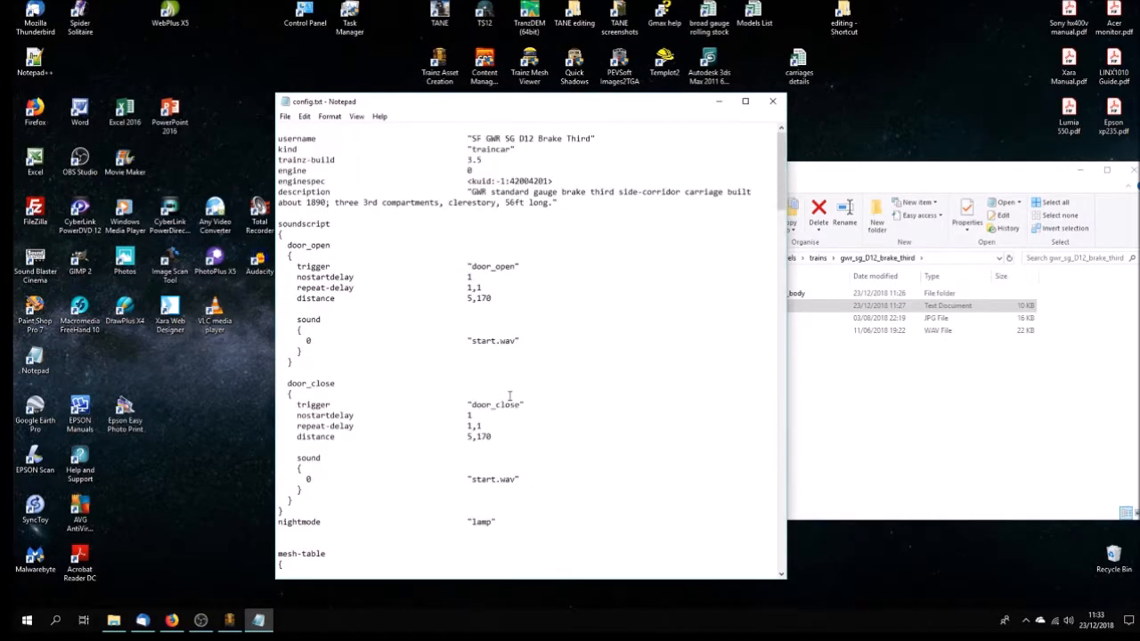
scroll(509, 430, down, 20)
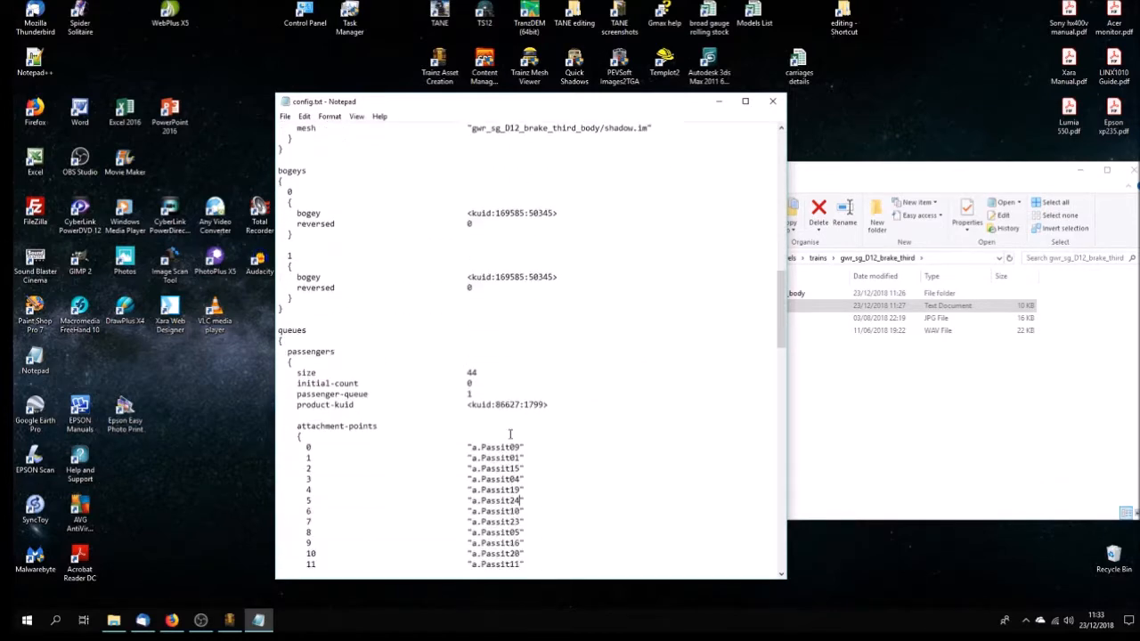
scroll(511, 434, down, 20)
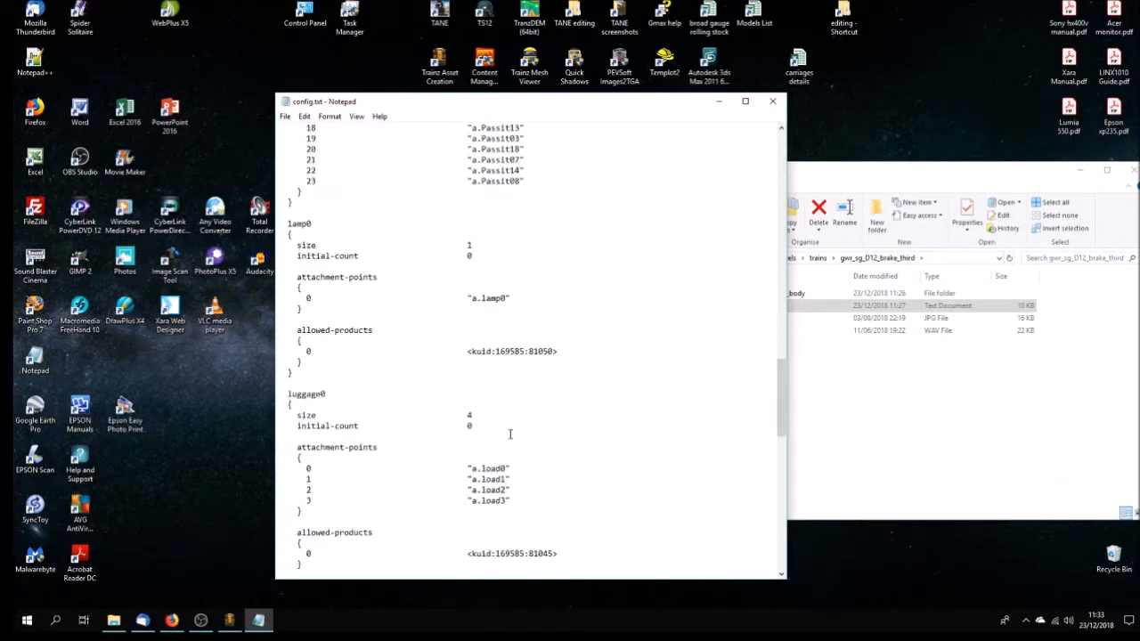
scroll(510, 435, down, 9)
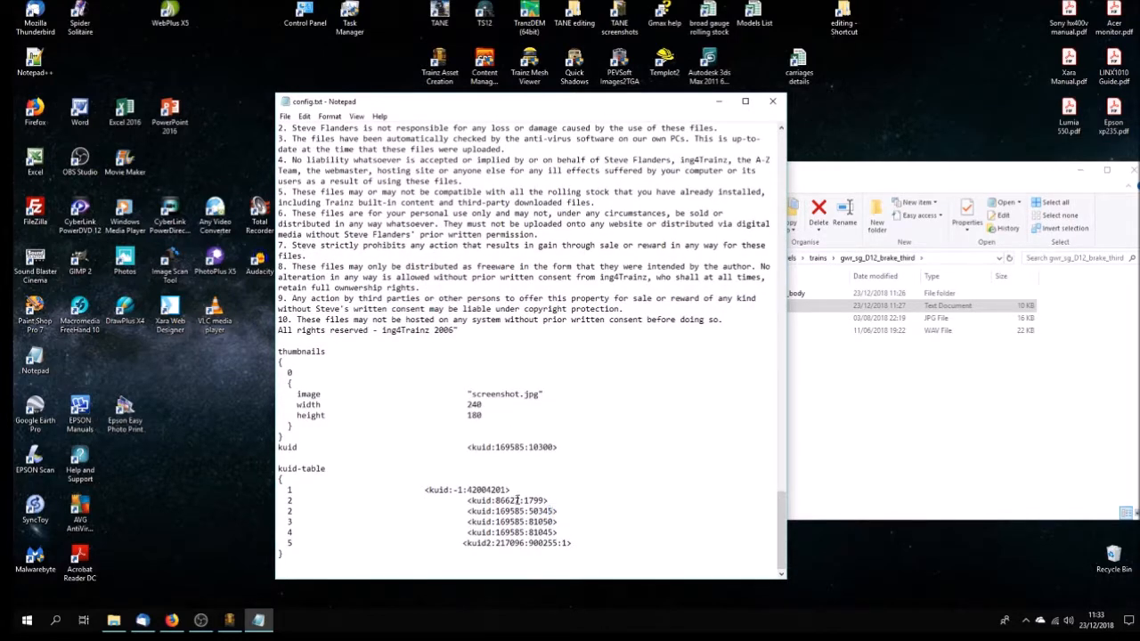
Check the kuid-table entries against the product kuids used in the lamp0, luggage0 and guard0 queues
scroll(518, 501, up, 20)
scroll(522, 490, down, 11)
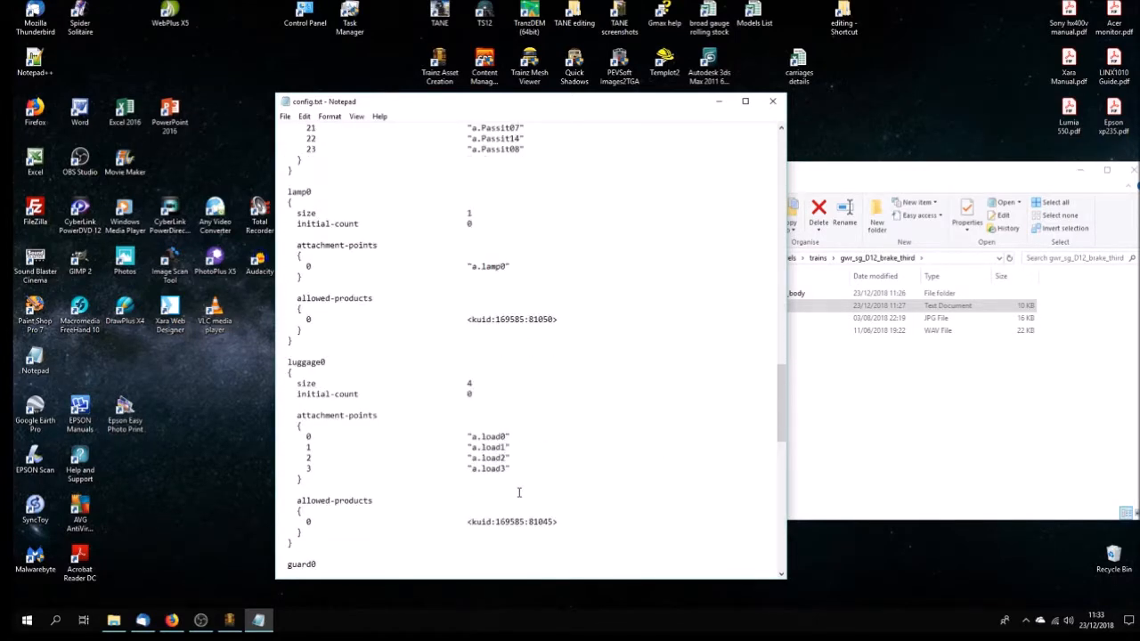
scroll(519, 492, down, 20)
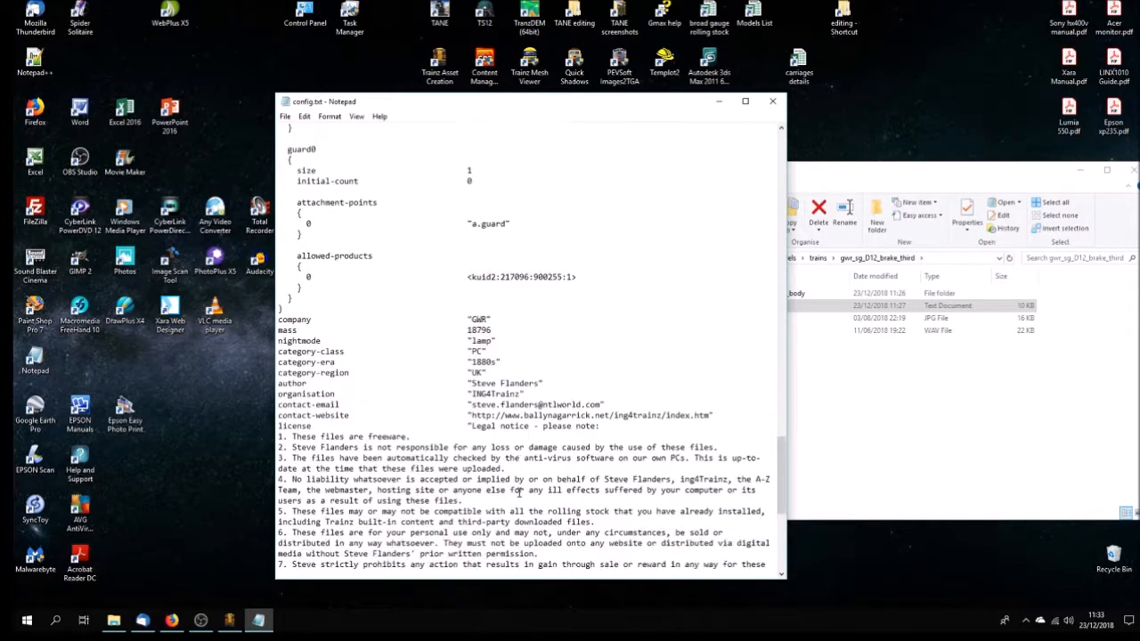
scroll(519, 492, down, 1)
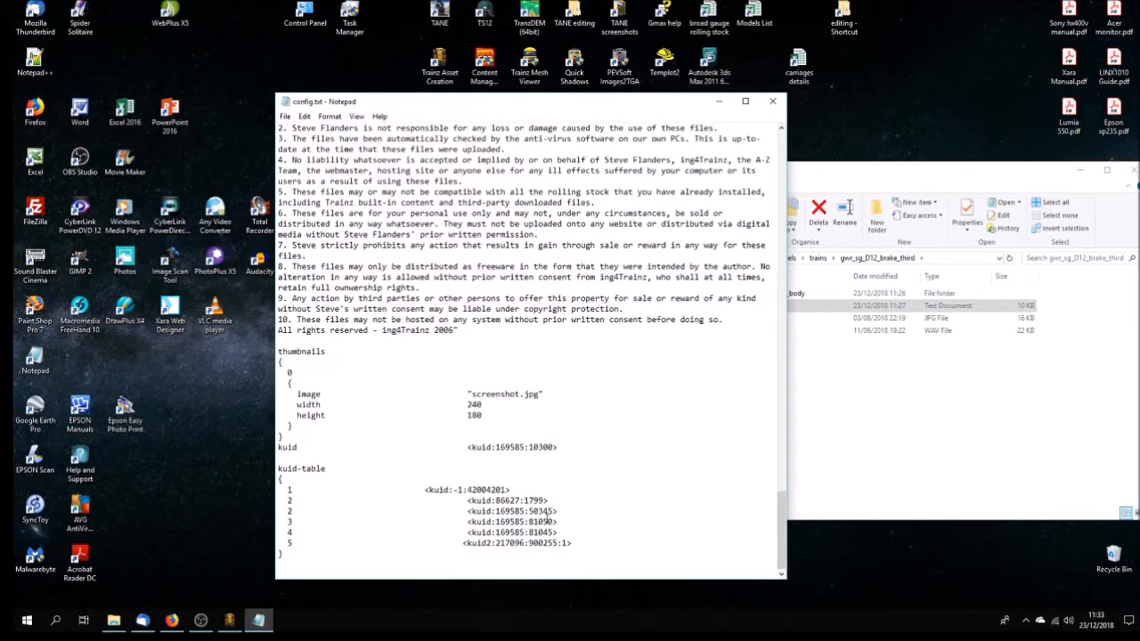
scroll(547, 517, up, 11)
scroll(547, 517, up, 3)
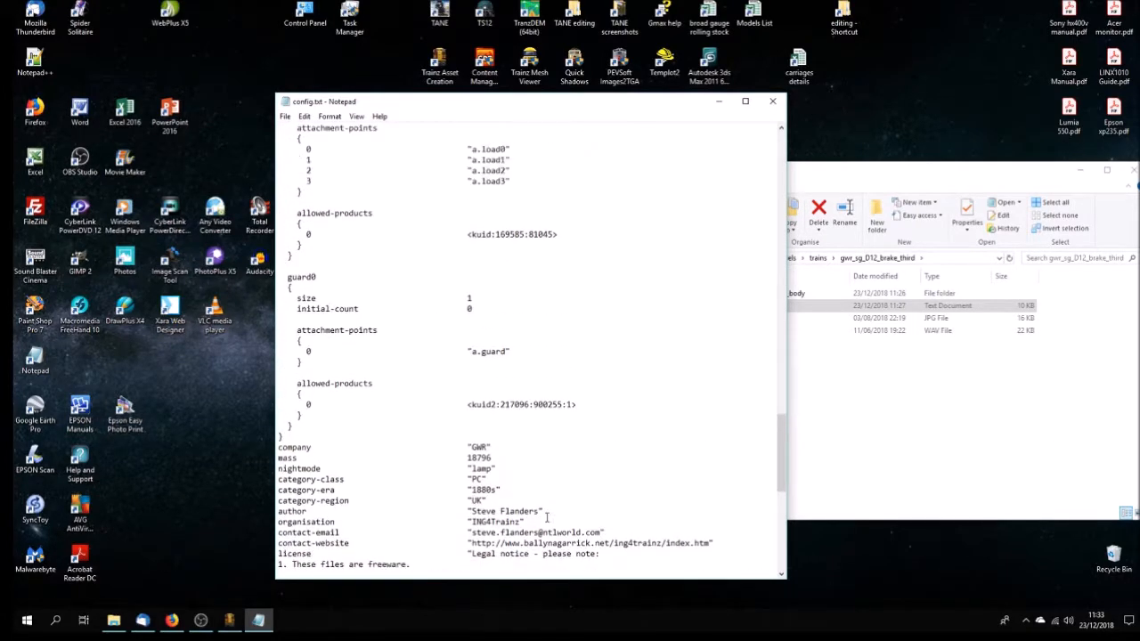
scroll(547, 517, up, 4)
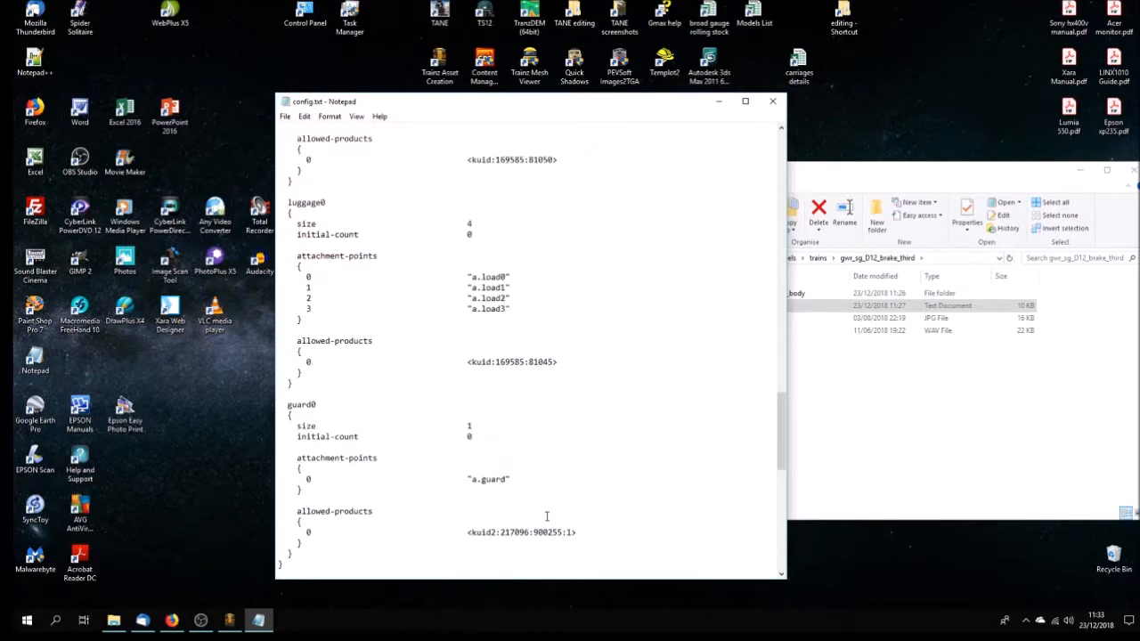
scroll(547, 517, down, 10)
scroll(547, 517, up, 4)
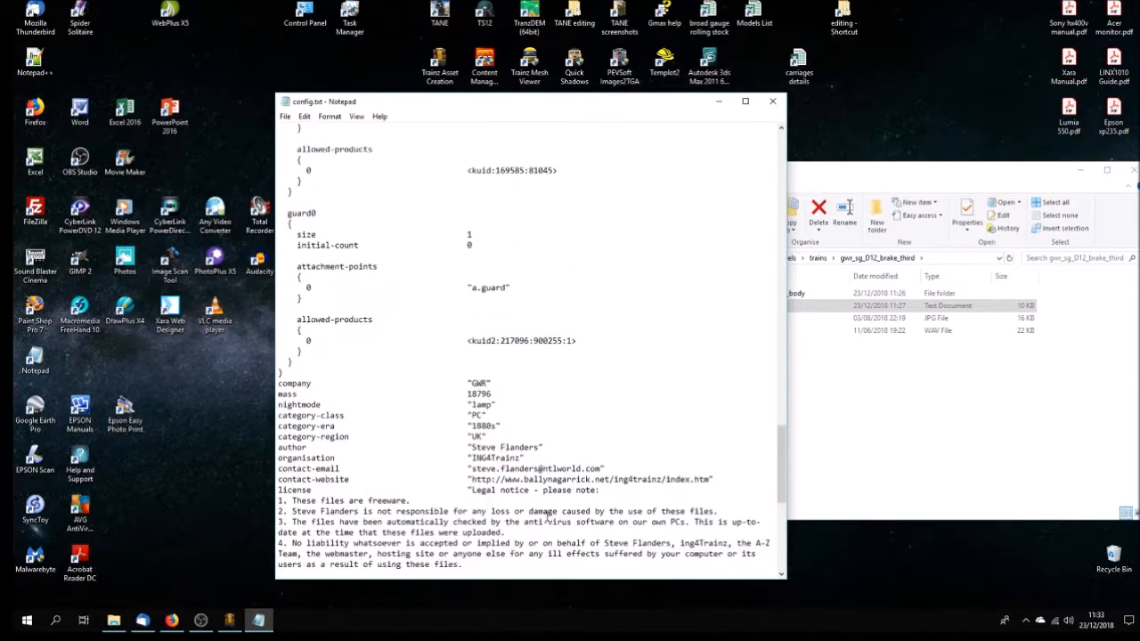
scroll(547, 515, down, 12)
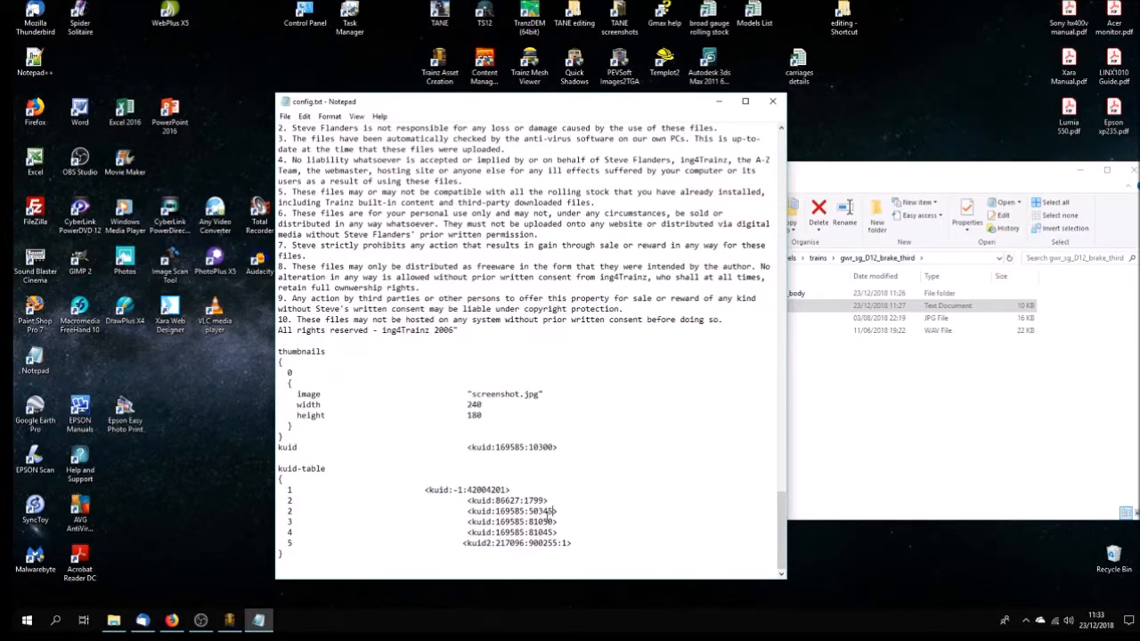
scroll(560, 522, up, 6)
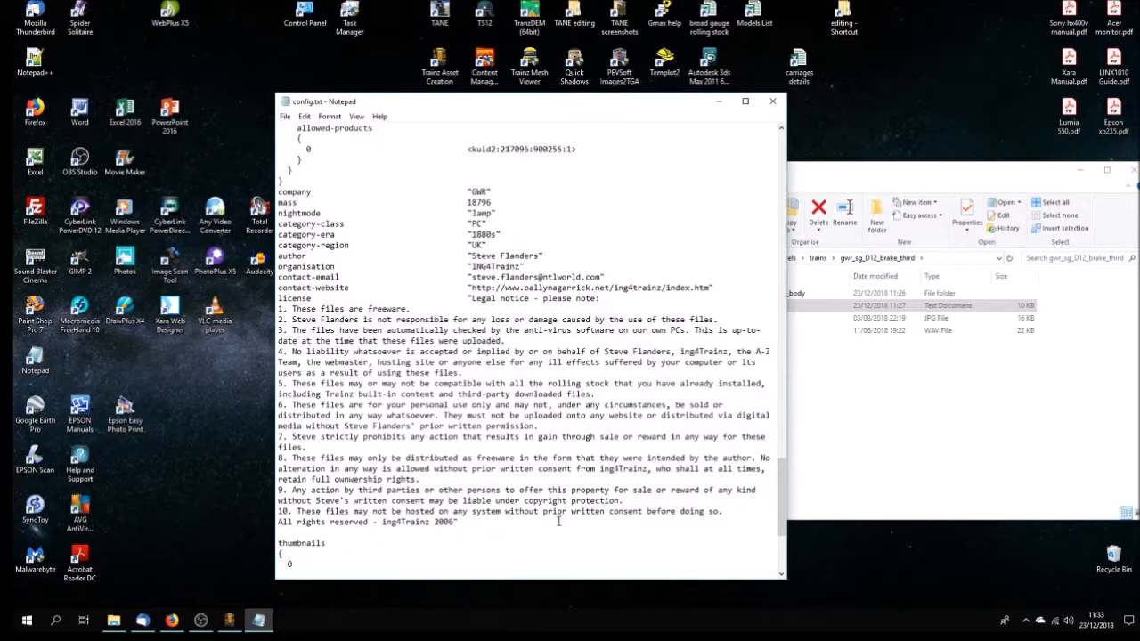
scroll(560, 522, up, 6)
Align the kuid of the first kuid-table entry with the column of values beneath it
scroll(559, 522, down, 12)
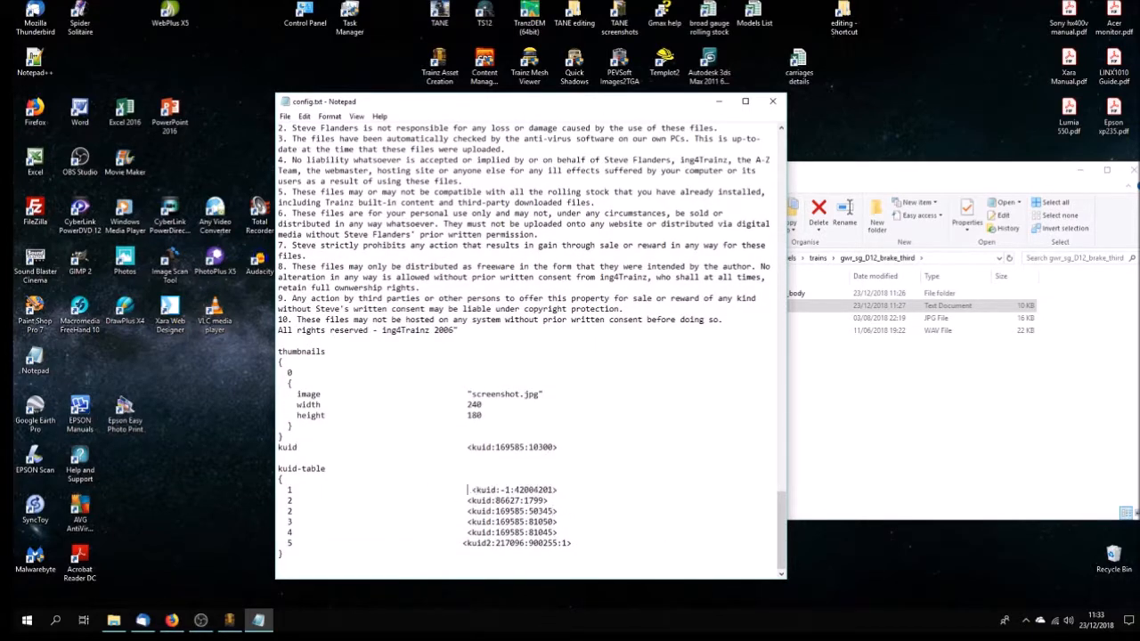
key(Delete)
scroll(559, 437, up, 20)
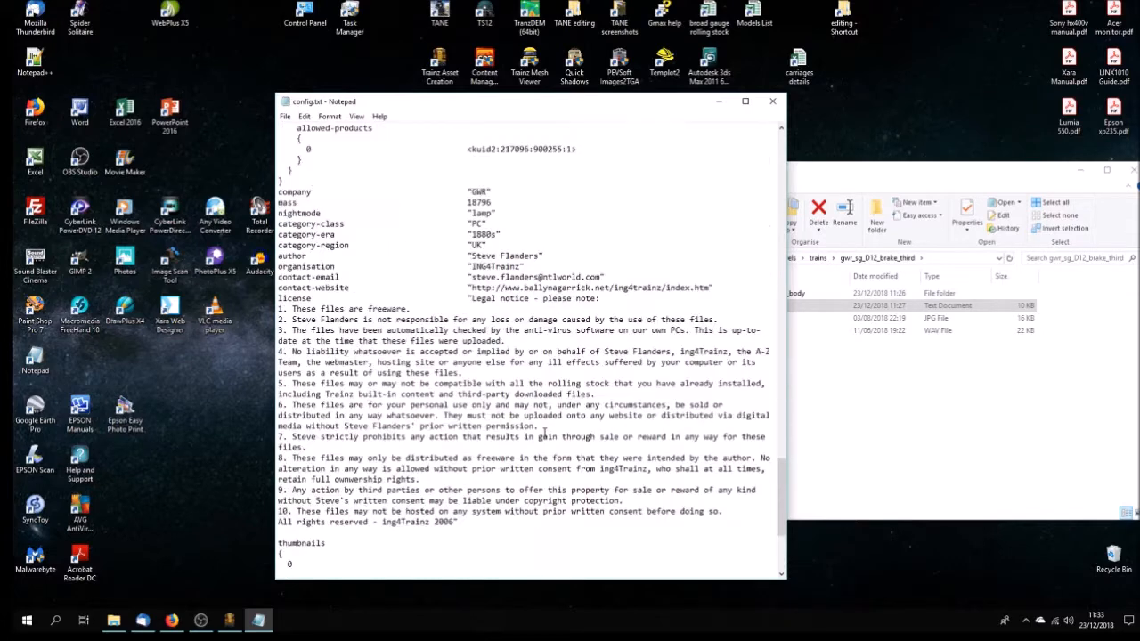
Save the changes to config.txt and close the file
click(285, 116)
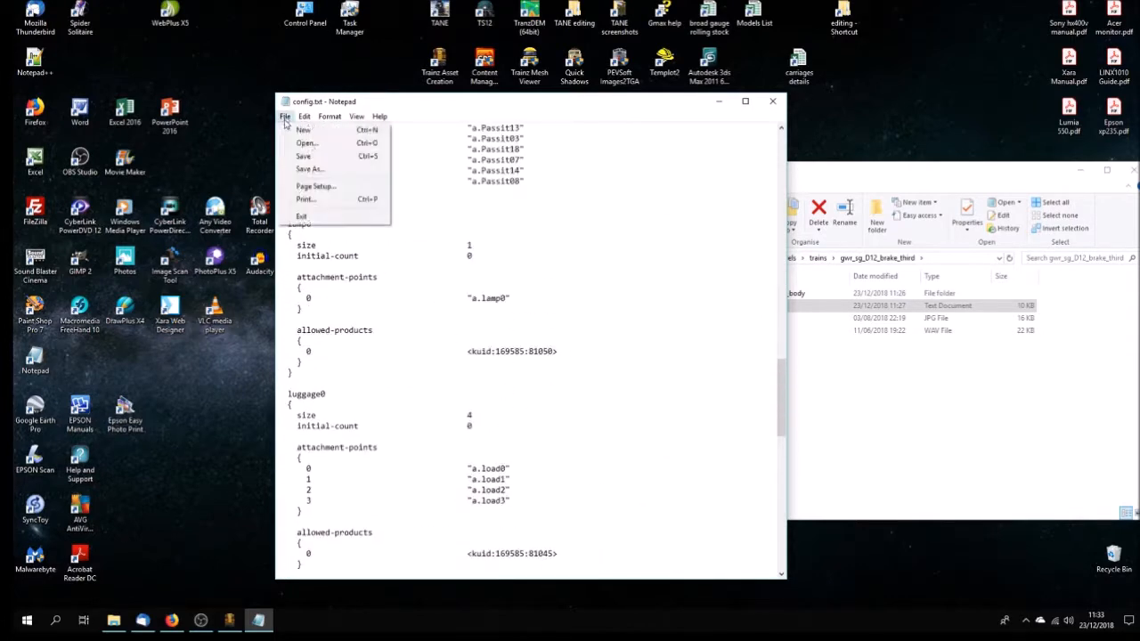
click(296, 153)
click(773, 105)
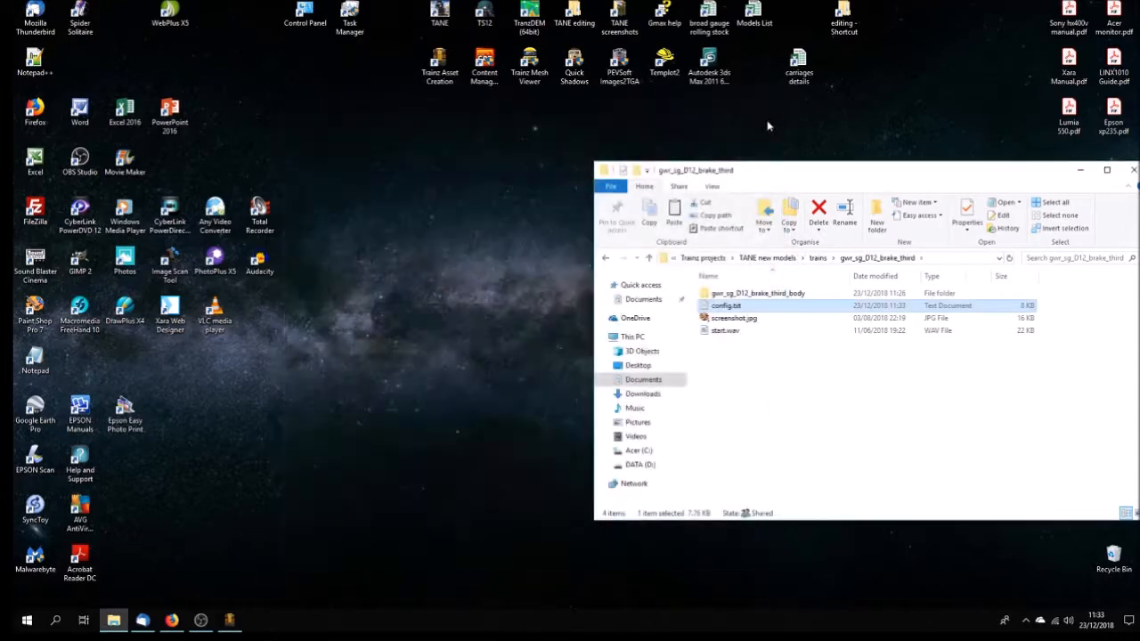
Open screenshot.jpg from the D12 brake third folder to check the image, and close it again
double_click(748, 320)
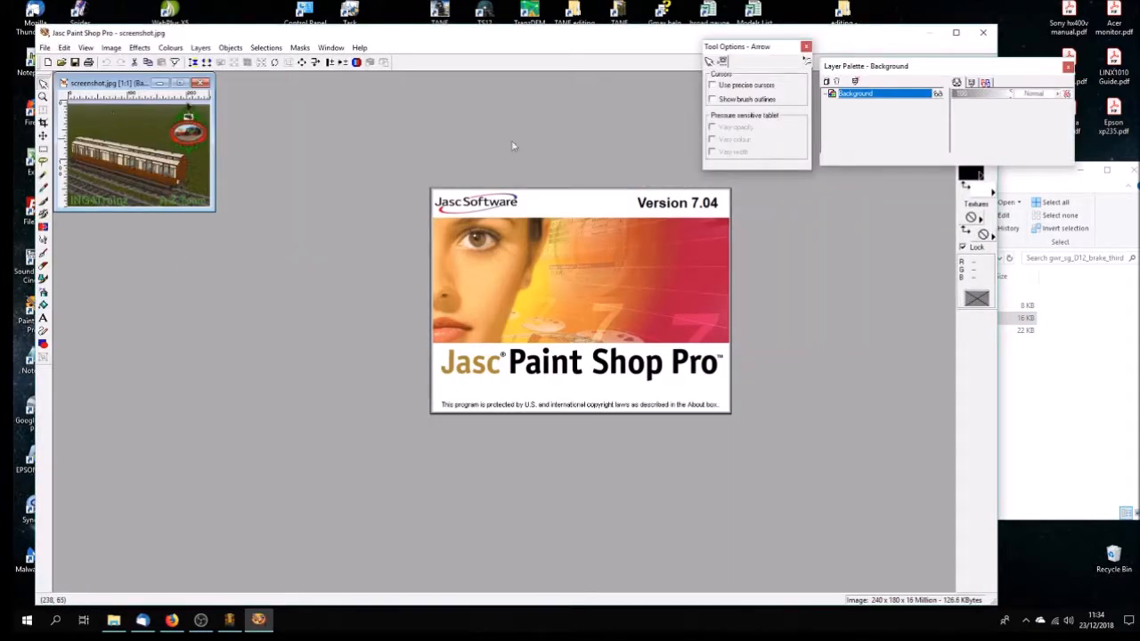
click(985, 33)
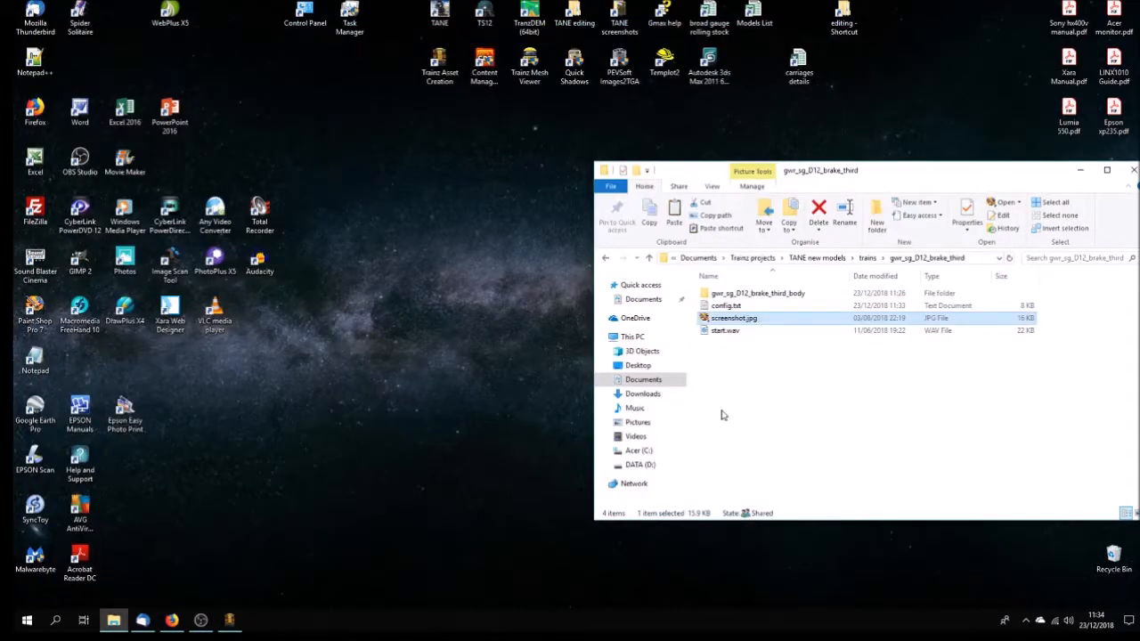
click(785, 408)
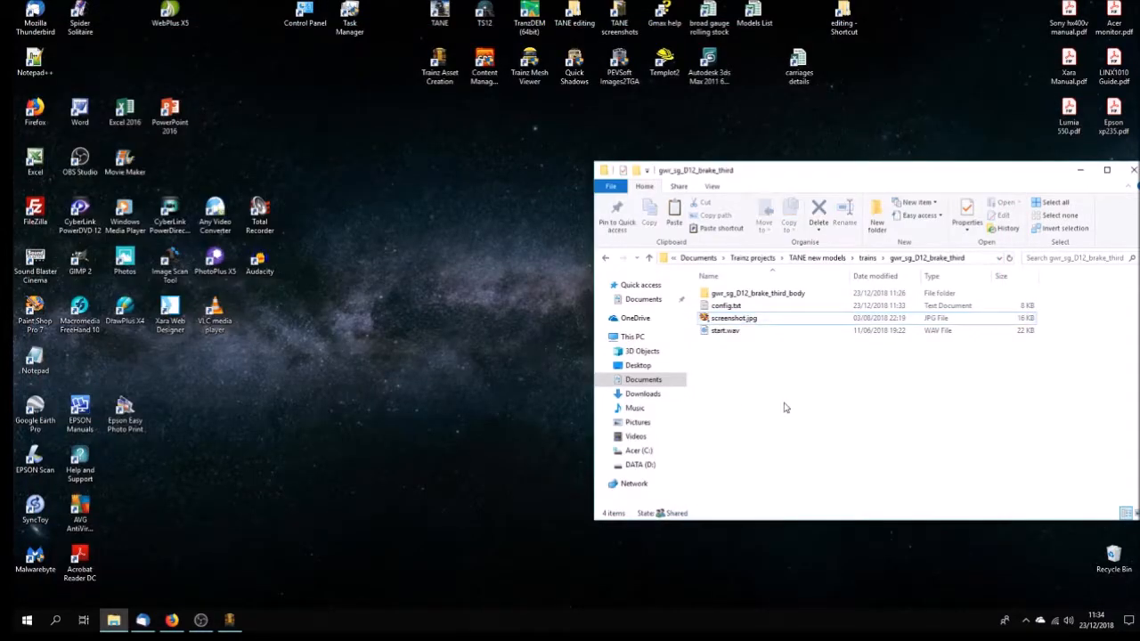
Switch to gmax, open D12 brake 3rd v3 2.gmax without saving the shadow scene, and inspect the carriage's end
click(229, 620)
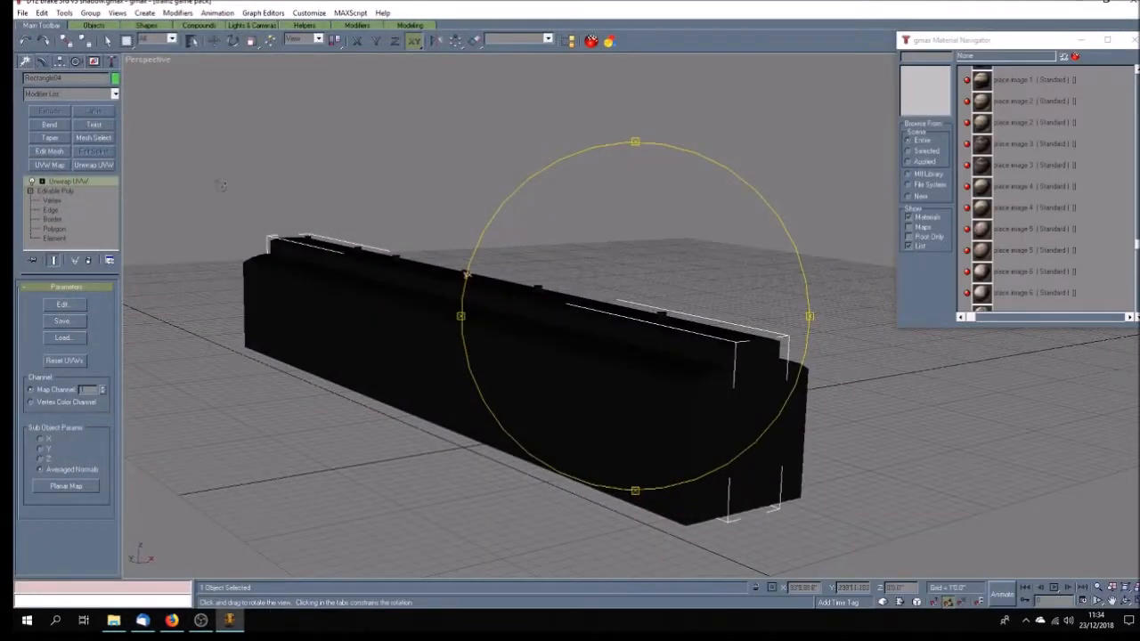
click(108, 42)
click(171, 105)
click(22, 12)
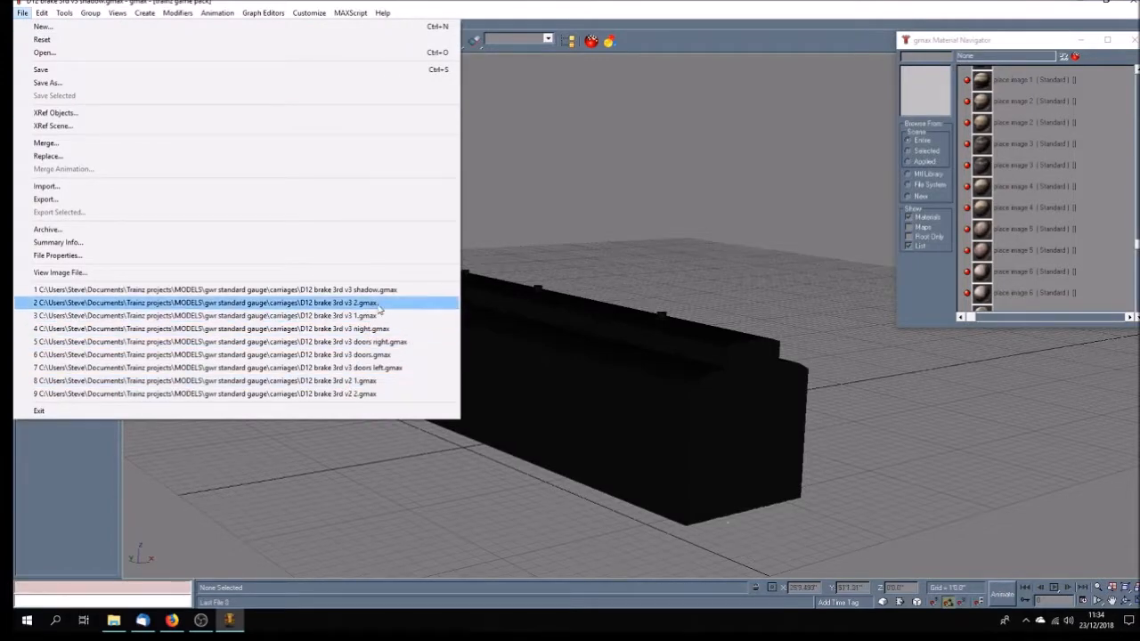
click(374, 303)
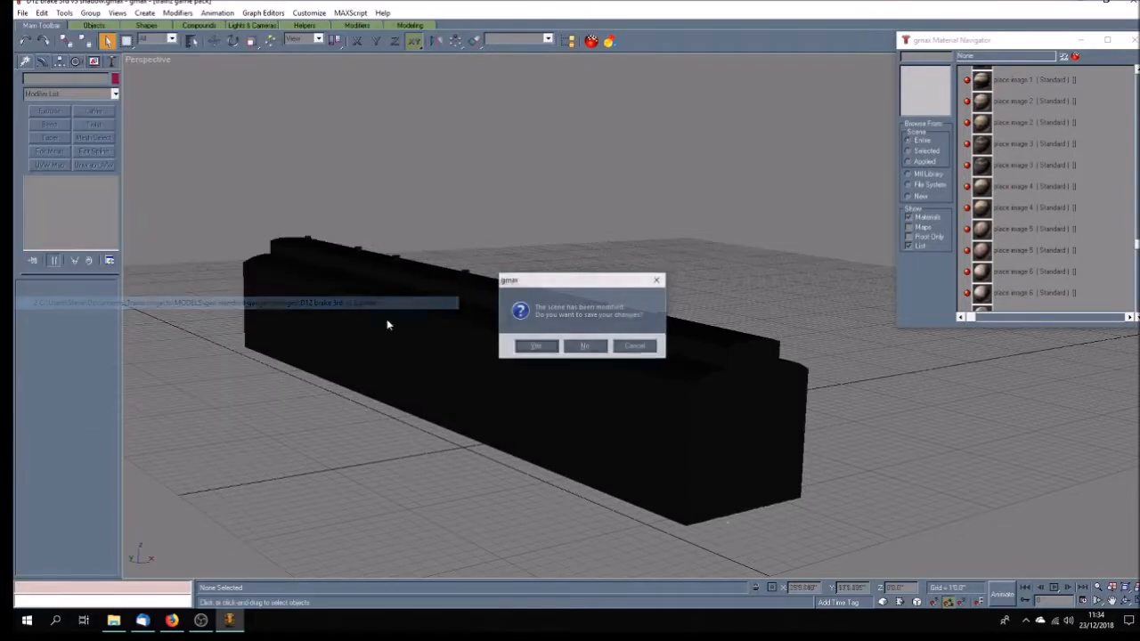
click(583, 347)
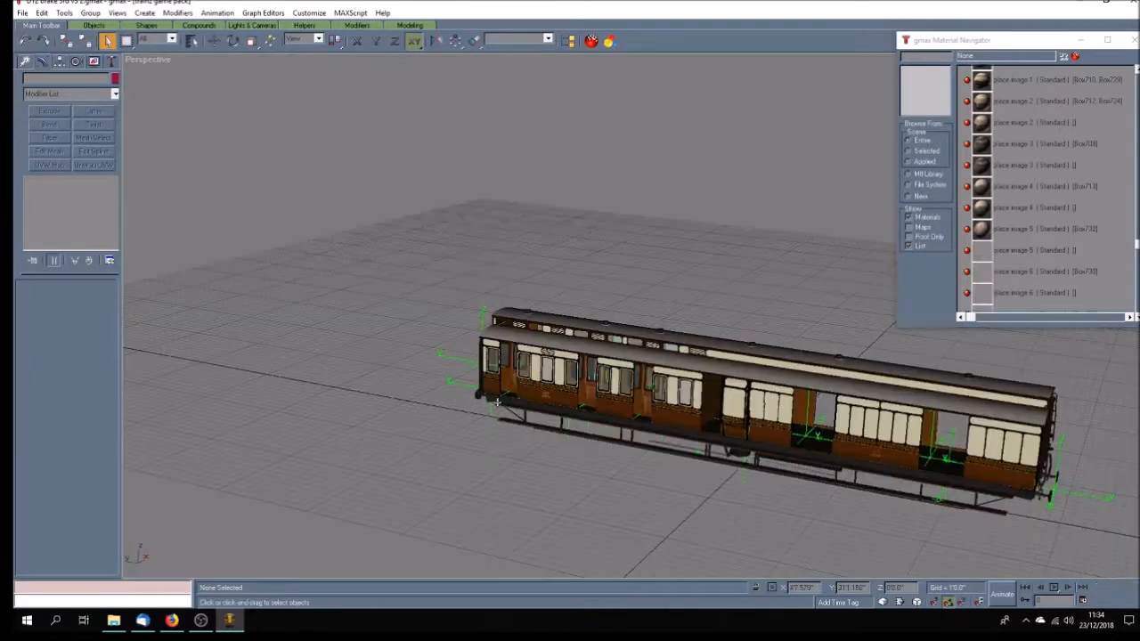
click(1126, 601)
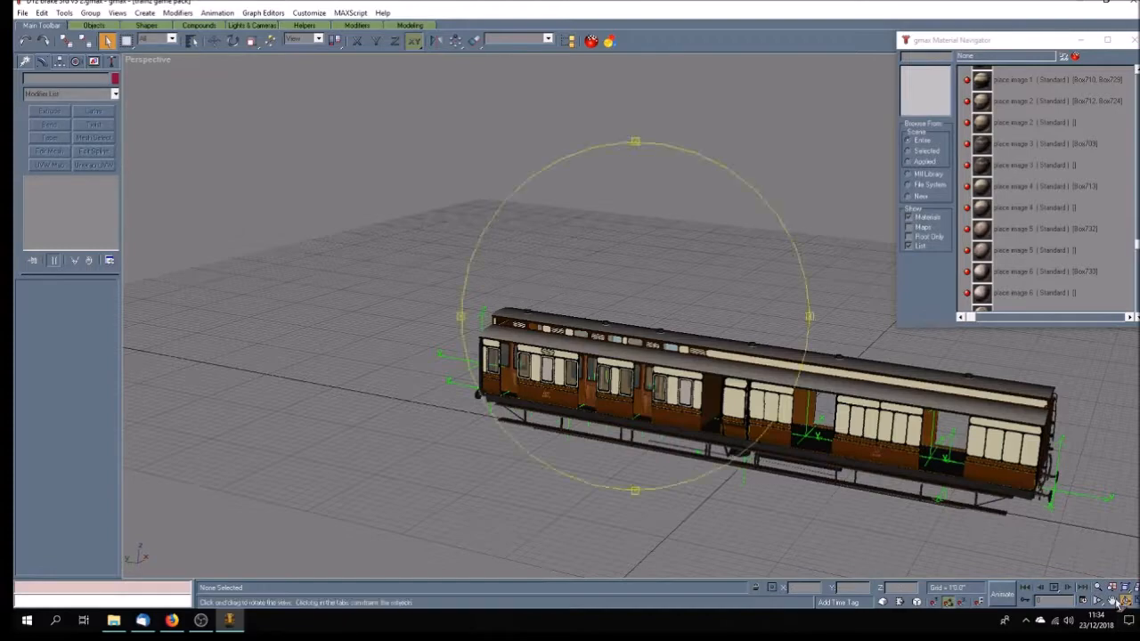
mouse_move(629, 422)
mouse_down()
mouse_move(739, 424)
mouse_move(578, 433)
mouse_up()
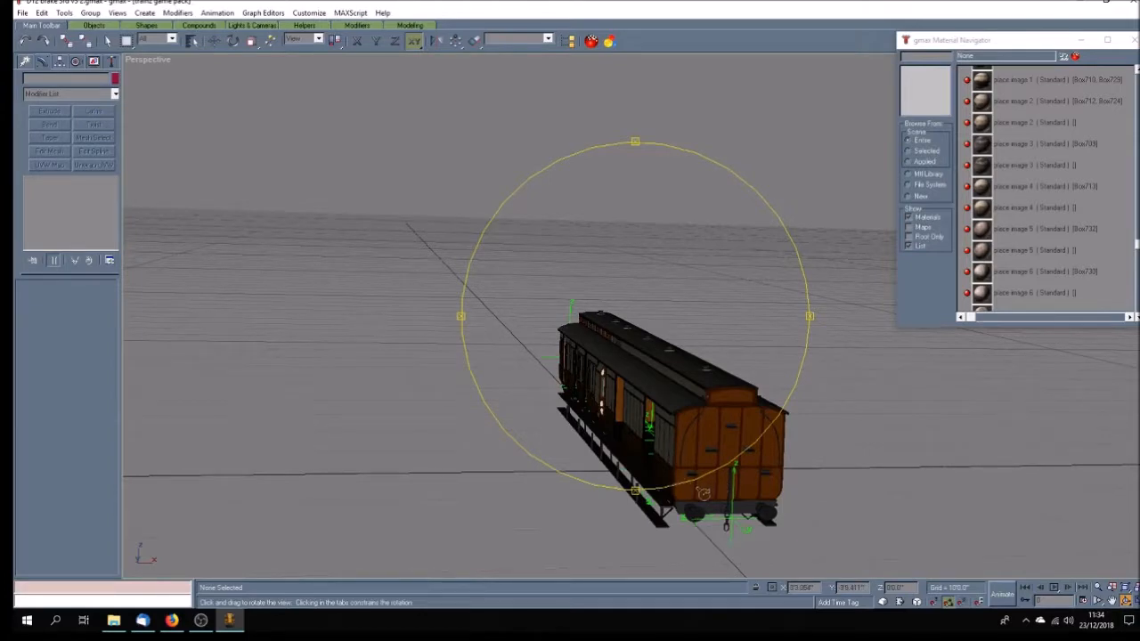
Open the D3 brake 3rd v4 1.gmax model from the carriages folder as a reference
click(22, 12)
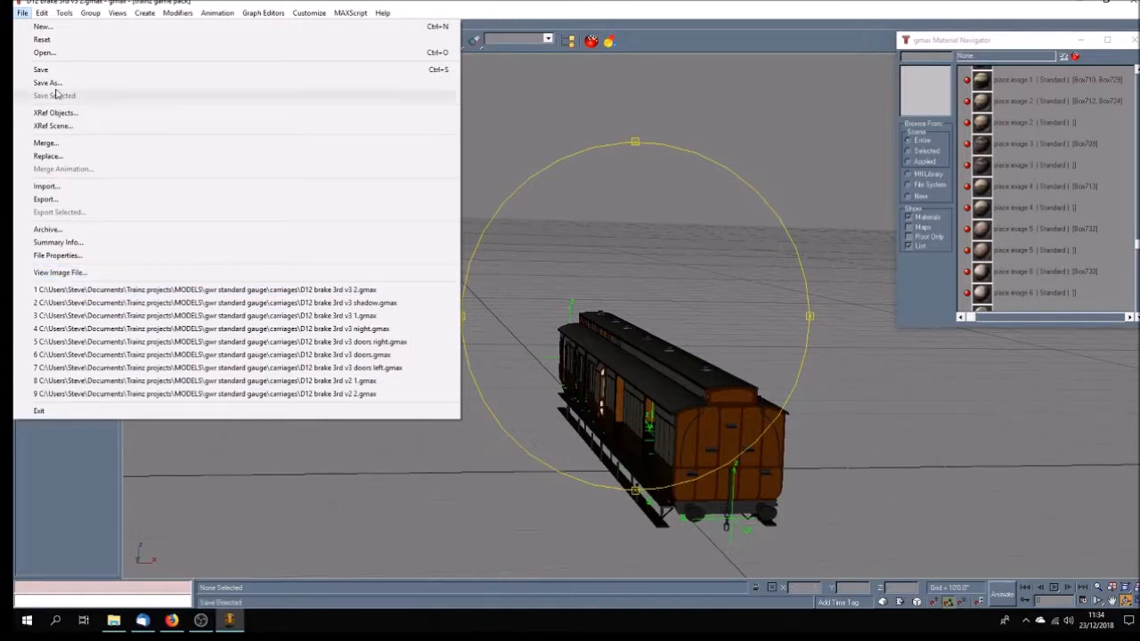
click(49, 53)
drag(254, 90, 255, 98)
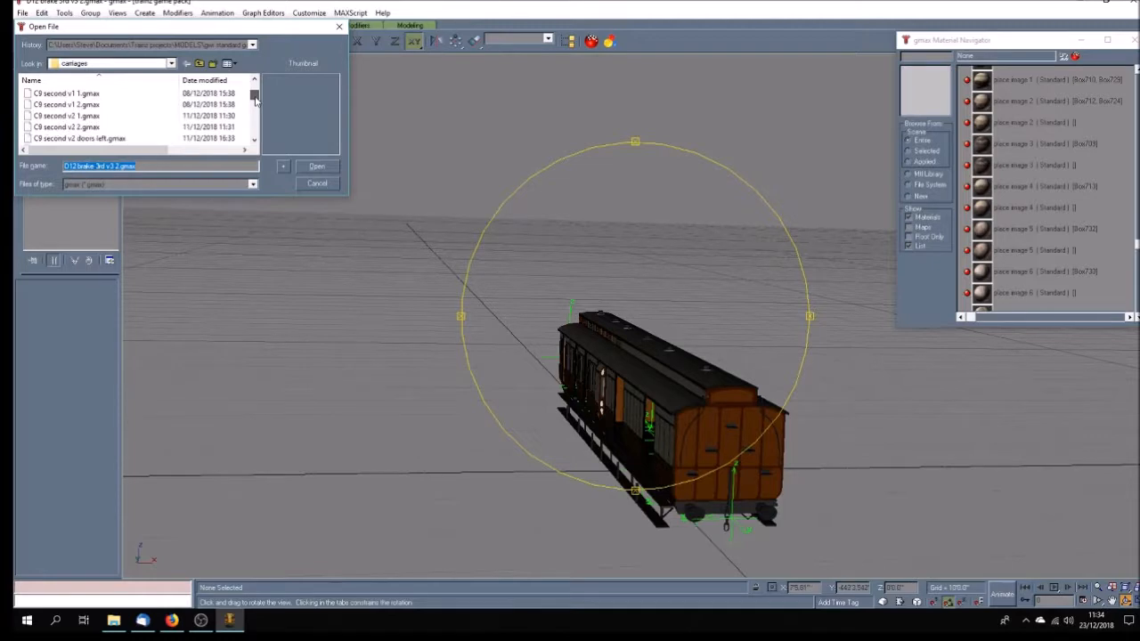
click(255, 128)
click(254, 128)
click(254, 131)
click(254, 131)
click(255, 130)
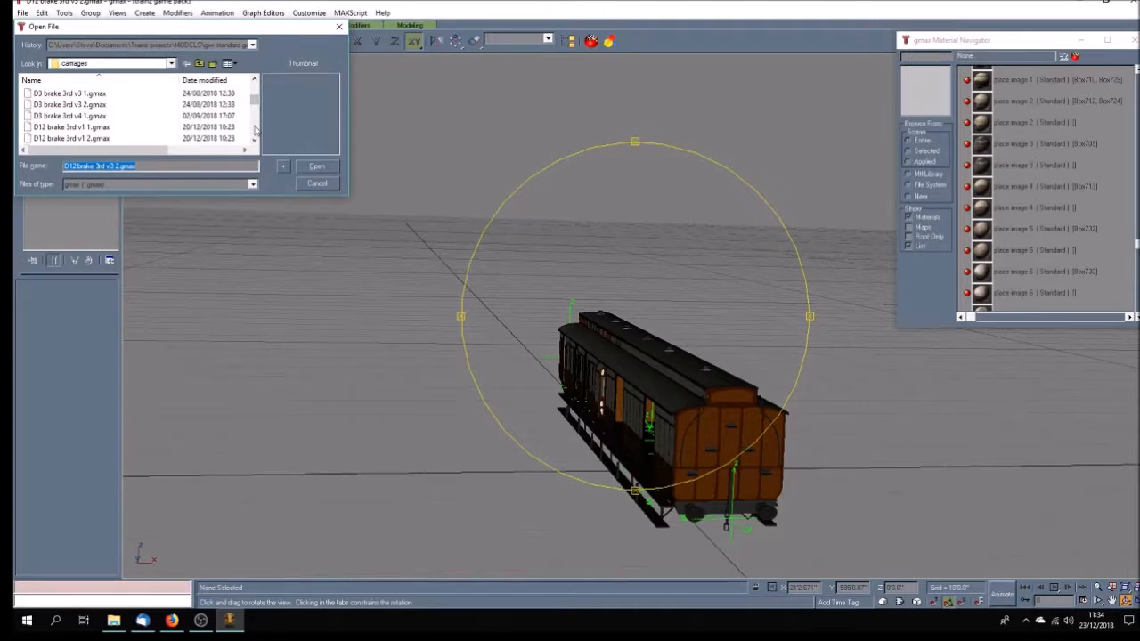
click(93, 116)
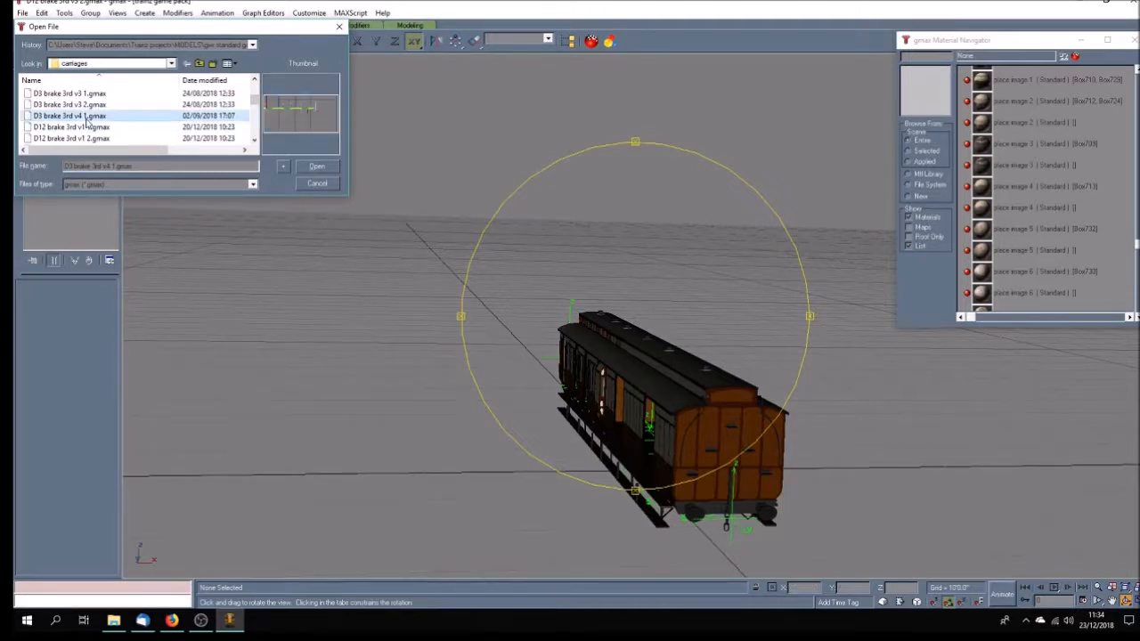
click(317, 168)
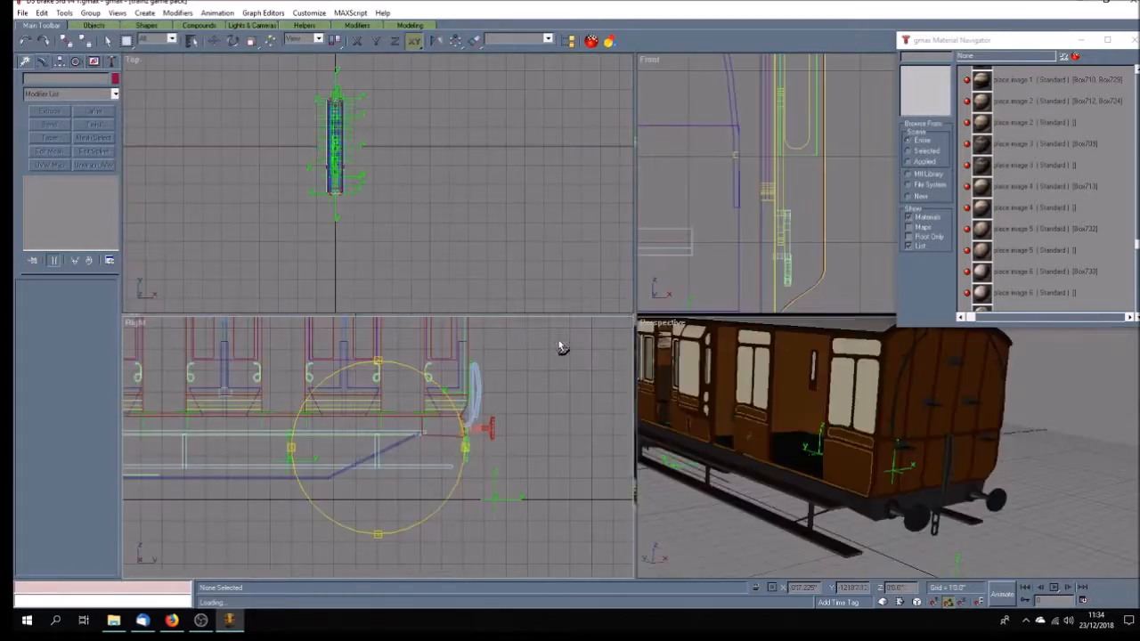
Select the lamp point helper on the D3 carriage's end and check its name and position coordinates
click(214, 40)
click(898, 471)
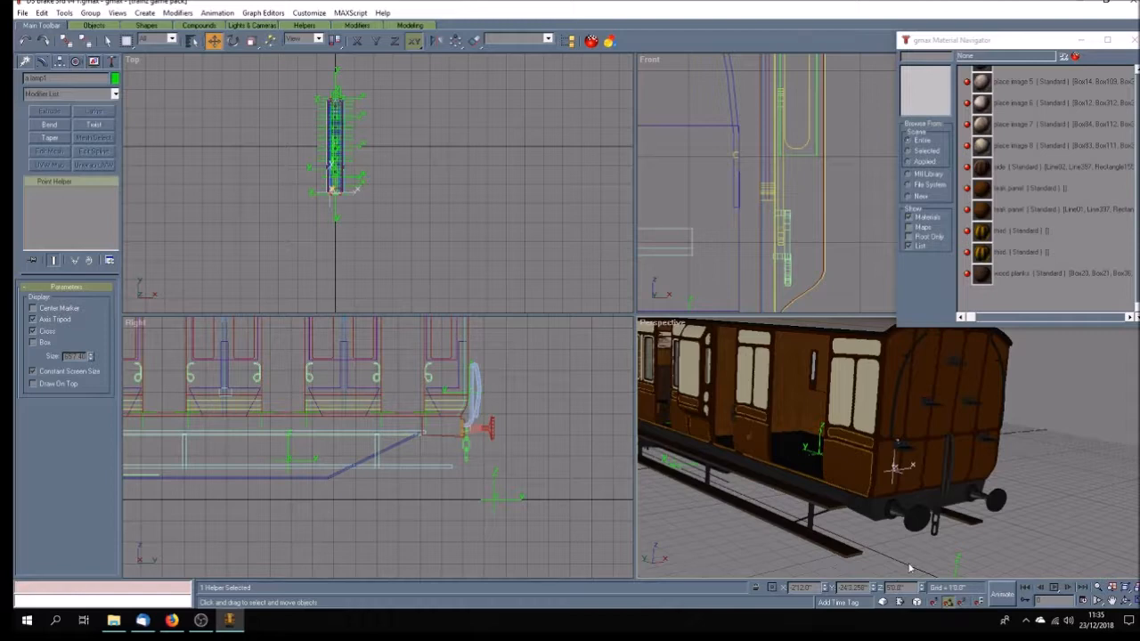
key(F3)
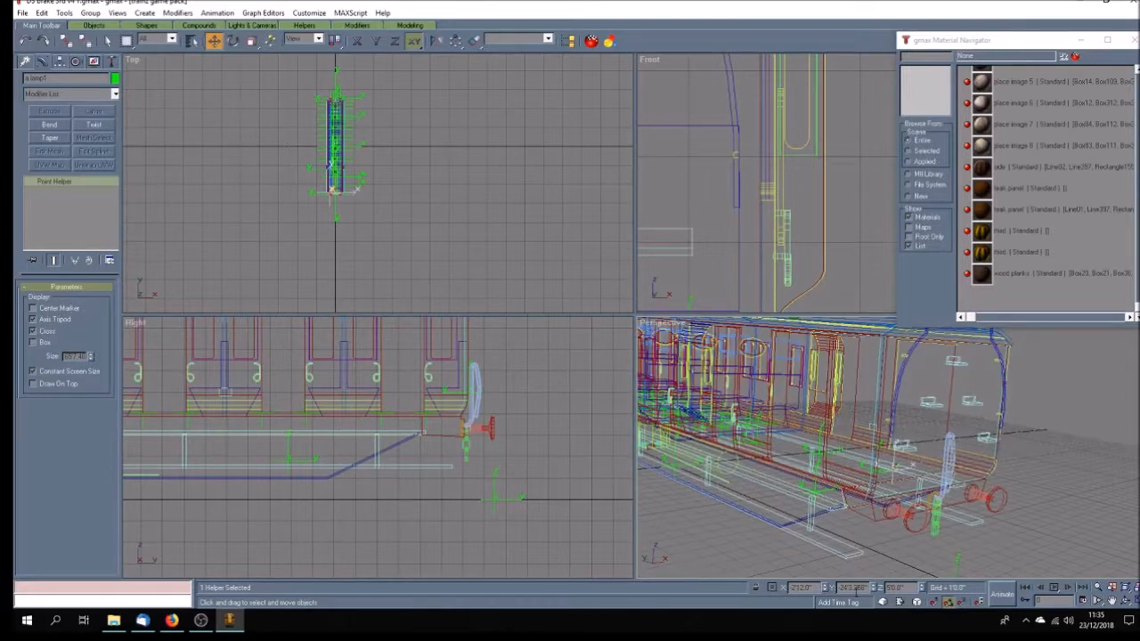
click(1036, 551)
key(F3)
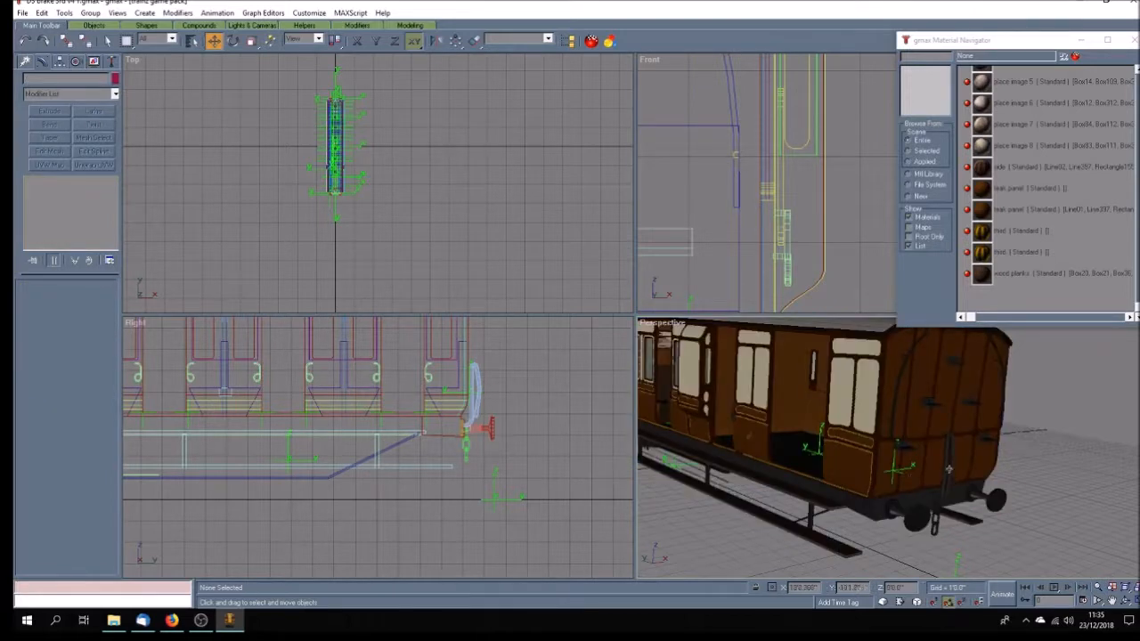
click(898, 469)
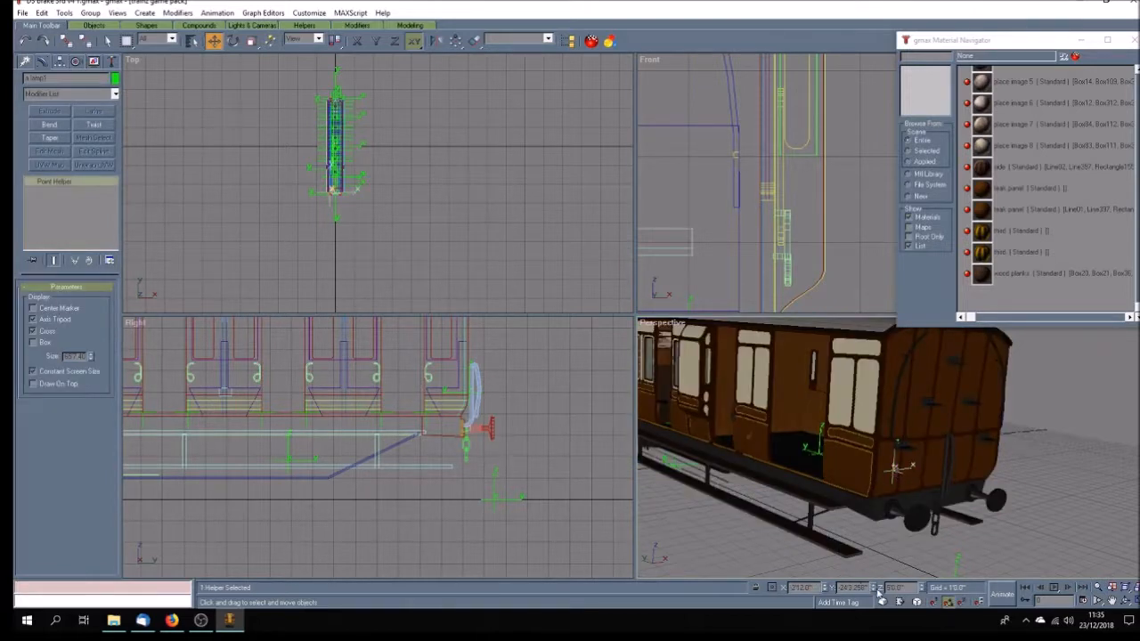
click(726, 532)
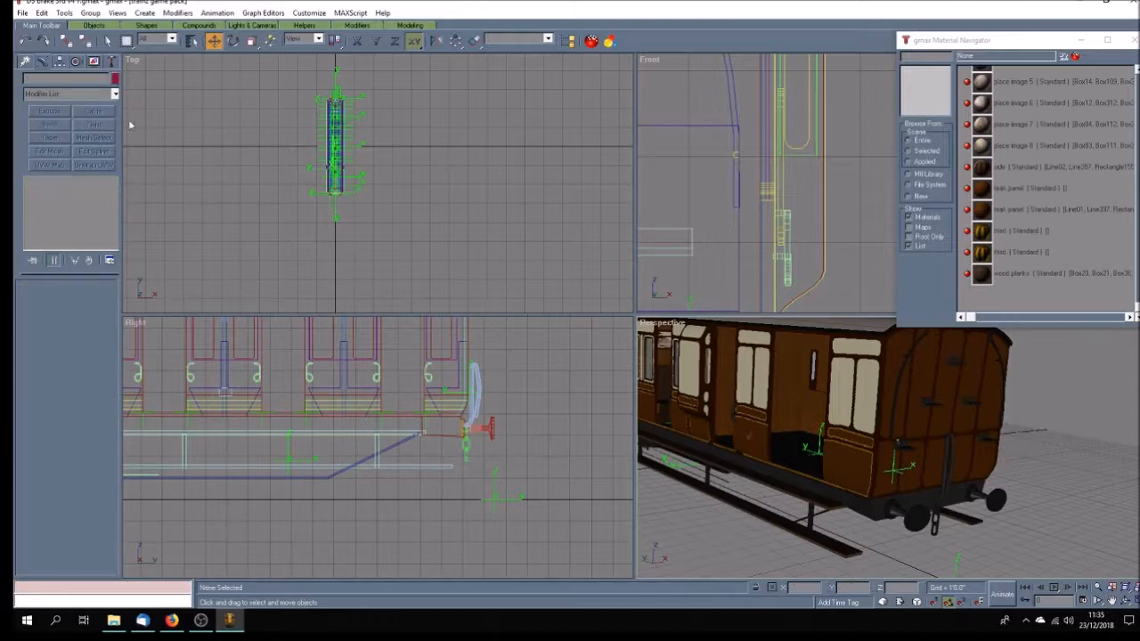
Reopen D12 brake 3rd v3 2.gmax from the carriages folder without saving the D3 scene
click(23, 14)
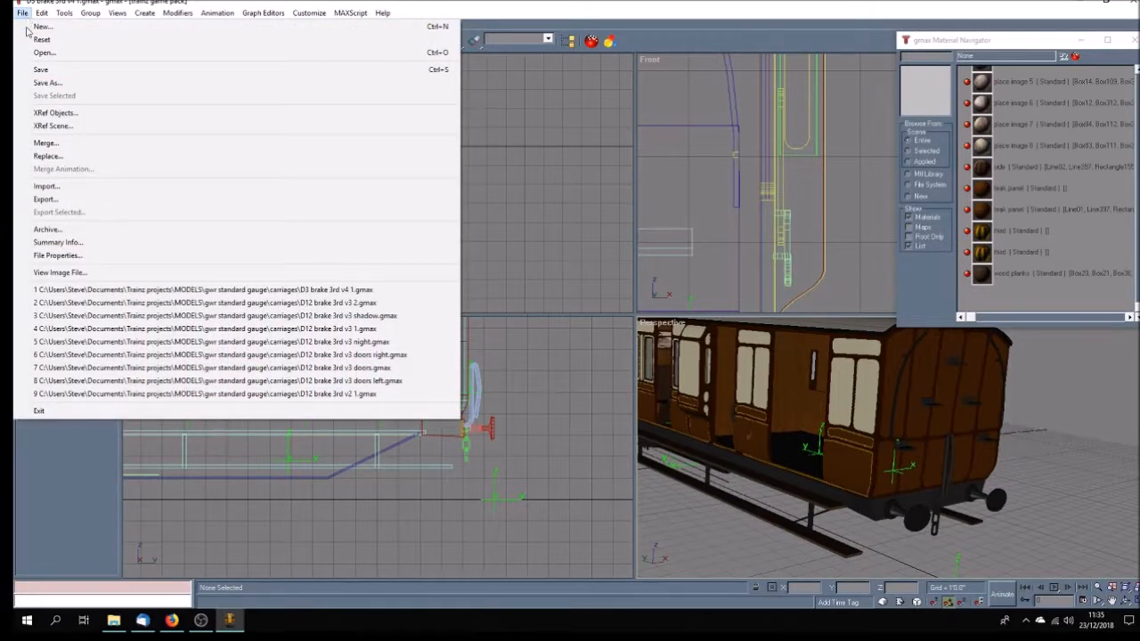
click(45, 52)
click(593, 347)
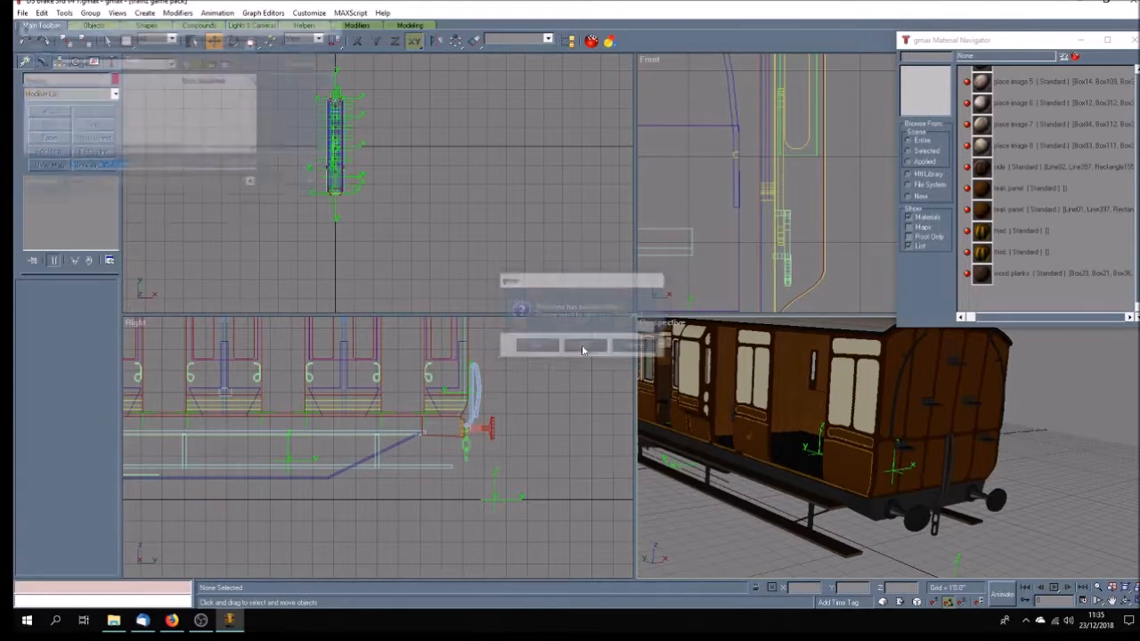
drag(254, 95, 254, 107)
click(255, 143)
click(256, 142)
click(255, 143)
click(255, 142)
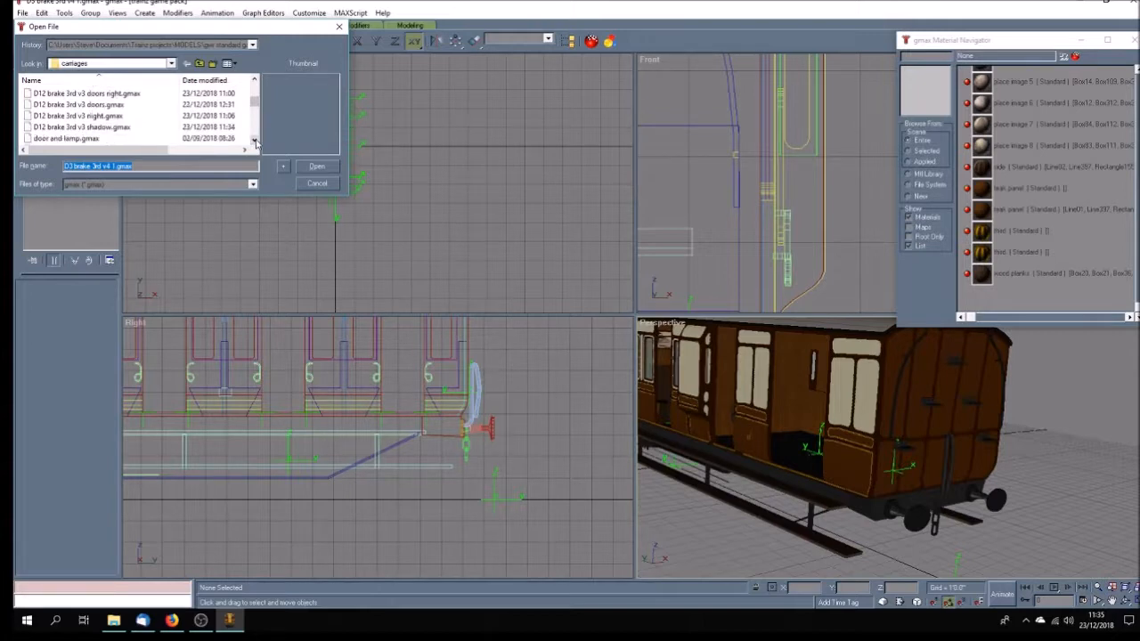
click(257, 80)
click(258, 80)
click(258, 80)
click(257, 81)
click(90, 117)
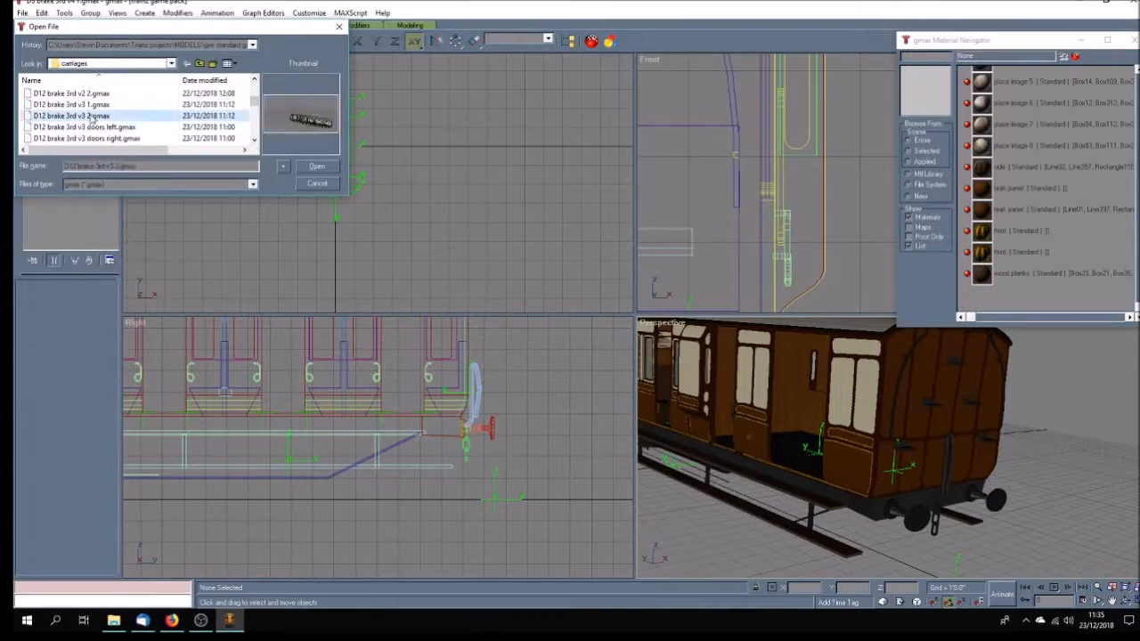
click(313, 168)
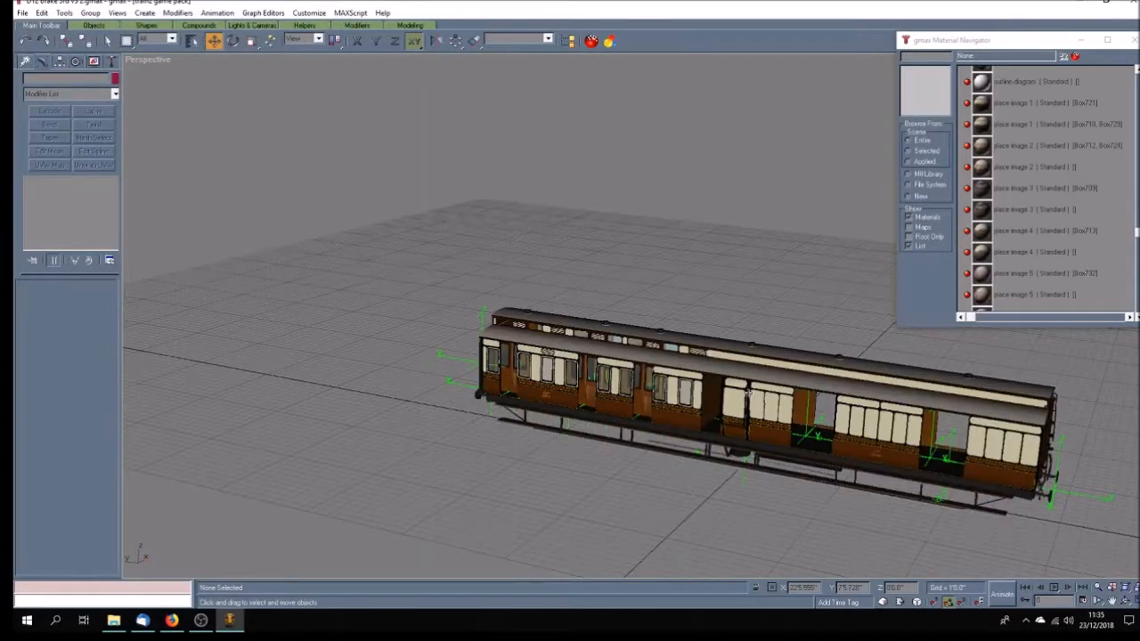
Create a point helper in the Top view, just outside the buffers at the carriage's end
click(1128, 602)
click(1112, 600)
scroll(385, 97, down, 10)
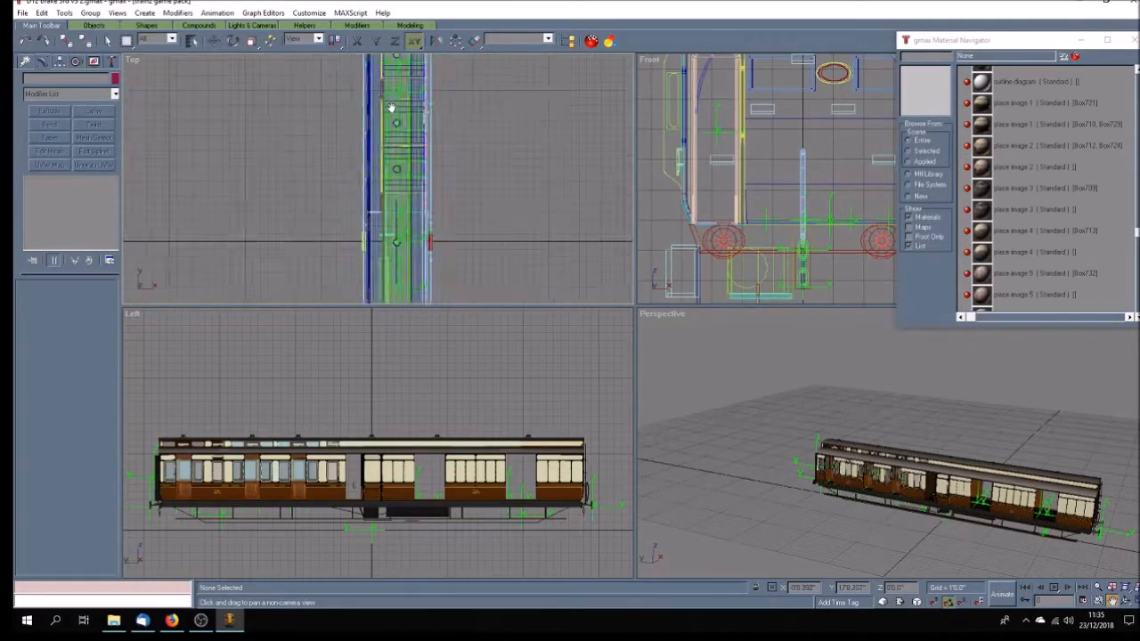
drag(385, 161, 403, 236)
scroll(415, 258, up, 10)
scroll(415, 242, down, 4)
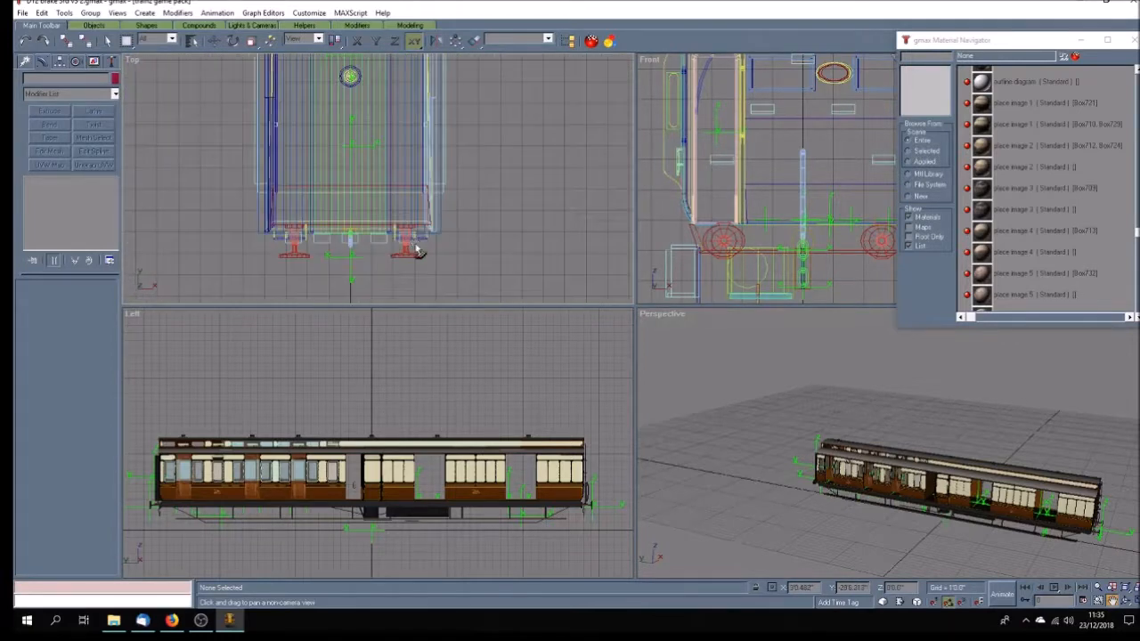
scroll(415, 245, up, 4)
scroll(415, 243, down, 7)
drag(393, 113, 394, 317)
drag(401, 205, 421, 107)
drag(404, 228, 410, 80)
drag(382, 244, 392, 147)
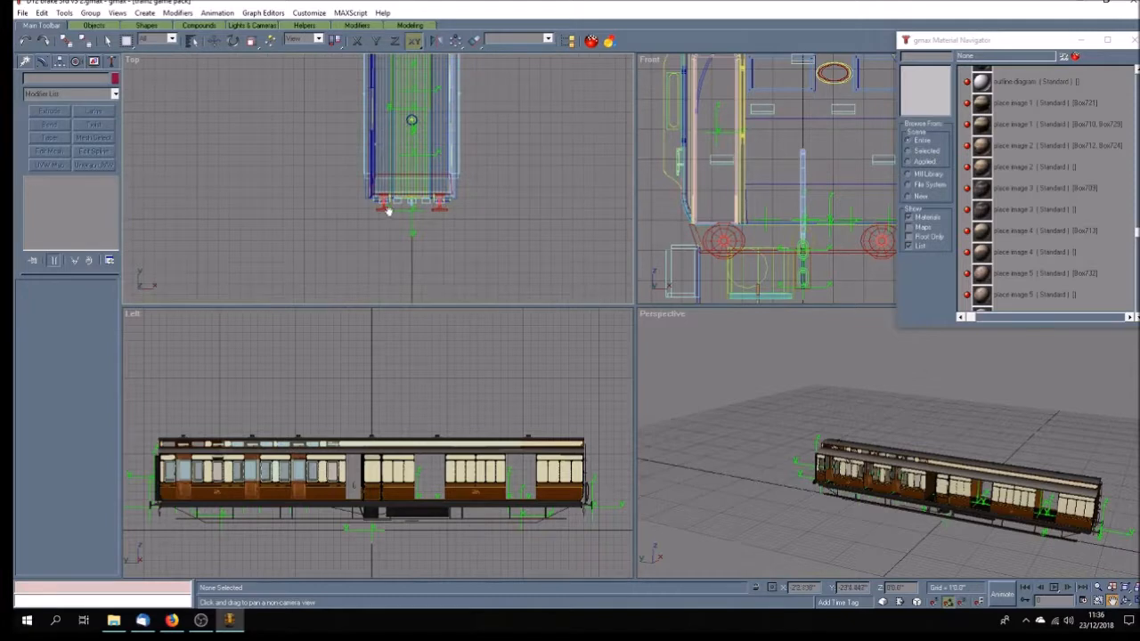
scroll(387, 211, up, 4)
click(27, 62)
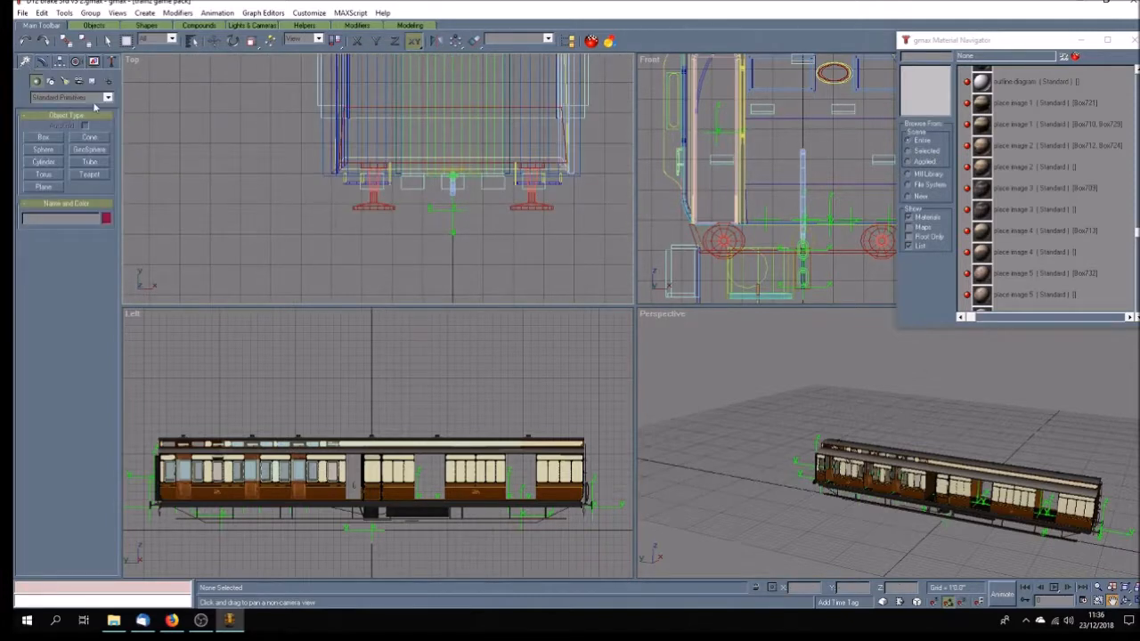
click(93, 81)
click(49, 152)
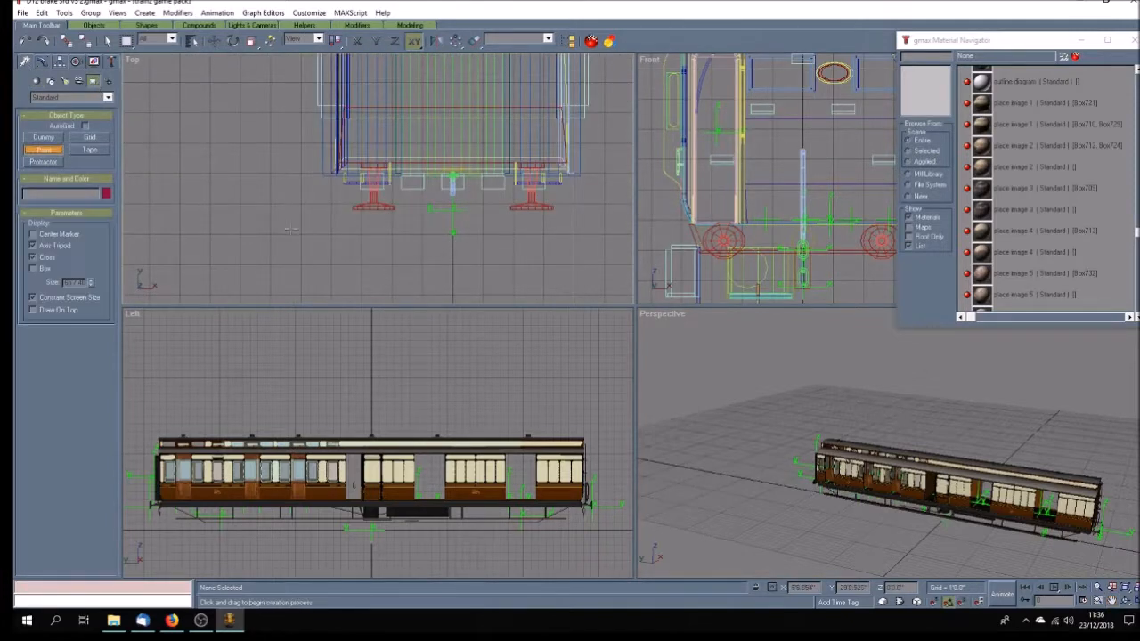
click(282, 223)
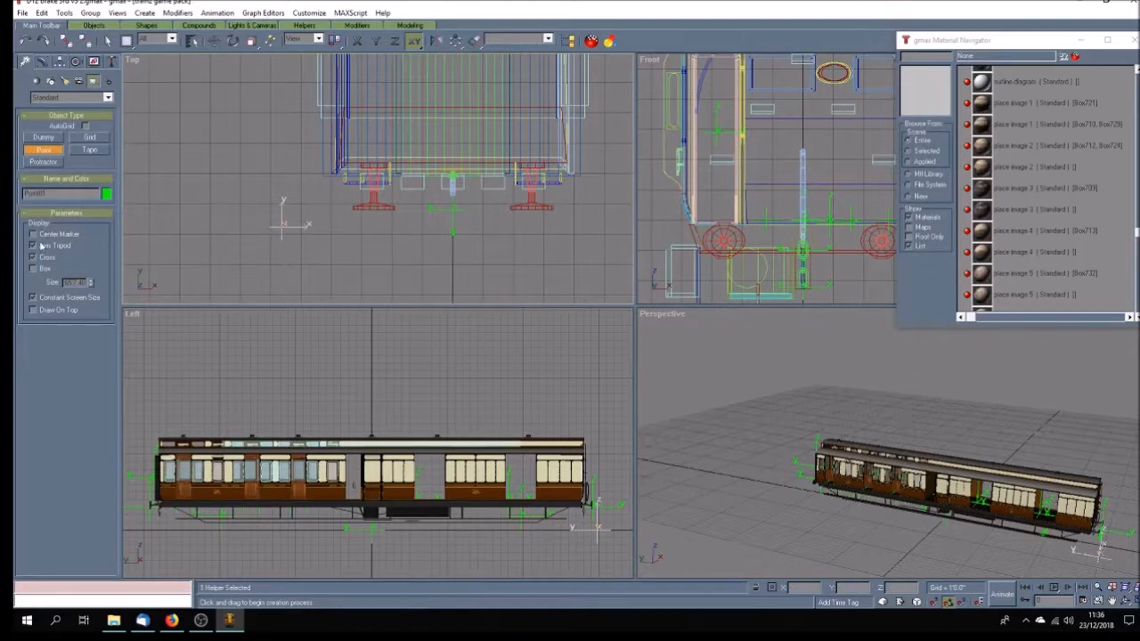
Look up the attachment point name of the lamp0 queue in config.txt and close the file
double_click(53, 194)
click(113, 621)
double_click(726, 305)
scroll(495, 451, down, 3)
scroll(496, 452, down, 20)
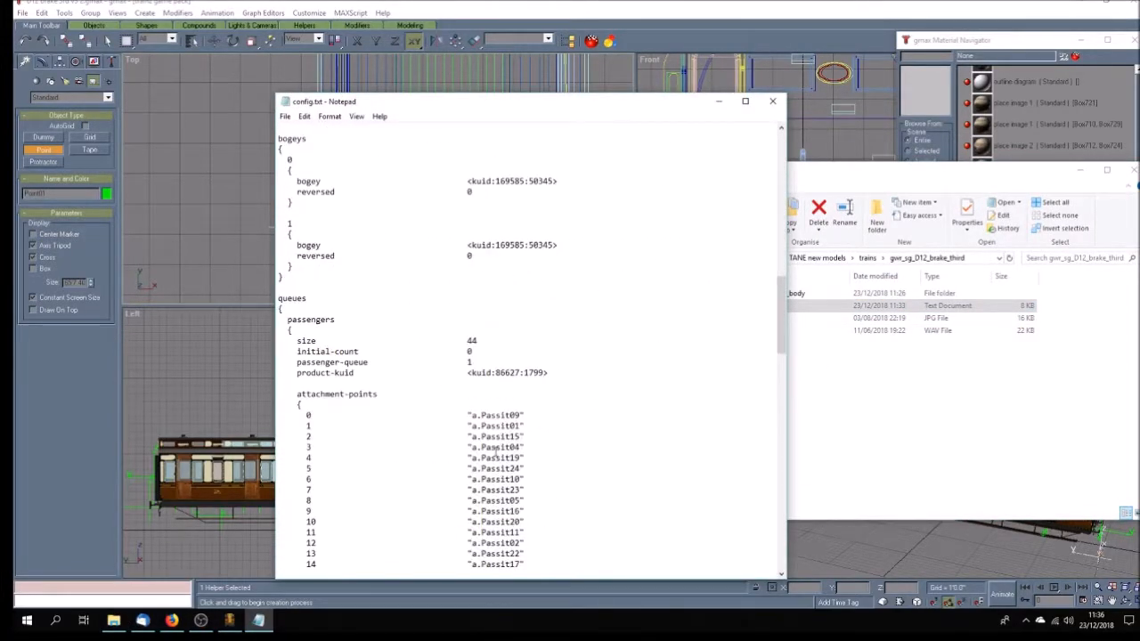
scroll(496, 452, down, 4)
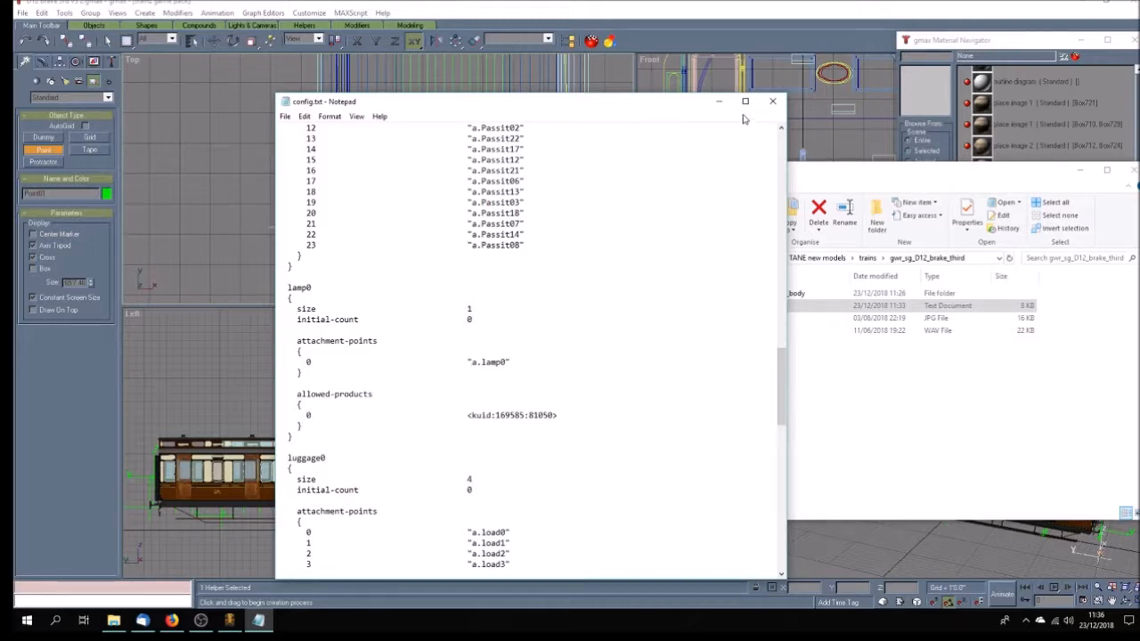
click(772, 100)
Name the new point helper a.lamp0 and set its Z position to 5'0"
drag(54, 194, 16, 191)
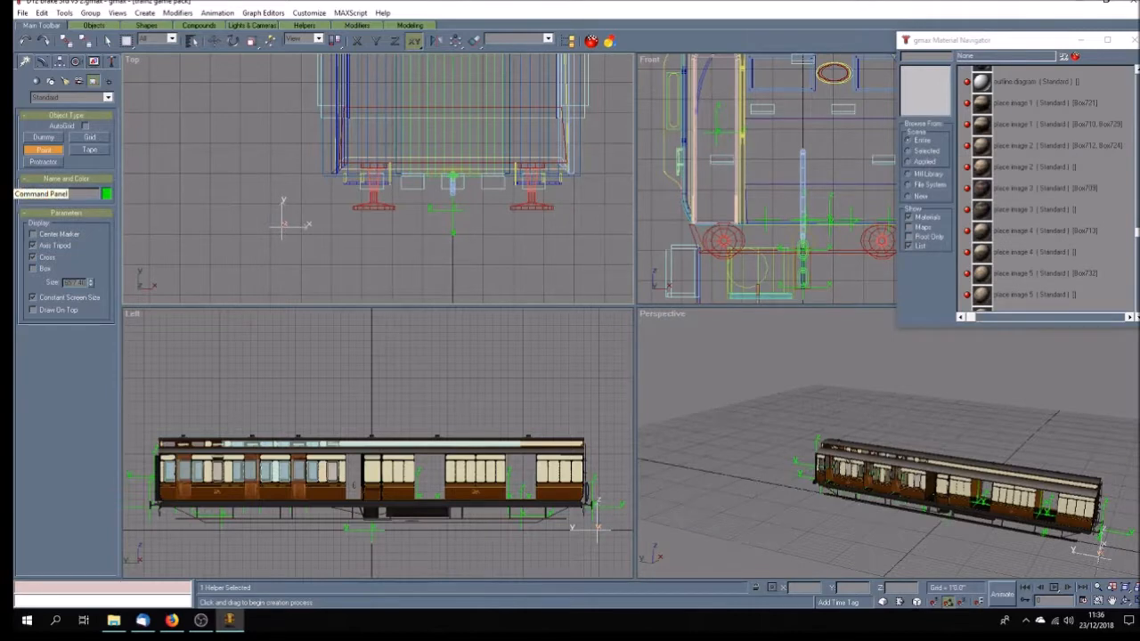
text(a.lamp0)
click(213, 42)
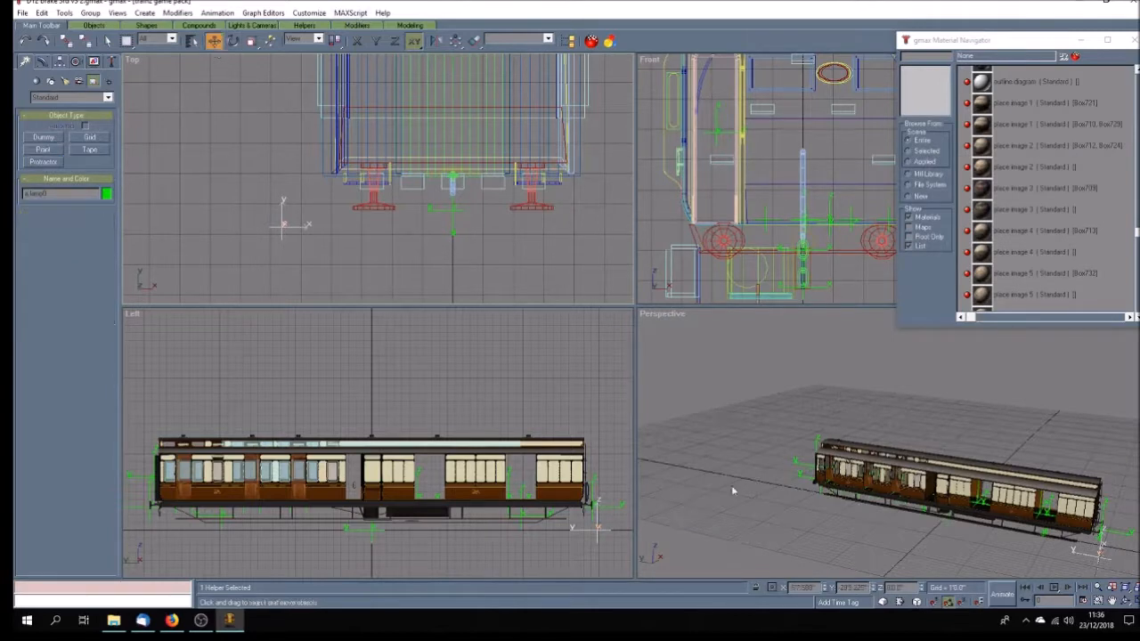
double_click(904, 587)
text(50)
key(Return)
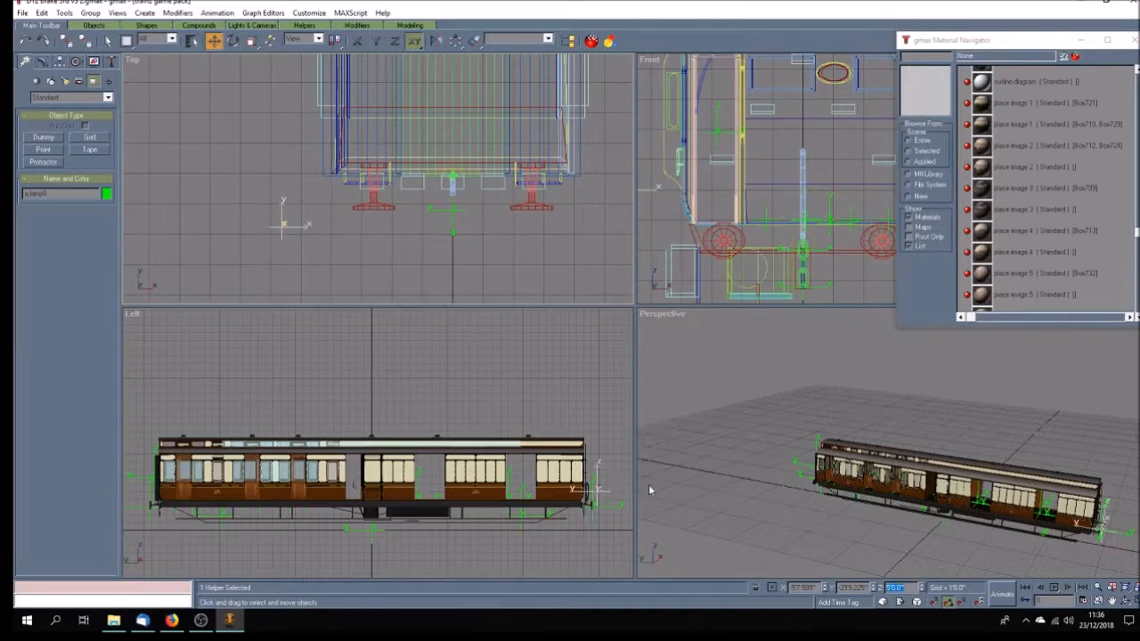
Set the X position of the a.lamp0 point helper to -3'
double_click(793, 587)
text(-3)
key(Return)
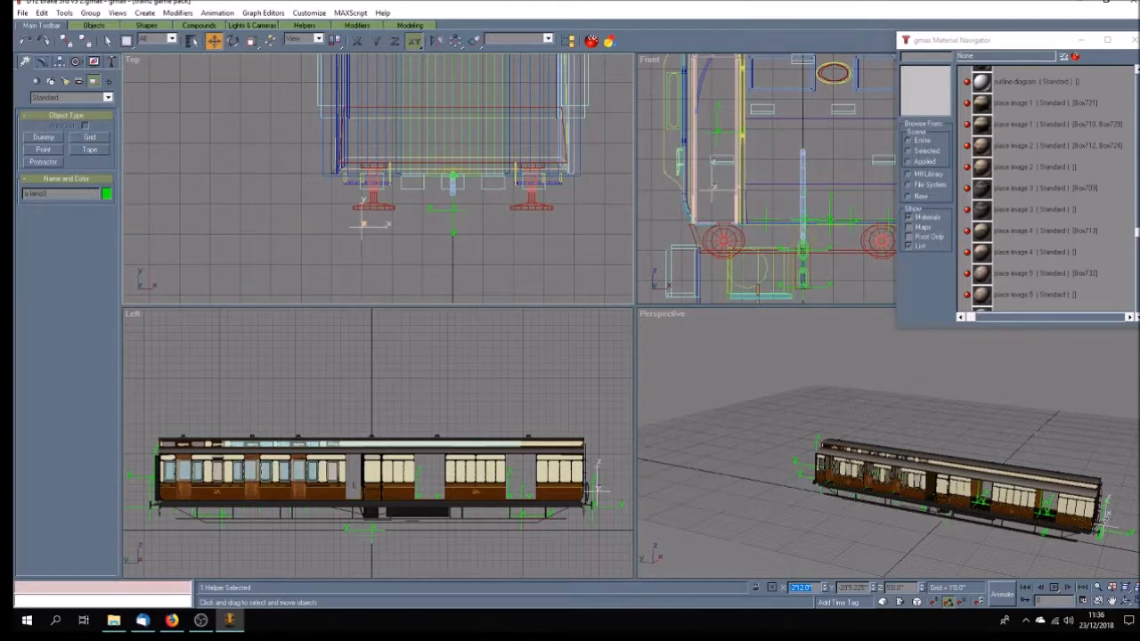
Move the a.lamp0 helper horizontally in the Left view until it sits just outside the carriage's end wall
click(1112, 602)
scroll(579, 495, up, 10)
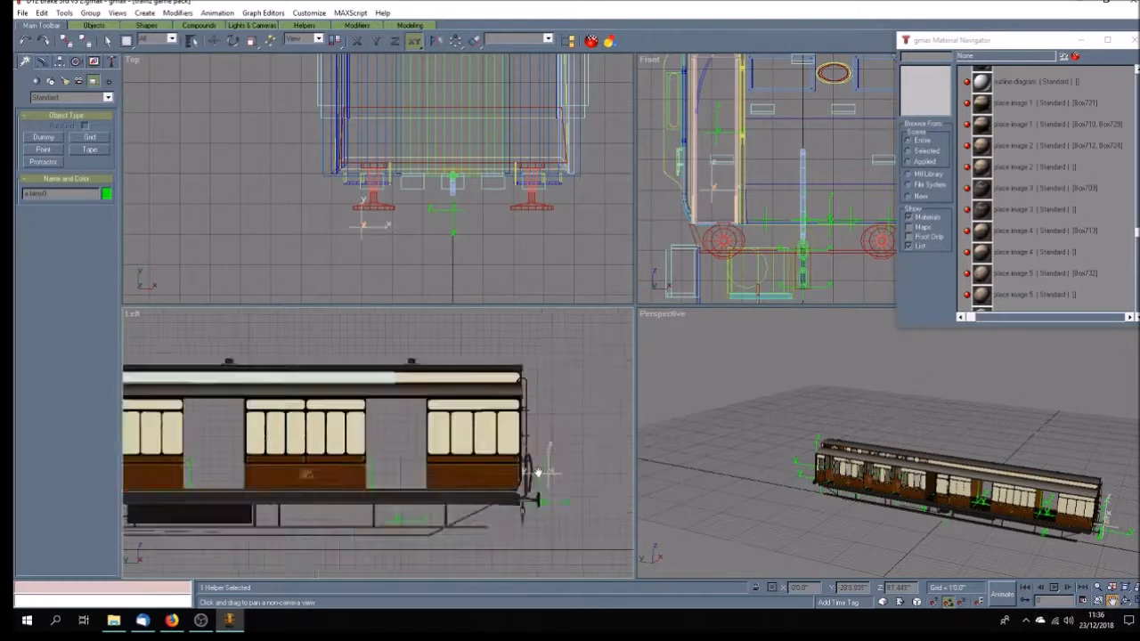
drag(567, 484, 535, 473)
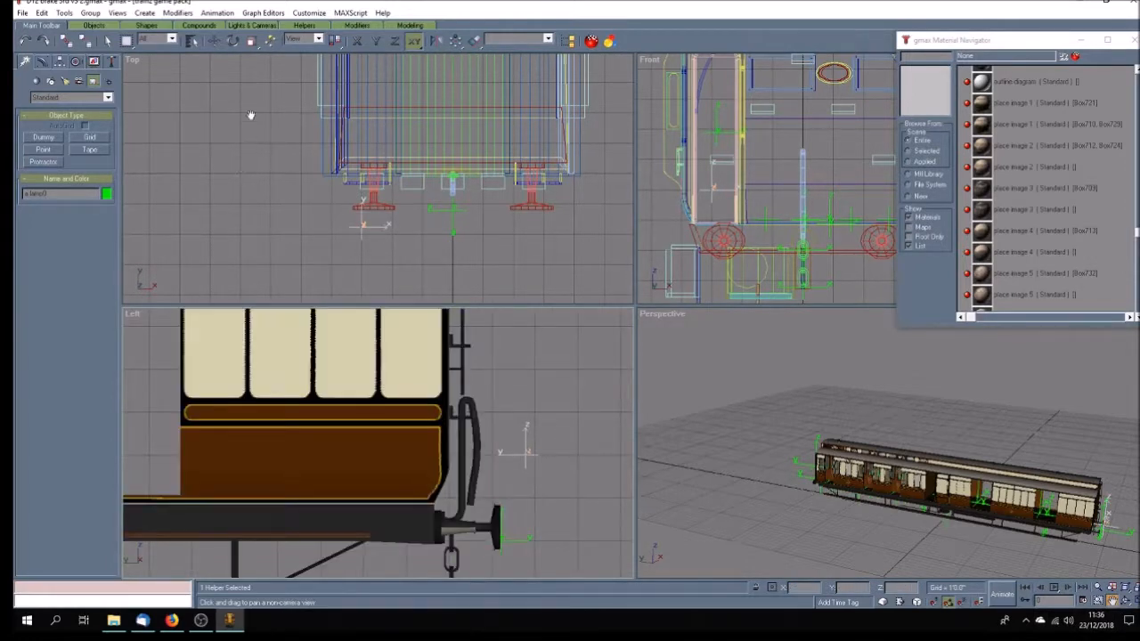
click(214, 42)
key(F3)
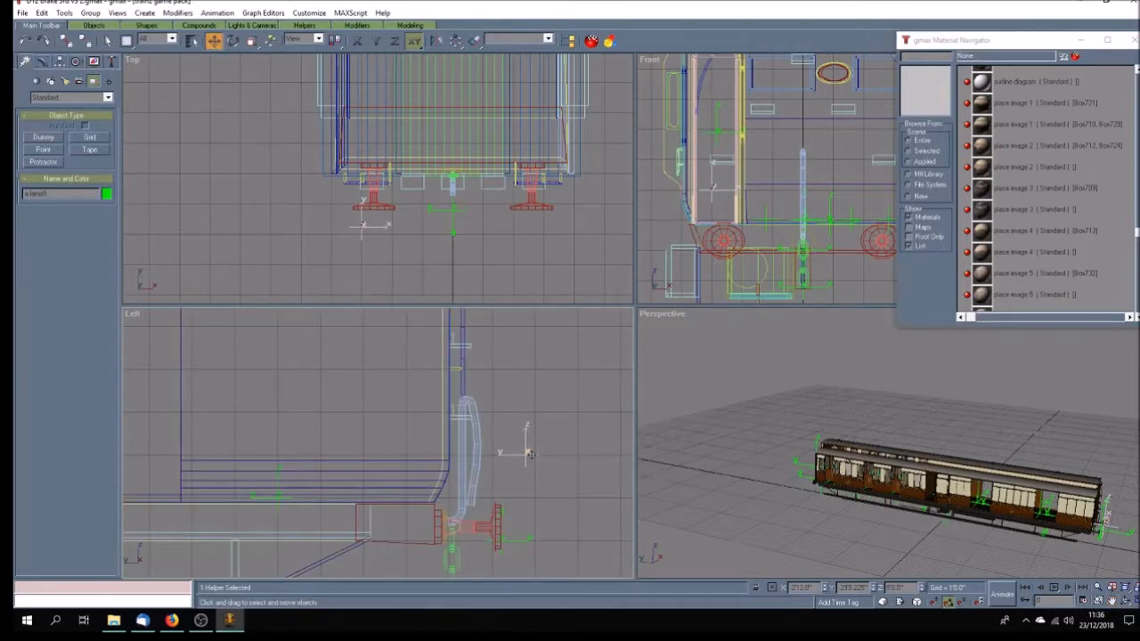
key(F7)
key(F6)
key(F5)
key(F3)
key(F3)
drag(501, 454, 442, 455)
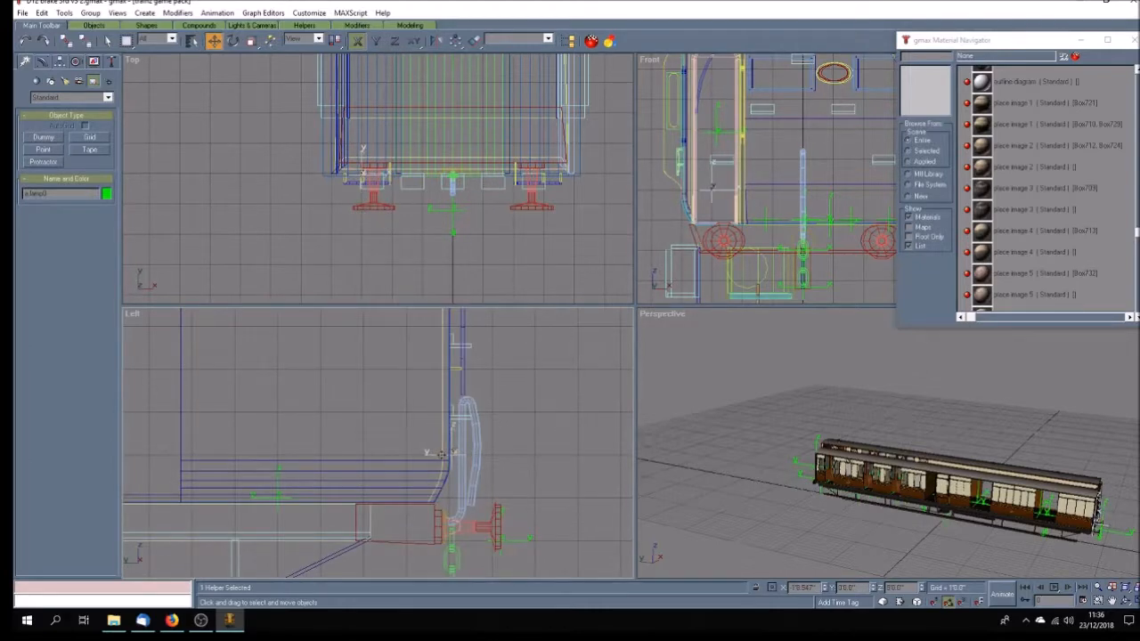
key(F3)
click(749, 489)
Save the scene, and save it again over D12 brake 3rd v3 1.gmax in the carriages folder
click(22, 14)
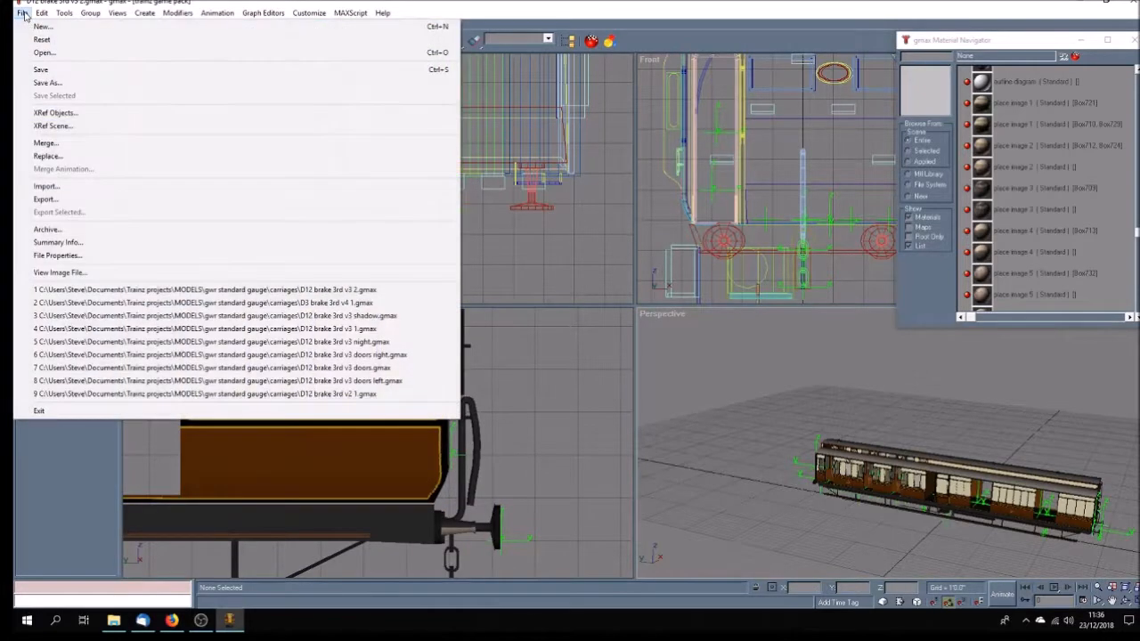
click(38, 69)
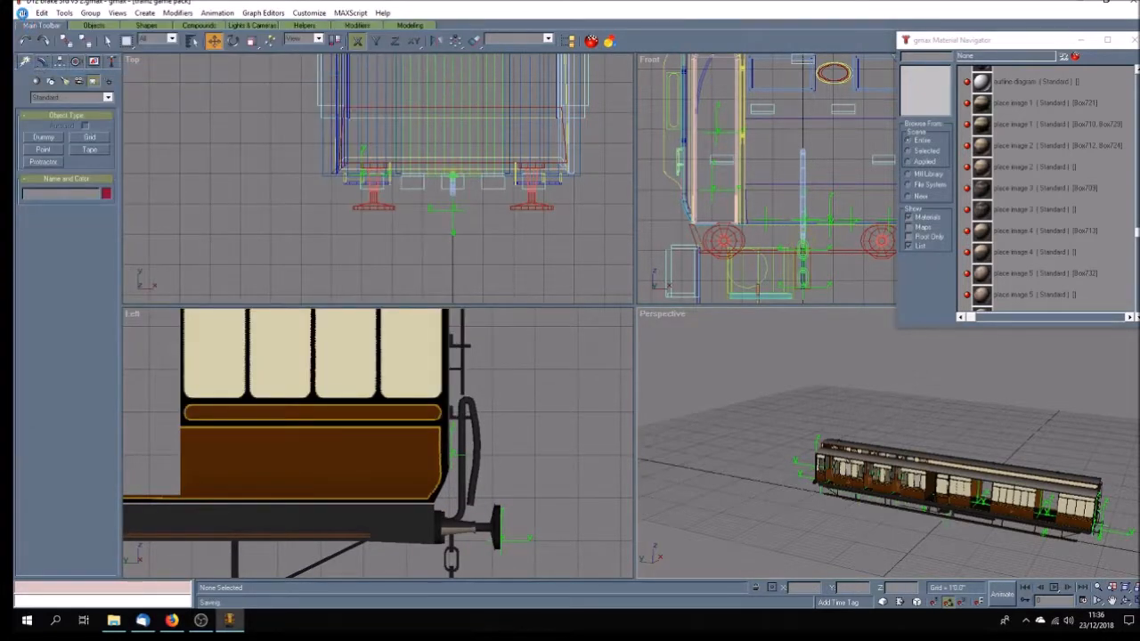
click(23, 13)
click(37, 84)
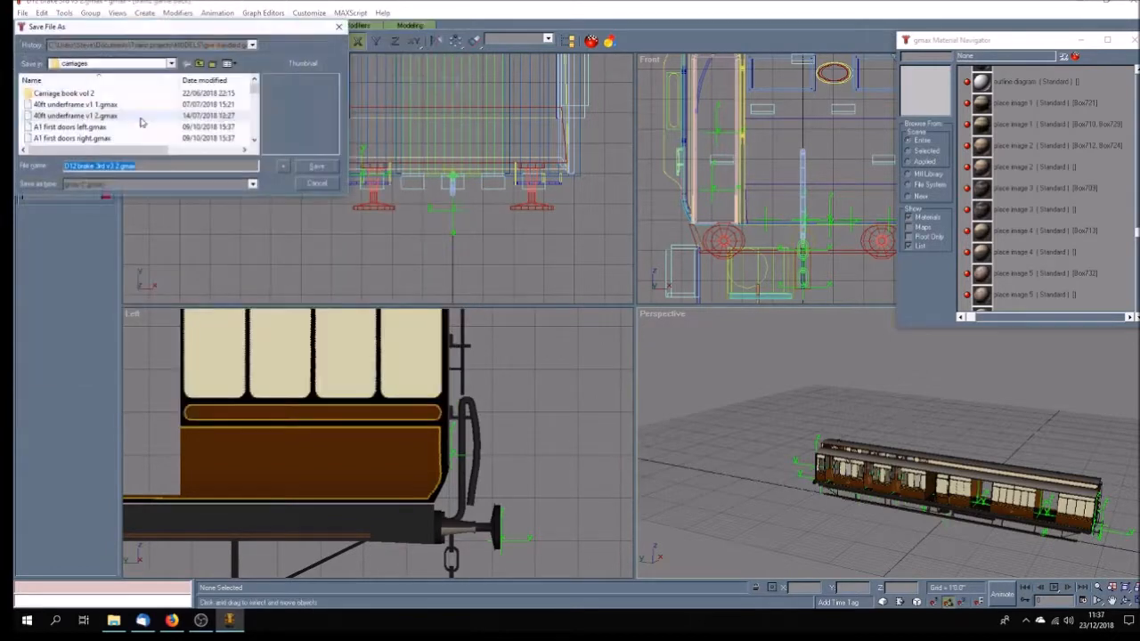
mouse_move(254, 87)
mouse_down()
mouse_move(254, 105)
mouse_move(254, 78)
mouse_up()
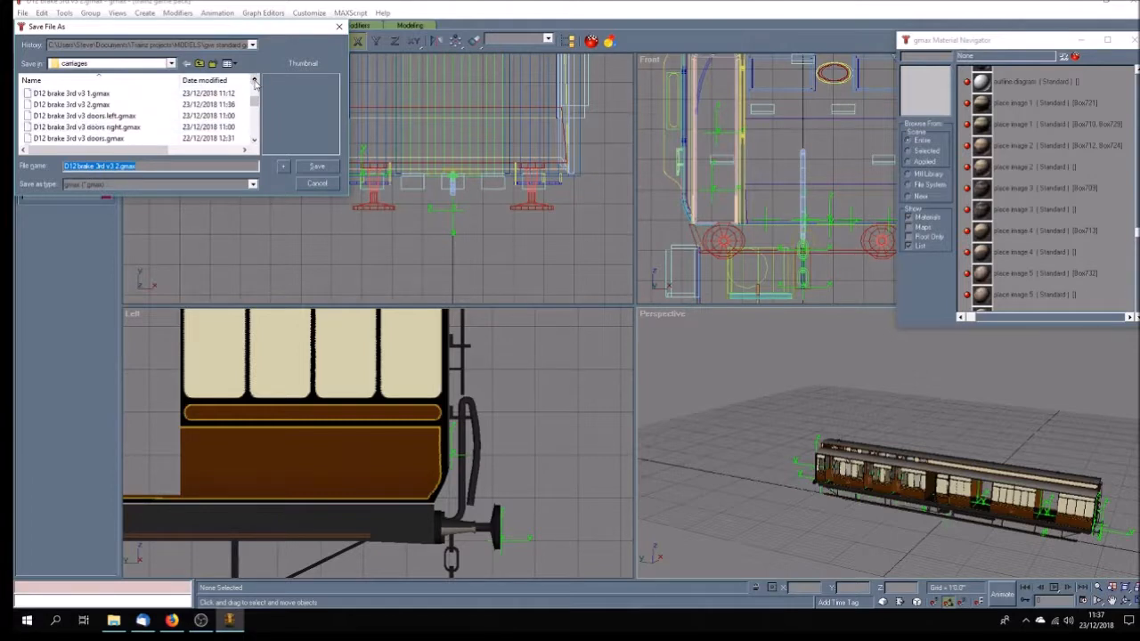
click(71, 105)
click(300, 167)
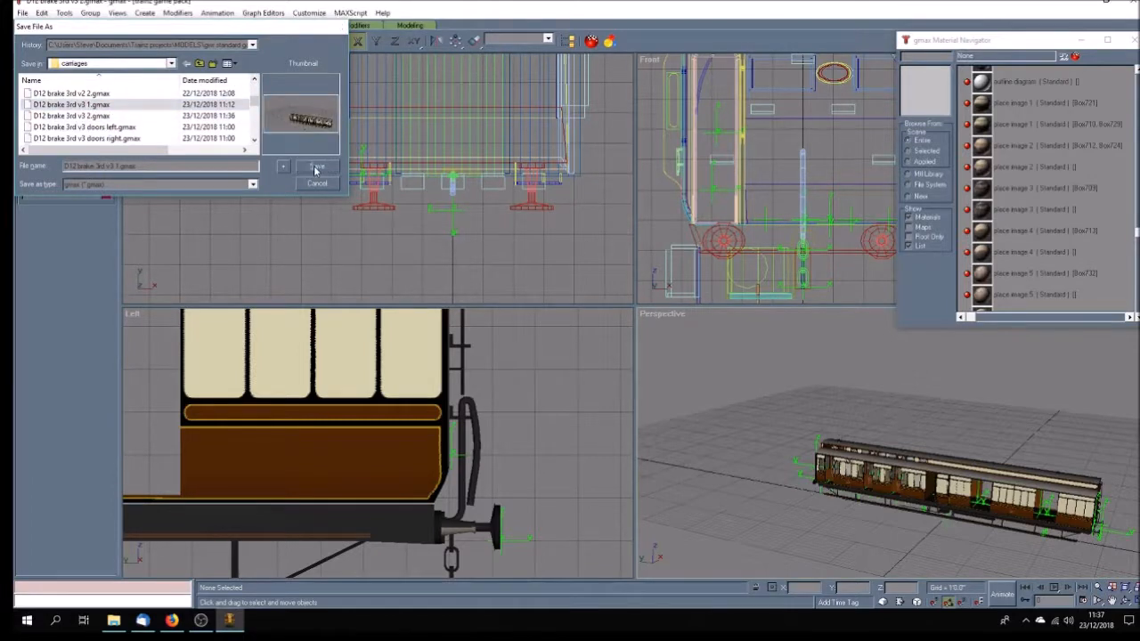
click(621, 352)
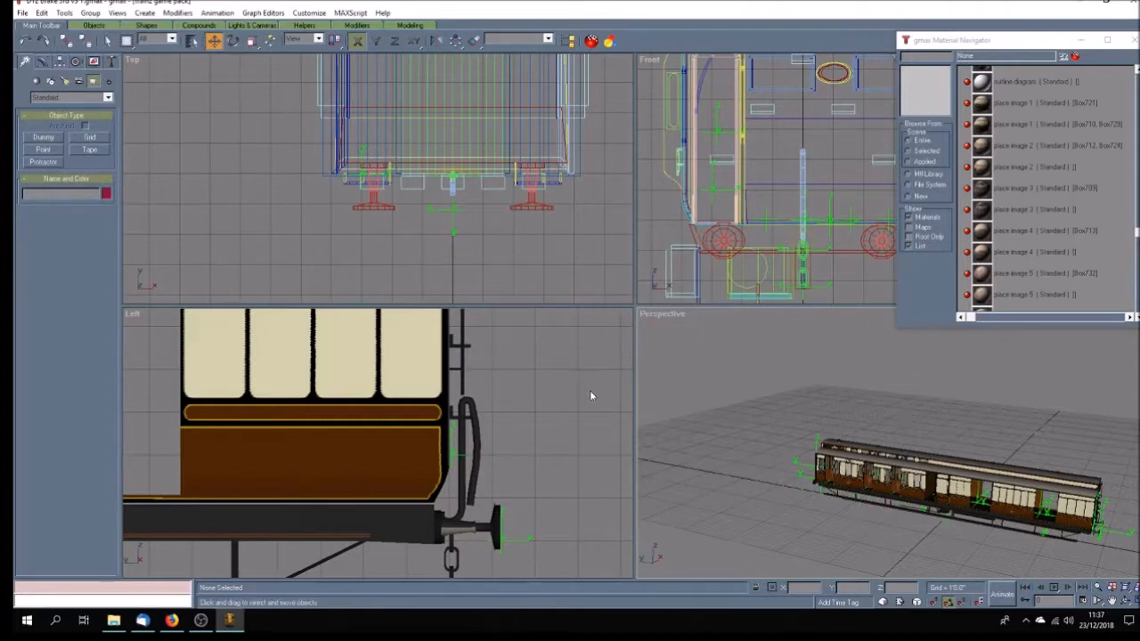
Start exporting the scene and browse to Trainz projects > TANE new models > trains > gwr_sg_D12_brake_third > gwr_sg_D12_brake_third_body
click(22, 13)
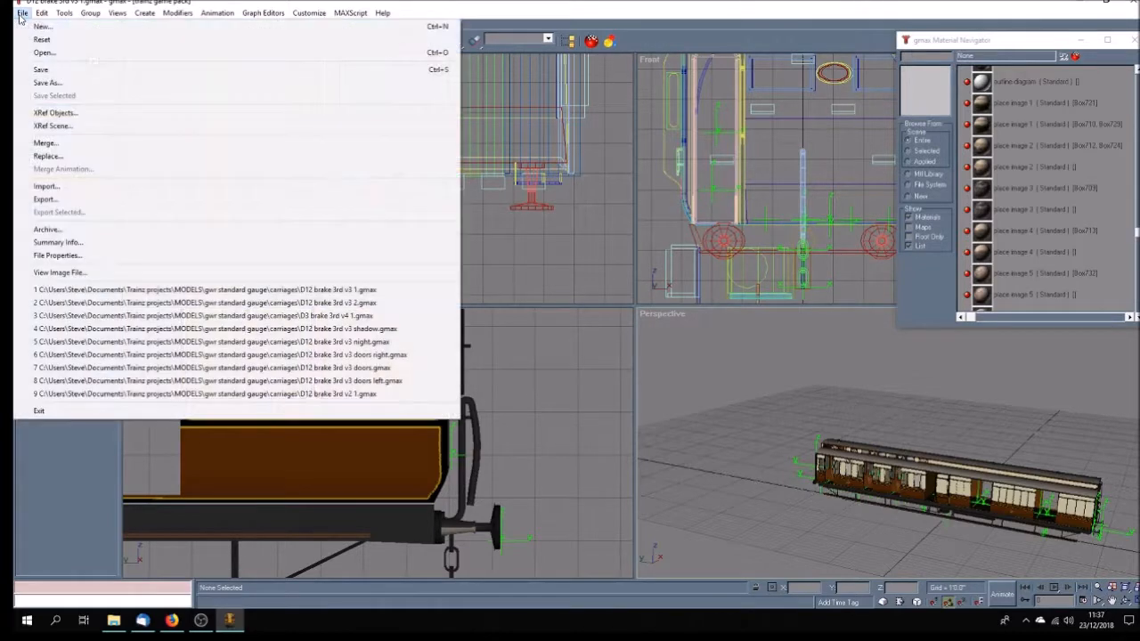
click(74, 199)
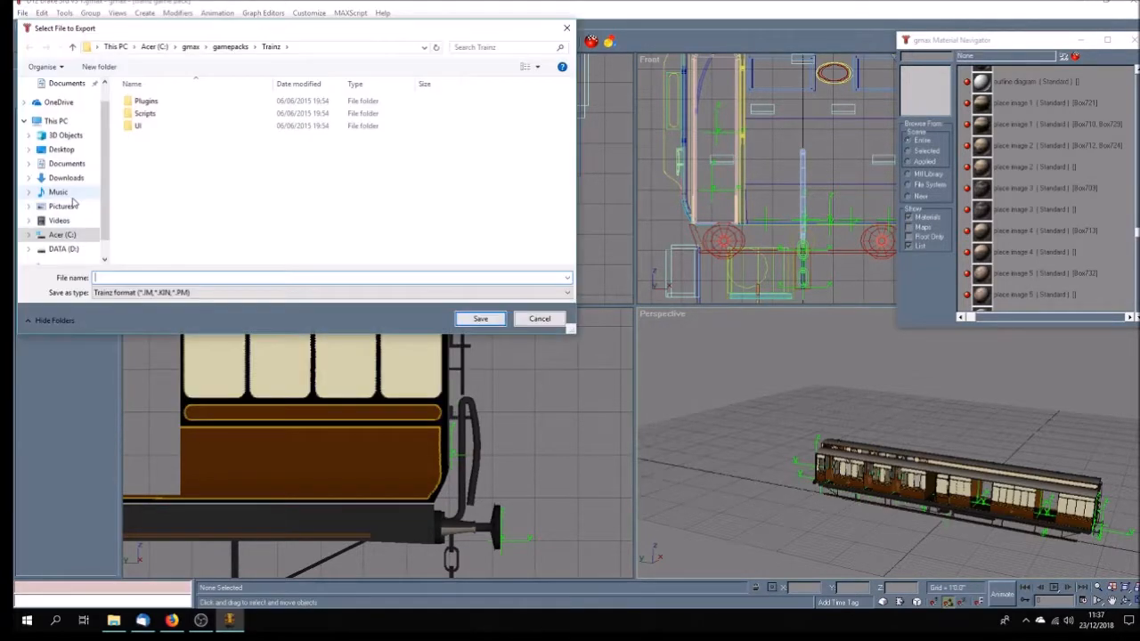
click(69, 163)
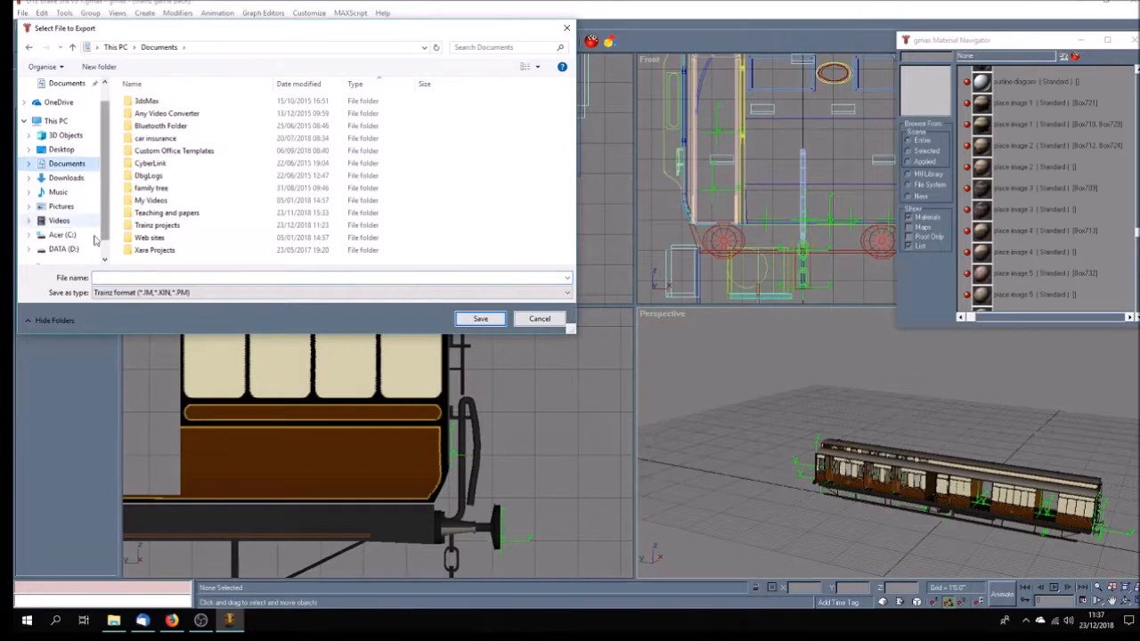
double_click(161, 225)
double_click(168, 251)
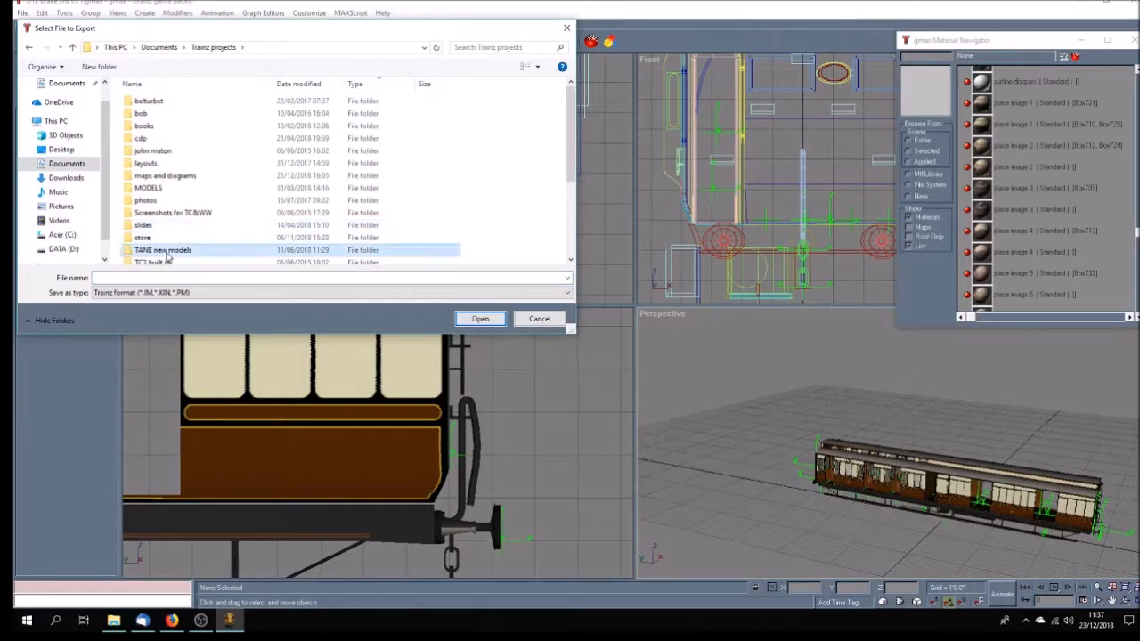
click(134, 179)
double_click(134, 178)
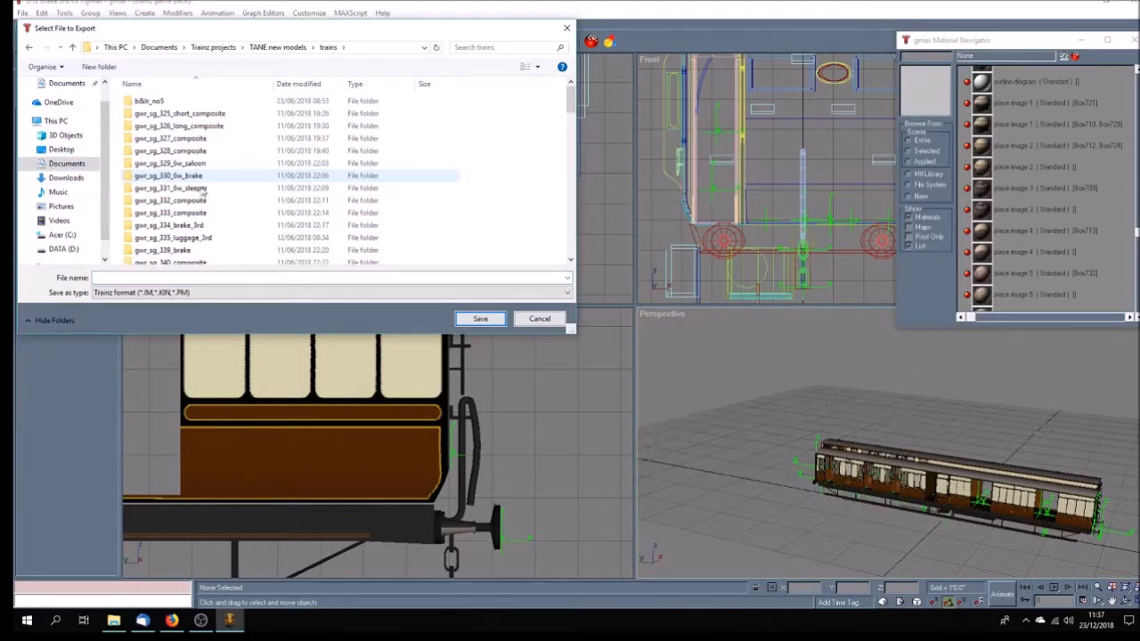
scroll(203, 189, down, 5)
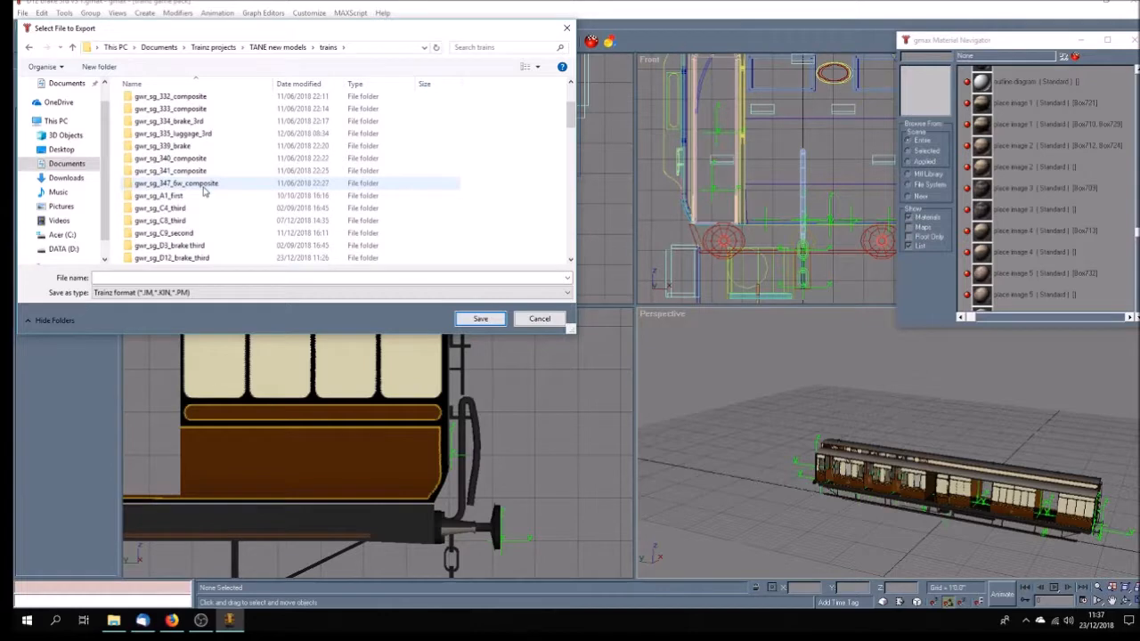
double_click(198, 257)
double_click(176, 102)
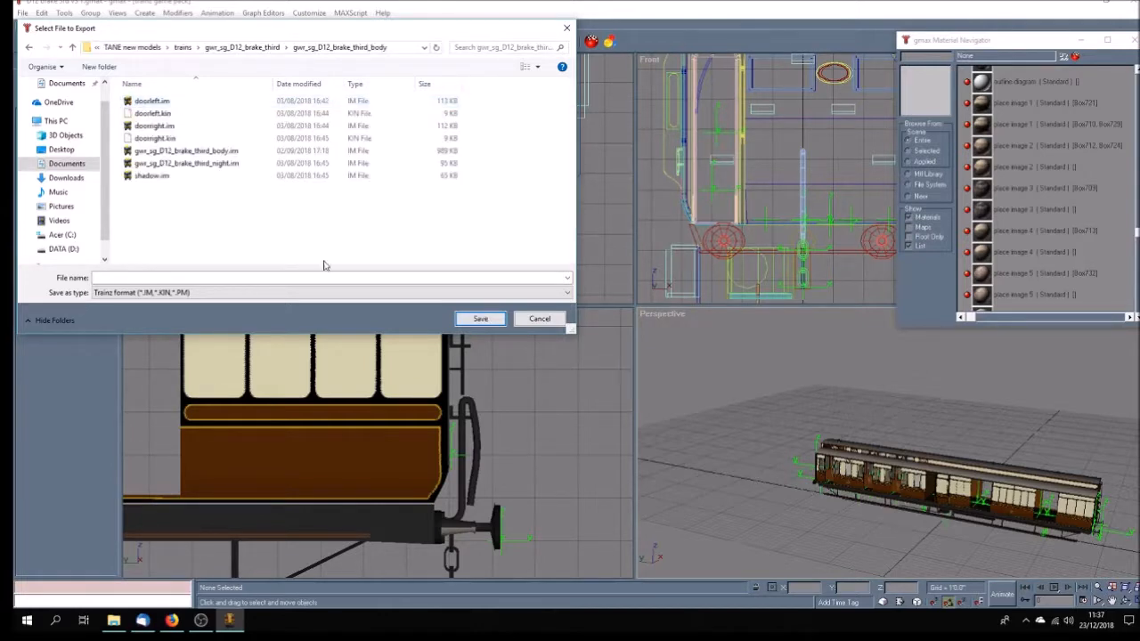
Export the scene over gwr_sg_D12_brake_third_body.im, dismissing the exporter messages and overwriting all existing texture.txt files
click(178, 153)
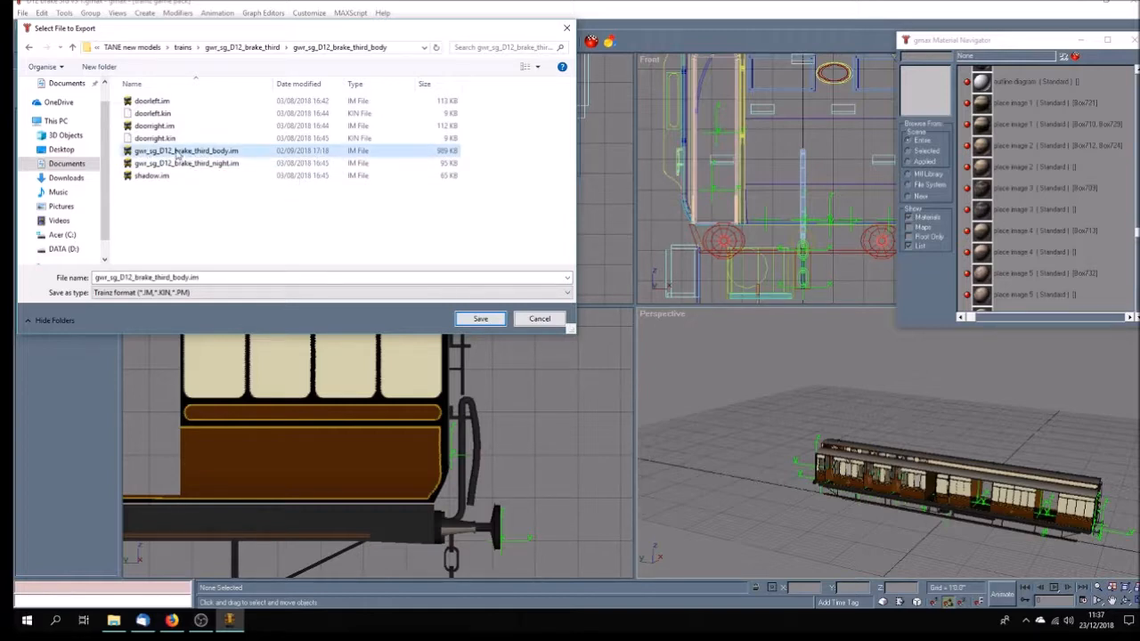
click(483, 320)
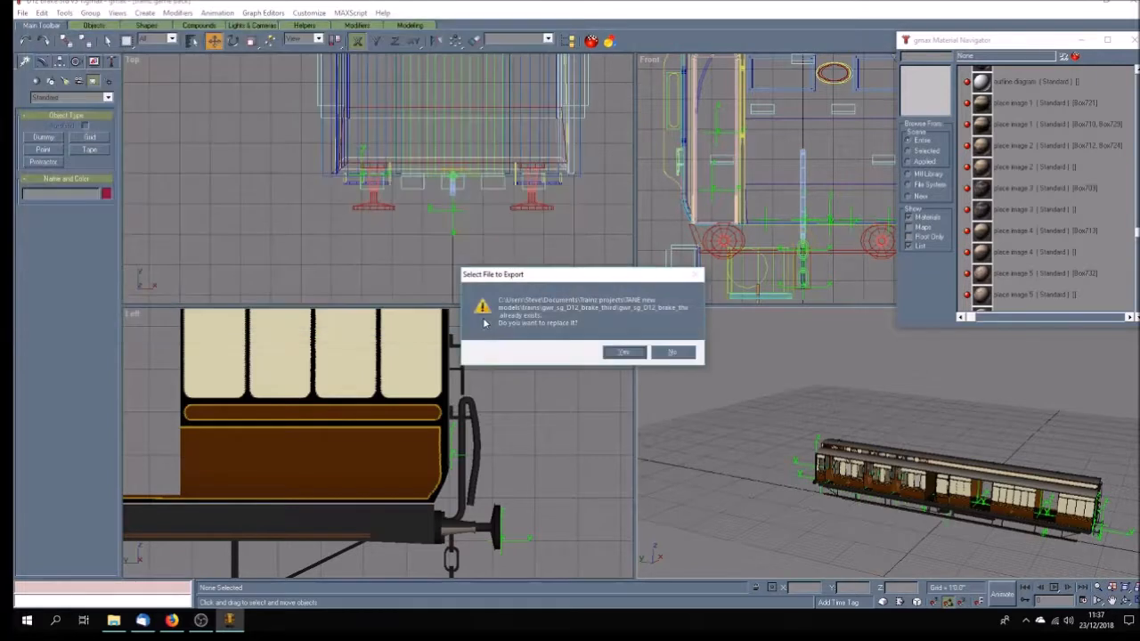
click(626, 353)
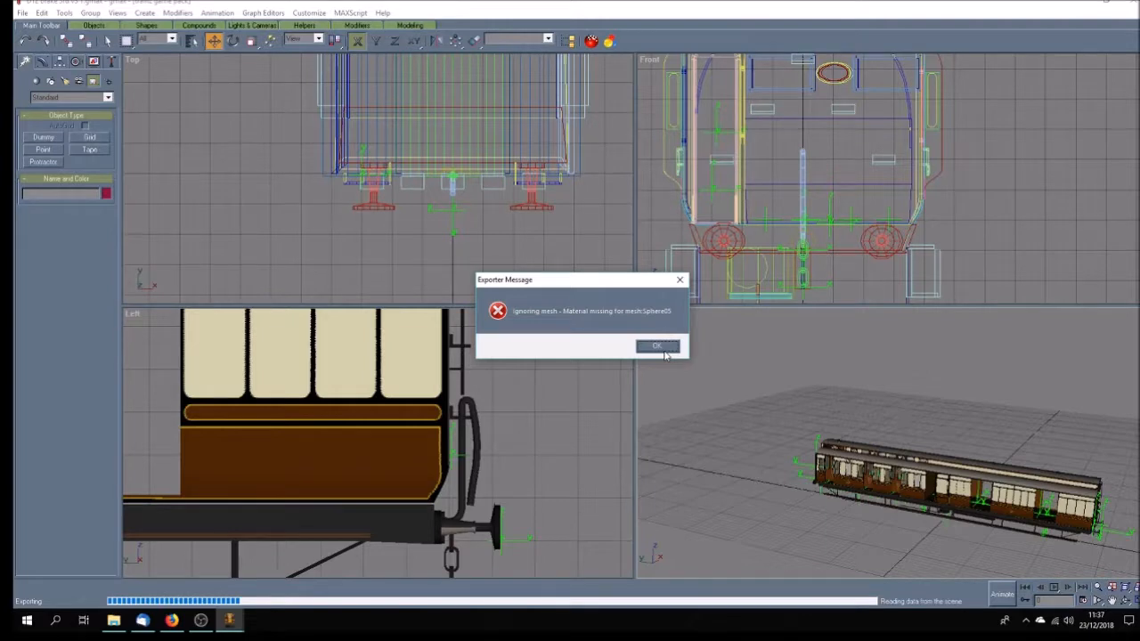
click(664, 353)
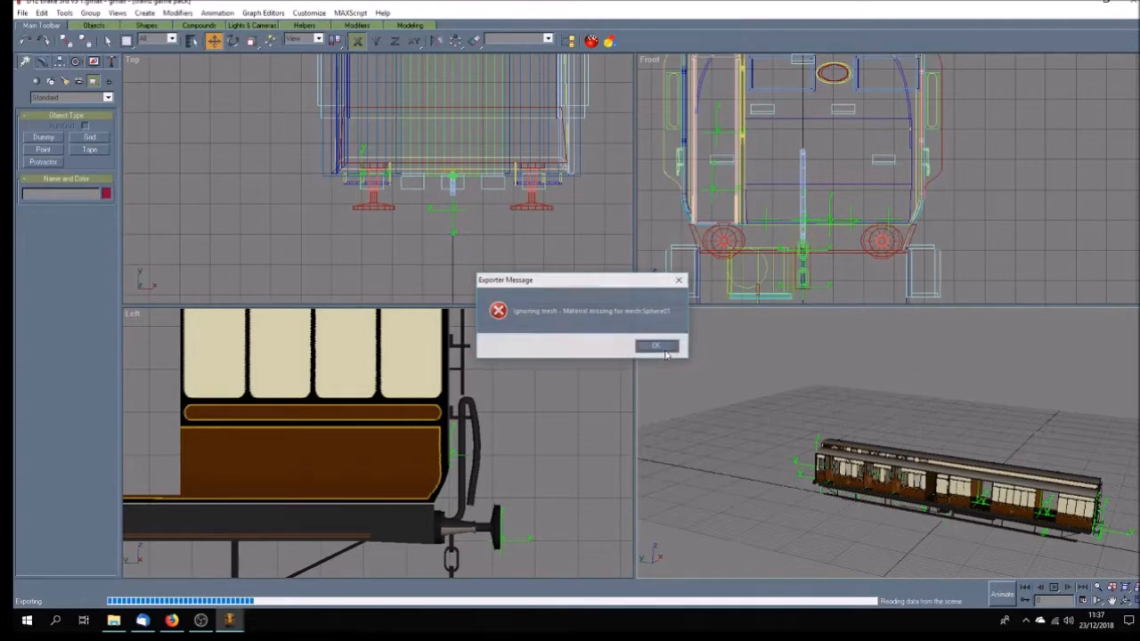
click(665, 353)
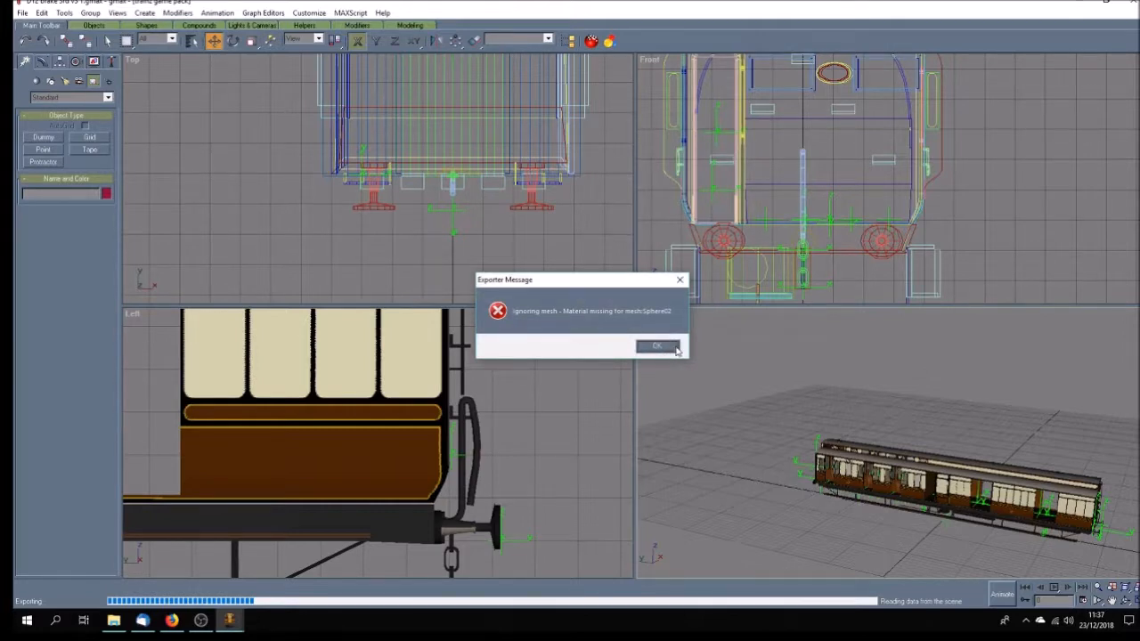
click(676, 351)
click(676, 351)
click(657, 346)
click(657, 347)
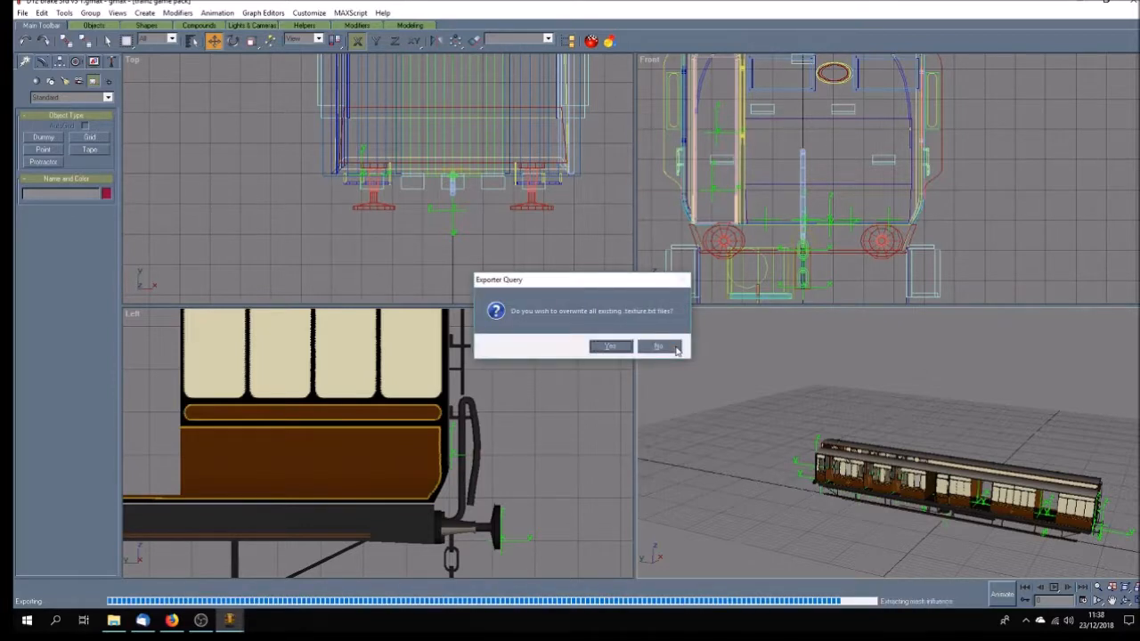
click(604, 349)
Select all Sphere objects, Sphere01 to Sphere09, by name and inspect the carriage roof closely in the Perspective view
click(192, 40)
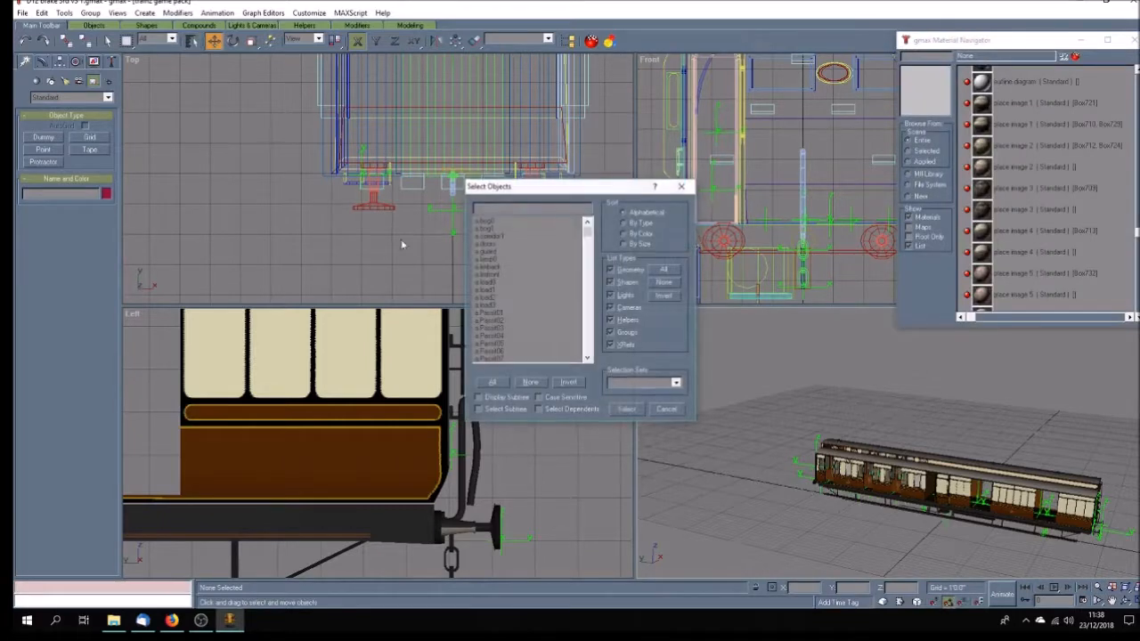
drag(587, 230, 586, 351)
click(486, 322)
shift+click(501, 360)
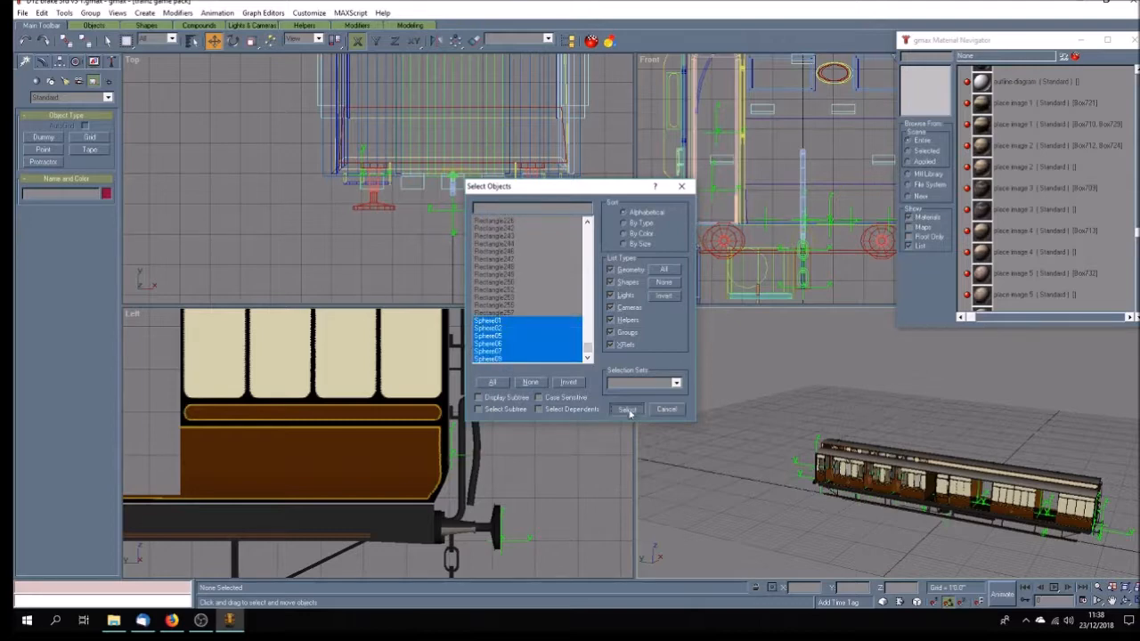
click(627, 409)
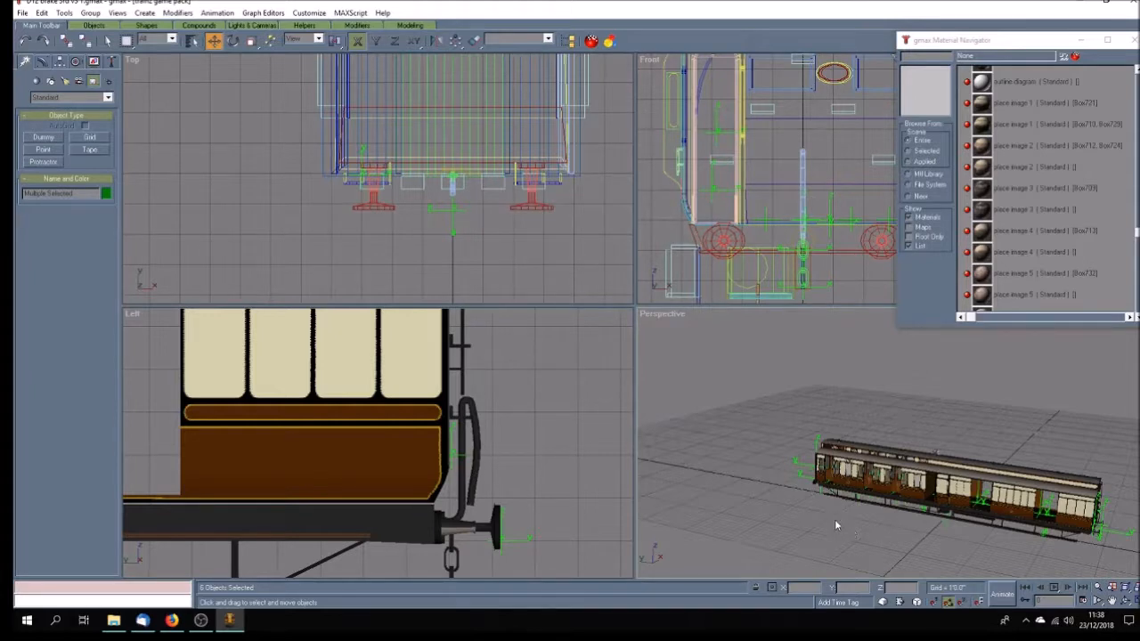
click(1125, 603)
drag(918, 505, 868, 499)
scroll(868, 497, up, 5)
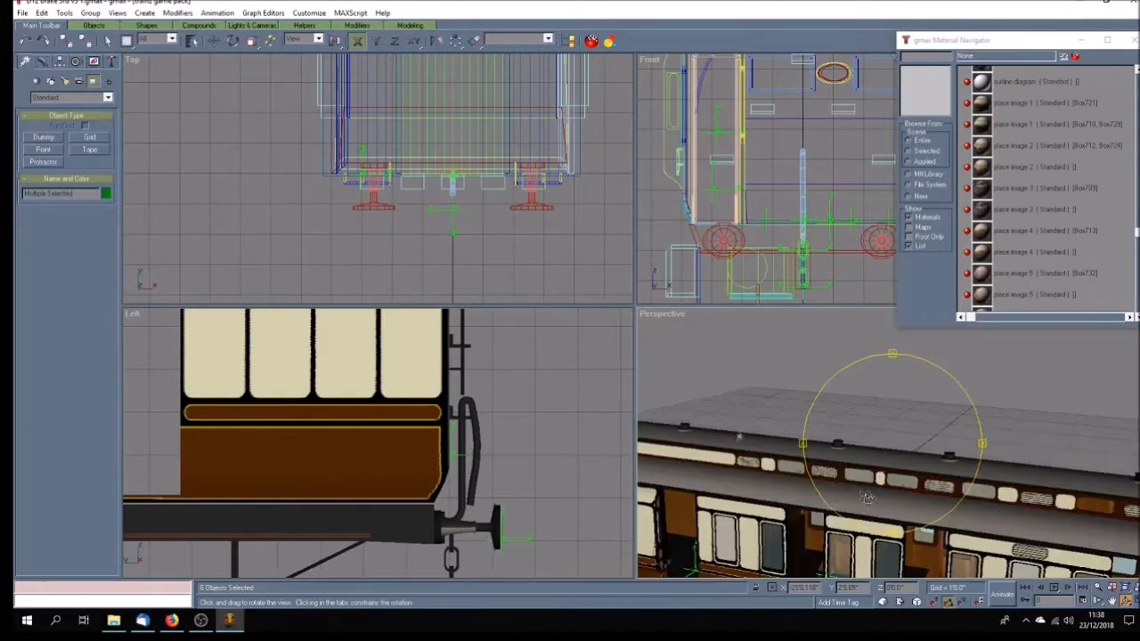
mouse_move(867, 498)
mouse_down()
mouse_move(880, 524)
mouse_move(881, 487)
mouse_move(853, 488)
mouse_up()
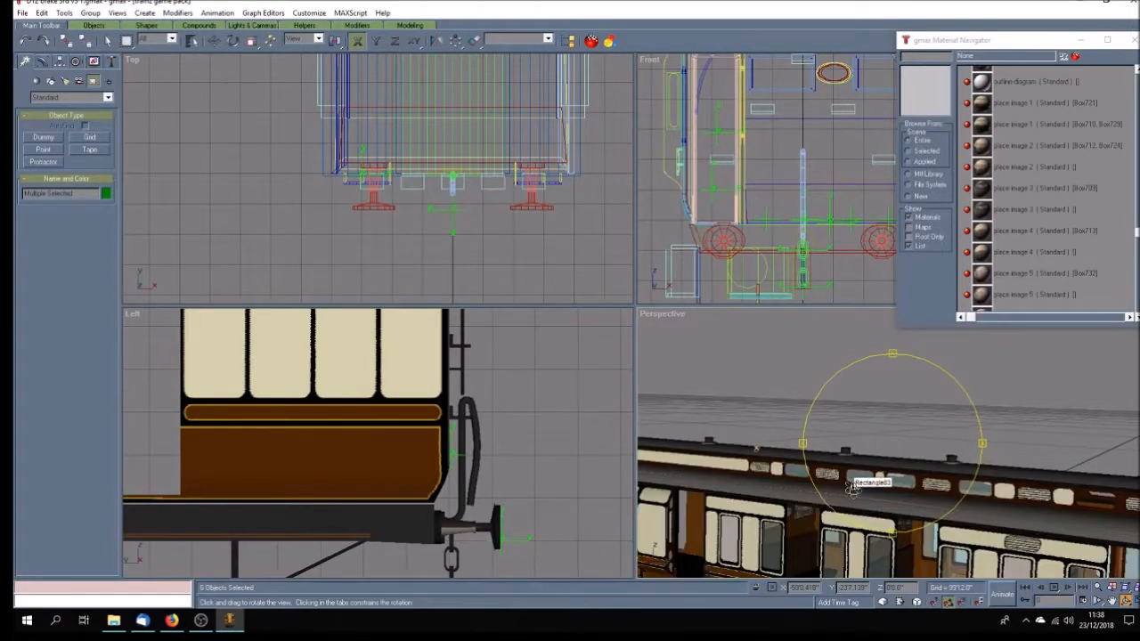
Isolate the selected Sphere objects by hiding every unselected object
click(192, 42)
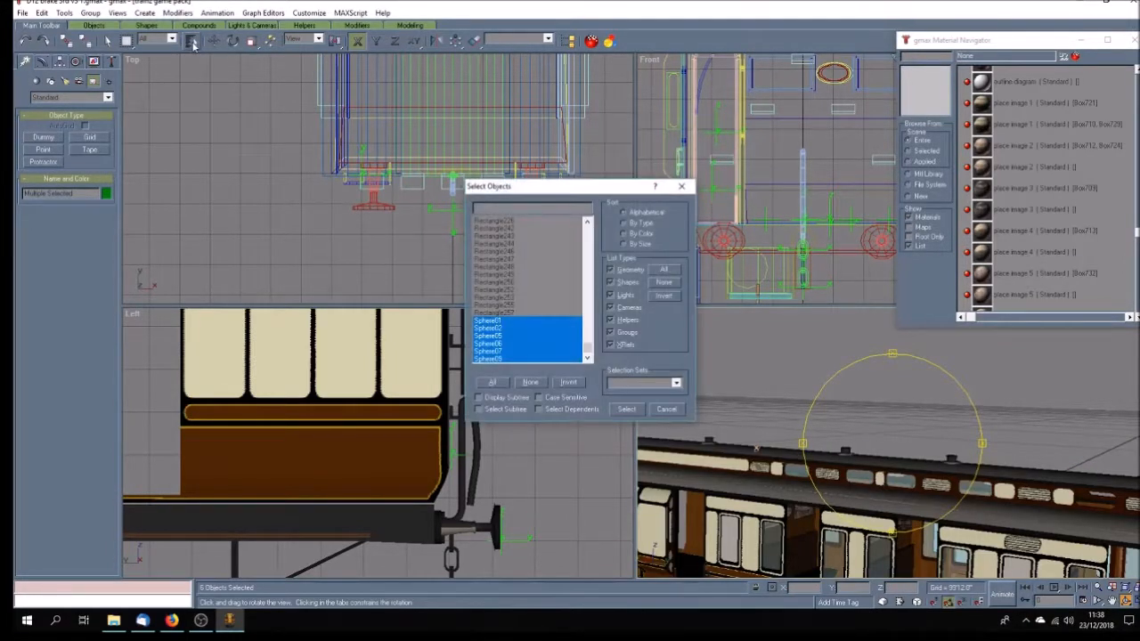
click(626, 409)
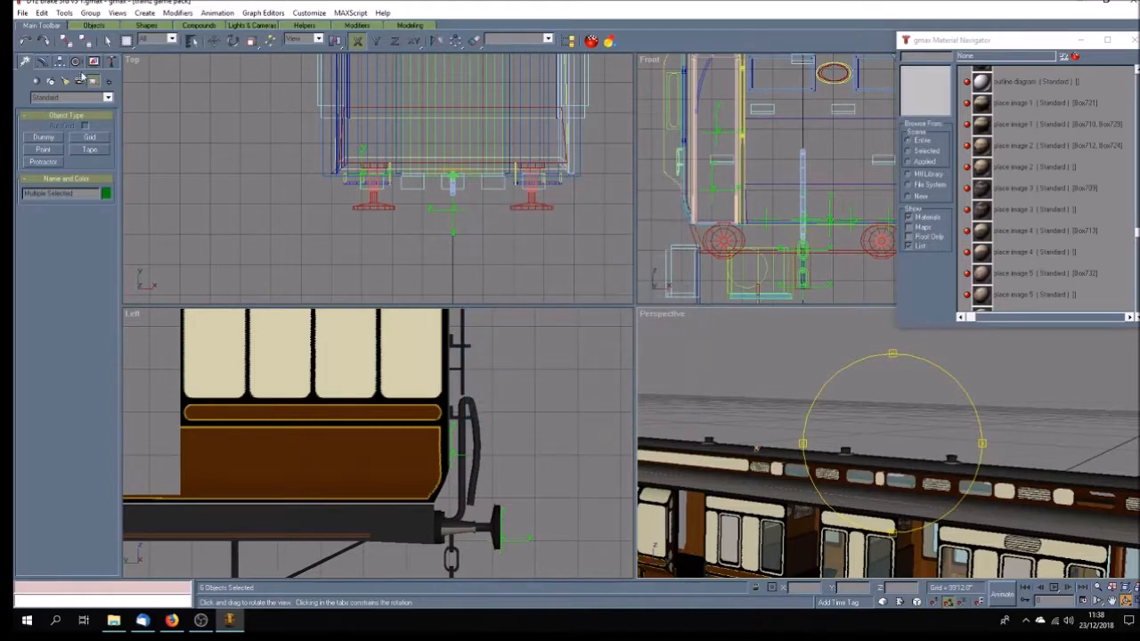
click(93, 63)
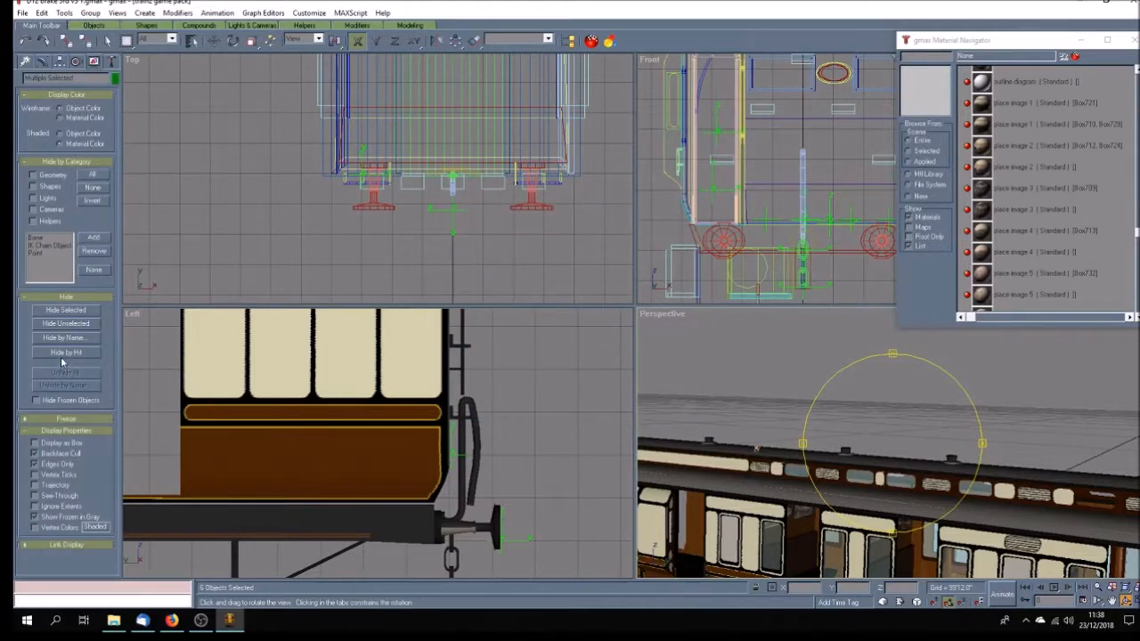
click(66, 324)
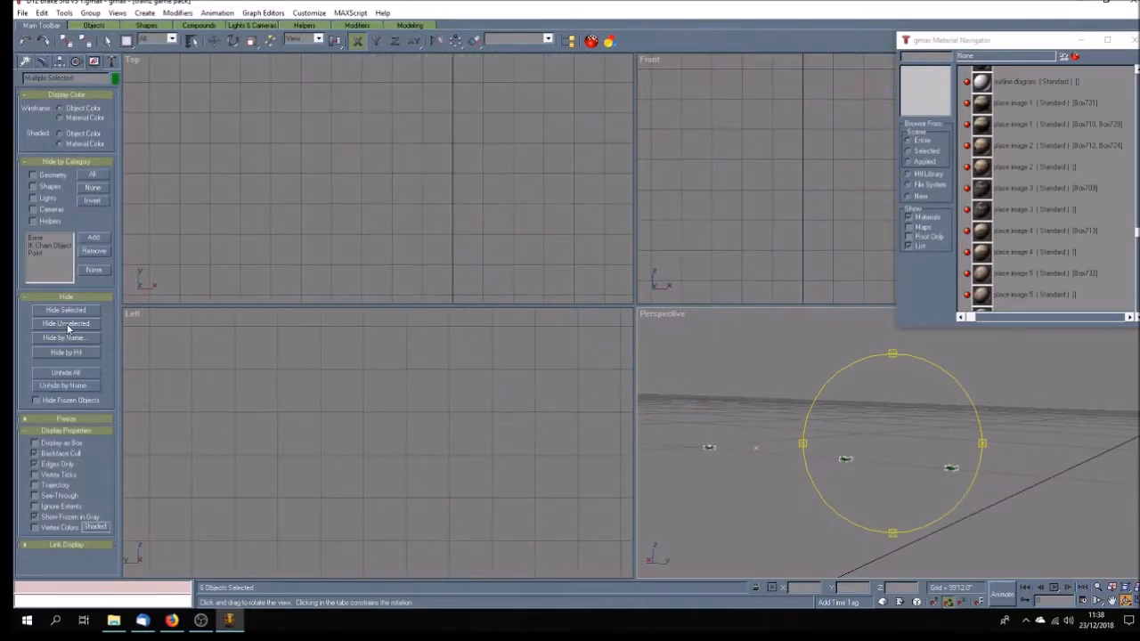
Apply the existing frames material, the one used by Box01 and Box02, to the selected Sphere objects
drag(847, 486, 863, 481)
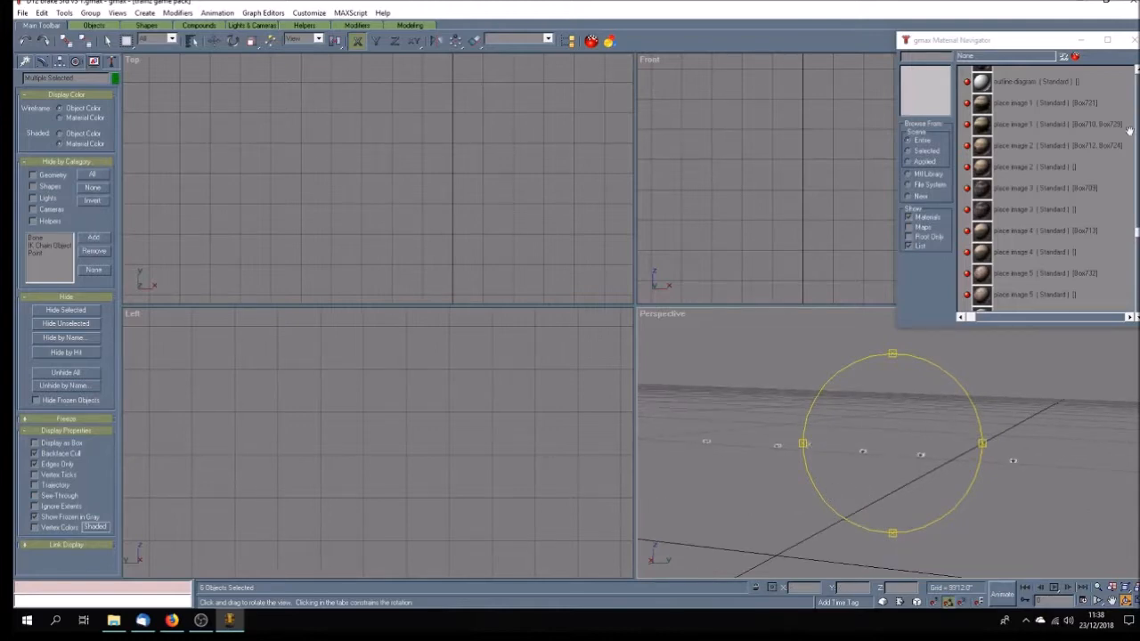
drag(1136, 234, 1135, 105)
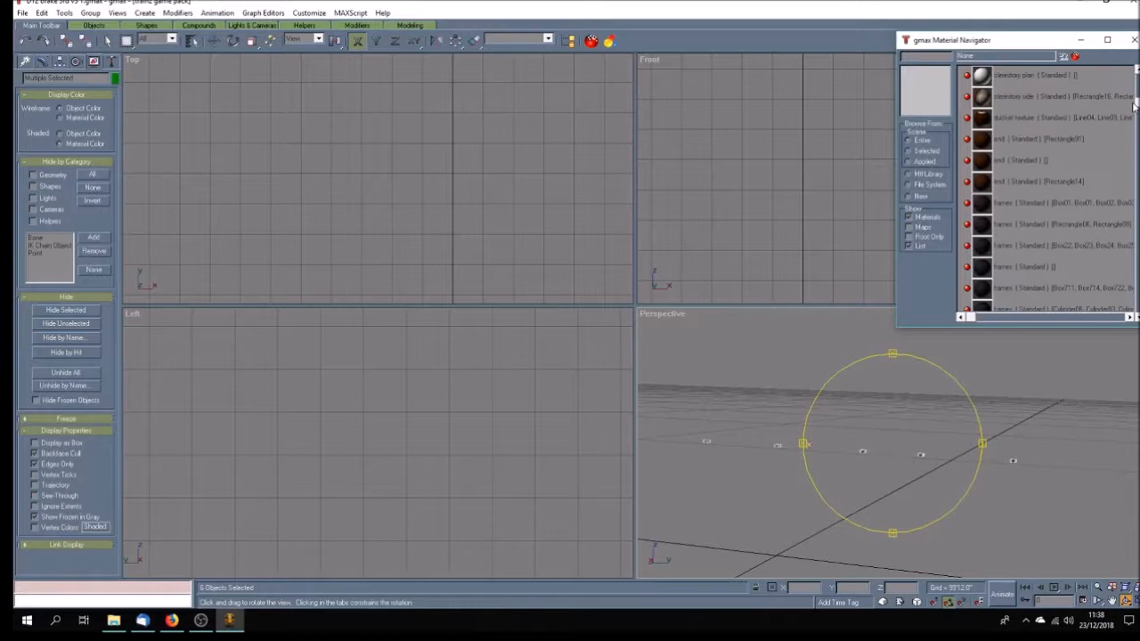
click(1027, 205)
click(1063, 57)
Add an Unwrap UVW modifier to the spheres, shrink all their texture vertices and move them onto the white patch below the green one
click(42, 62)
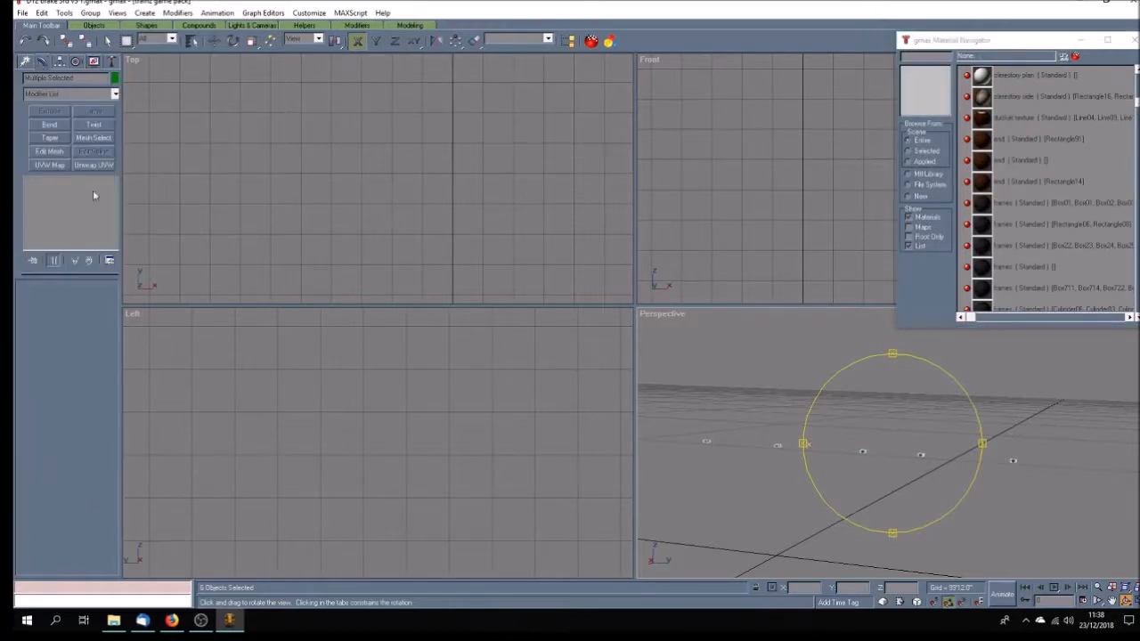
click(94, 166)
click(63, 304)
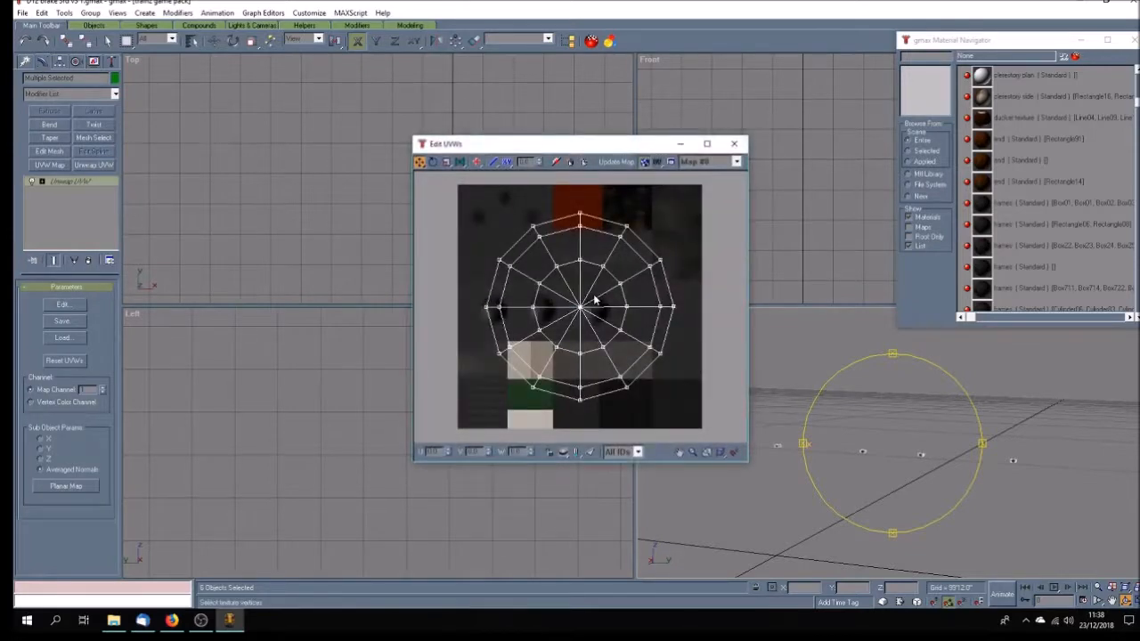
click(446, 161)
drag(452, 189, 723, 436)
drag(581, 211, 589, 464)
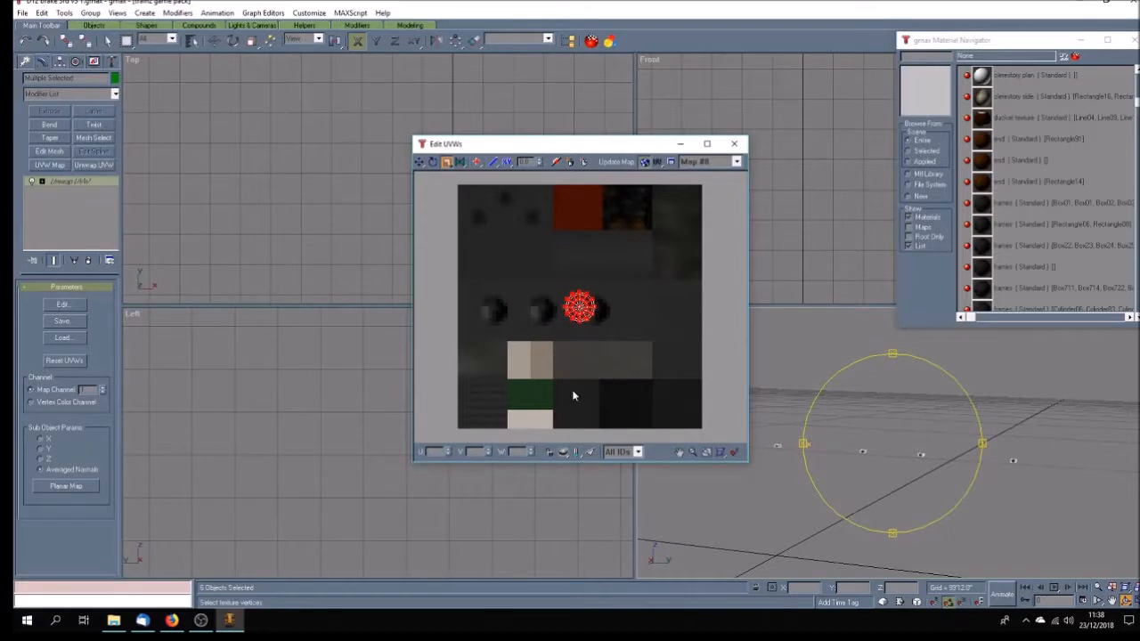
drag(581, 292, 610, 426)
click(420, 163)
drag(581, 312, 531, 424)
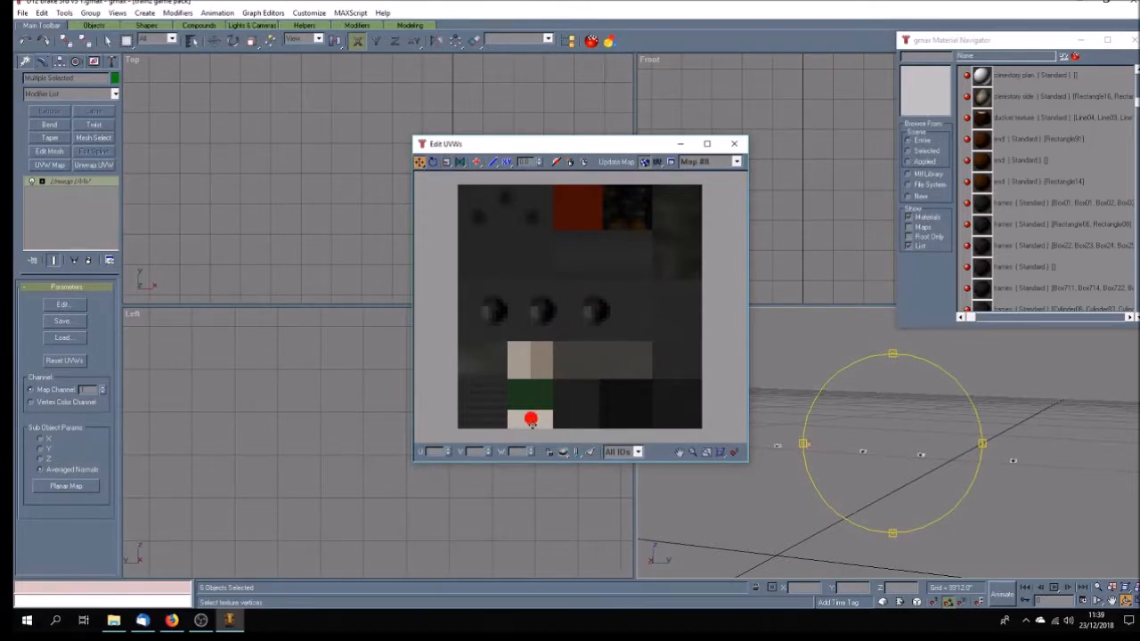
click(734, 144)
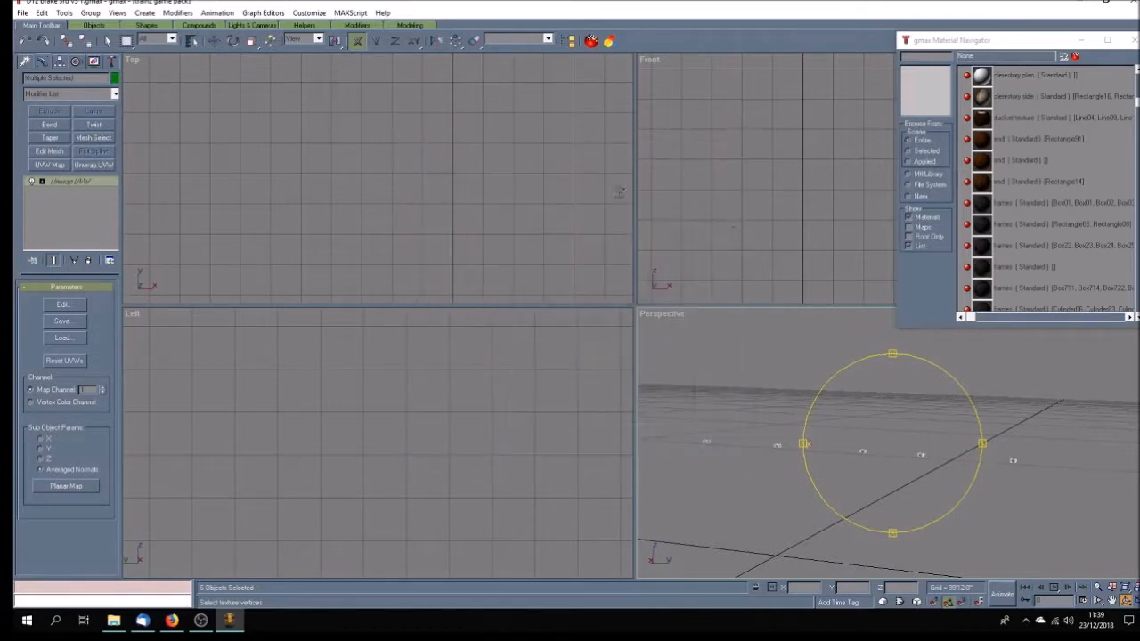
Make the Unwrap UVW modifier unique for each of the selected spheres
right_click(67, 181)
click(107, 270)
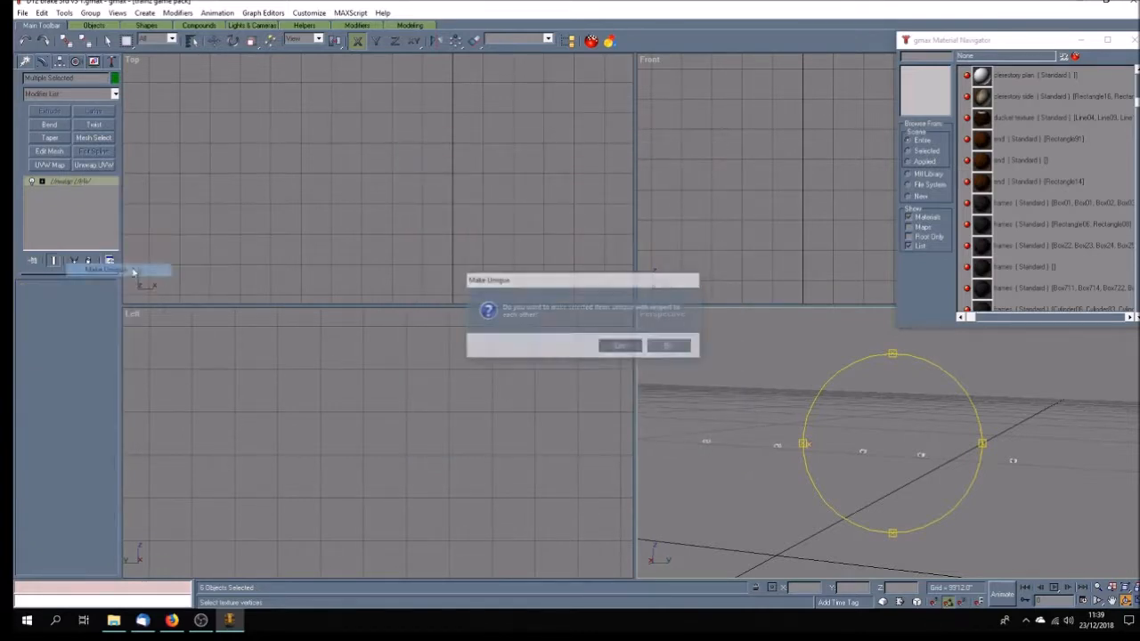
click(616, 346)
Unhide all objects of the carriage and clear the selection
click(94, 61)
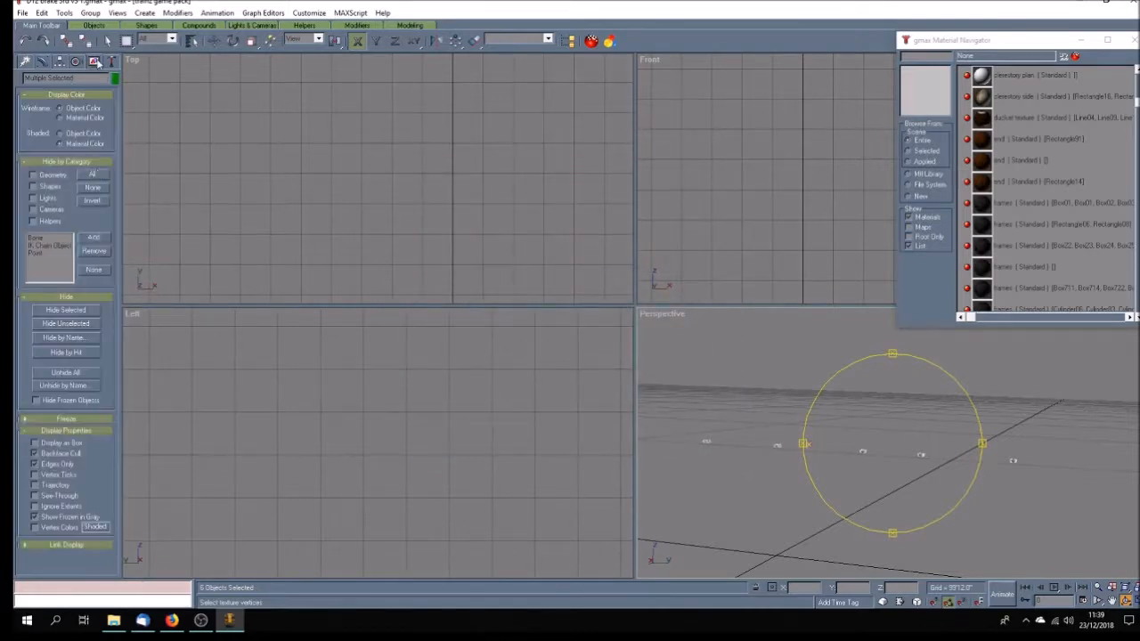
click(90, 376)
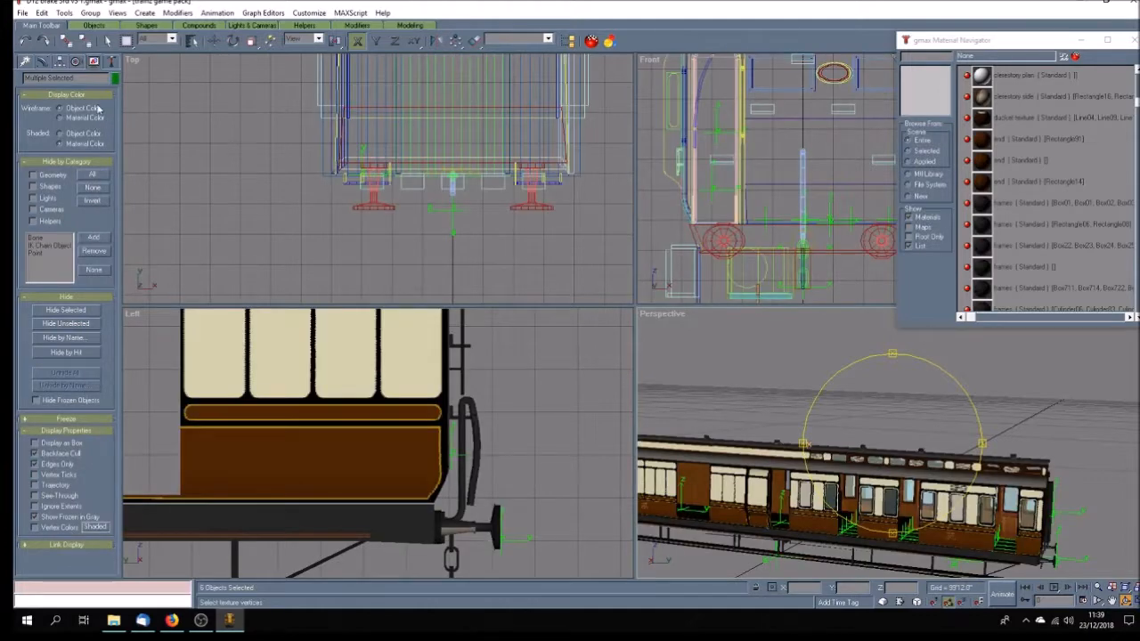
click(107, 41)
click(812, 399)
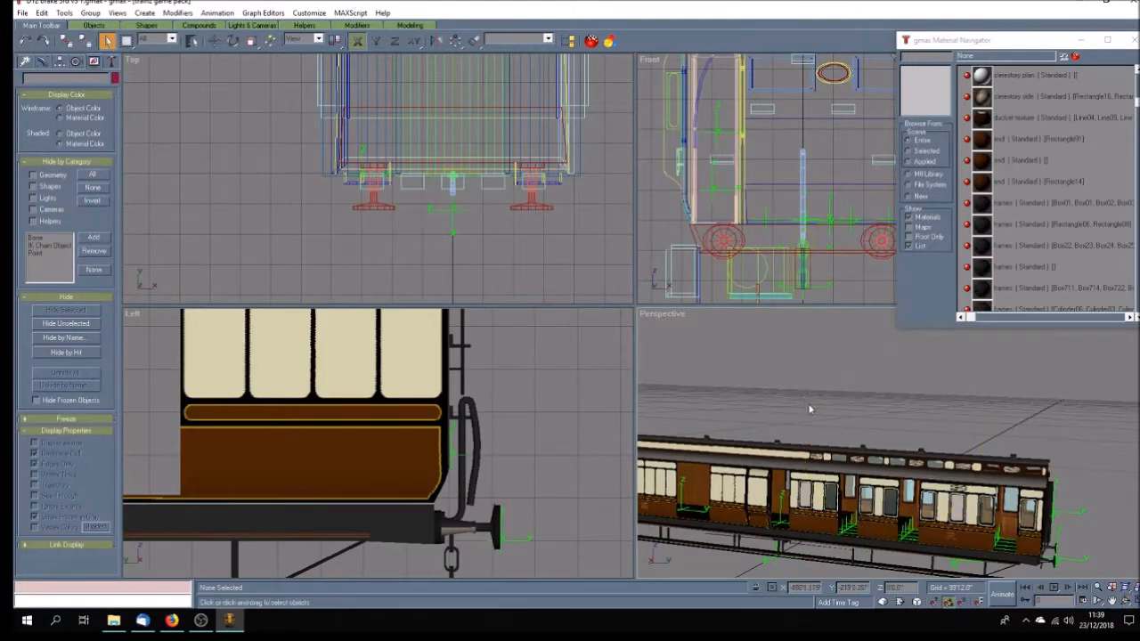
Save the scene, and save it again over D12 brake 3rd v3 2.gmax in the carriages folder
click(22, 14)
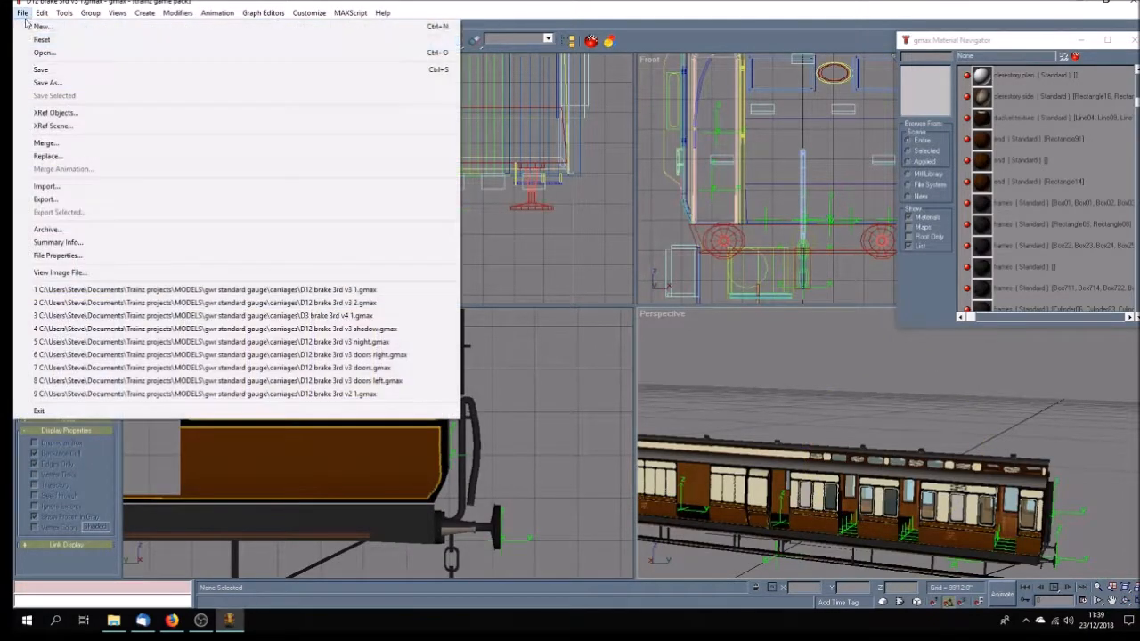
click(31, 69)
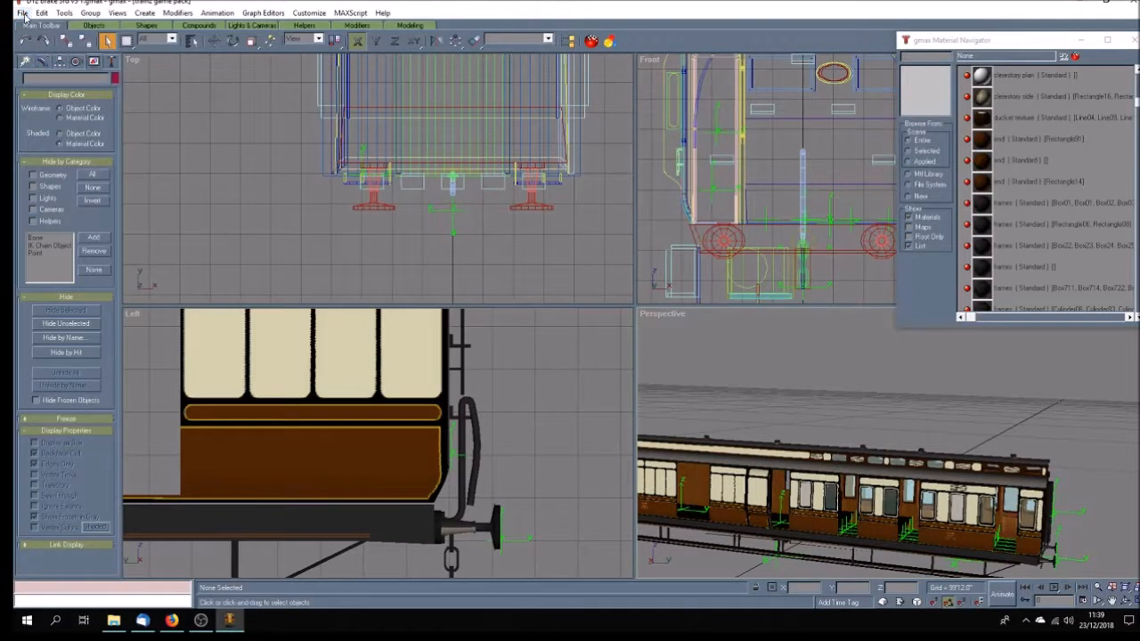
click(20, 14)
click(29, 82)
drag(255, 89, 256, 104)
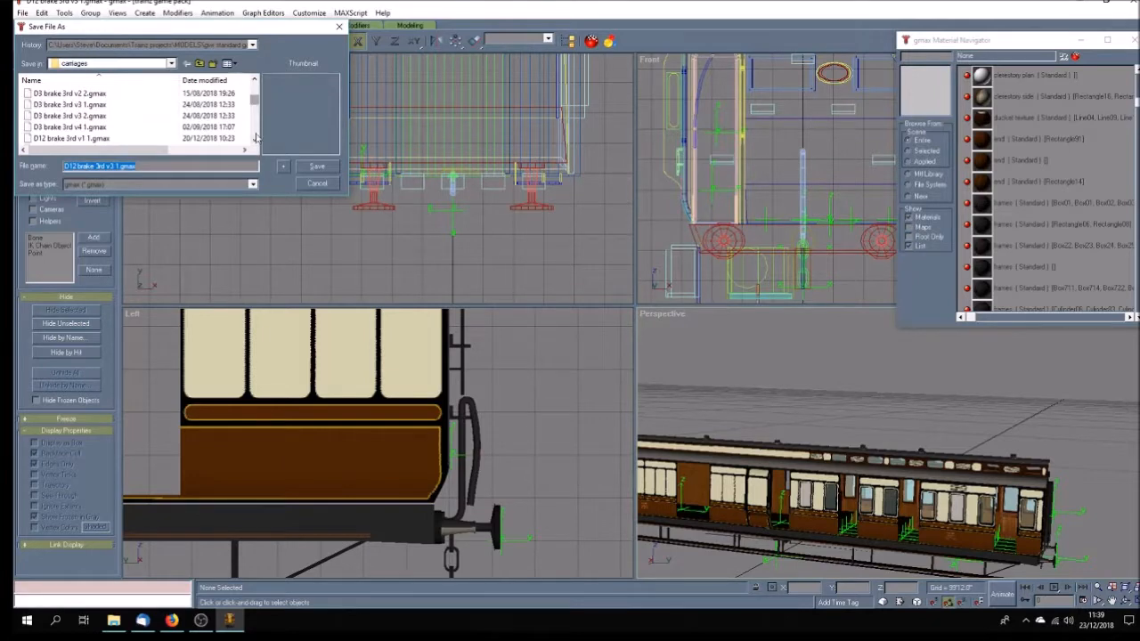
click(255, 143)
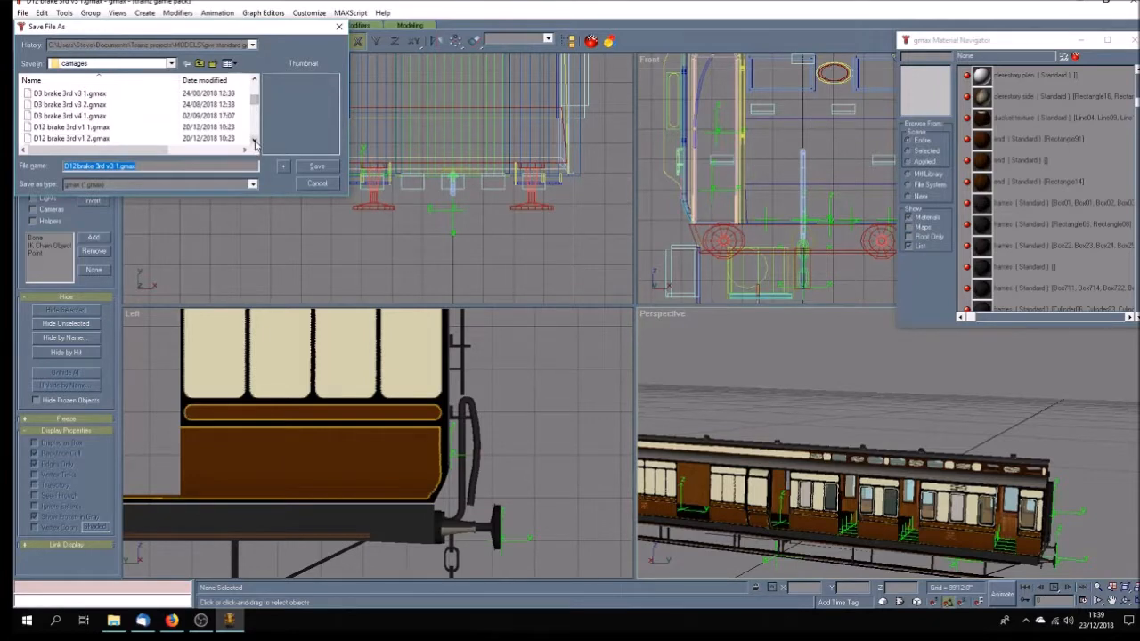
click(90, 138)
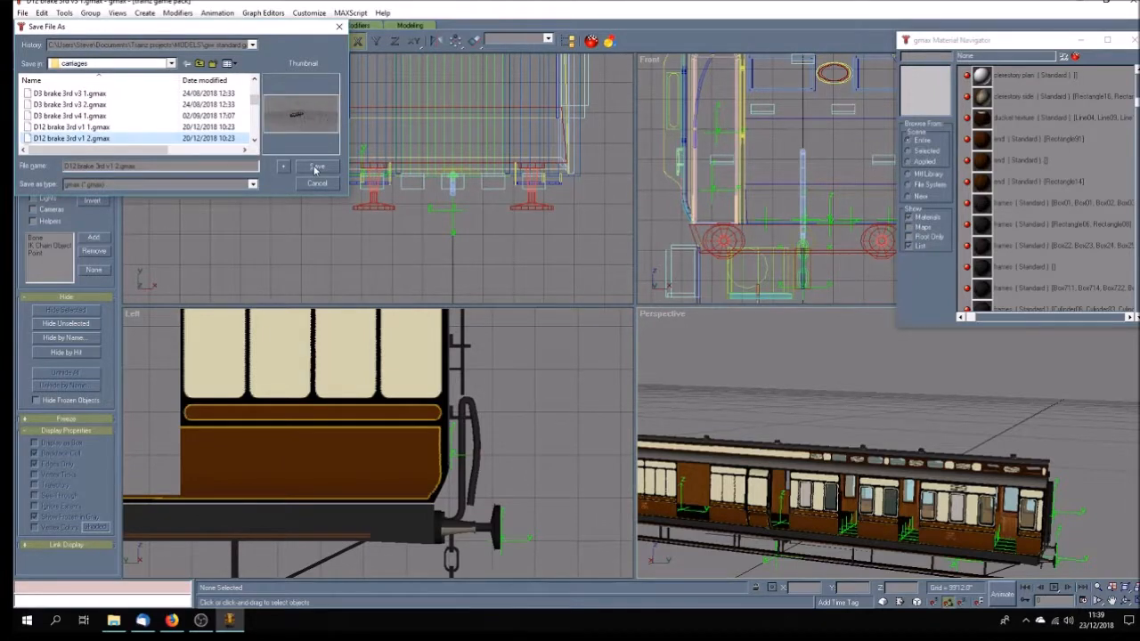
click(255, 143)
click(254, 144)
click(255, 144)
click(255, 143)
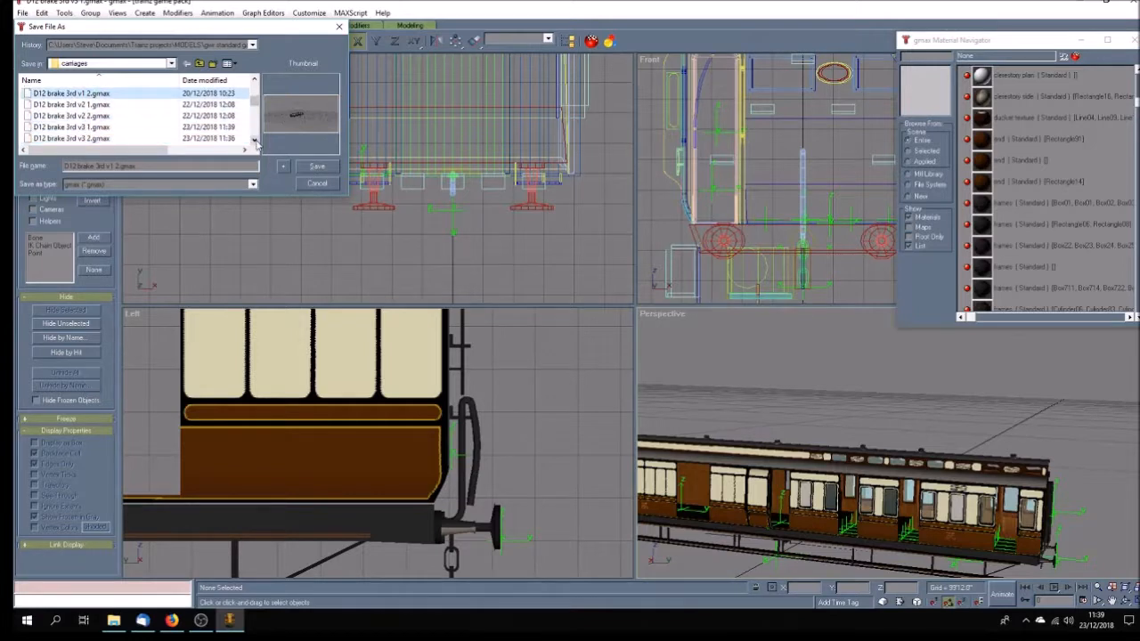
click(94, 138)
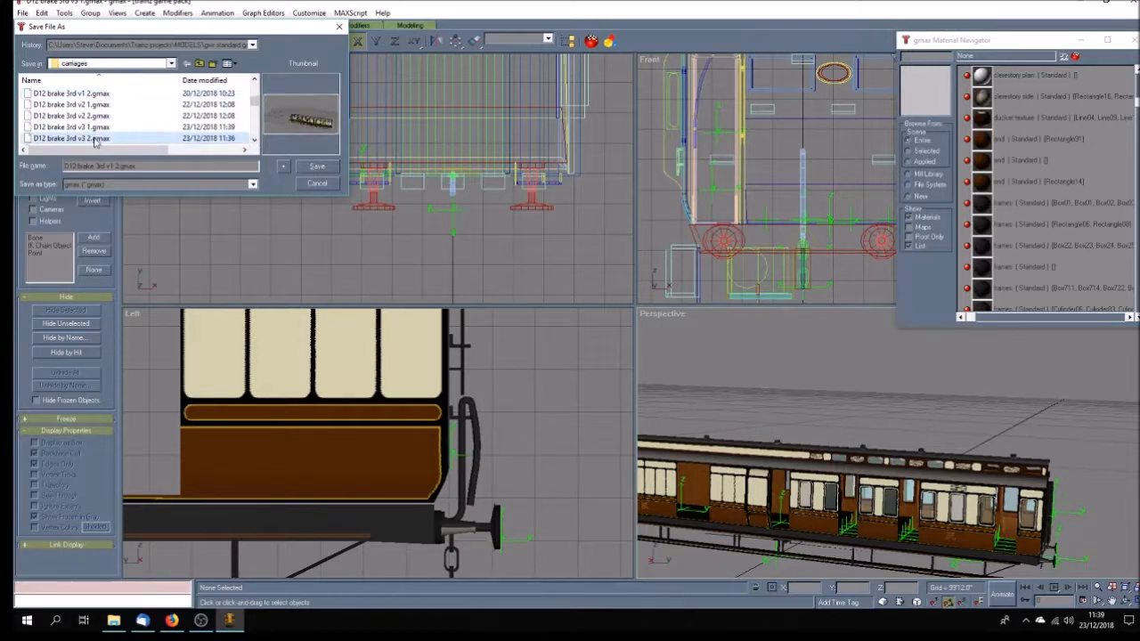
click(318, 166)
click(621, 351)
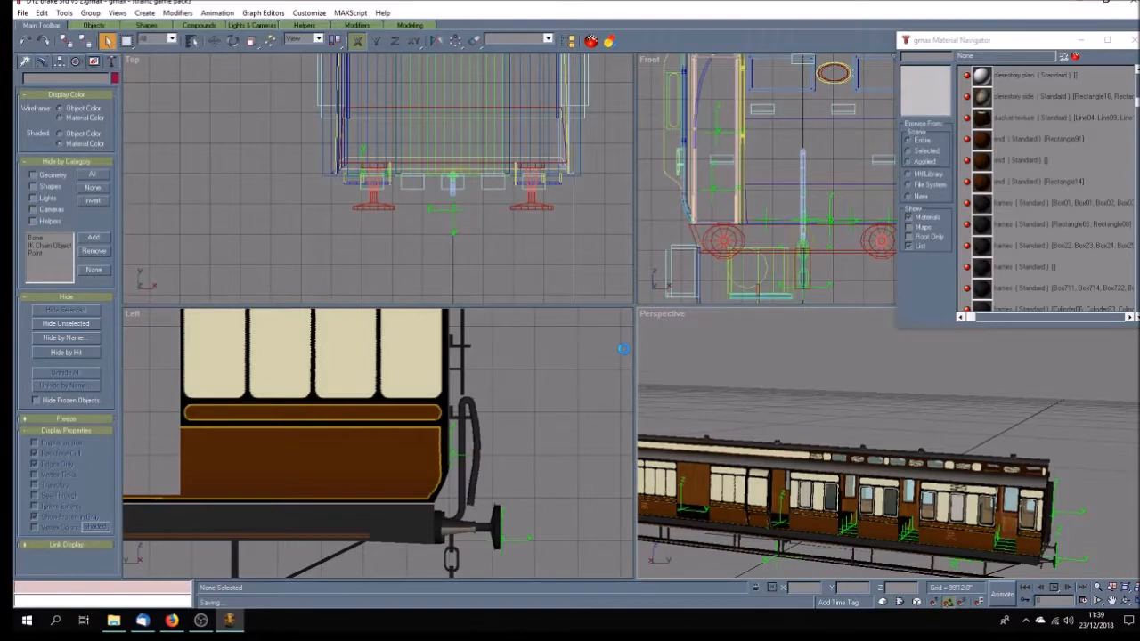
Export the scene again over gwr_sg_D12_brake_third_body.im, overwriting all existing texture.txt files
click(22, 12)
click(79, 205)
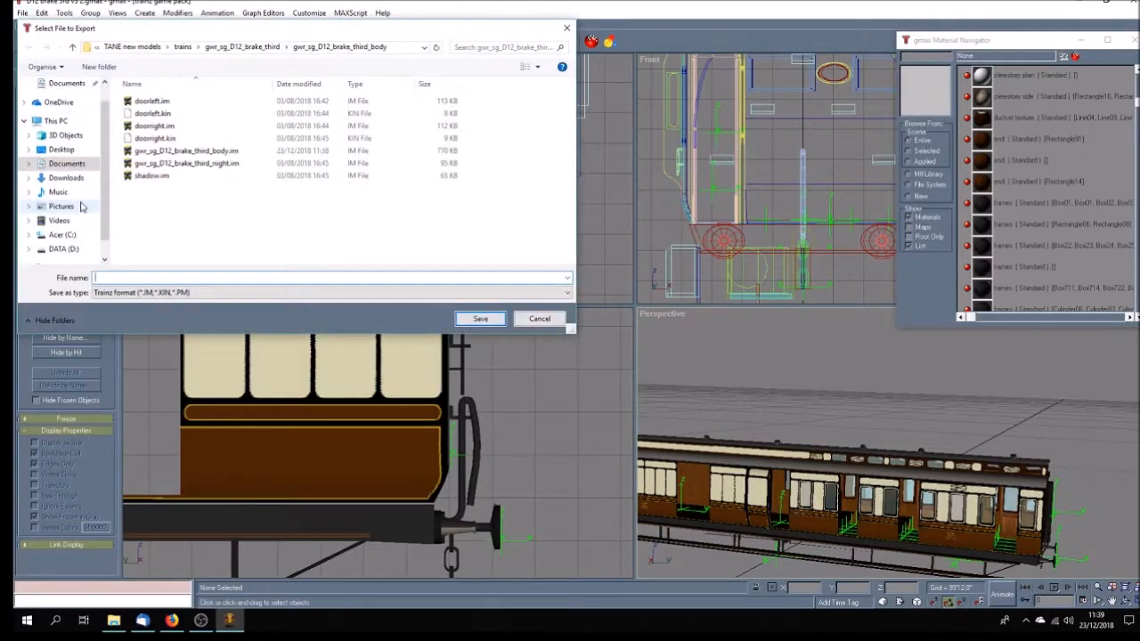
click(201, 152)
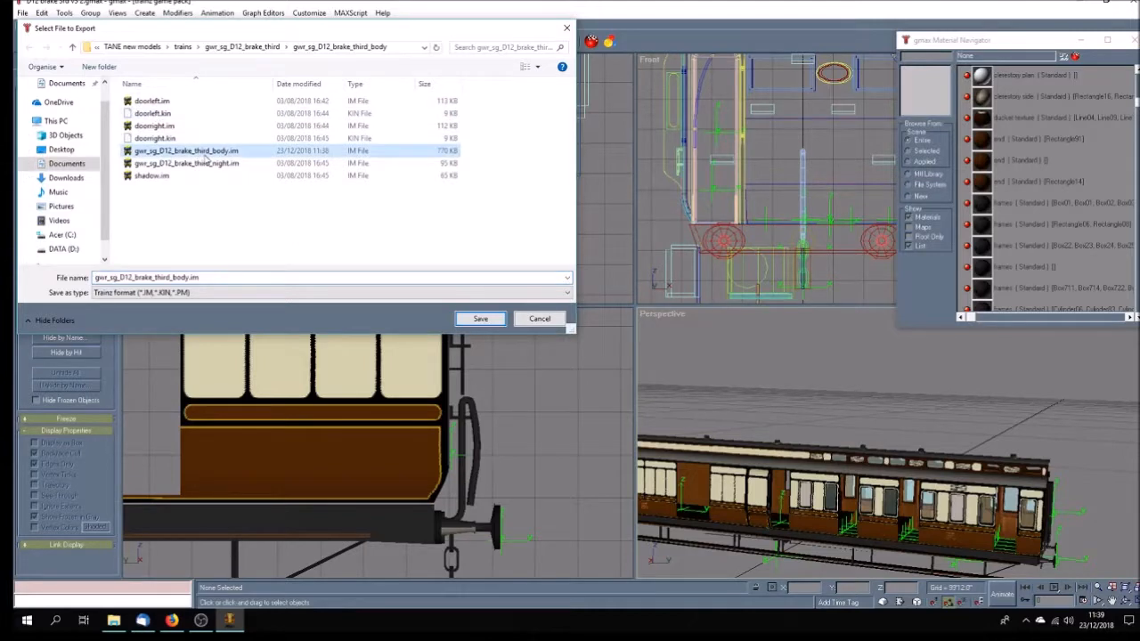
click(488, 321)
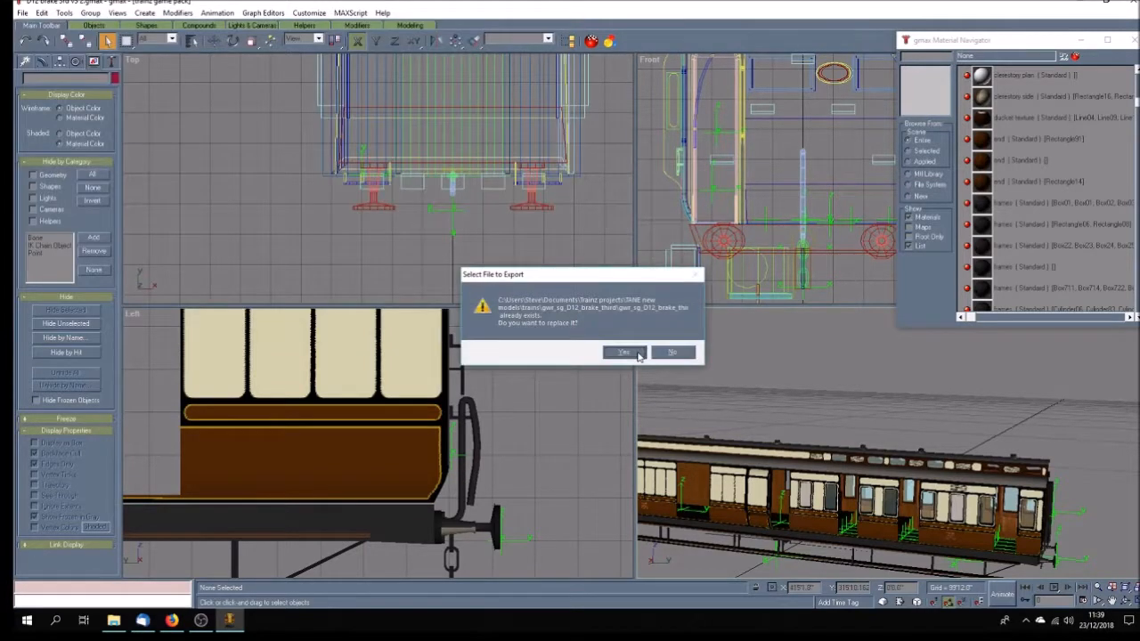
click(636, 354)
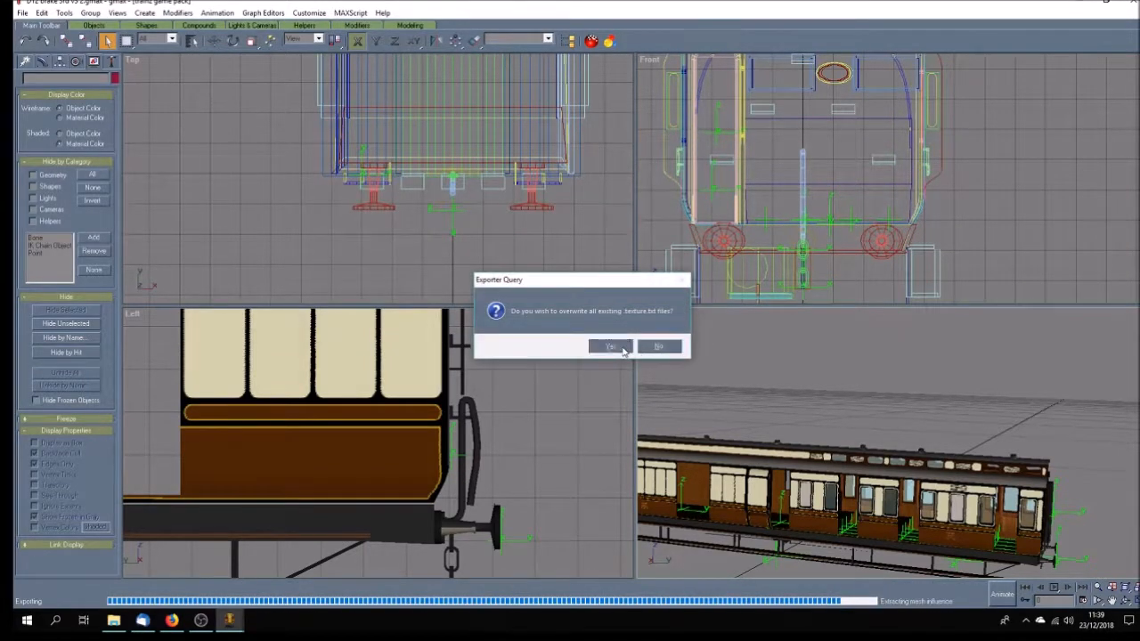
click(622, 347)
Start the Resource Collector and browse its output to Trainz projects > TANE new models > trains > gwr_sg_D12_brake_third > gwr_sg_D12_brake_third_body
click(112, 63)
click(66, 153)
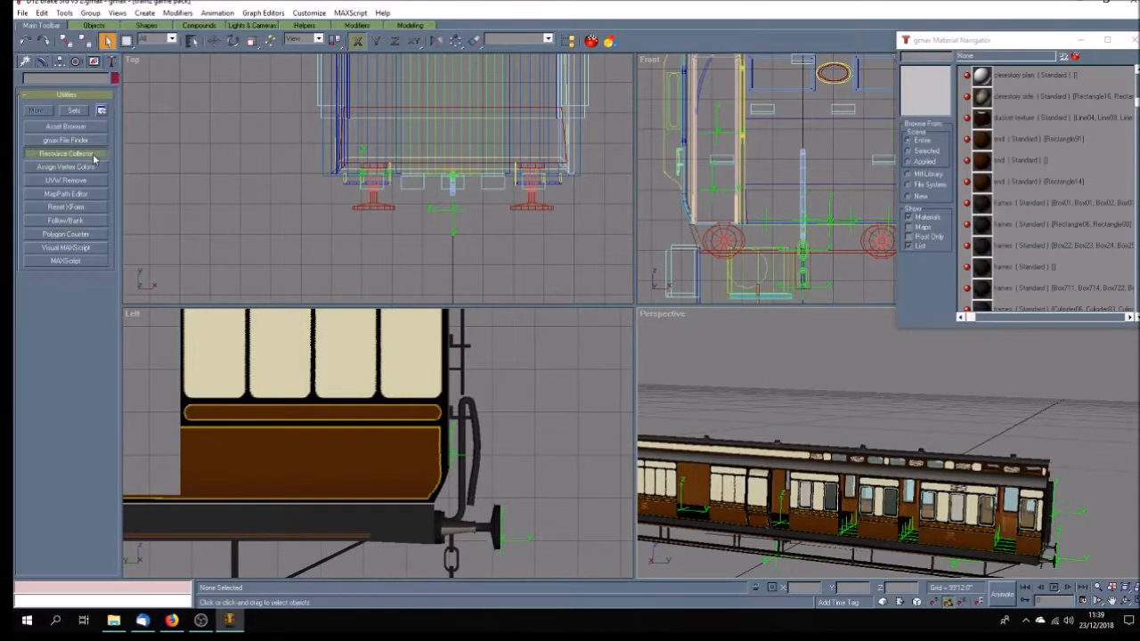
click(91, 318)
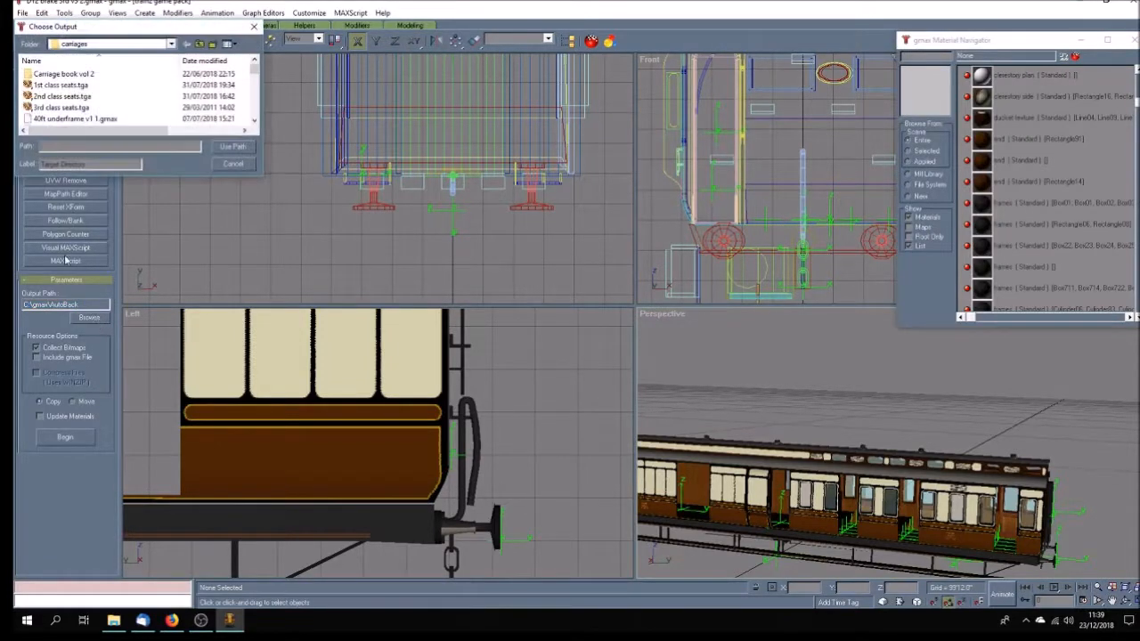
click(171, 43)
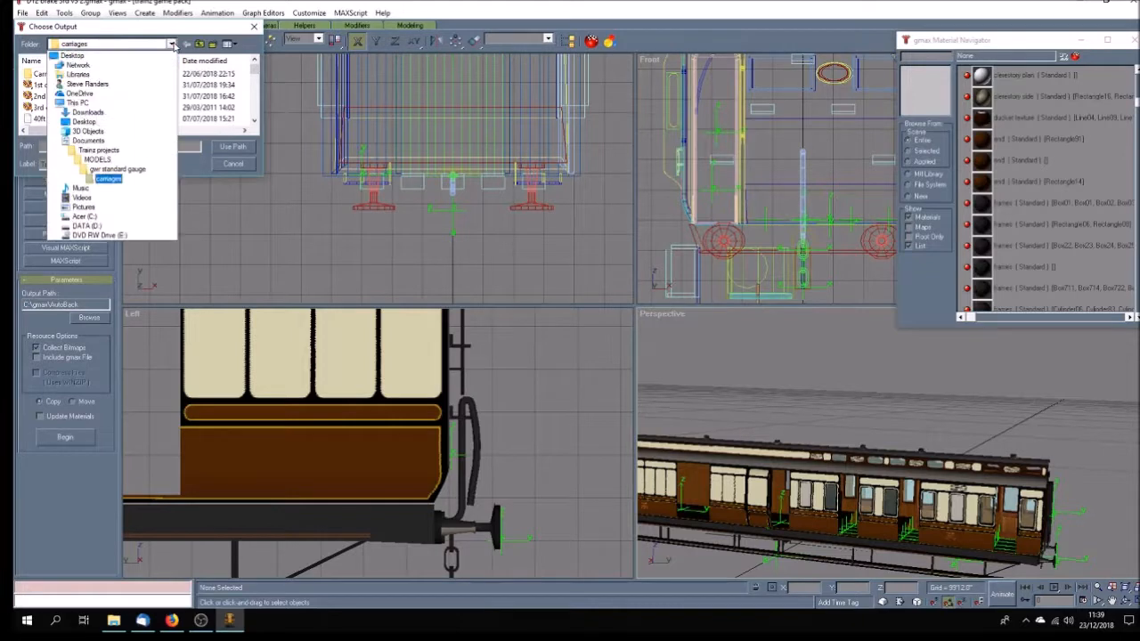
click(112, 151)
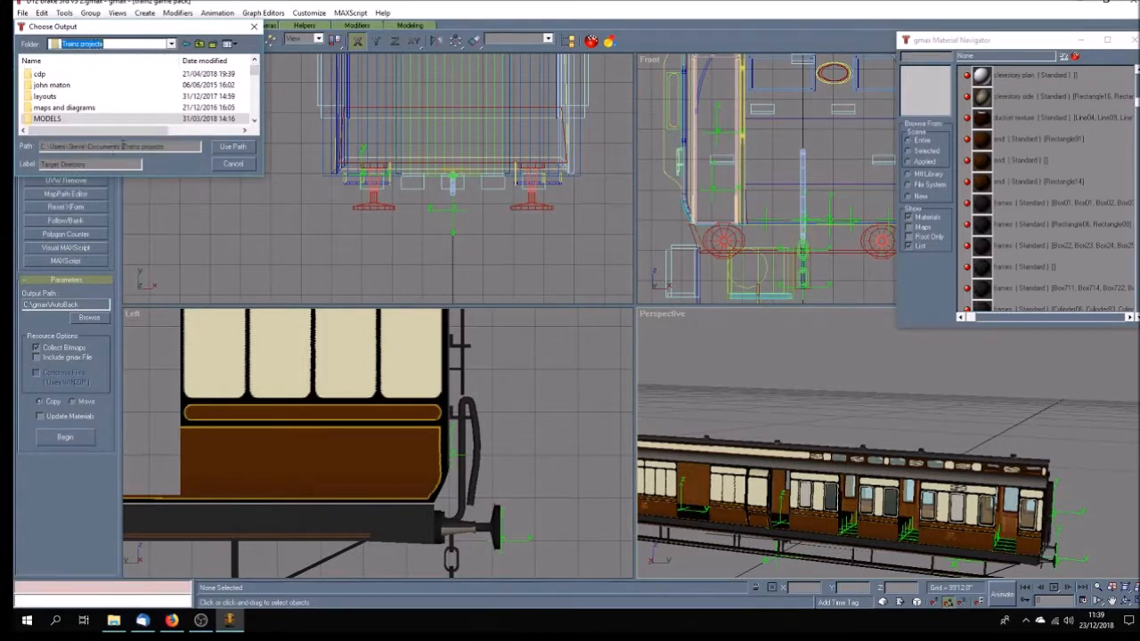
scroll(256, 122, down, 4)
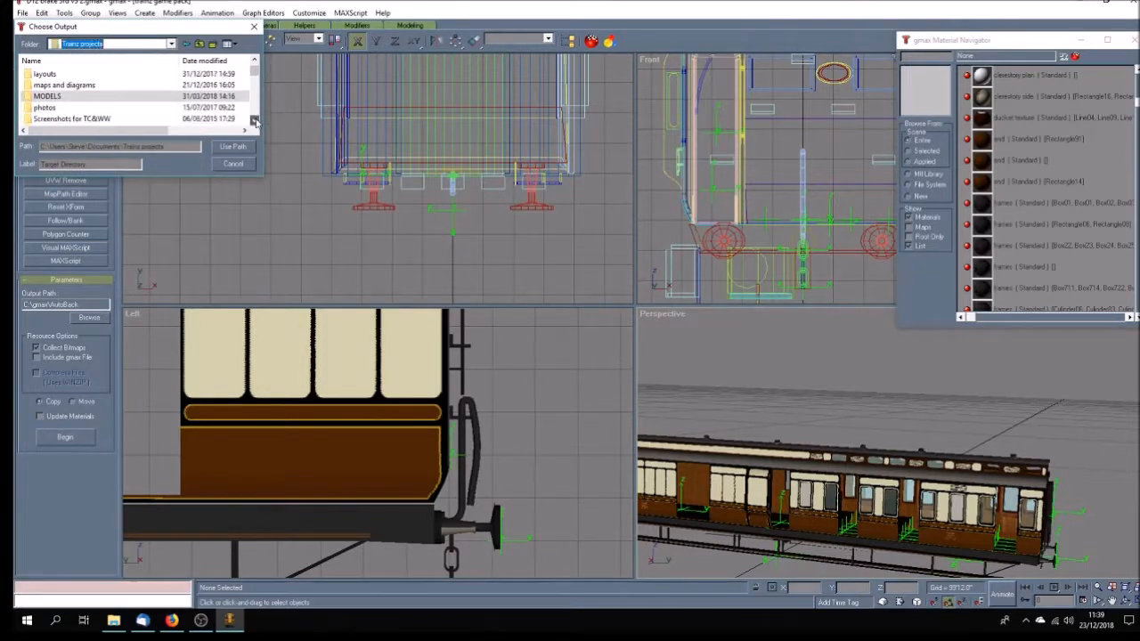
double_click(71, 107)
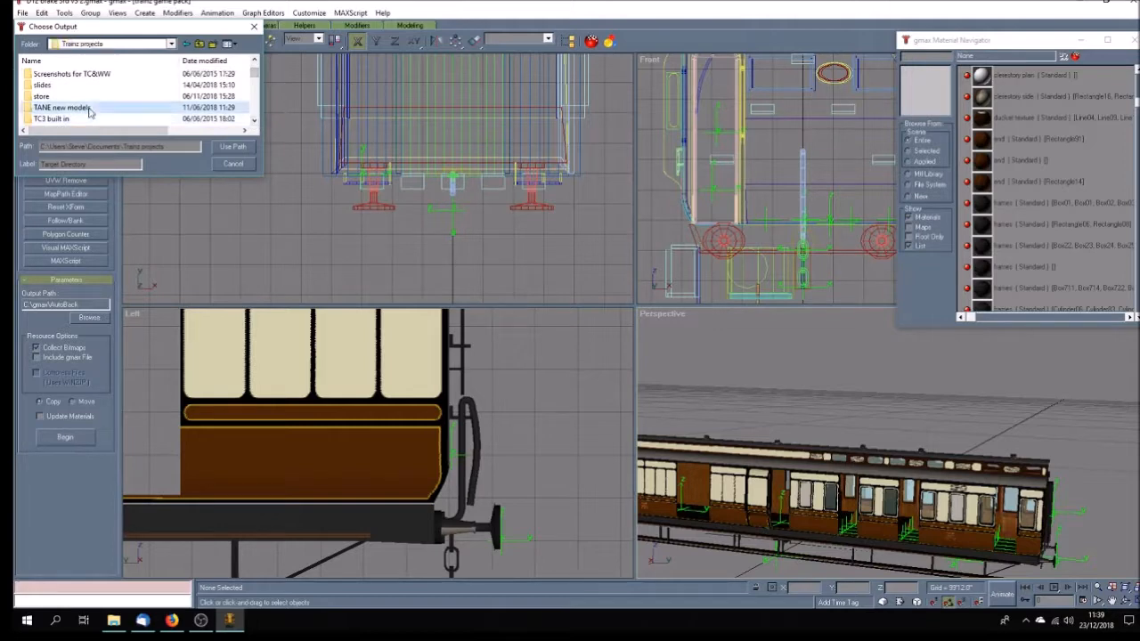
scroll(64, 122, down, 5)
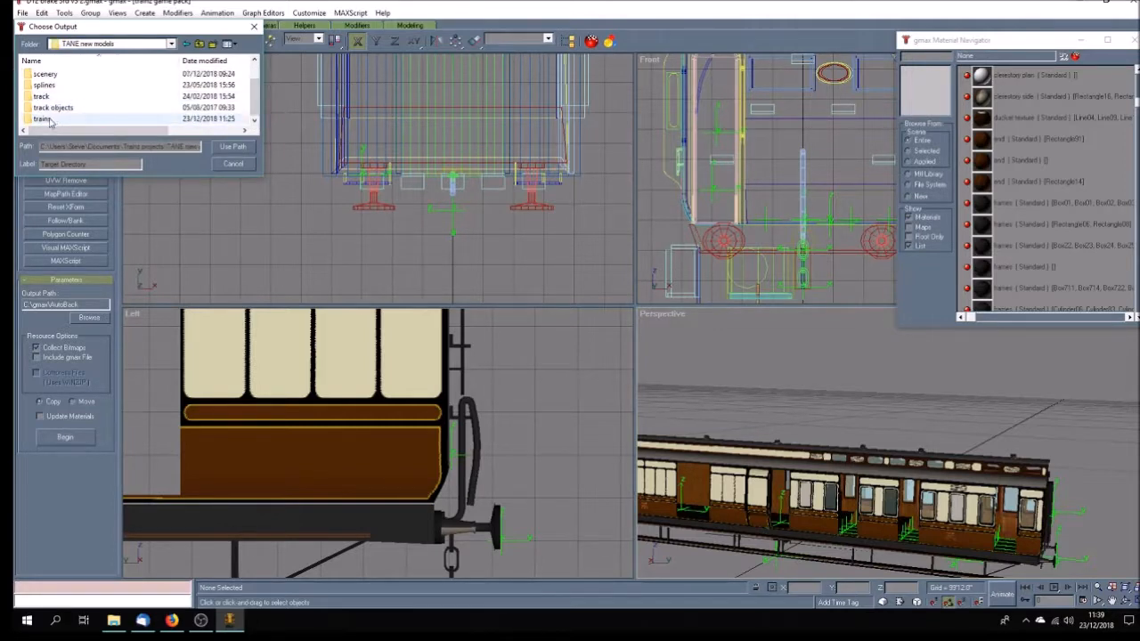
double_click(64, 119)
scroll(64, 98, down, 3)
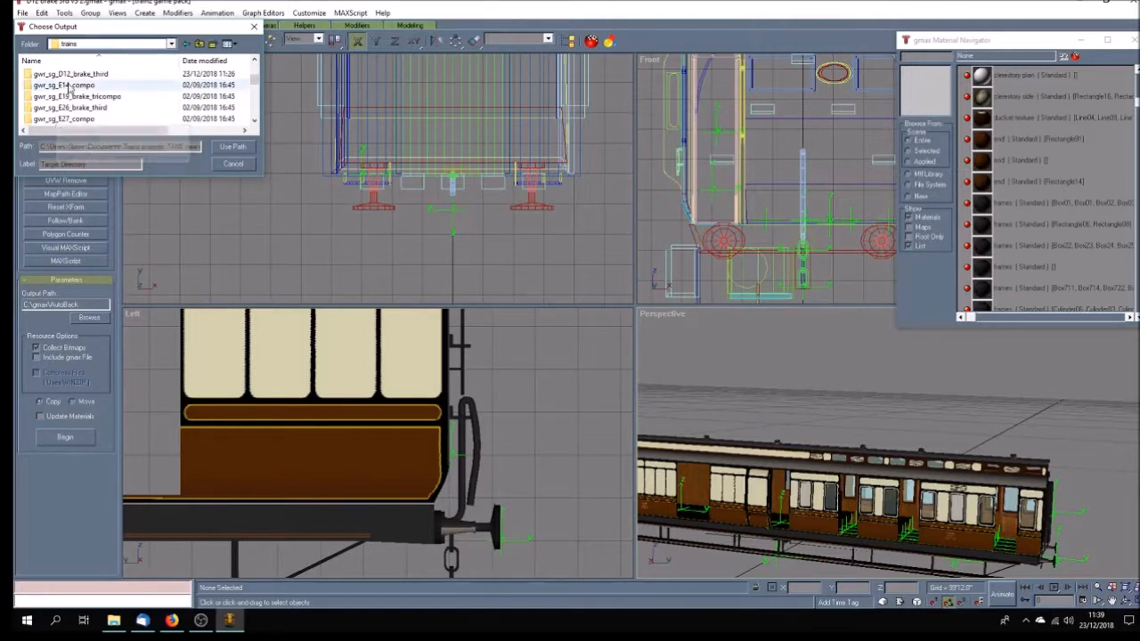
double_click(73, 74)
double_click(77, 74)
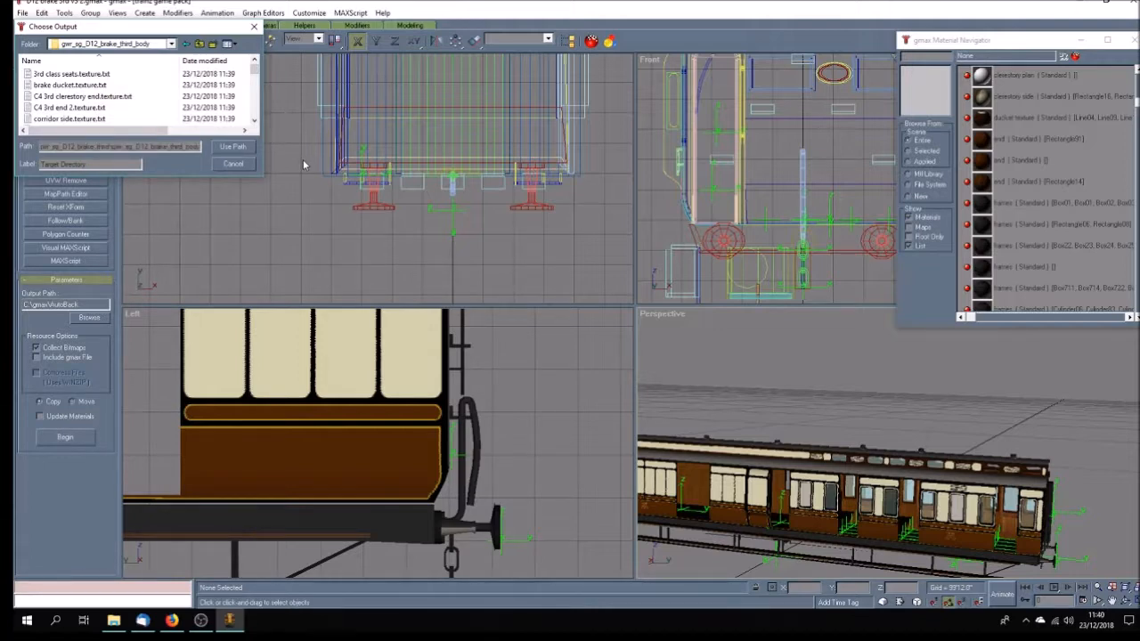
Use the body folder path with a trailing backslash as the output path and begin collecting copies of the bitmaps
text(\)
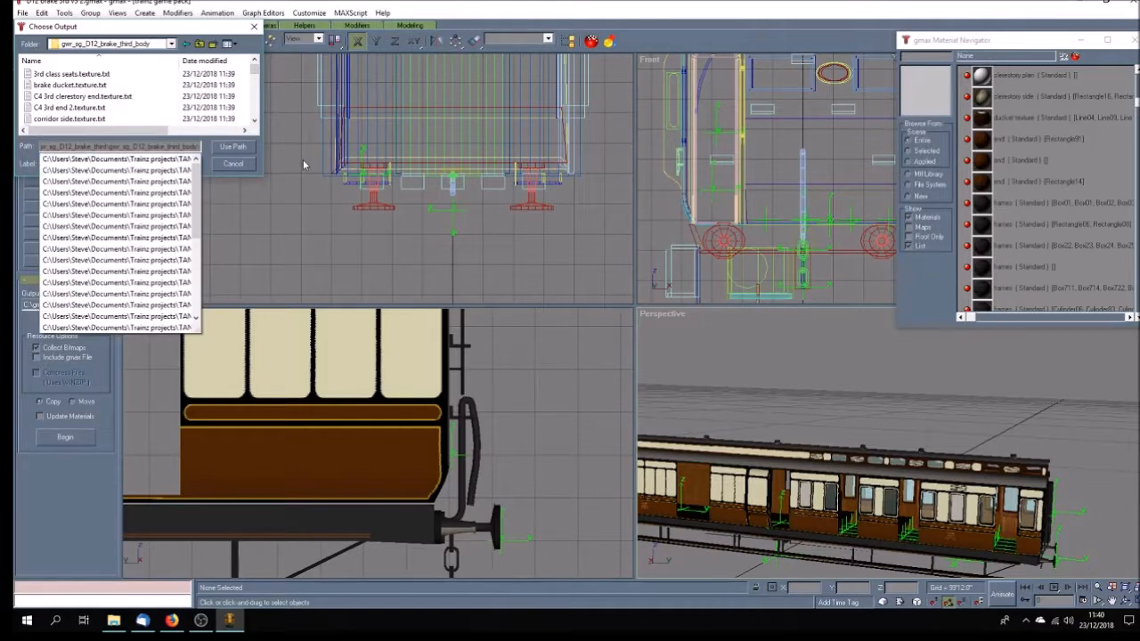
click(239, 148)
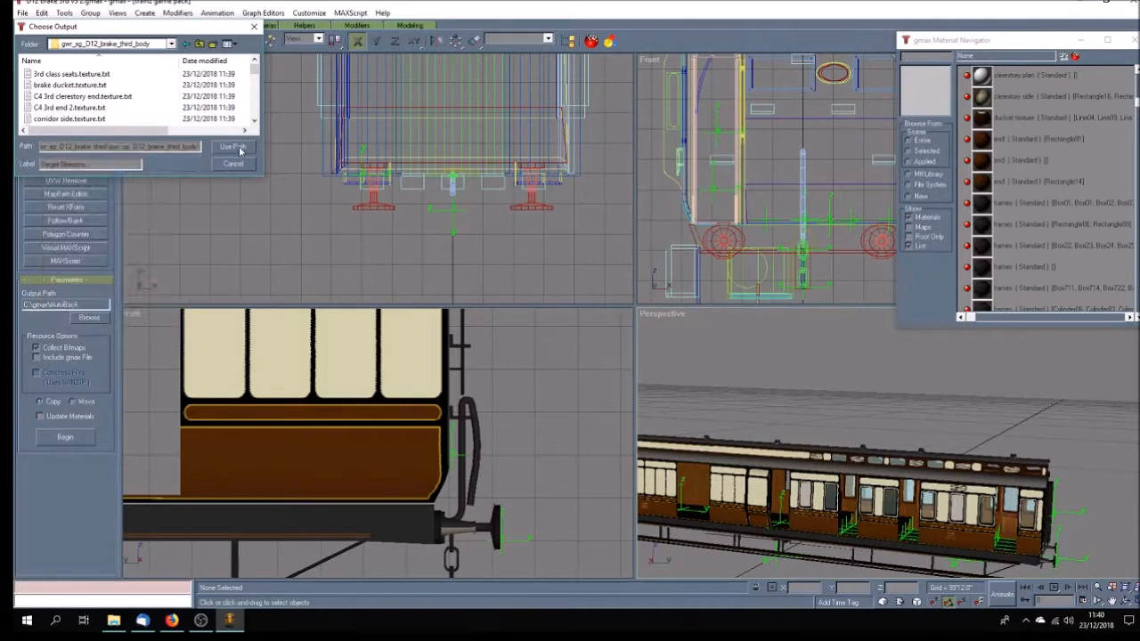
click(67, 438)
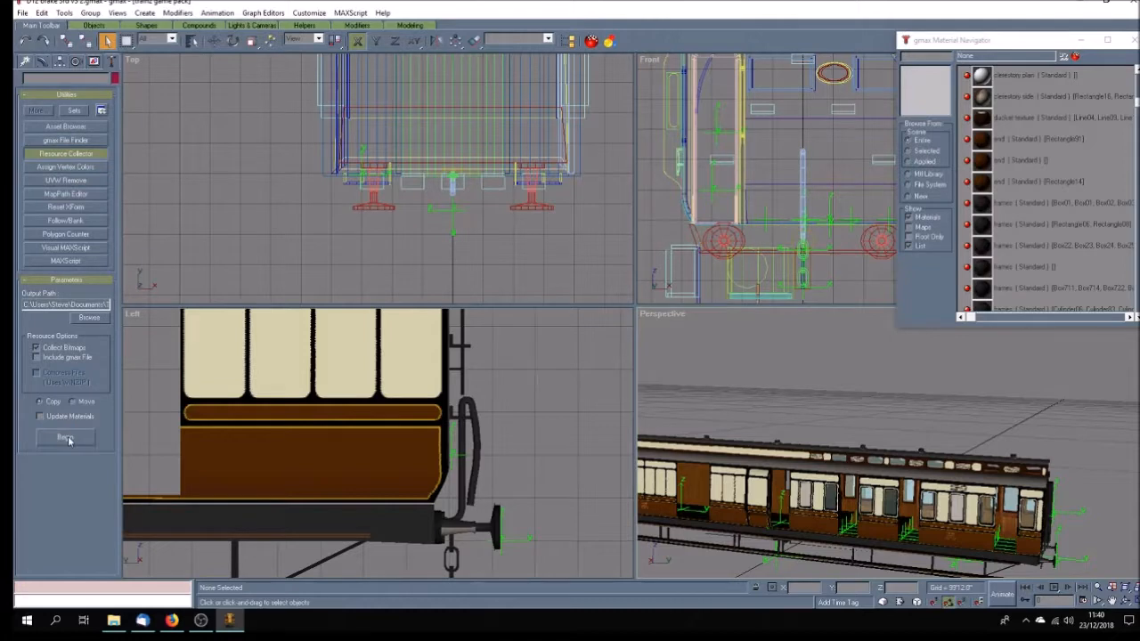
Switch to File Explorer, open the gwr_sg_D12_brake_third_body folder, sort its files by type and look through the collected textures
click(113, 621)
double_click(763, 294)
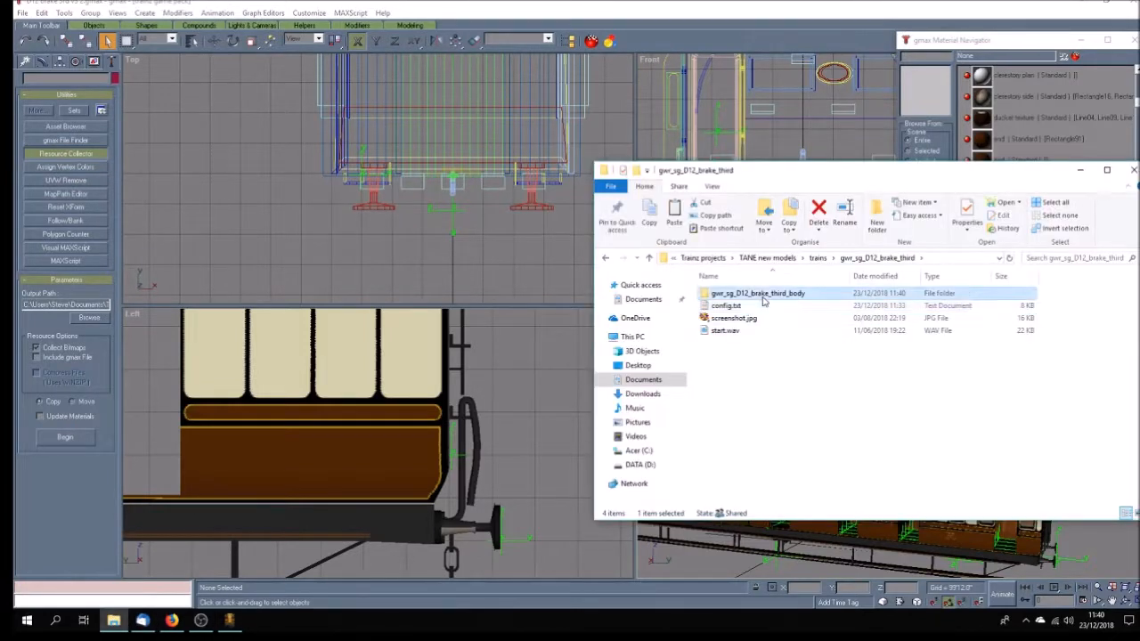
click(951, 278)
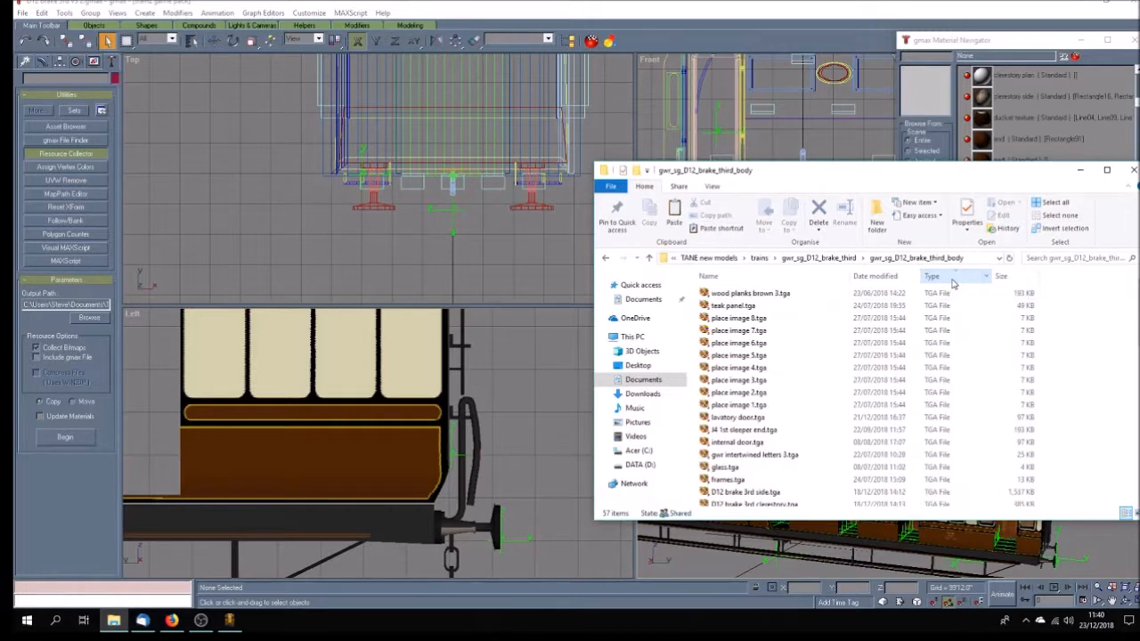
click(952, 278)
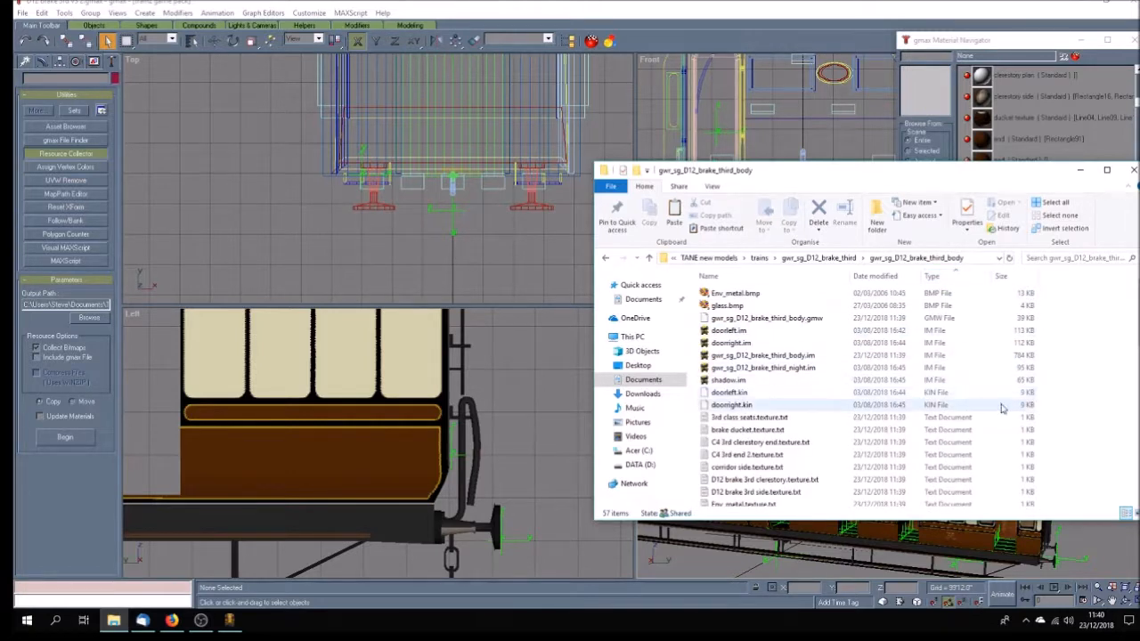
scroll(1002, 403, down, 7)
scroll(999, 409, down, 4)
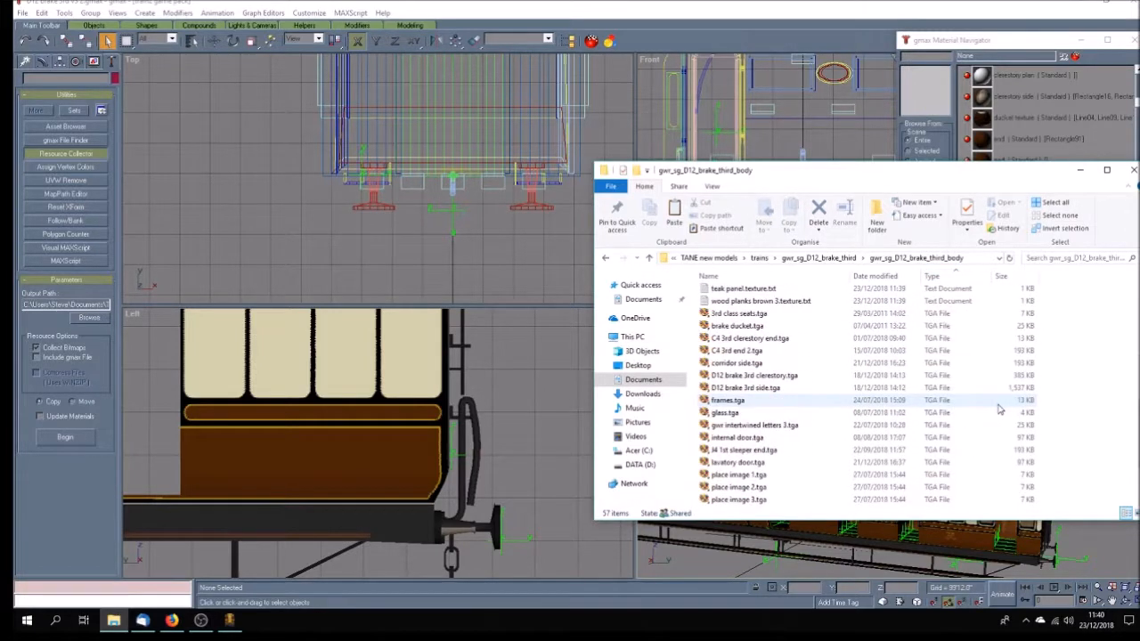
scroll(999, 409, down, 3)
Delete gwr_sg_D12_brake_third_body.gmw from the body folder and minimise the File Explorer window
scroll(999, 409, up, 12)
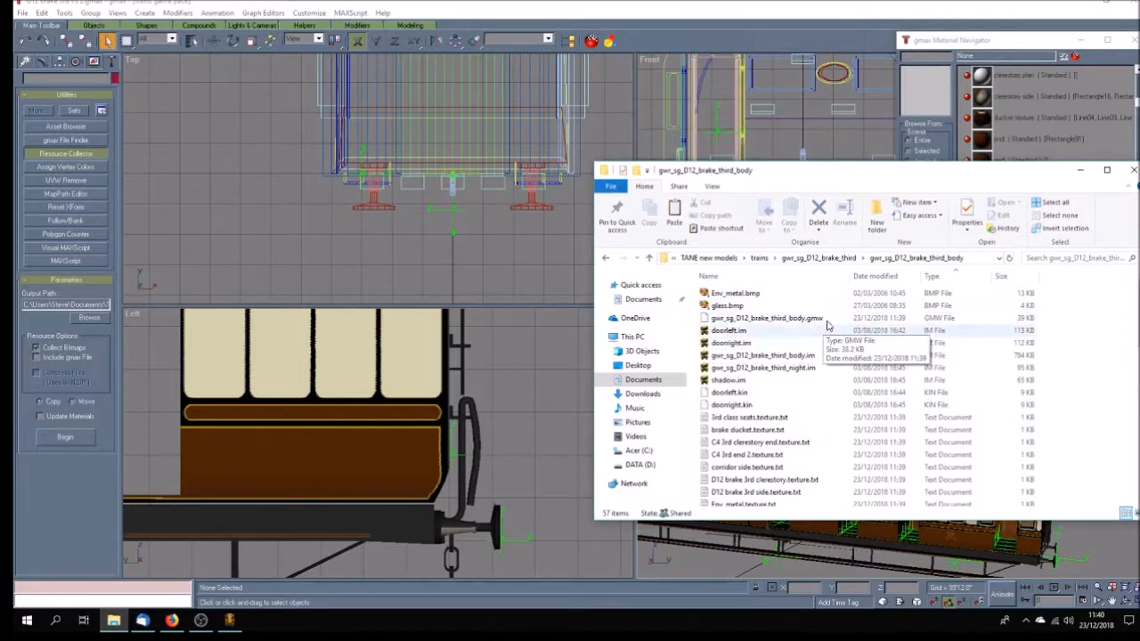
click(800, 319)
key(Delete)
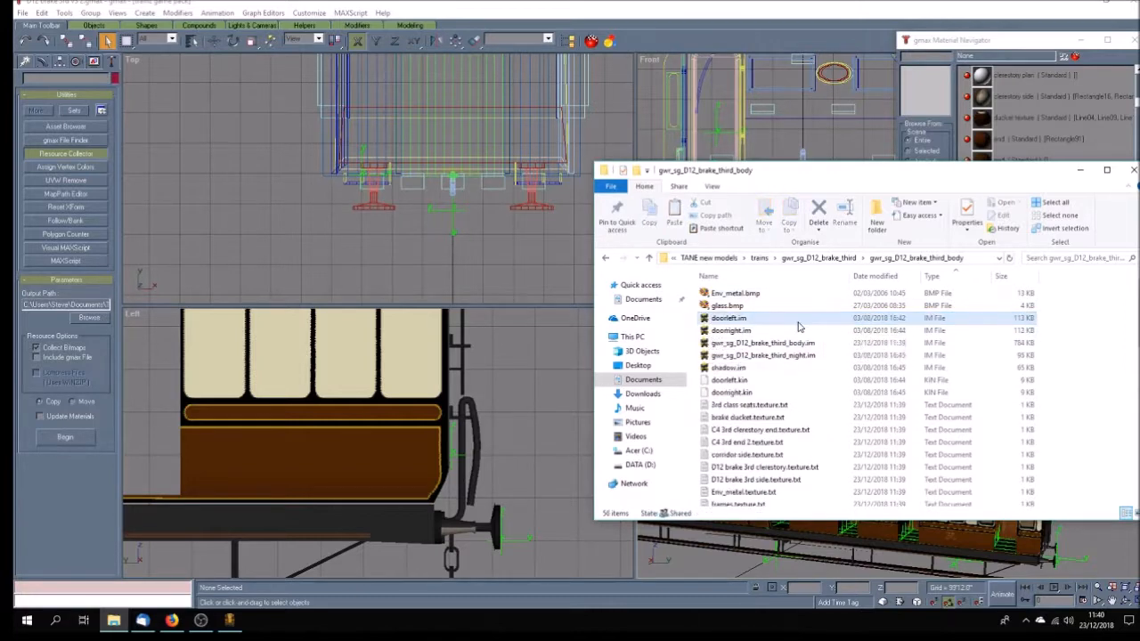
click(1080, 169)
Open the left doors scene, D12 brake 3rd v3 doors left.gmax, from the carriages folder in gmax
click(22, 12)
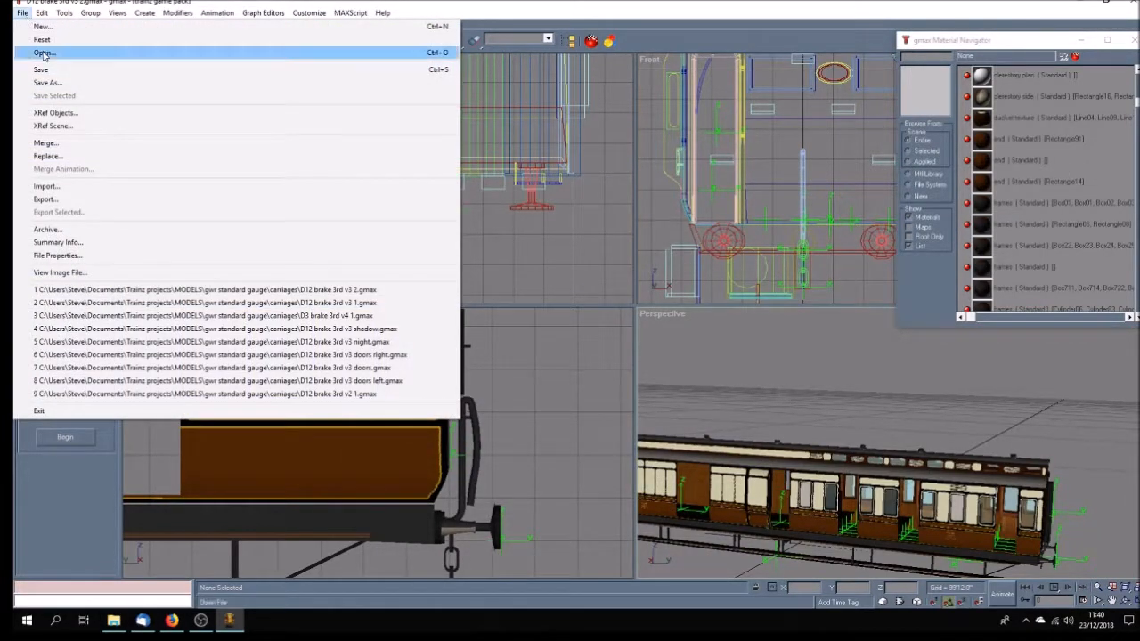
click(45, 52)
drag(254, 93, 254, 105)
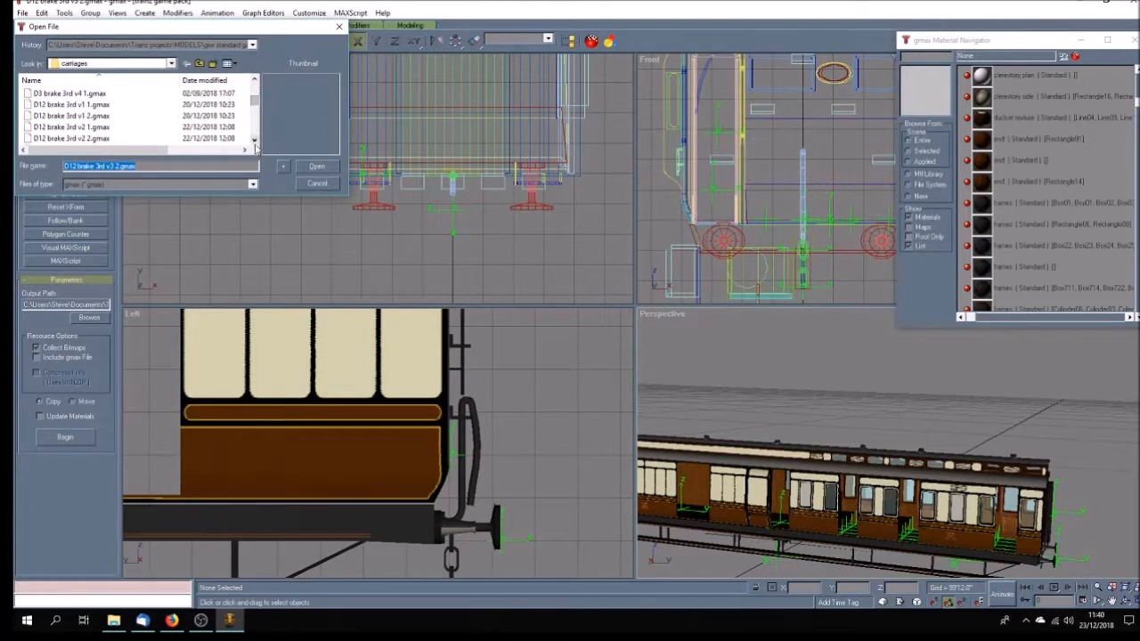
click(255, 140)
click(256, 141)
click(256, 140)
click(256, 141)
click(256, 141)
click(98, 116)
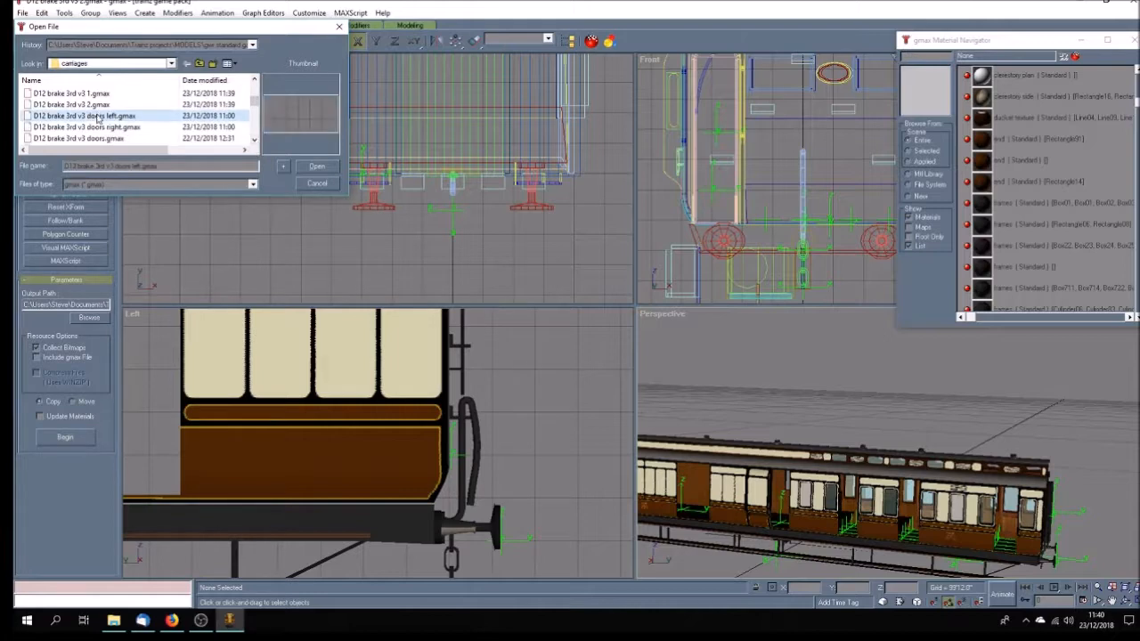
click(328, 167)
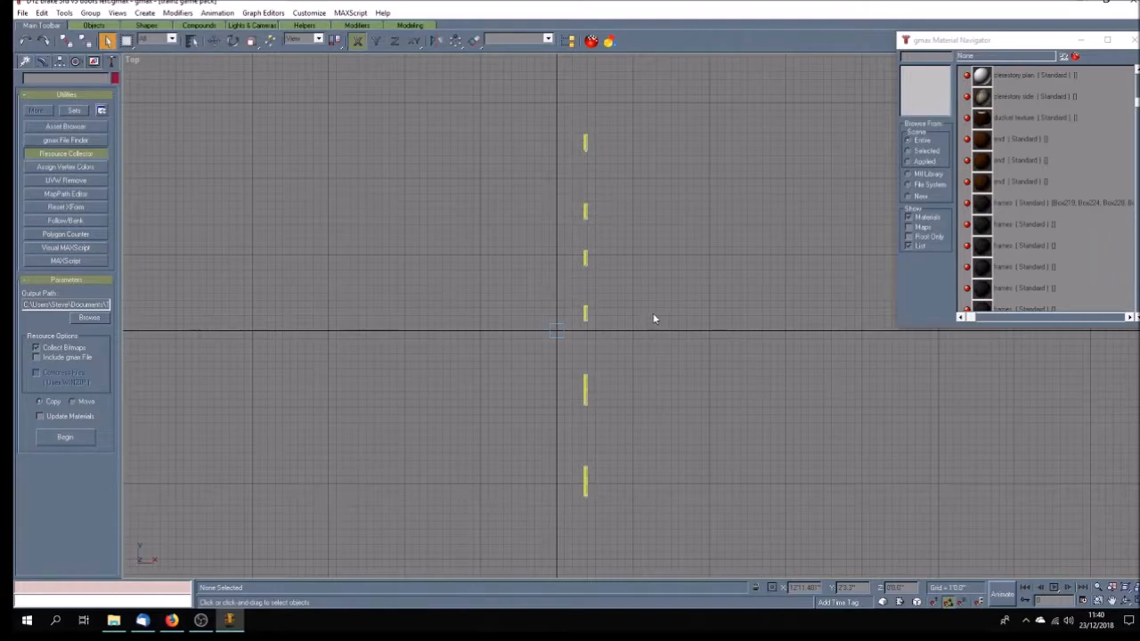
Export the left doors scene over doorleft.im, overwriting the file and all existing texture.txt files
click(22, 13)
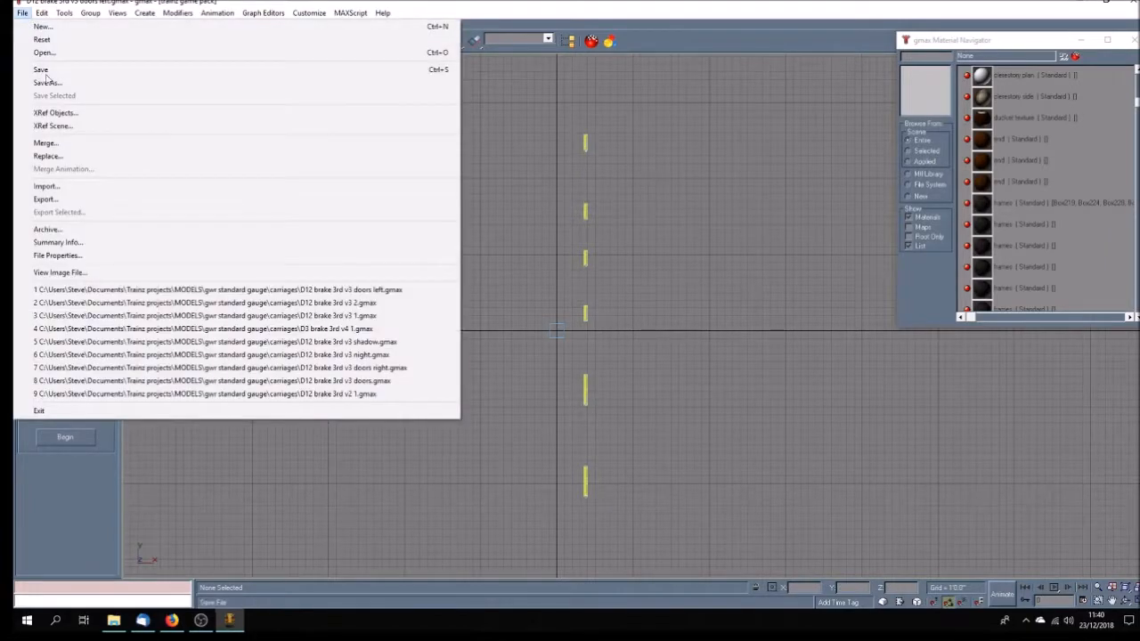
click(81, 203)
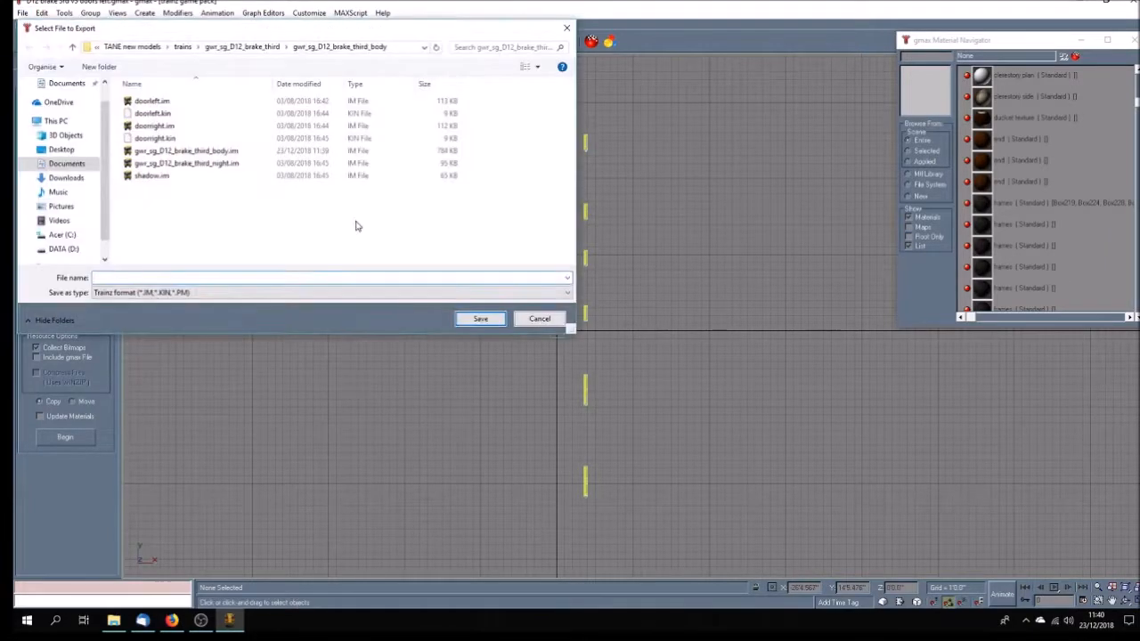
click(153, 102)
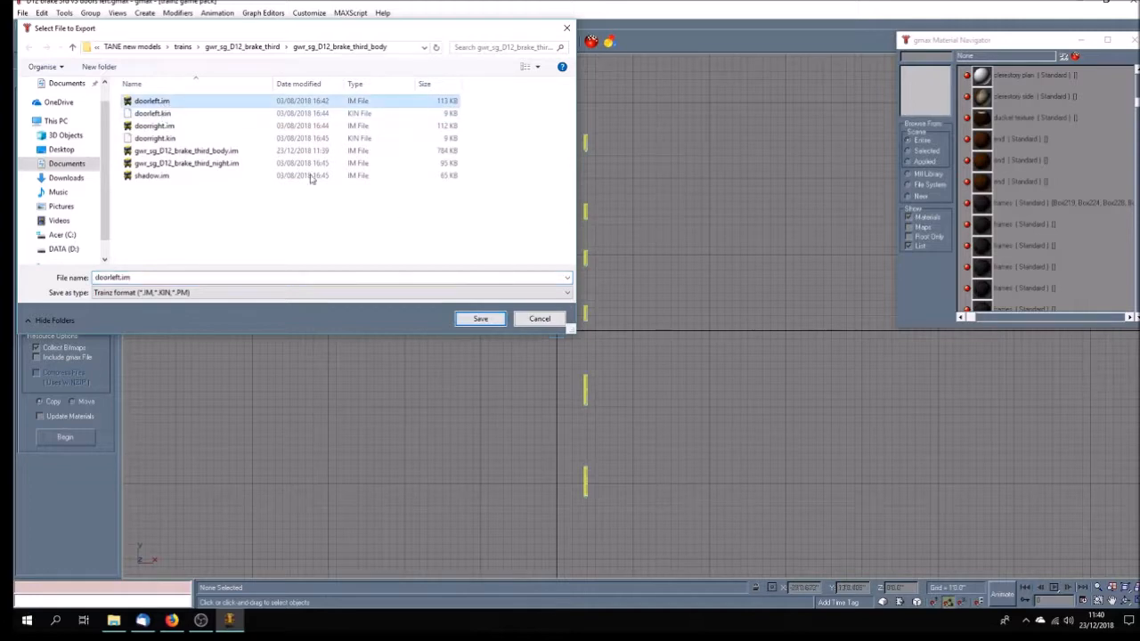
click(480, 319)
click(624, 352)
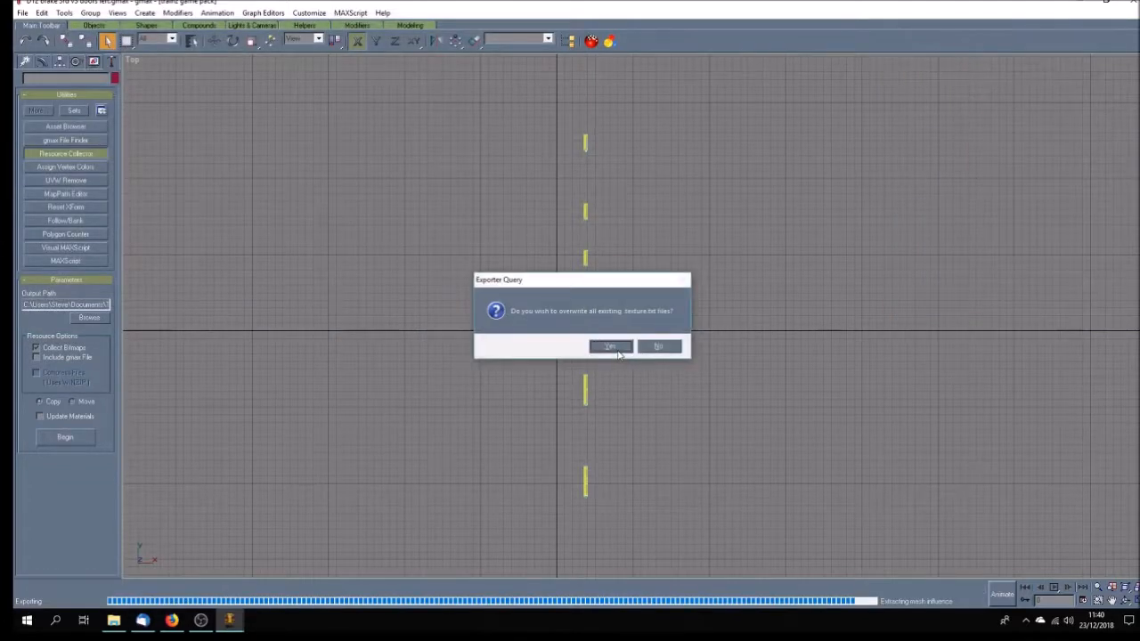
click(618, 351)
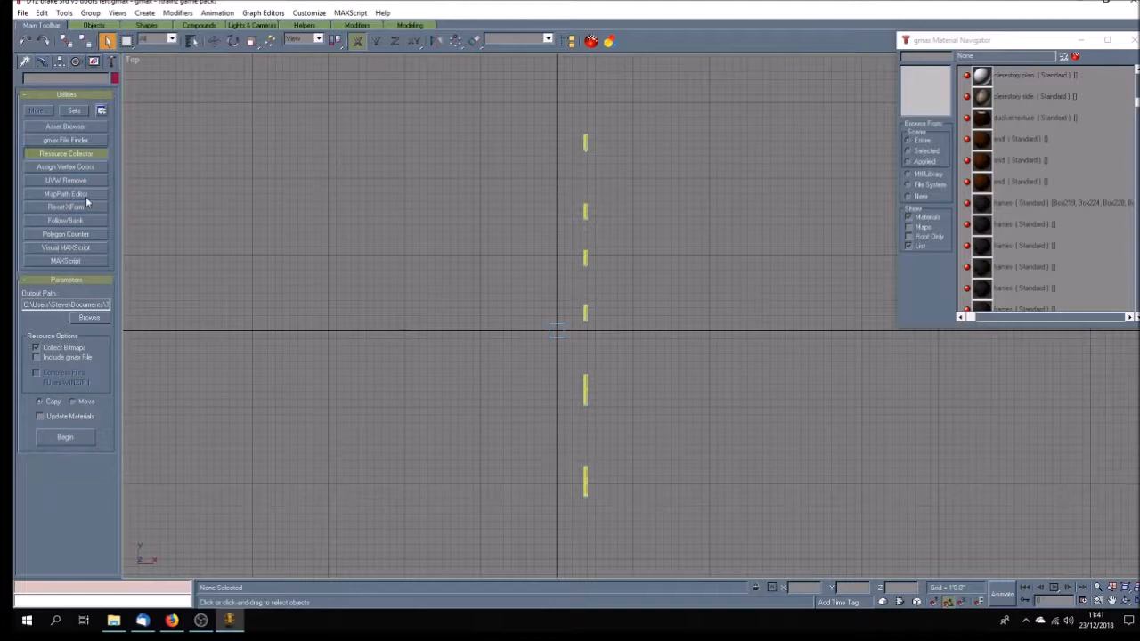
Browse the Resource Collector output to Trainz projects > TANE new models > trains > gwr_sg_D12_brake_third > gwr_sg_D12_brake_third_body
click(90, 318)
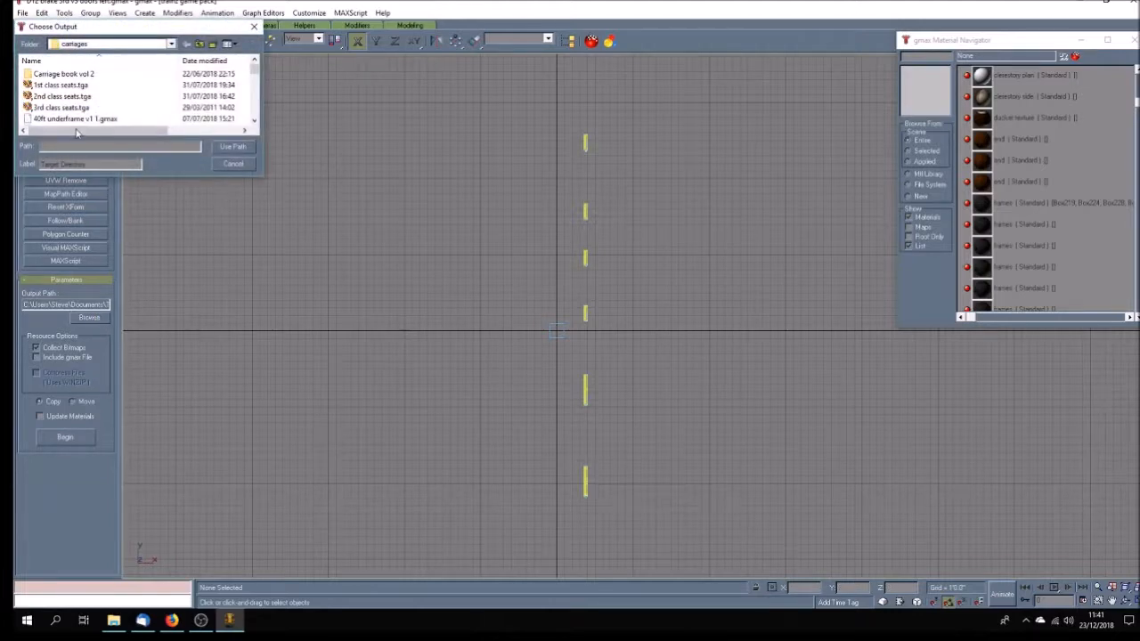
click(171, 43)
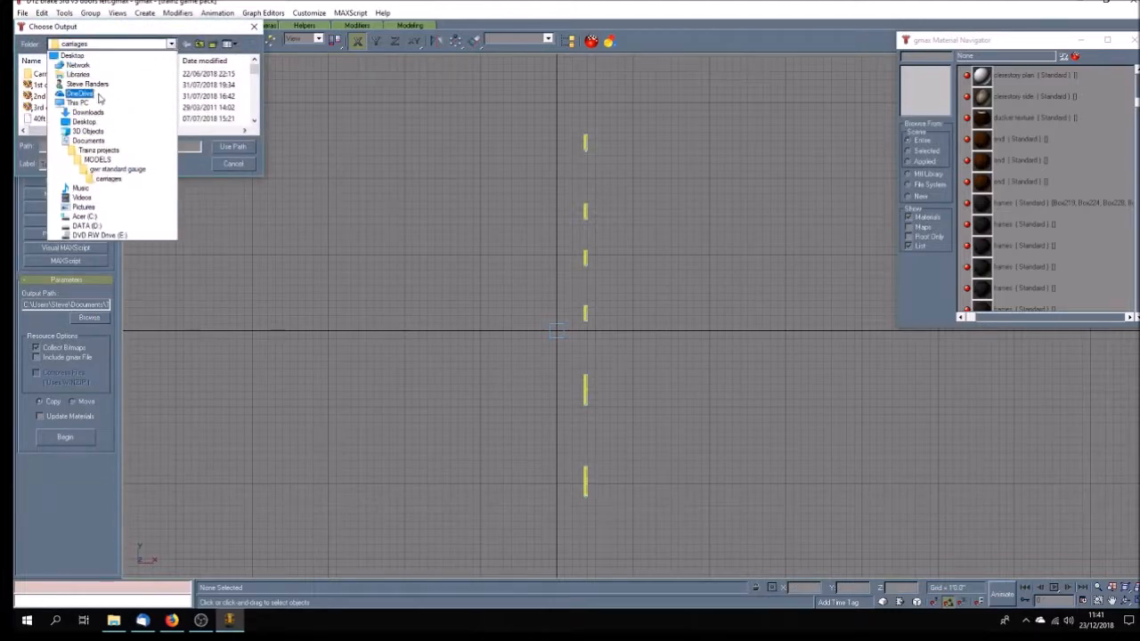
click(108, 156)
click(255, 110)
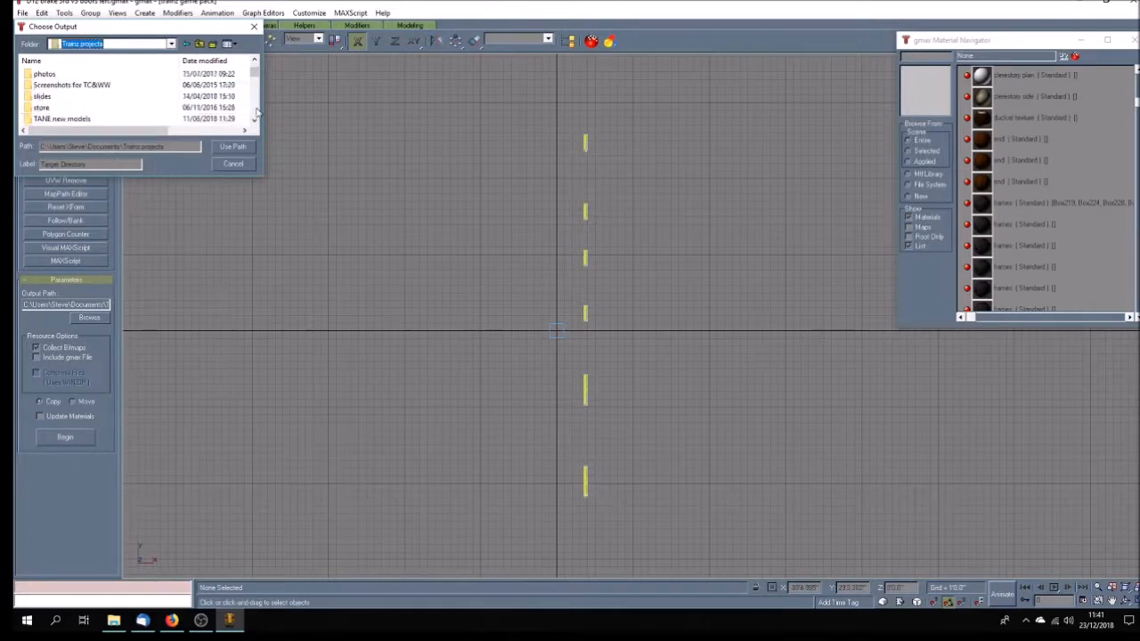
click(255, 121)
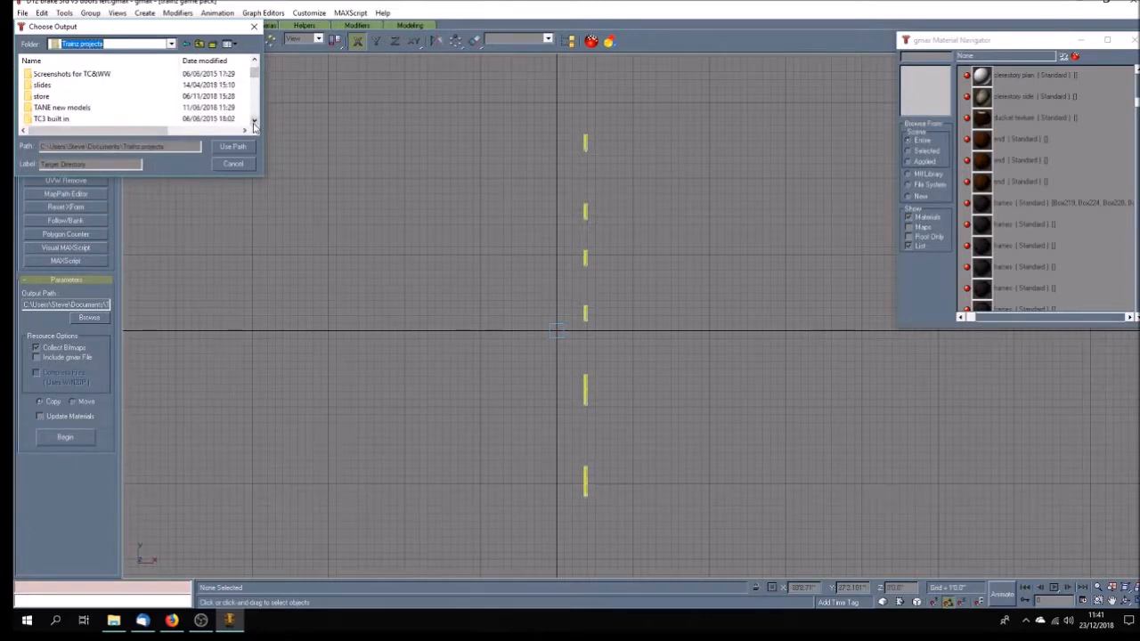
double_click(70, 107)
scroll(72, 109, down, 1)
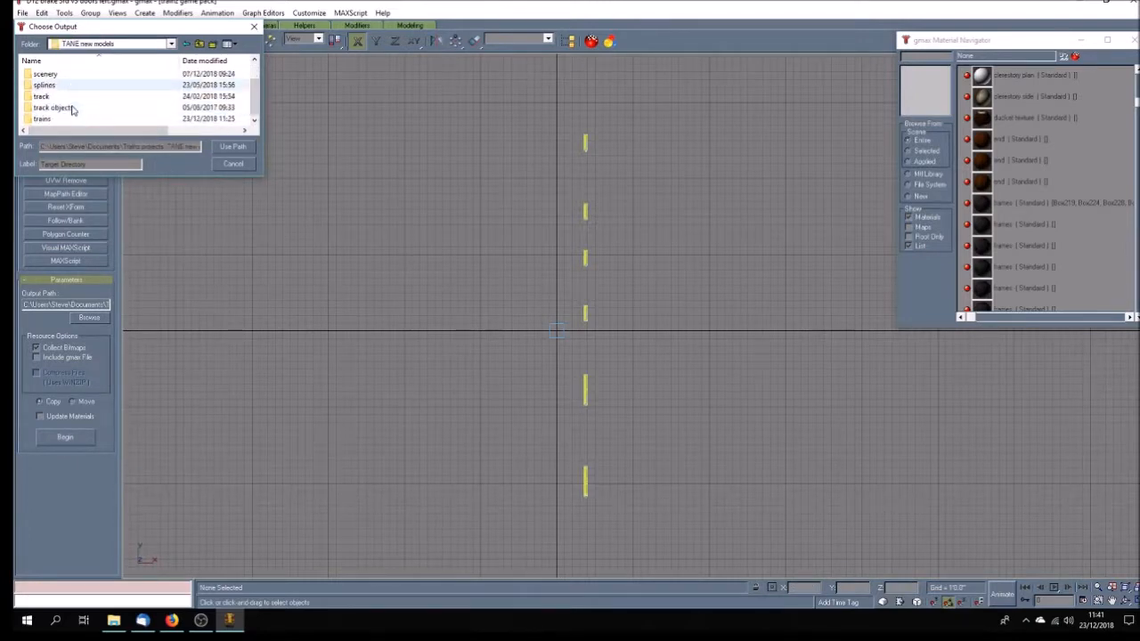
double_click(71, 119)
scroll(192, 111, down, 5)
scroll(192, 110, down, 1)
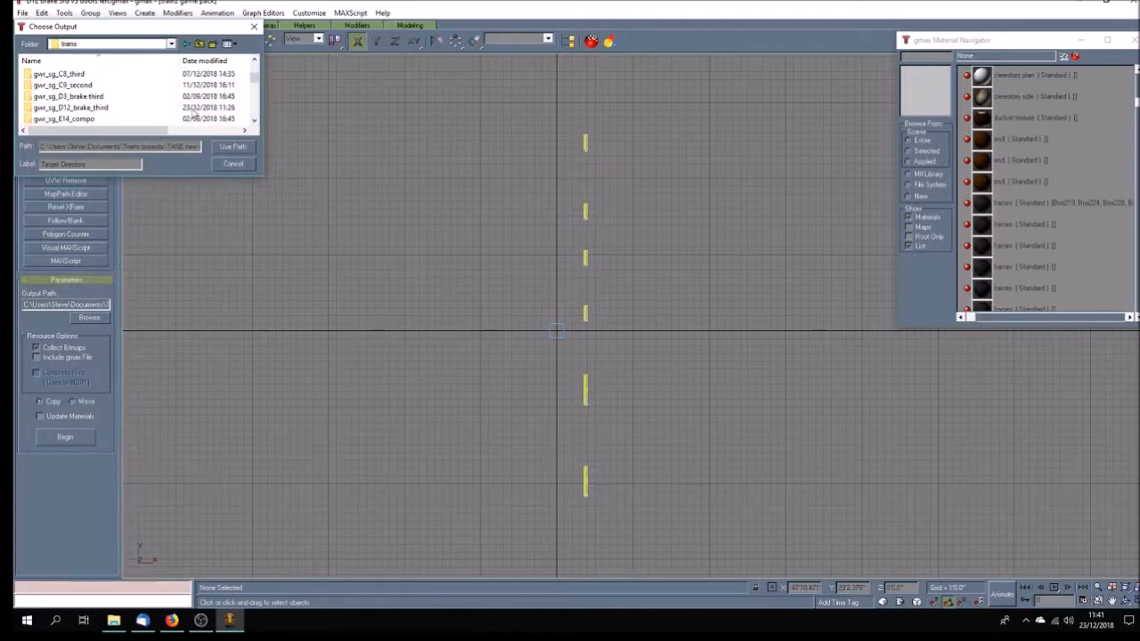
click(76, 108)
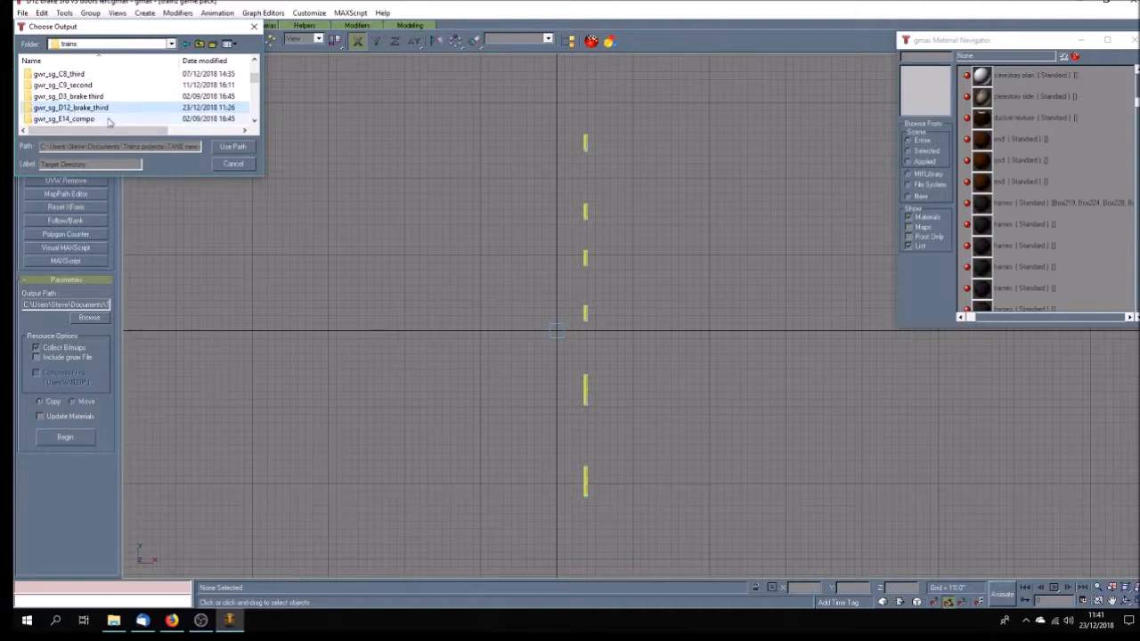
double_click(87, 110)
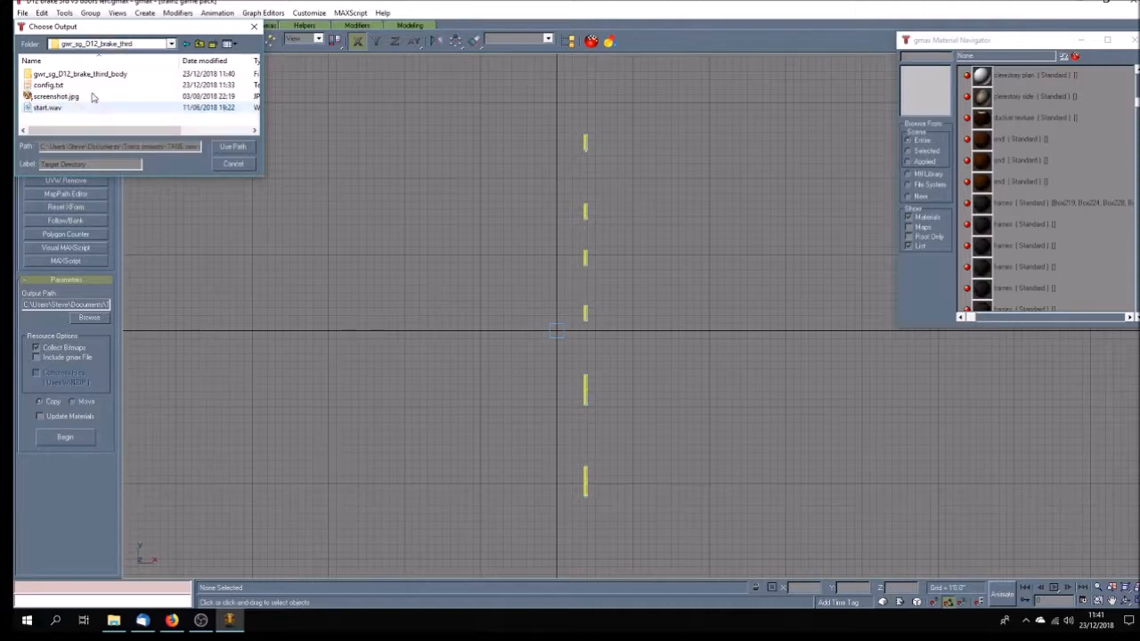
double_click(80, 73)
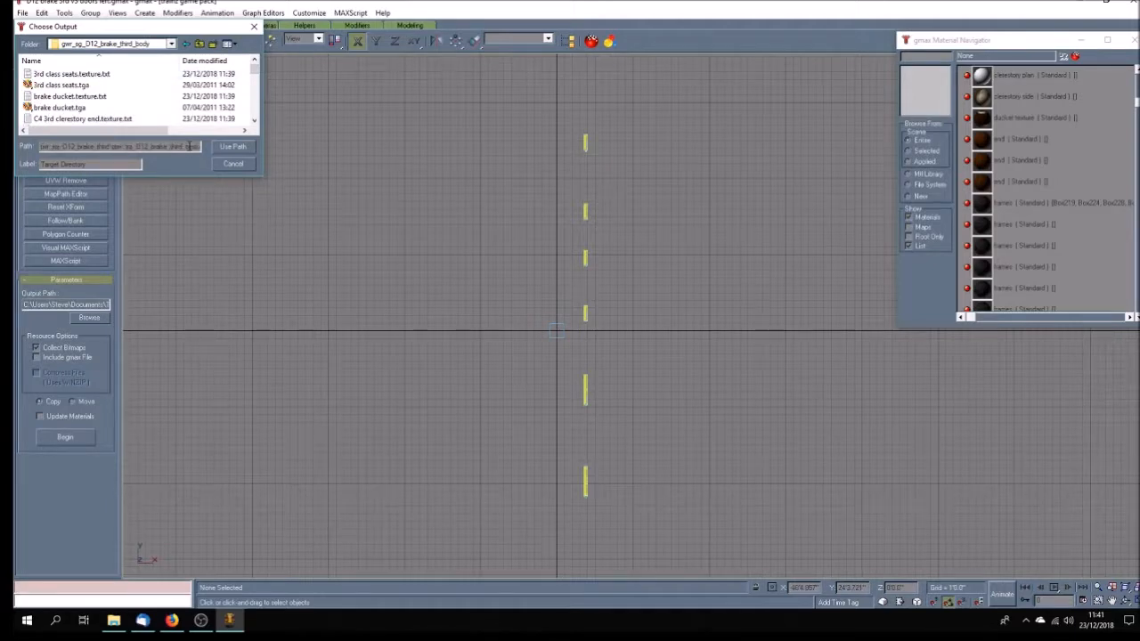
Use the body folder path as the output path and begin collecting copies of the left doors' bitmaps
click(188, 147)
click(248, 147)
click(250, 149)
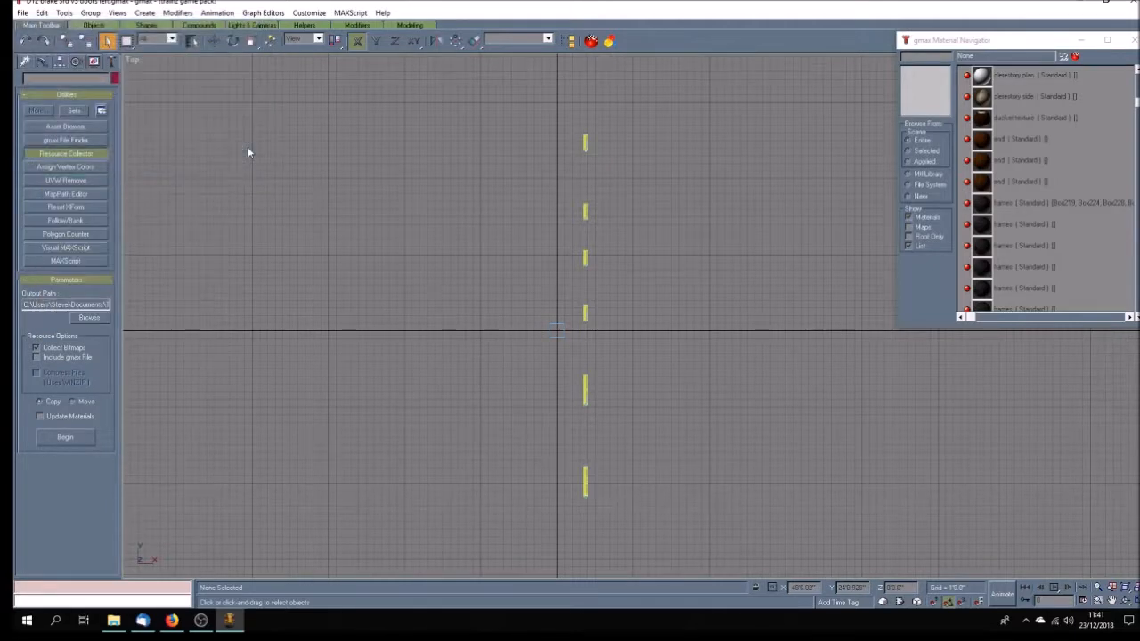
click(85, 440)
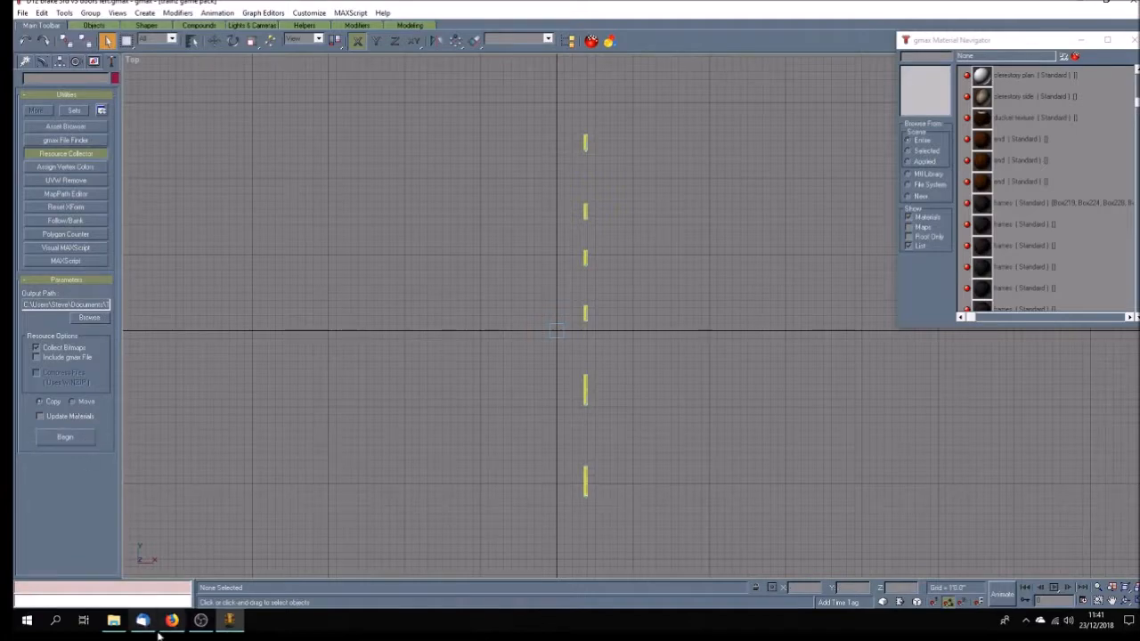
Check the body folder in File Explorer for the left doors' exported files and collected lettering textures, then minimise the window
click(117, 620)
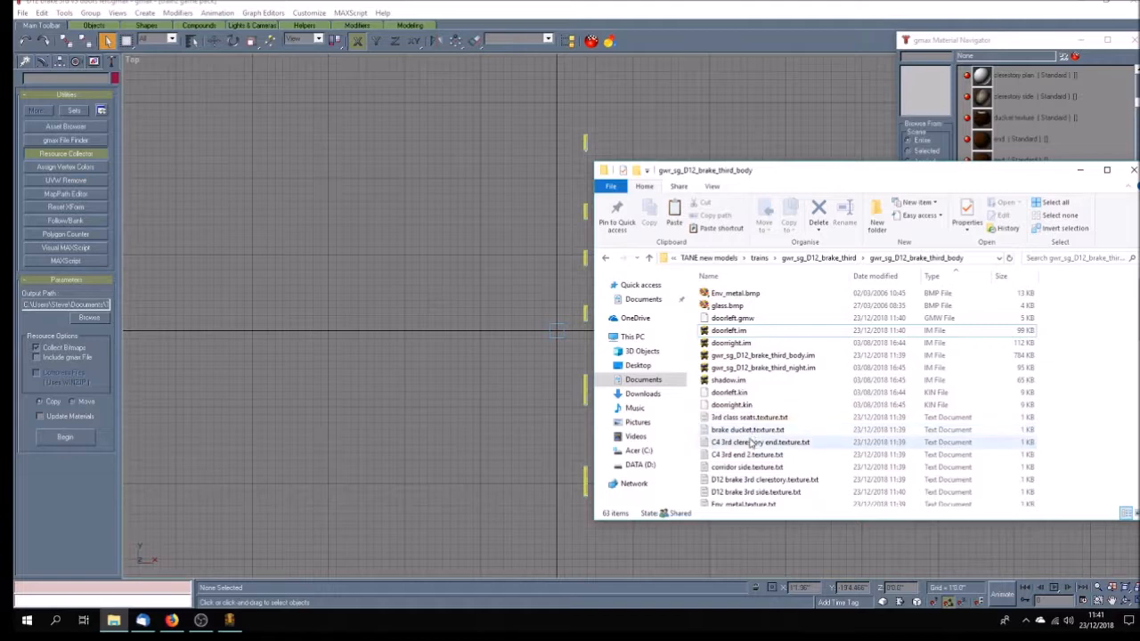
scroll(874, 473, down, 4)
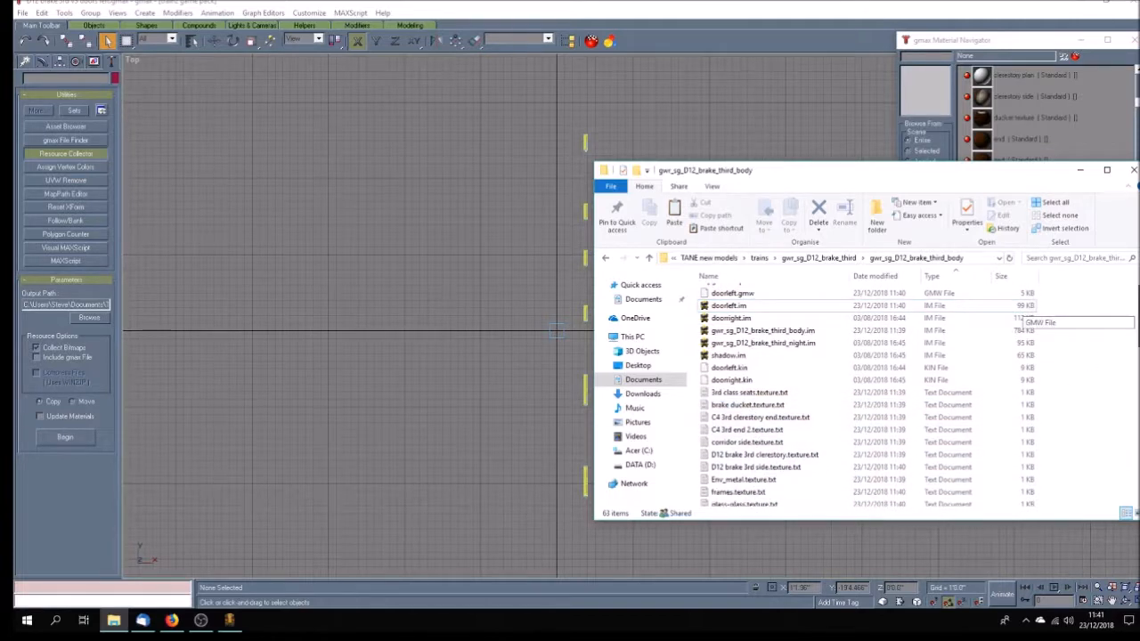
scroll(1029, 316, down, 5)
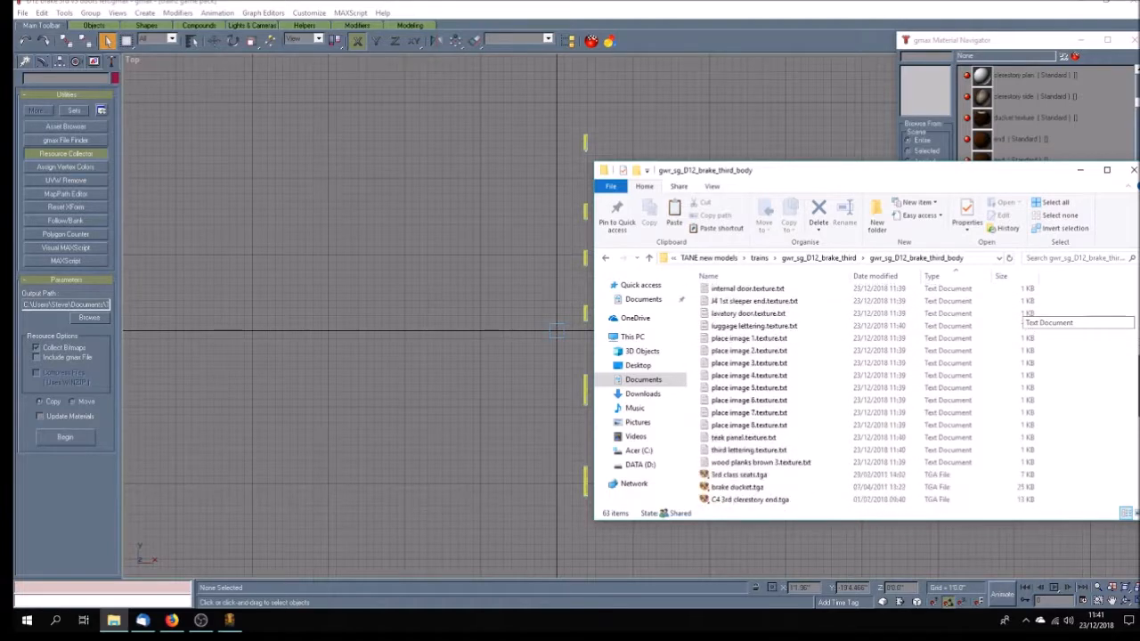
scroll(1027, 314, down, 4)
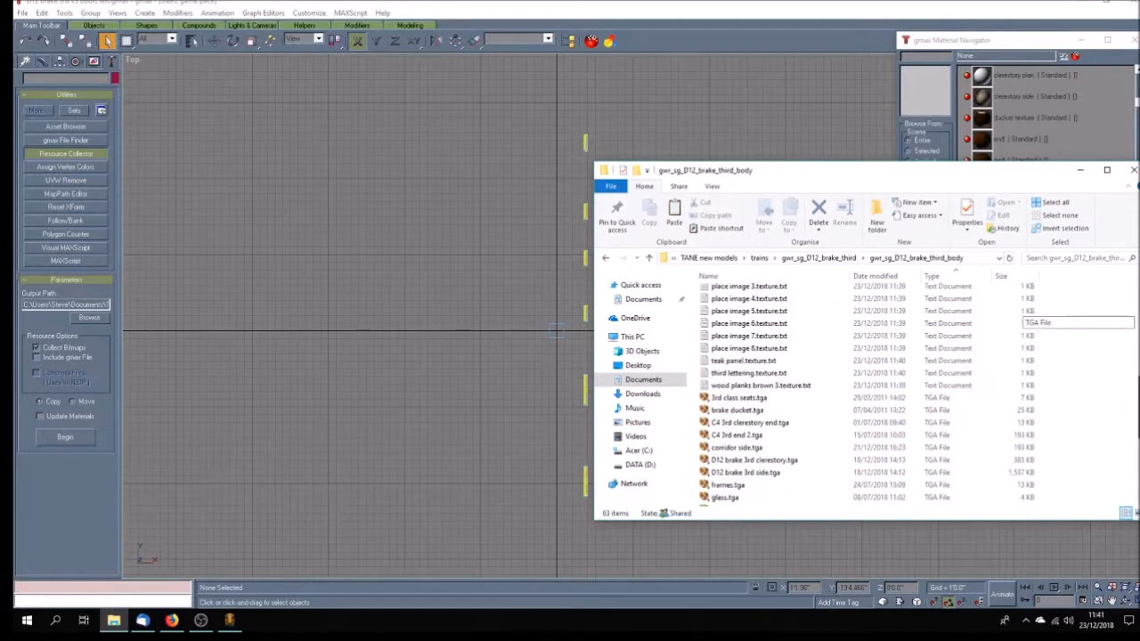
scroll(1024, 314, down, 2)
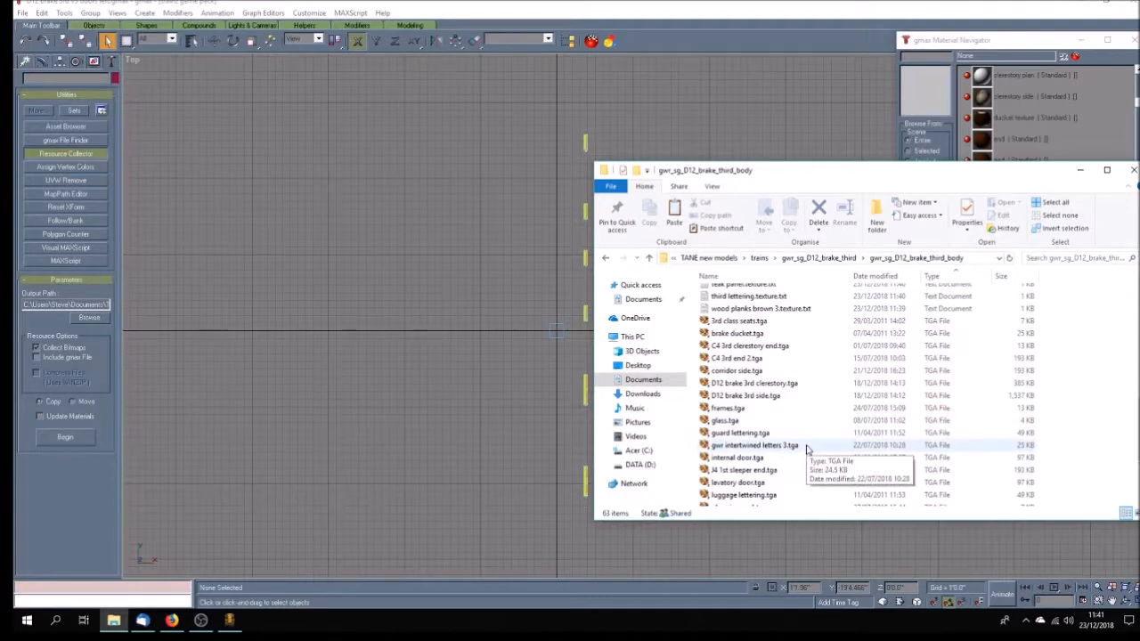
scroll(807, 448, down, 4)
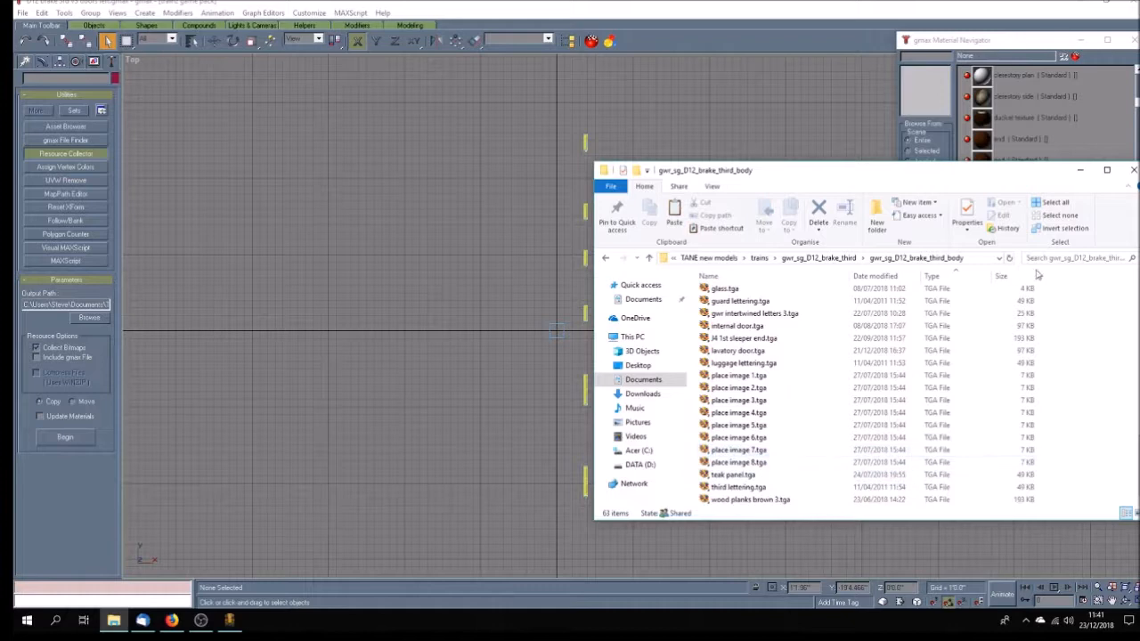
click(1082, 173)
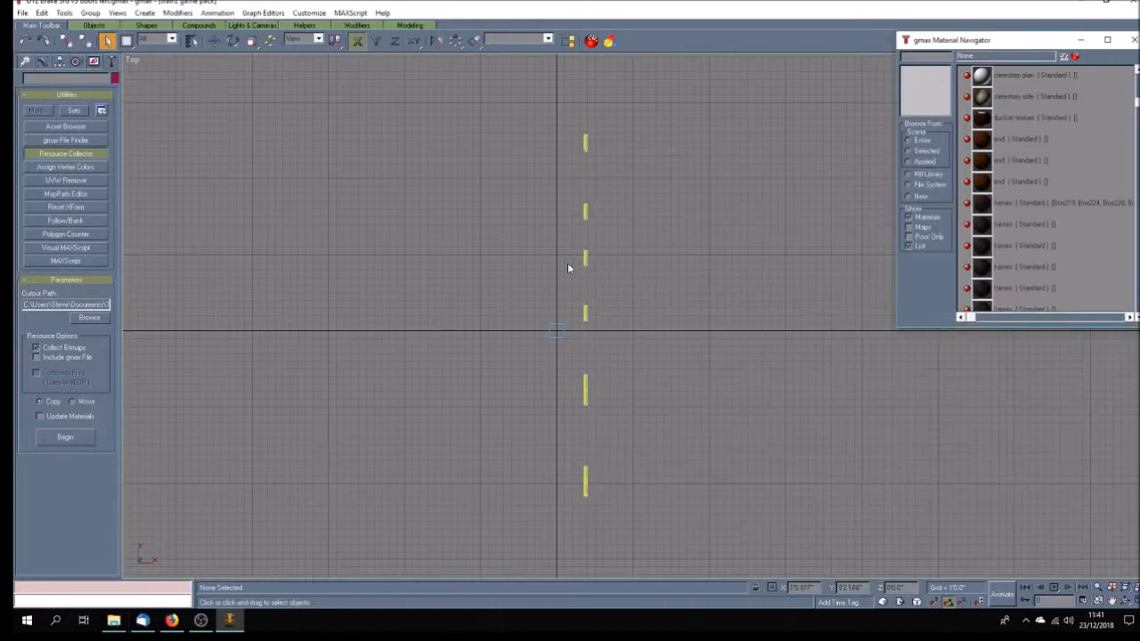
Export the left doors' animation over doorleft.kin in the gwr_sg_D12_brake_third_body folder, accepting the default frame range
click(22, 13)
click(43, 201)
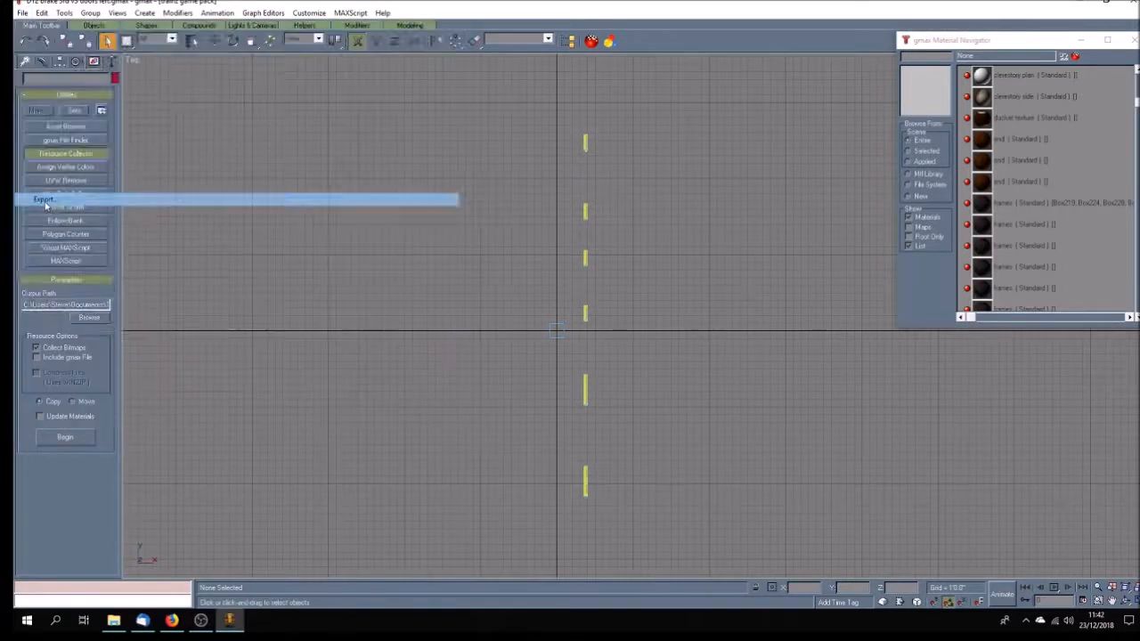
click(153, 114)
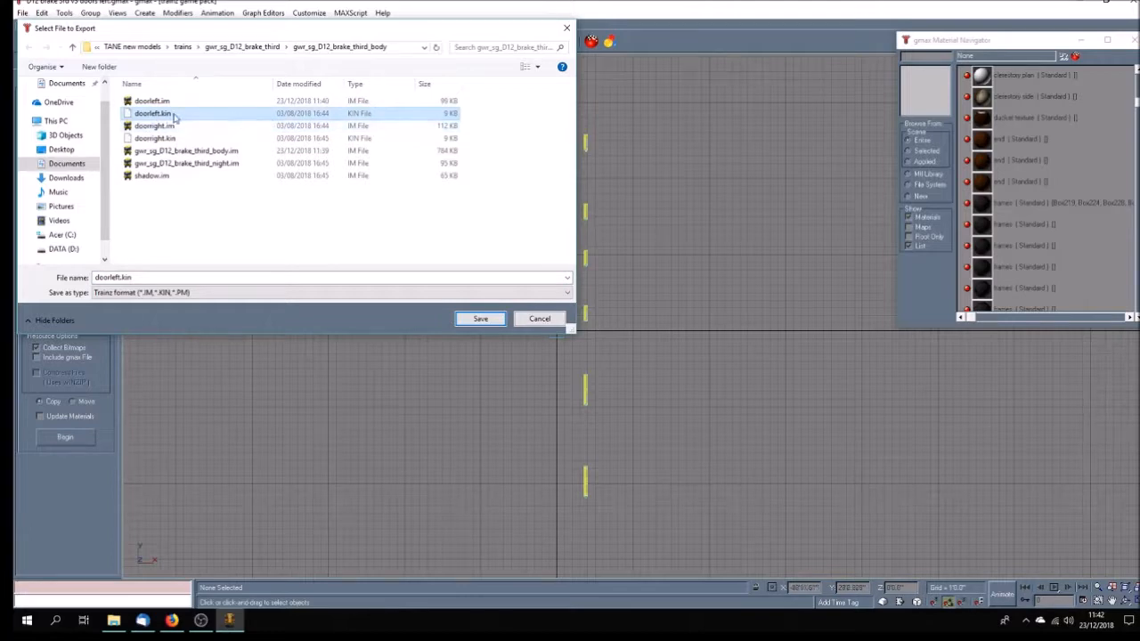
click(487, 322)
click(639, 353)
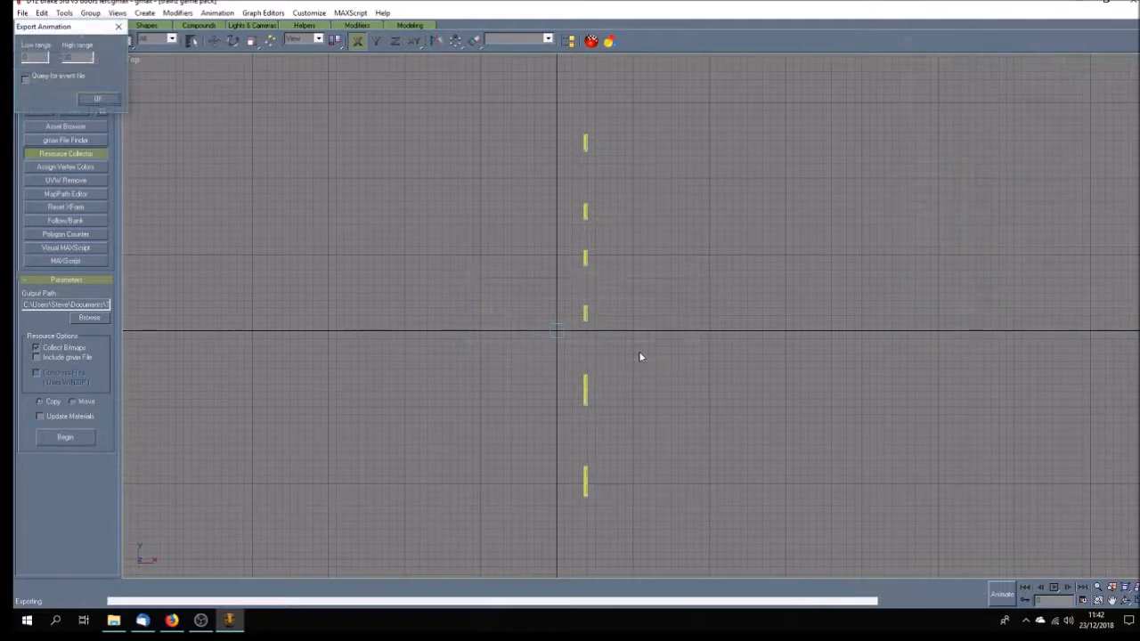
click(89, 99)
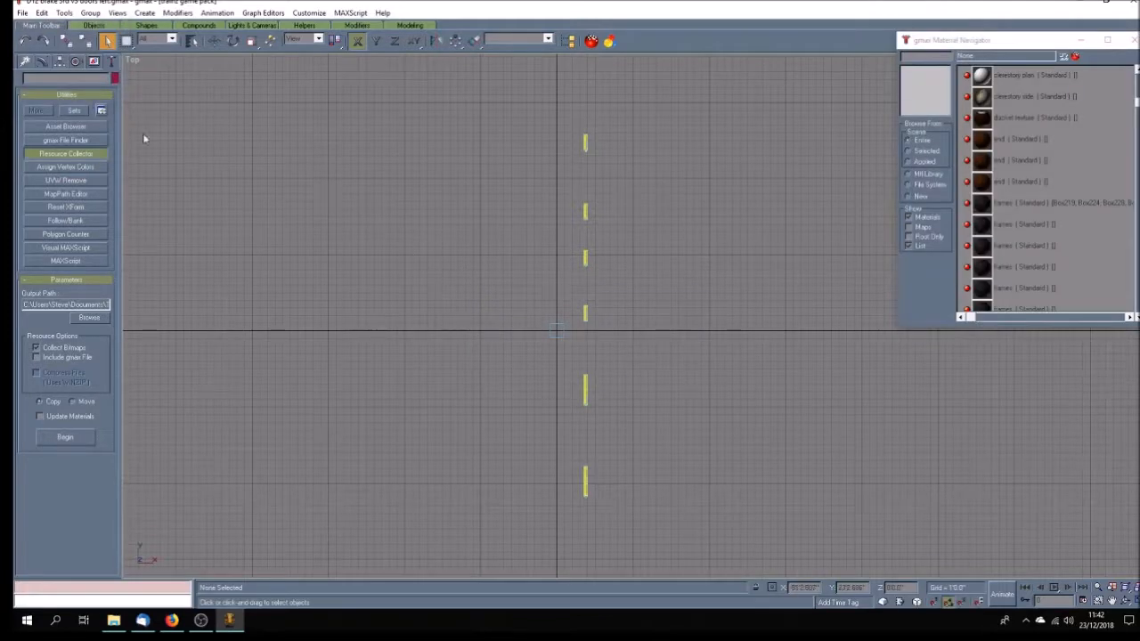
Open the right doors scene, D12 brake 3rd v3 doors right.gmax, from the carriages folder
click(22, 12)
click(43, 53)
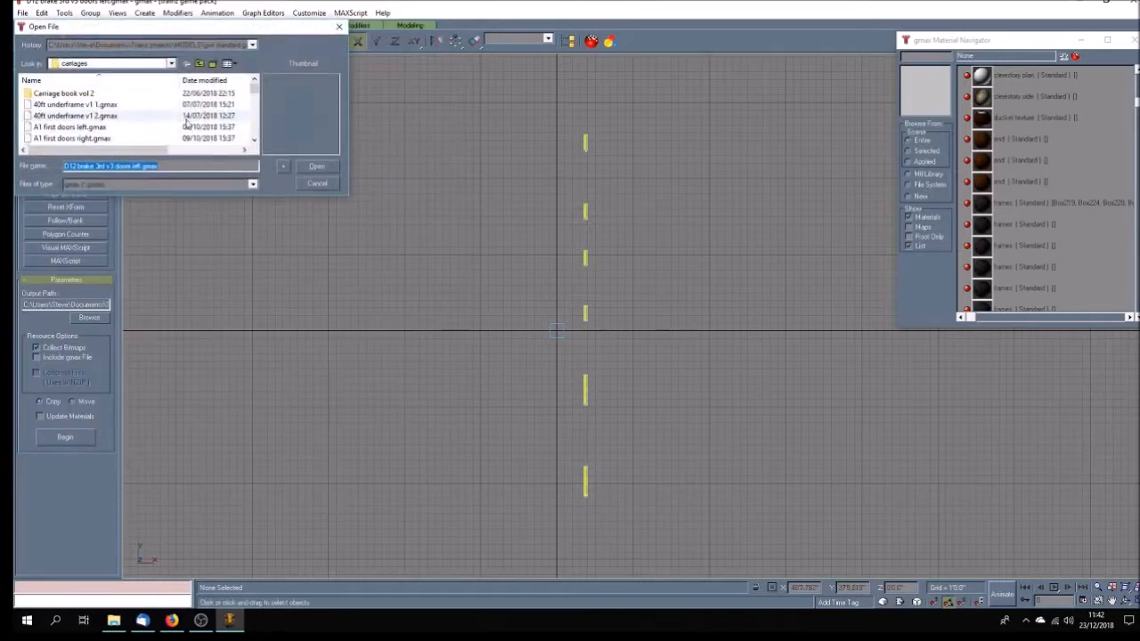
drag(255, 89, 255, 105)
click(134, 138)
click(316, 168)
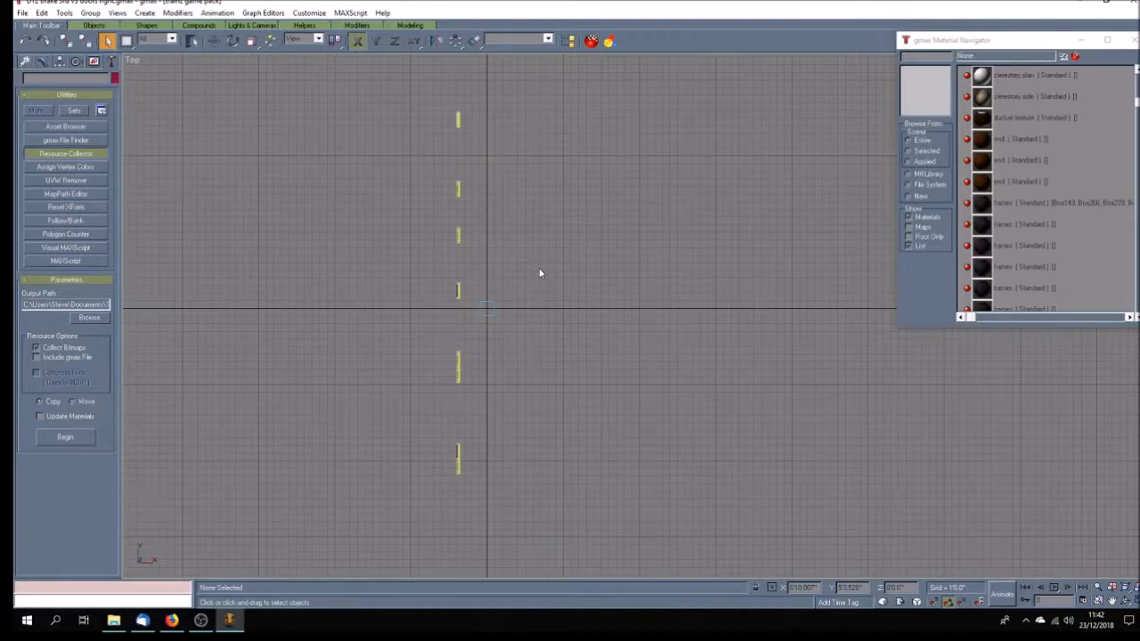
Export the right doors scene over doorright.im, replacing the file and overwriting all existing texture.txt files
click(23, 13)
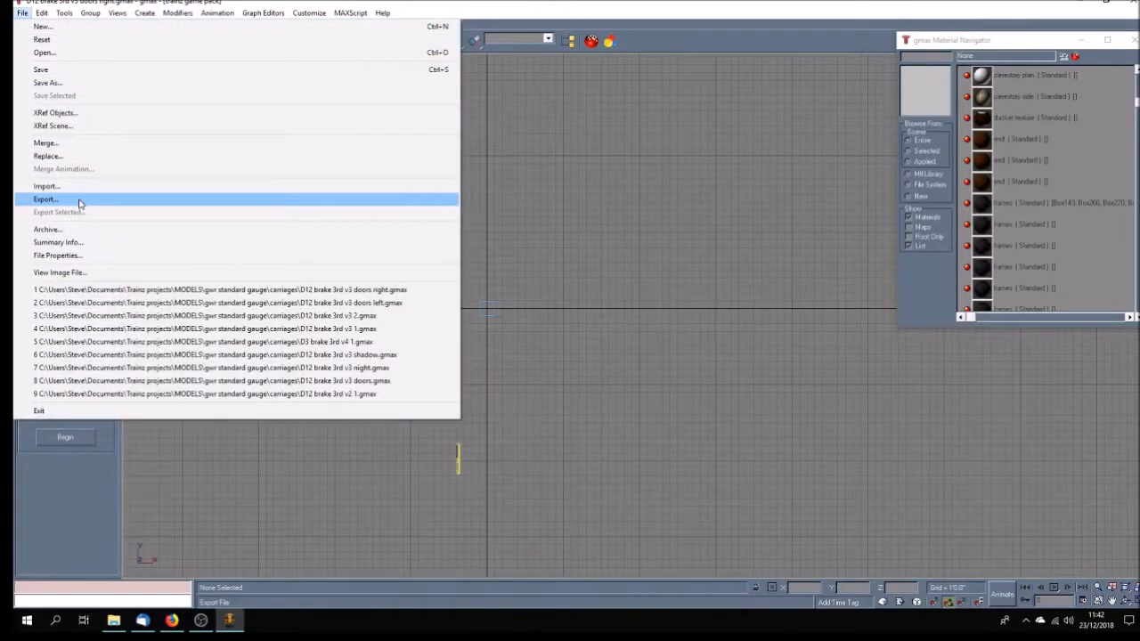
click(83, 199)
click(169, 125)
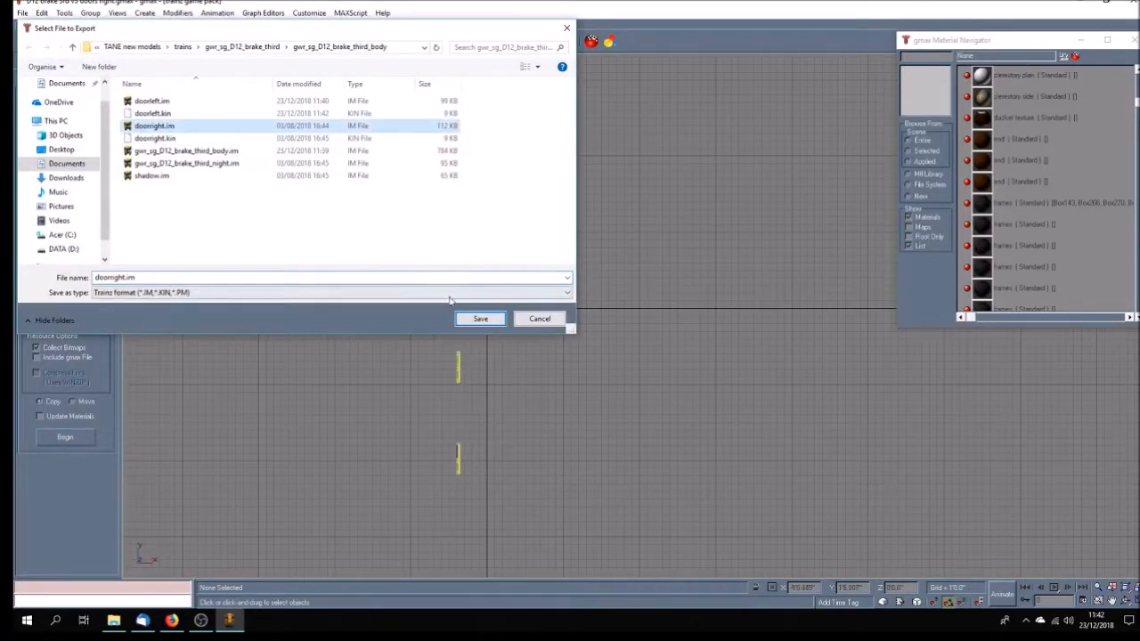
click(480, 318)
click(625, 352)
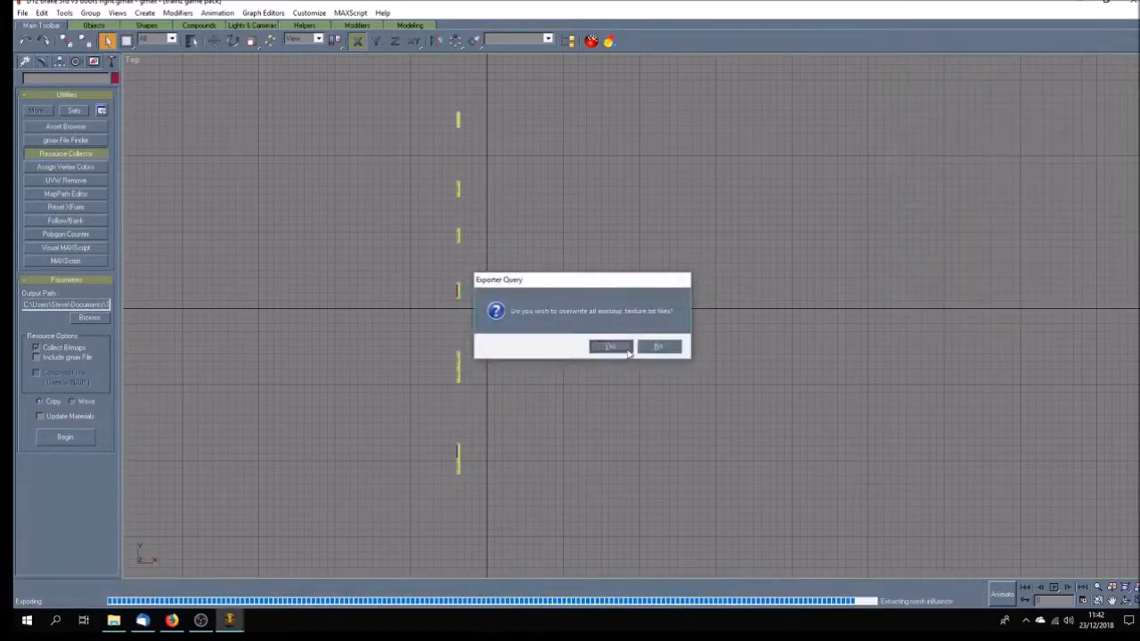
click(618, 347)
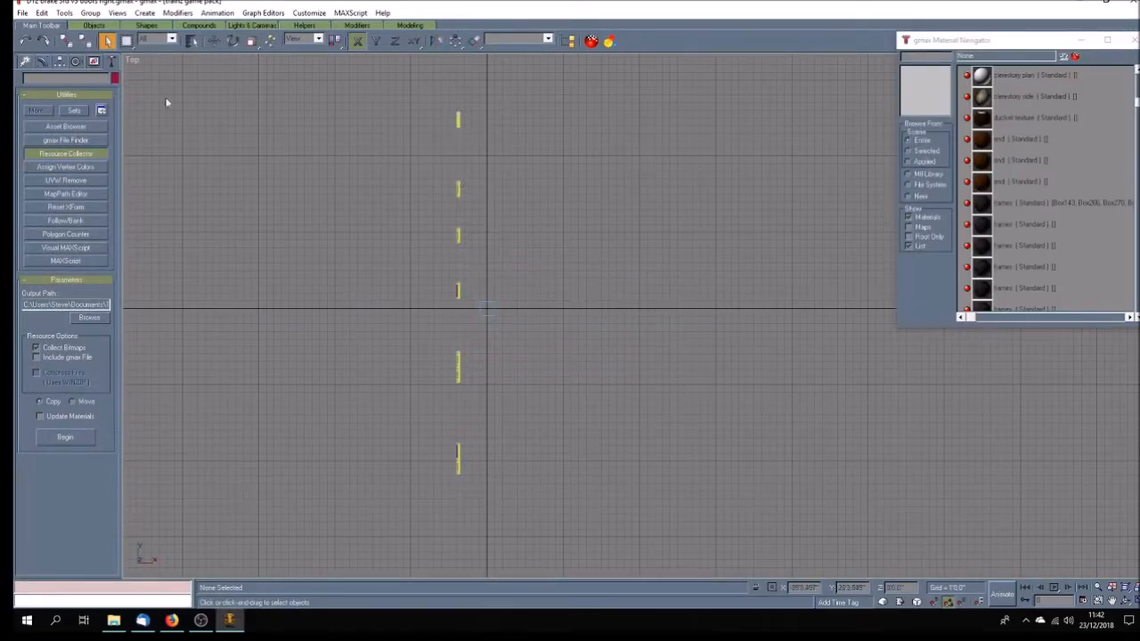
Export the right doors' animation over doorright.kin in the body folder, accepting the default frame range
click(23, 12)
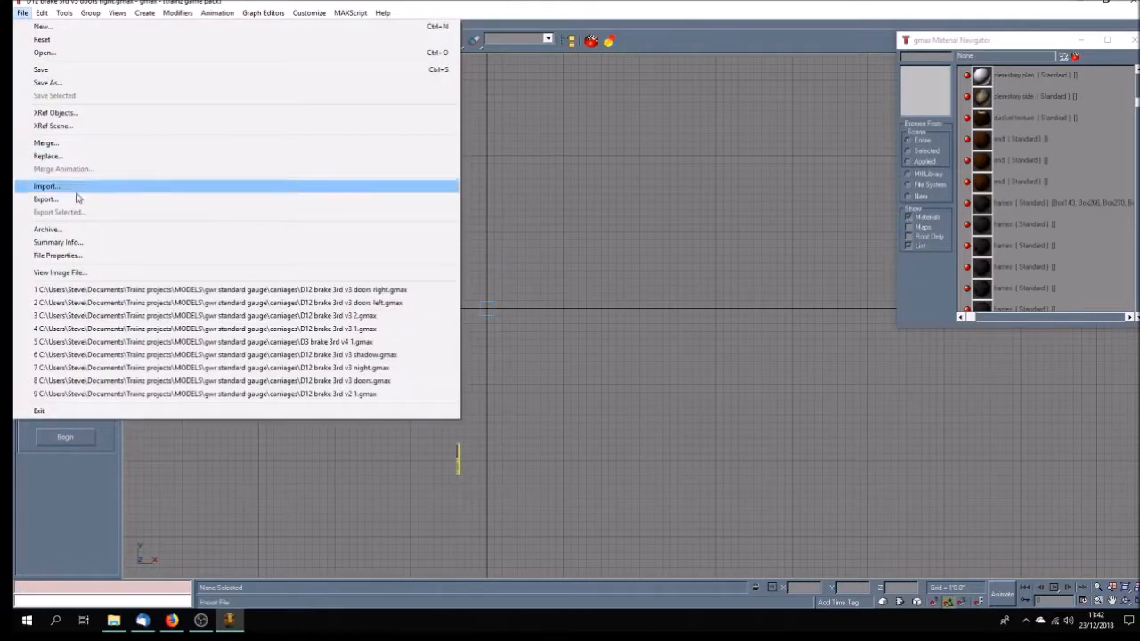
click(46, 198)
click(155, 138)
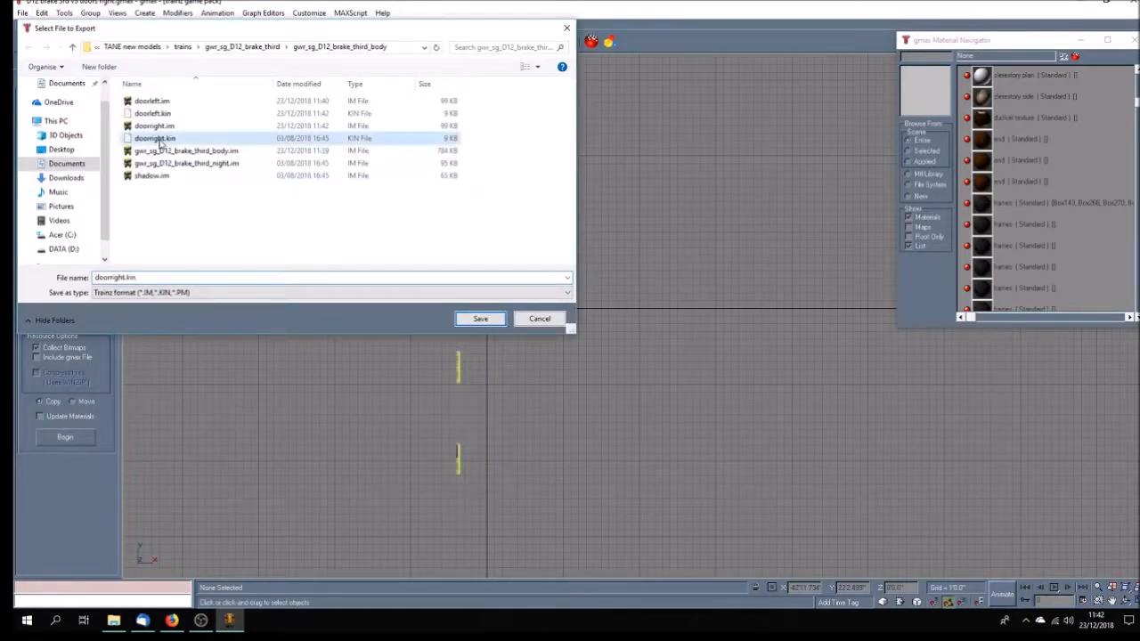
click(484, 320)
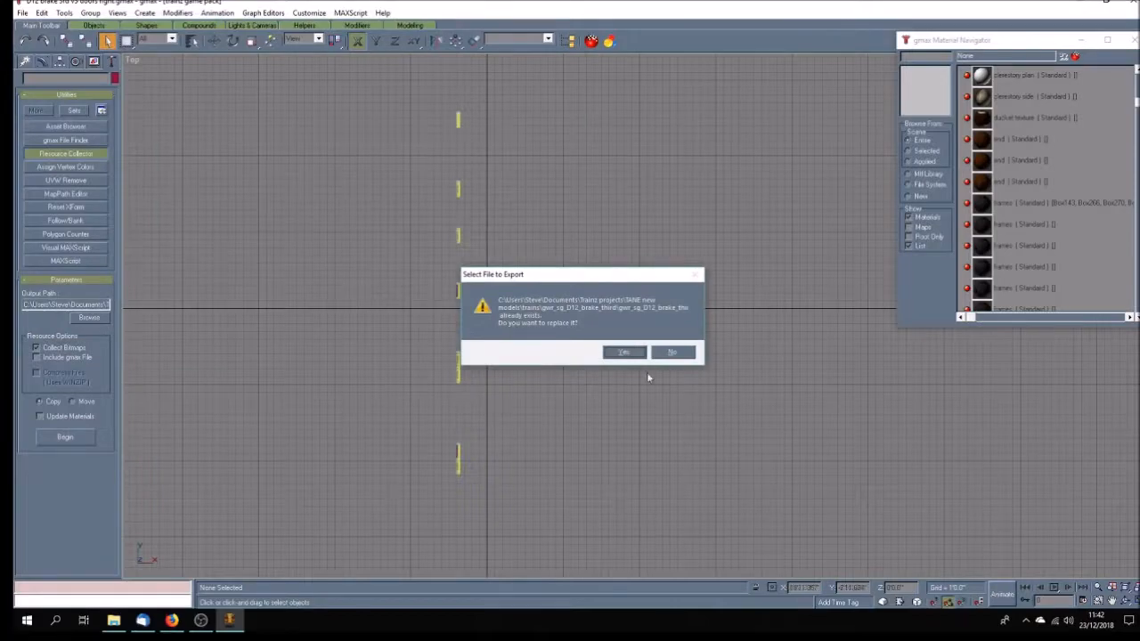
click(643, 354)
click(99, 100)
Open D12 brake 3rd v3 night.gmax and export it over gwr_sg_D12_brake_third_night.im, overwriting all existing texture.txt files
click(22, 13)
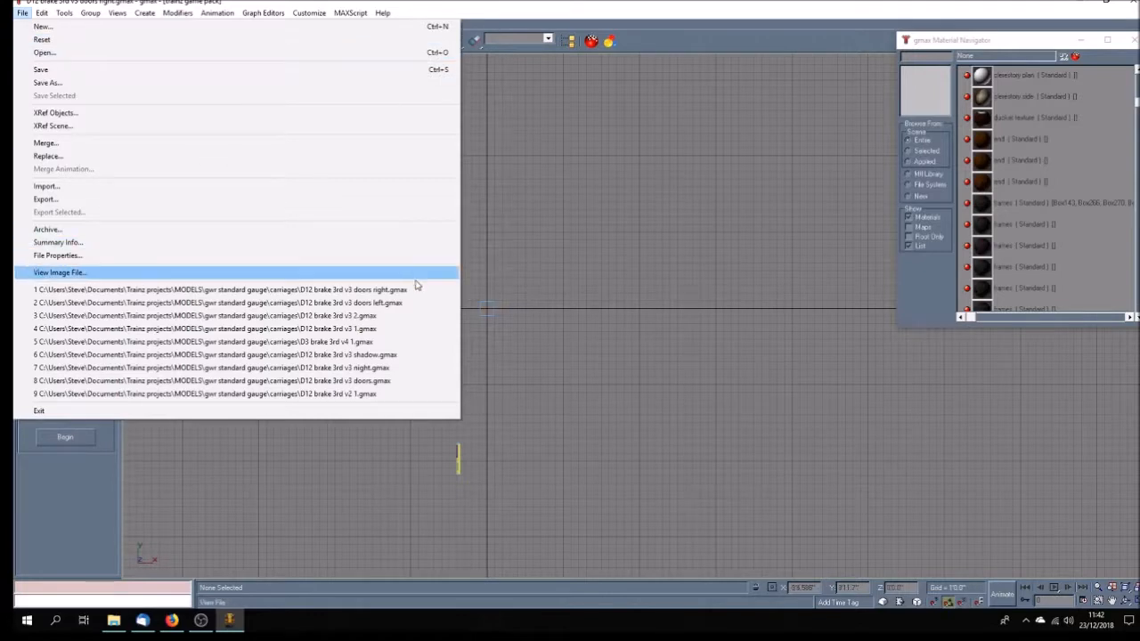
click(393, 368)
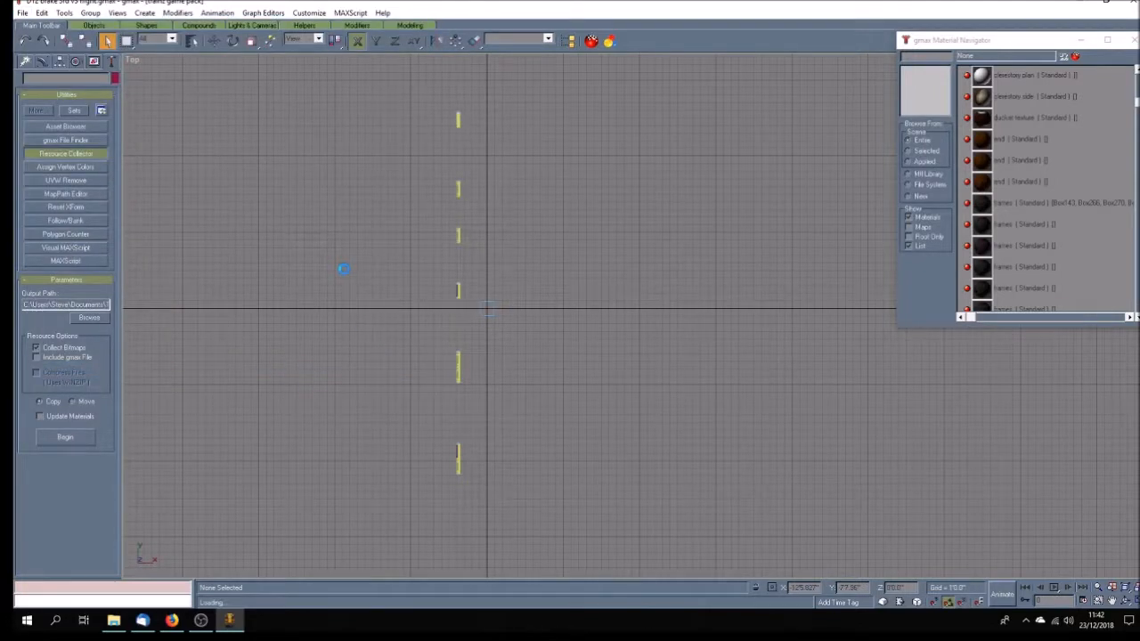
click(22, 12)
click(72, 203)
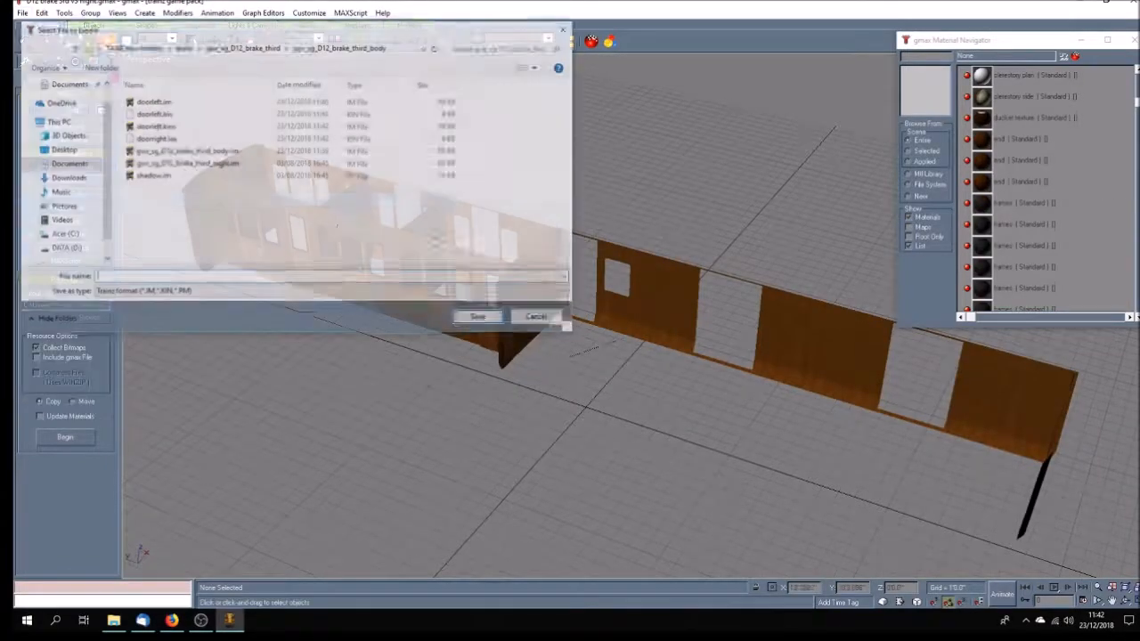
click(219, 165)
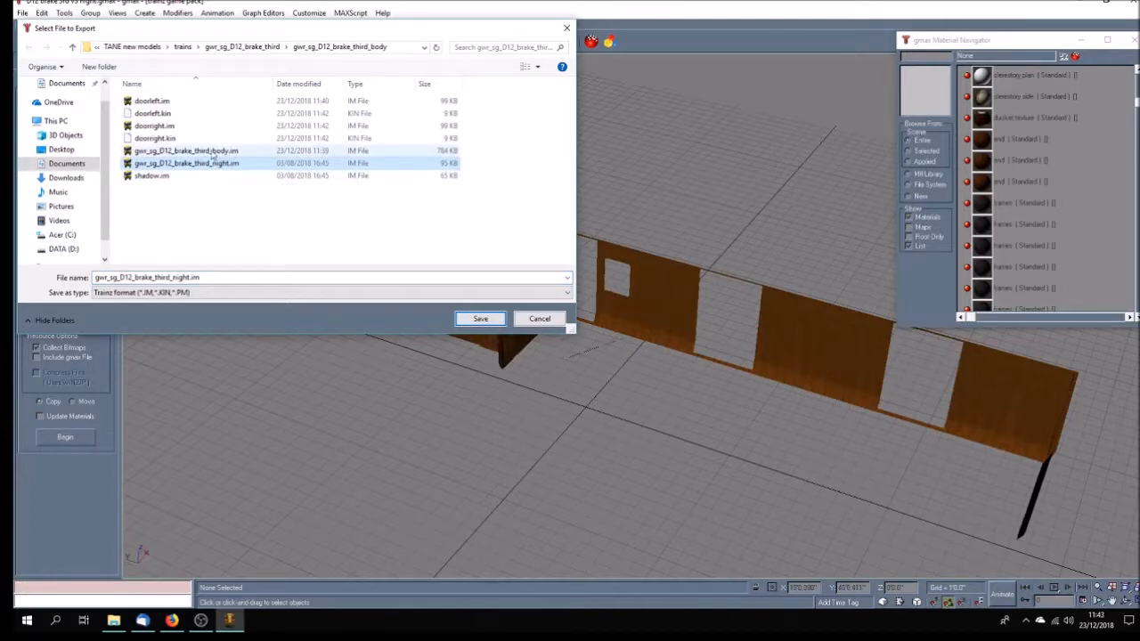
click(486, 322)
click(615, 351)
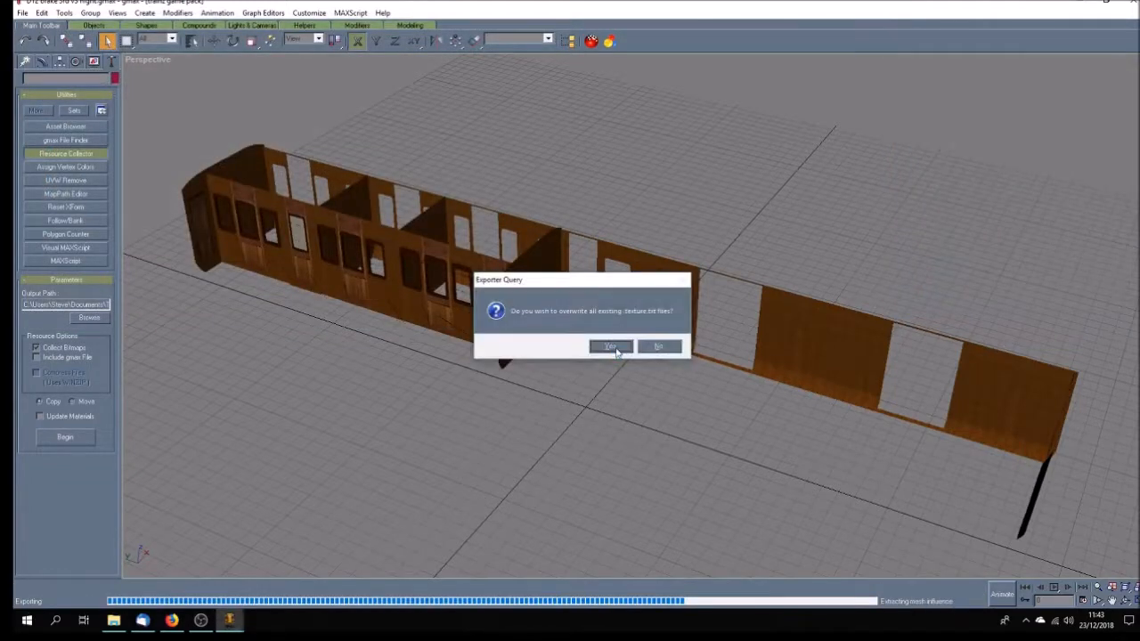
click(611, 347)
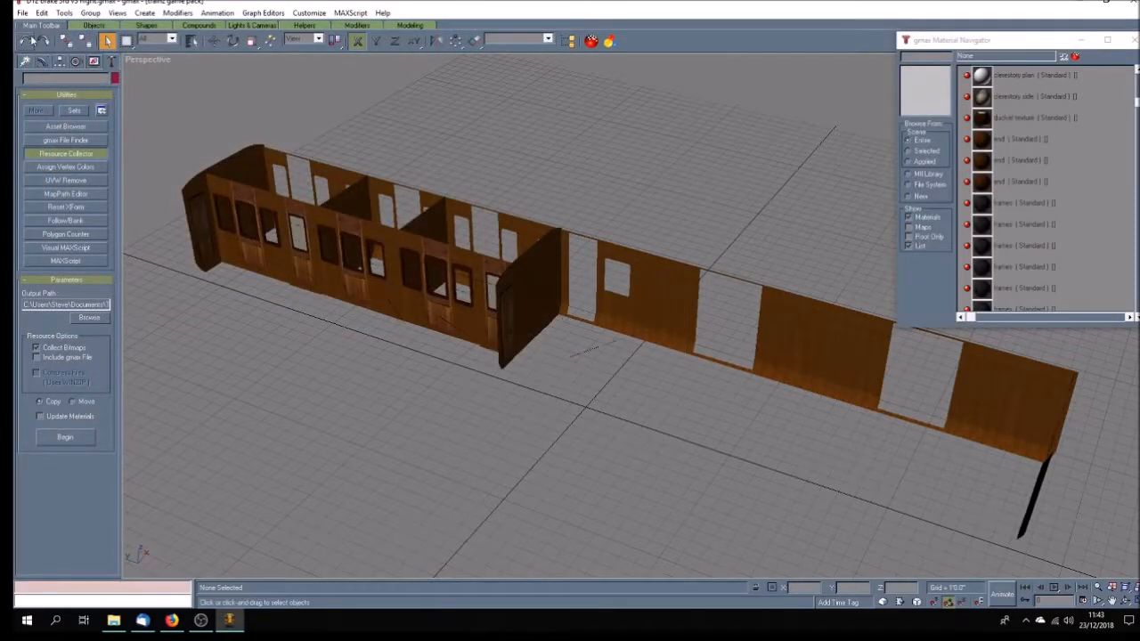
Open D12 brake 3rd v3 shadow.gmax and export it over shadow.im, overwriting all existing texture.txt files
click(22, 13)
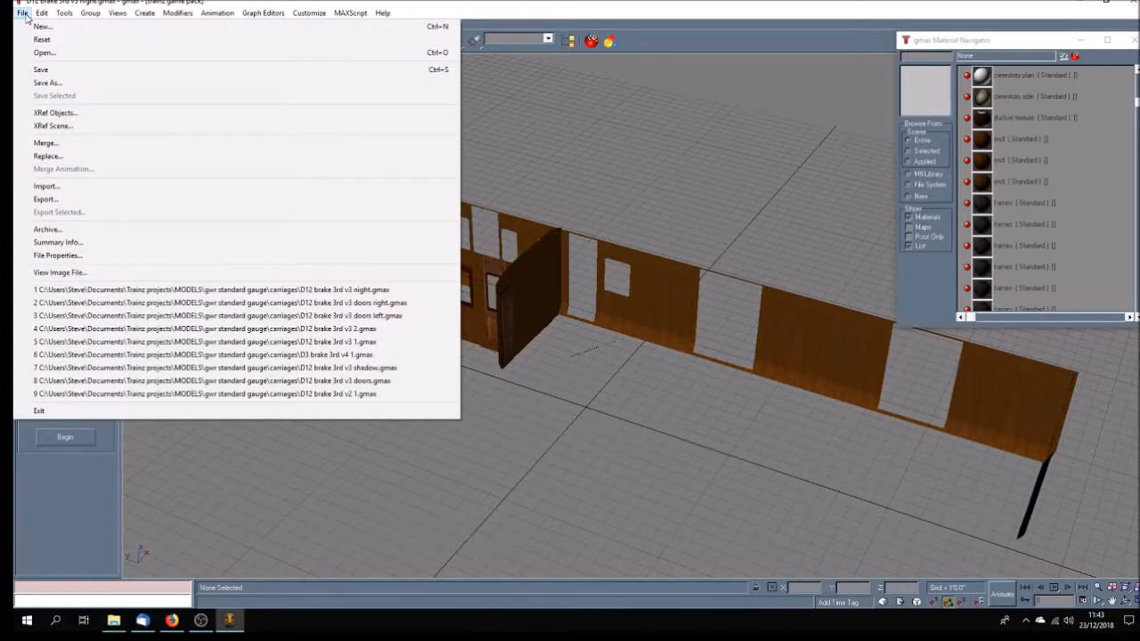
click(399, 368)
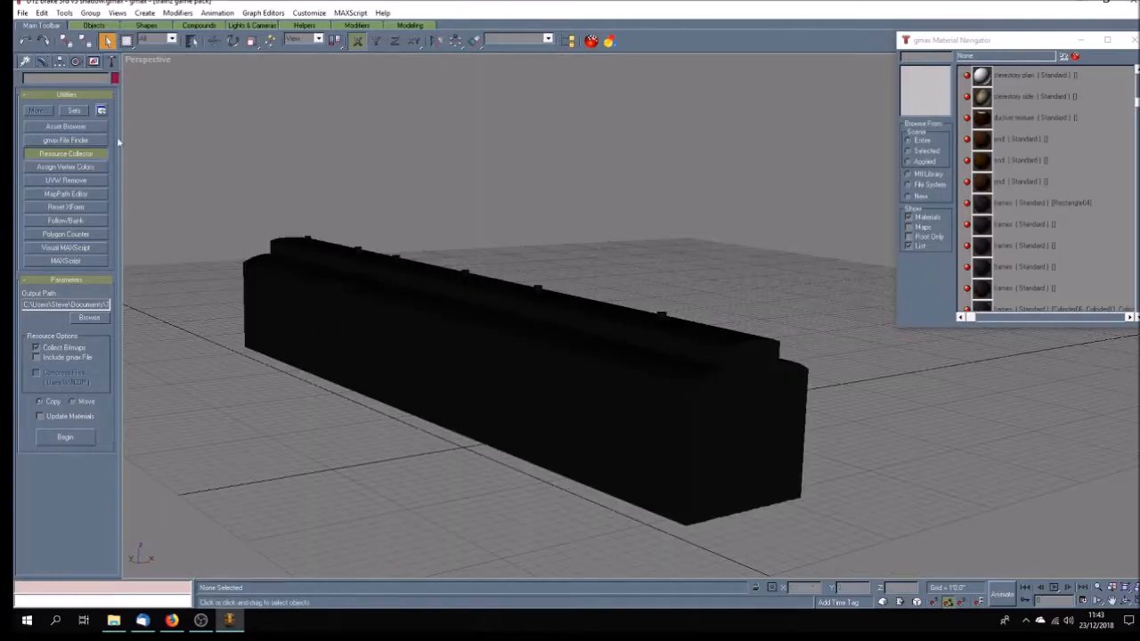
click(22, 13)
click(219, 205)
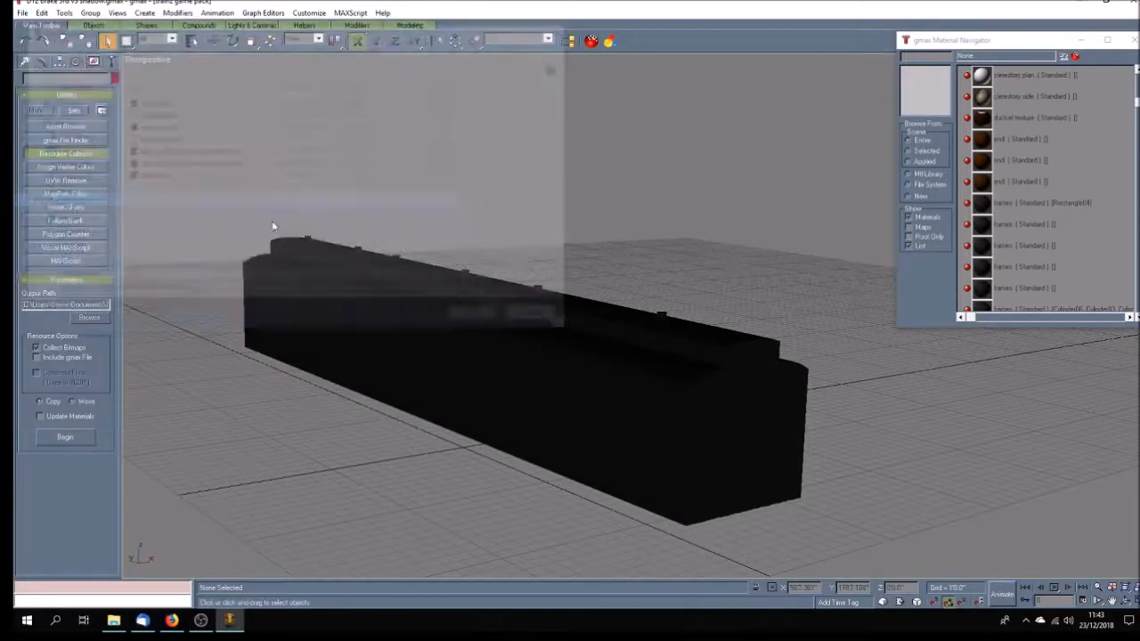
click(152, 176)
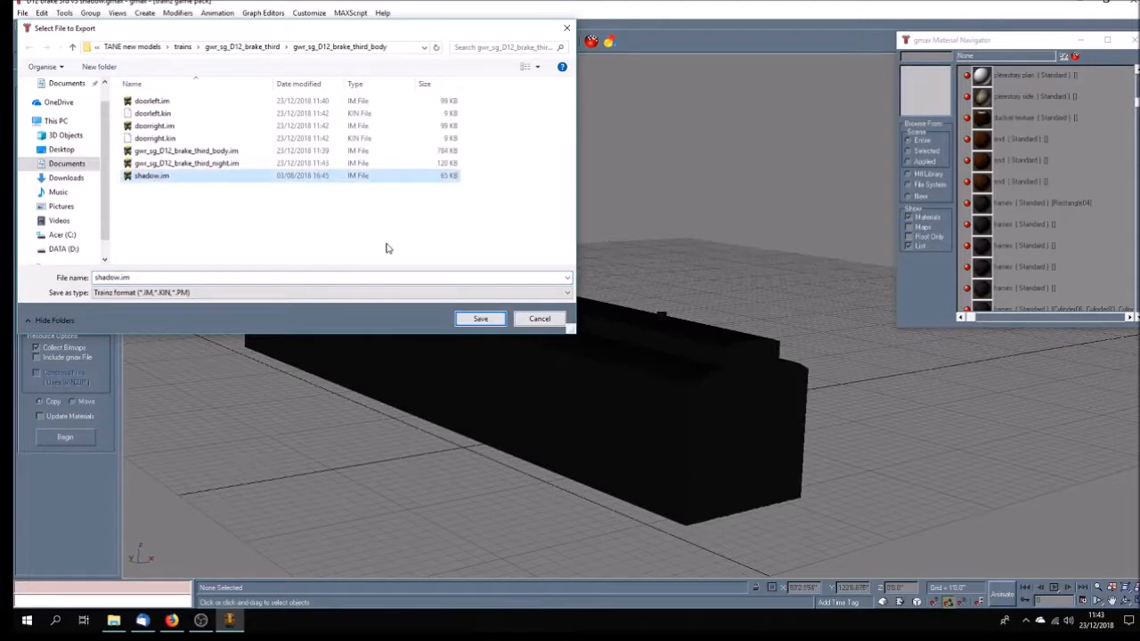
click(486, 318)
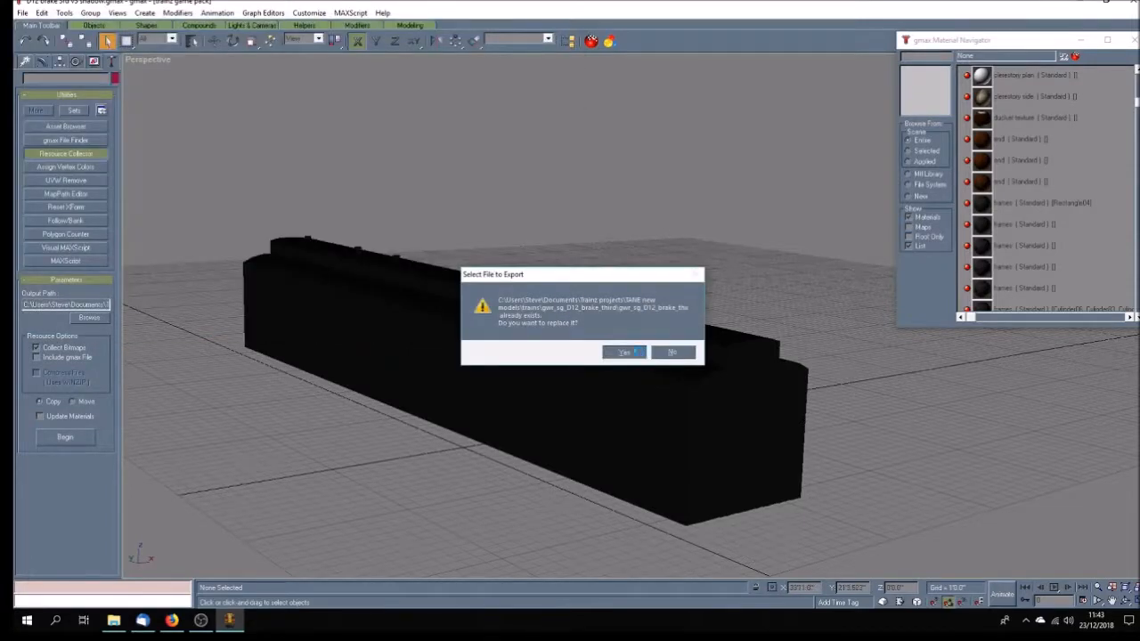
click(616, 350)
click(611, 347)
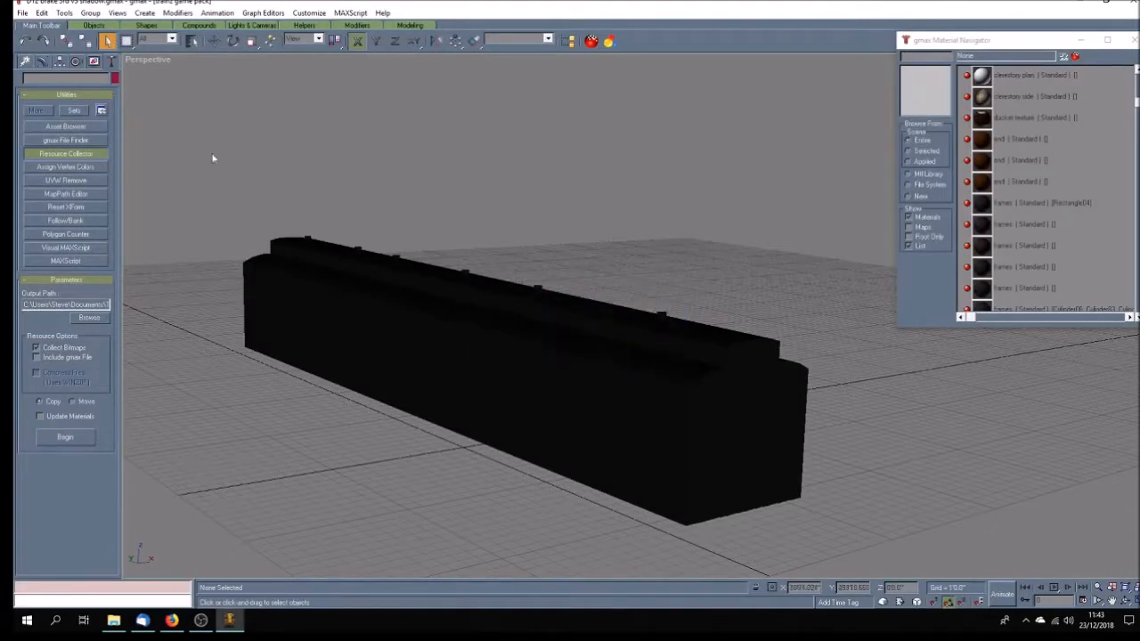
Switch to the gwr_sg_D12_brake_third_body folder in File Explorer and delete the door, night and shadow .gmw files
click(1080, 5)
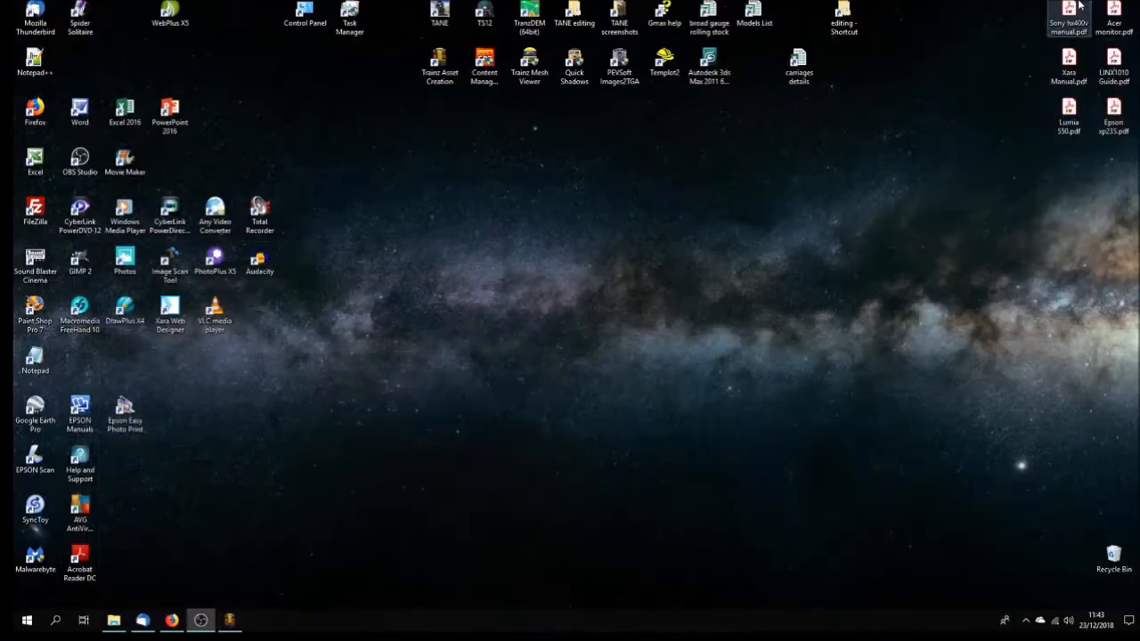
click(114, 620)
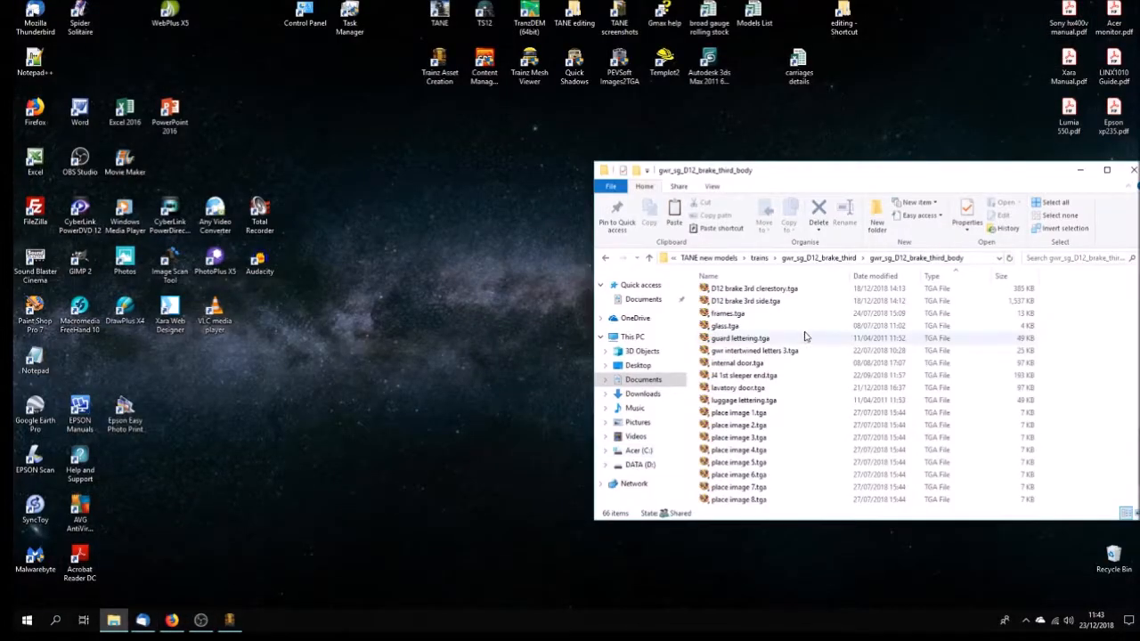
drag(885, 172, 589, 182)
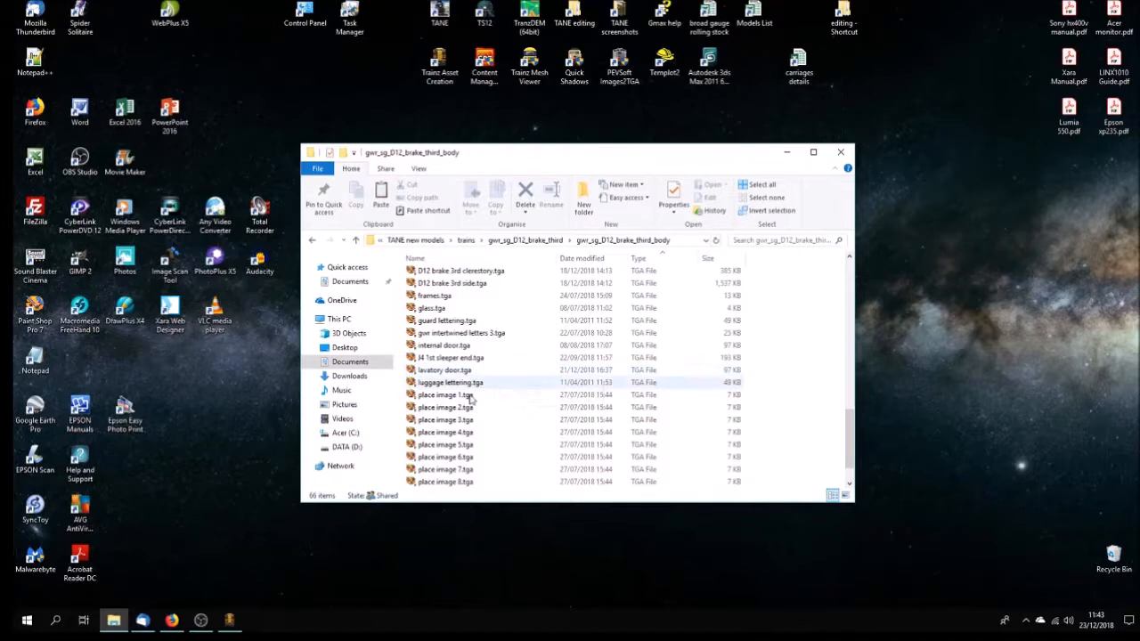
drag(853, 448, 851, 311)
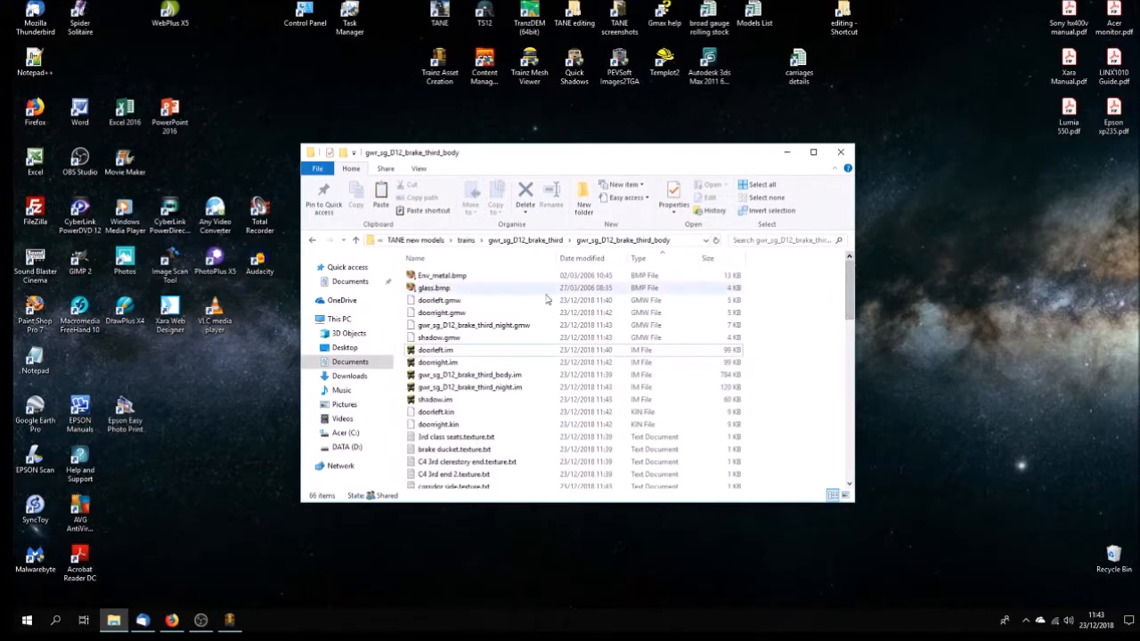
click(458, 304)
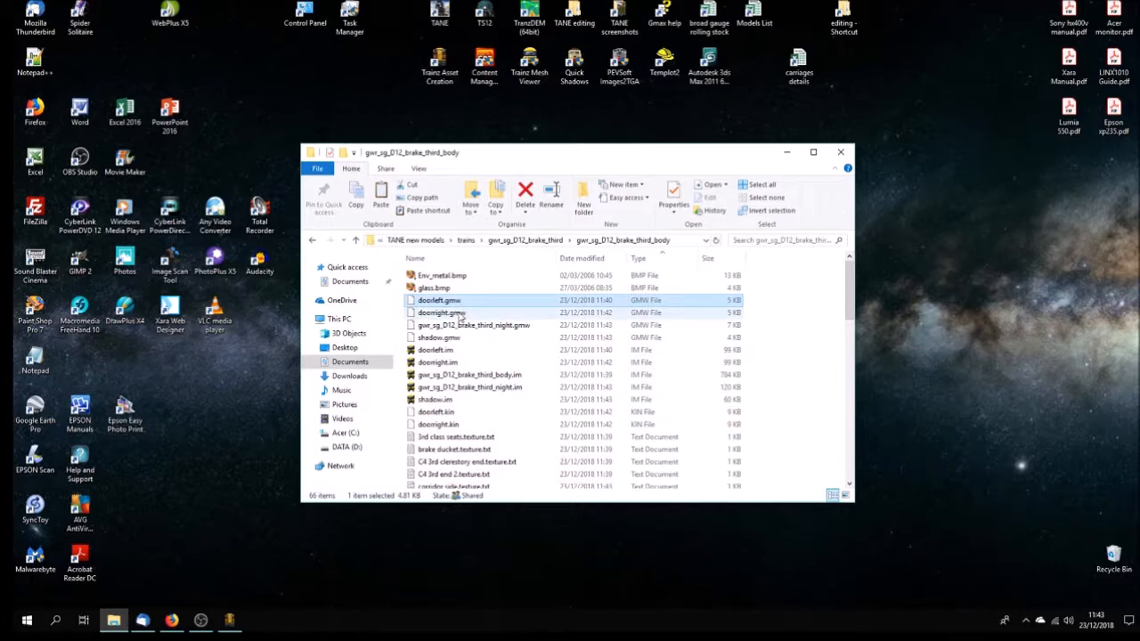
shift+click(469, 326)
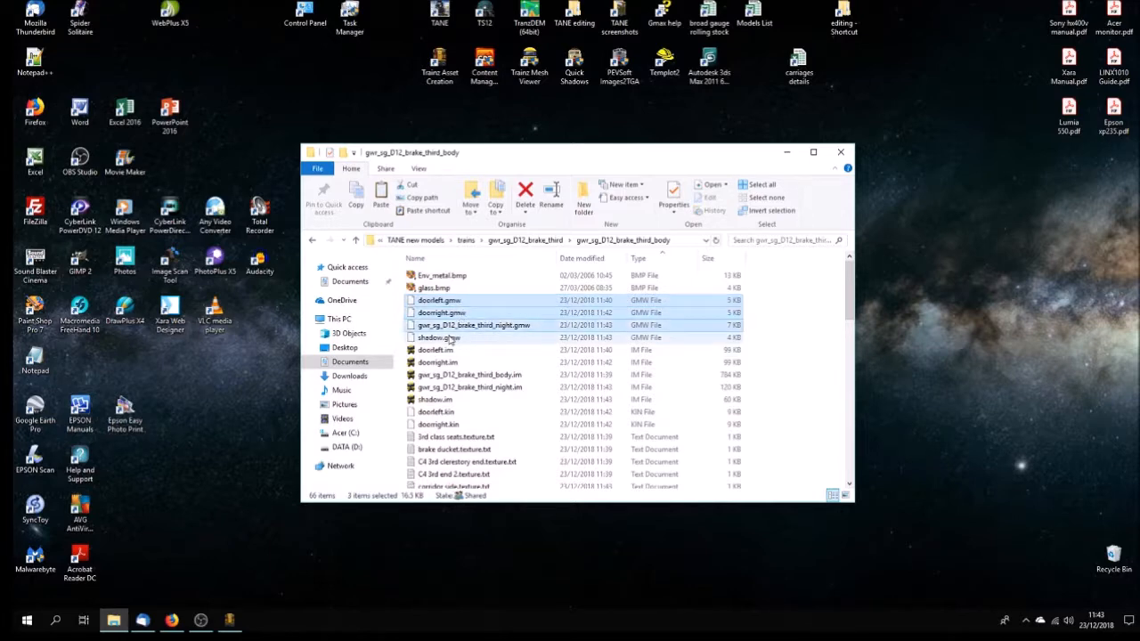
key(Delete)
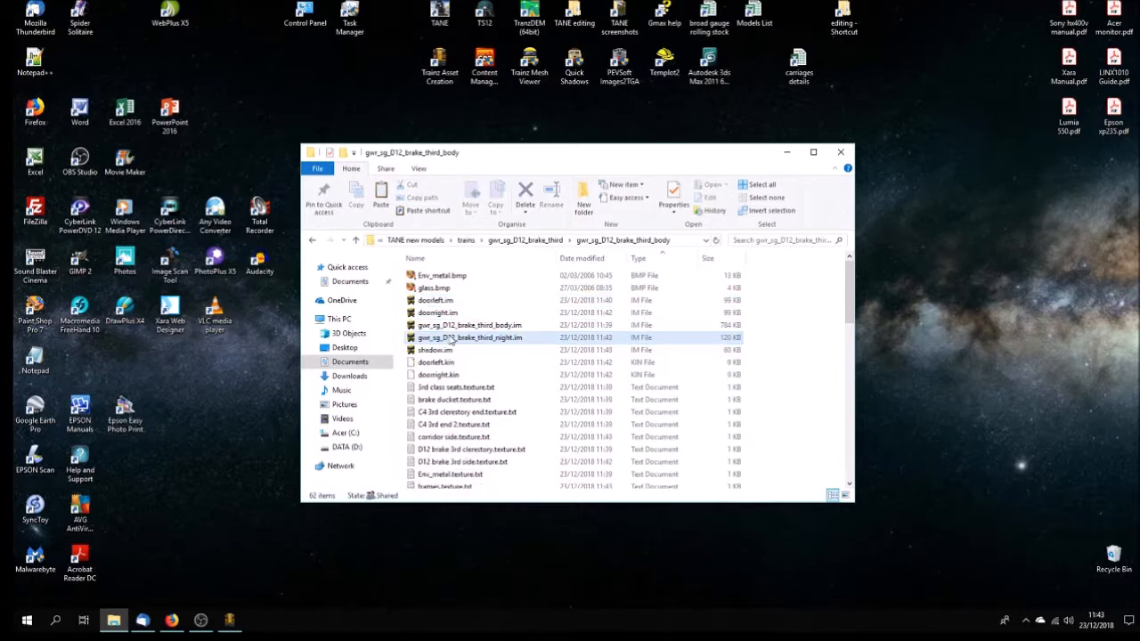
Look through the body folder's mesh, animation, texture.txt and TGA files to check the exported set
scroll(454, 340, down, 2)
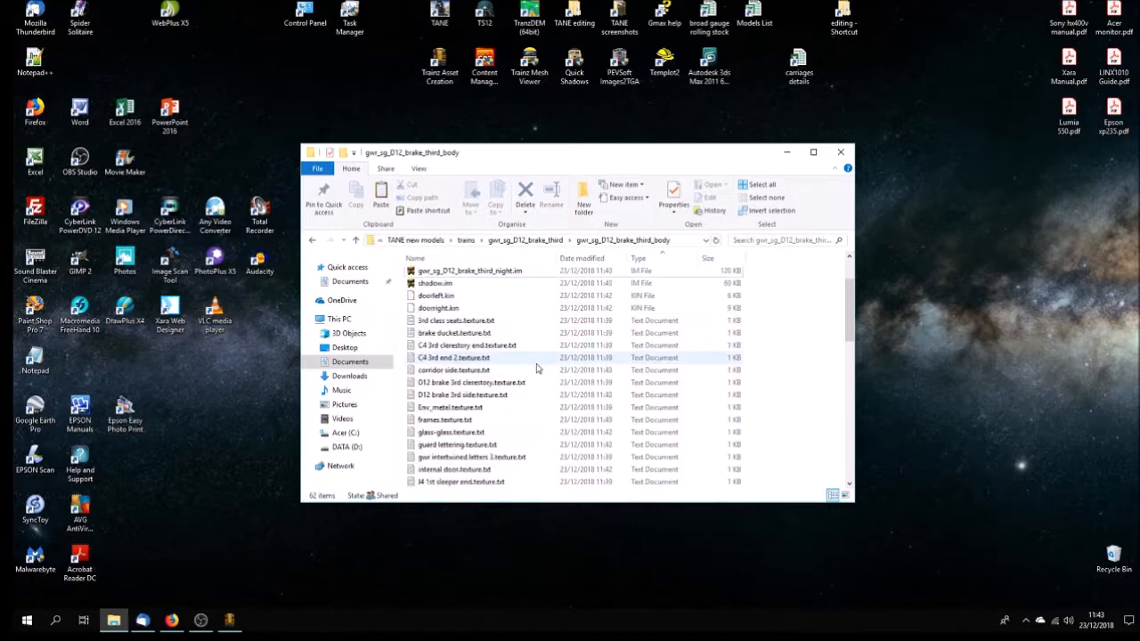
scroll(454, 338, up, 2)
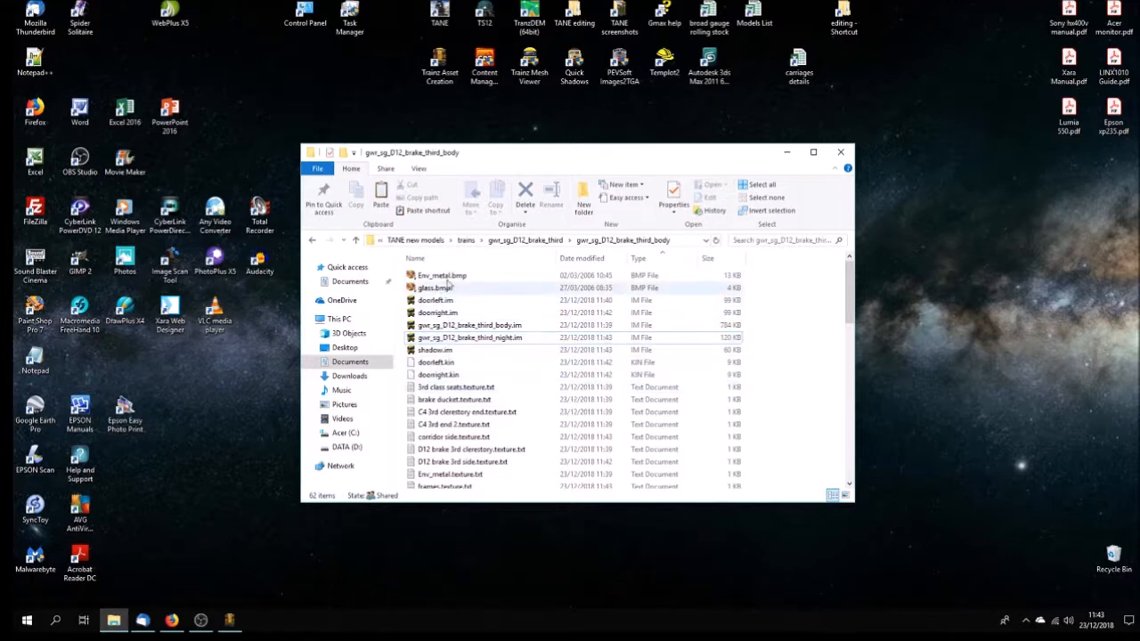
scroll(484, 408, down, 3)
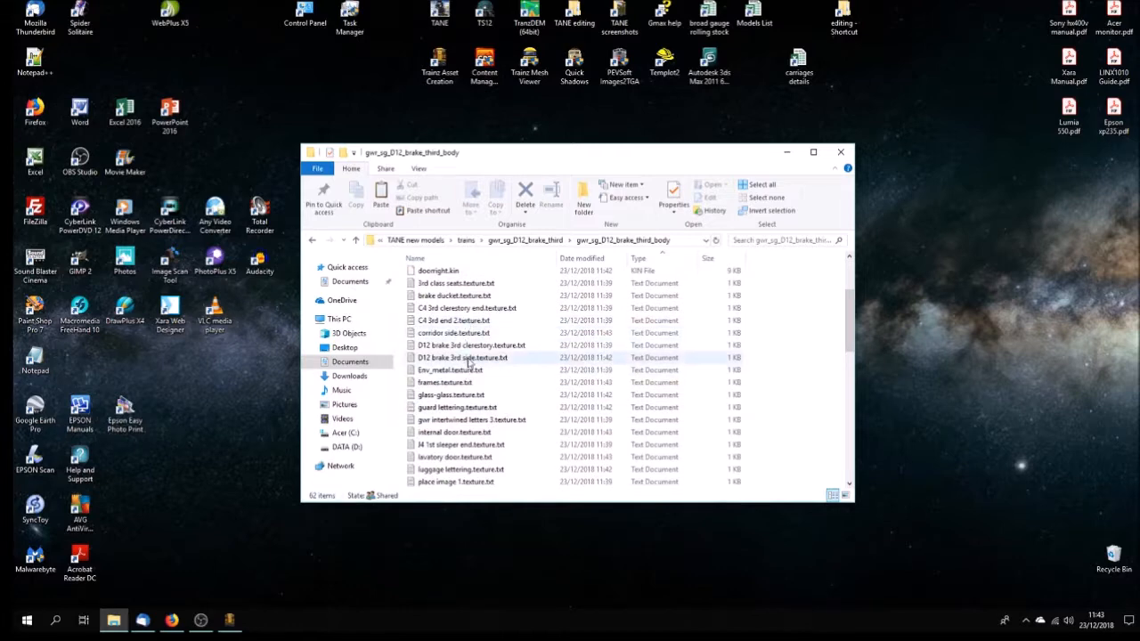
scroll(467, 359, down, 7)
scroll(467, 360, up, 6)
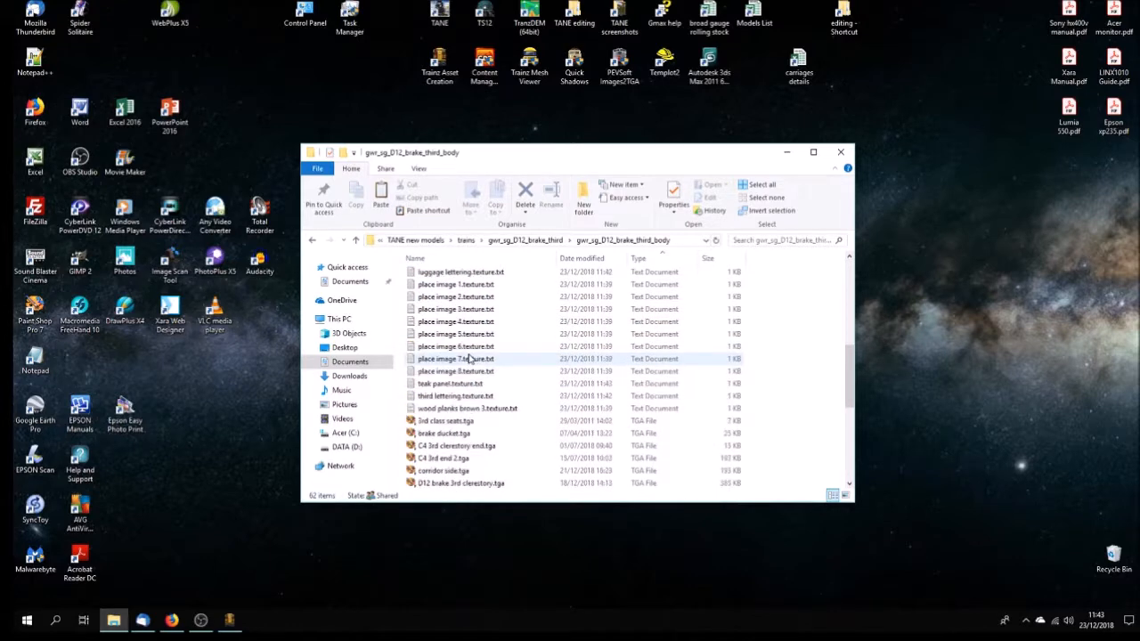
Review the exported files in the gwr_sg_D12_brake_third_body folder, then move its window clear of the desktop shortcuts
scroll(472, 339, down, 6)
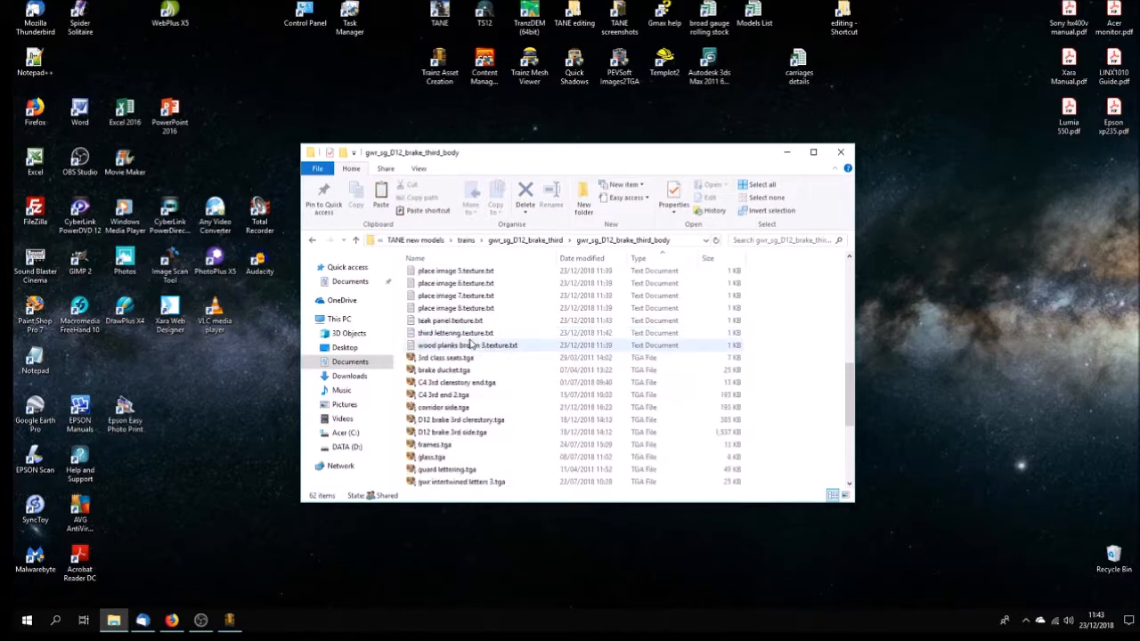
scroll(488, 314, down, 5)
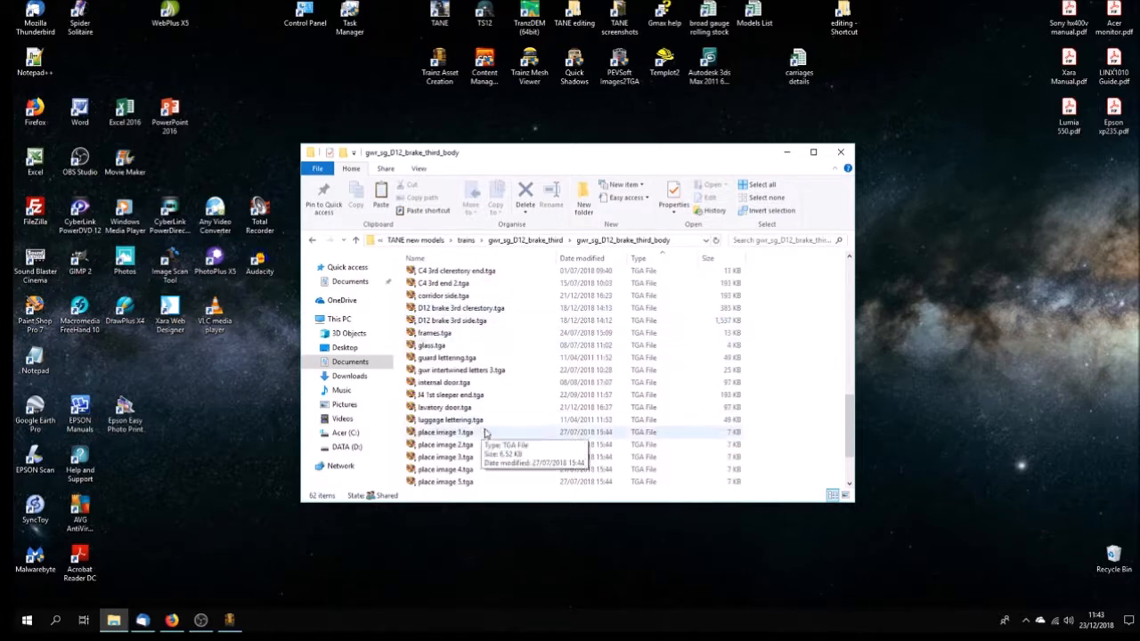
scroll(488, 430, up, 15)
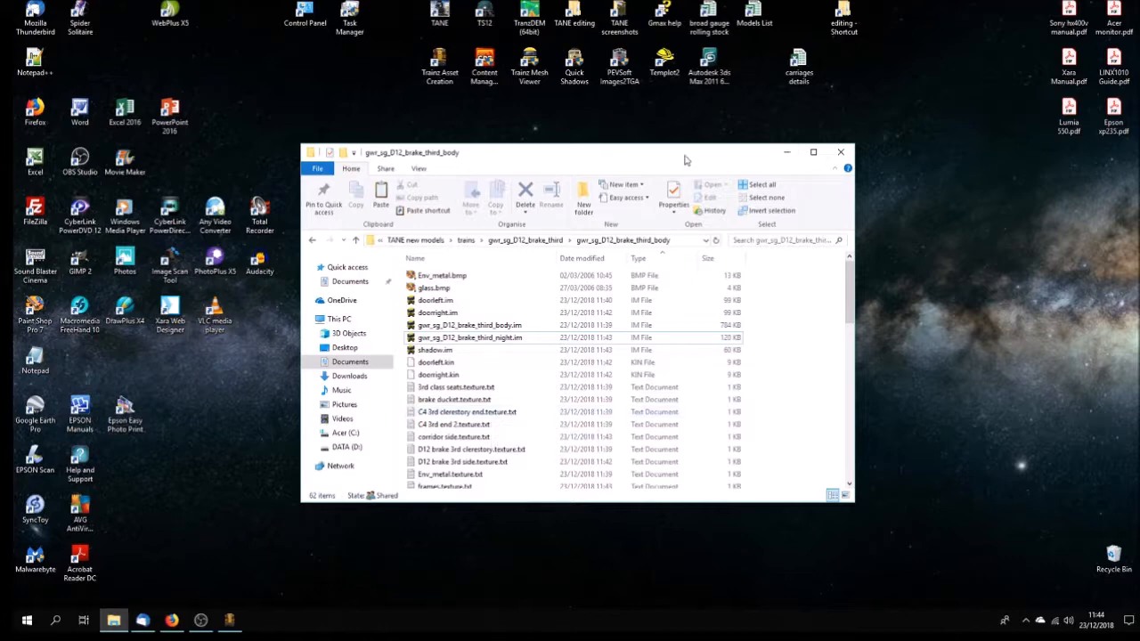
drag(686, 159, 940, 172)
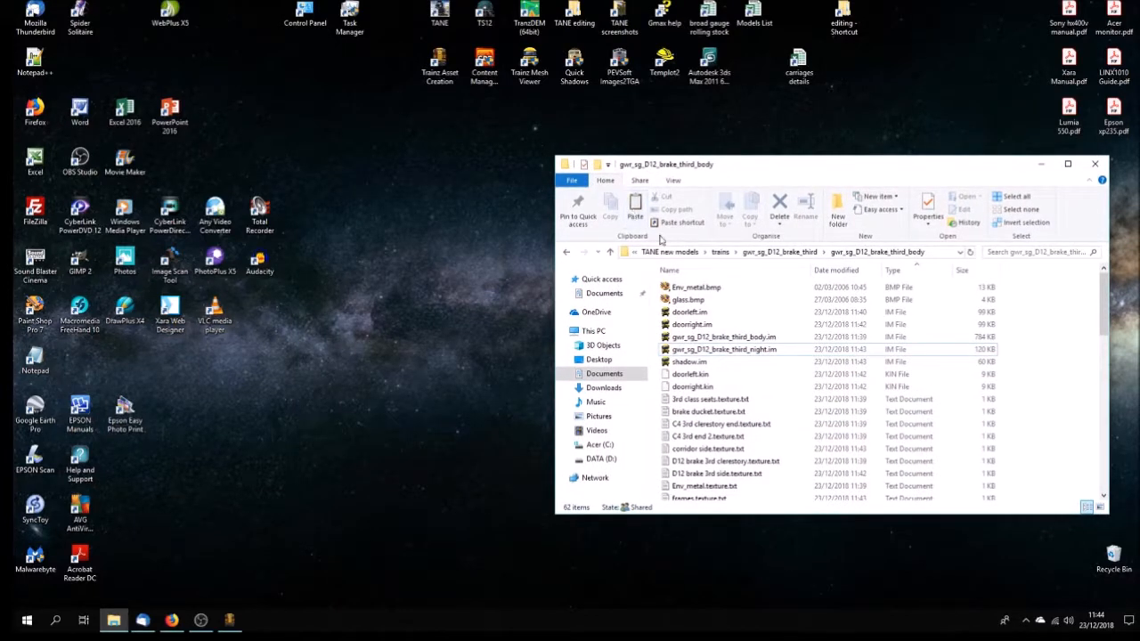
Launch TANE, open its Content Manager and filter the assets to My content installed, going to the GWR SG carriages
double_click(441, 10)
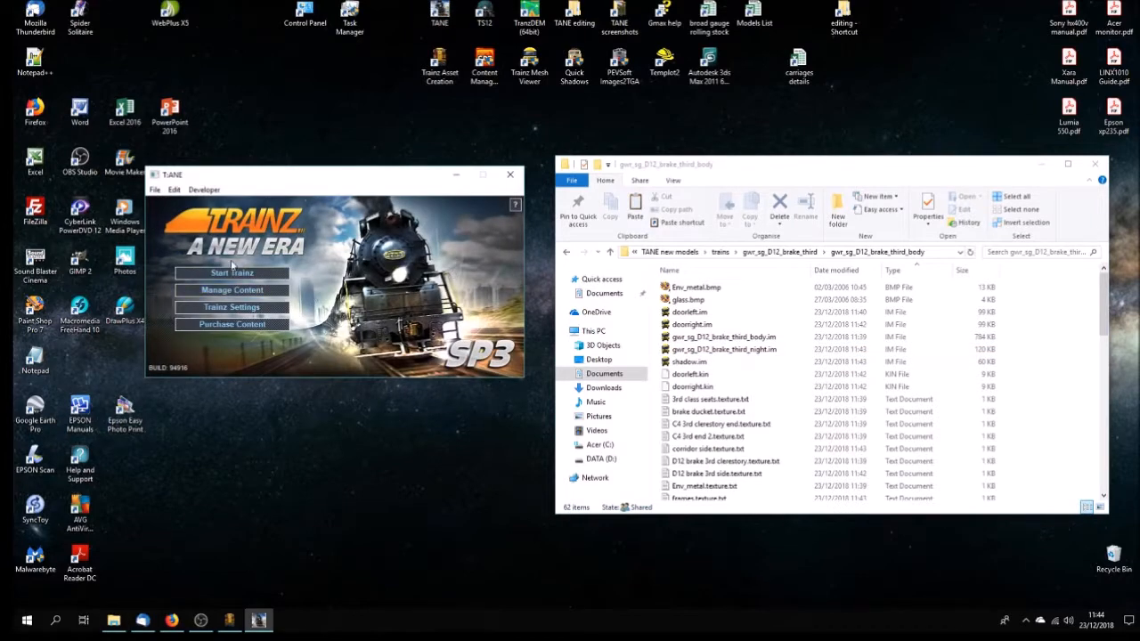
click(235, 292)
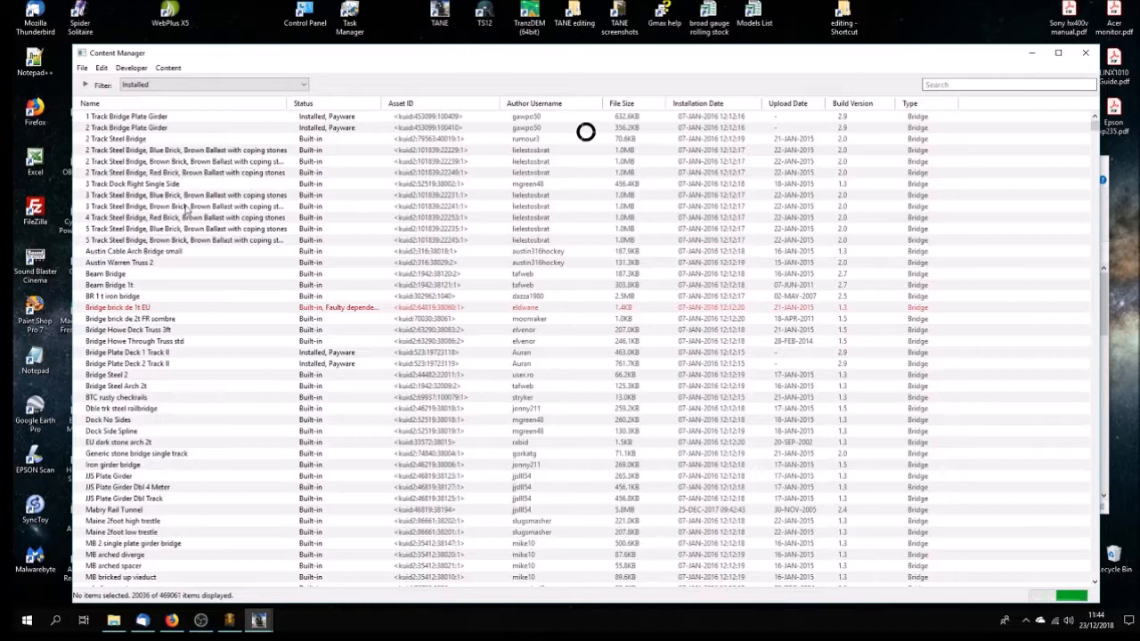
click(303, 87)
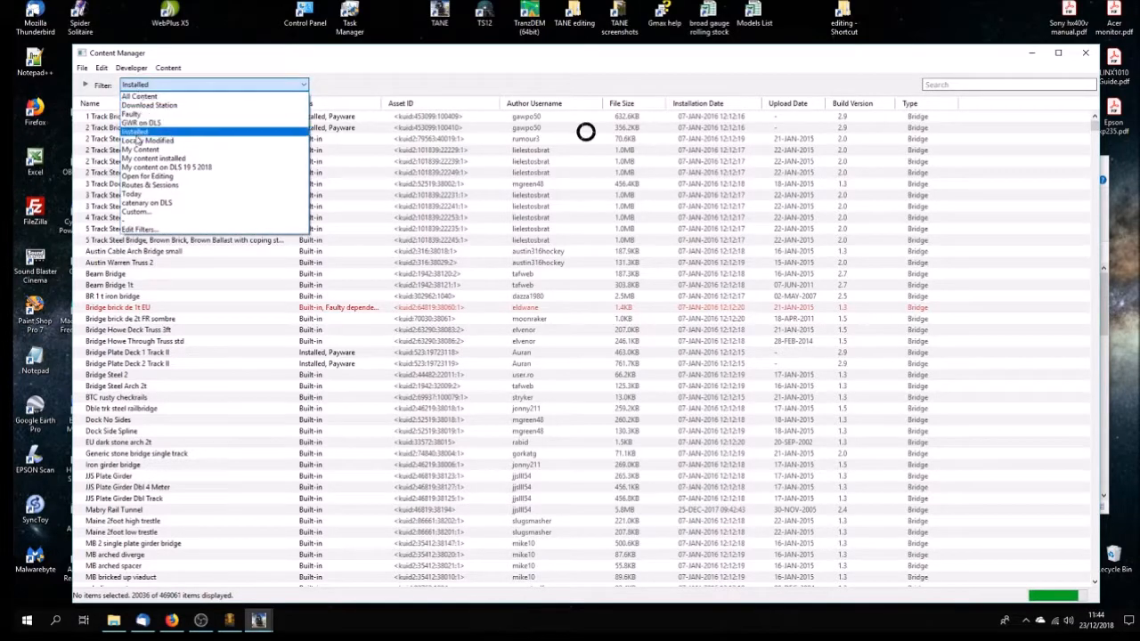
click(165, 159)
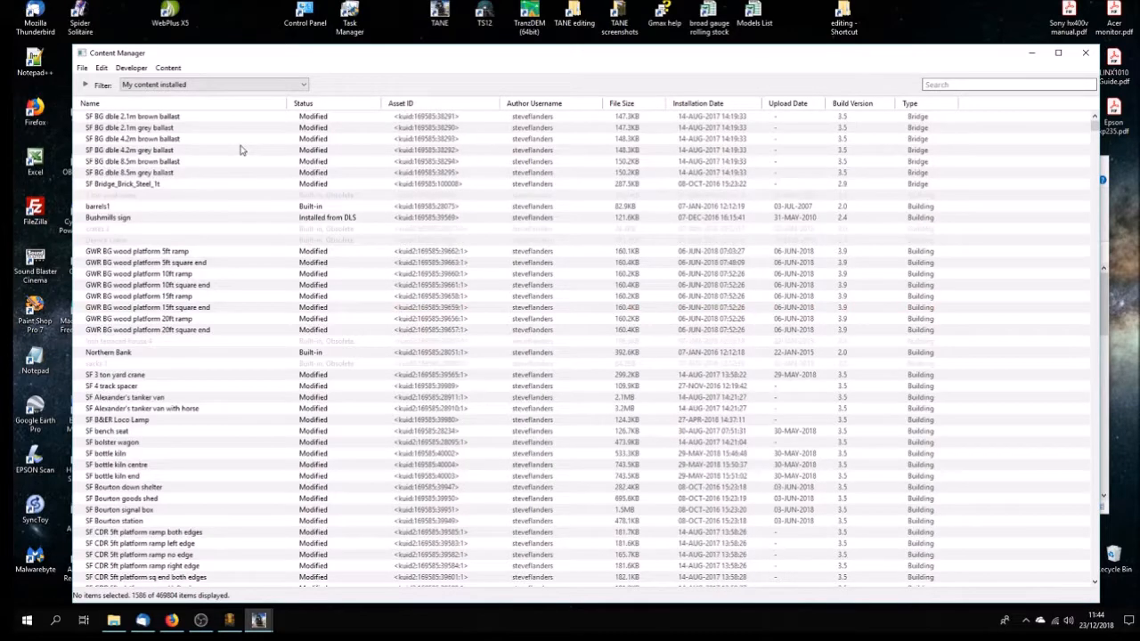
click(305, 86)
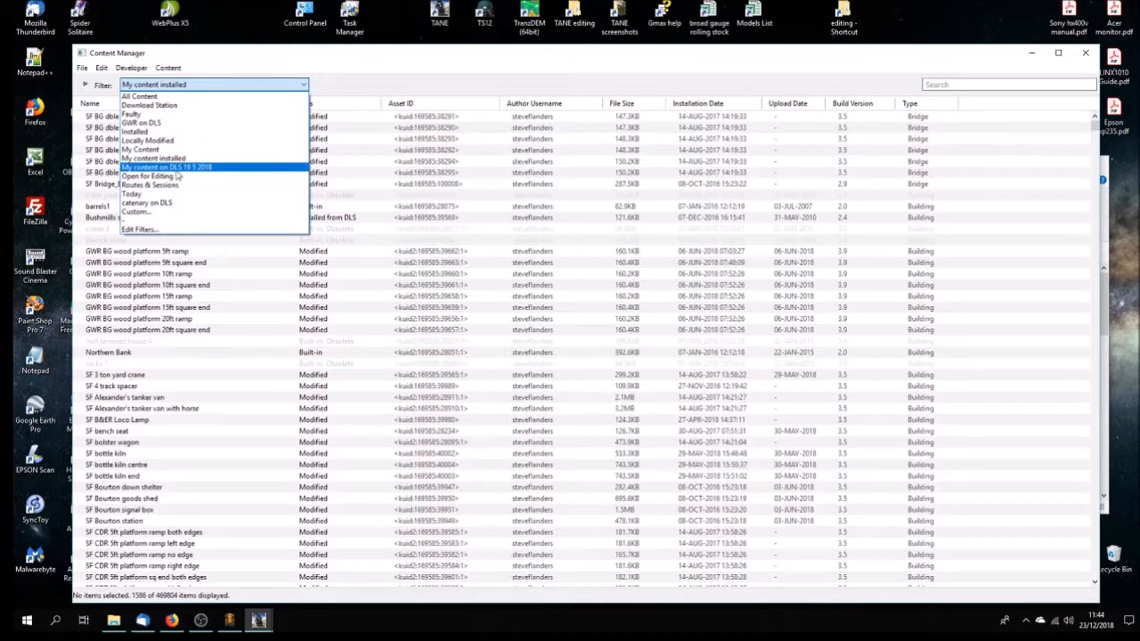
click(318, 65)
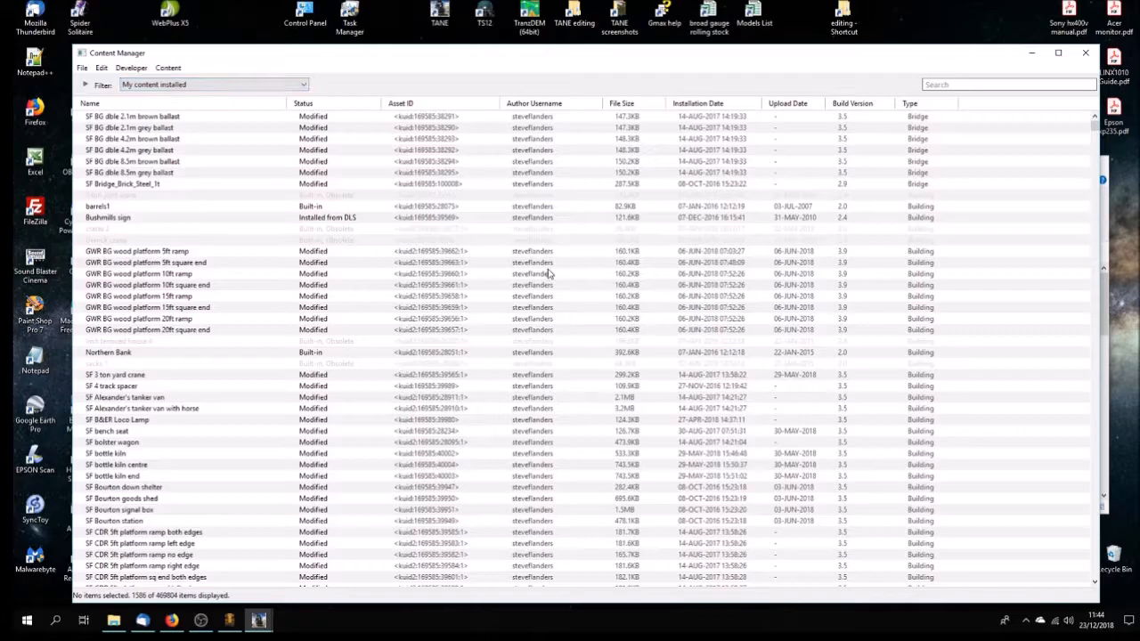
drag(1096, 131, 1080, 407)
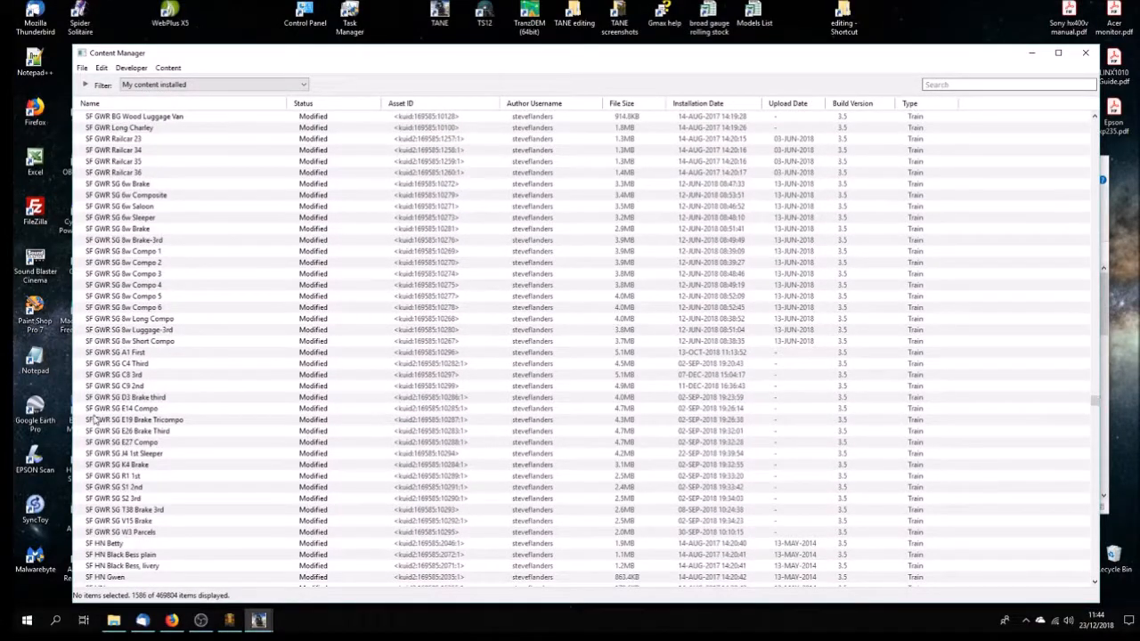
Import the gwr_sg_D12_brake_third content folder from Documents, Trainz projects, TANE new models, trains, and dismiss the task report
click(83, 69)
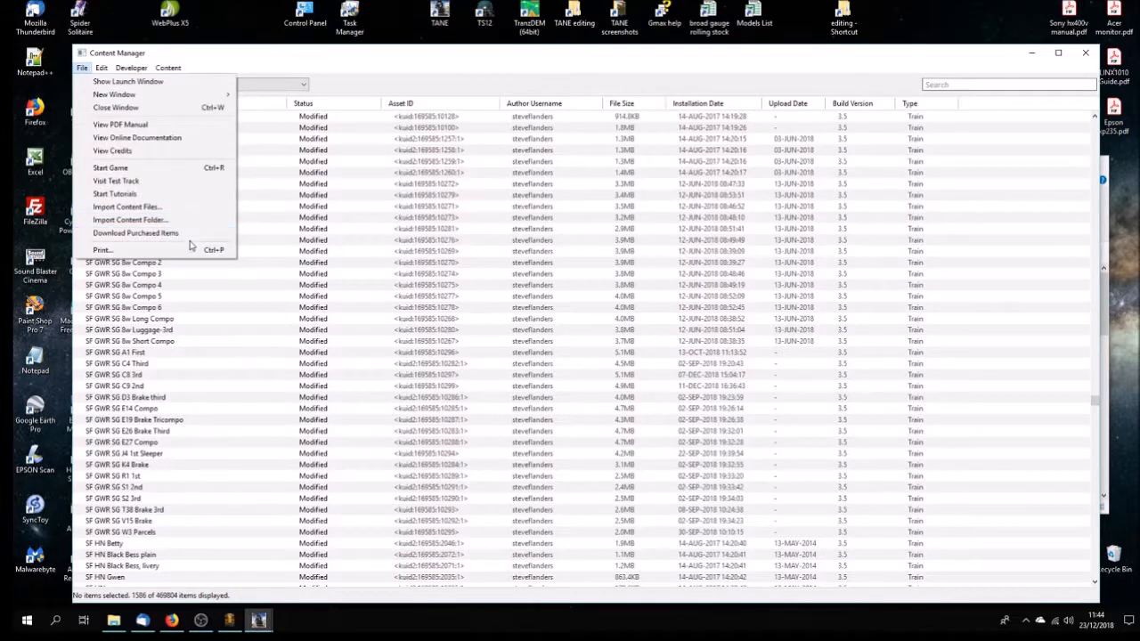
click(170, 219)
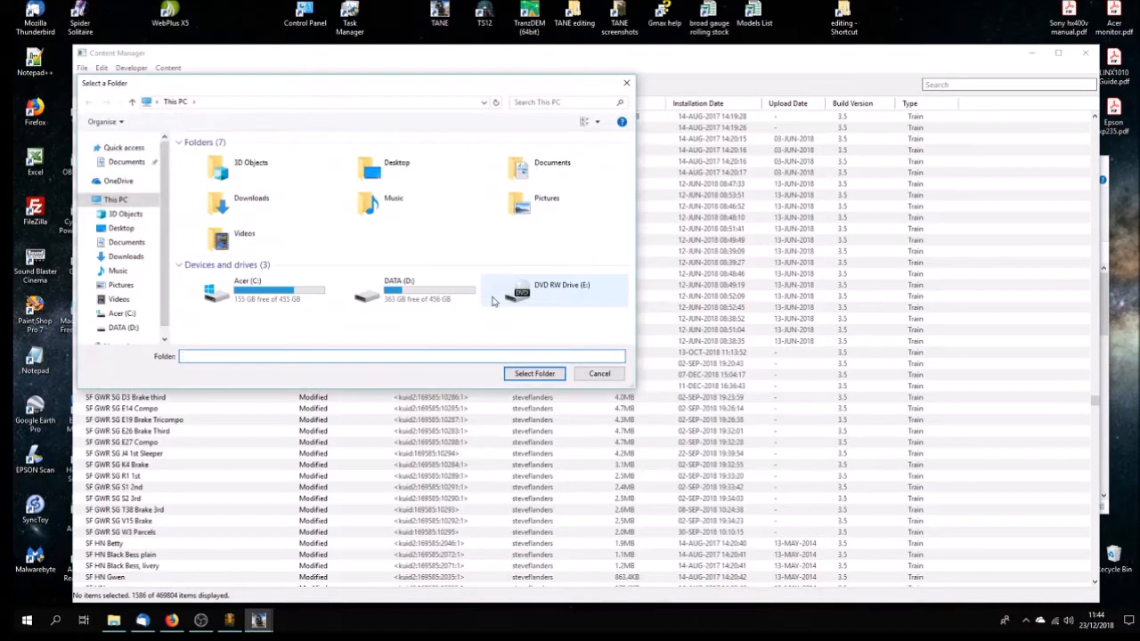
double_click(529, 171)
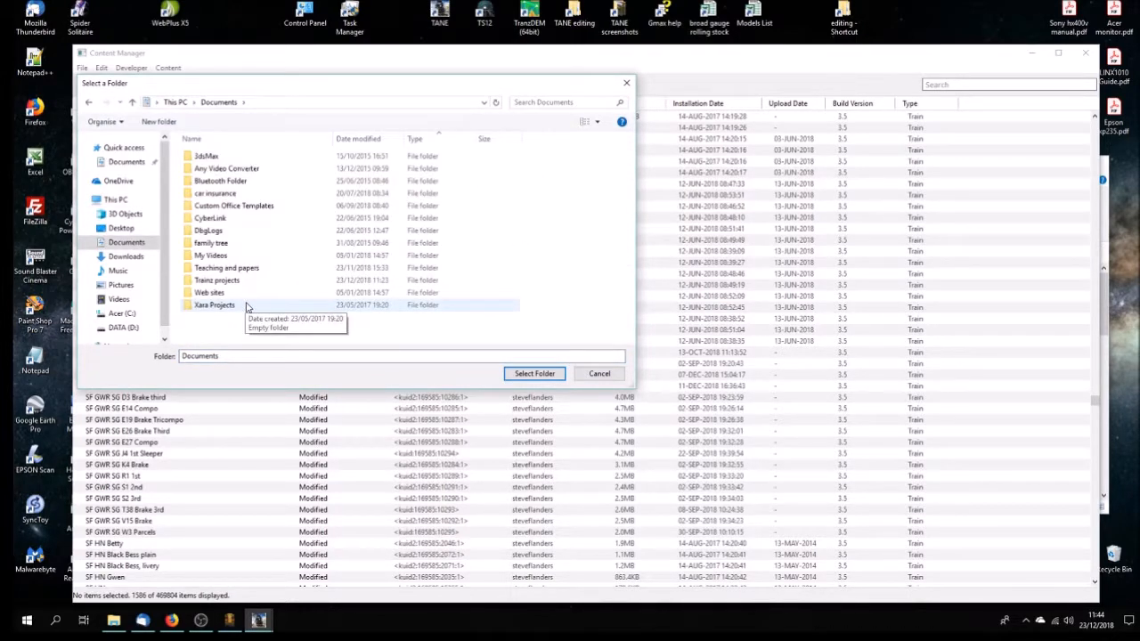
double_click(229, 280)
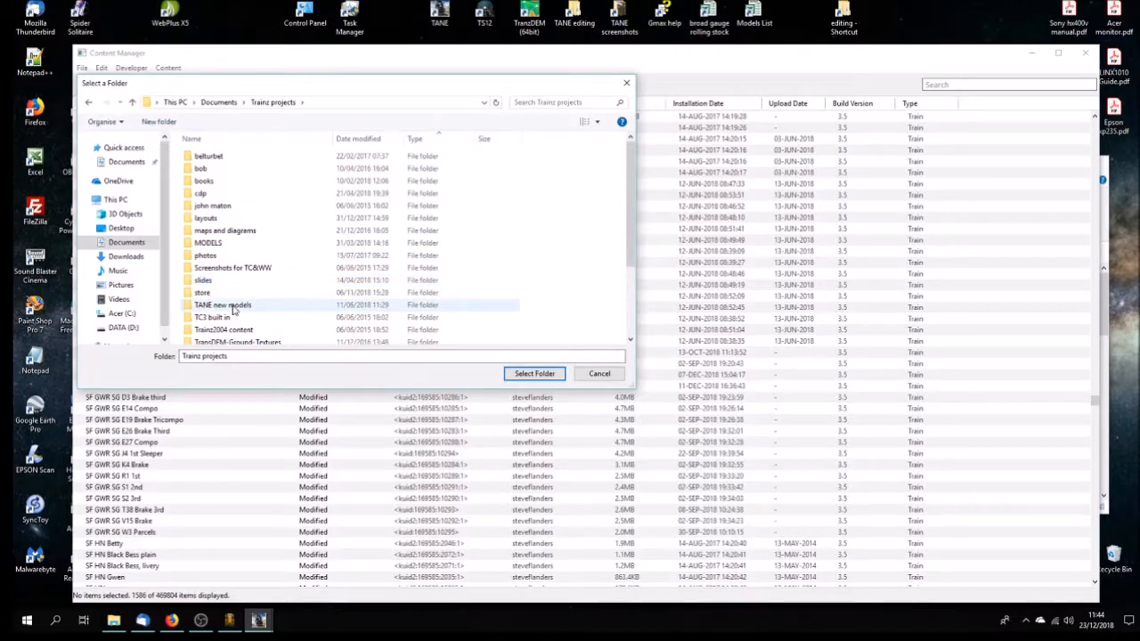
double_click(228, 306)
double_click(203, 230)
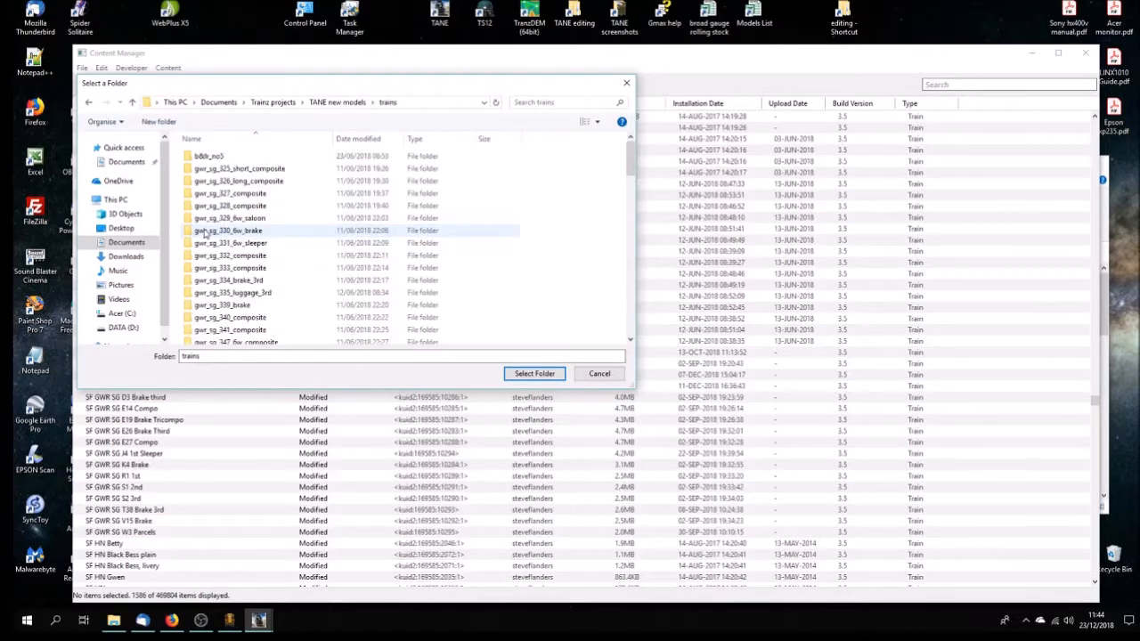
scroll(277, 298, down, 3)
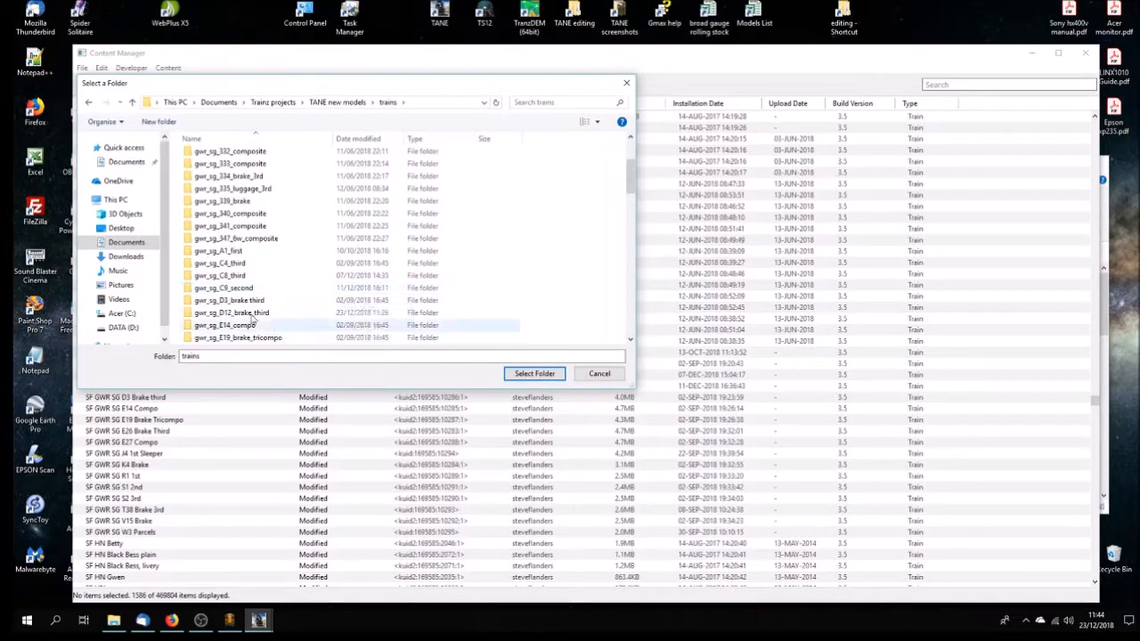
click(254, 313)
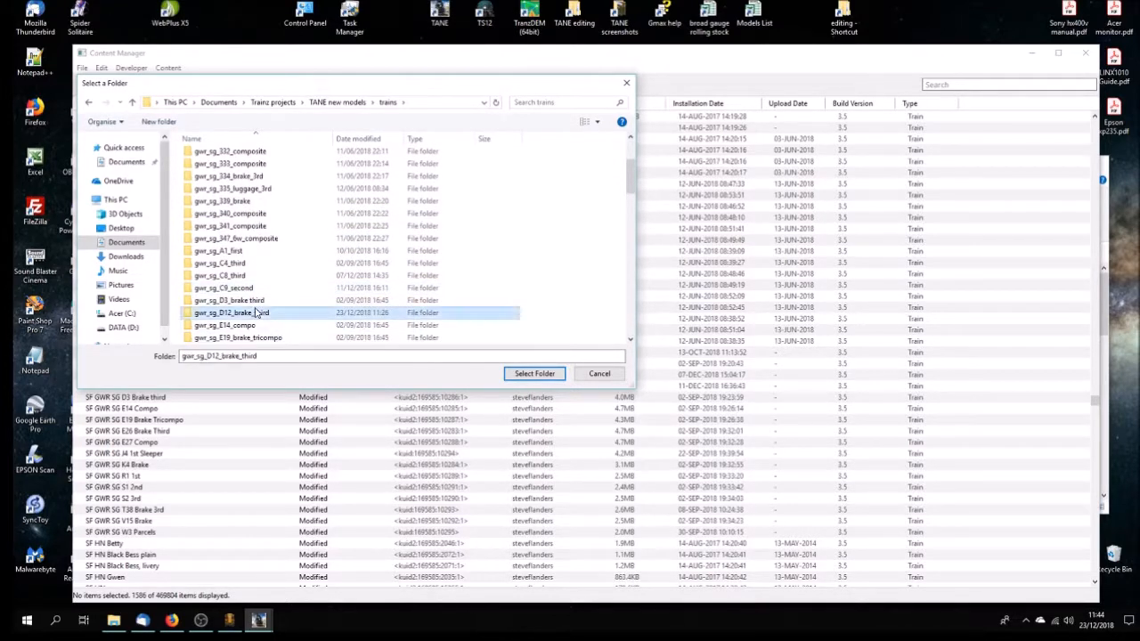
click(539, 374)
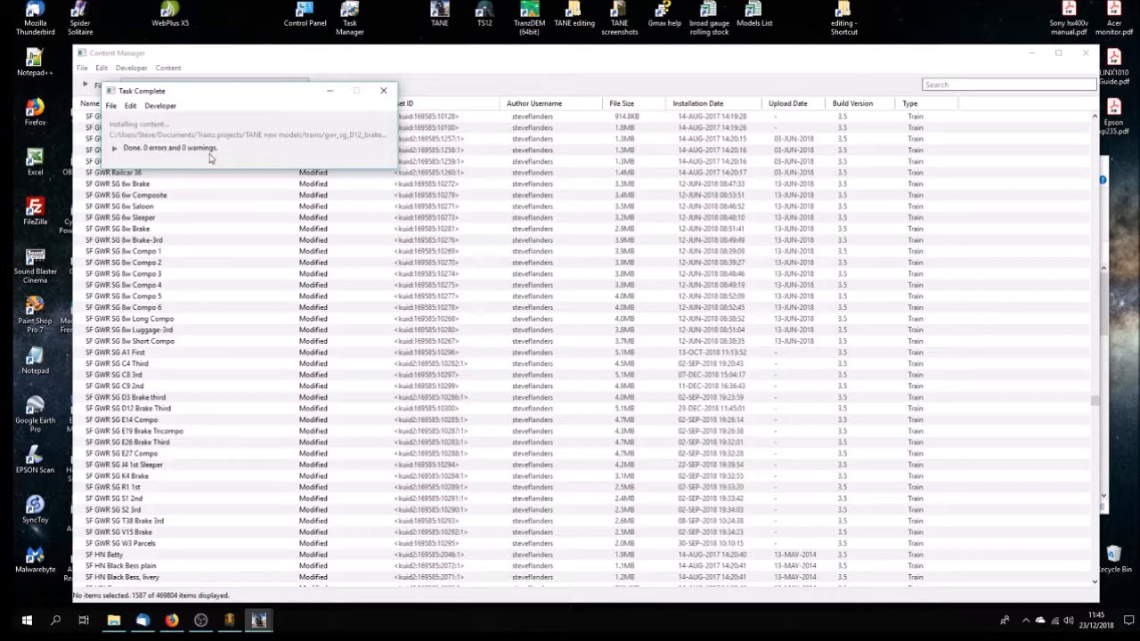
click(384, 91)
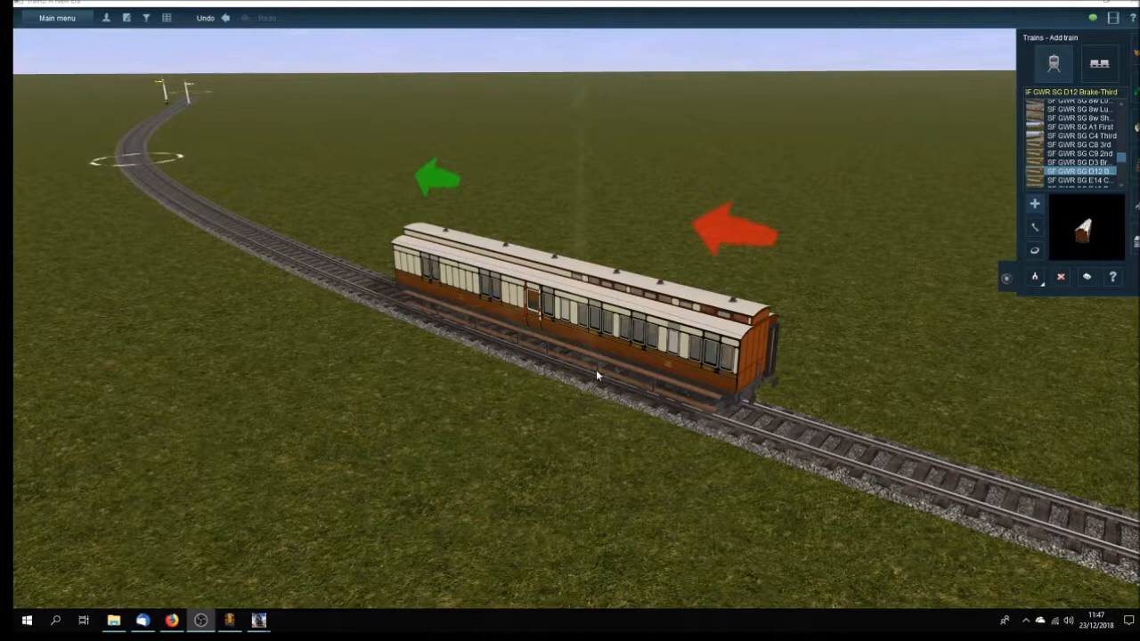
Examine the D12 Brake-Third carriage on the track from both sides and both ends, including close views of its bodywork
right_drag(599, 356, 569, 326)
scroll(568, 326, up, 3)
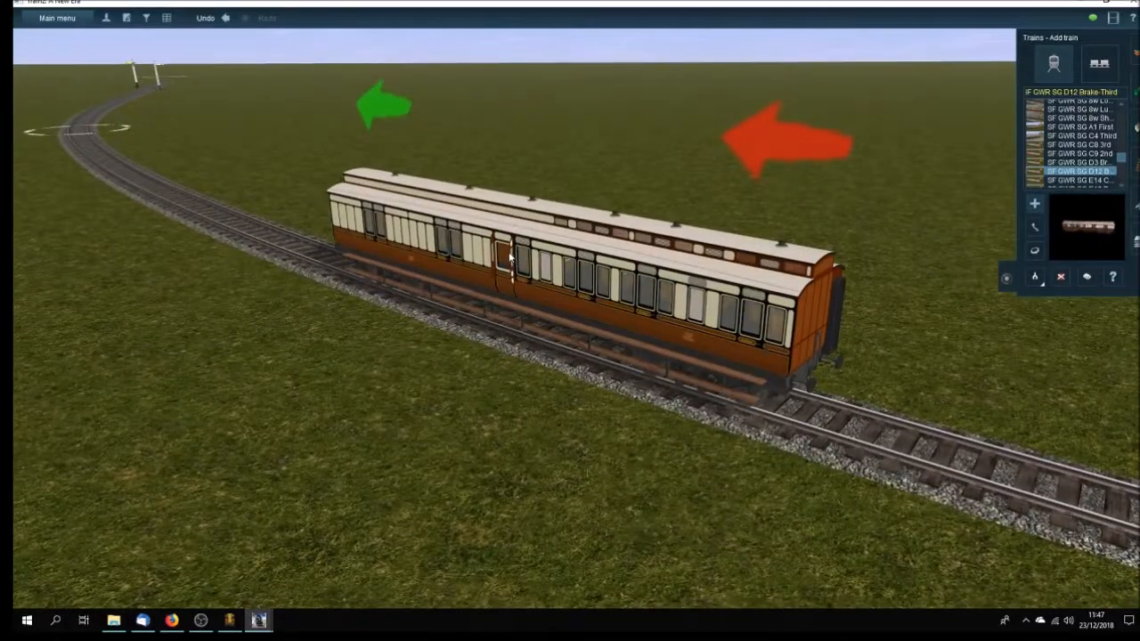
right_drag(510, 254, 584, 295)
key(Left)
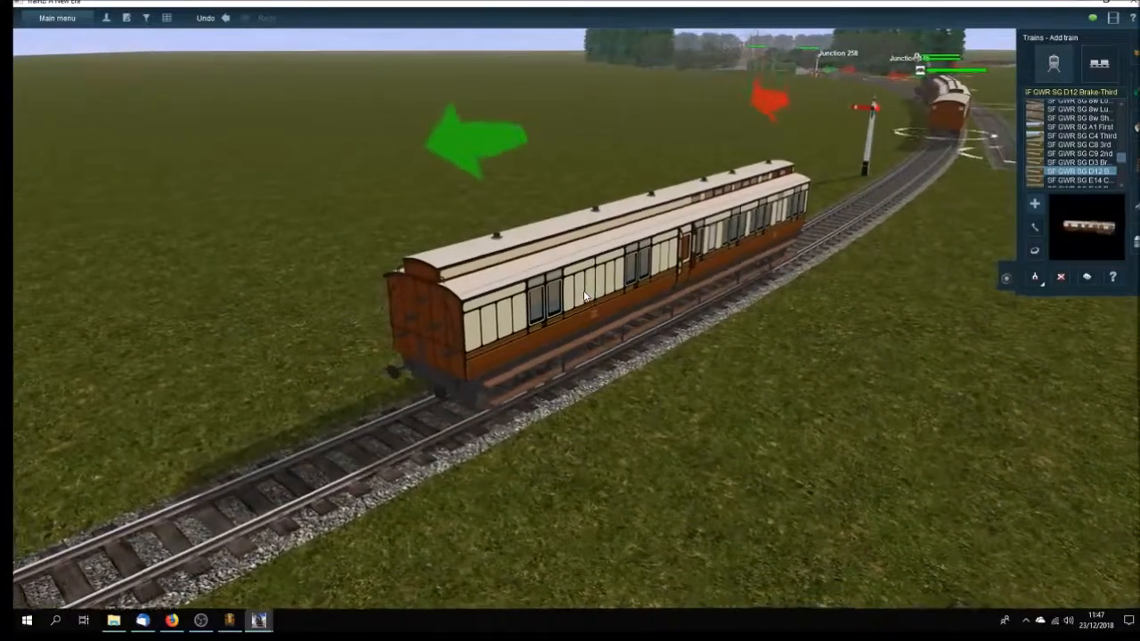
key(Left)
key(Right)
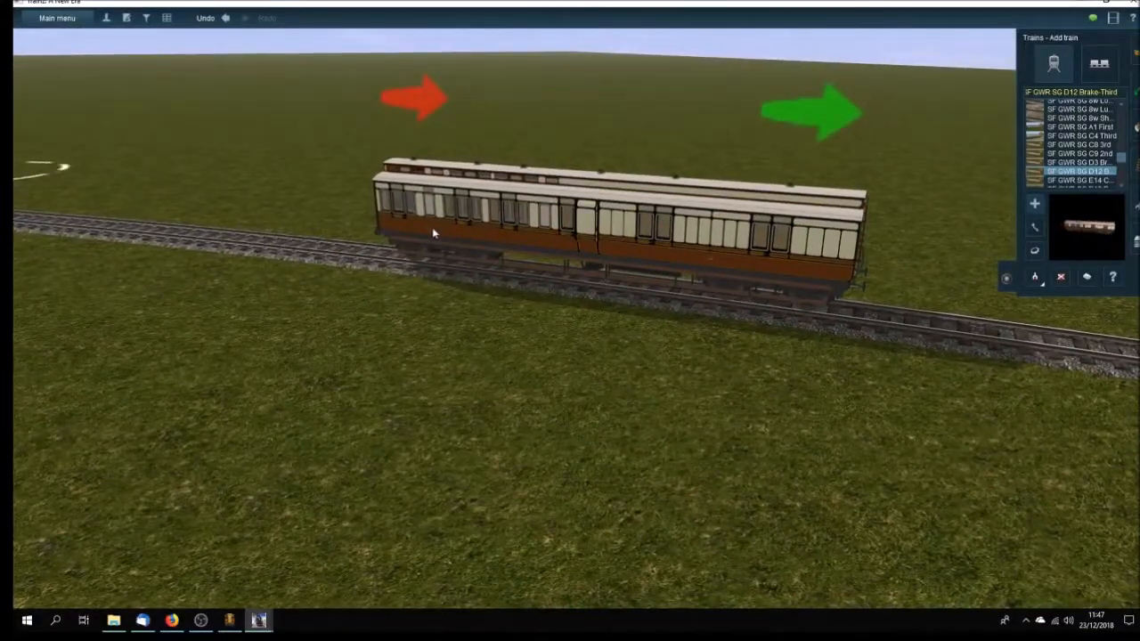
scroll(727, 269, up, 3)
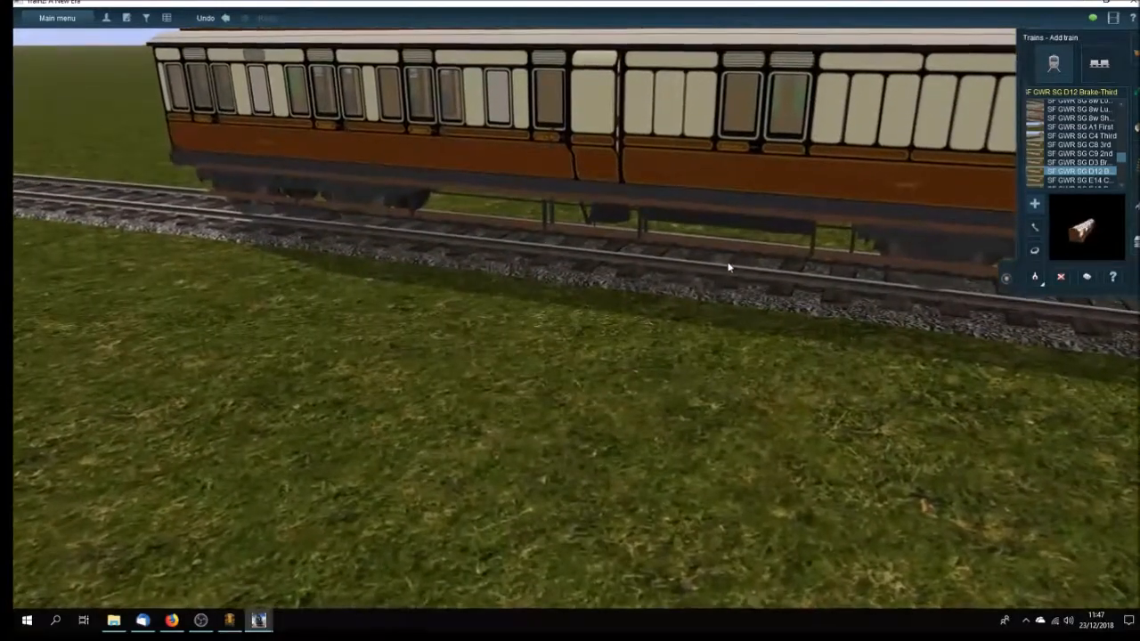
scroll(499, 230, down, 3)
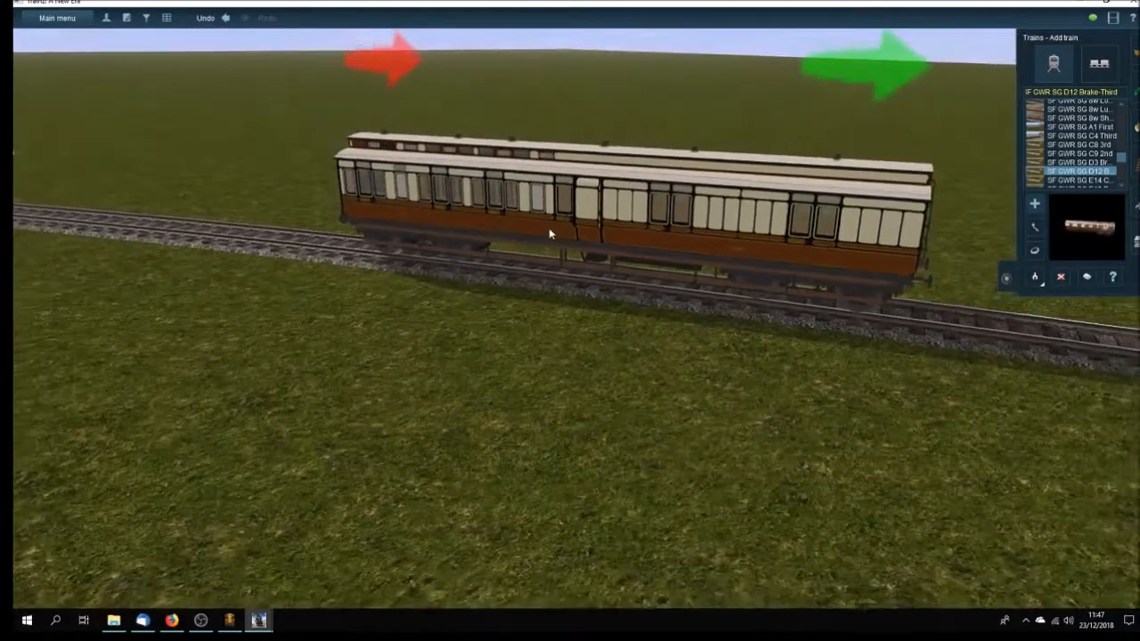
scroll(599, 241, up, 3)
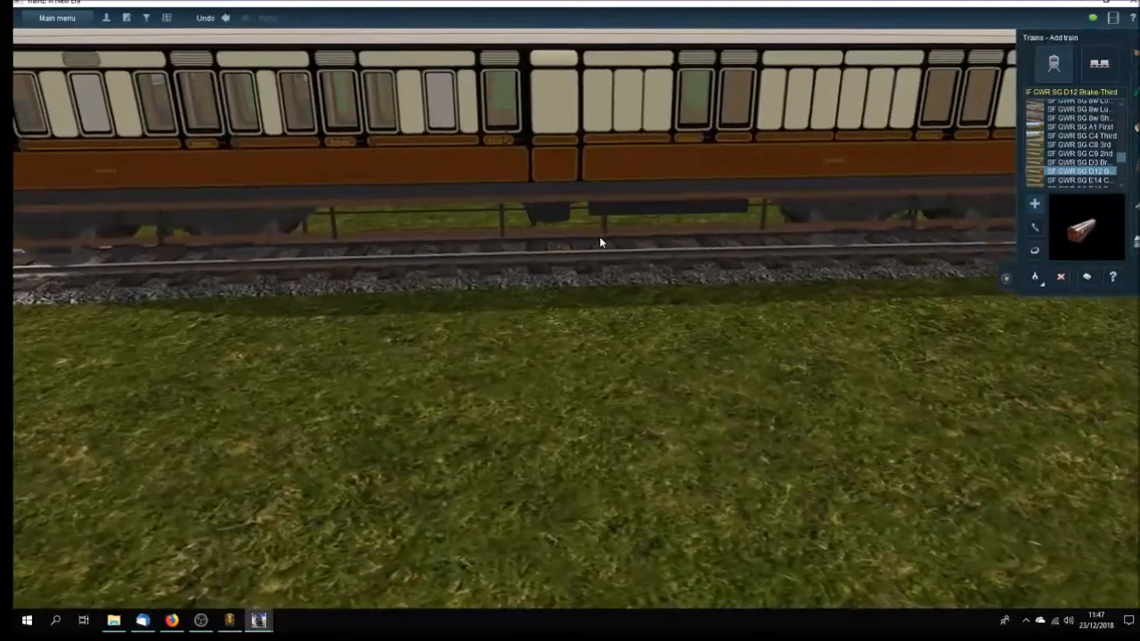
scroll(600, 241, down, 4)
key(Left)
key(Left)
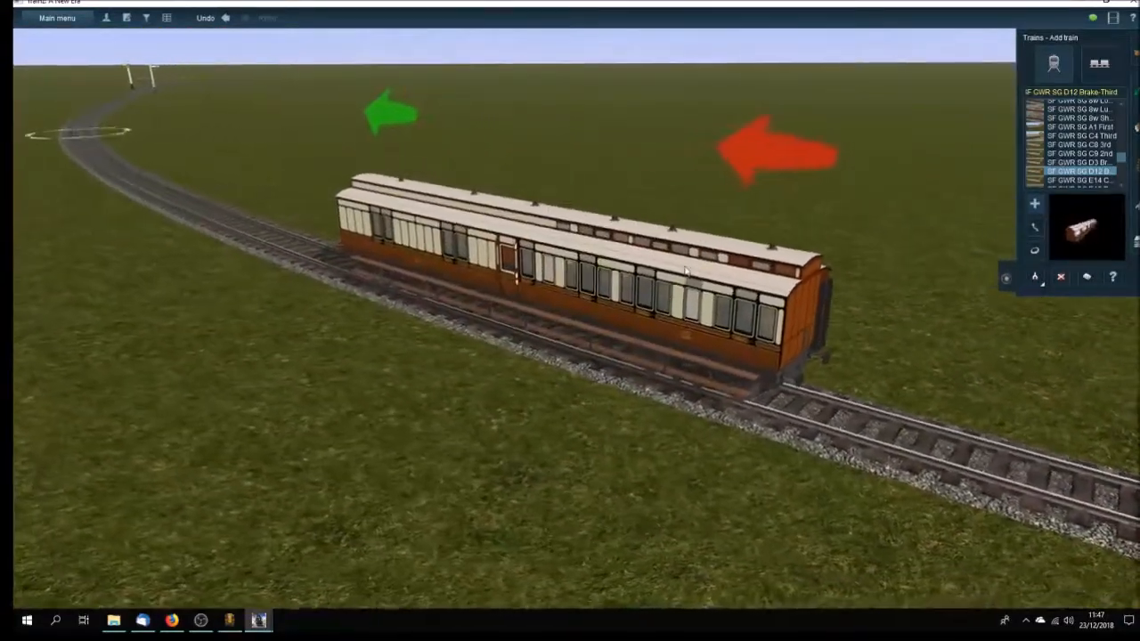
Open the D12 Brake-Third carriage's properties and set the initial load of its 1890 UK passenger set to 24
click(1112, 279)
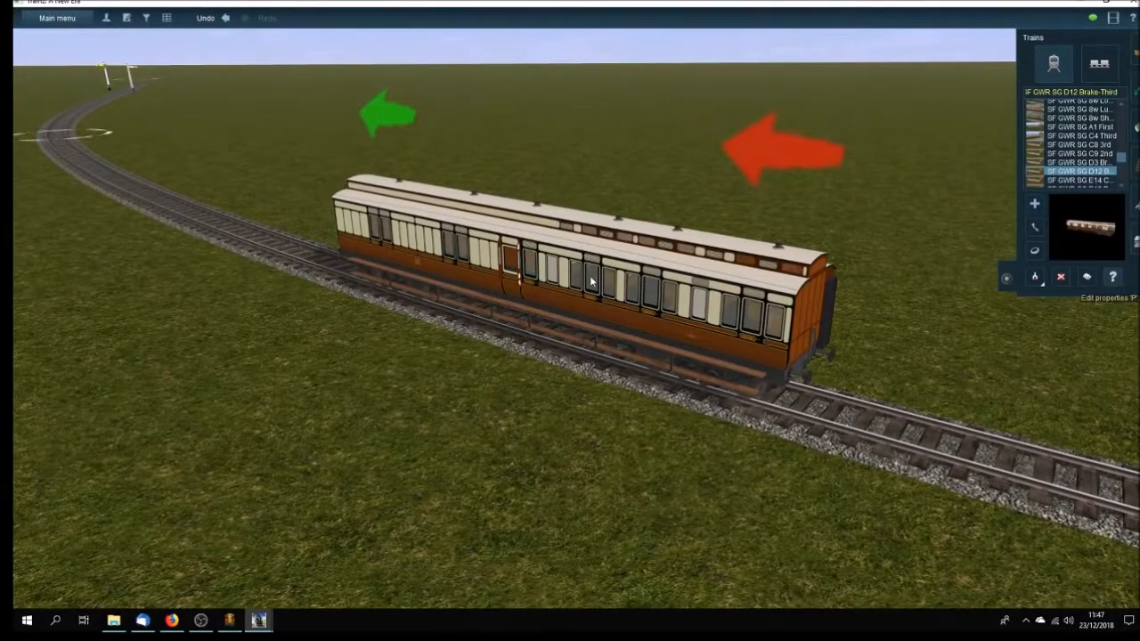
click(592, 282)
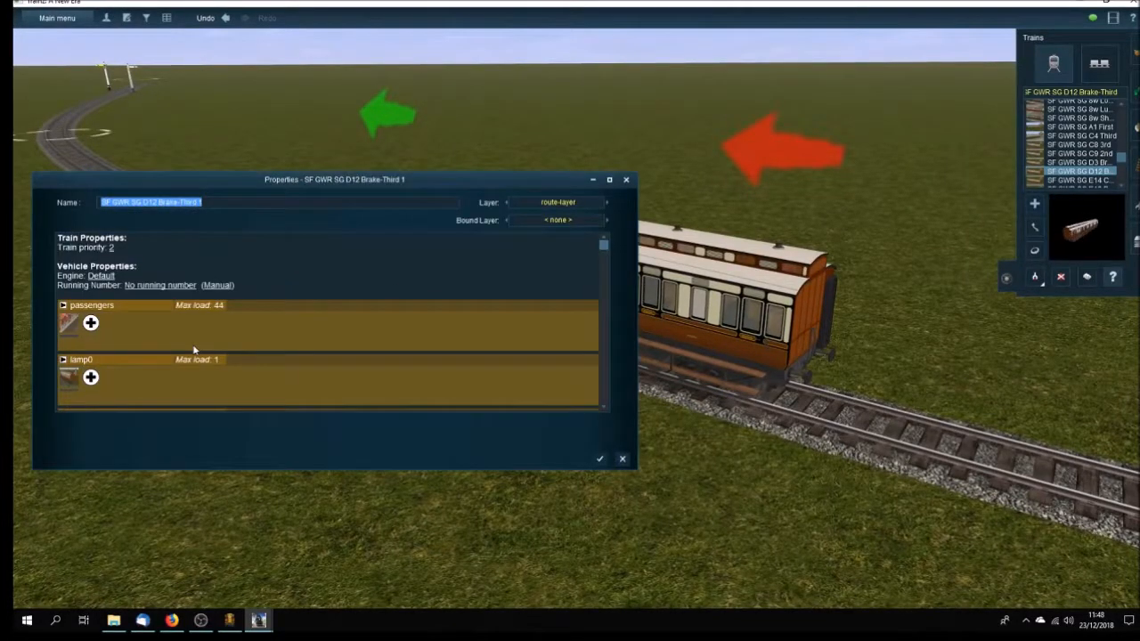
click(70, 323)
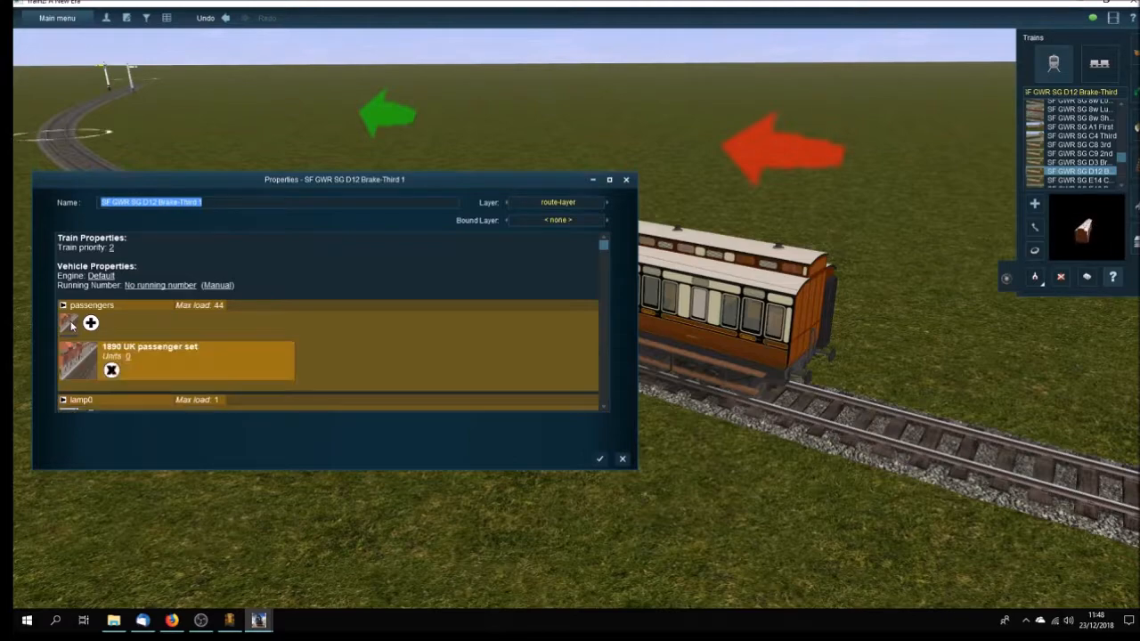
click(127, 358)
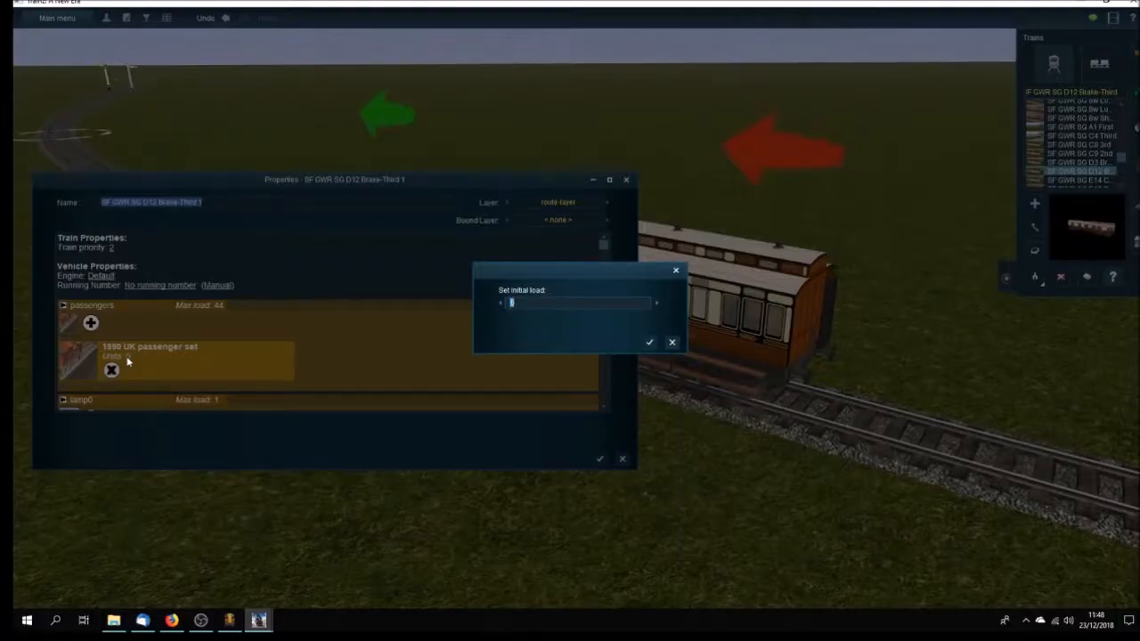
click(650, 344)
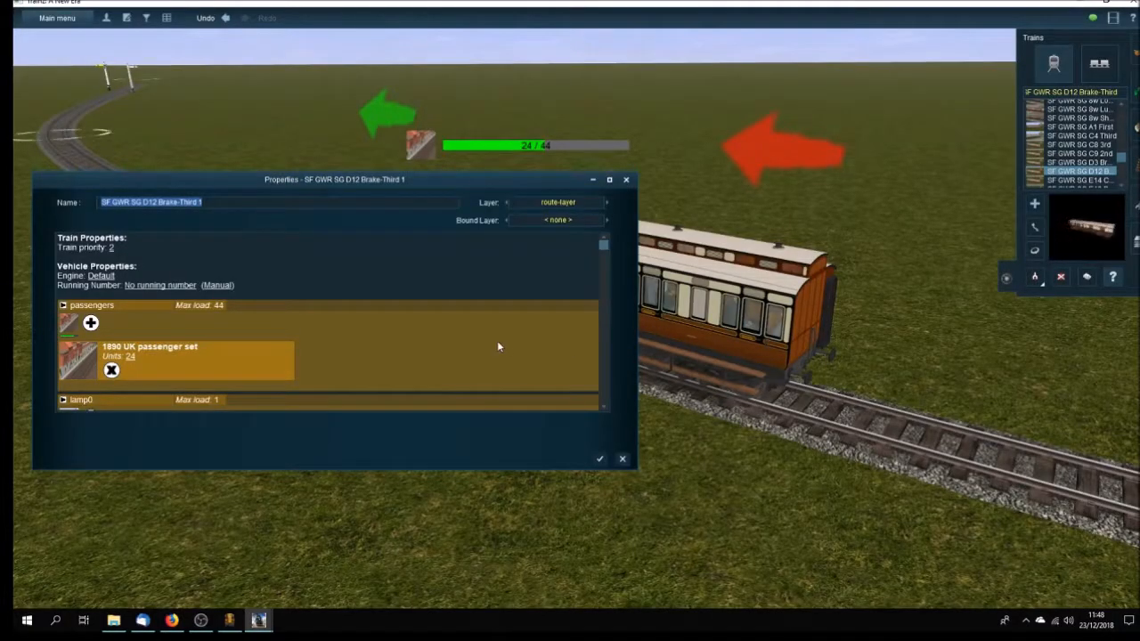
Set the initial load of the SF GWR lamp in the carriage's lamp0 queue to 1
click(603, 409)
click(603, 411)
click(73, 336)
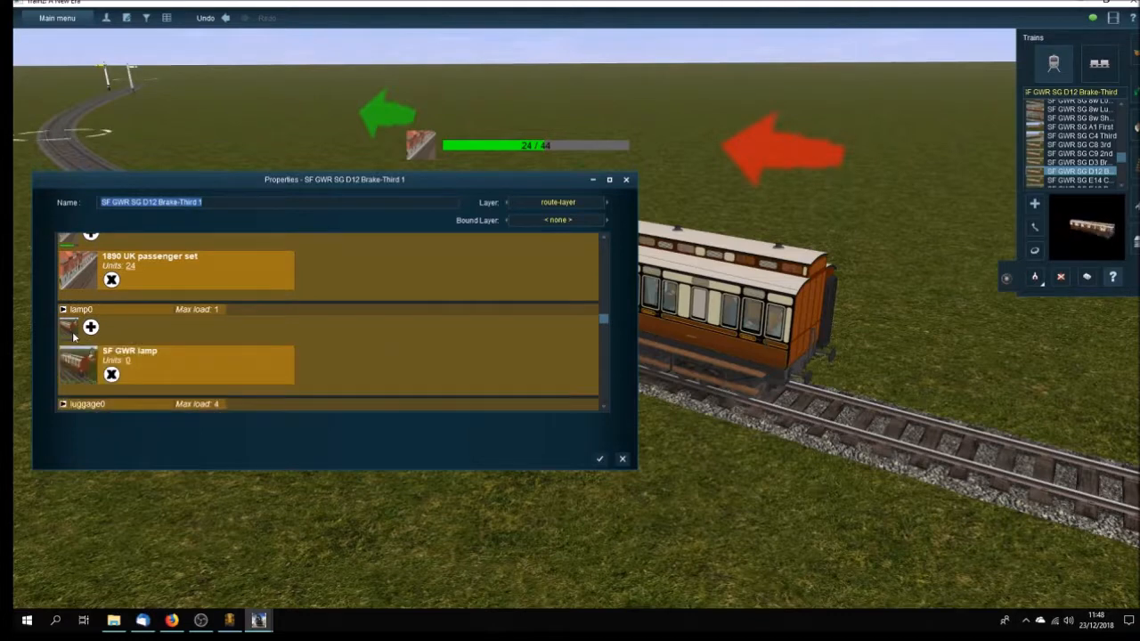
click(128, 360)
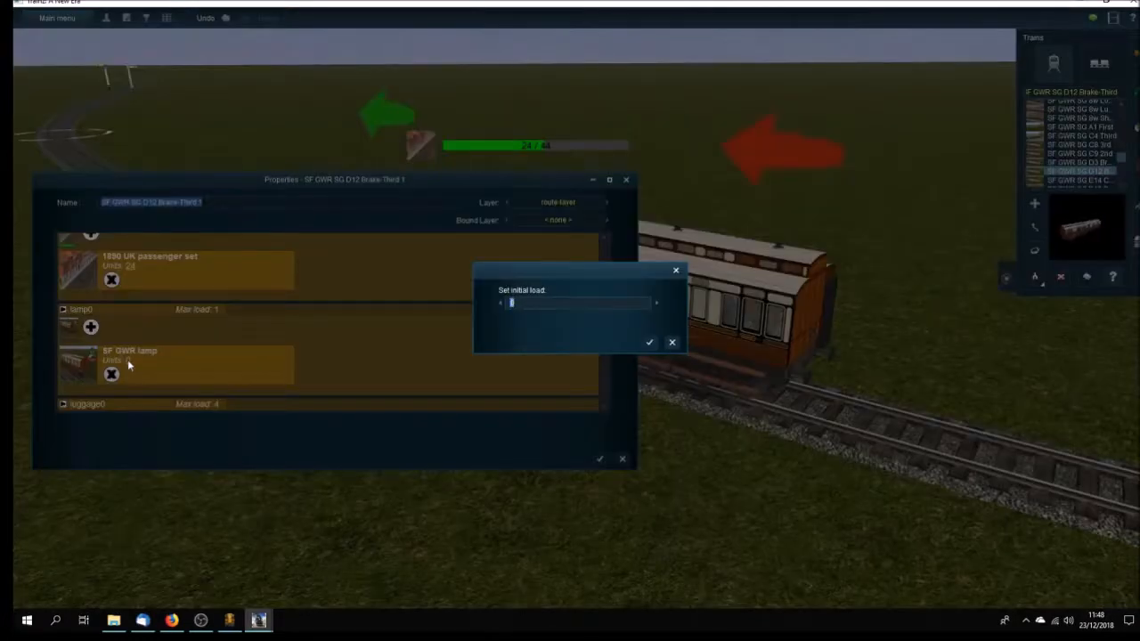
text(1)
click(649, 344)
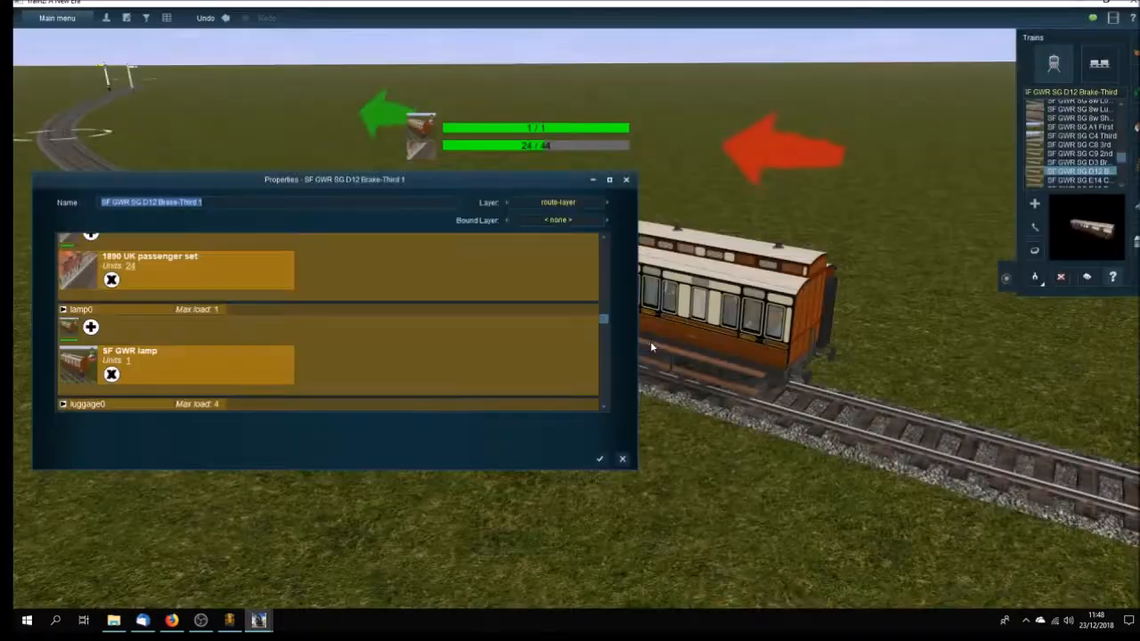
Add SF Luggage2 to the carriage's luggage0 queue and set its initial load to 4
click(605, 408)
click(605, 408)
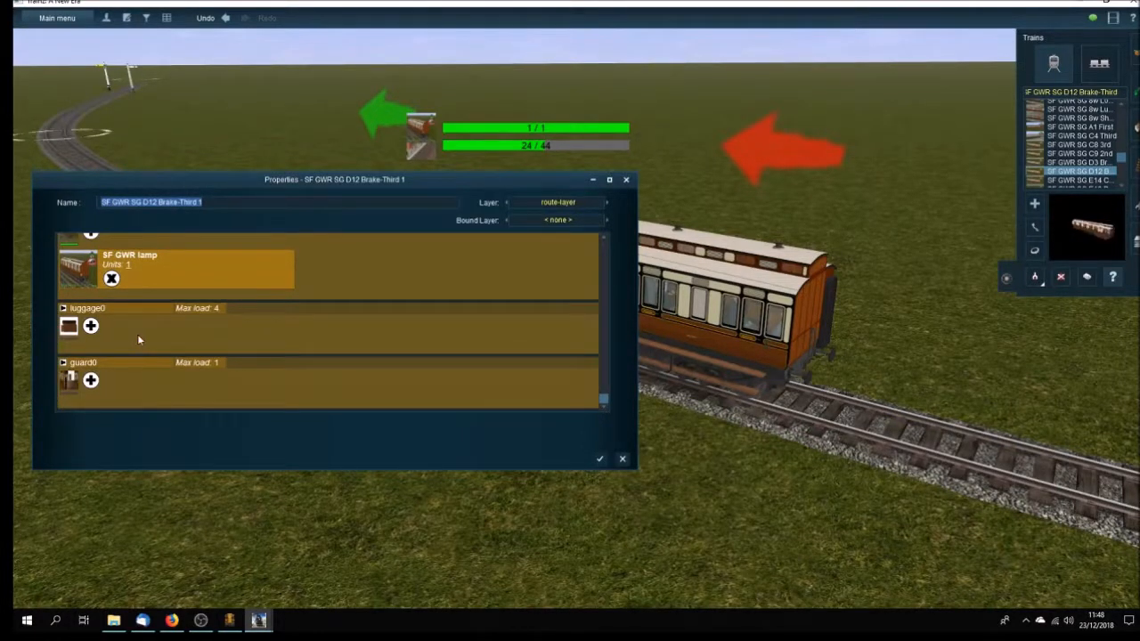
click(75, 329)
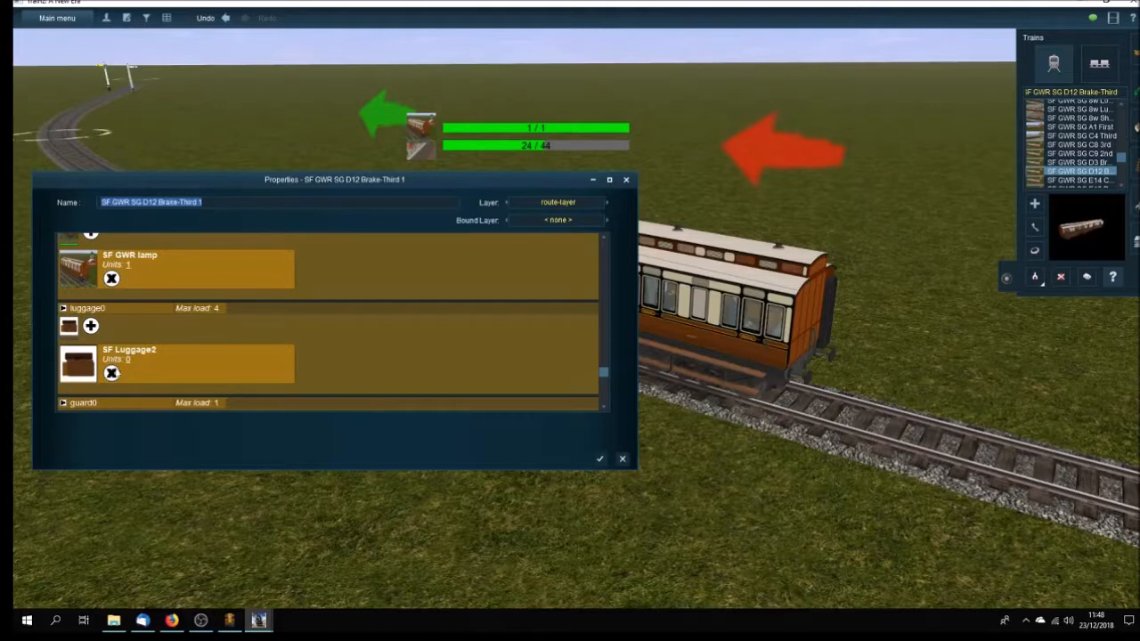
click(130, 361)
text(4)
click(648, 344)
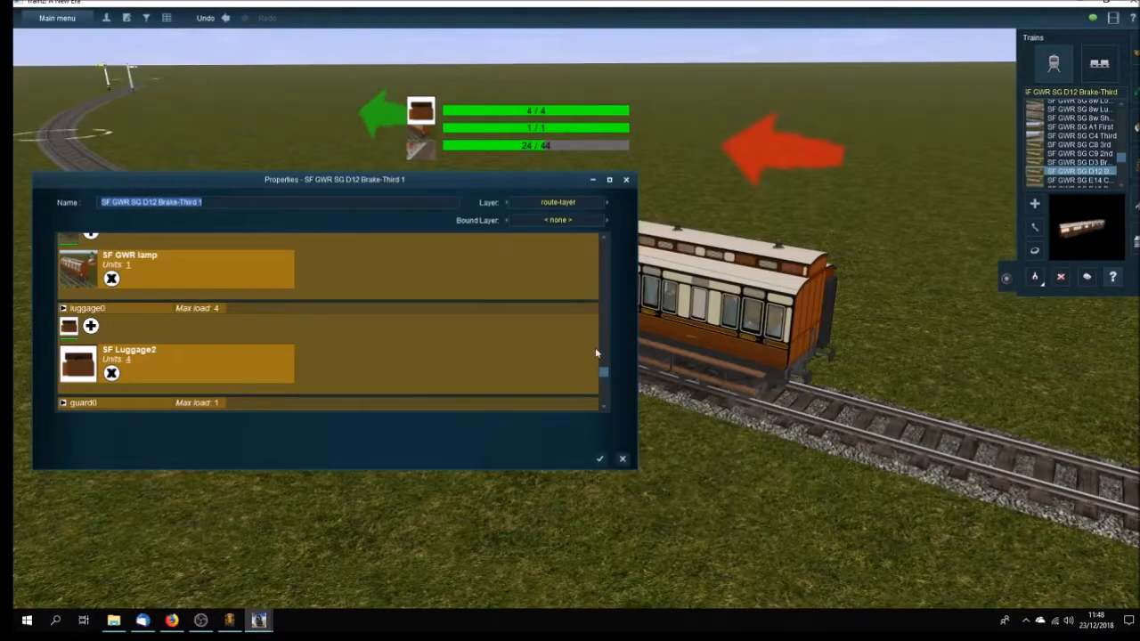
Add People - BS Railway Guard to the guard0 queue with an initial load of 1, and apply the carriage properties
scroll(603, 410, down, 1)
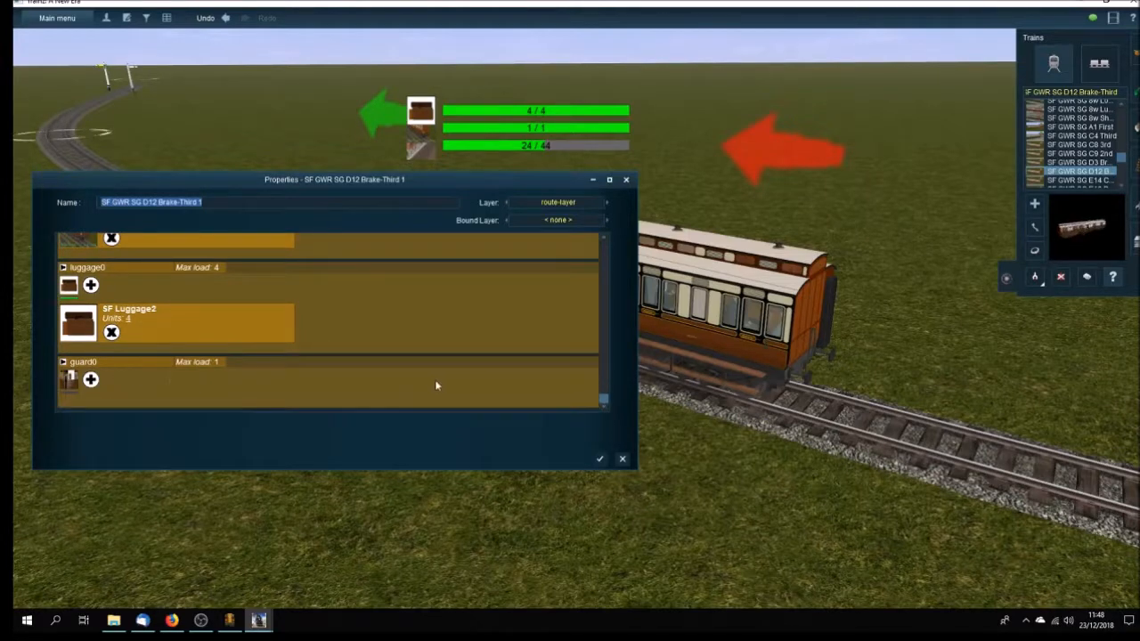
mouse_move(603, 400)
mouse_down()
mouse_move(605, 331)
mouse_move(603, 419)
mouse_up()
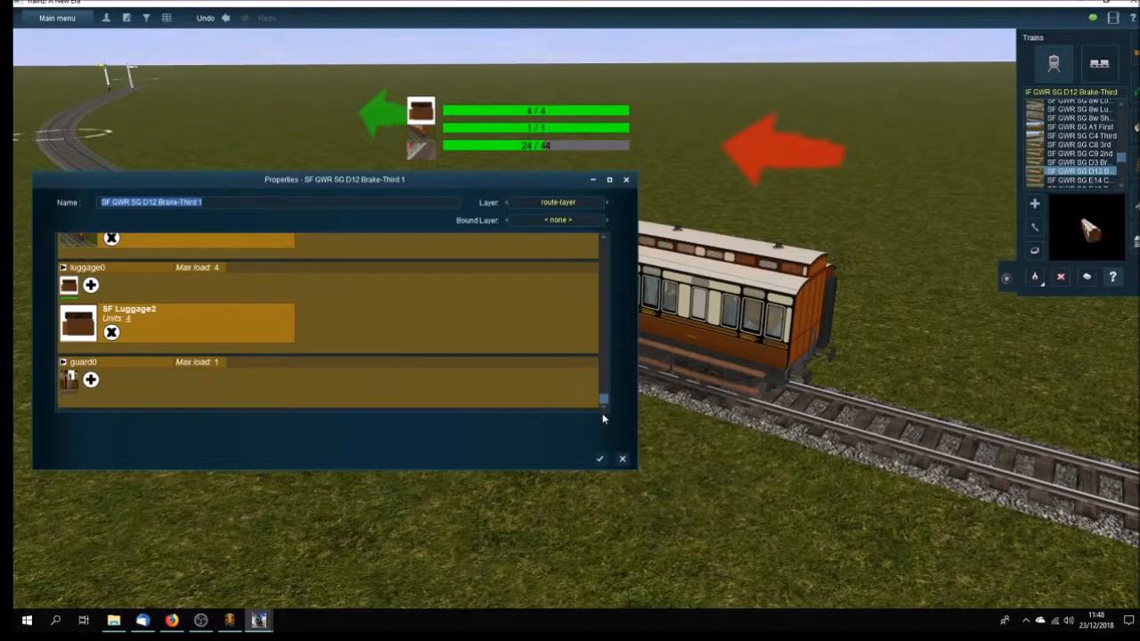
click(70, 382)
scroll(254, 388, down, 1)
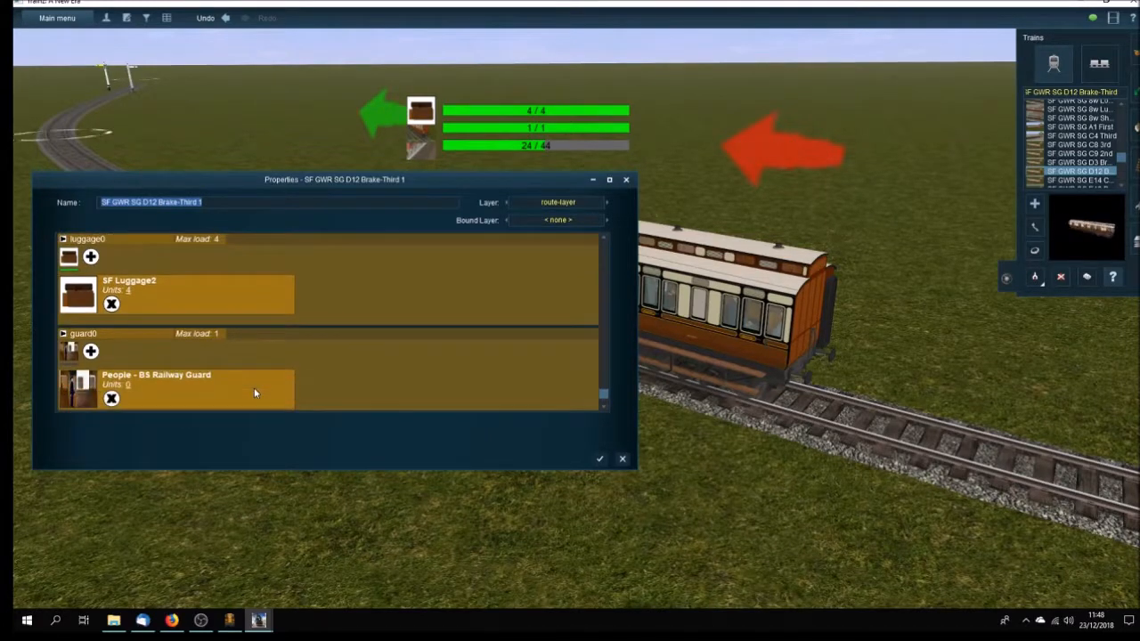
click(128, 387)
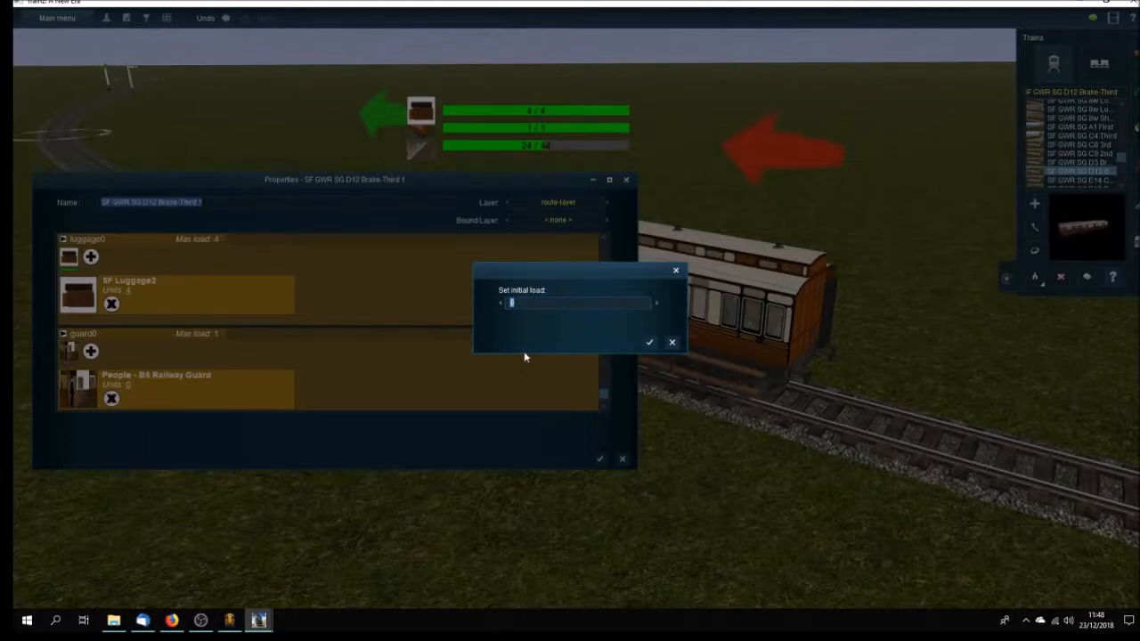
text(1)
click(651, 343)
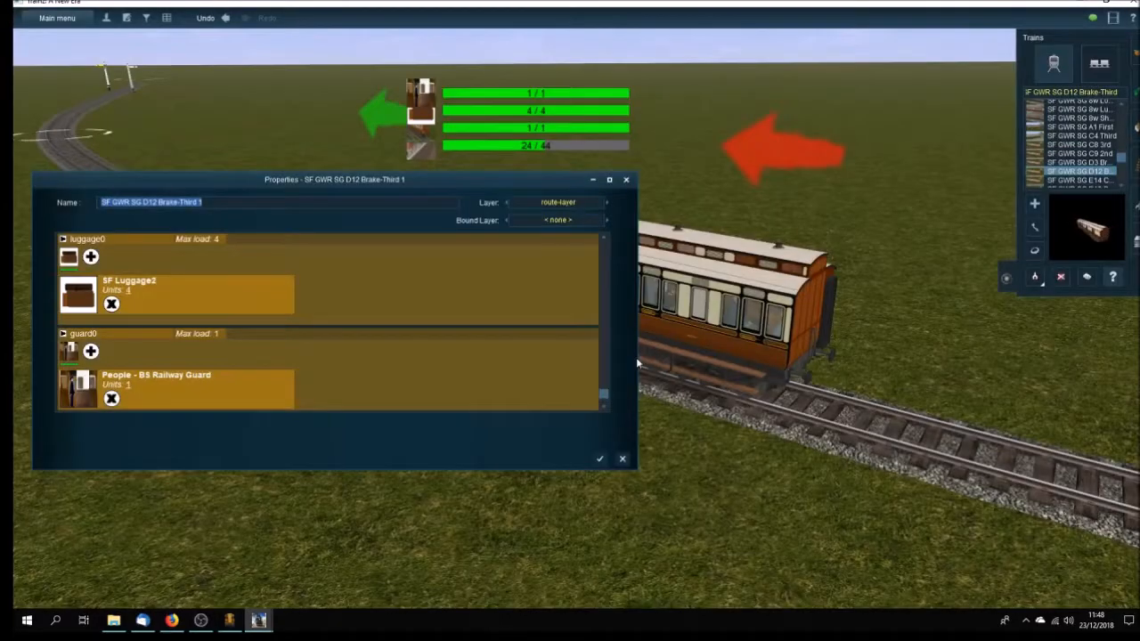
click(599, 460)
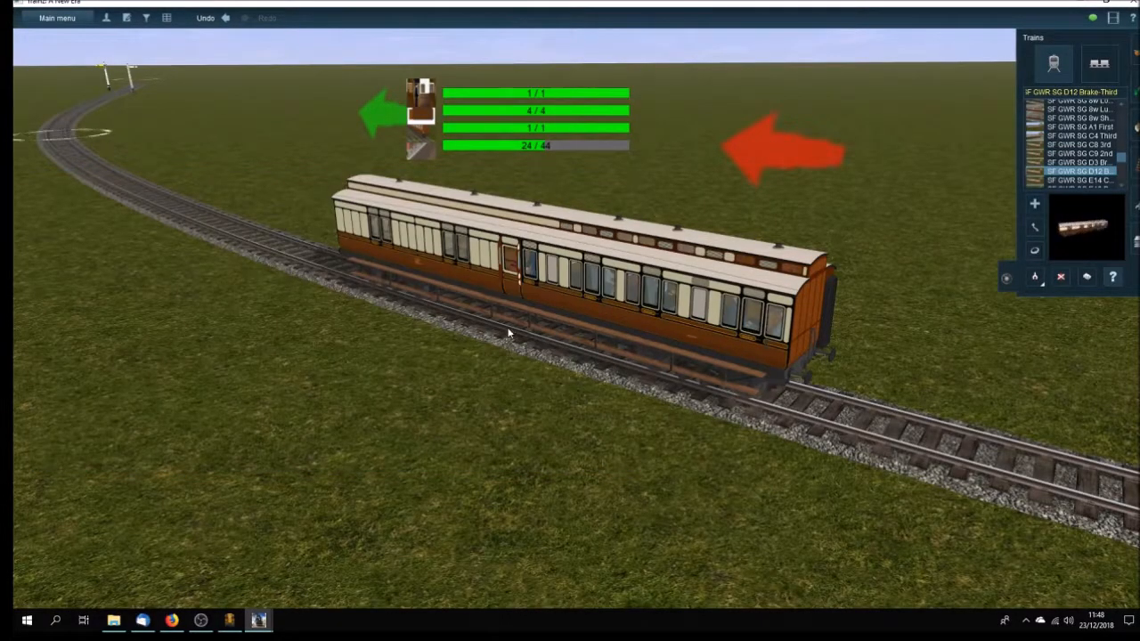
Examine the loaded carriage from both sides and the lamp end, including close views of the guard, luggage and passengers through the windows
key(Left)
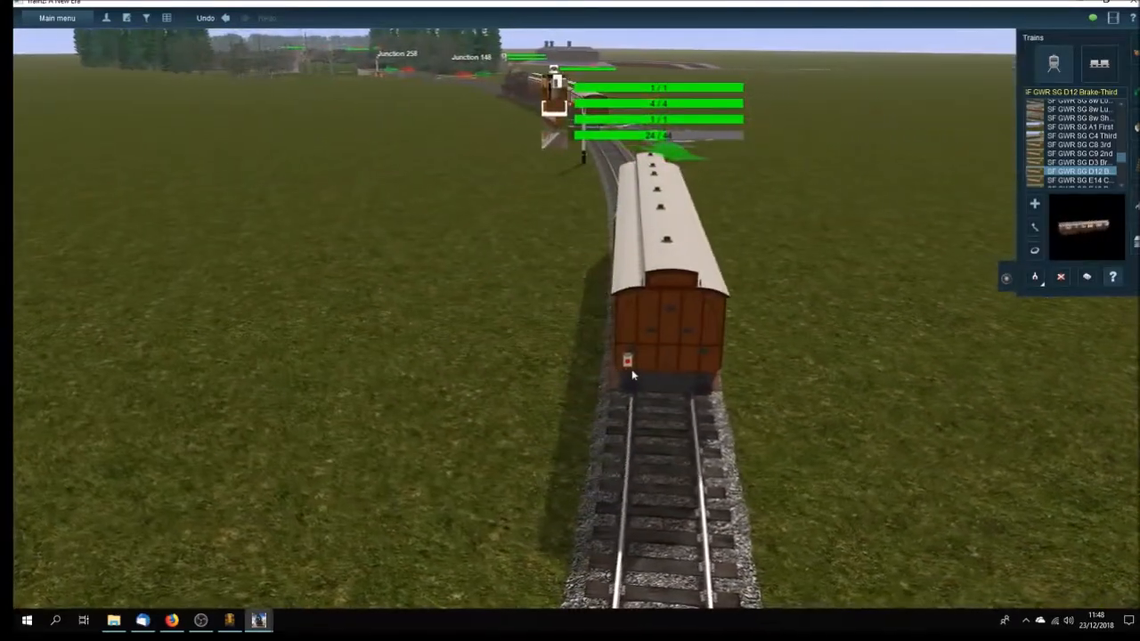
key(Left)
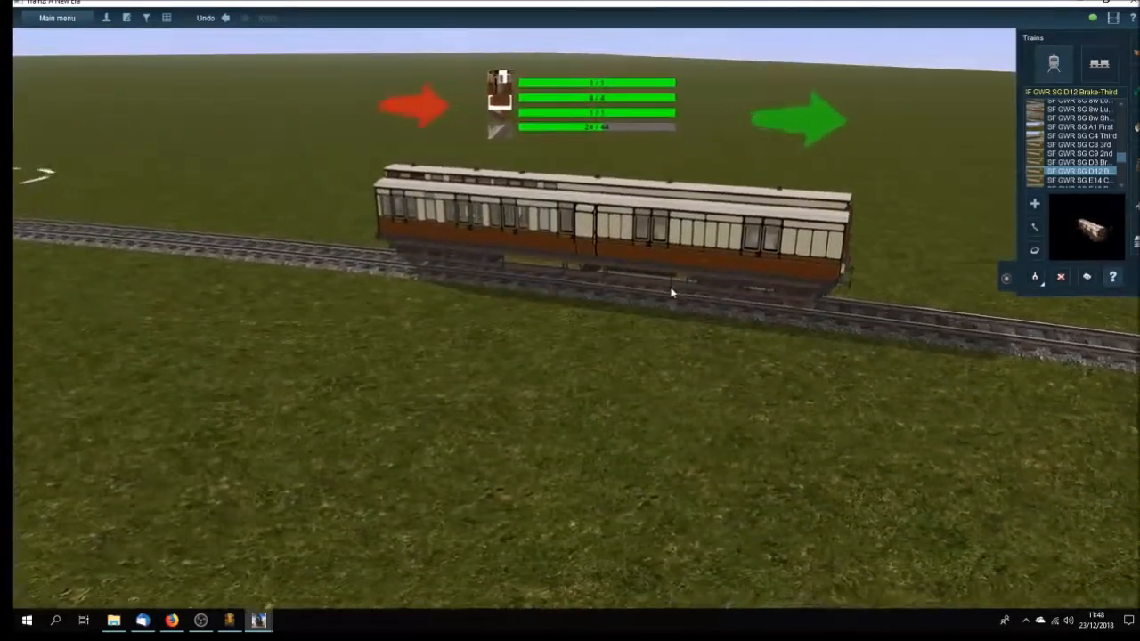
key(Left)
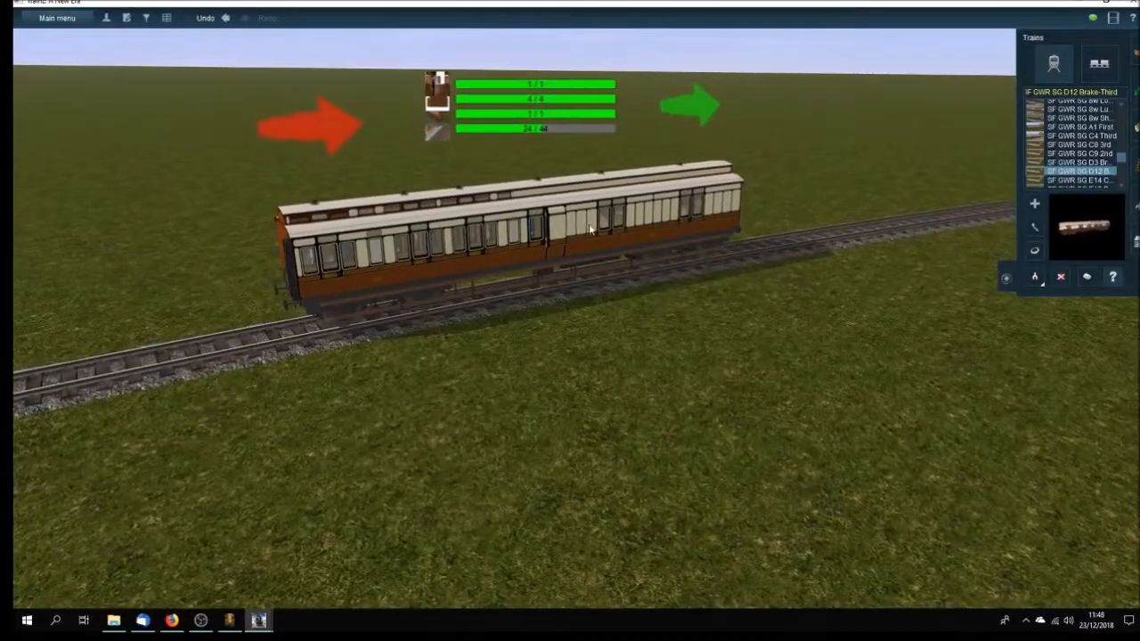
key(Right)
key(Left)
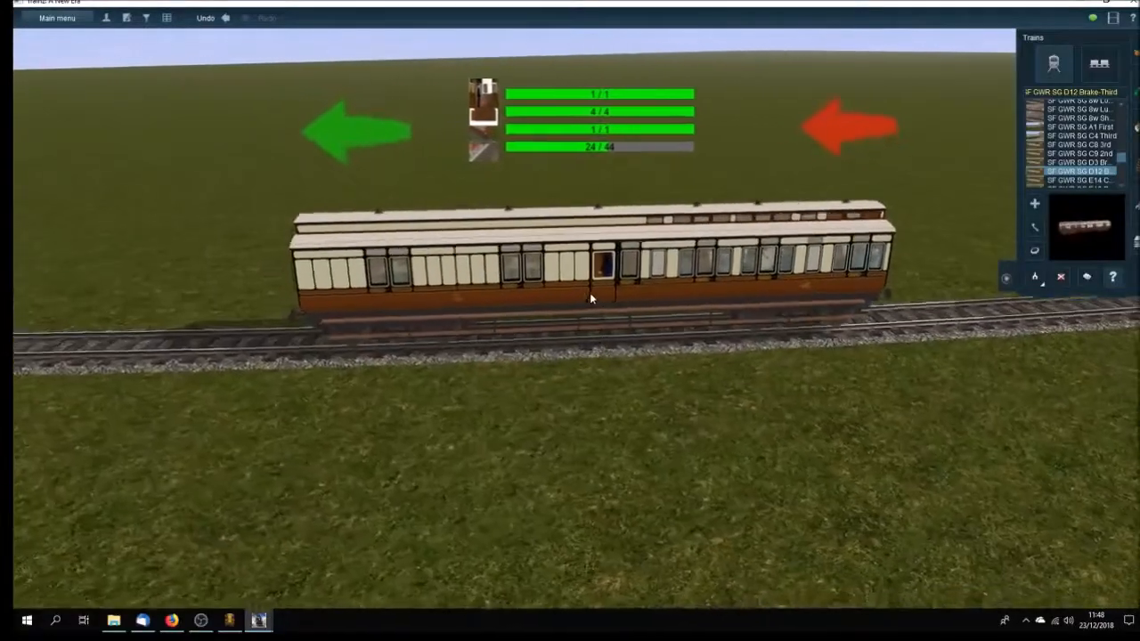
key(Right)
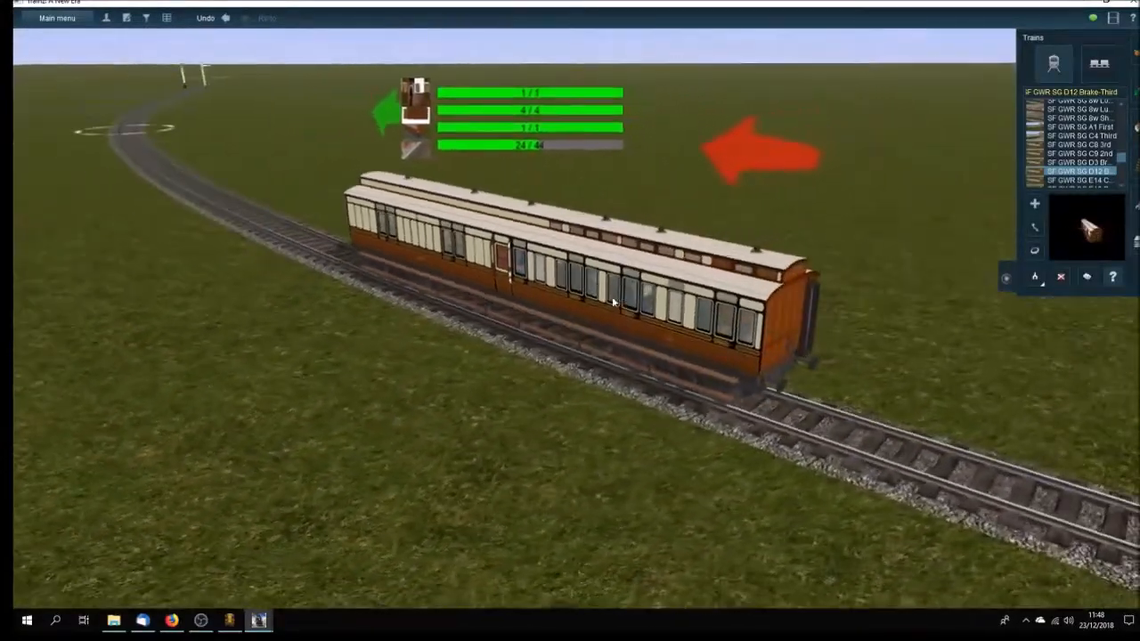
key(Left)
scroll(666, 301, up, 5)
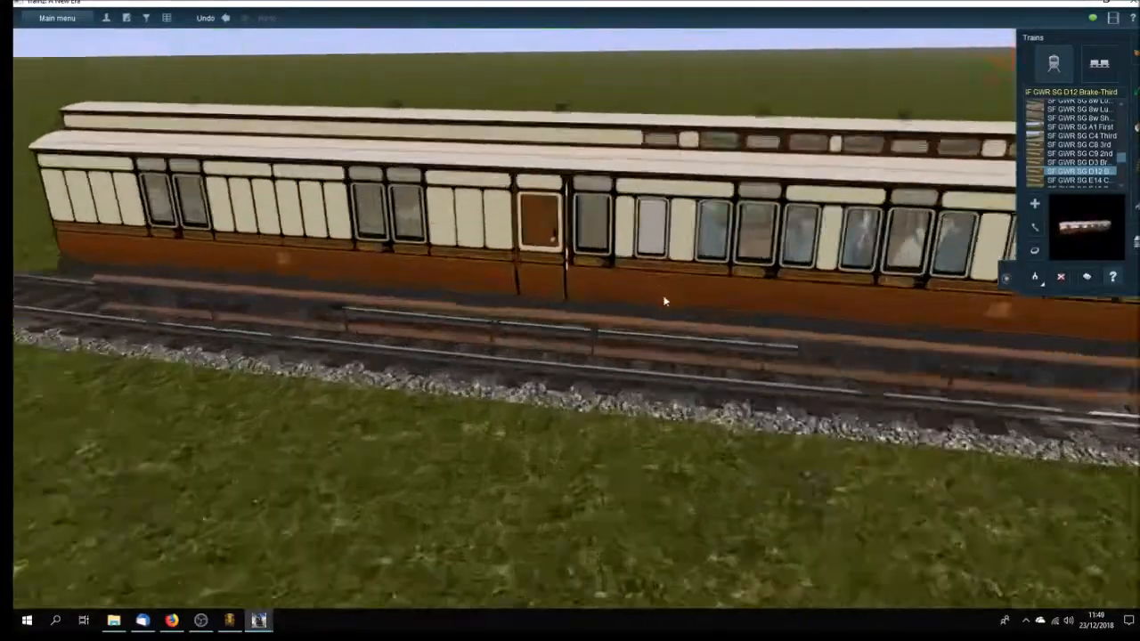
scroll(665, 302, down, 5)
key(Right)
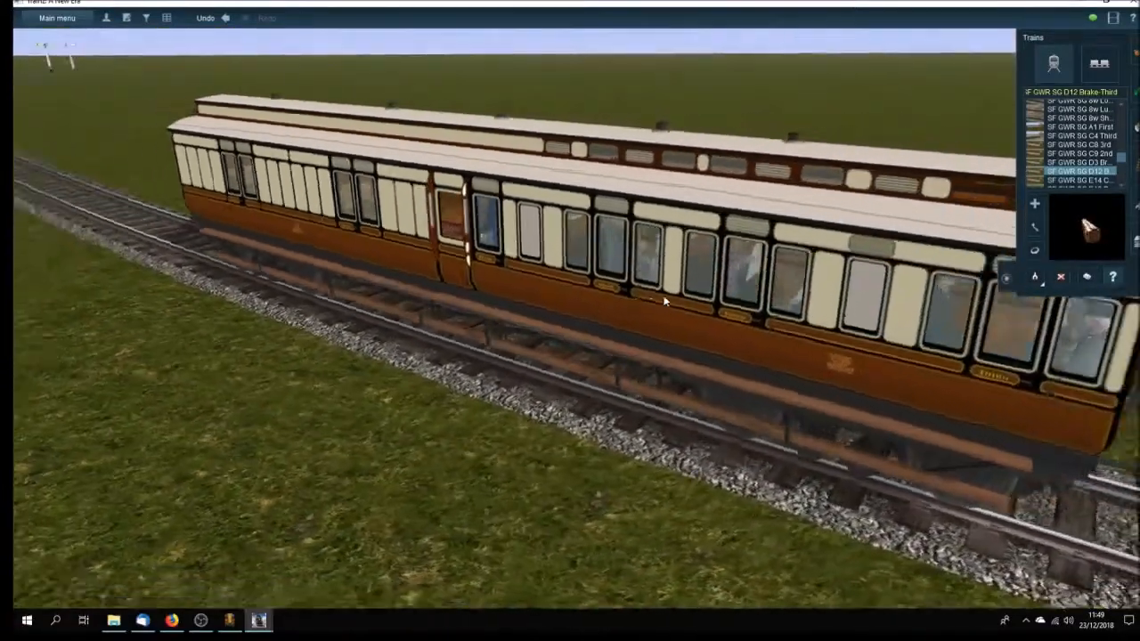
key(Left)
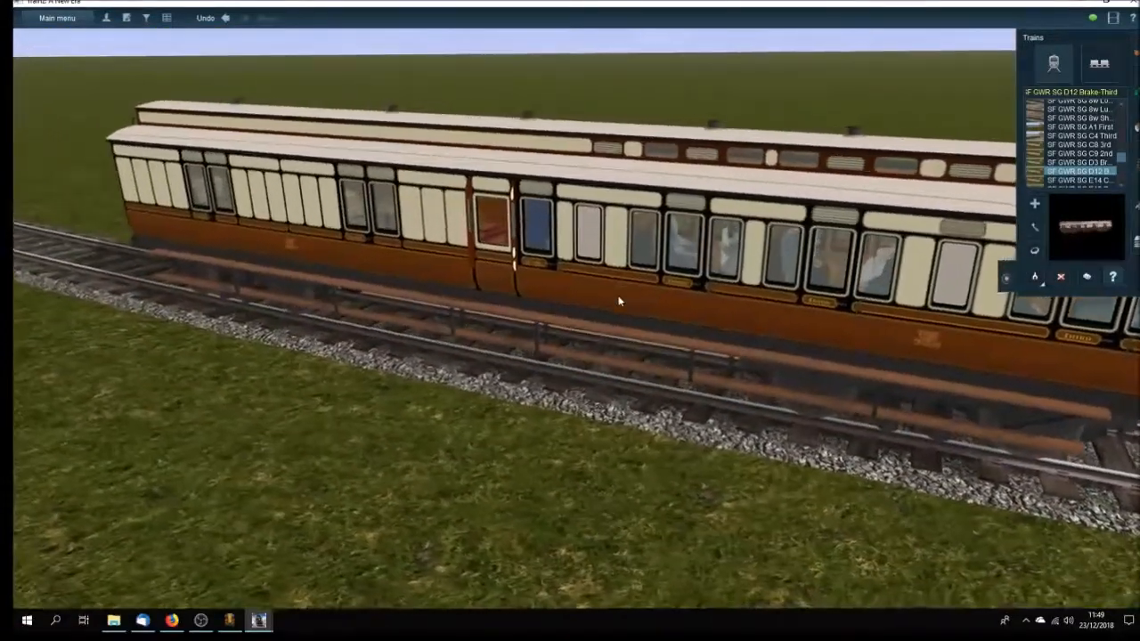
key(Left)
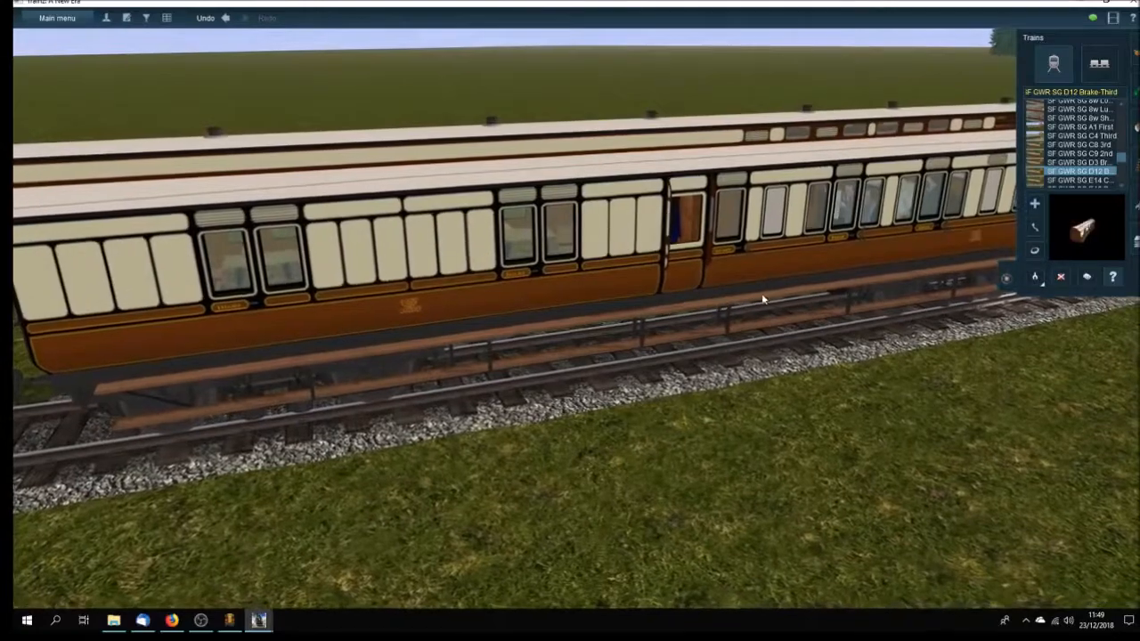
Centre the view on the passenger end of the carriage and review the 1890 UK passenger set load in its properties
click(763, 300)
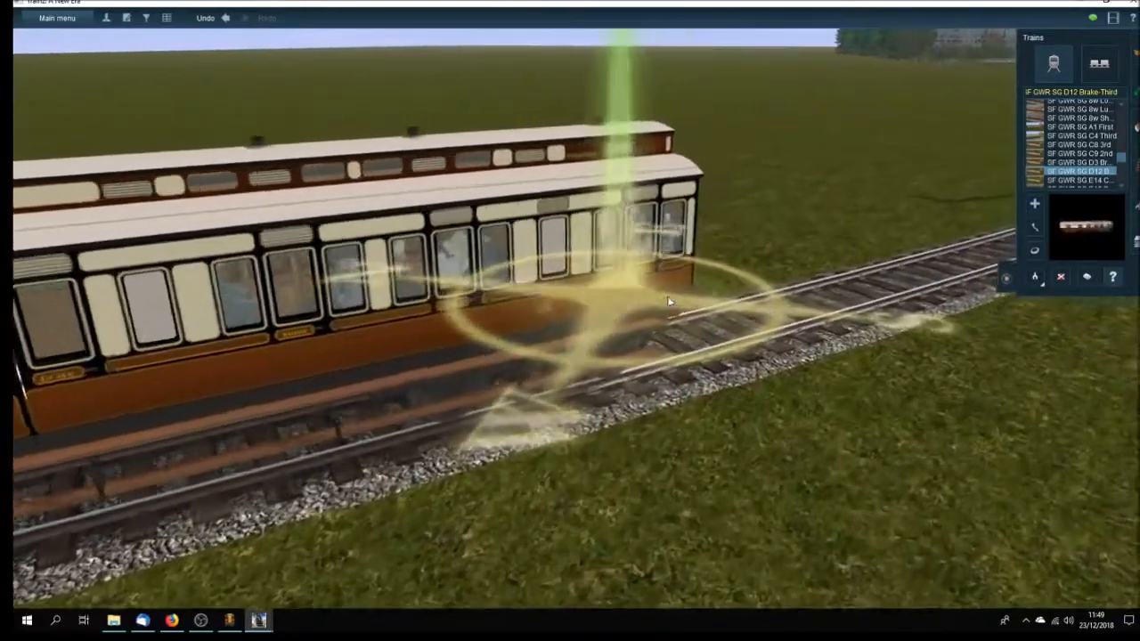
key(Right)
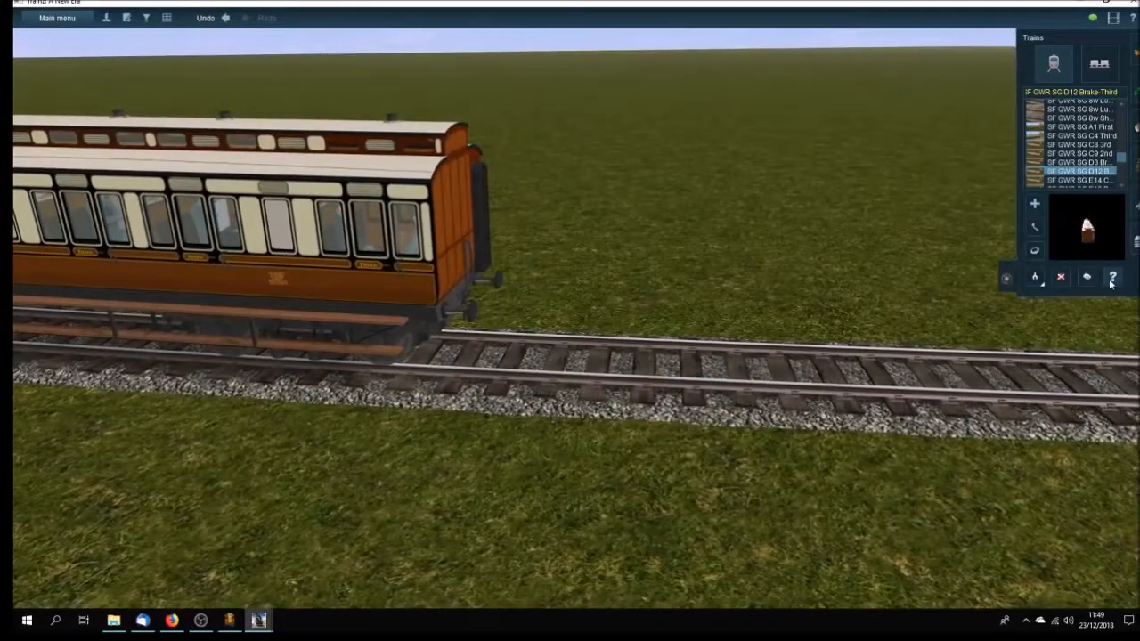
click(373, 278)
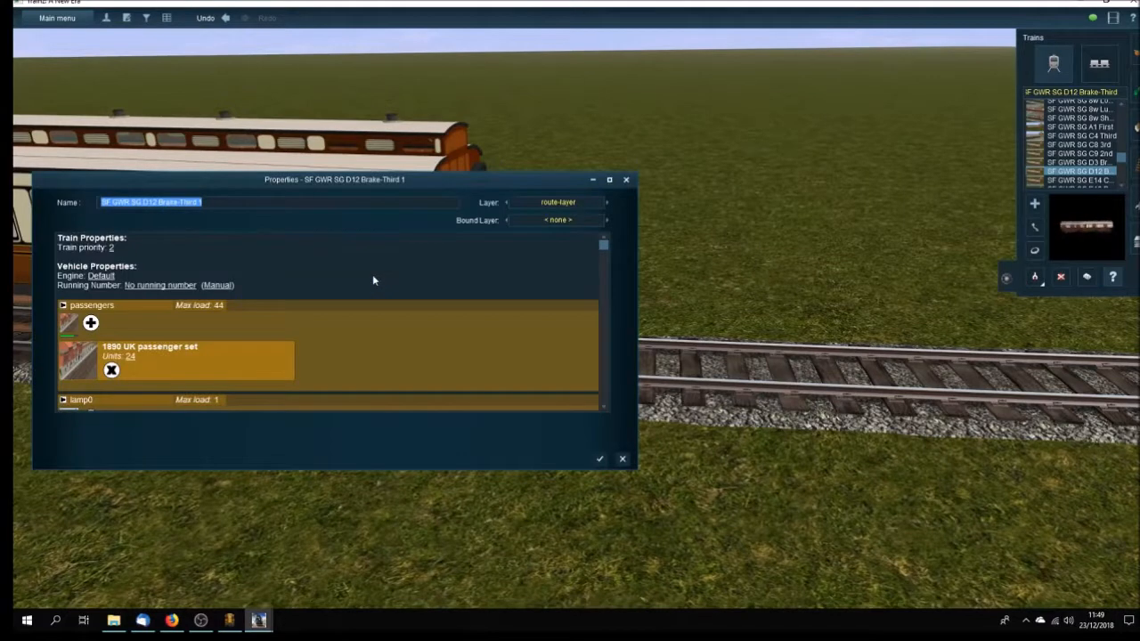
click(601, 461)
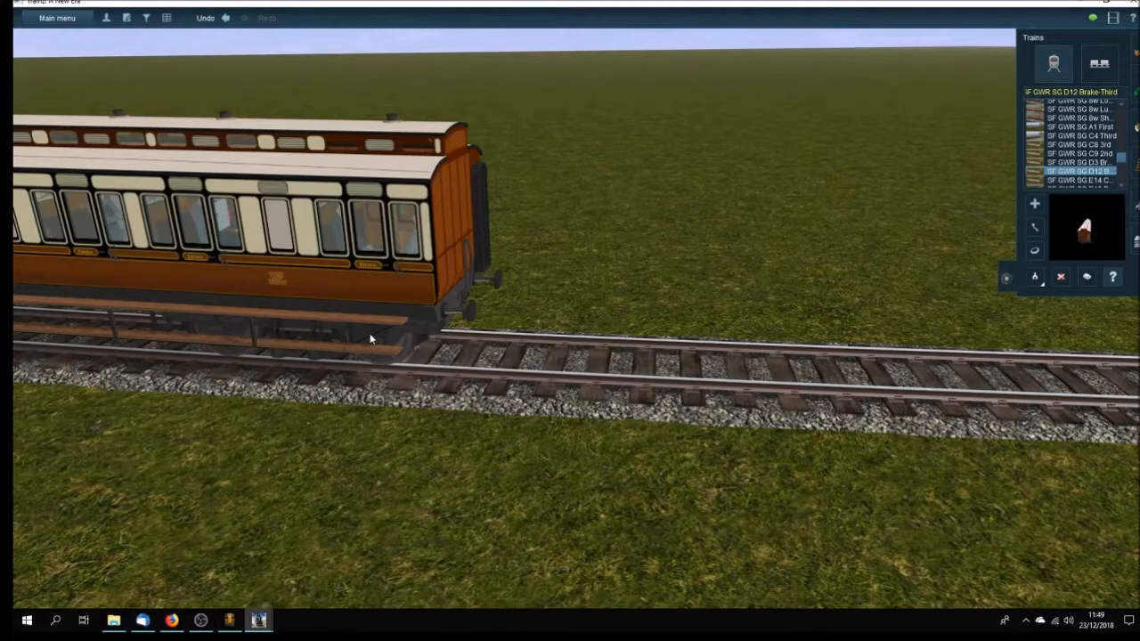
Inspect the passengers in the third-class compartments and the underframe close up, from ground level and from above
key(Left)
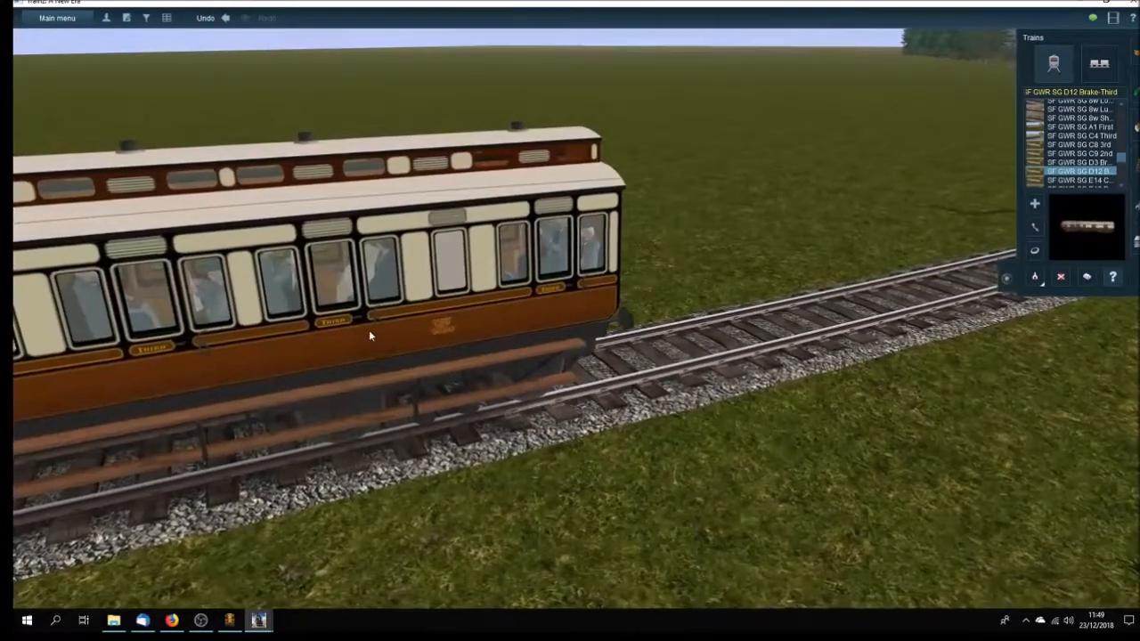
key(Left)
key(Down)
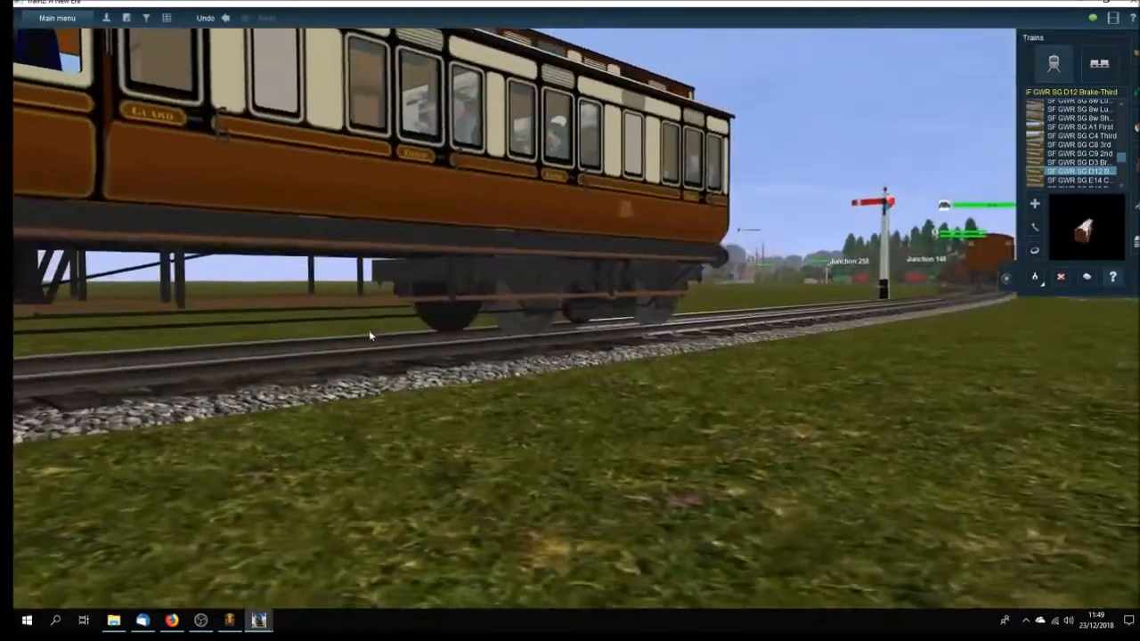
key(Up)
key(Right)
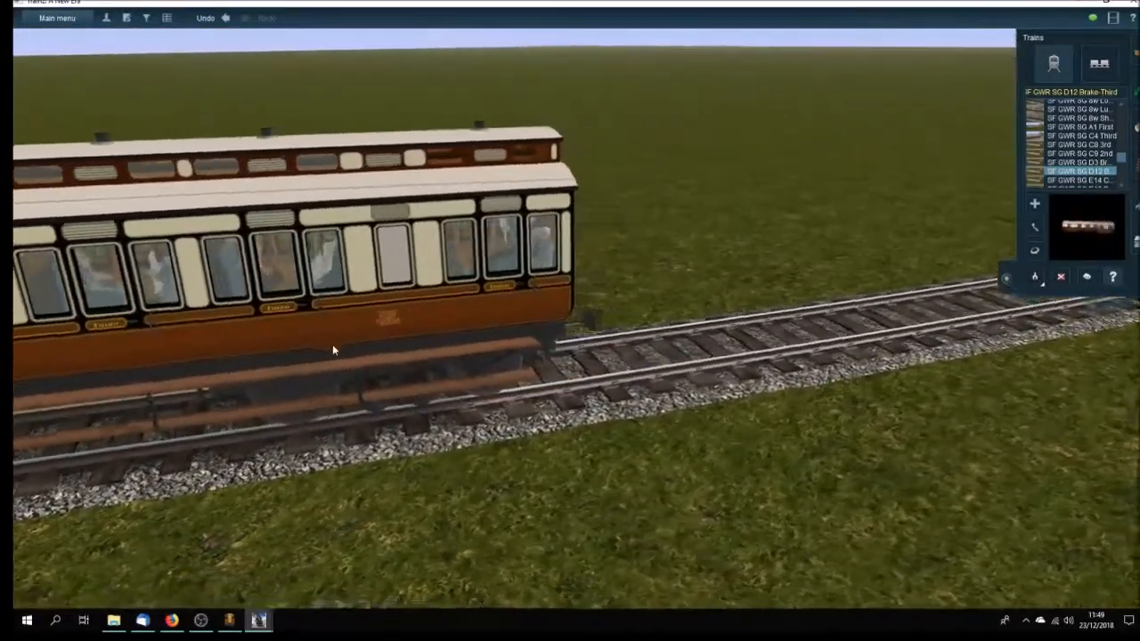
key(Right)
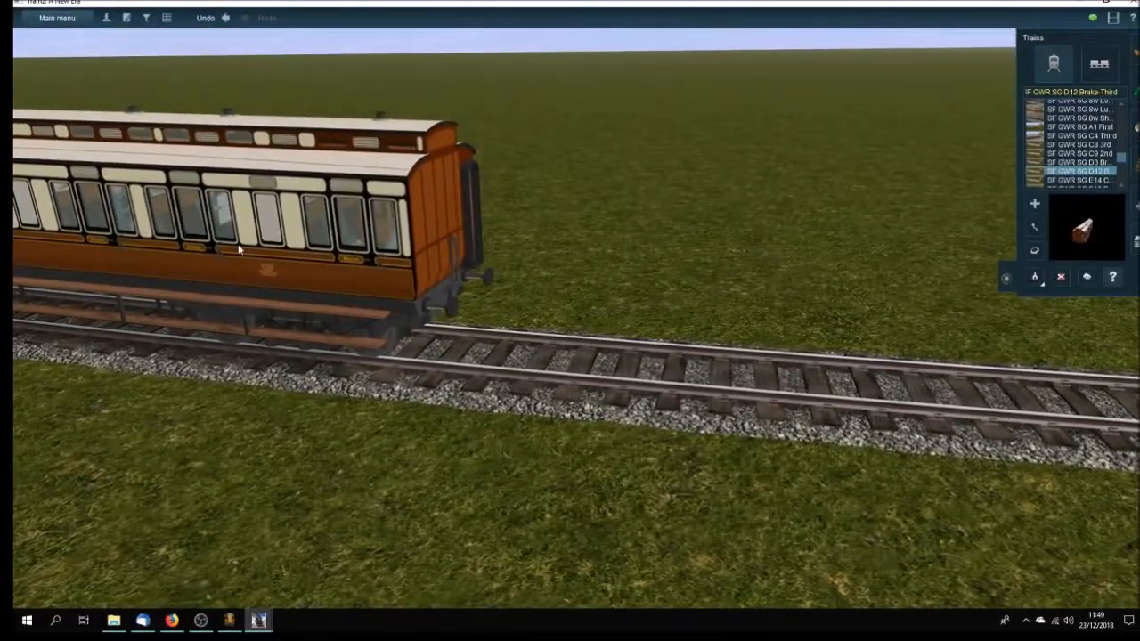
key(Left)
Examine the whole loaded carriage and its load bars from a distance, from both sides and the lamp end
scroll(341, 335, down, 4)
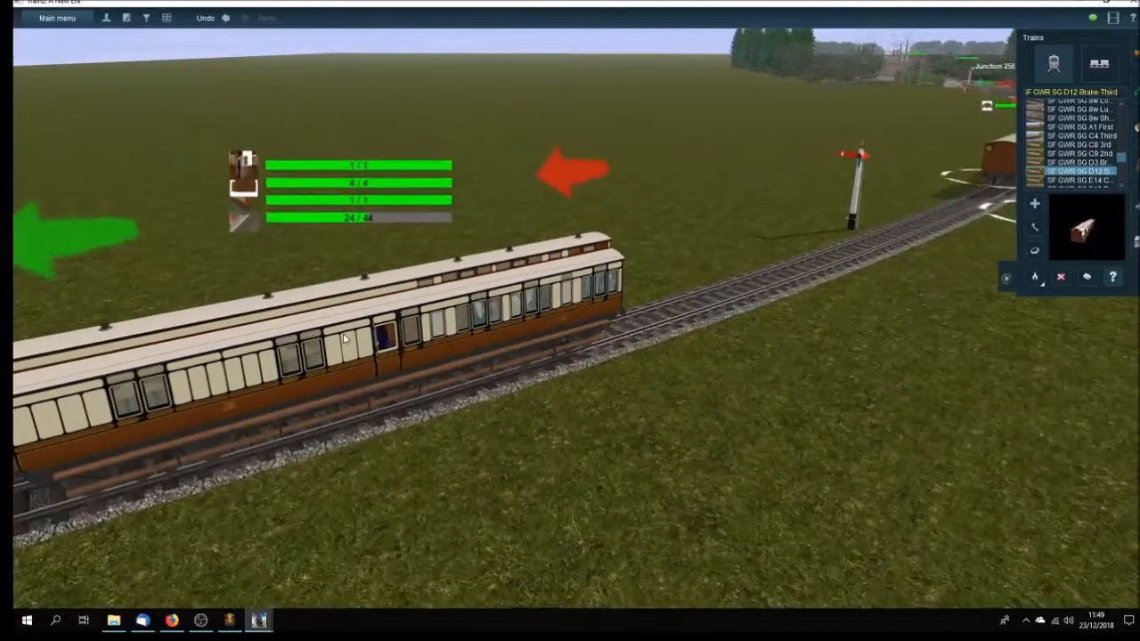
key(Left)
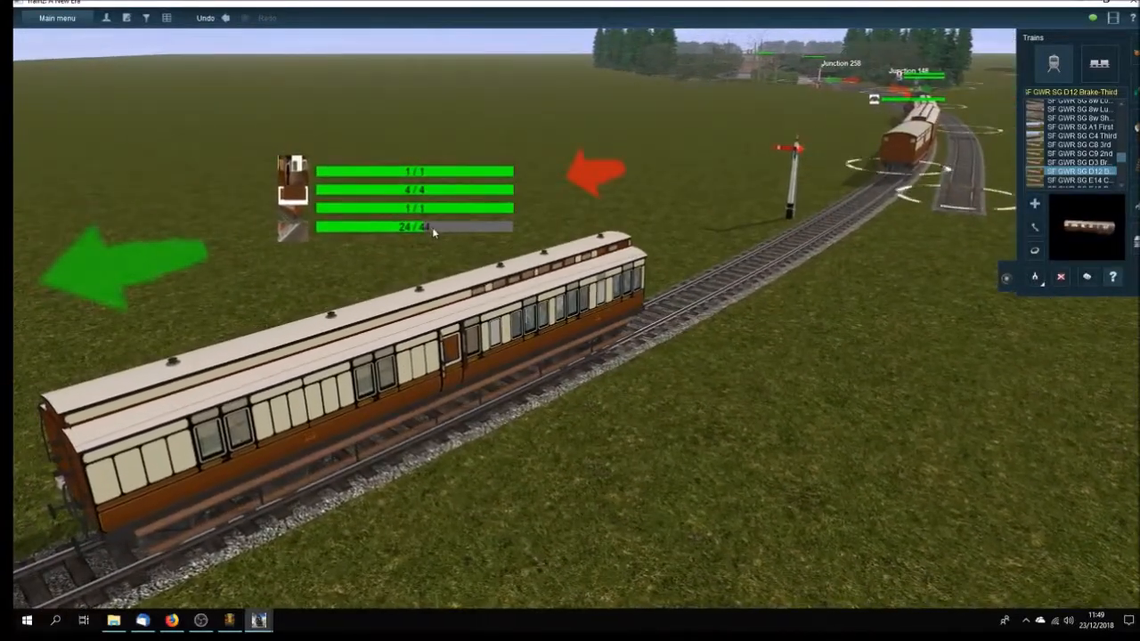
key(Left)
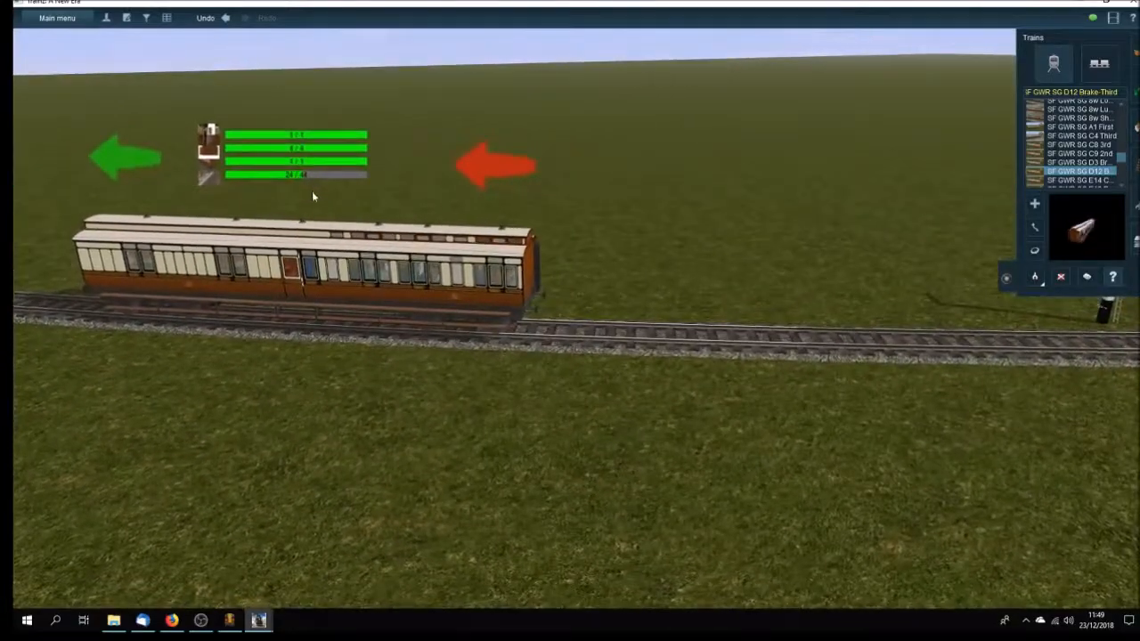
key(Right)
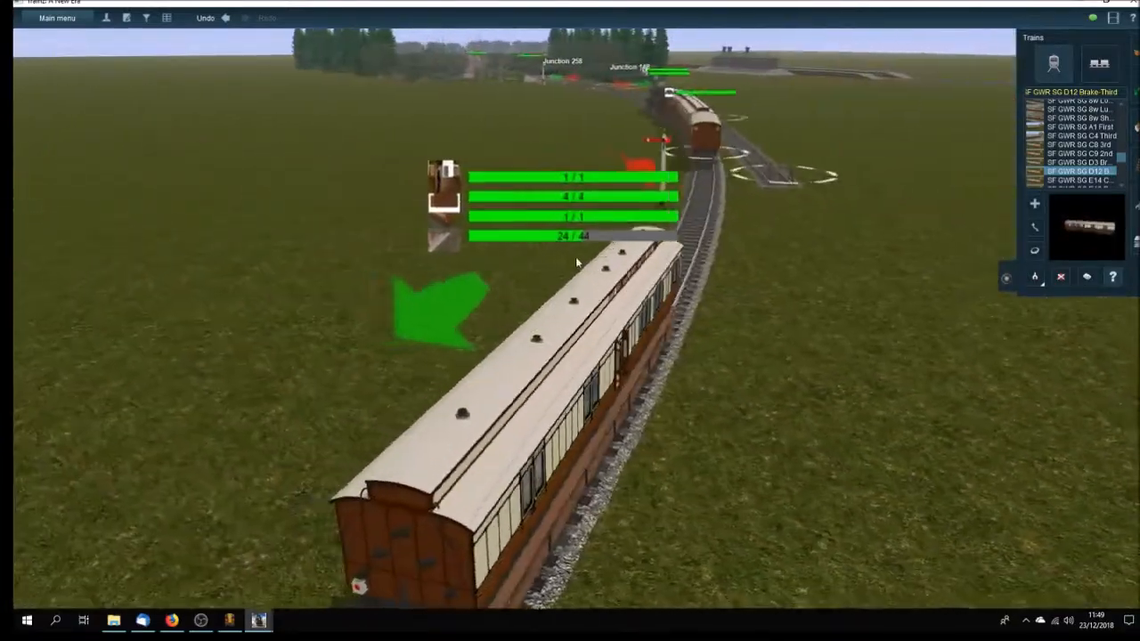
key(Right)
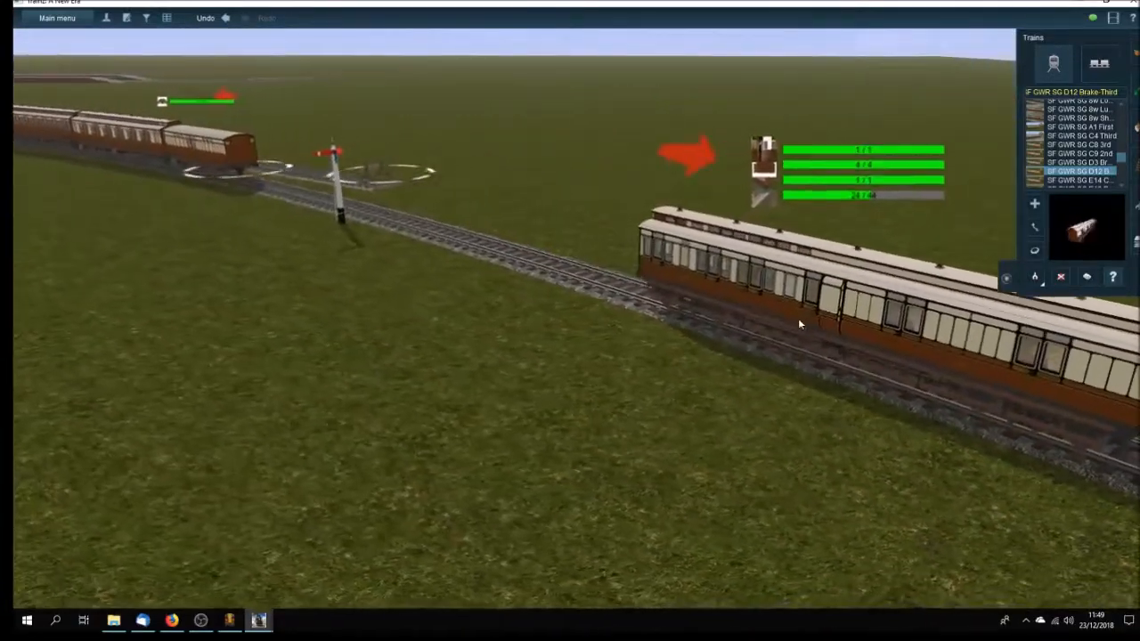
key(Left)
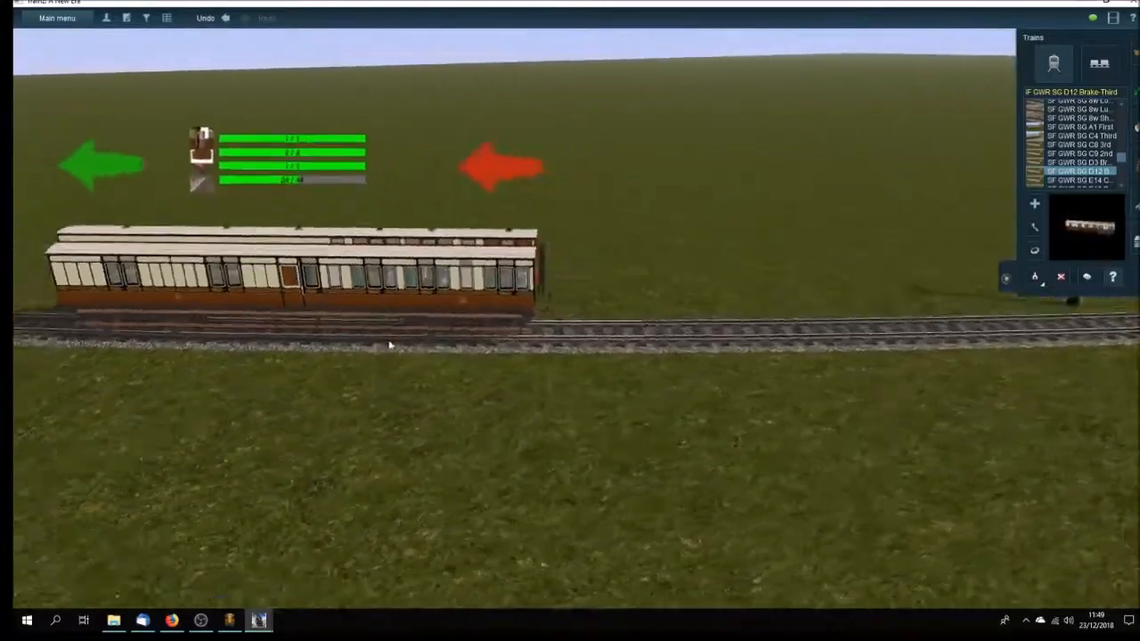
key(Left)
key(Right)
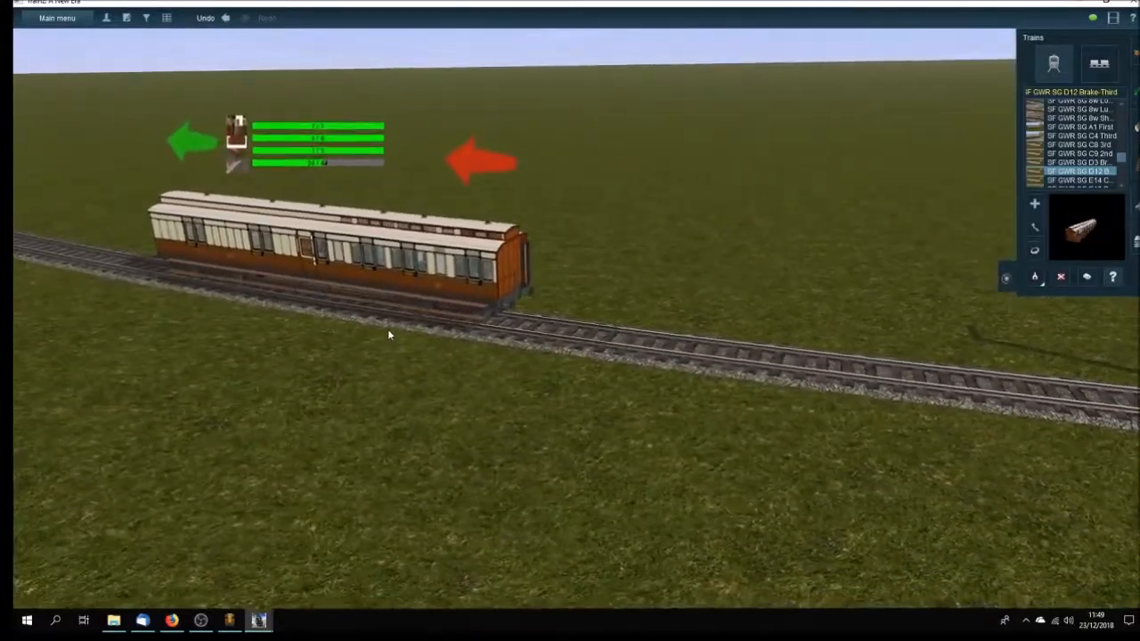
key(Right)
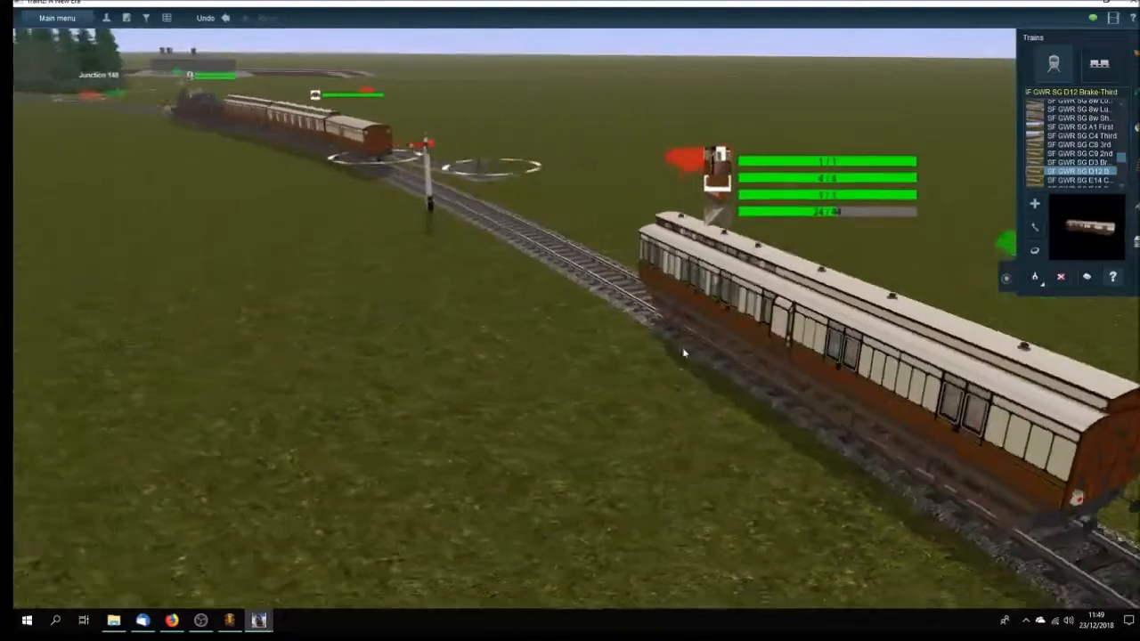
key(Right)
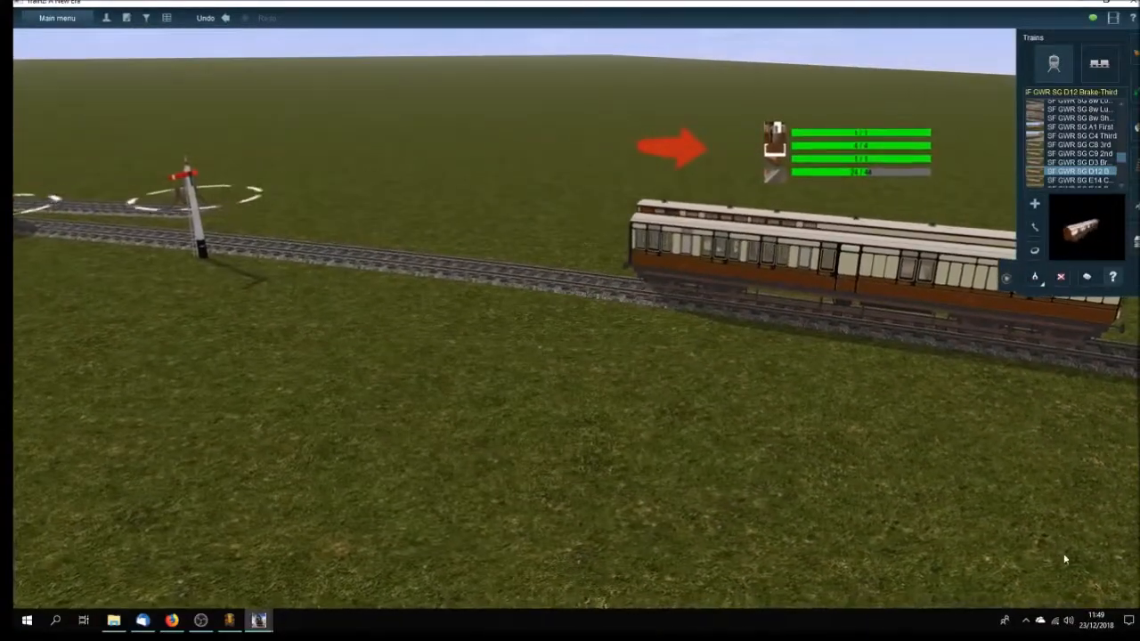
Set the carriage's 1890 UK passenger set load and its SF GWR lamp load to 0 units in the vehicle properties
right_click(816, 344)
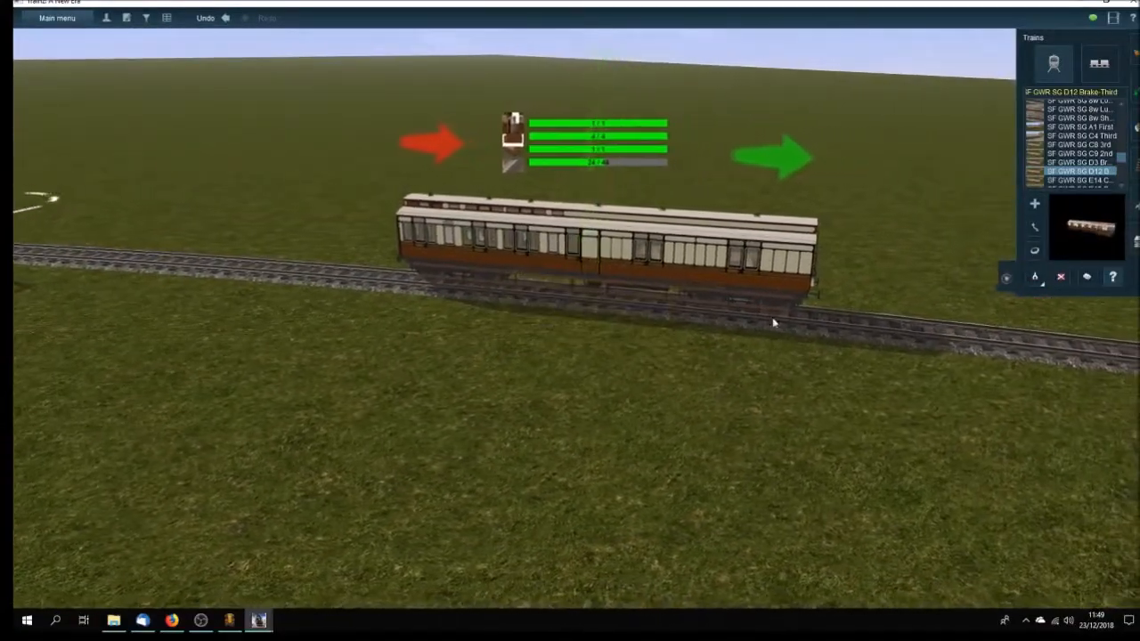
click(675, 265)
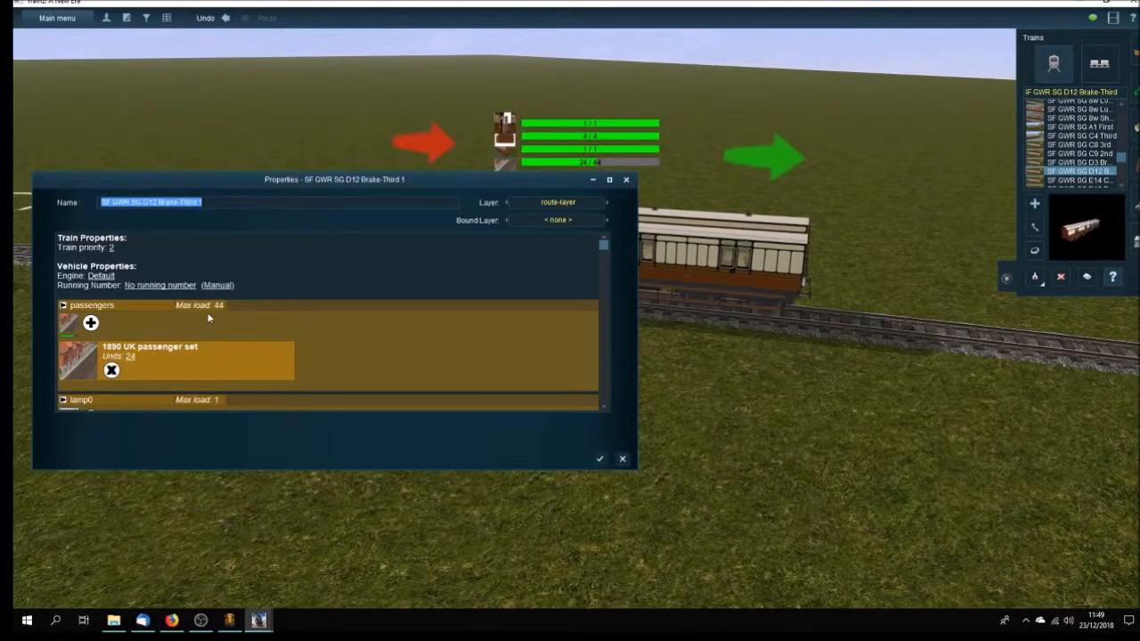
click(130, 357)
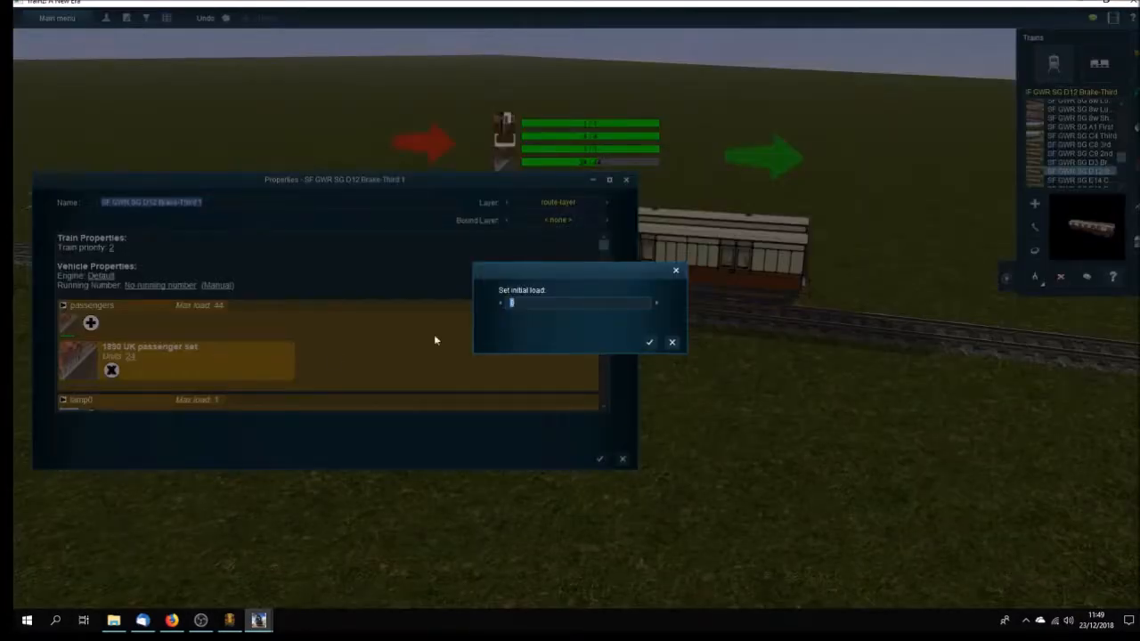
click(652, 344)
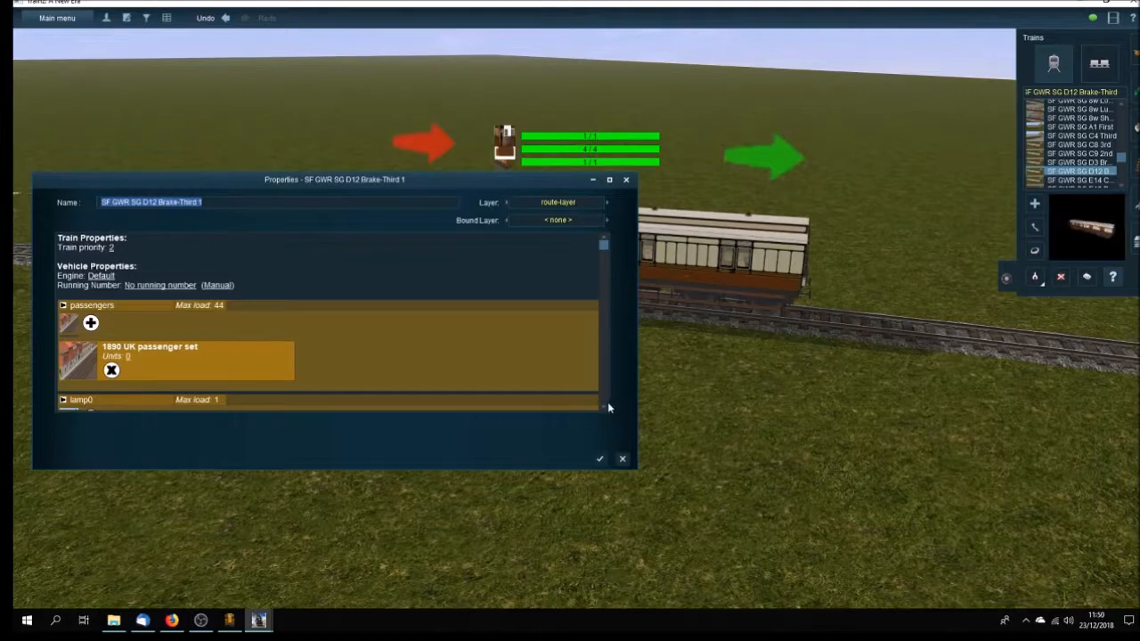
scroll(606, 407, down, 3)
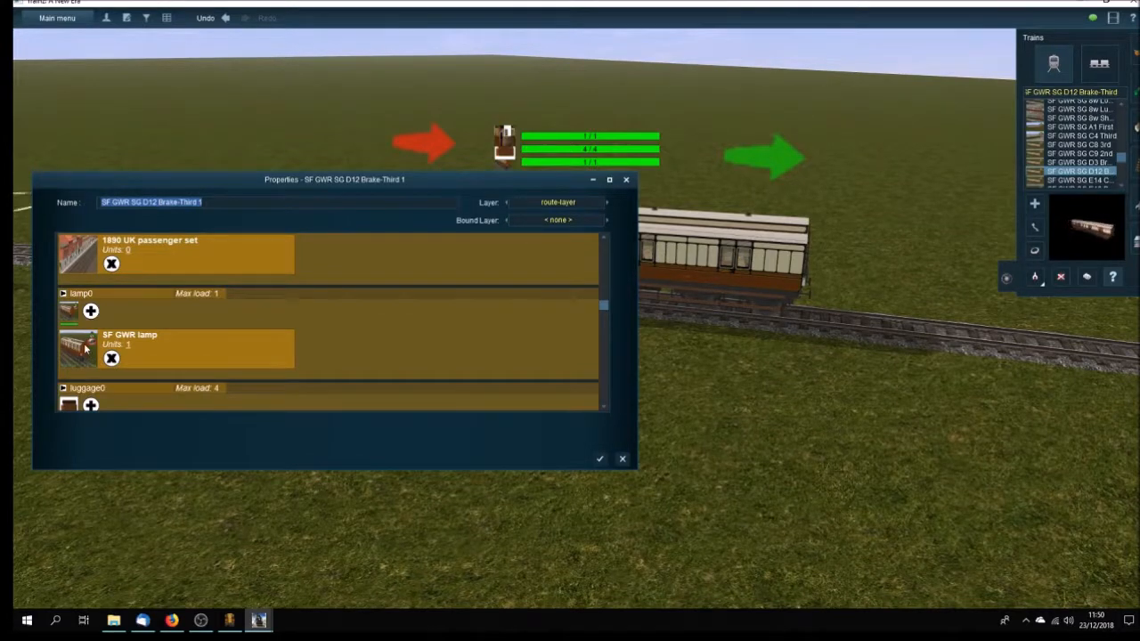
click(129, 353)
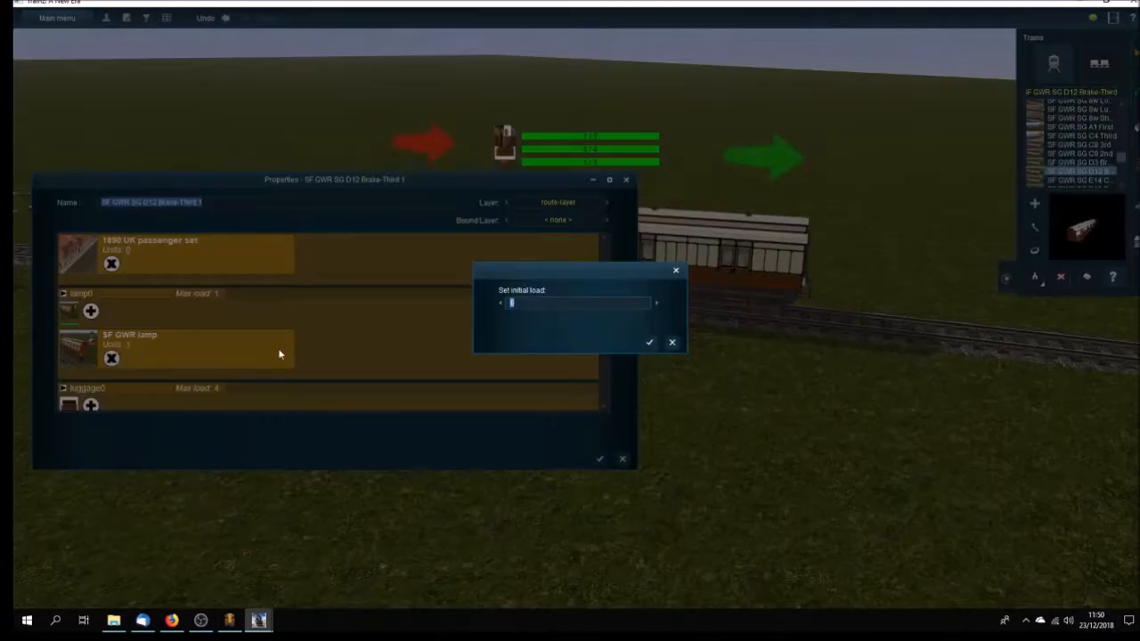
click(652, 344)
Set the SF Luggage2 load and the BS Railway Guard load to 0 units, and apply the carriage properties
scroll(606, 410, down, 3)
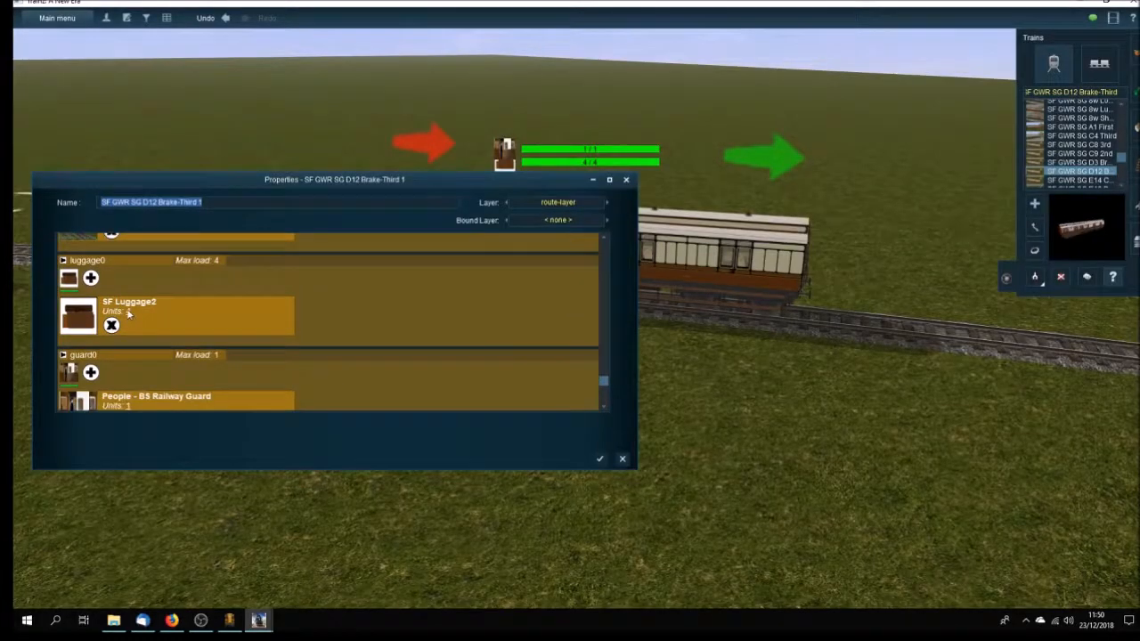
click(129, 313)
click(651, 344)
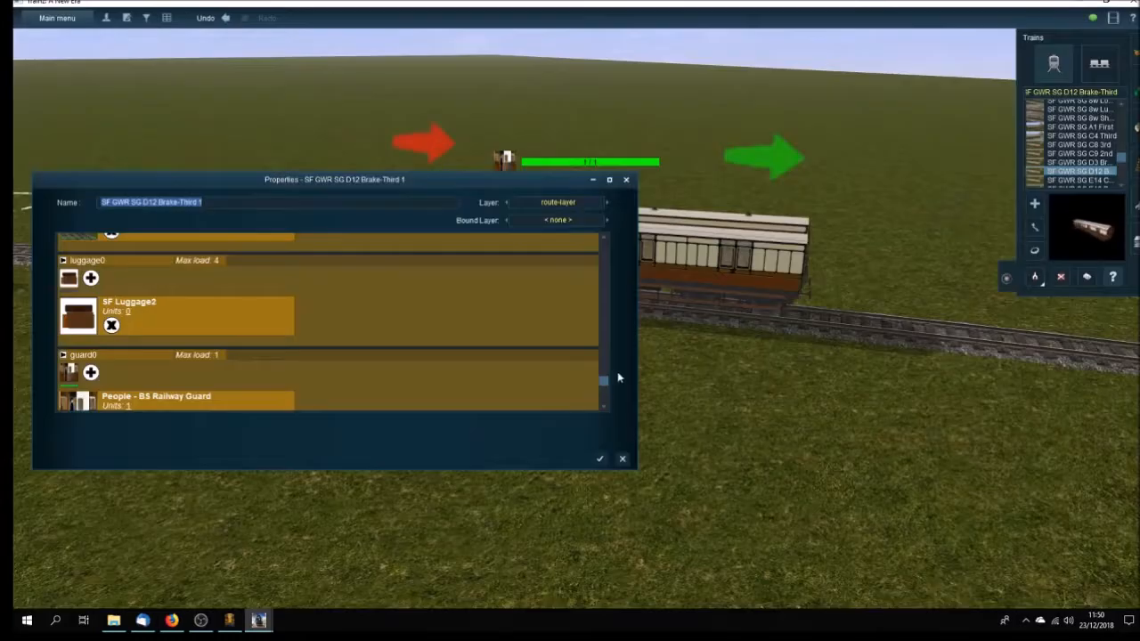
scroll(605, 412, down, 2)
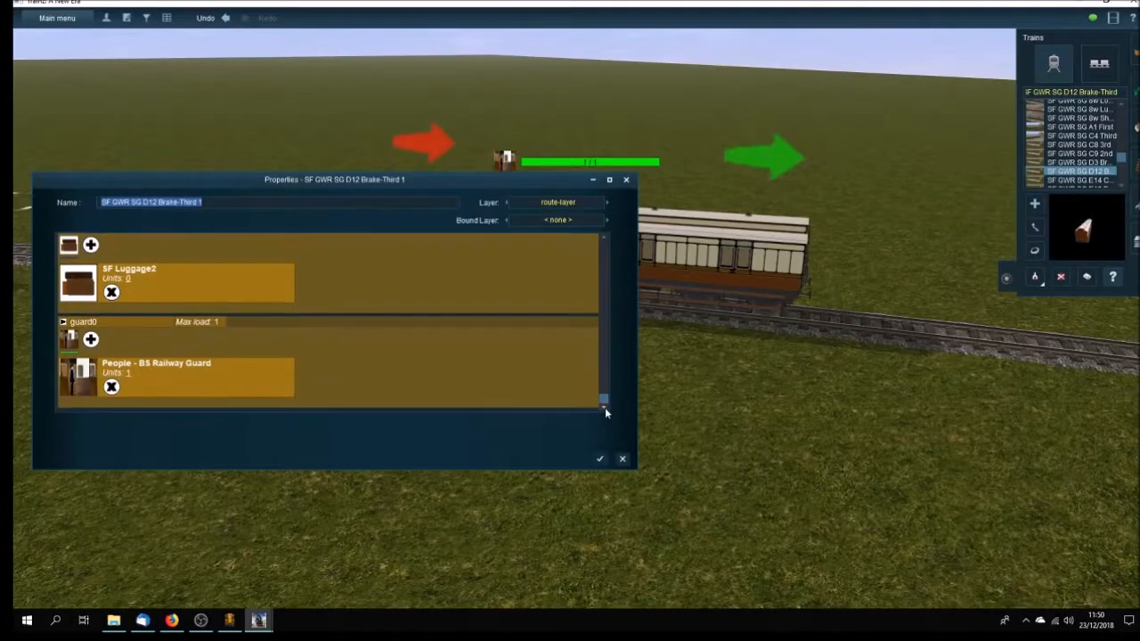
click(129, 378)
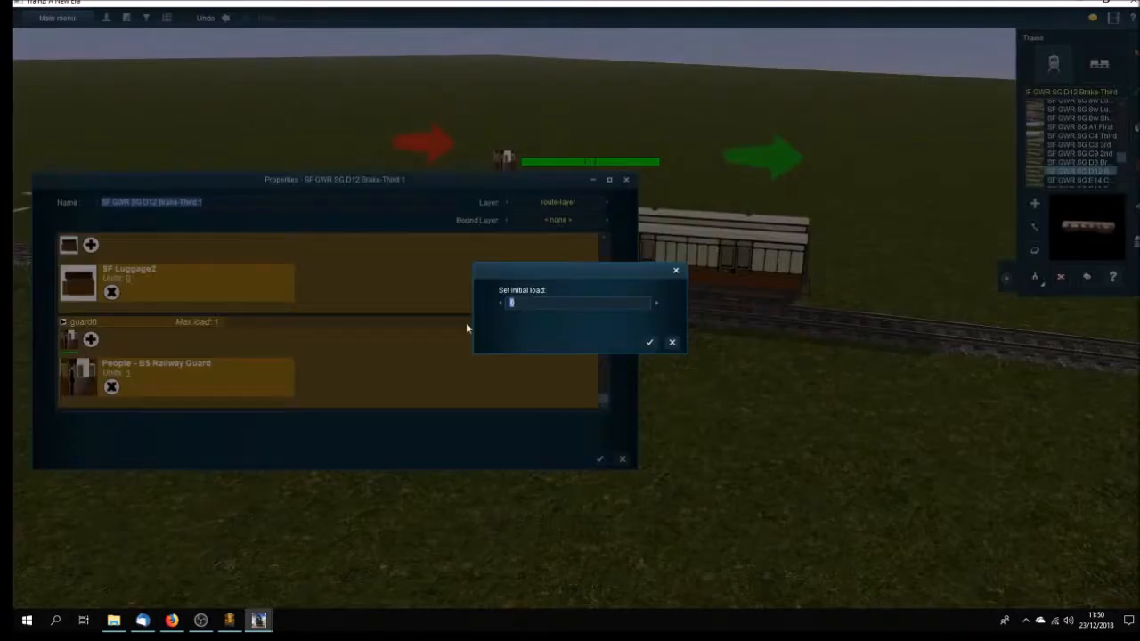
click(648, 342)
click(600, 459)
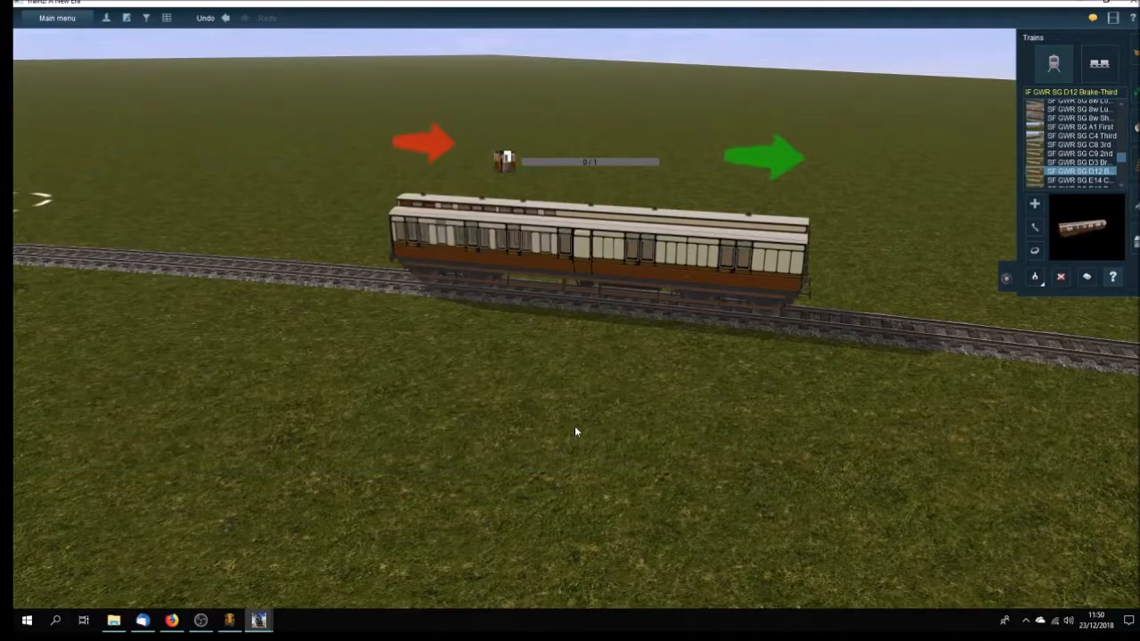
Examine the emptied carriage and its load display from the side and the end, both close up and from a distance
key(Left)
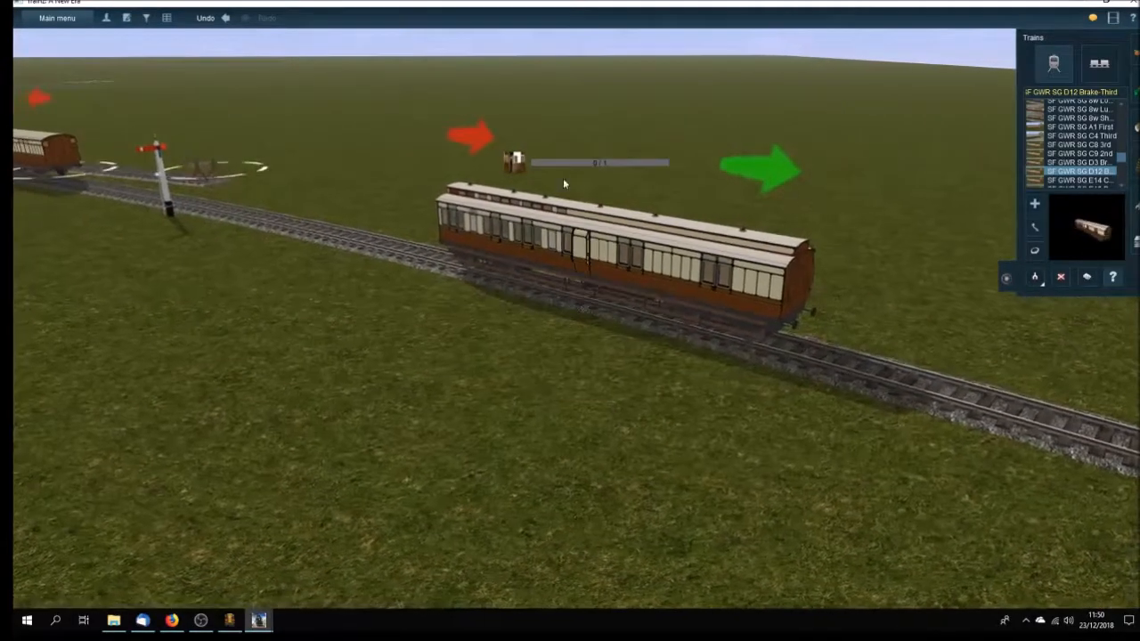
key(Right)
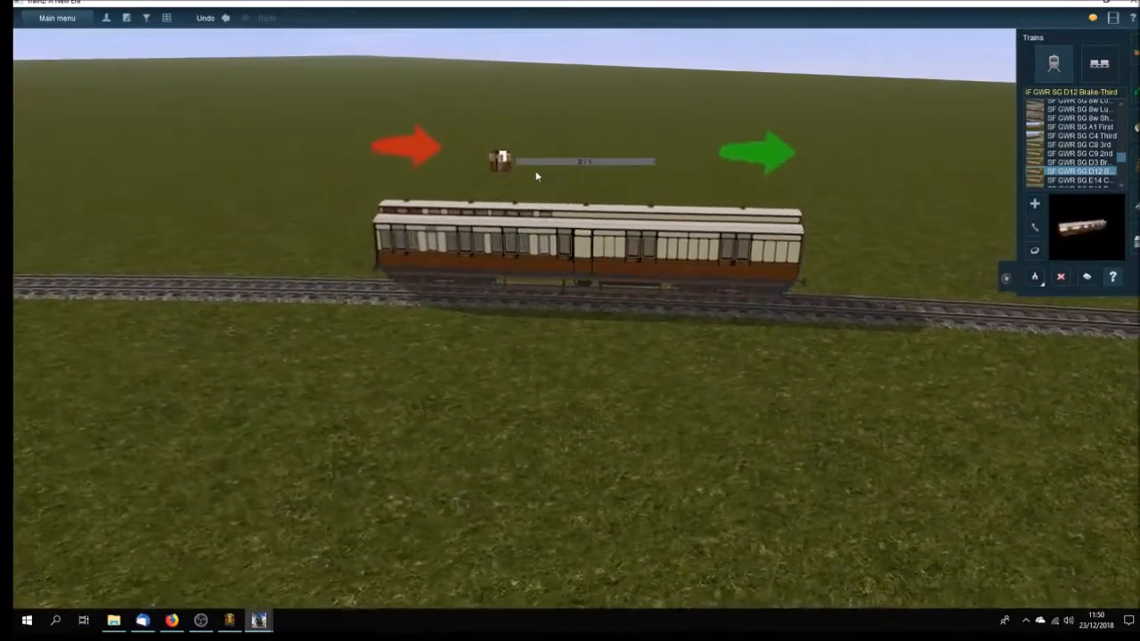
scroll(530, 171, up, 3)
right_click(521, 170)
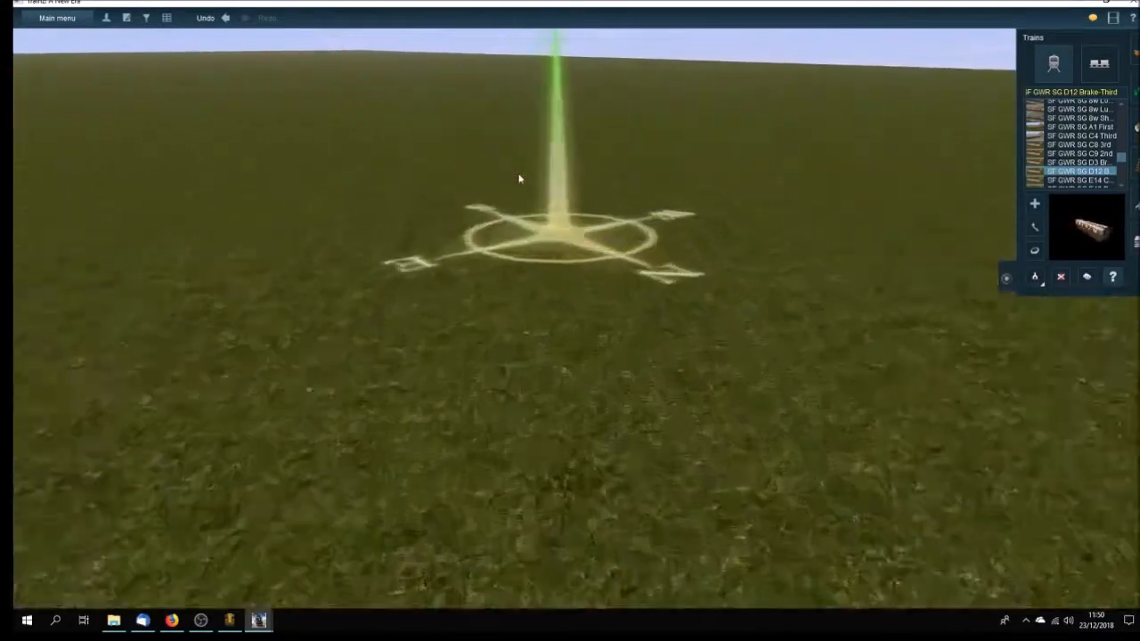
mouse_move(545, 286)
right_down()
mouse_move(566, 407)
mouse_move(628, 337)
right_up()
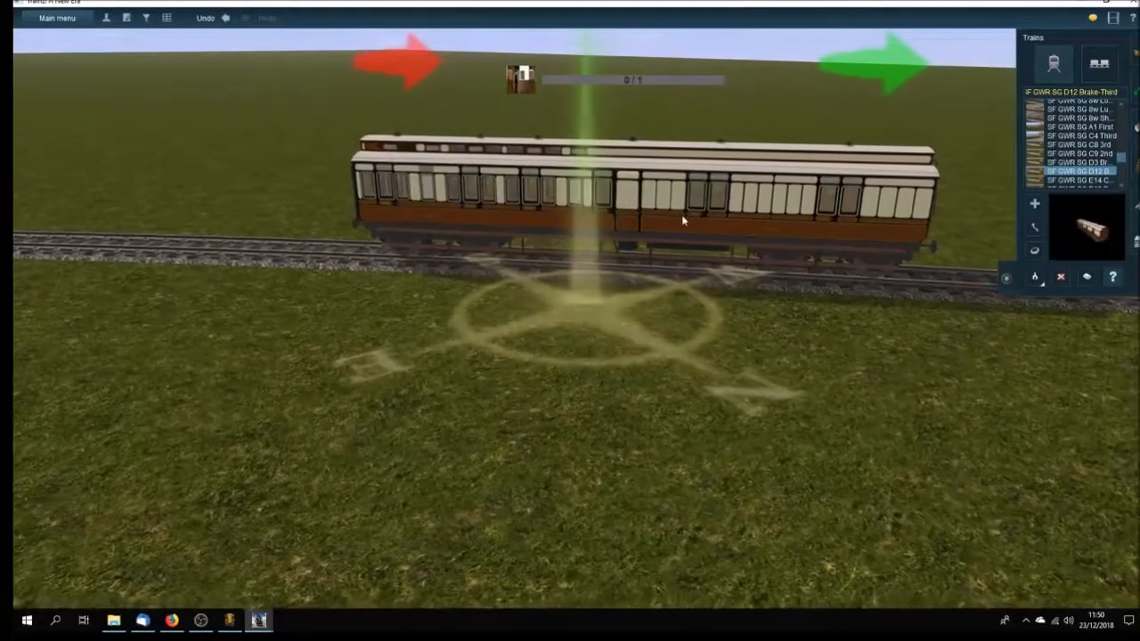
click(686, 228)
drag(604, 250, 612, 227)
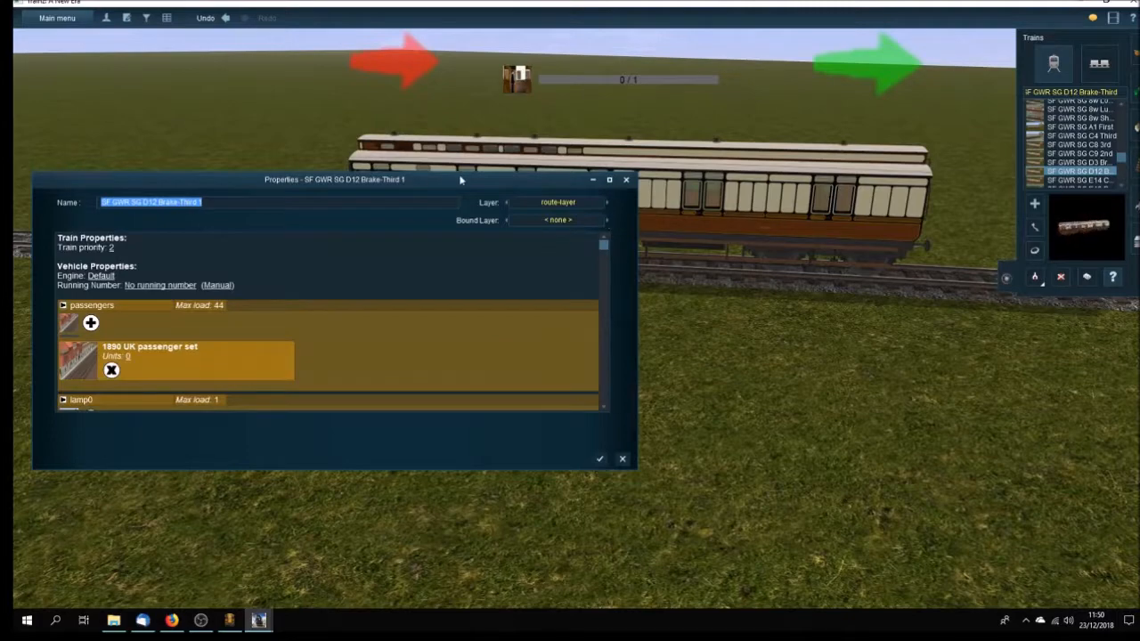
click(627, 181)
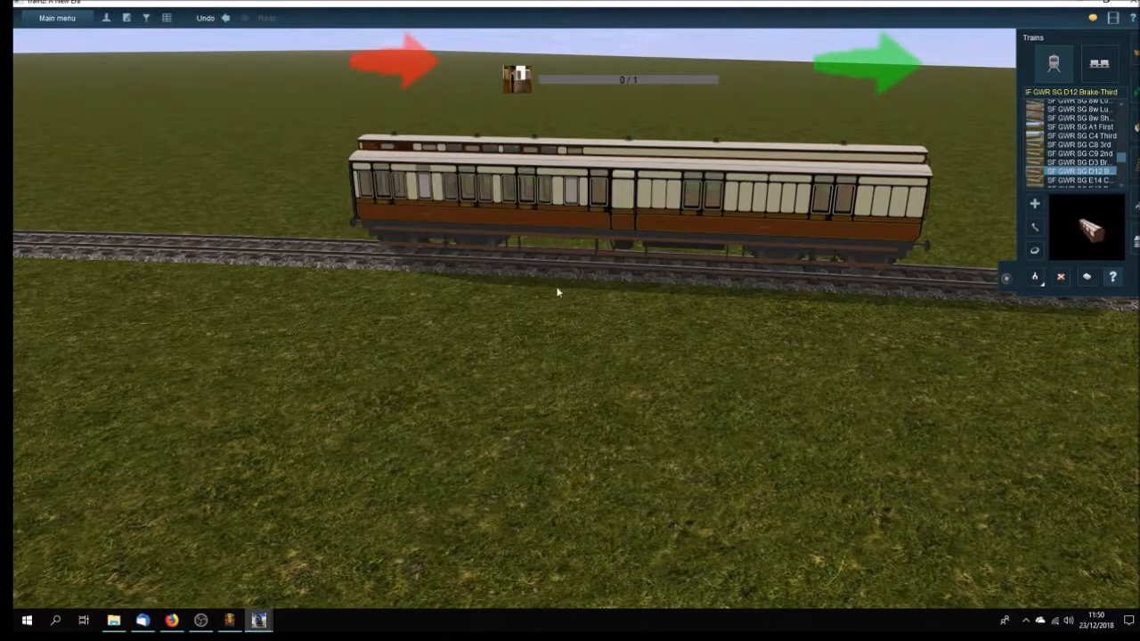
key(Left)
scroll(616, 380, down, 3)
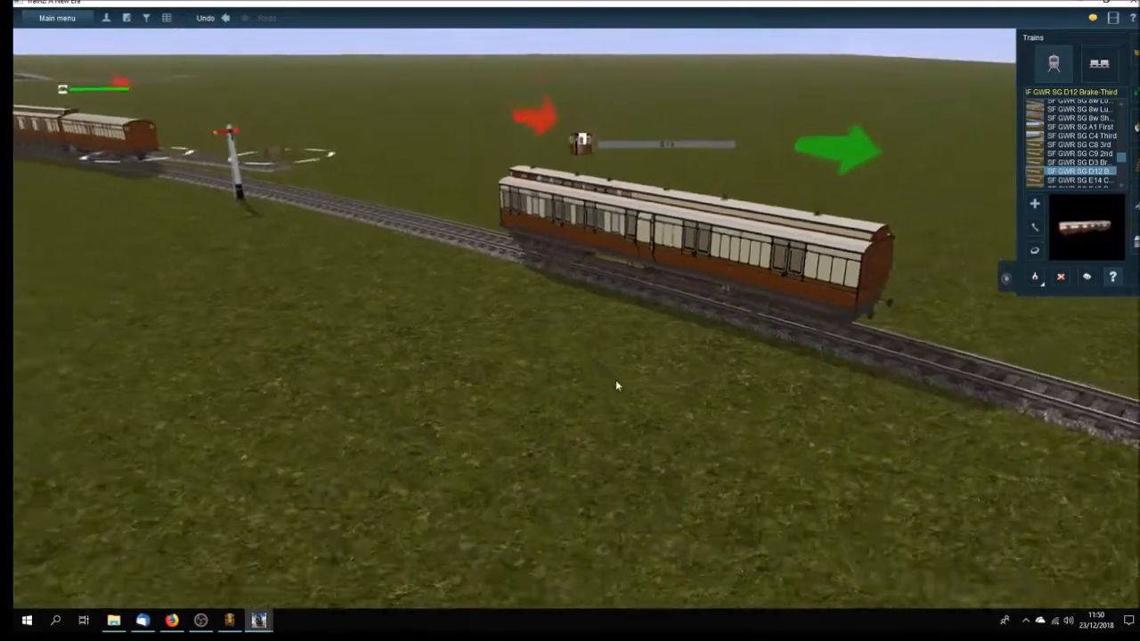
Overwrite the existing route with a new session named Default, start driving it and dismiss the QuickDrive setup
click(106, 18)
click(623, 320)
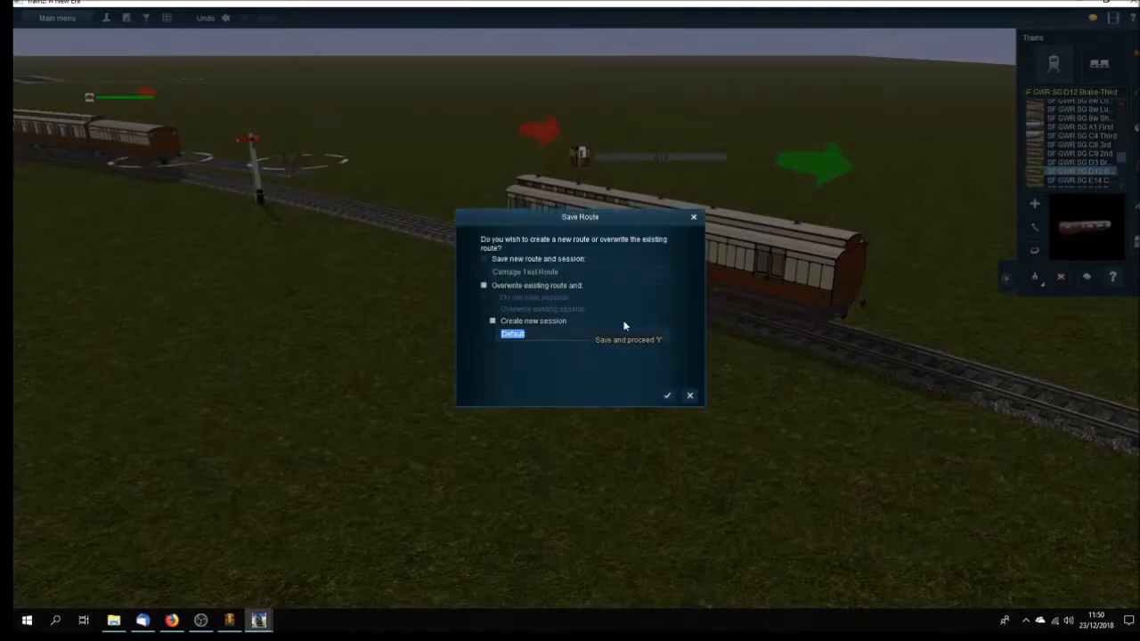
click(668, 396)
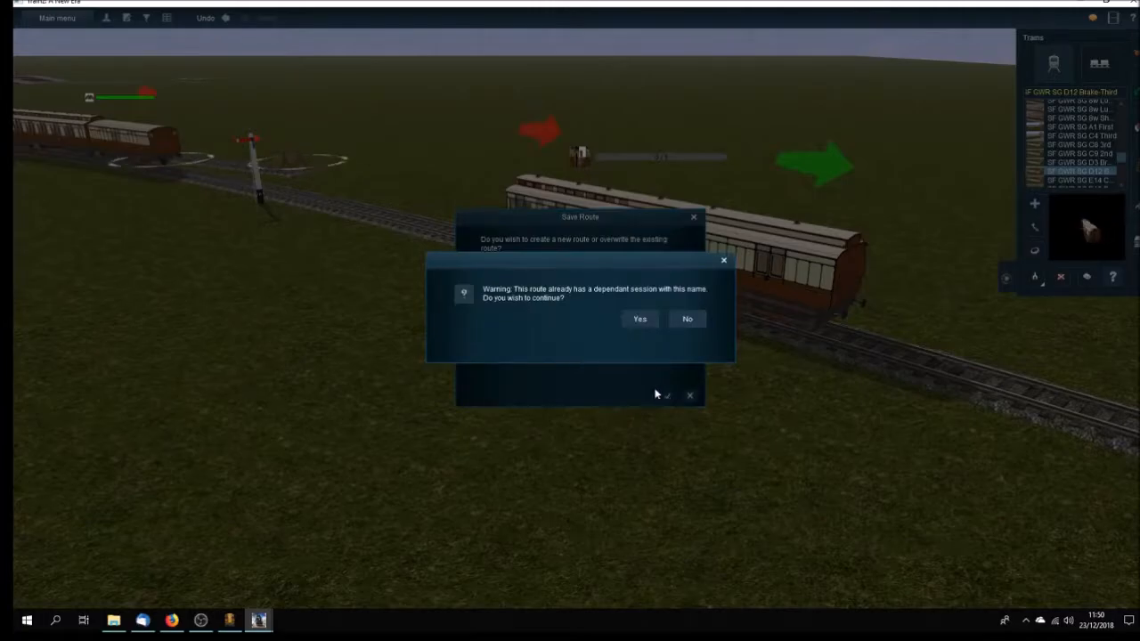
click(645, 319)
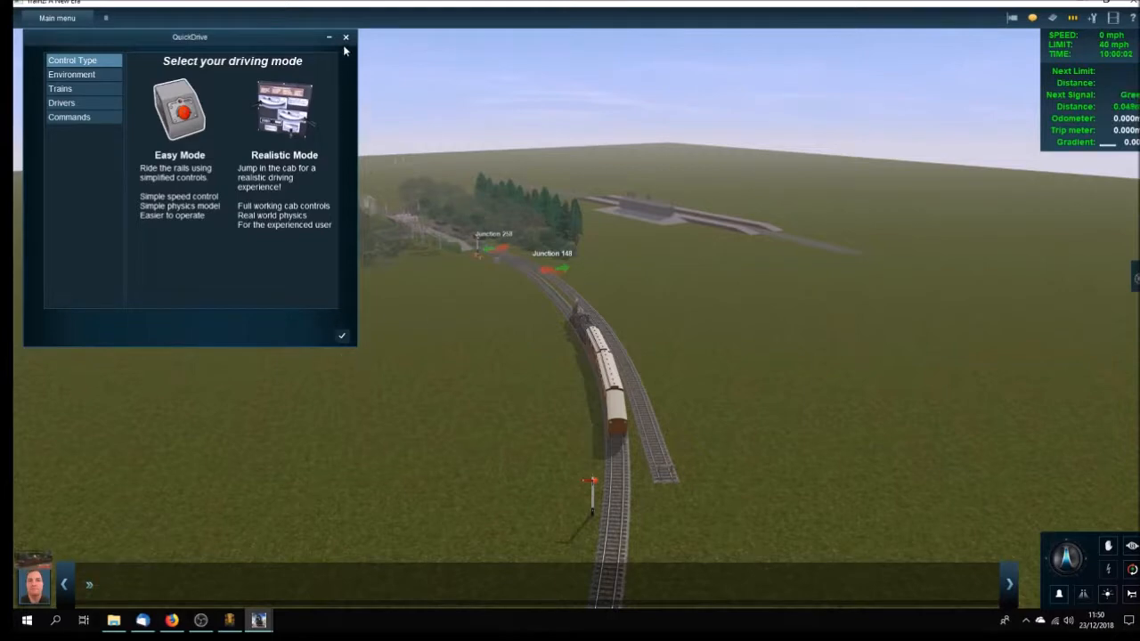
click(346, 38)
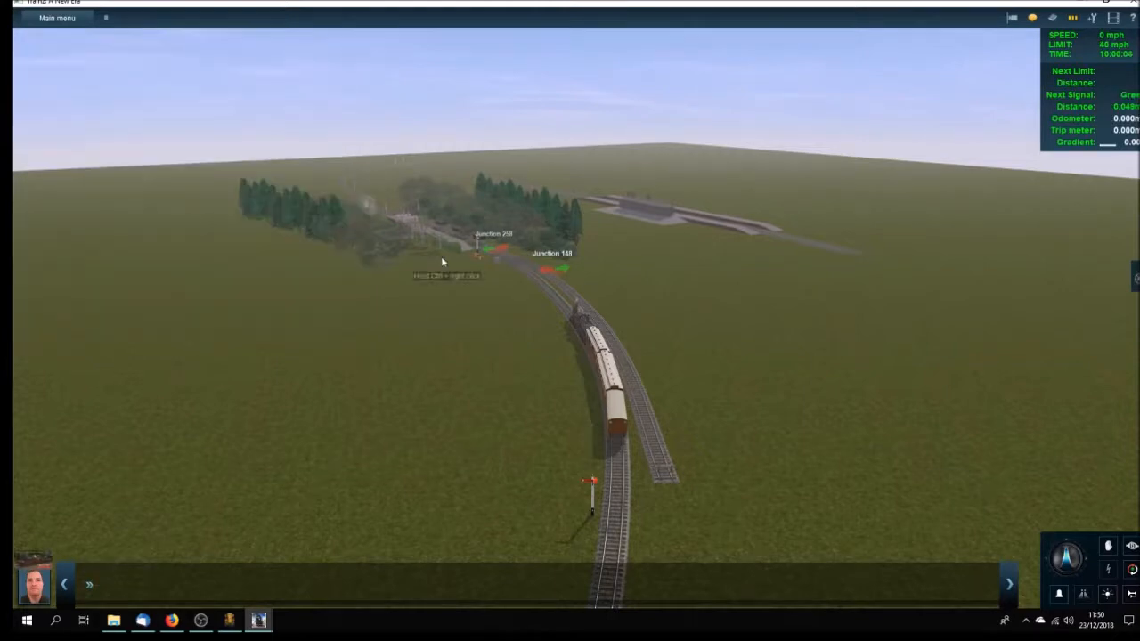
Find the standalone D12 Brake-Third carriage on the track and inspect it close up from both sides and the end
key(Left)
right_drag(586, 467, 1072, 380)
click(1094, 325)
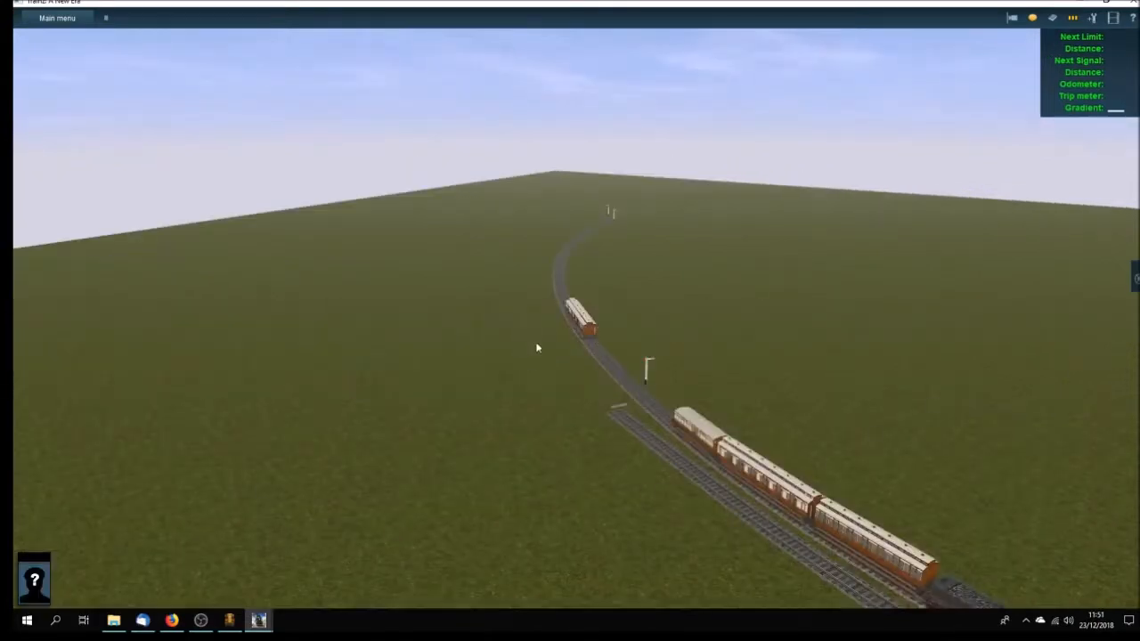
right_drag(537, 346, 603, 354)
scroll(602, 351, up, 10)
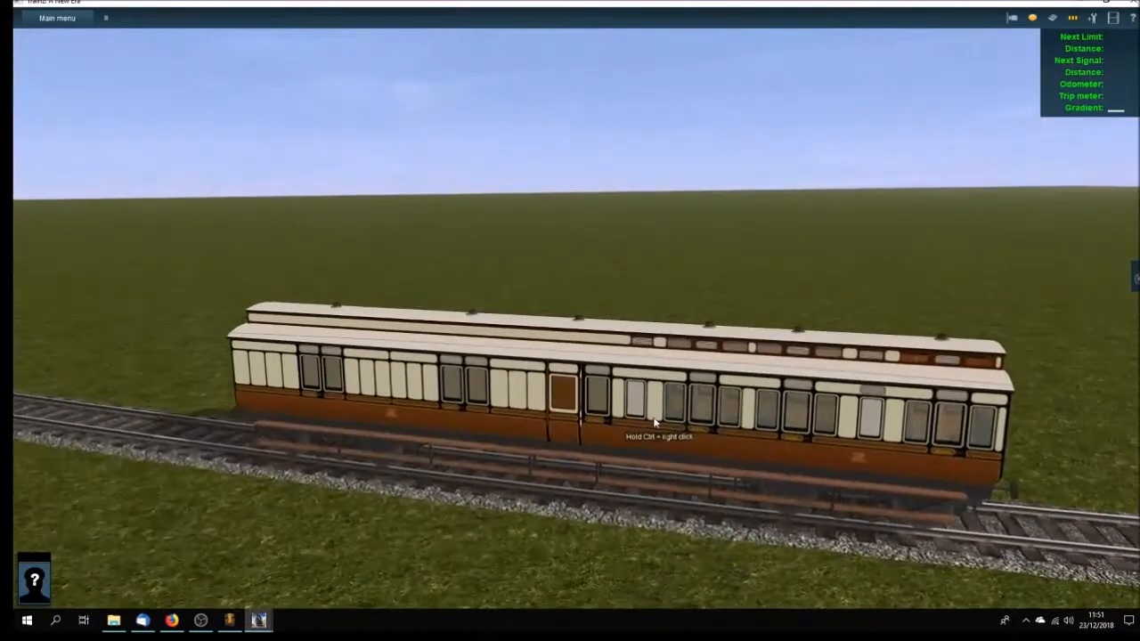
key(Left)
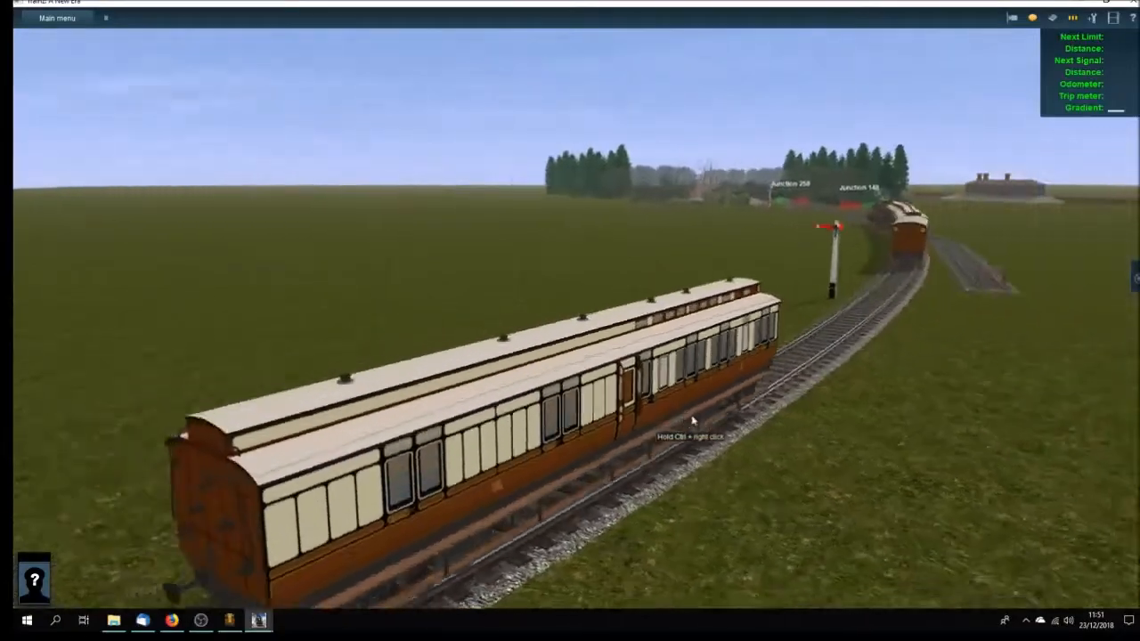
key(Left)
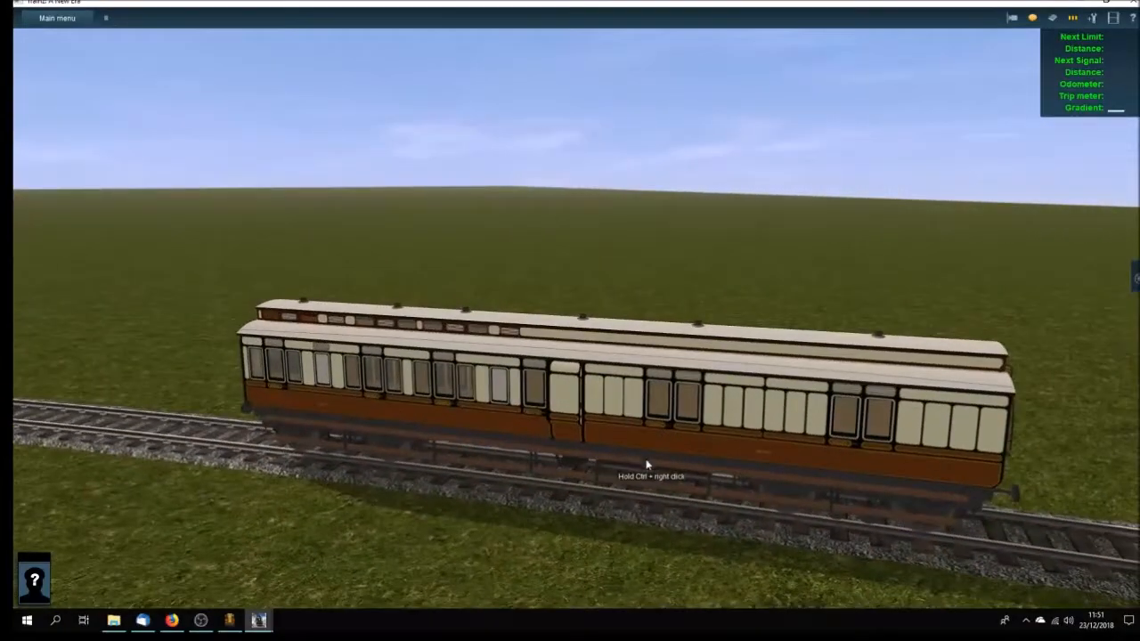
Frame the whole carriage from a distance, capture a screenshot of it and exit the driving session to Content Manager
scroll(718, 495, down, 6)
scroll(727, 471, up, 2)
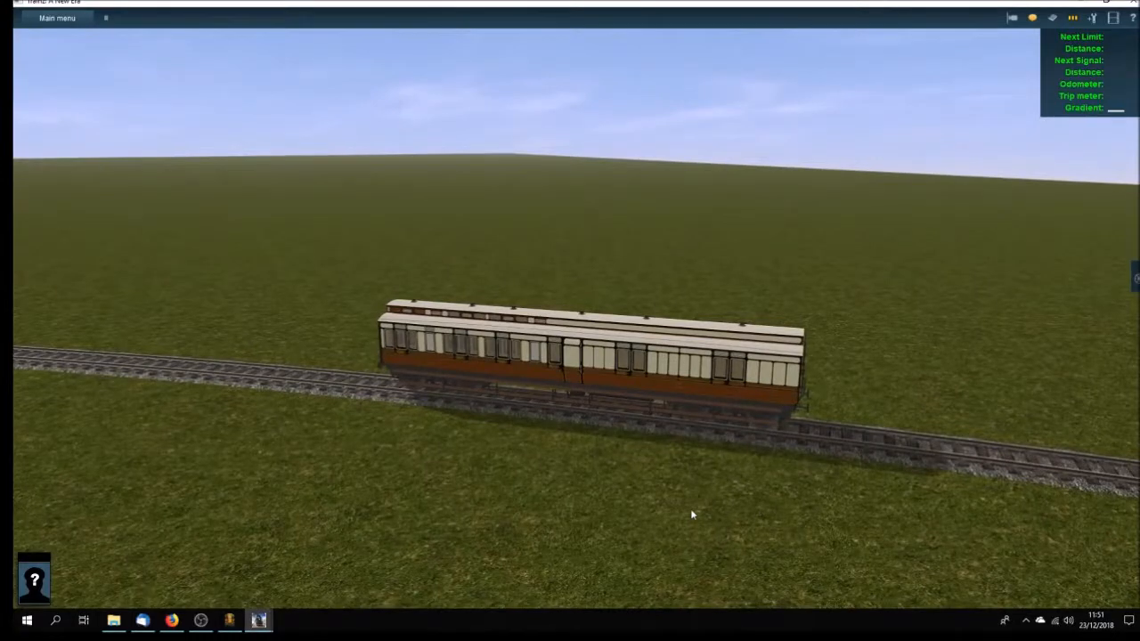
key(Print)
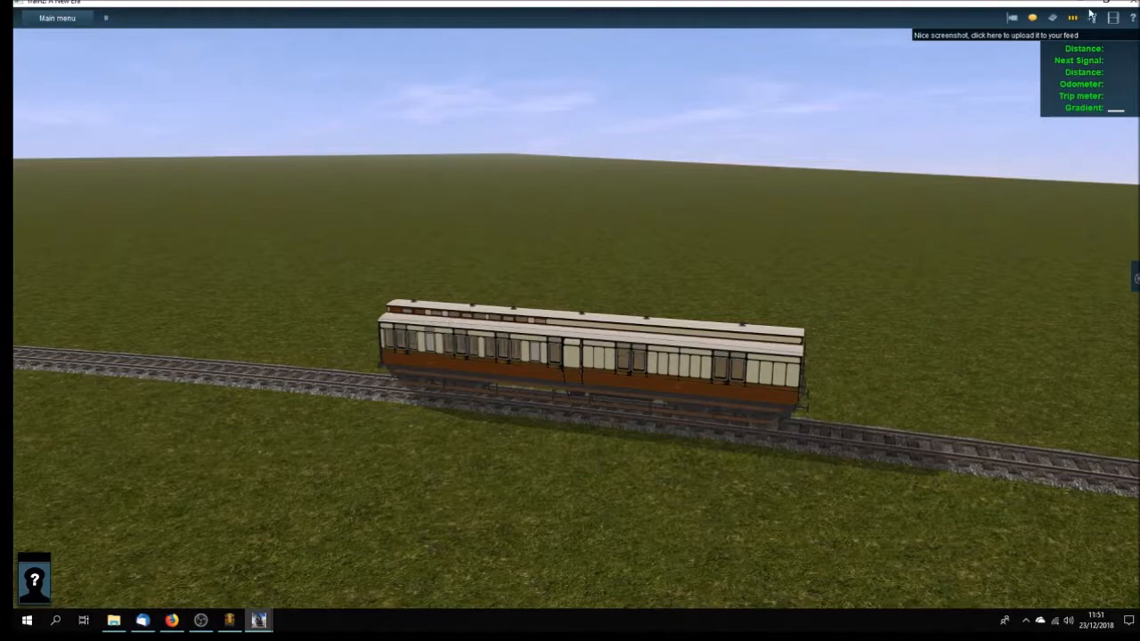
click(1132, 3)
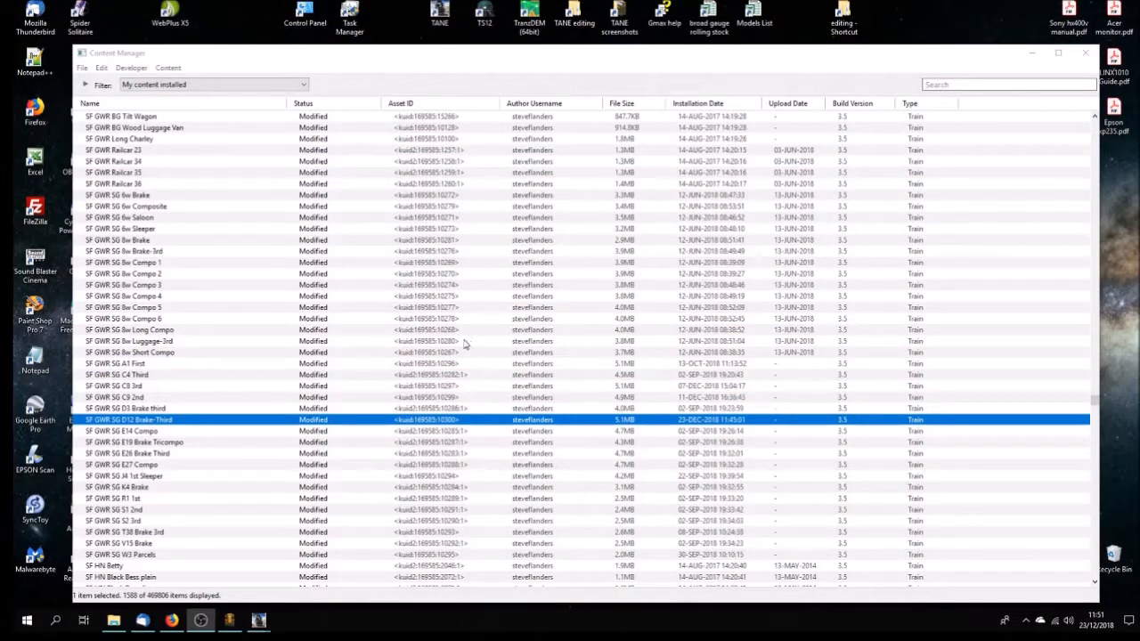
Open SF GWR SG D12 Brake-Third for editing in Explorer and sort its gwr_sg_d12_brake_third_body folder by file type
right_click(302, 424)
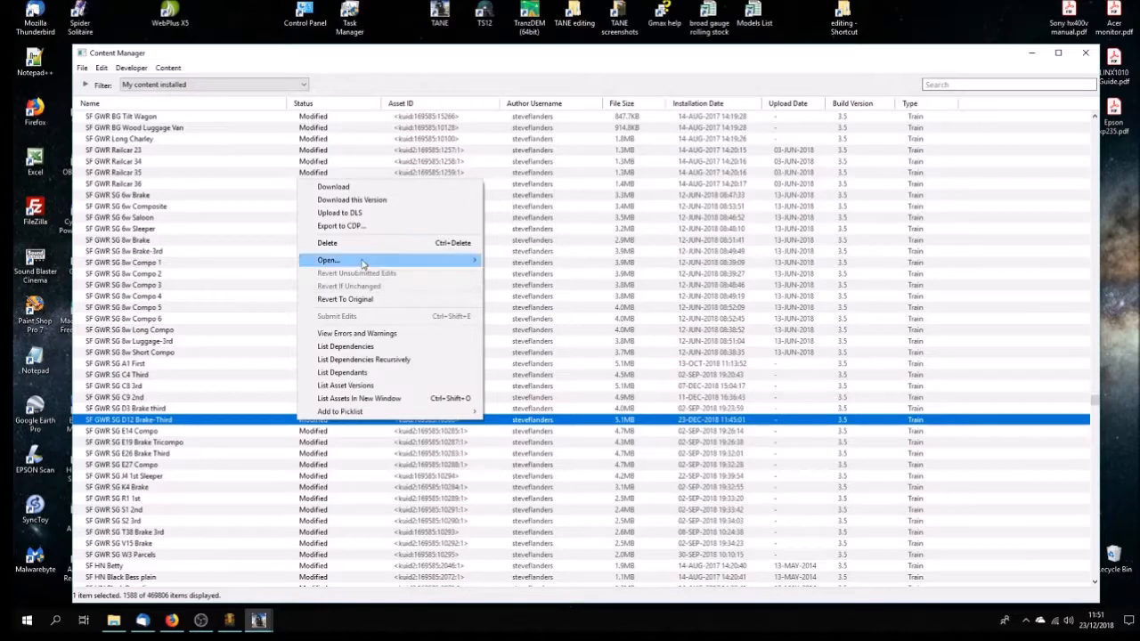
mouse_move(372, 260)
click(519, 273)
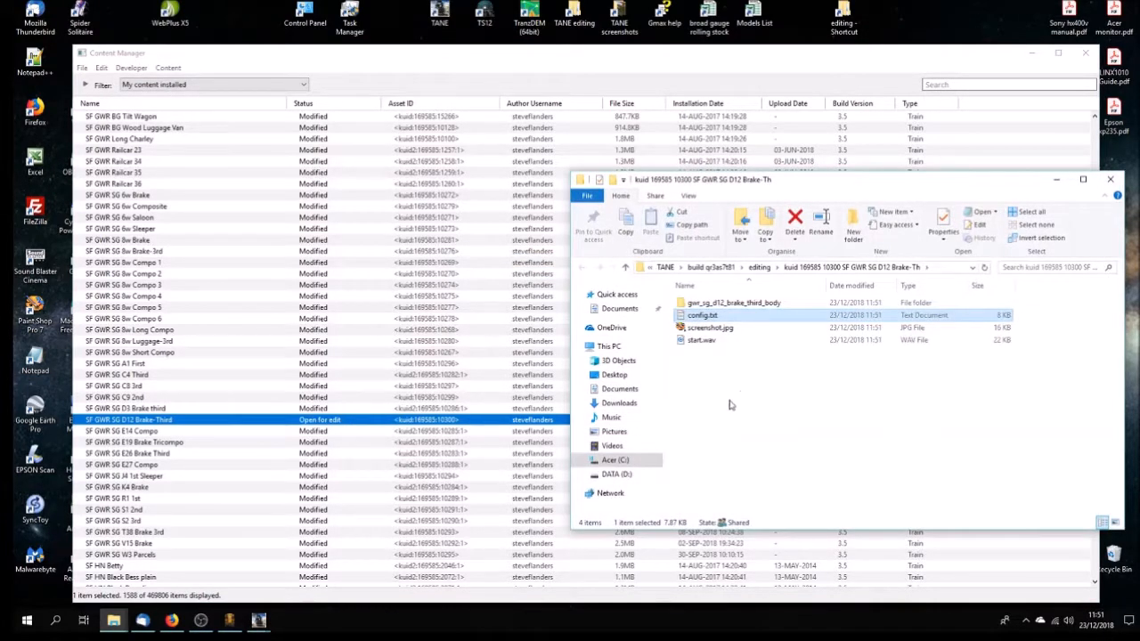
double_click(752, 305)
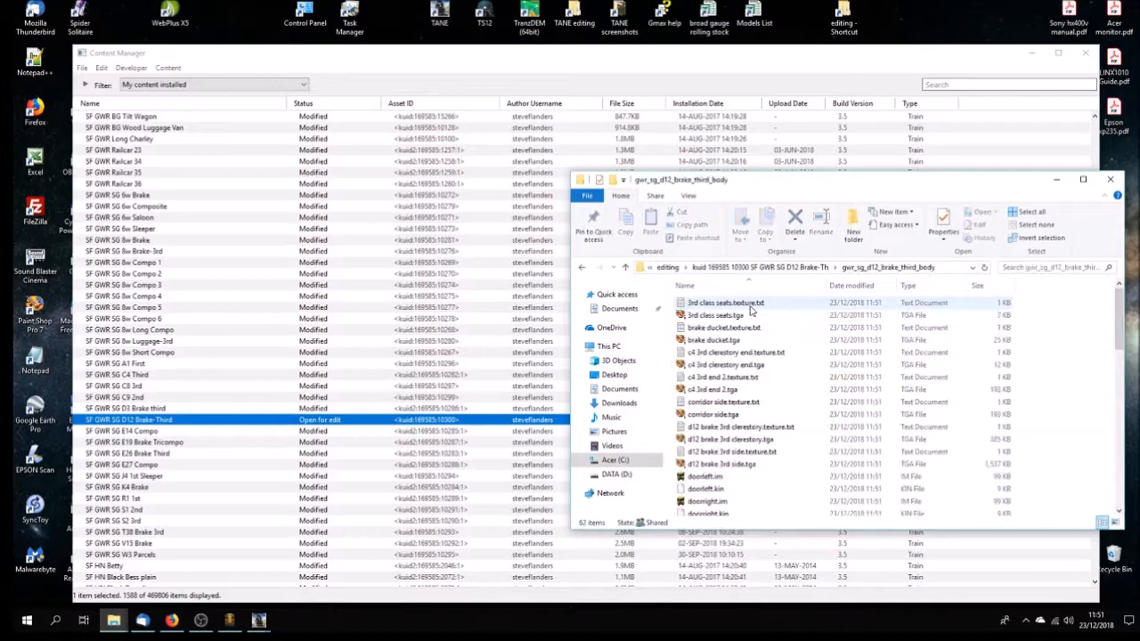
click(911, 285)
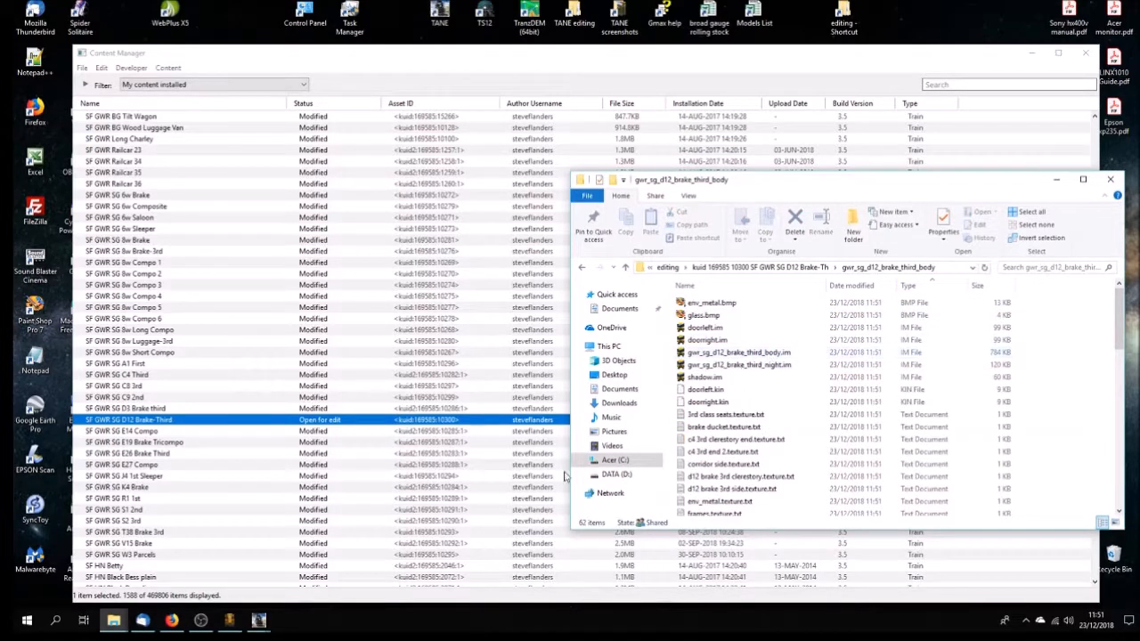
Switch to gmax, open D12 brake 3rd v3 2.gmax and frame the whole carriage in the Perspective view
click(229, 621)
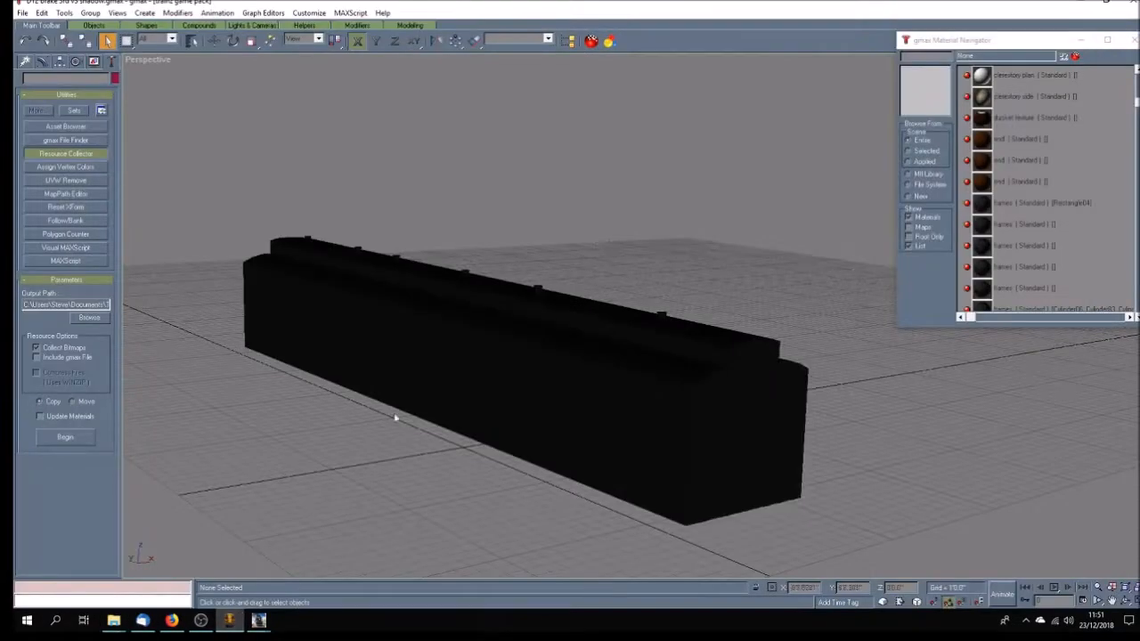
click(23, 12)
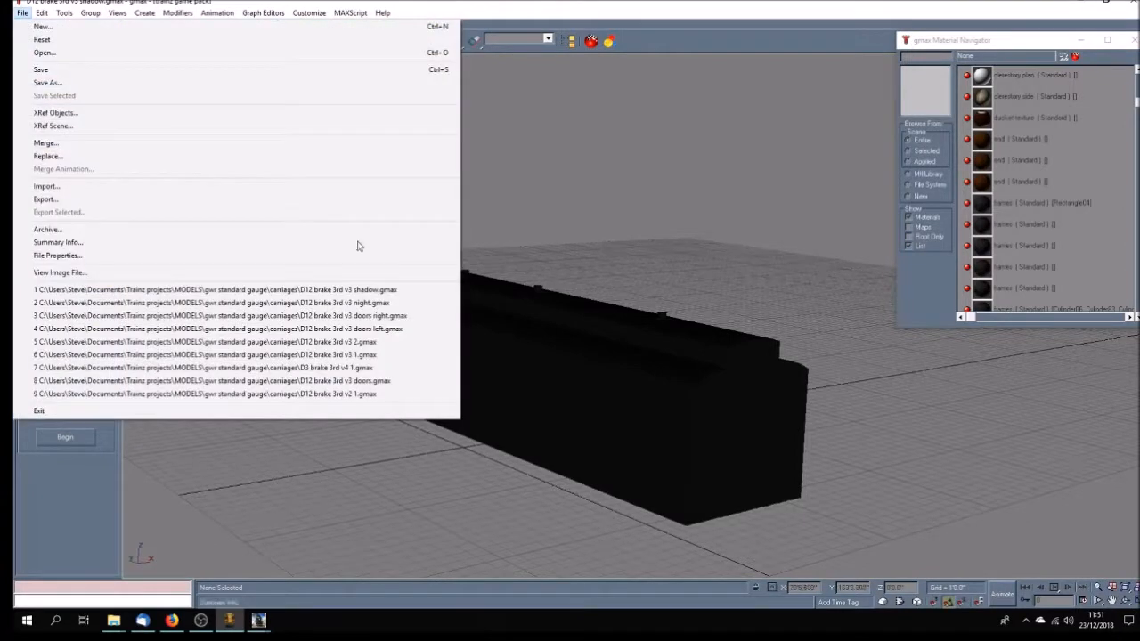
click(387, 342)
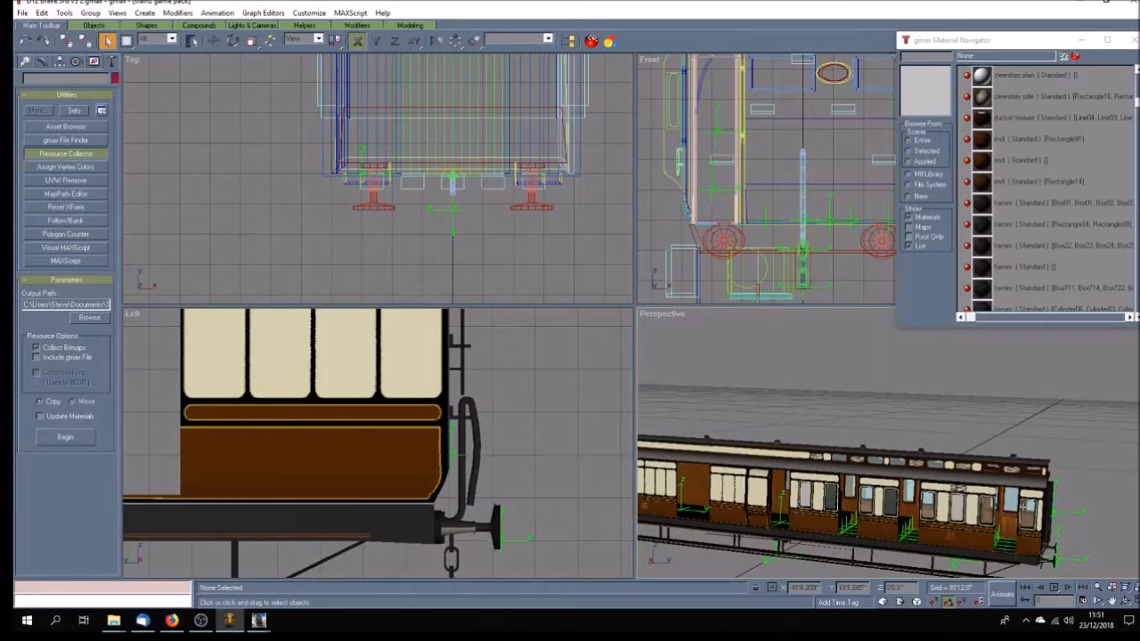
click(1112, 601)
drag(800, 500, 822, 473)
scroll(863, 465, down, 5)
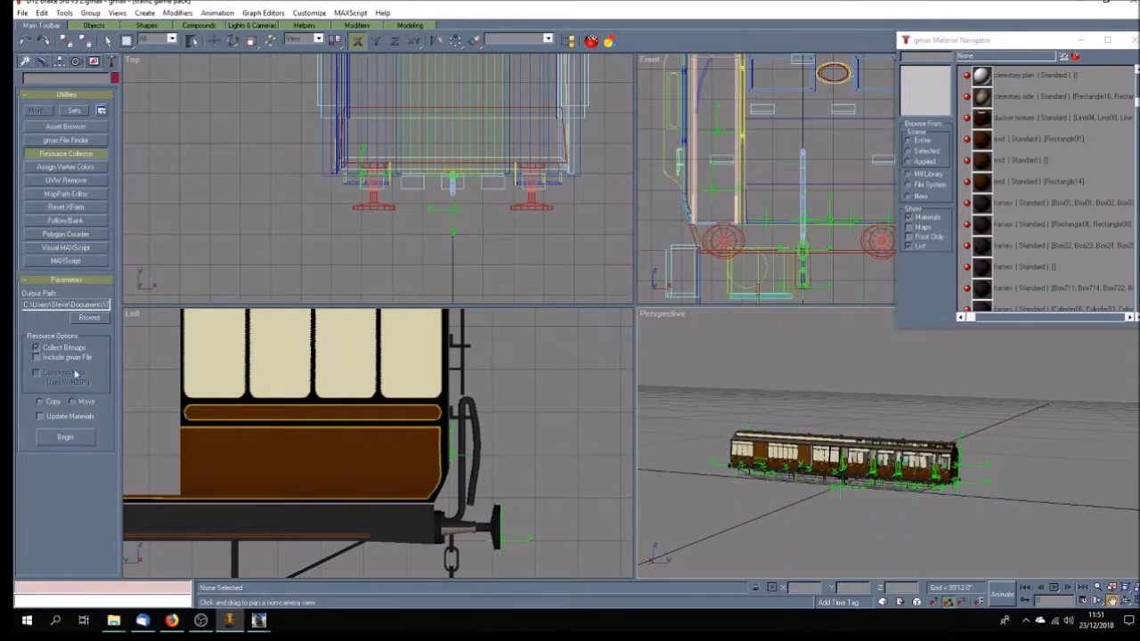
Select all the attachment-point helpers by name and hide them
click(191, 41)
drag(505, 226, 518, 284)
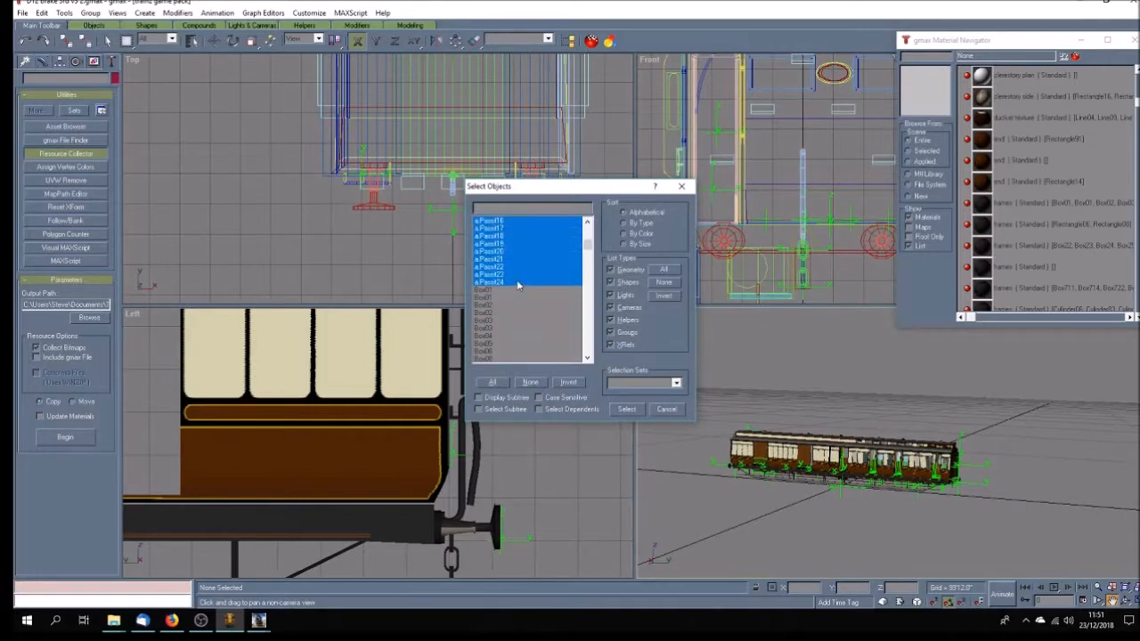
click(626, 408)
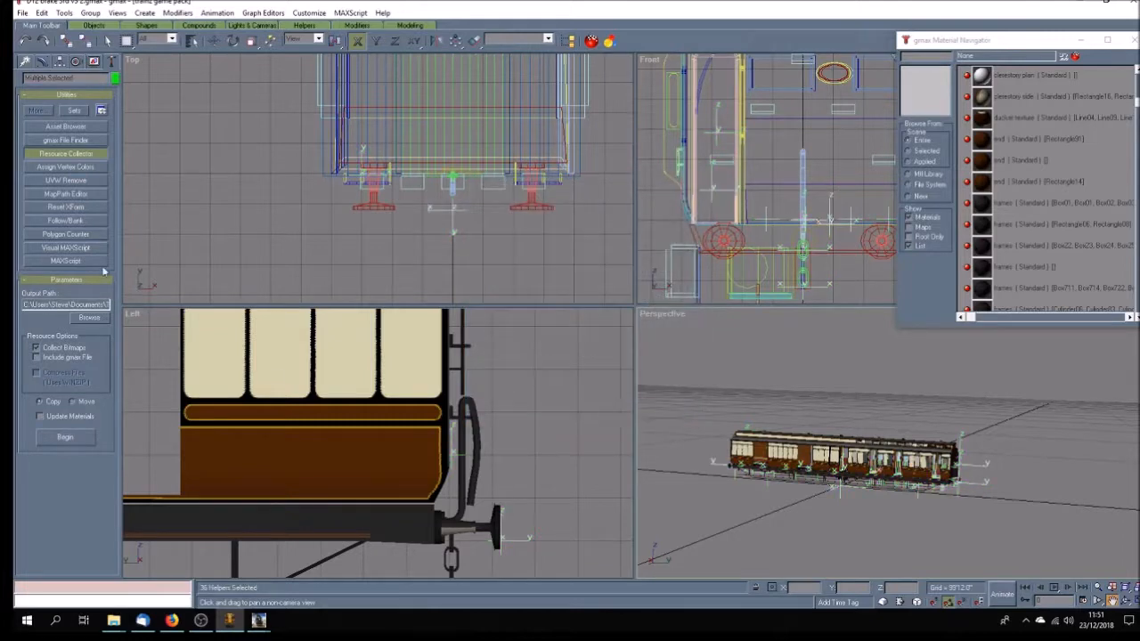
click(94, 62)
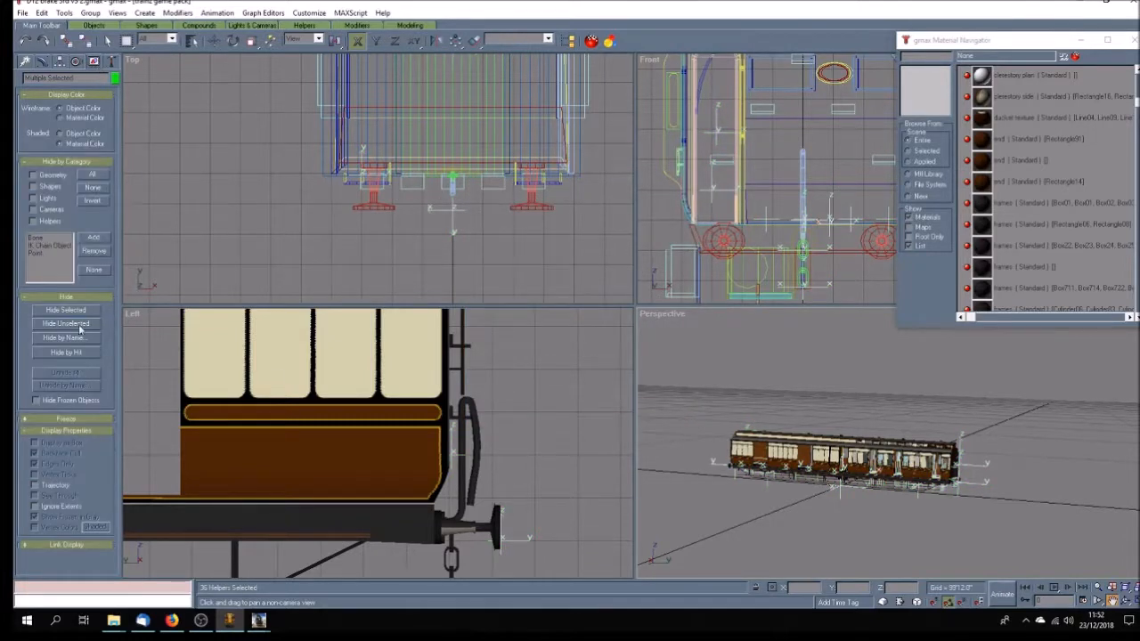
click(66, 311)
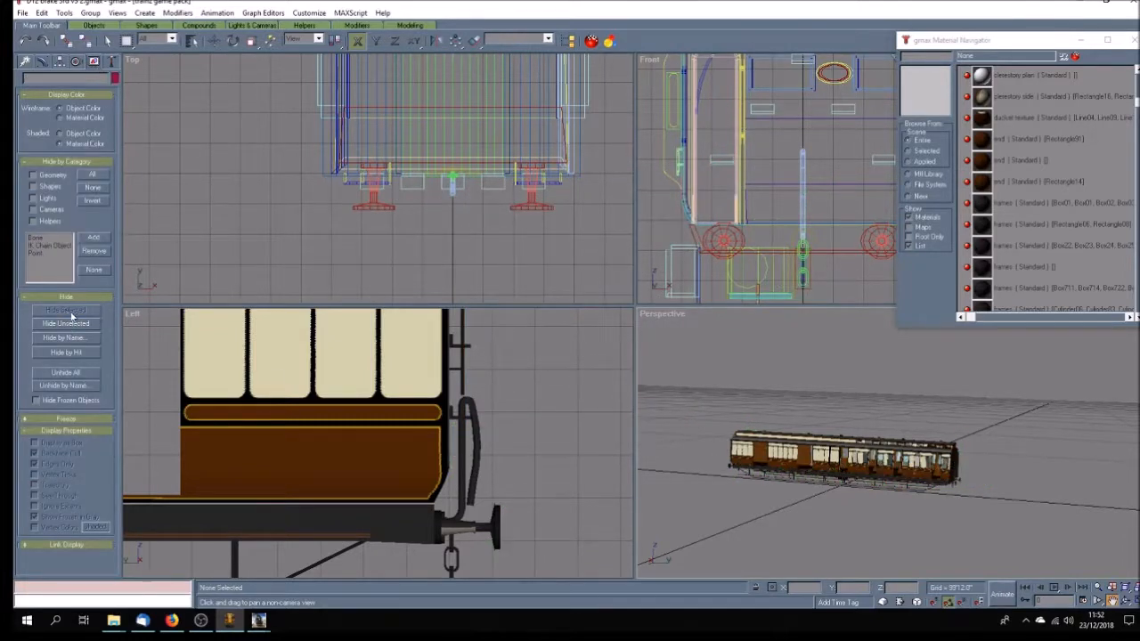
Select all the remaining visible carriage objects and apply Reset XForm to them
click(41, 13)
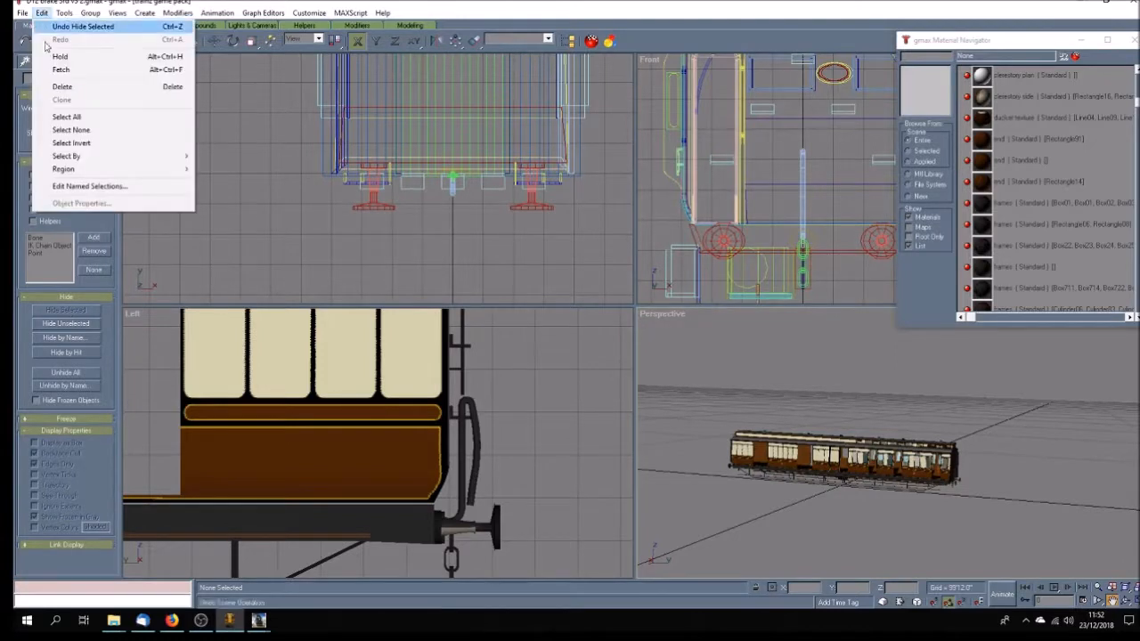
click(63, 116)
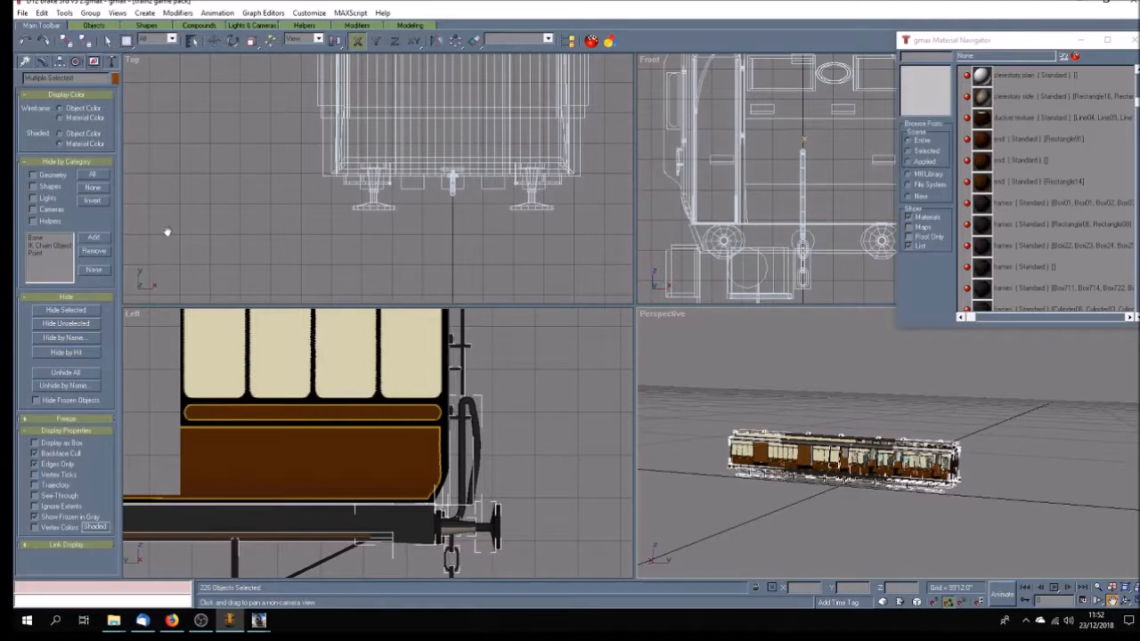
click(111, 61)
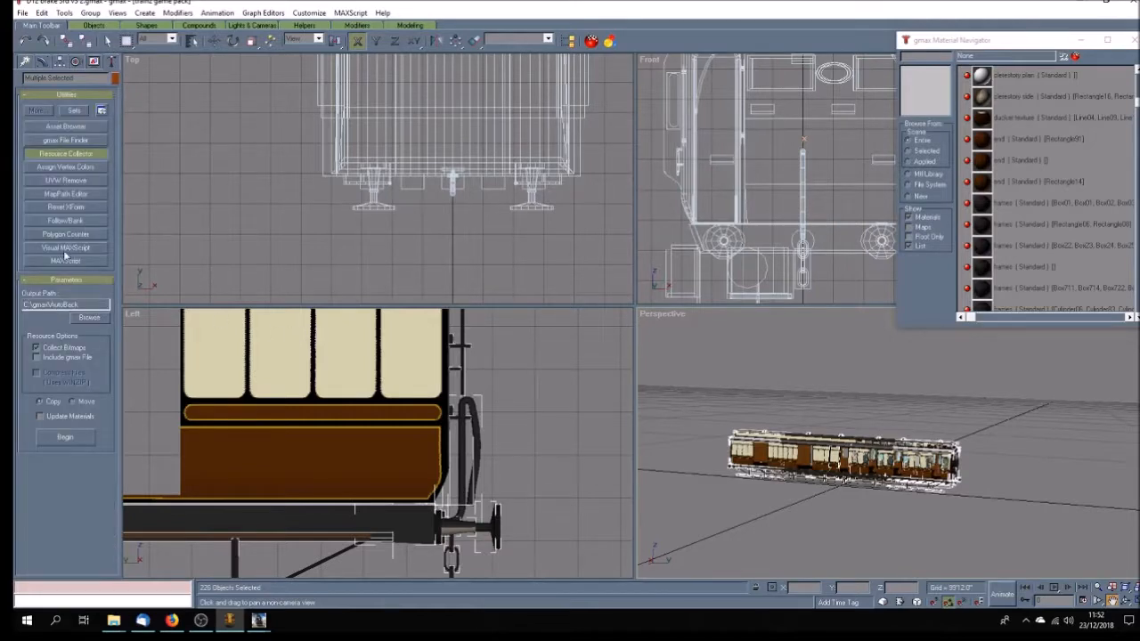
click(71, 207)
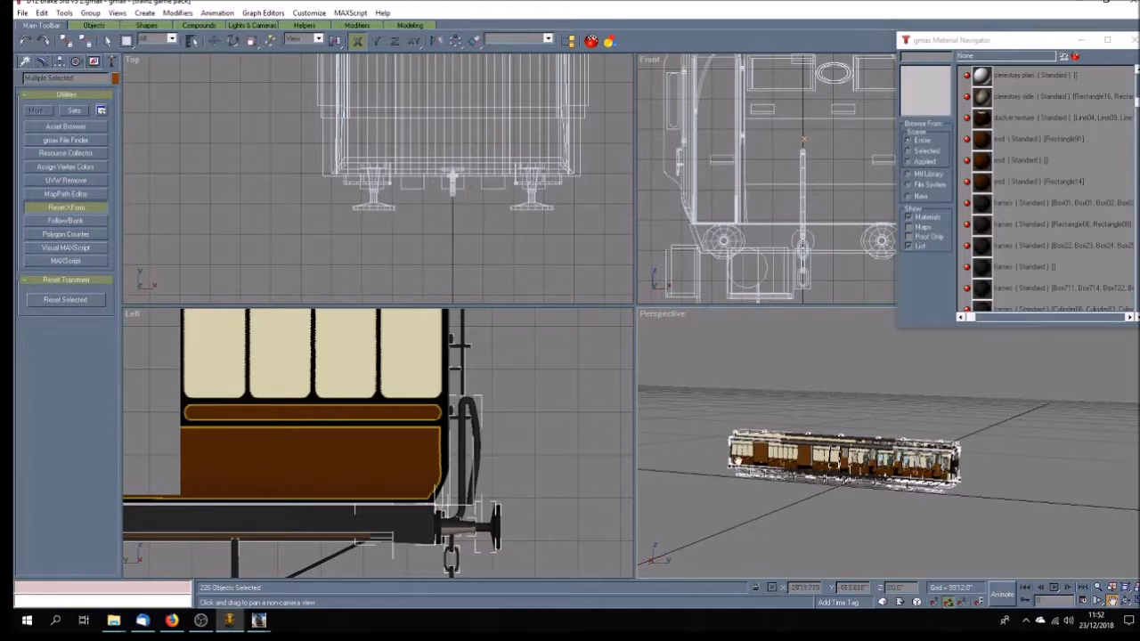
Select a single mesh object of the carriage and check its modifier stack for the XForm modifier, then deselect it
click(107, 41)
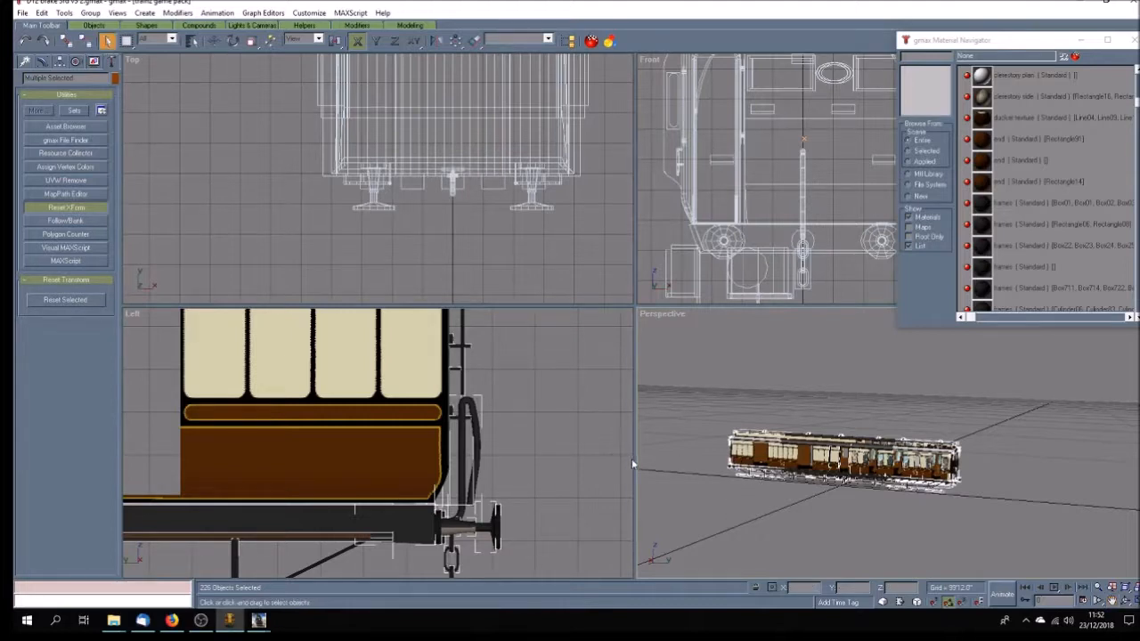
click(664, 462)
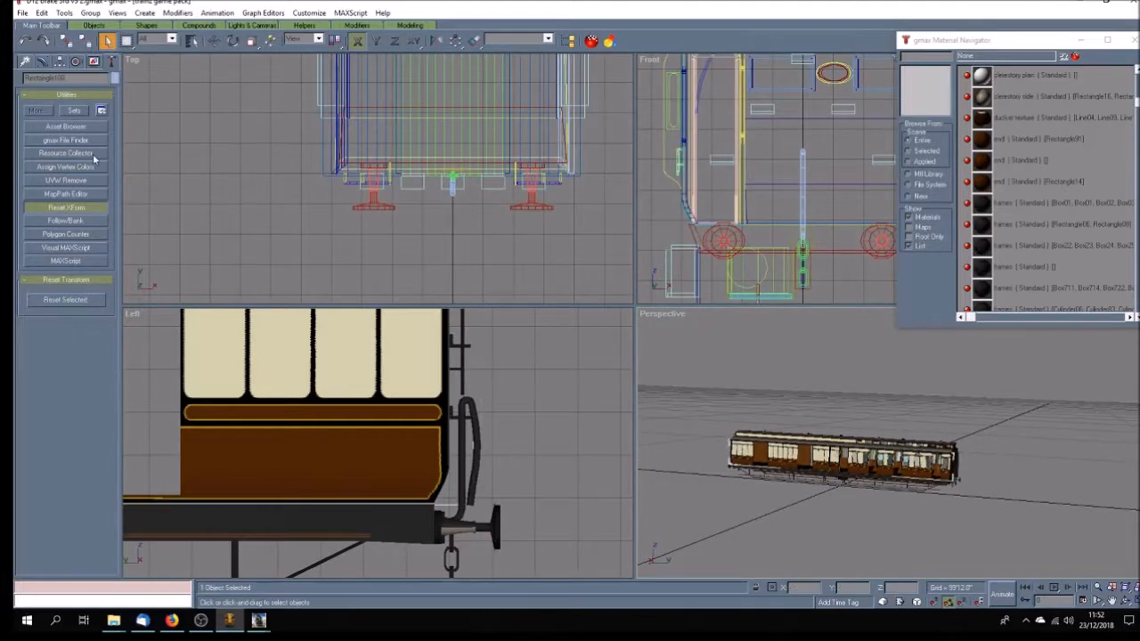
click(44, 63)
key(w)
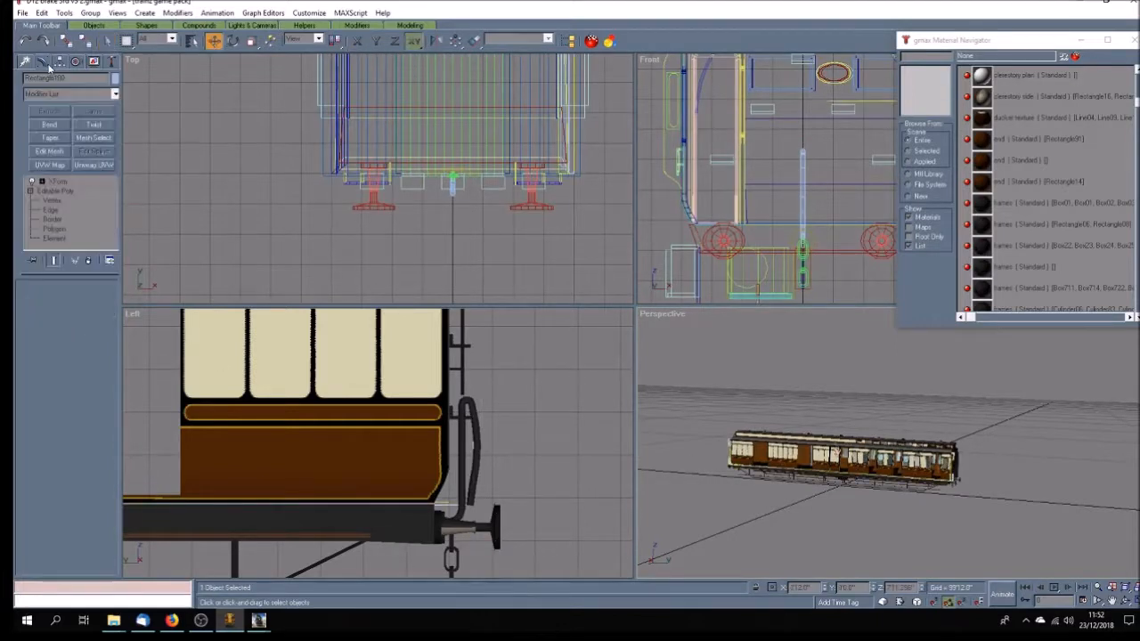
click(92, 182)
click(790, 403)
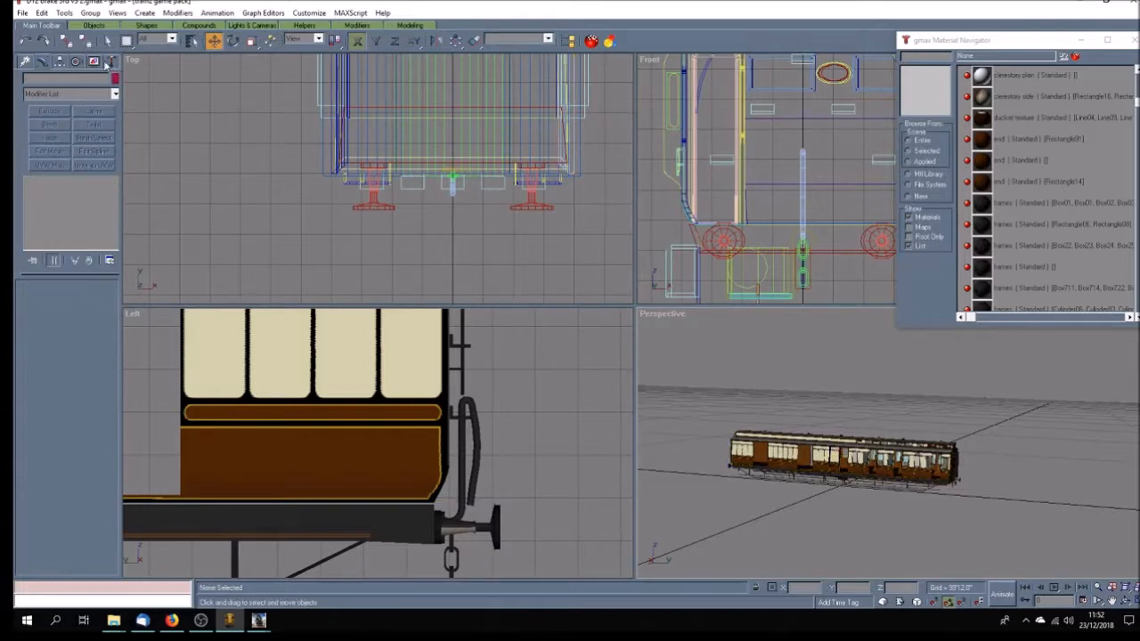
Unhide all the attachment-point helpers and save D12 brake 3rd v3 2.gmax
click(95, 61)
click(86, 373)
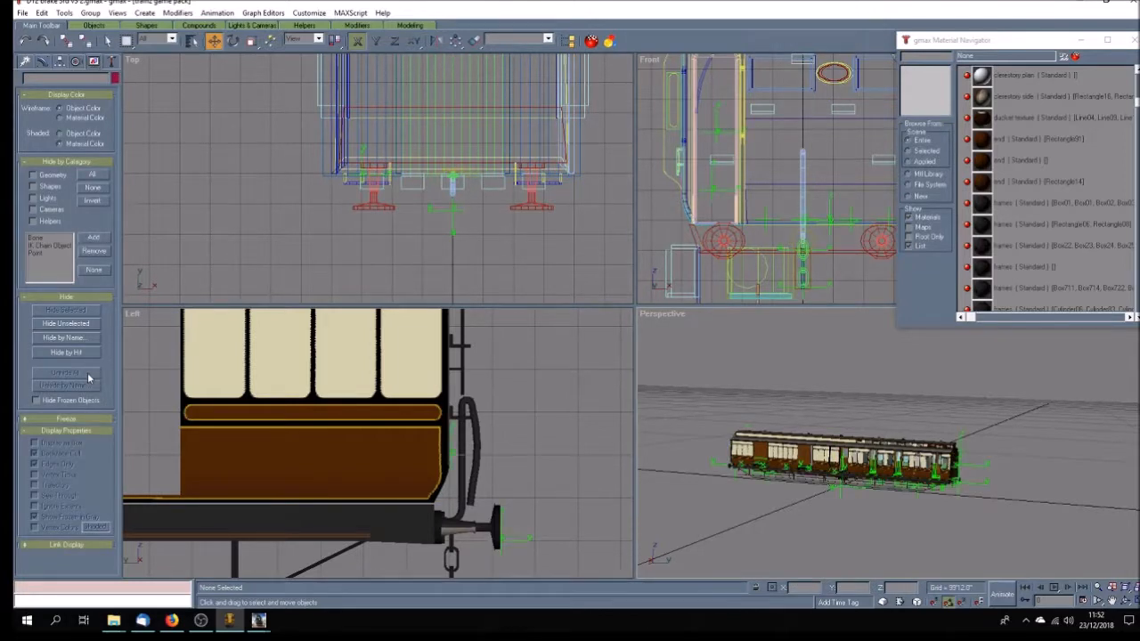
click(23, 12)
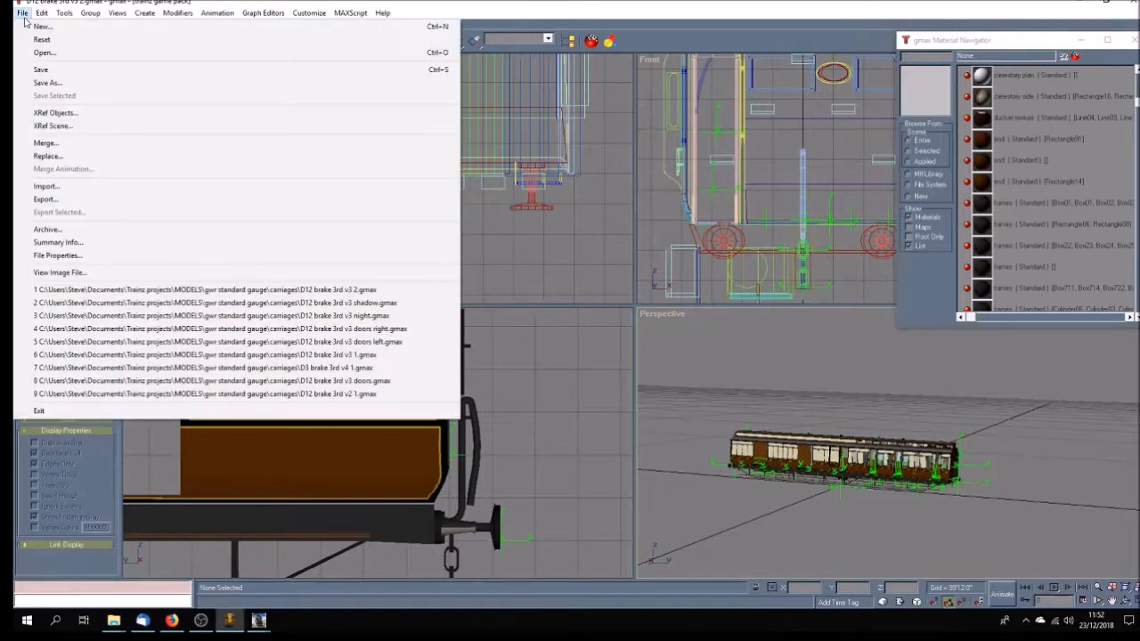
click(41, 71)
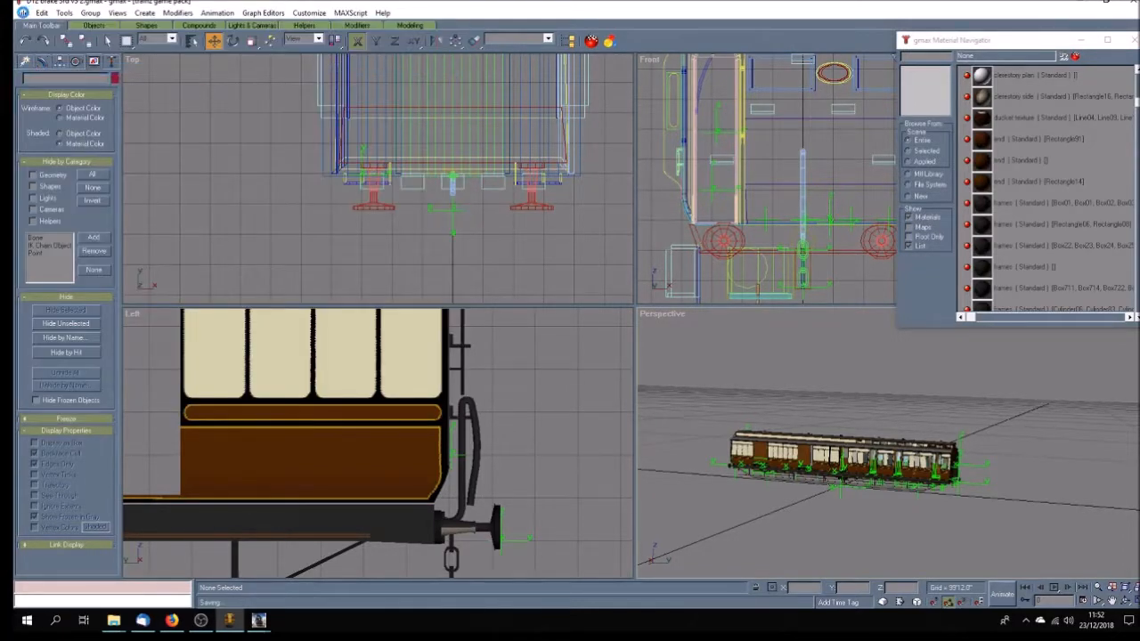
Save a copy of the model as D12 brake 3rd v3 1.gmax, replacing the existing file
click(22, 13)
click(41, 84)
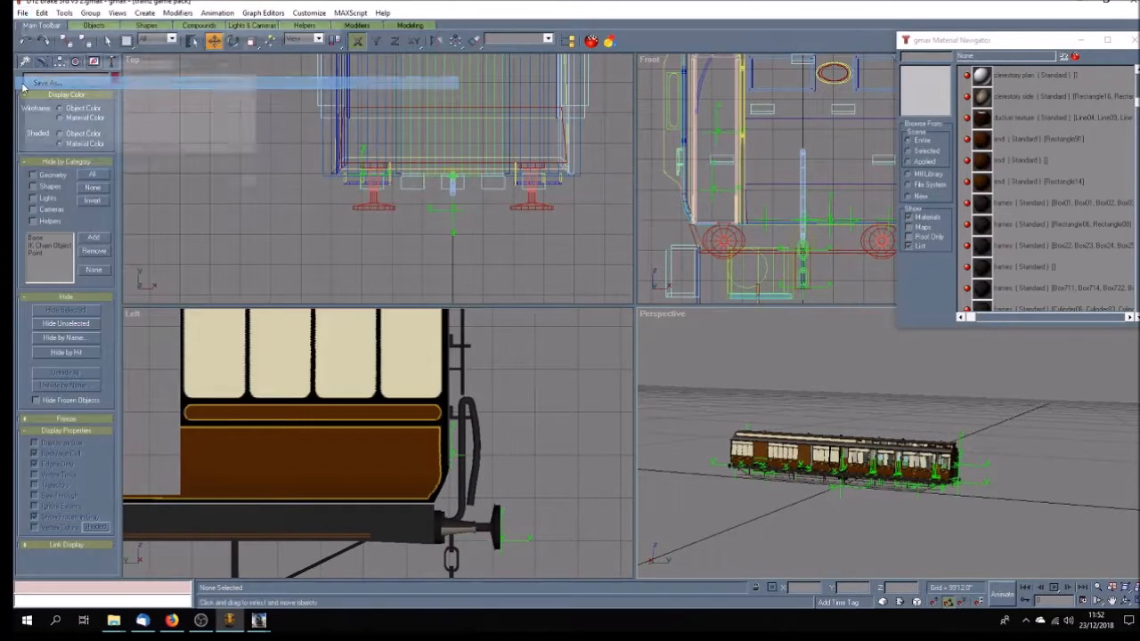
drag(255, 89, 254, 104)
click(255, 139)
click(103, 117)
click(317, 166)
click(619, 353)
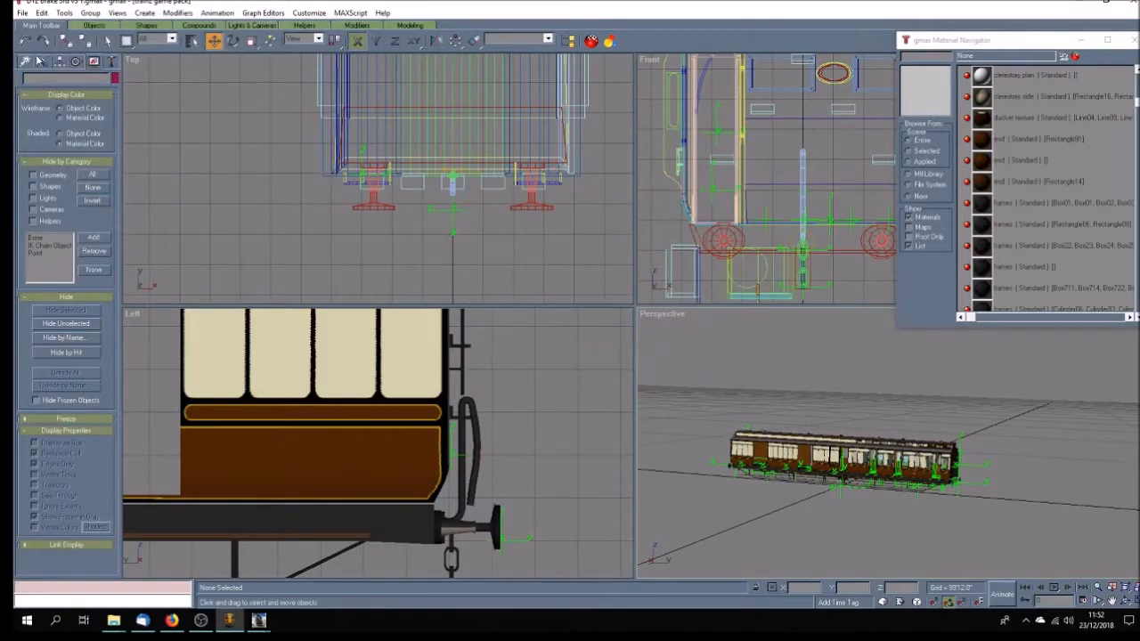
Export the model in Trainz format over gwr_sg_D12_brake_third_body.im, replacing the file and overwriting all existing .texture.txt files
click(21, 12)
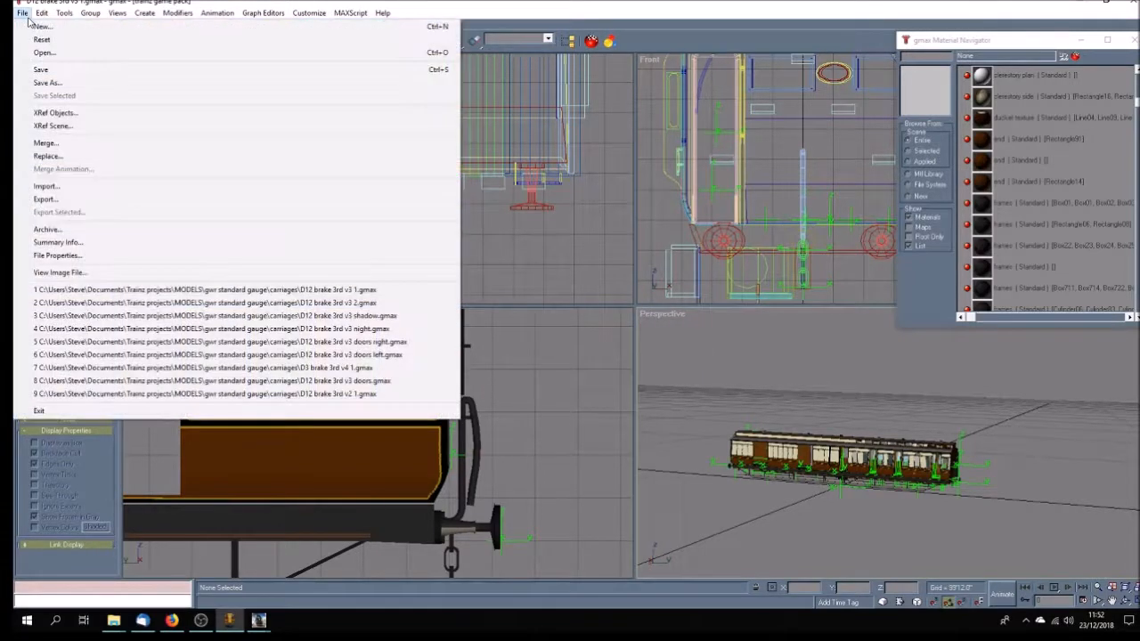
click(88, 203)
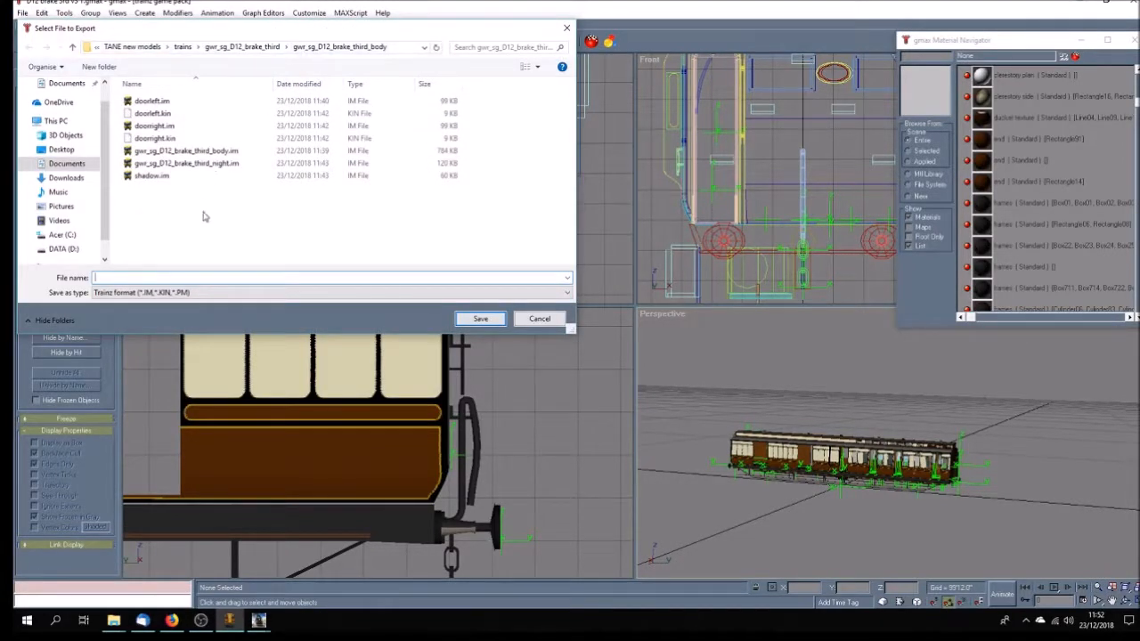
click(212, 153)
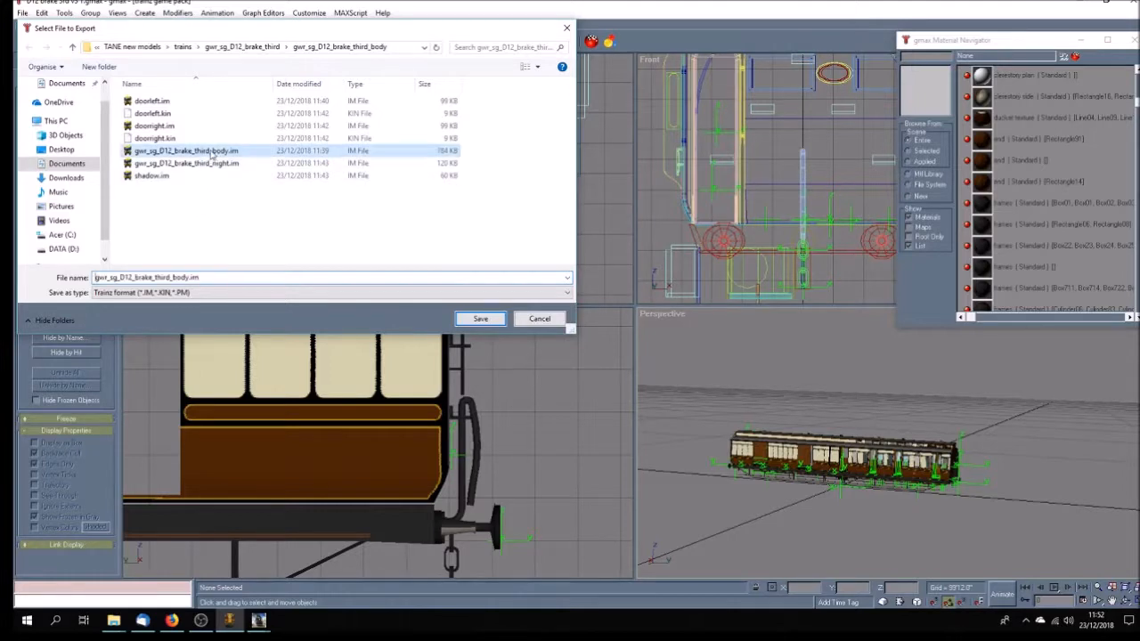
click(480, 318)
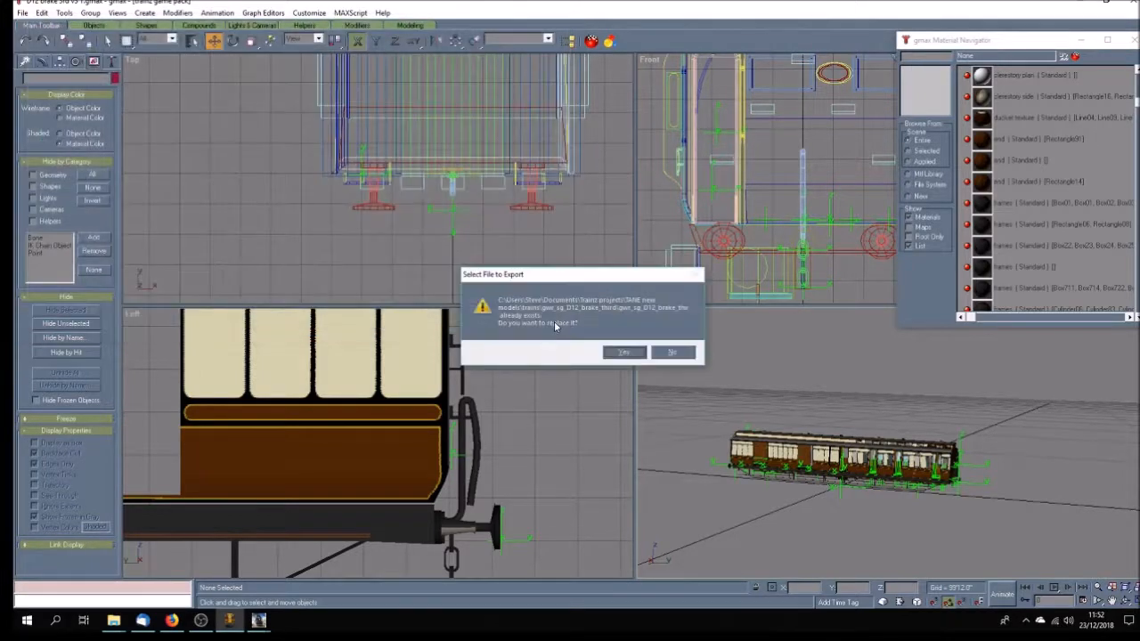
click(626, 353)
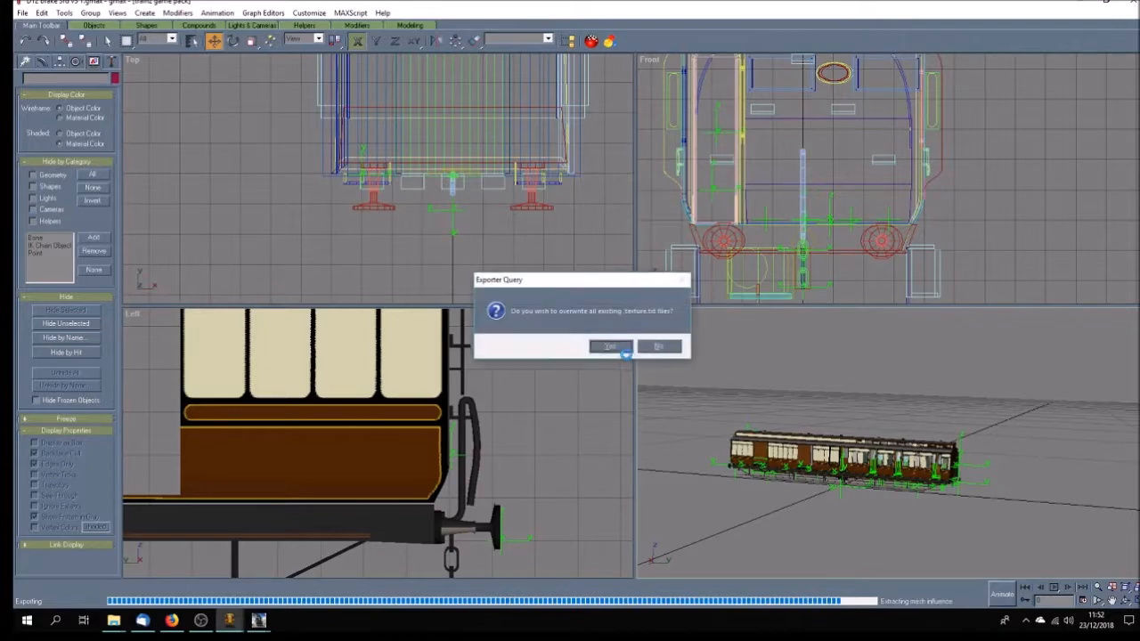
click(622, 354)
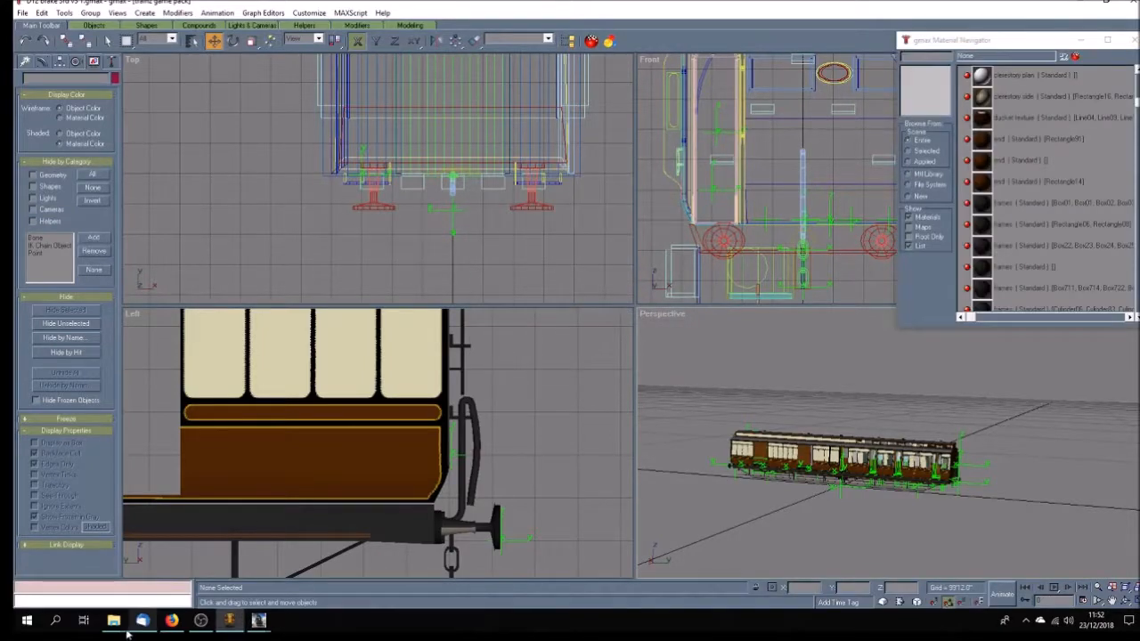
Arrange the source and editing gwr_sg_D12_brake_third_body folders side by side and delete gwr_sg_D12_brake_third_body.gmw from the source folder
mouse_move(116, 624)
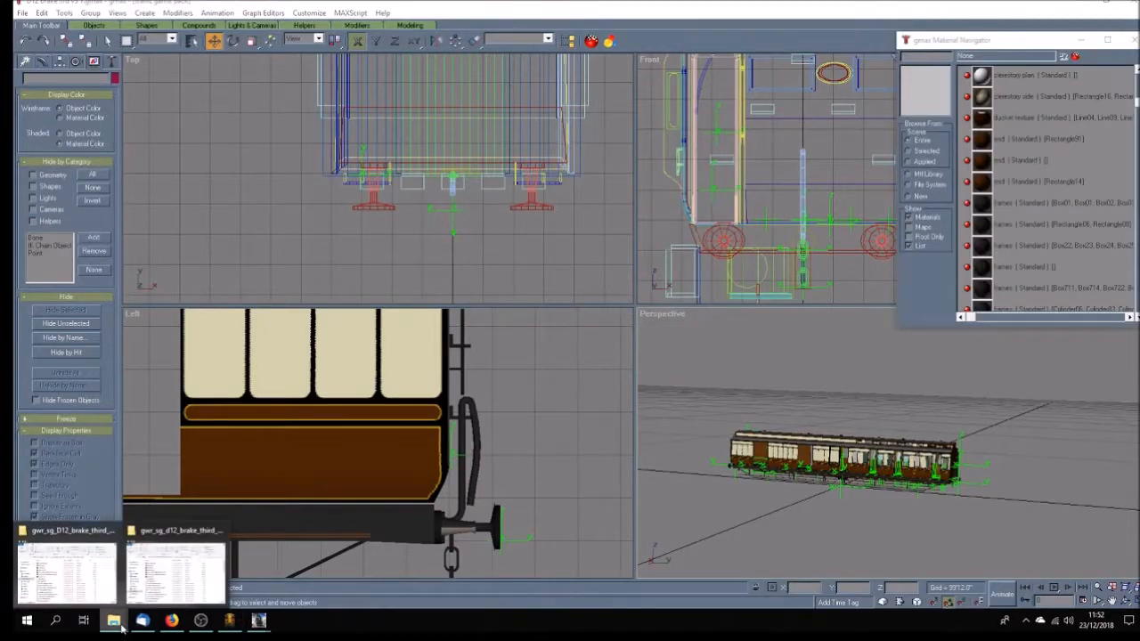
click(71, 535)
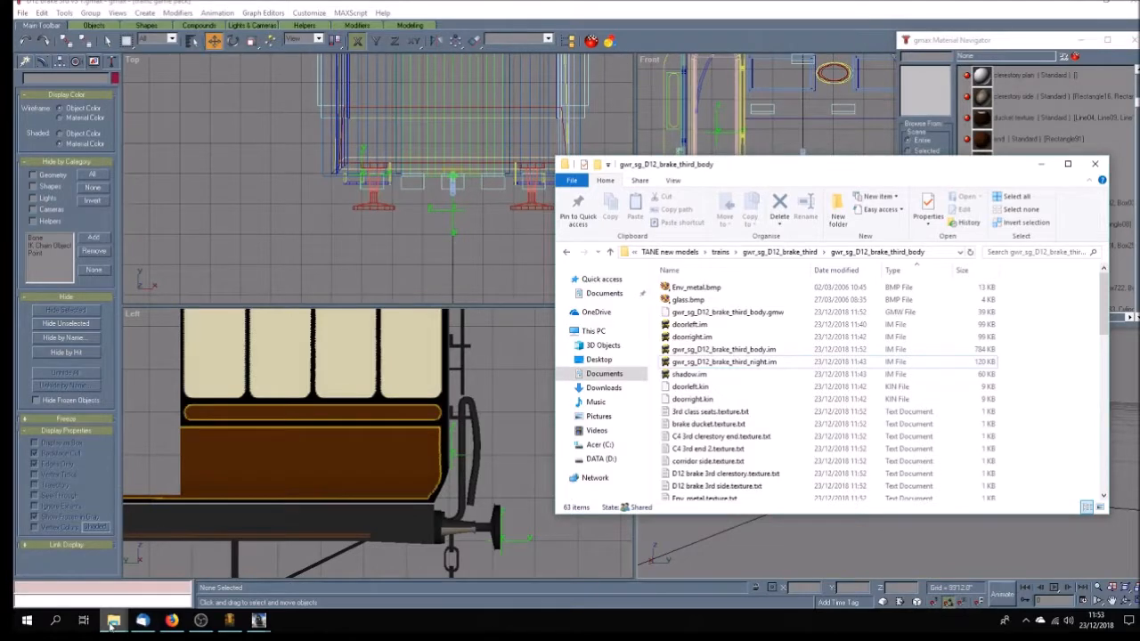
mouse_move(113, 624)
click(185, 532)
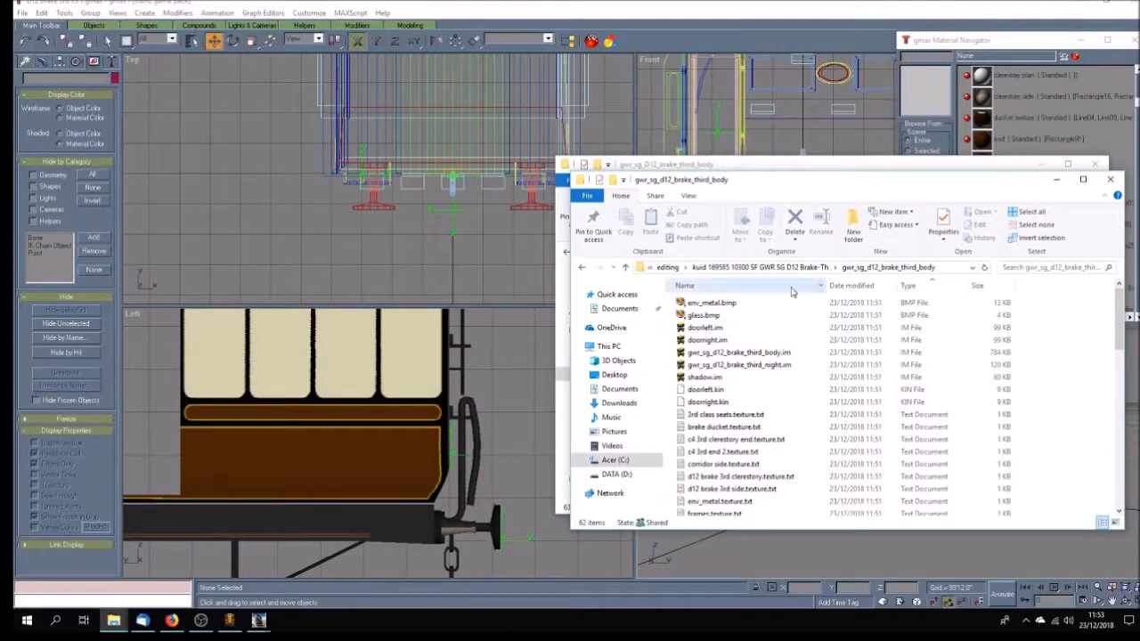
drag(897, 185, 447, 161)
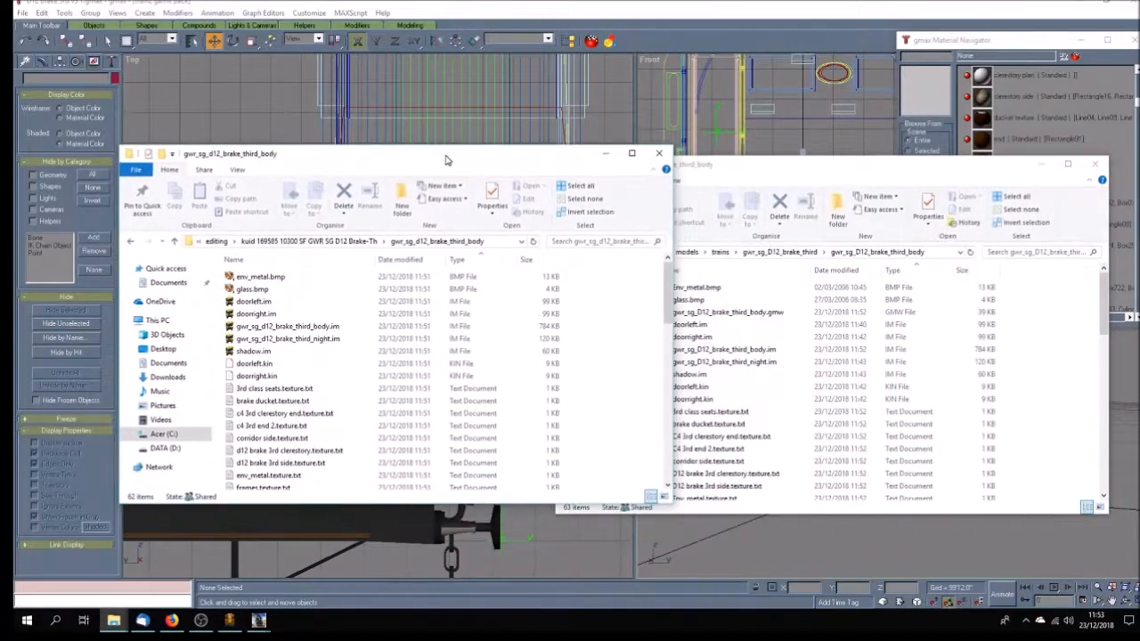
drag(746, 169, 872, 158)
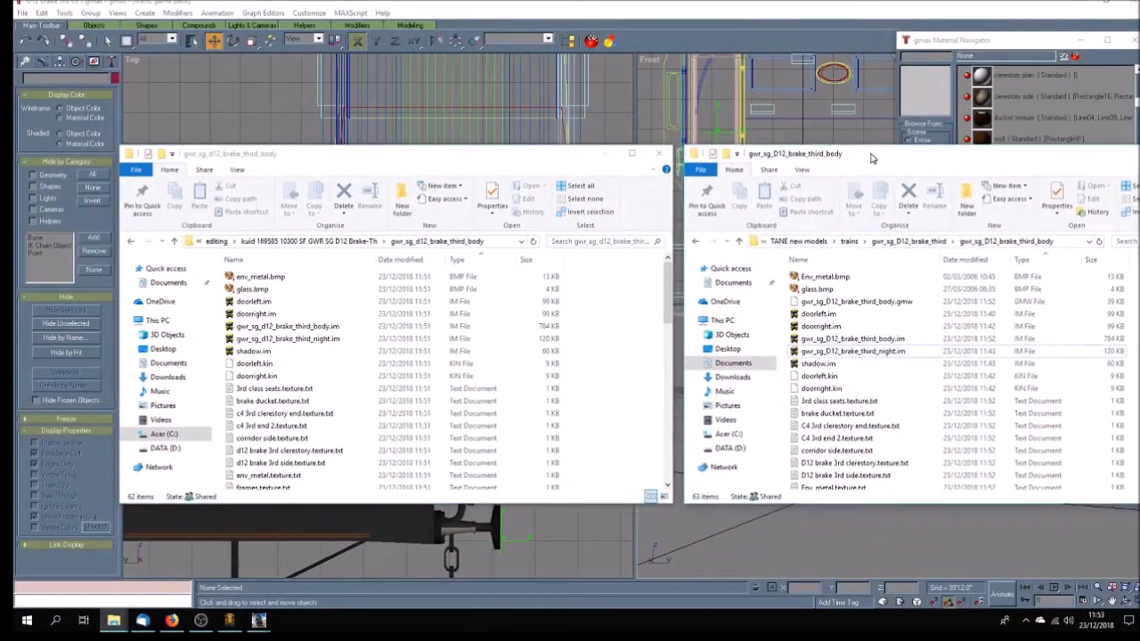
click(885, 306)
key(Delete)
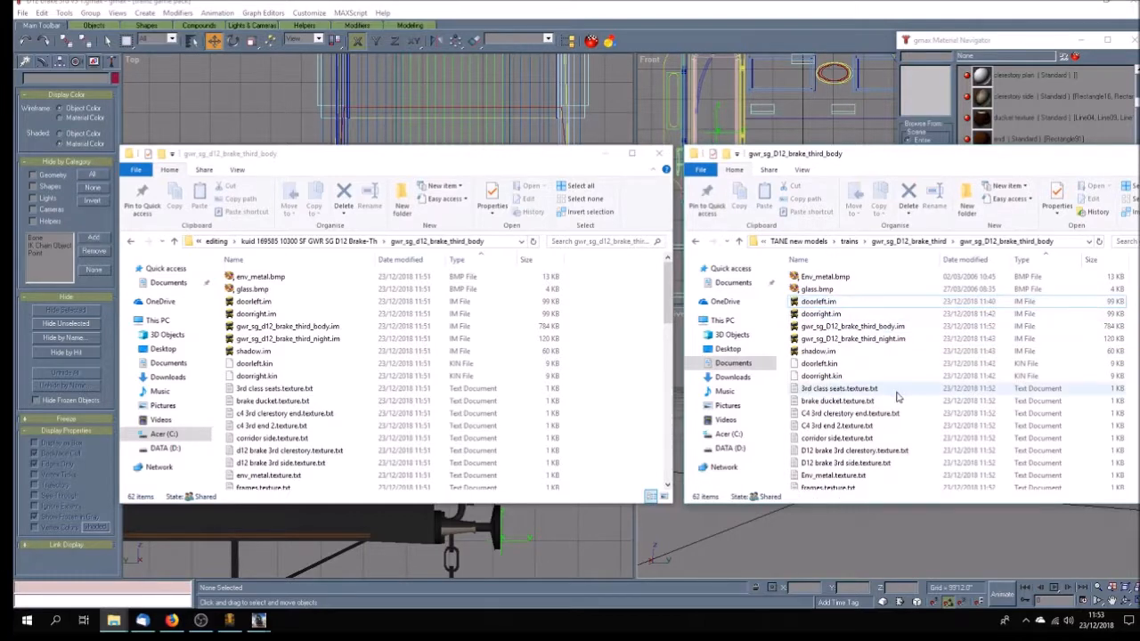
Copy gwr_sg_D12_brake_third_body.im from the source folder into the asset's editing folder, replacing the existing file
click(746, 212)
click(626, 293)
click(200, 198)
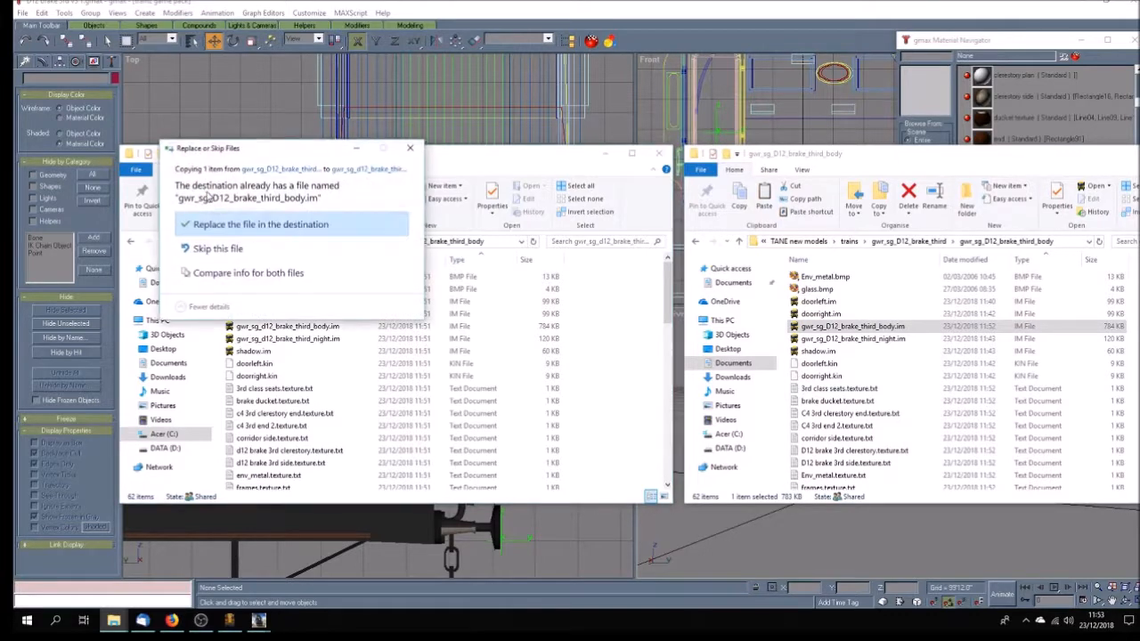
click(234, 230)
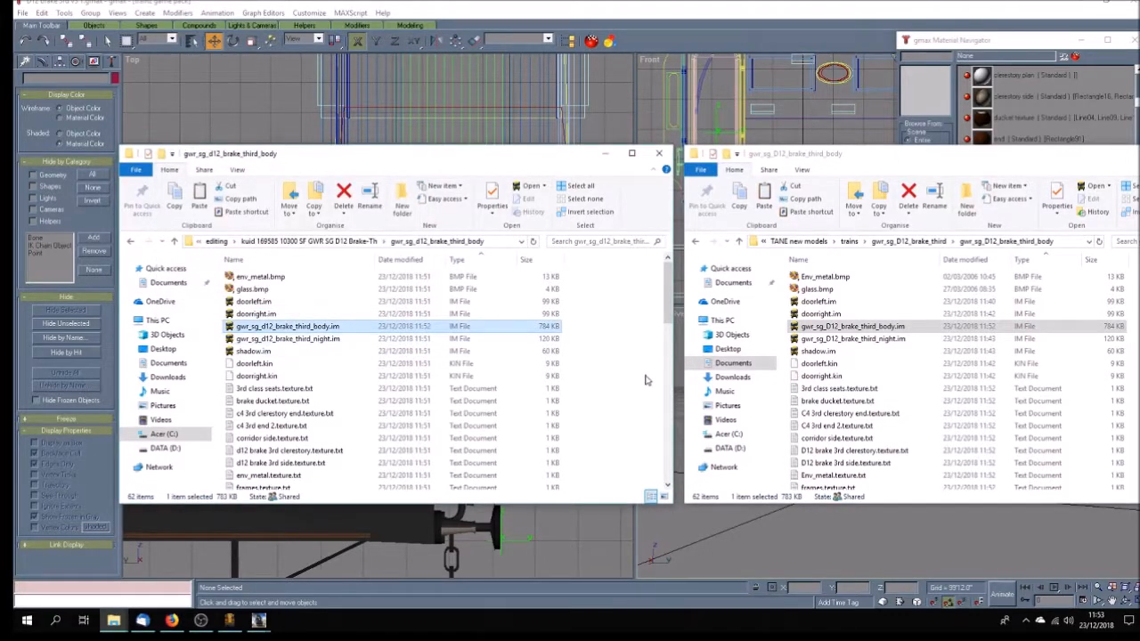
Open config.txt from the source gwr_sg_D12_brake_third folder and review its mesh-table, bogeys and queues sections
click(873, 247)
double_click(816, 290)
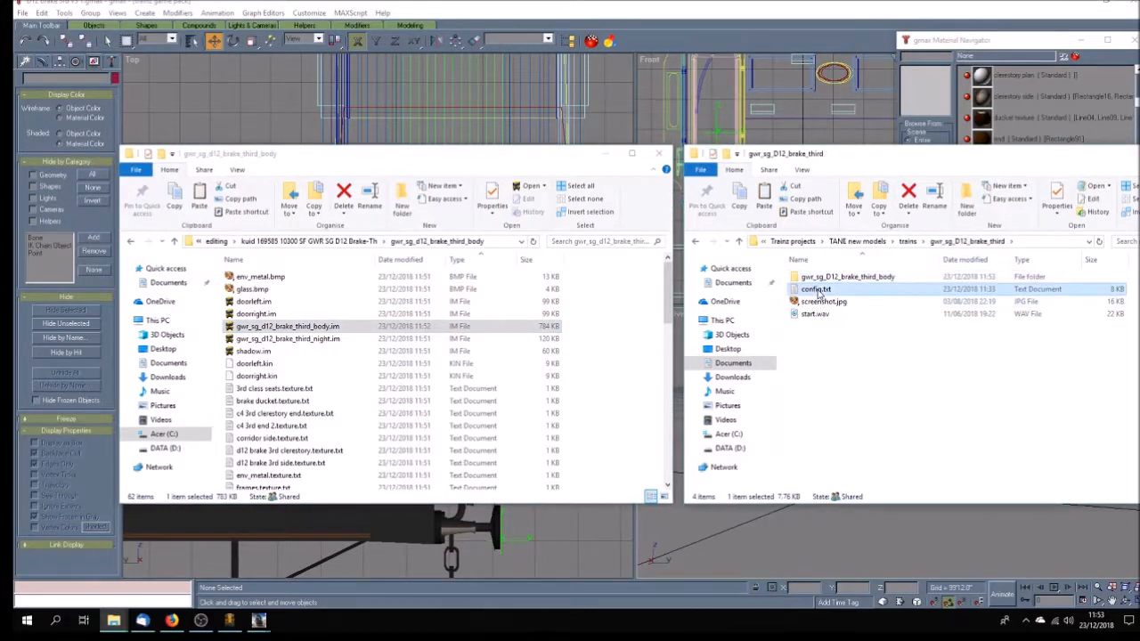
scroll(451, 402, down, 6)
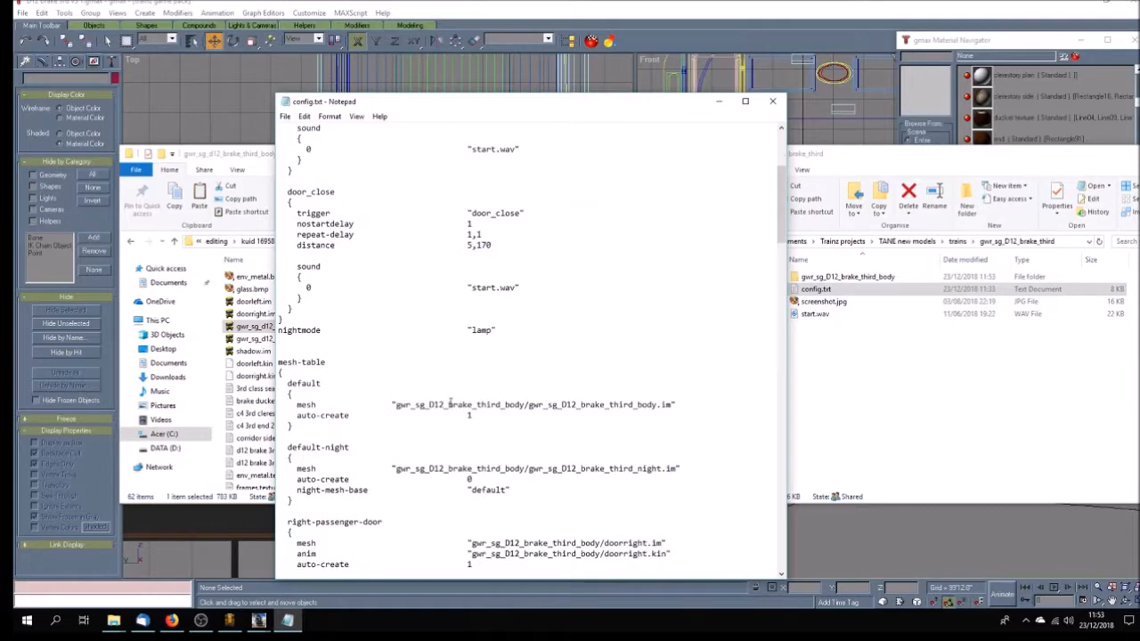
scroll(450, 402, down, 19)
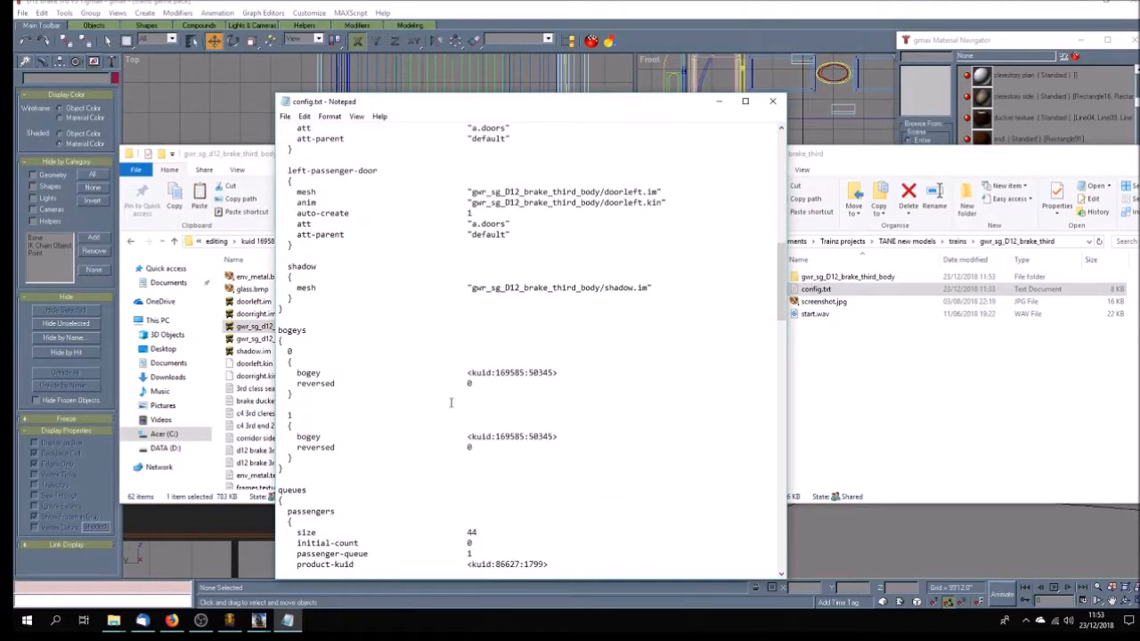
scroll(451, 403, down, 15)
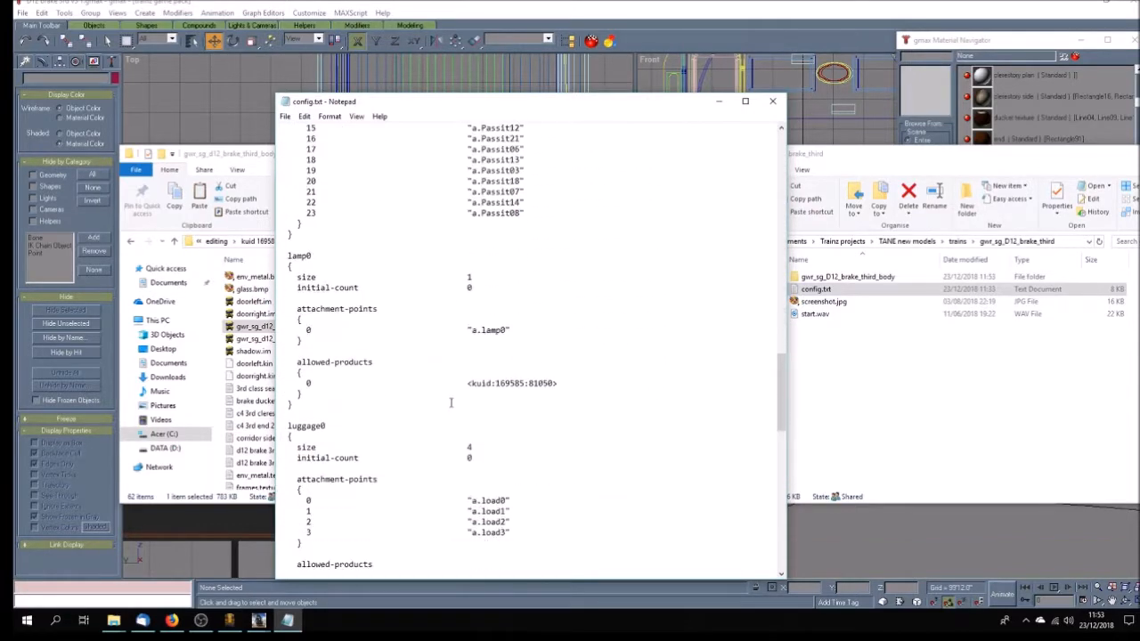
Check the attachment point names in the gmax object list, then review the lamp0, luggage0 and guard0 queues in the D12 config.txt
click(488, 14)
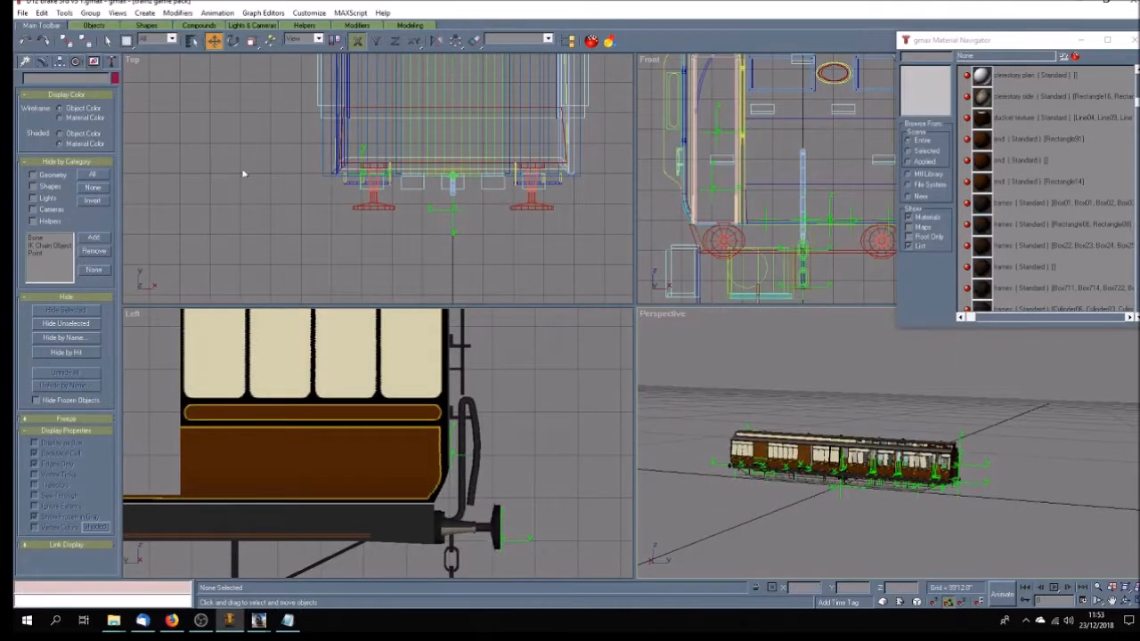
click(191, 40)
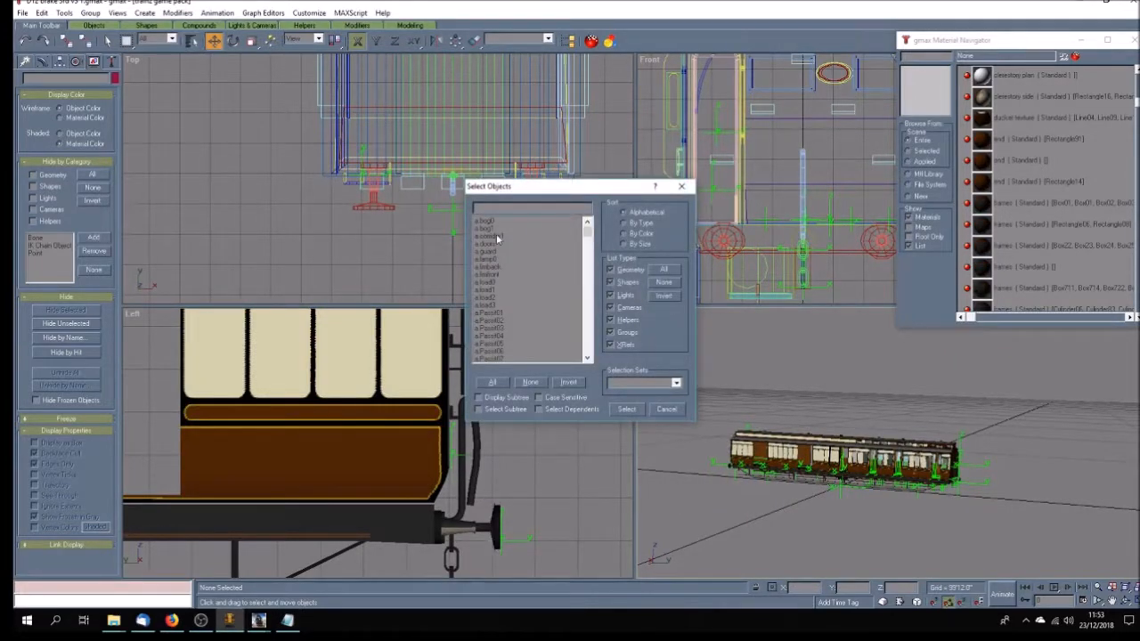
click(675, 409)
click(287, 620)
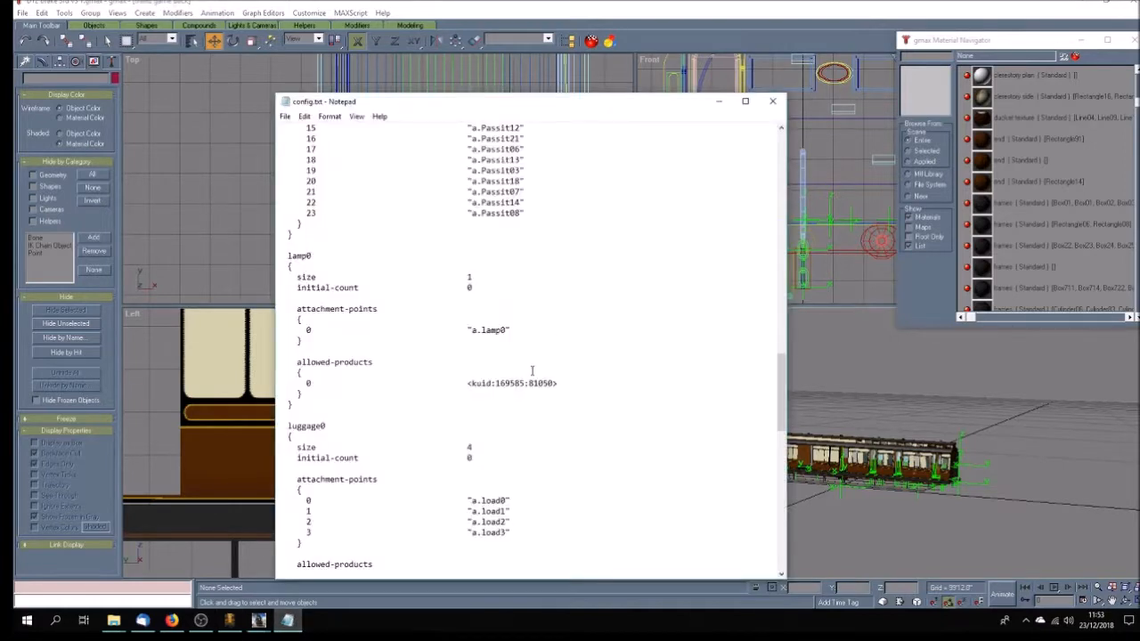
scroll(430, 373, down, 12)
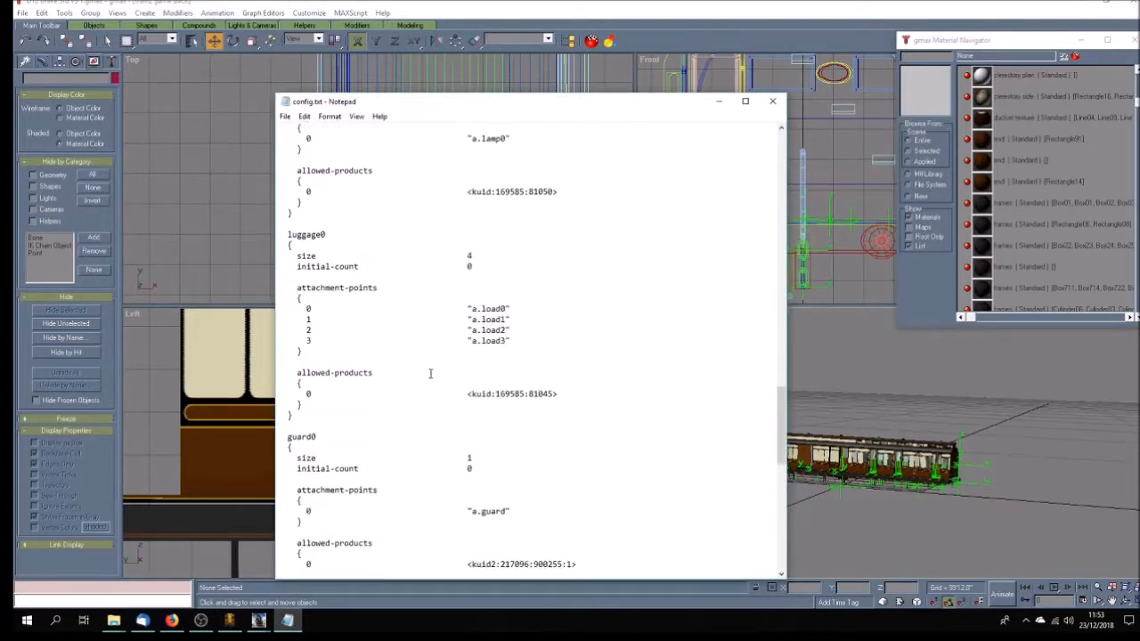
scroll(430, 373, up, 2)
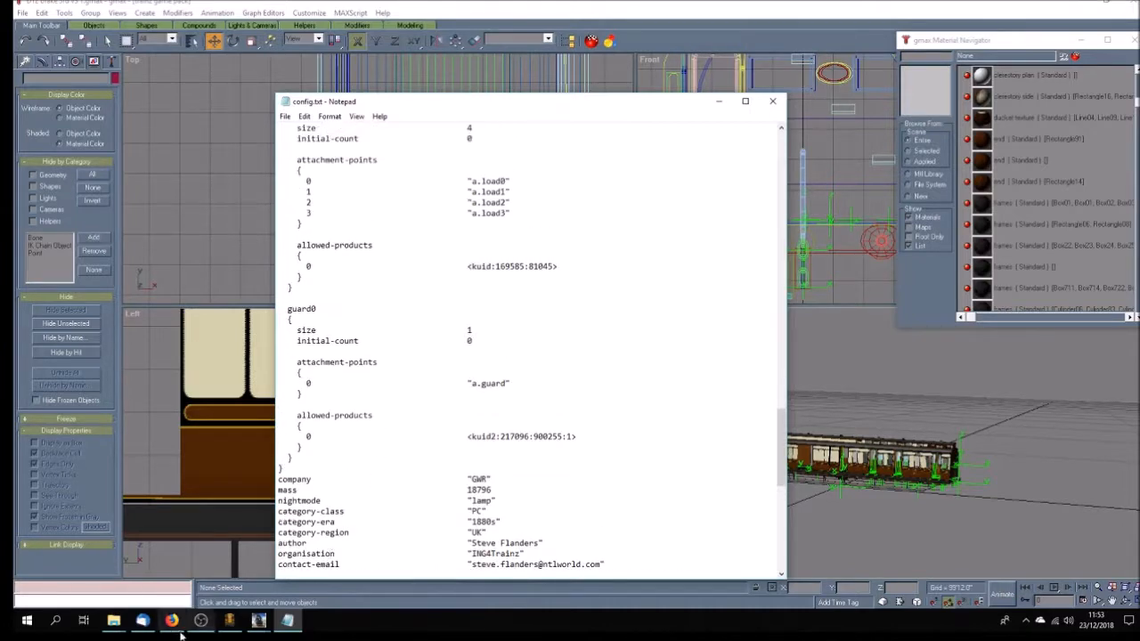
Open config.txt from the gwr_sg_A1_first folder in the trains directory
click(114, 620)
mouse_move(202, 534)
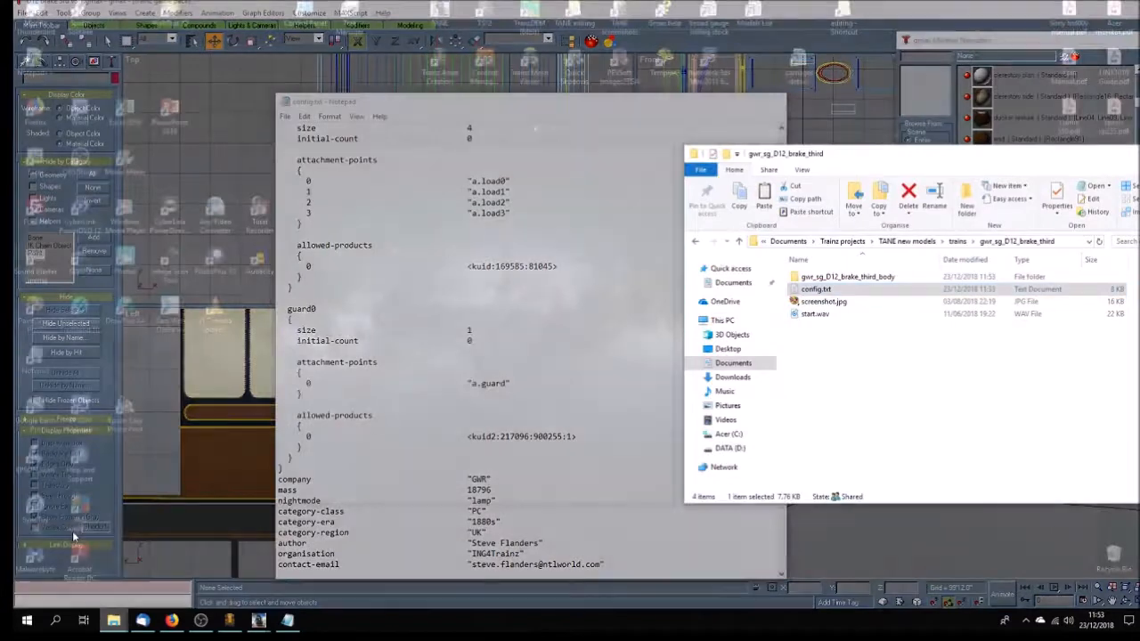
click(73, 535)
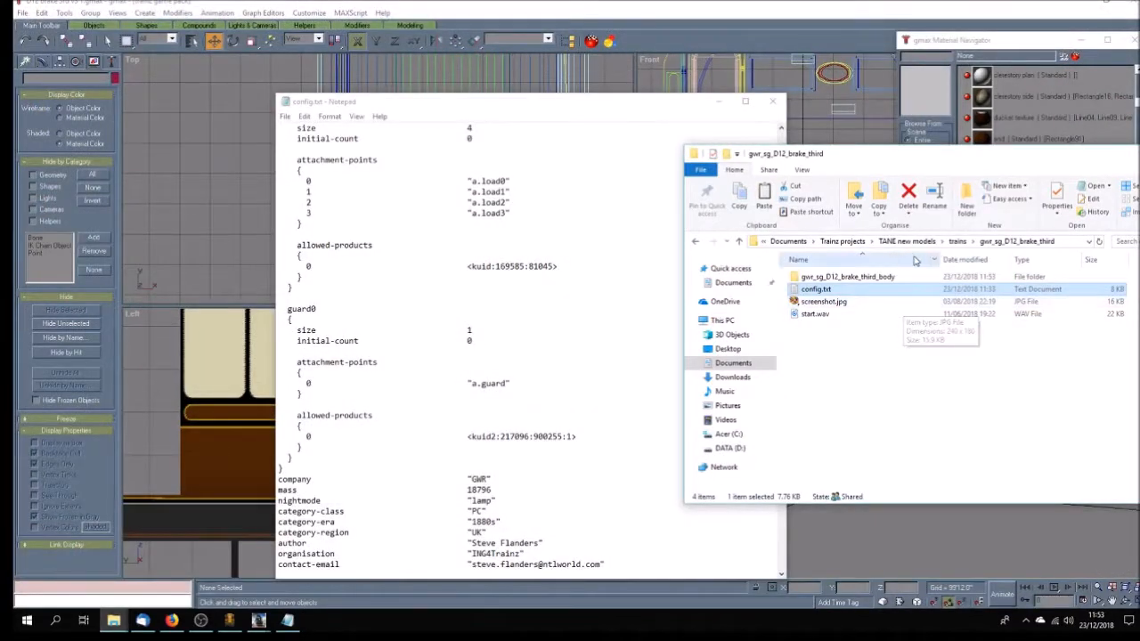
click(959, 241)
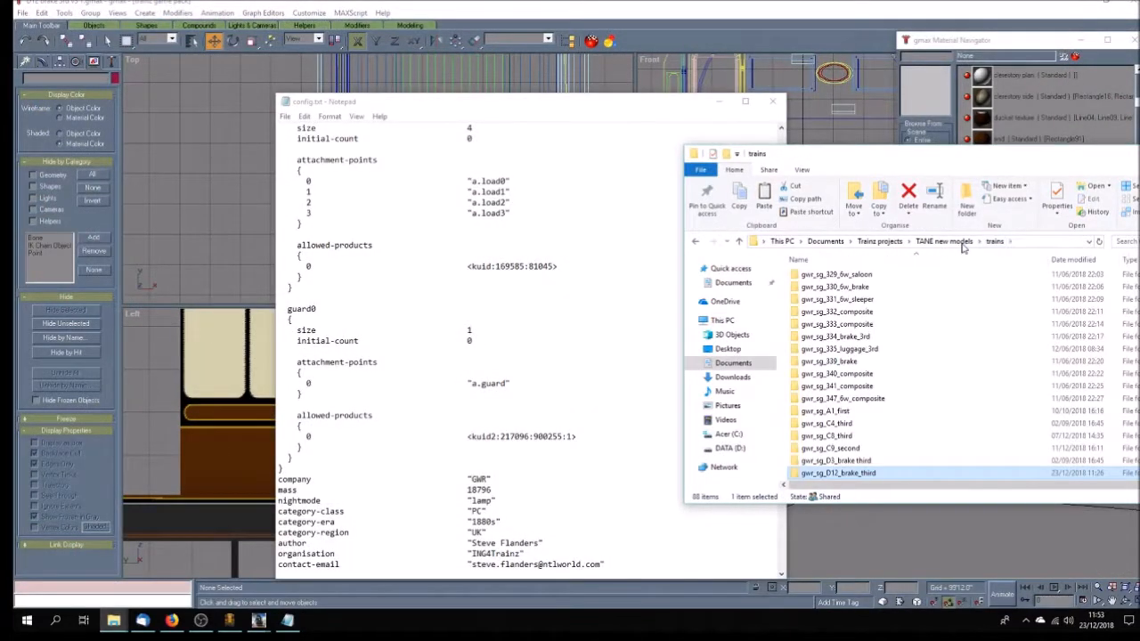
double_click(826, 411)
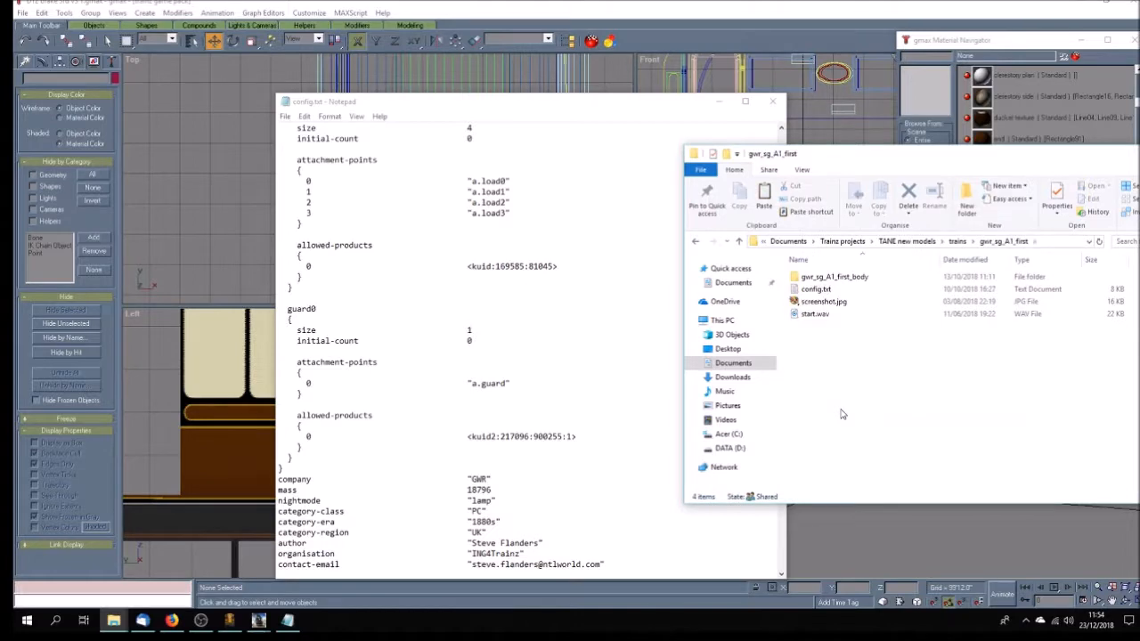
click(815, 290)
double_click(815, 290)
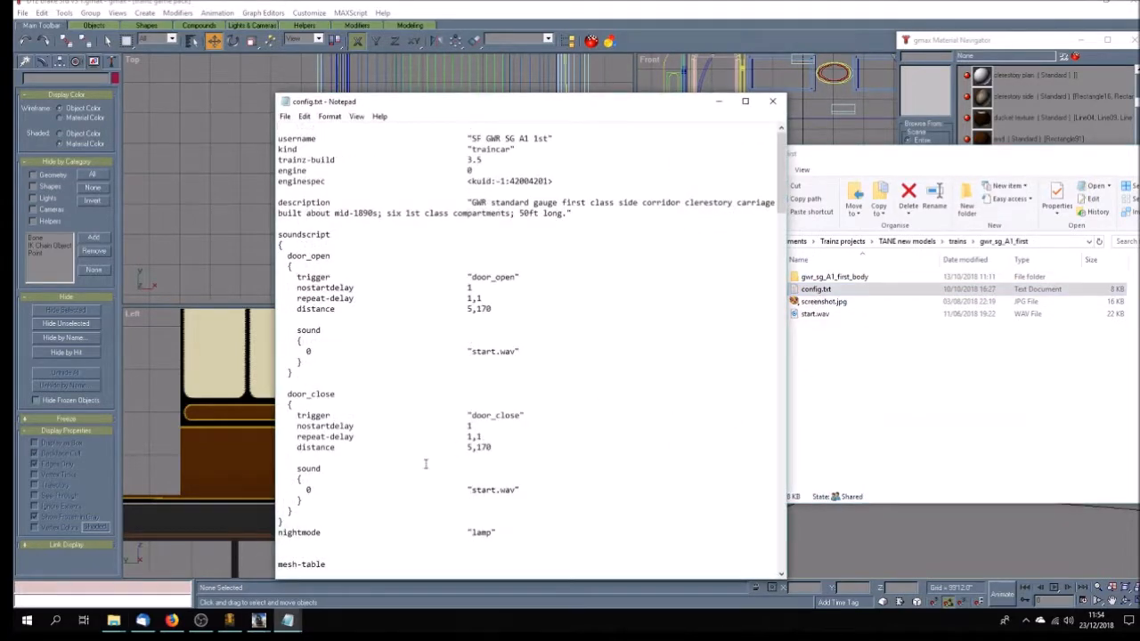
Copy the complete corridor0 queue block from the A1 first carriage's config.txt
scroll(427, 464, down, 20)
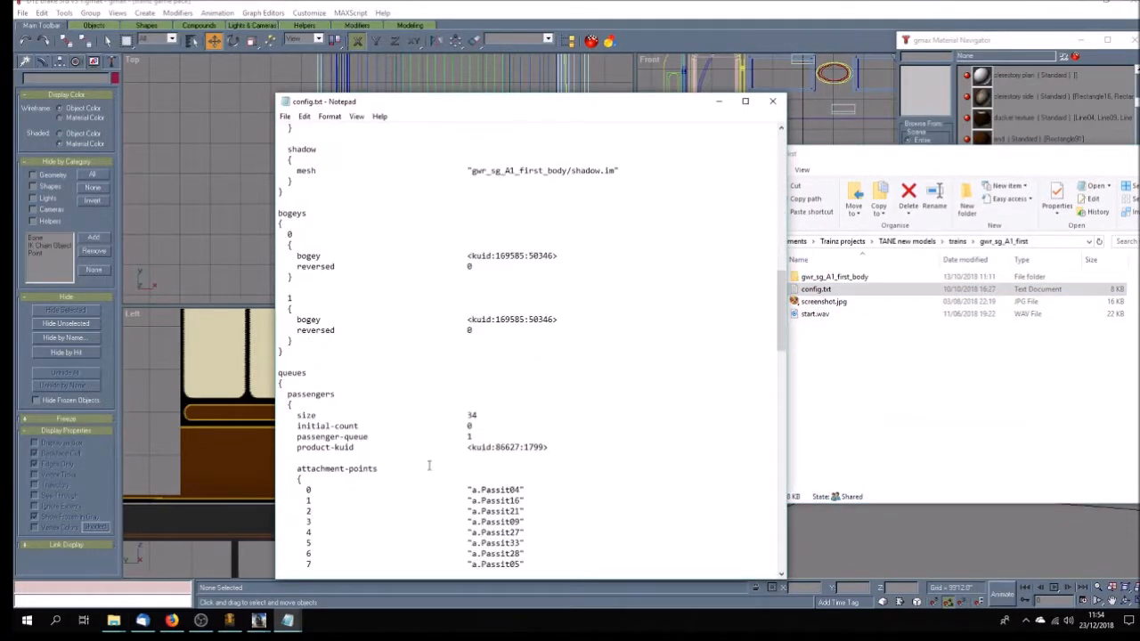
scroll(429, 466, down, 15)
scroll(429, 466, down, 3)
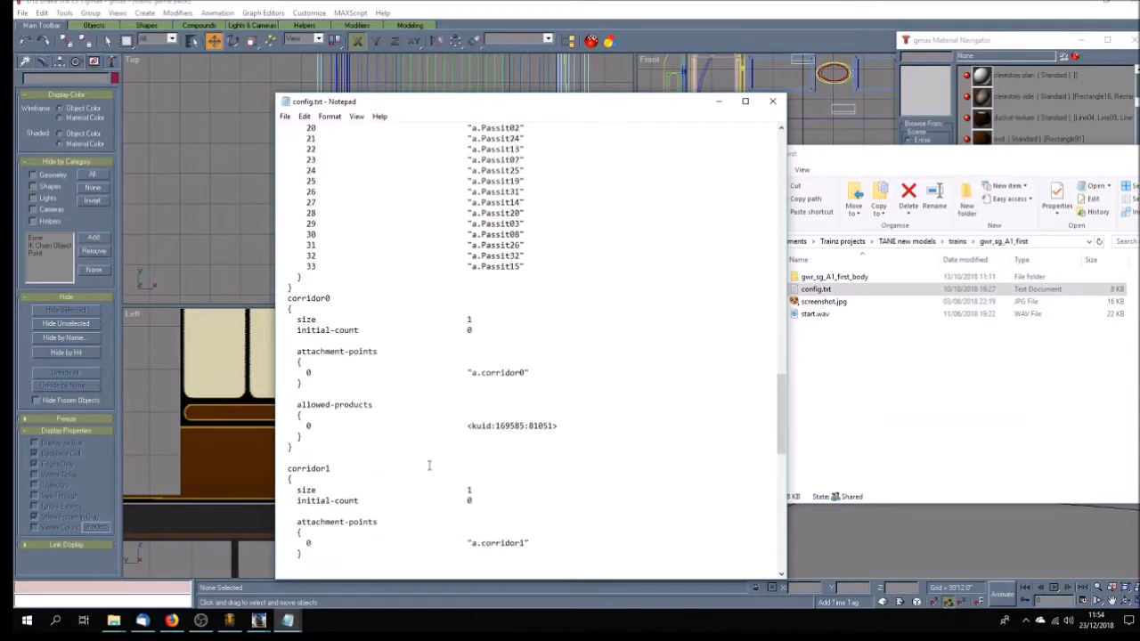
scroll(429, 466, down, 1)
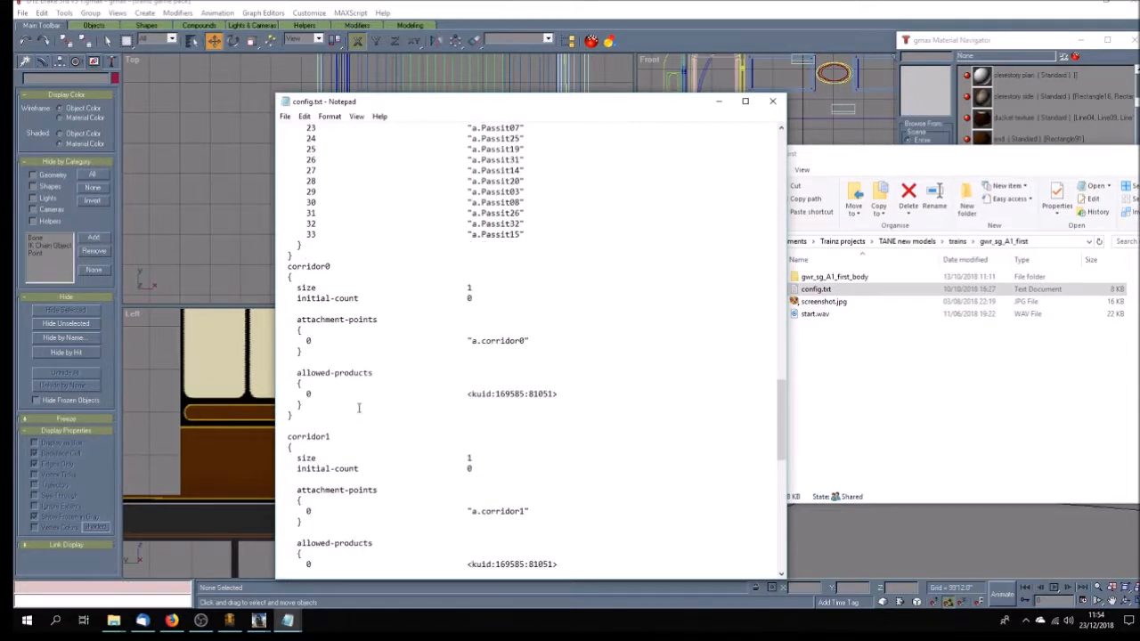
drag(299, 420, 280, 265)
key(ctrl+c)
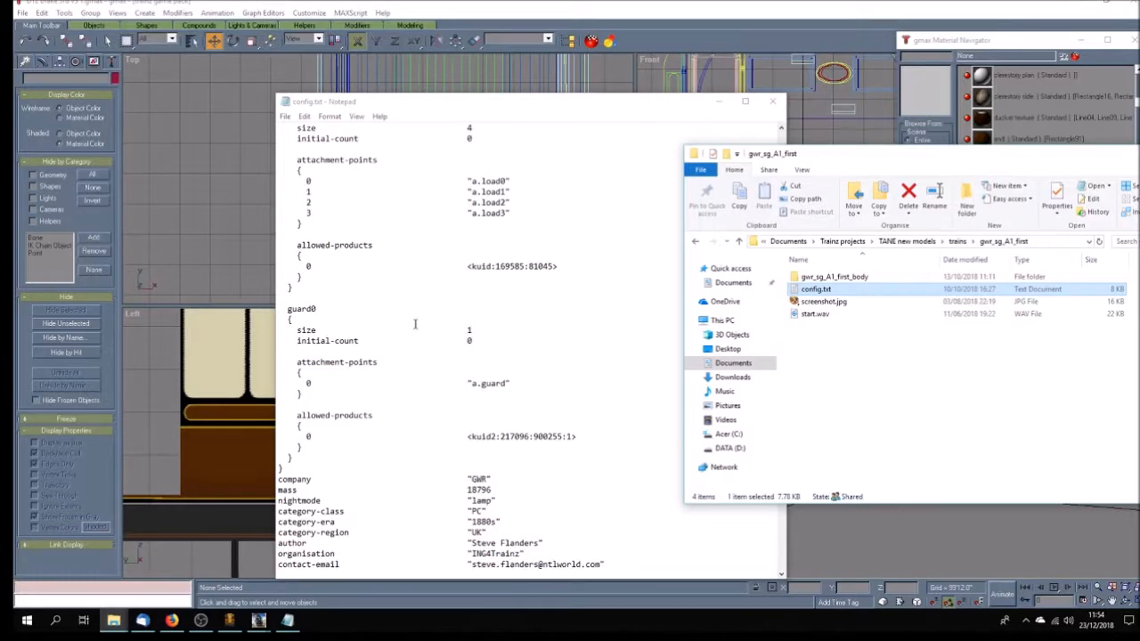
Paste the corridor0 block between luggage0 and guard0 in the D12 config.txt, setting its attachment point to a.corridor1
click(294, 300)
scroll(446, 299, up, 18)
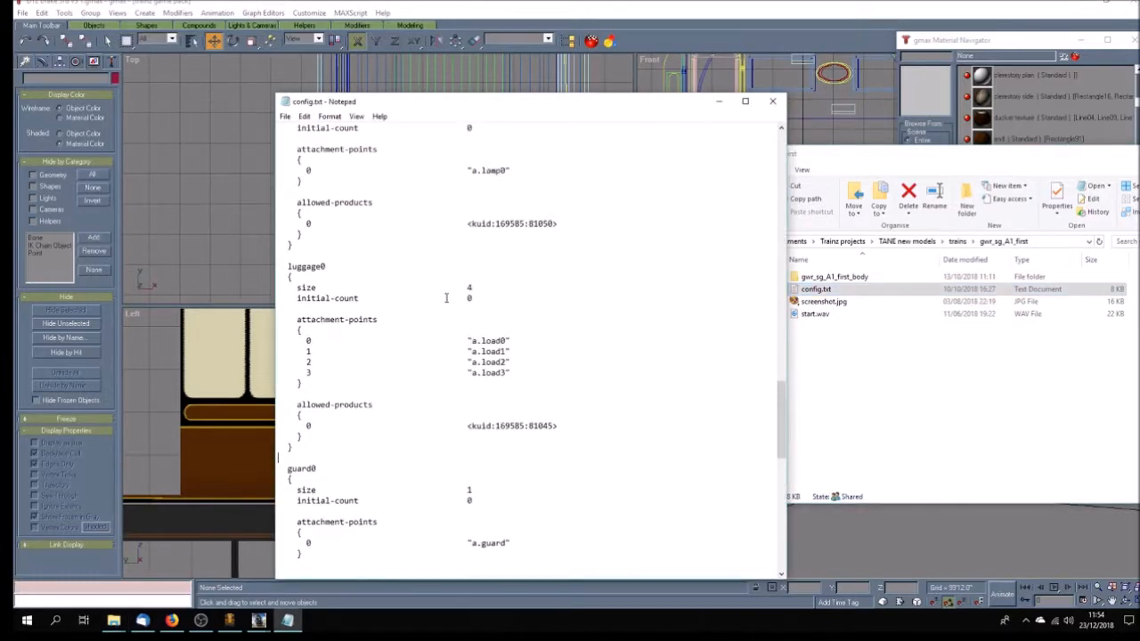
scroll(446, 298, up, 2)
scroll(446, 298, down, 13)
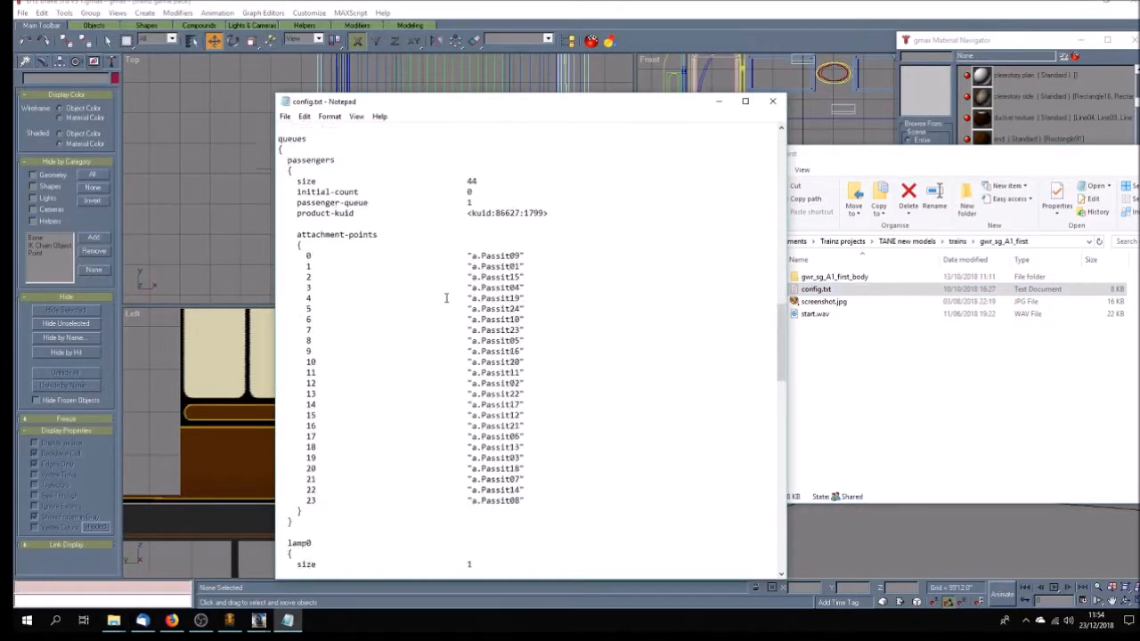
scroll(446, 298, down, 6)
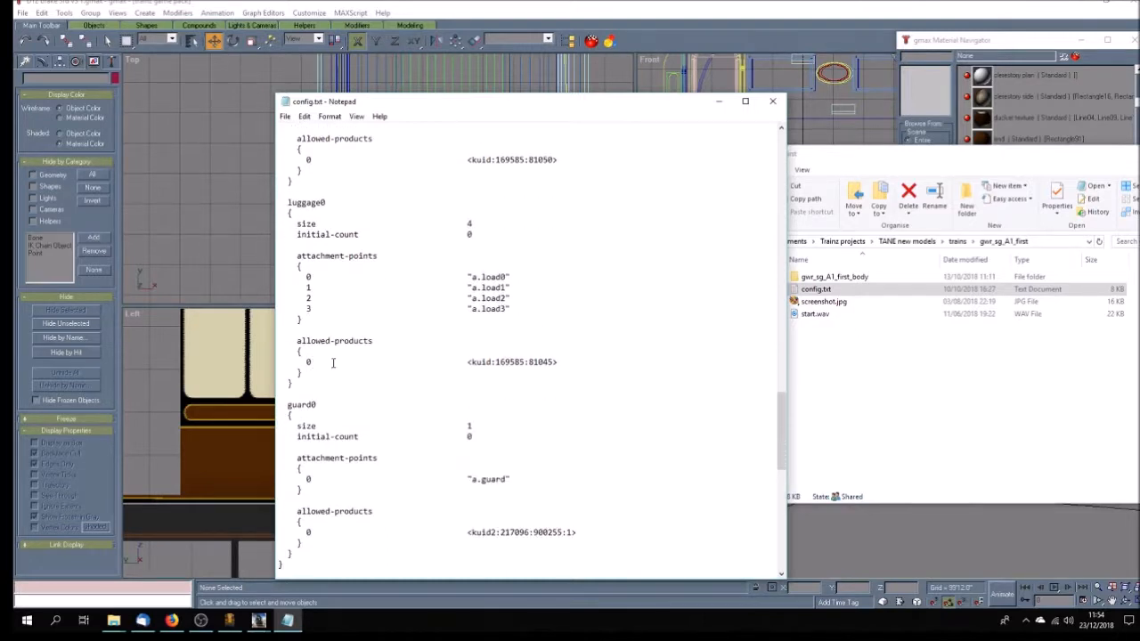
key(Return)
key(ctrl+v)
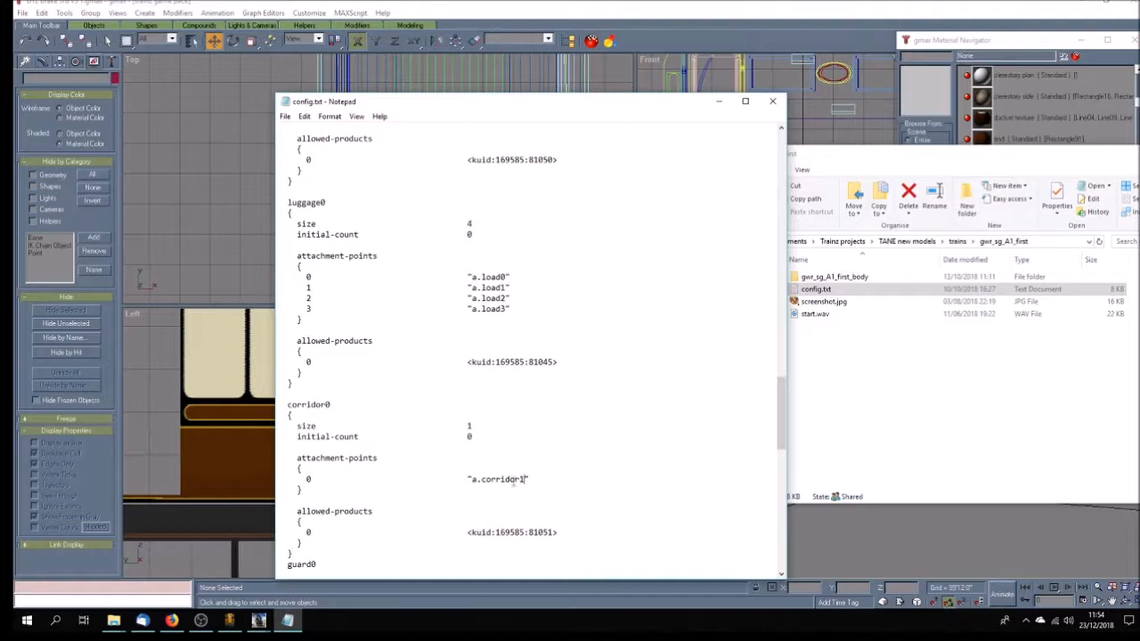
key(Return)
Copy the corridor product's kuid and add it to the kuid-table as entry 6, <kuid:169585:81051>
drag(558, 533, 465, 532)
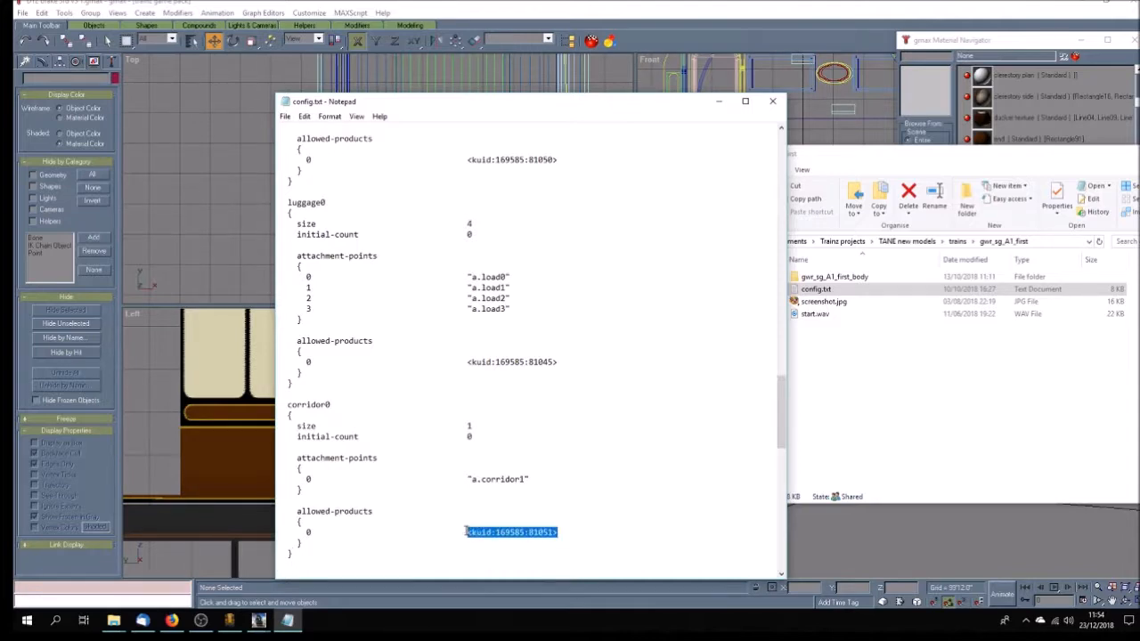
scroll(503, 538, down, 12)
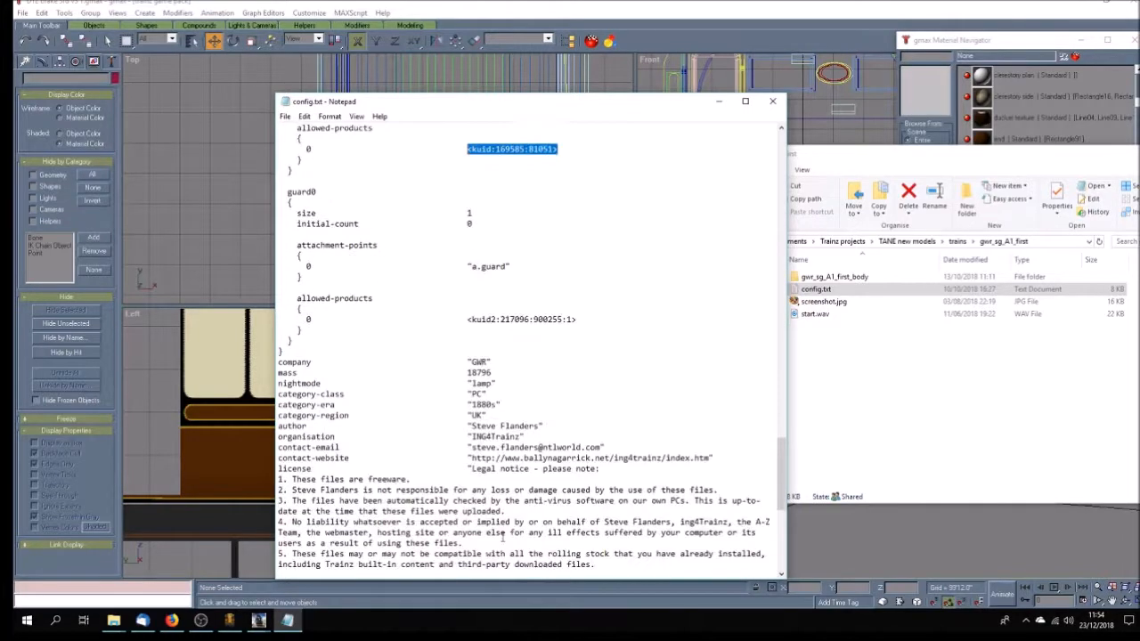
scroll(502, 538, down, 11)
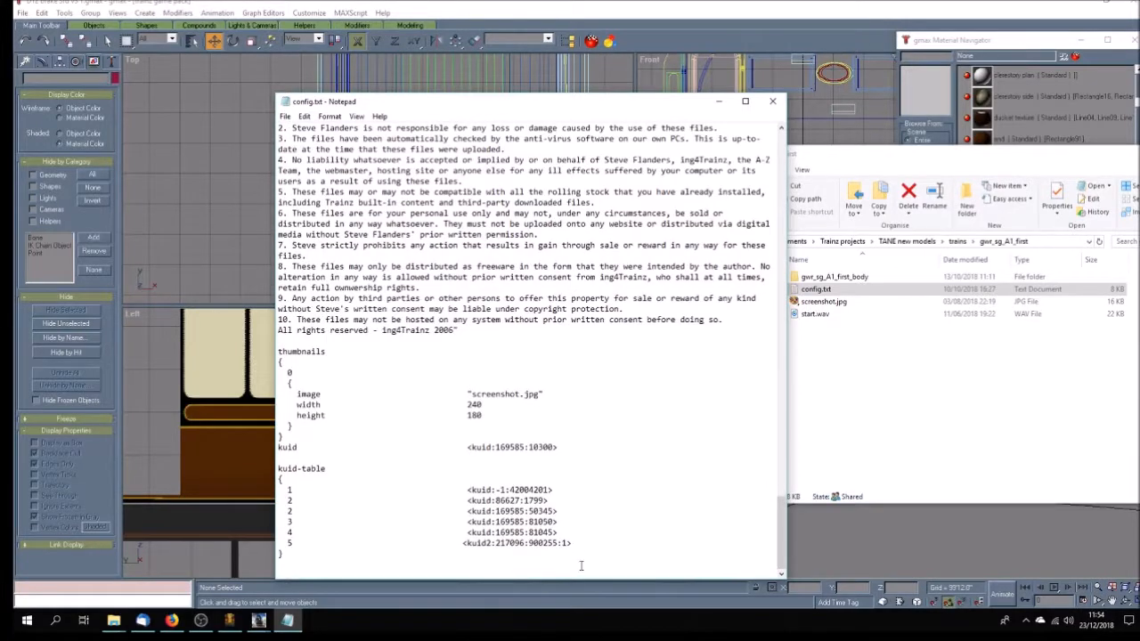
click(575, 542)
key(Return)
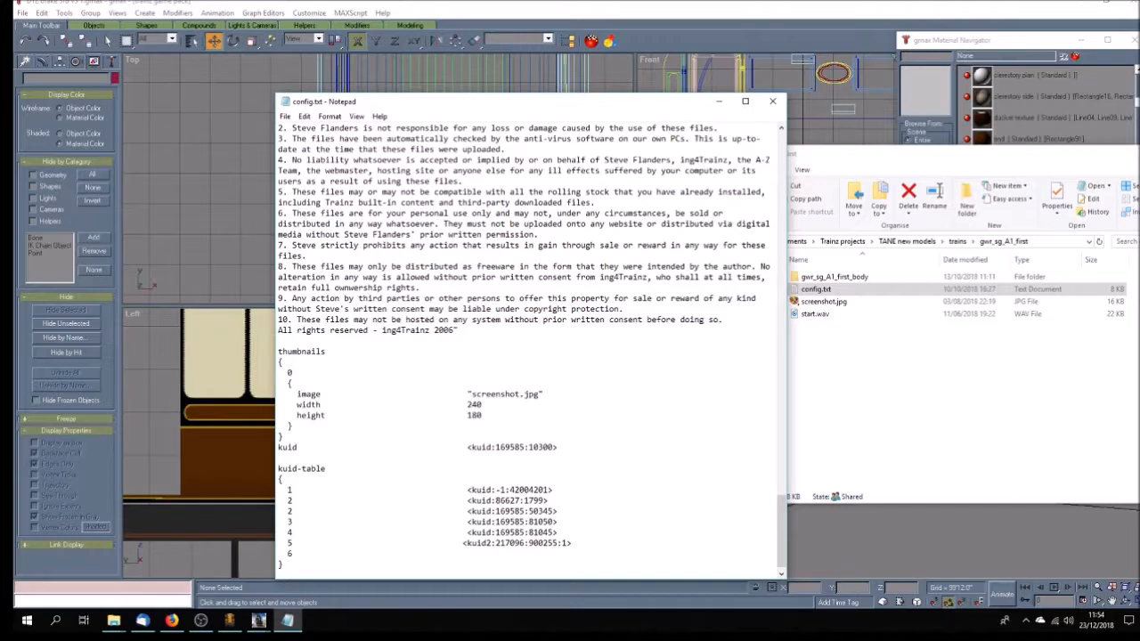
text(<kuid:169585:81051>)
Set the passengers queue size to 24, then save and close the D12 config.txt
scroll(576, 532, up, 20)
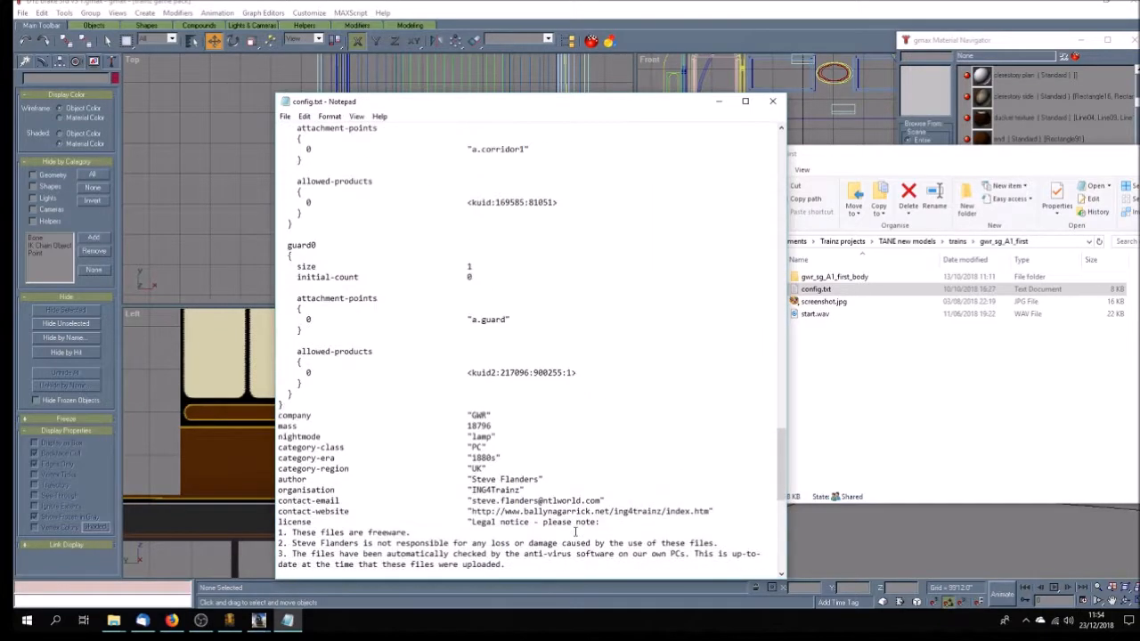
scroll(576, 532, up, 9)
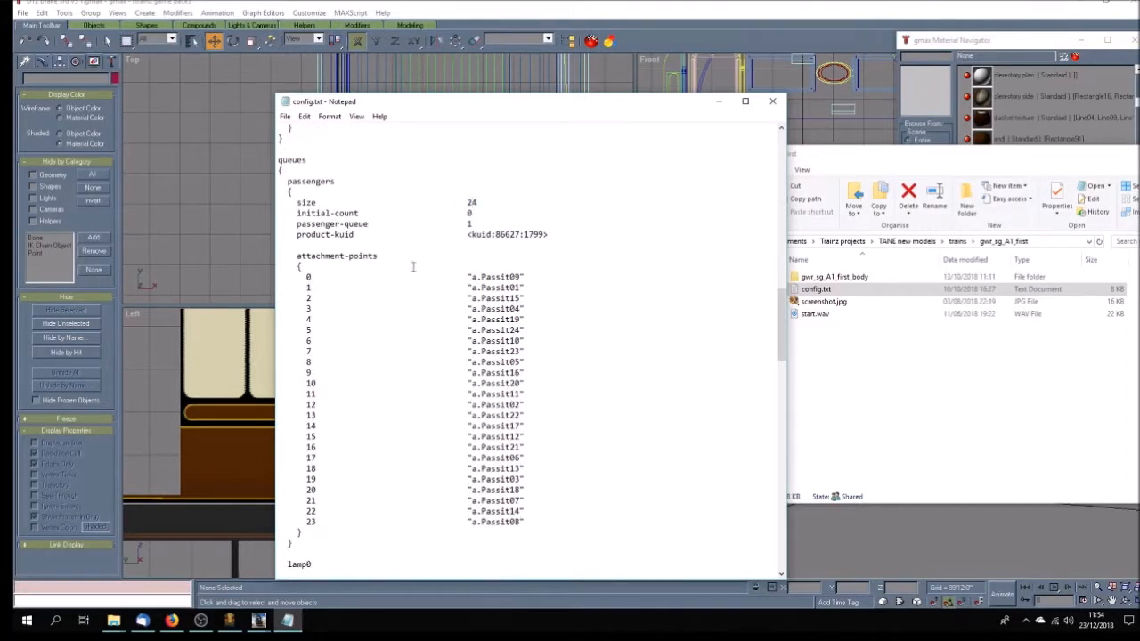
click(285, 116)
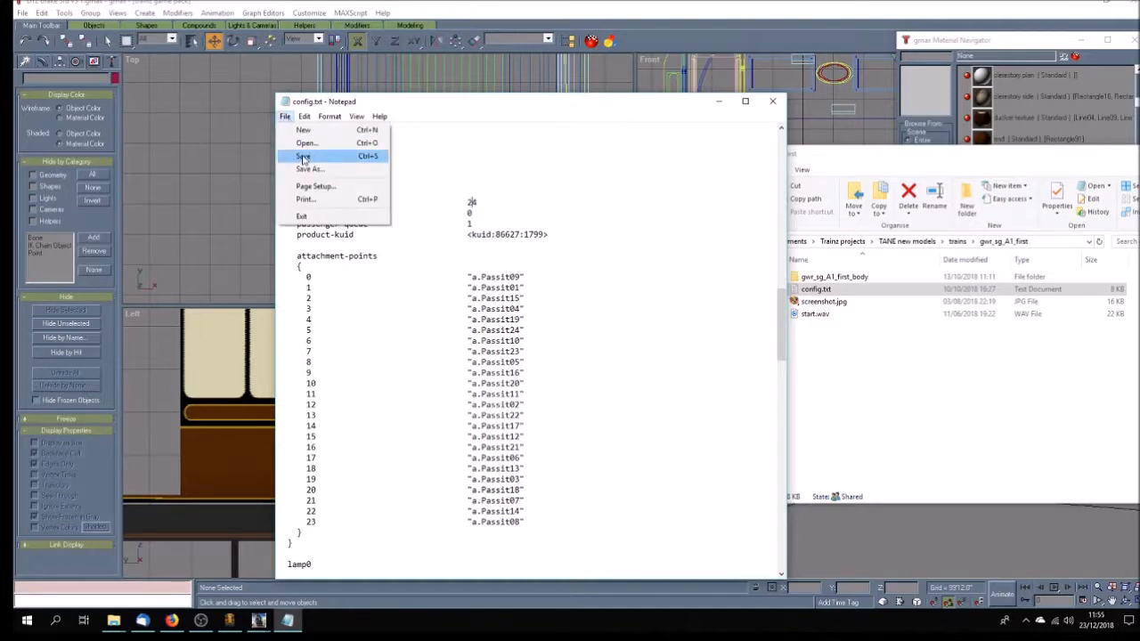
click(303, 157)
click(772, 100)
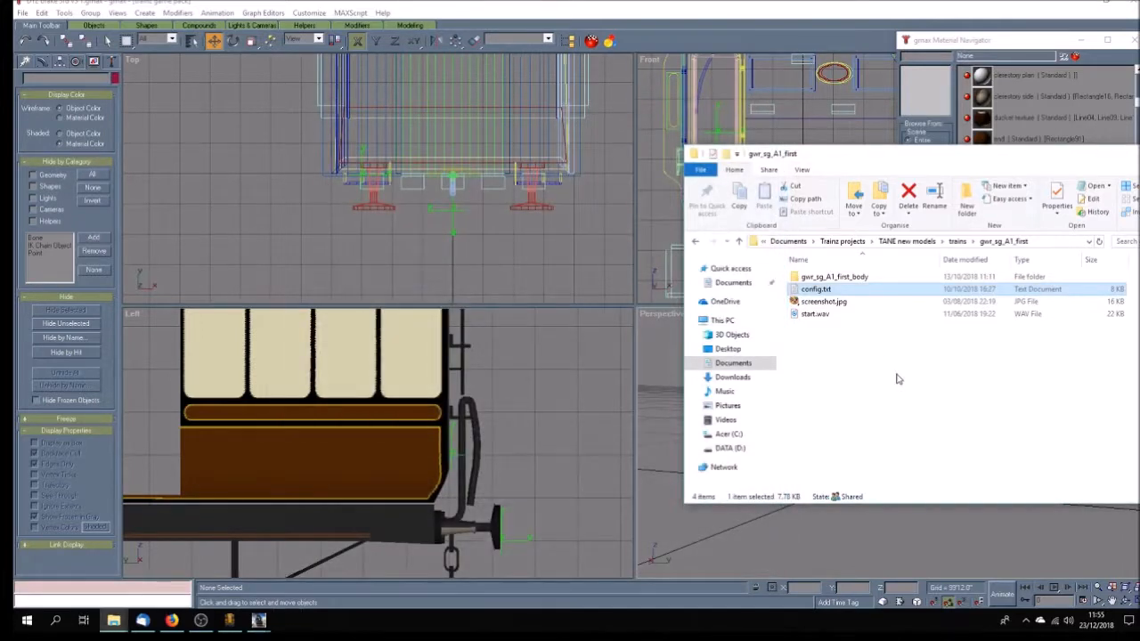
Move the folder window into full view and go from gwr_sg_A1_first to the gwr_sg_D12_brake_third folder
click(898, 378)
drag(888, 156, 702, 156)
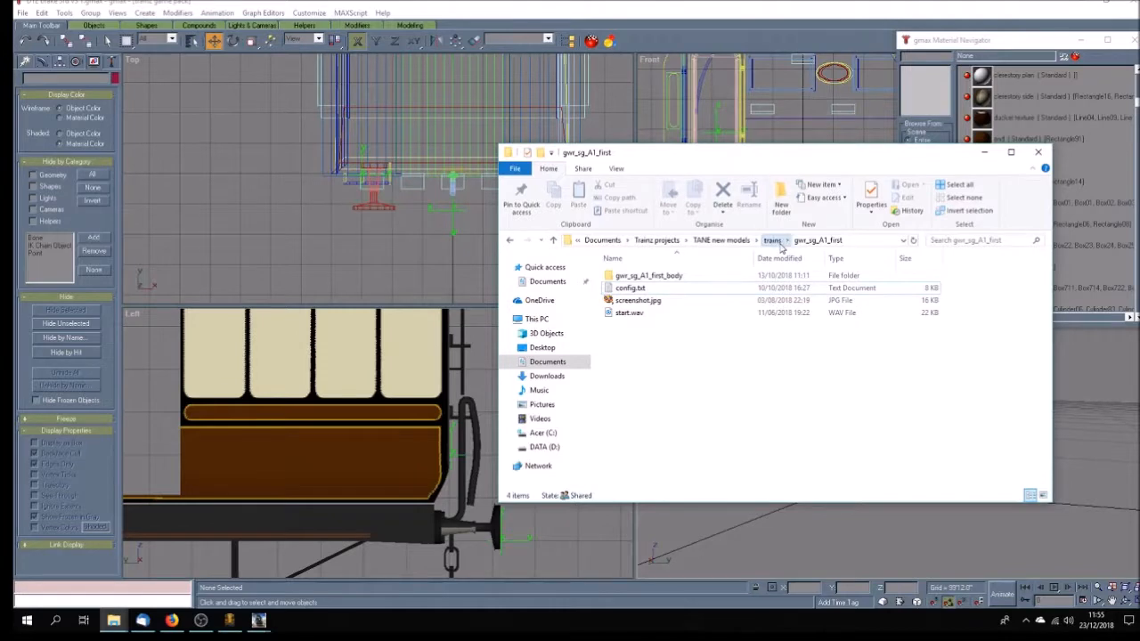
click(774, 242)
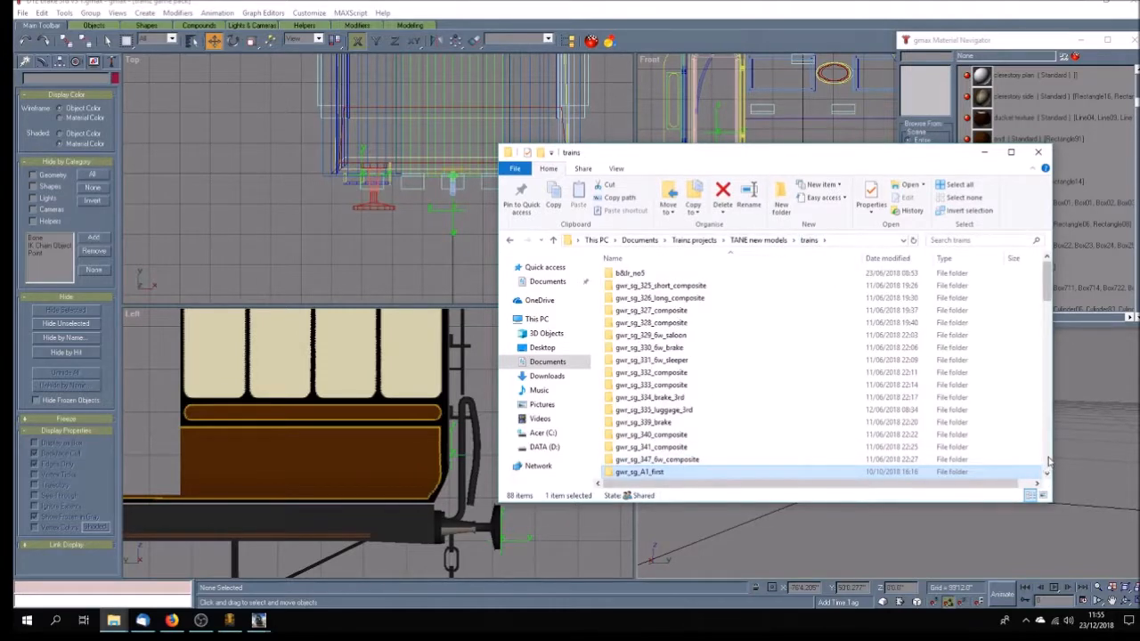
scroll(1049, 460, down, 5)
double_click(656, 334)
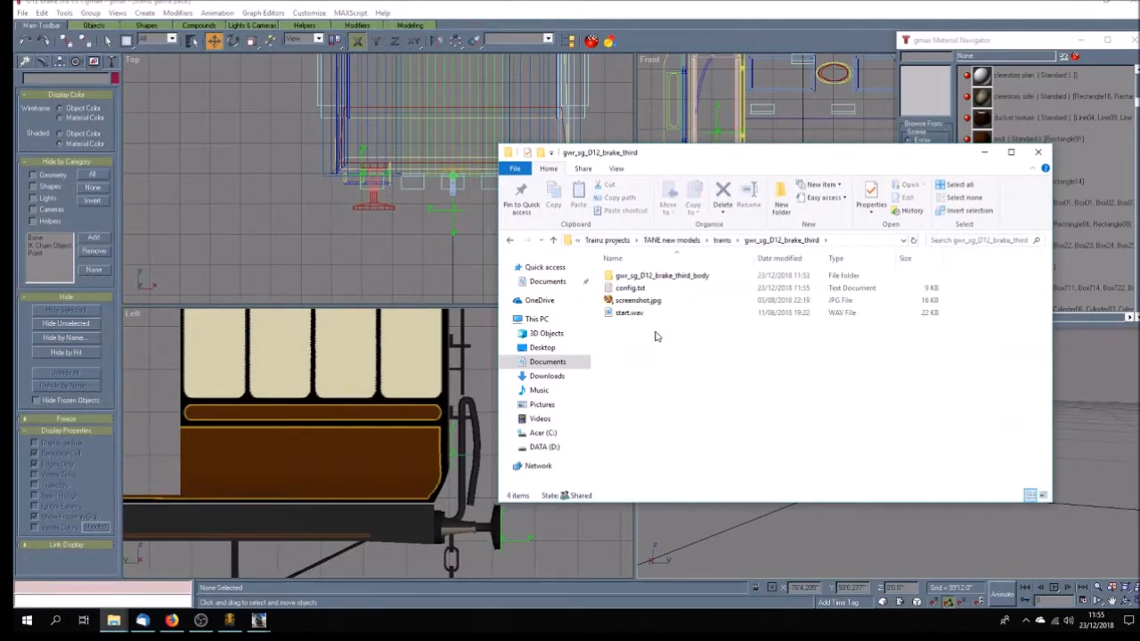
Reopen the D12 config.txt to check the saved passengers queue, then close it
double_click(630, 288)
scroll(490, 321, down, 20)
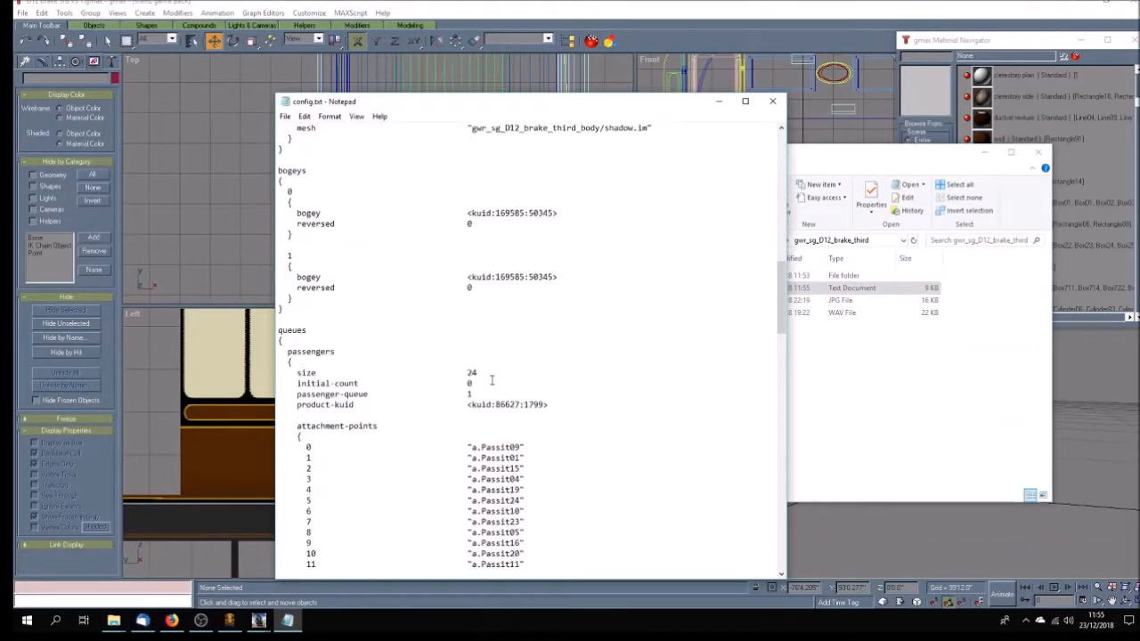
scroll(491, 381, down, 3)
click(772, 101)
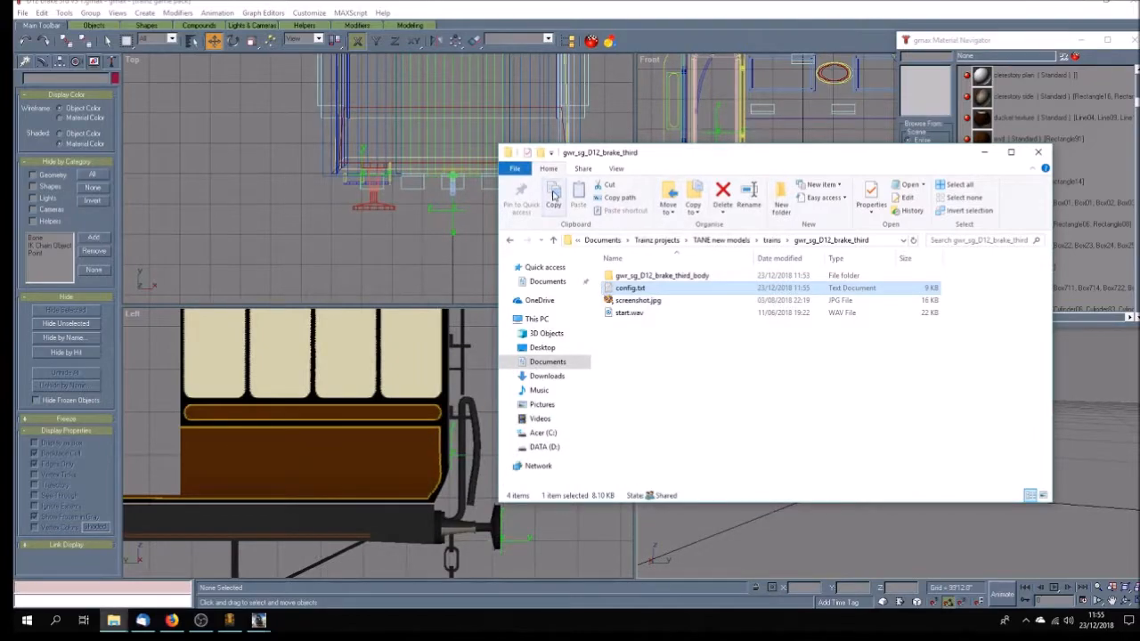
click(114, 620)
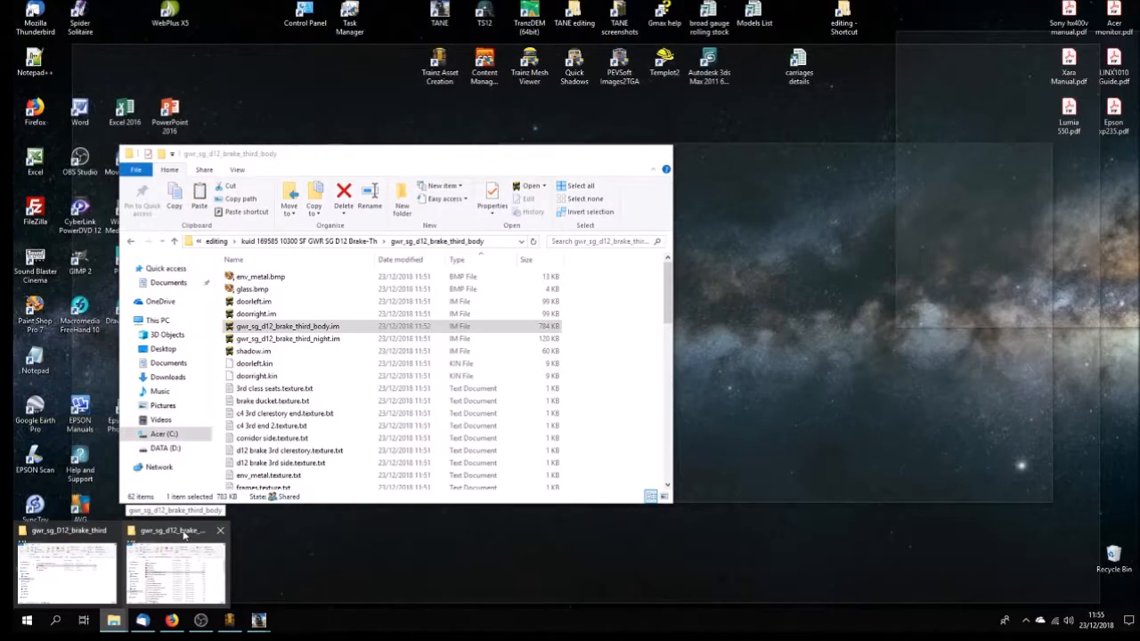
click(179, 553)
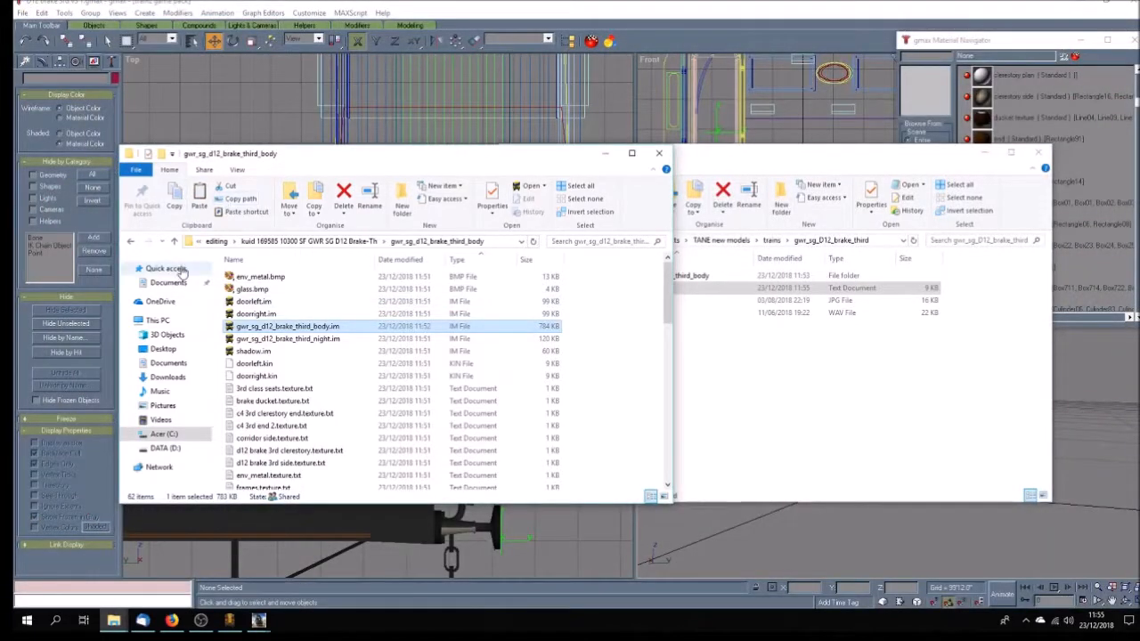
click(347, 242)
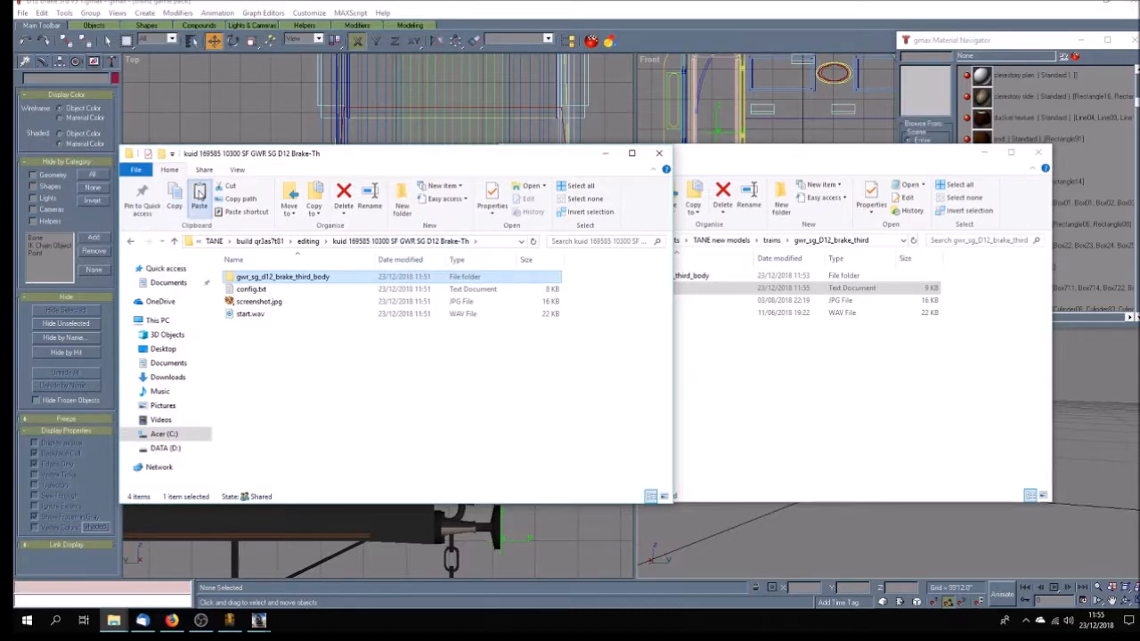
click(199, 202)
click(553, 218)
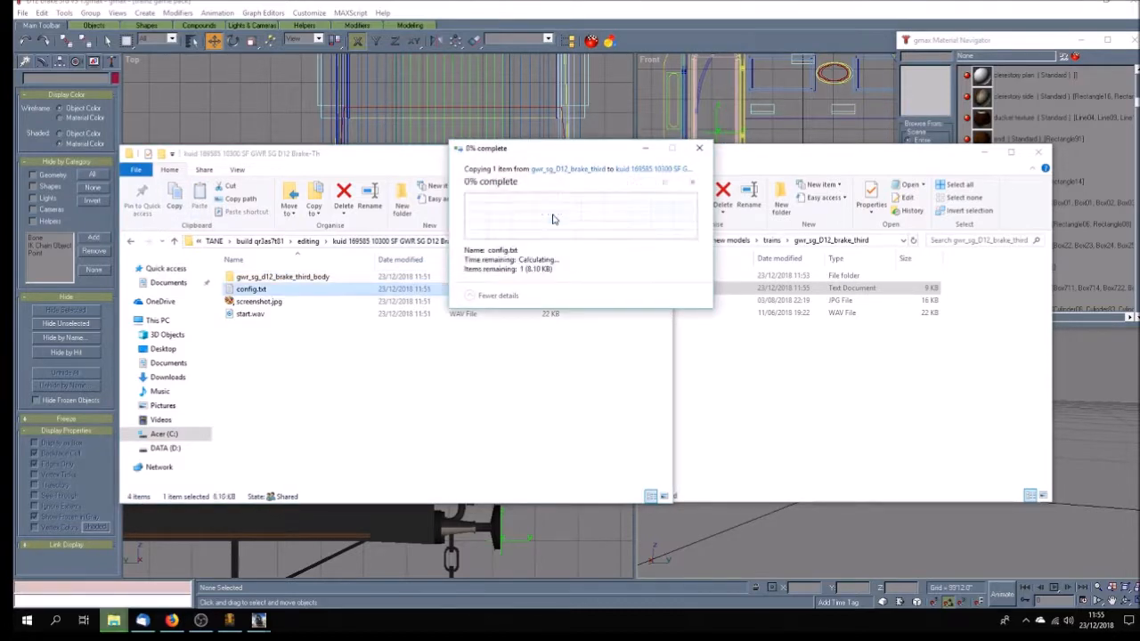
click(524, 414)
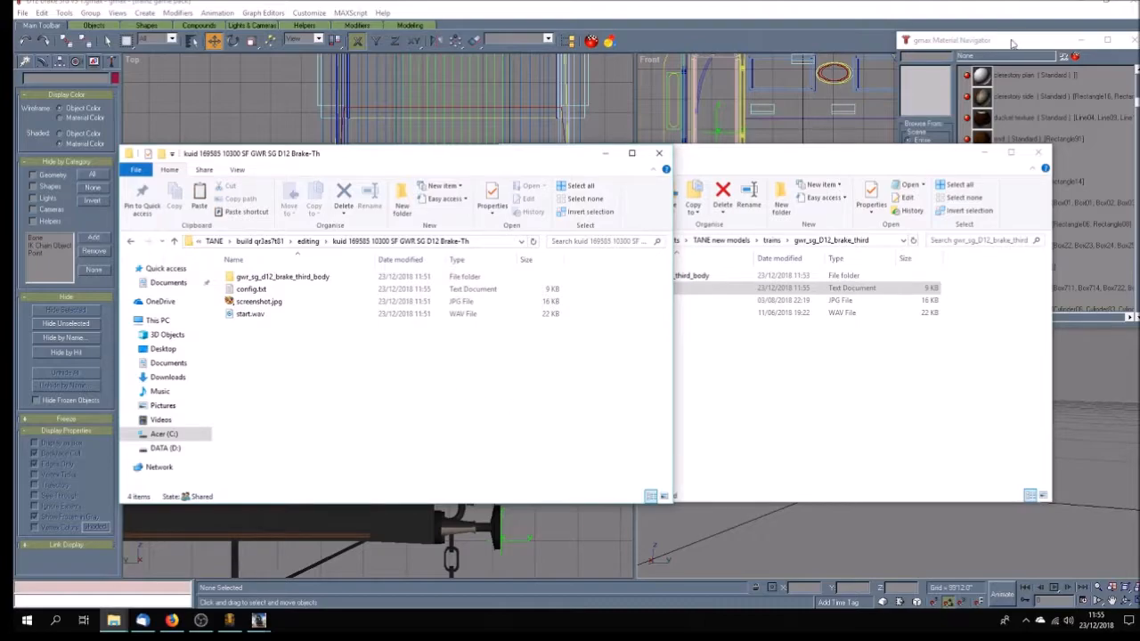
Minimise gmax and Content Manager to reach the desktop, and start Paint Shop Pro
click(1079, 3)
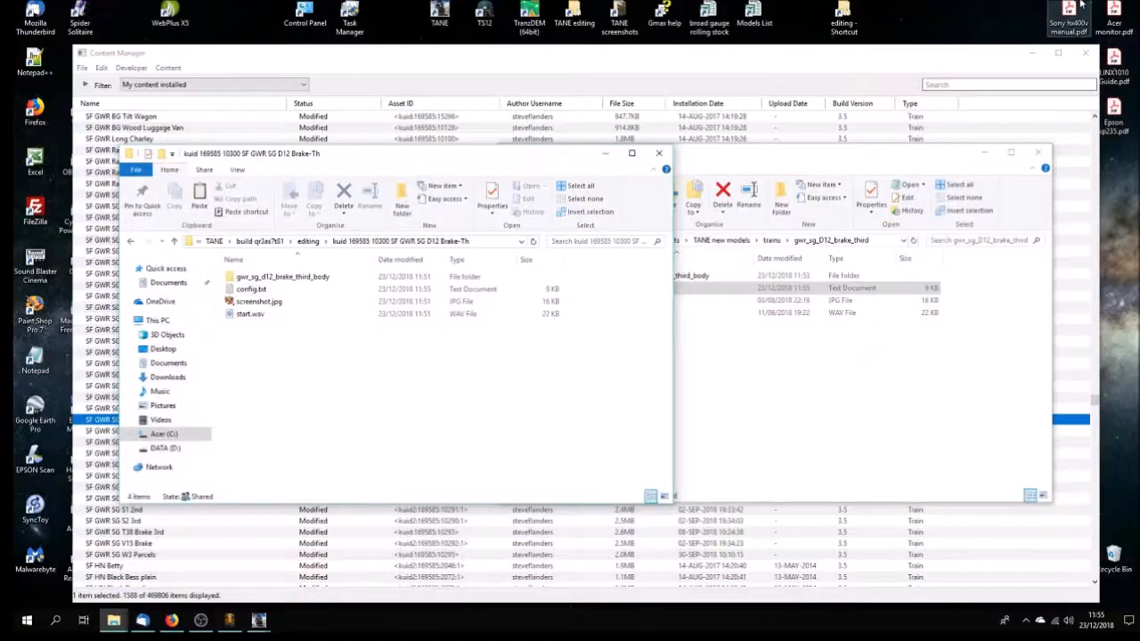
click(890, 60)
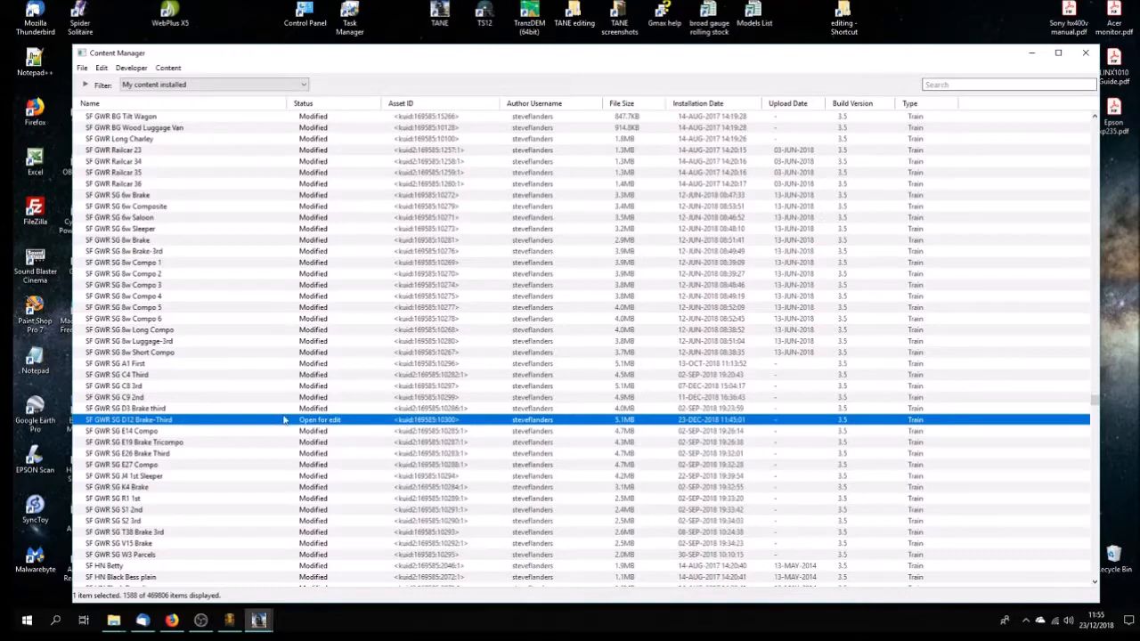
click(1032, 52)
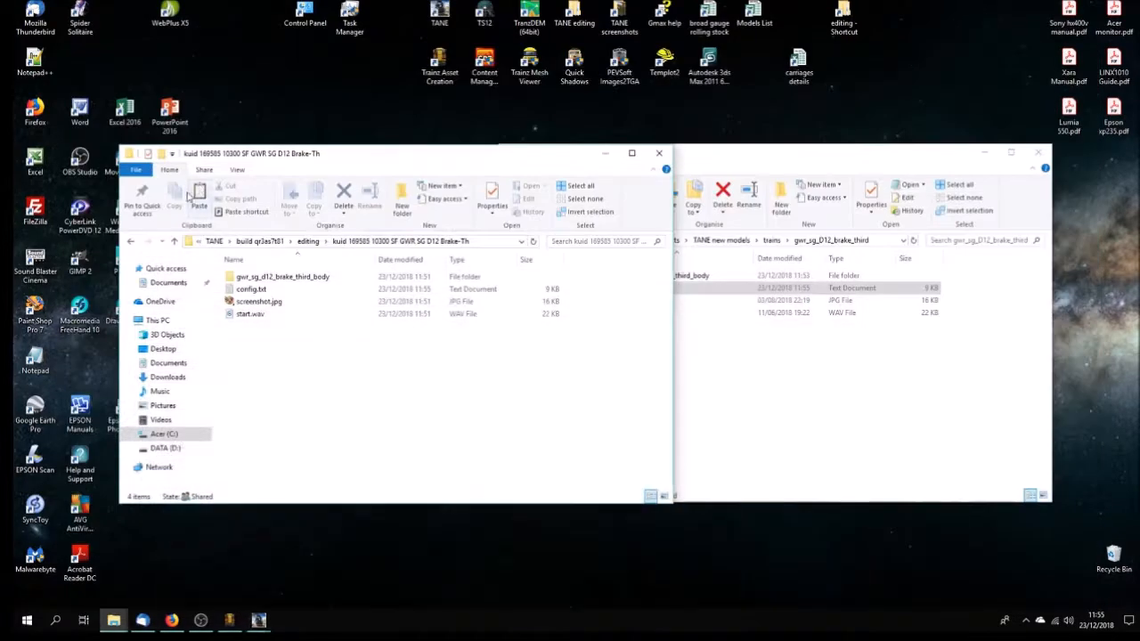
double_click(49, 316)
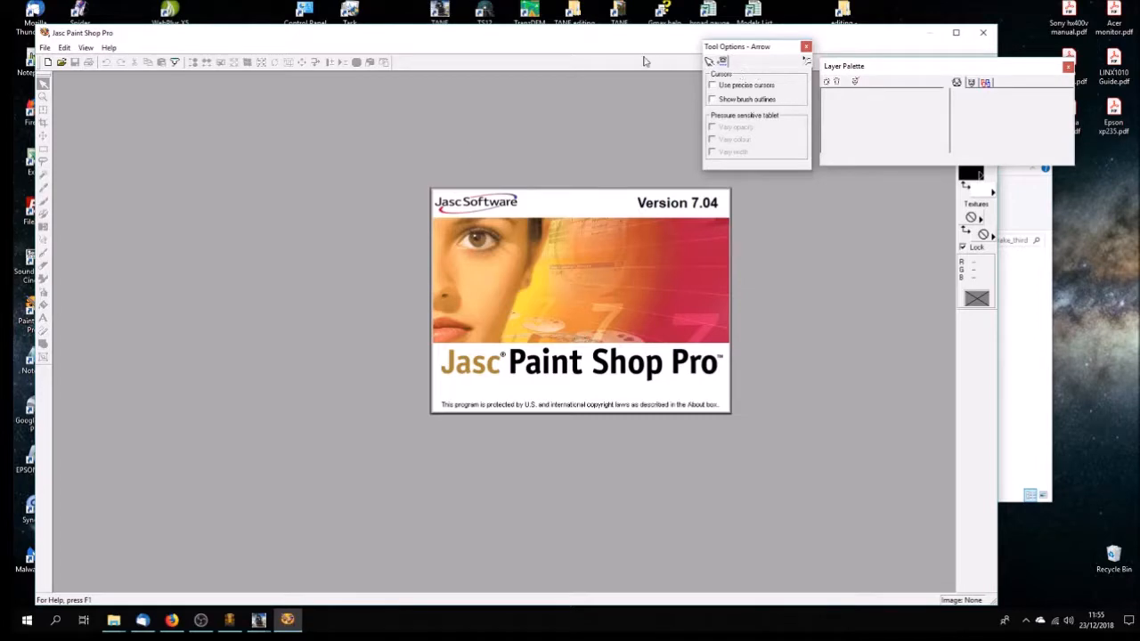
drag(646, 45, 659, 59)
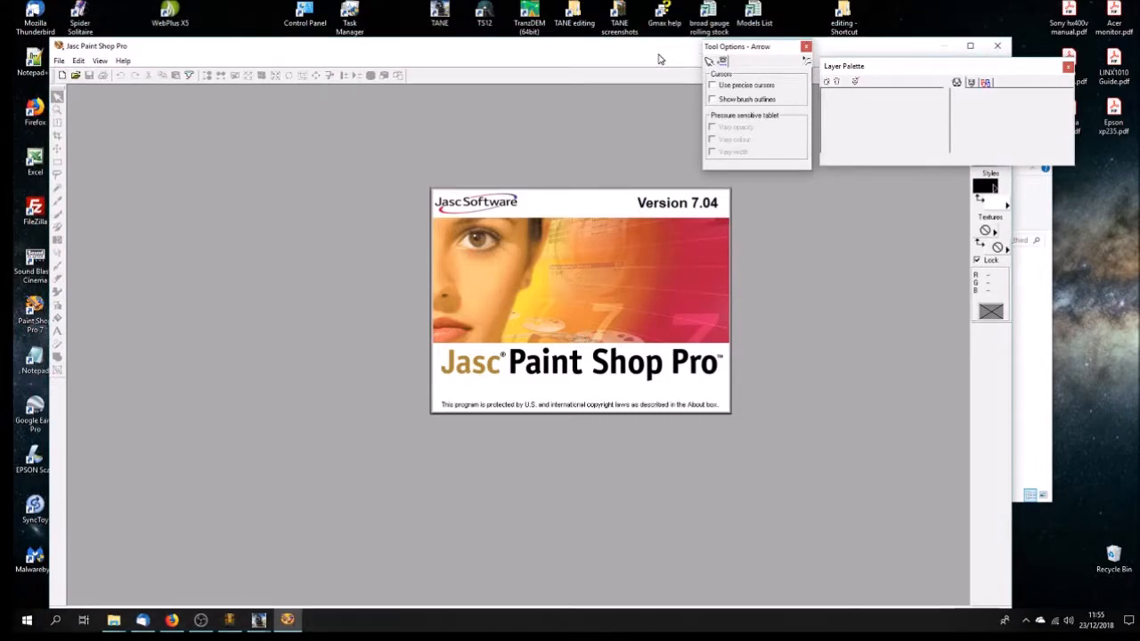
Open the TANE screenshots folder, find 2018-12-23 115112.jpg and open it in a fresh Paint Shop Pro session
double_click(621, 20)
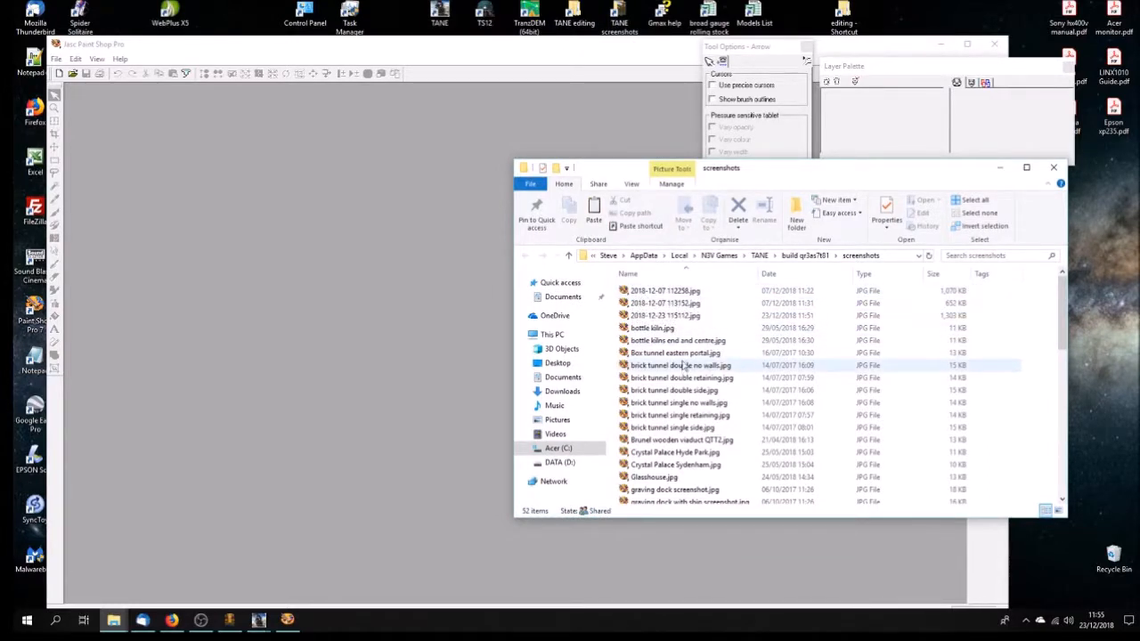
click(677, 315)
scroll(704, 388, down, 3)
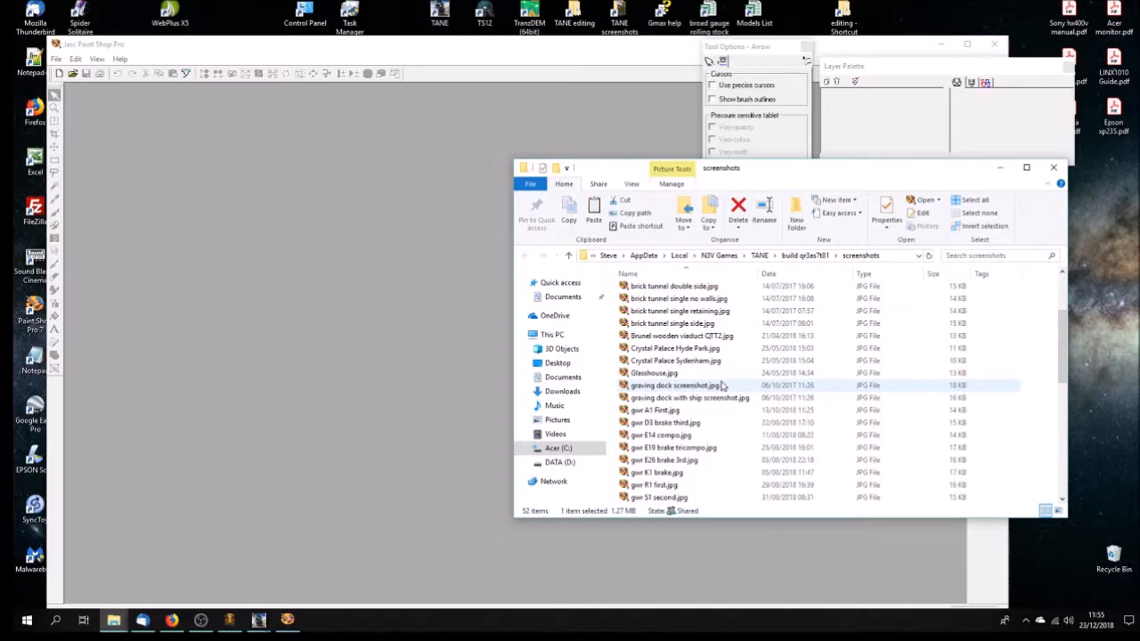
scroll(723, 385, down, 5)
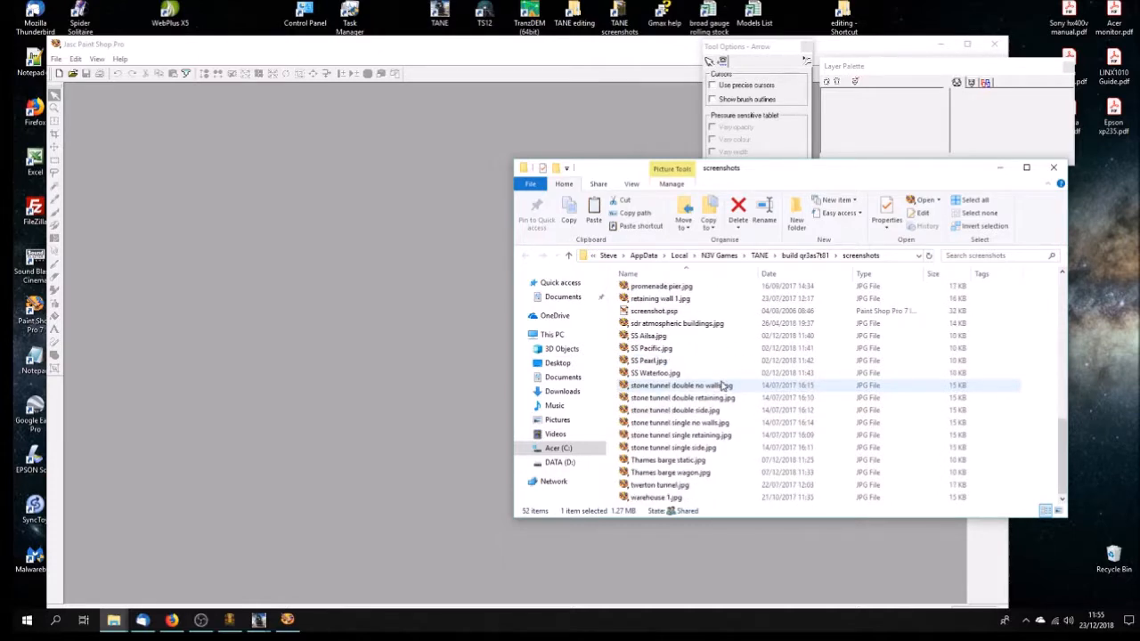
scroll(723, 384, up, 4)
scroll(723, 384, down, 1)
scroll(724, 385, up, 10)
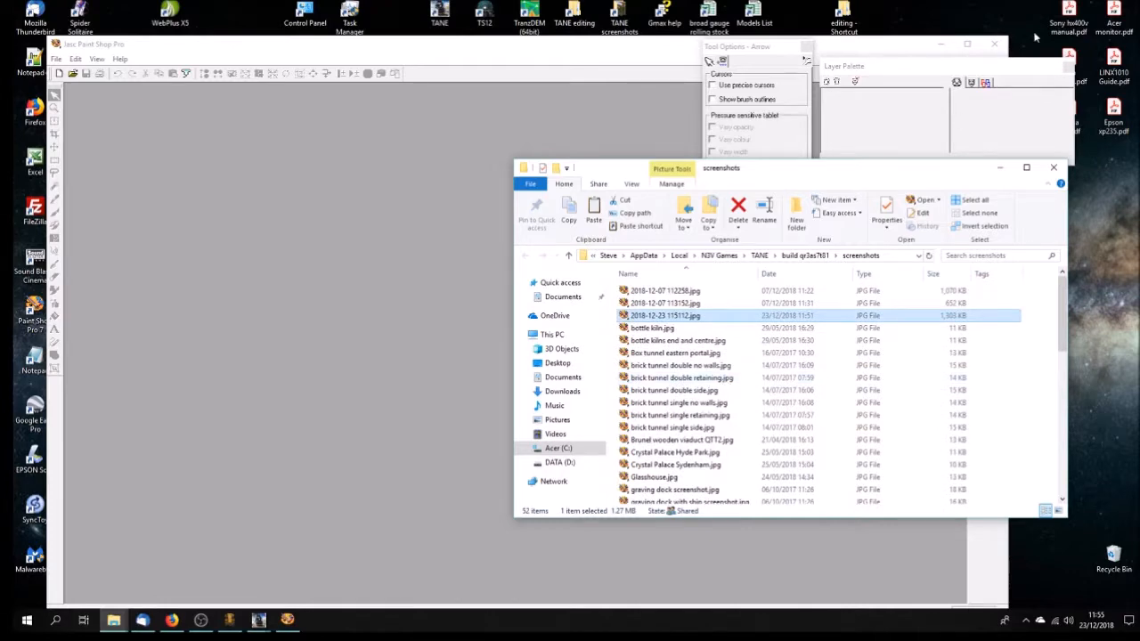
click(994, 43)
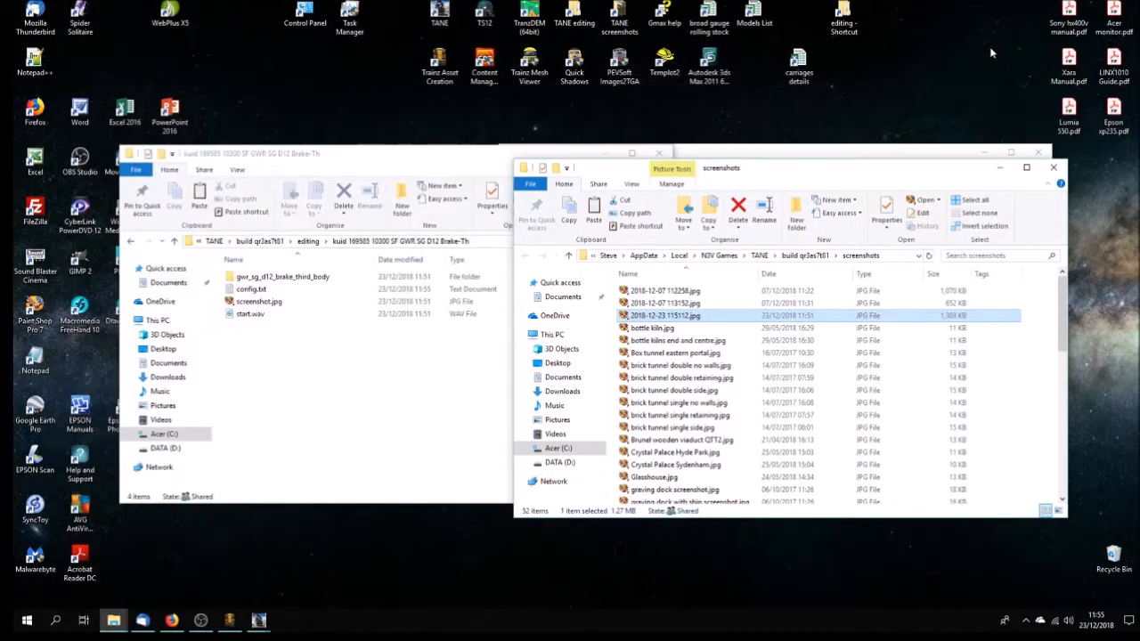
double_click(672, 320)
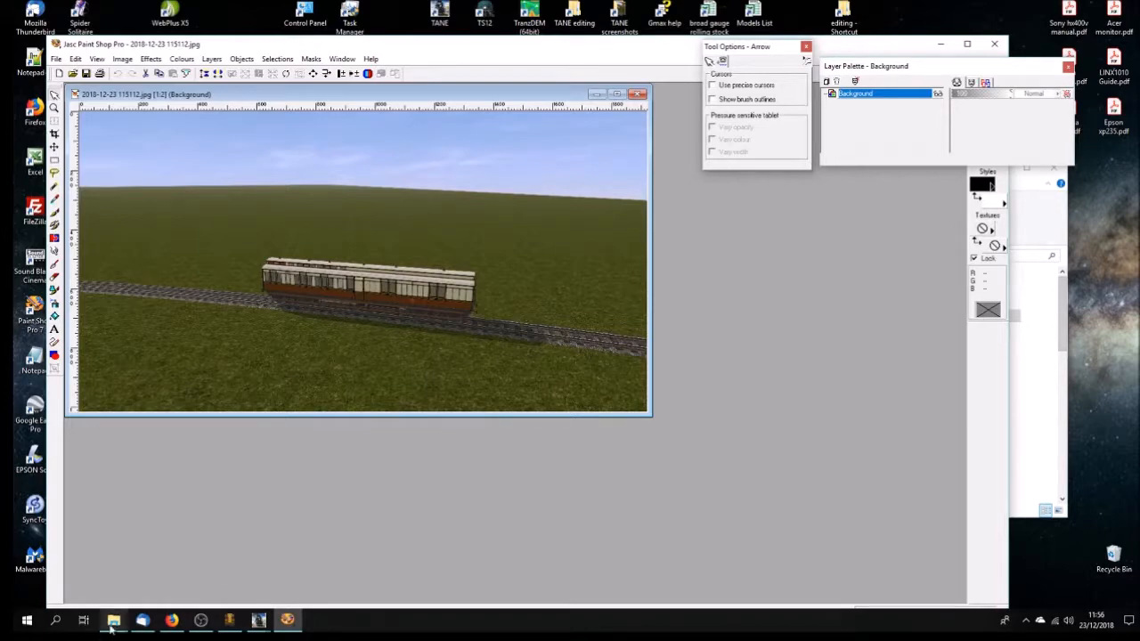
Open screenshot.psp from the screenshots folder and place its window beside the carriage picture
mouse_move(113, 620)
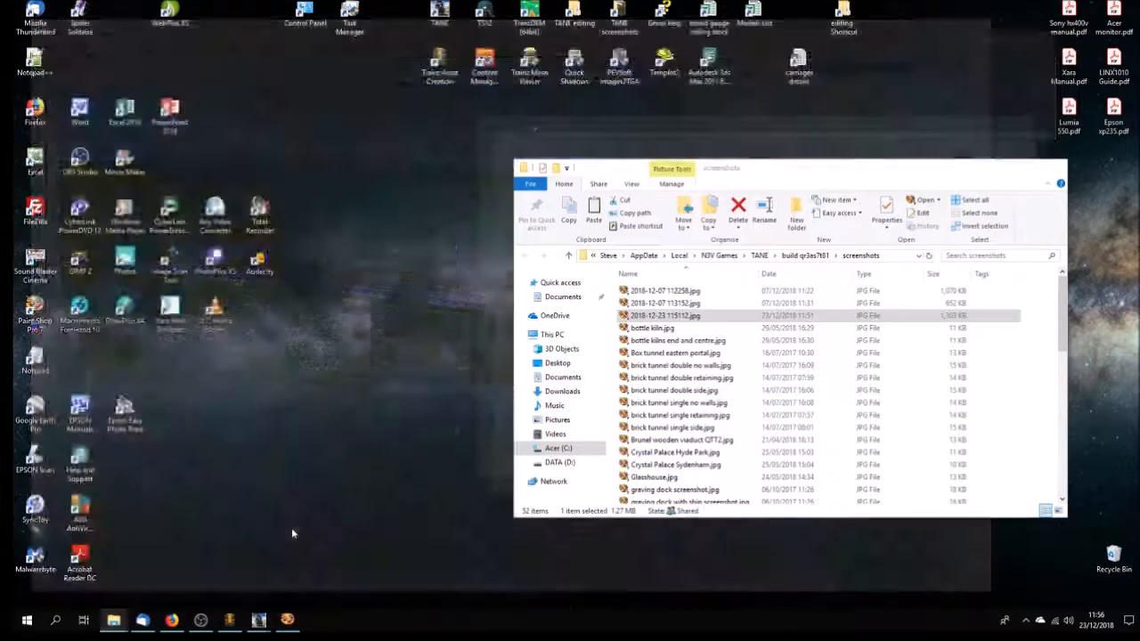
click(292, 533)
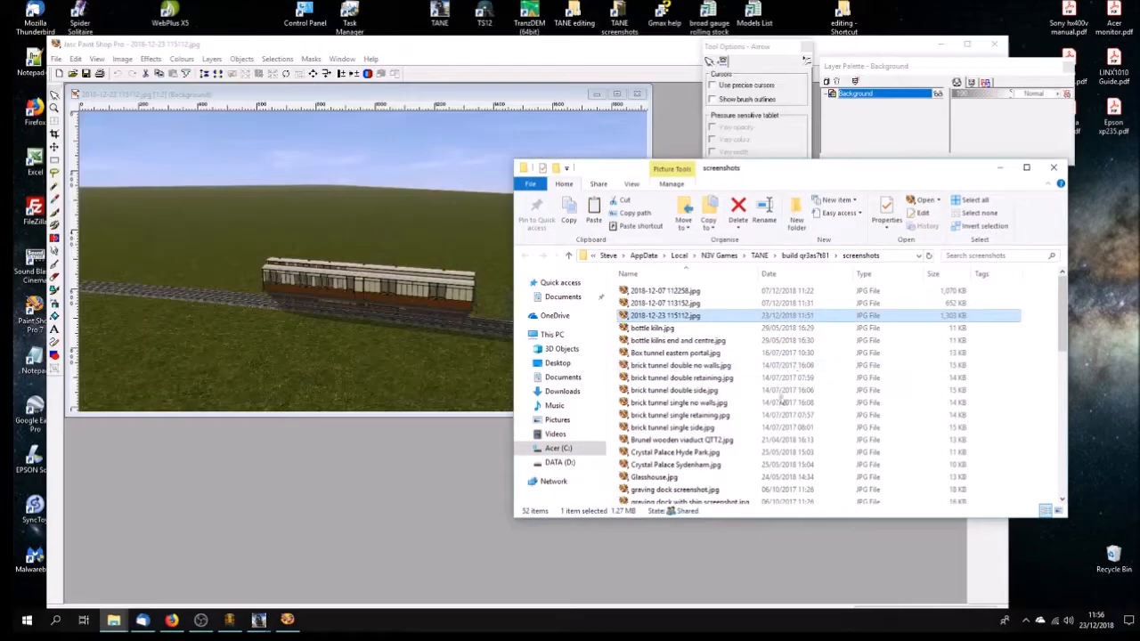
drag(1062, 336, 1044, 460)
double_click(661, 373)
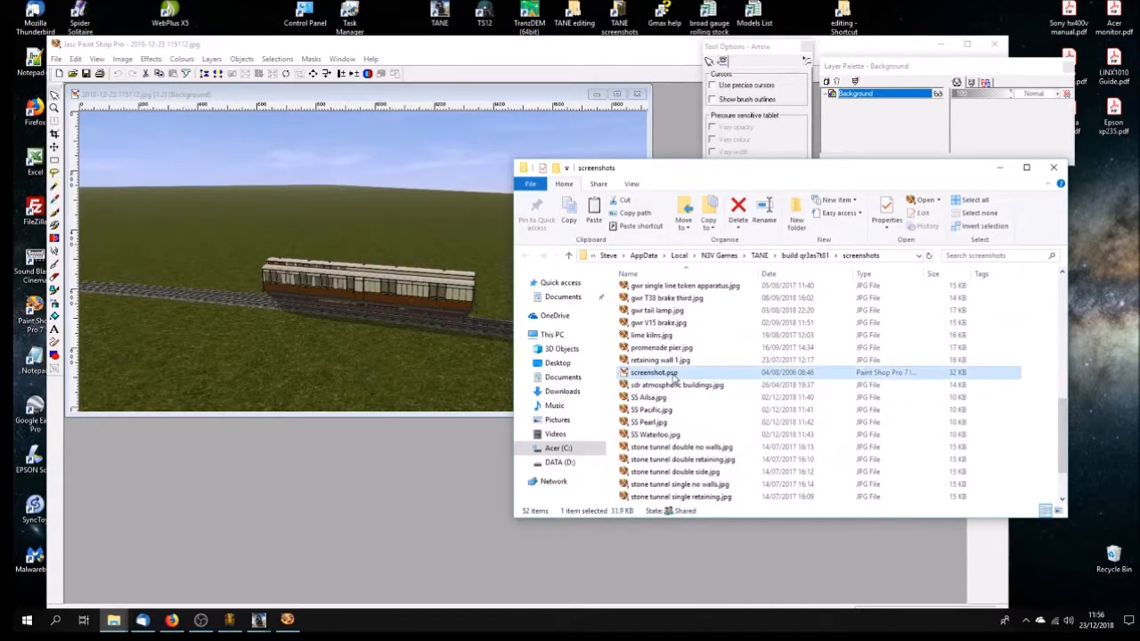
drag(101, 111, 717, 298)
Crop the carriage picture to a rectangular selection around the coach, reaching down to the image's lower edge
click(54, 160)
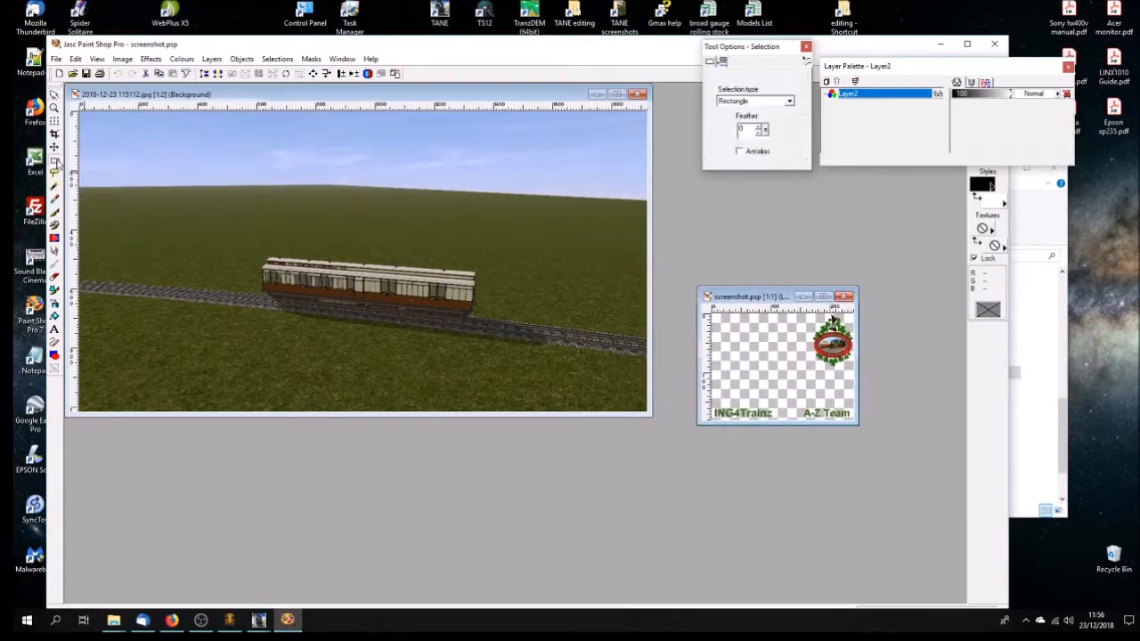
drag(254, 177, 535, 412)
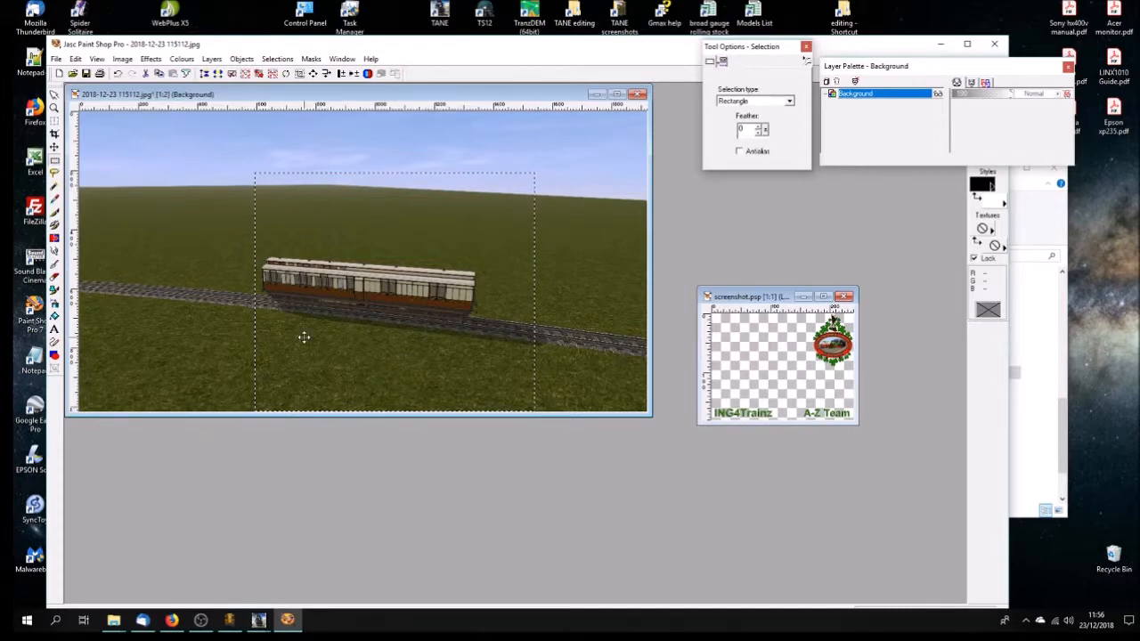
click(300, 74)
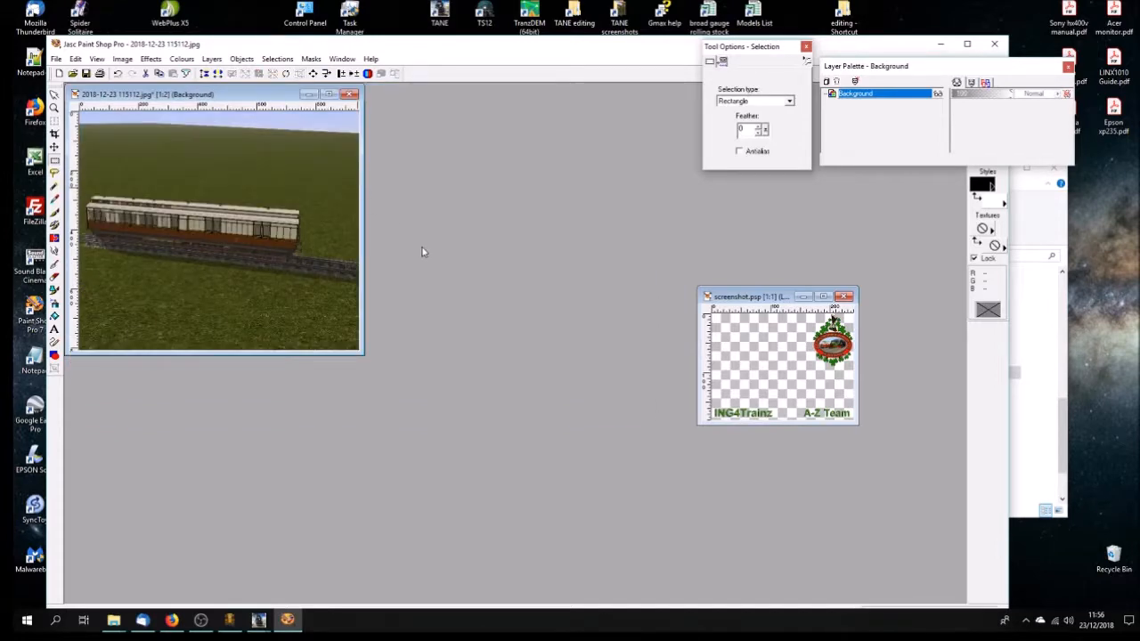
Resize the cropped carriage picture to 240 pixels wide, maintaining its aspect ratio
click(330, 75)
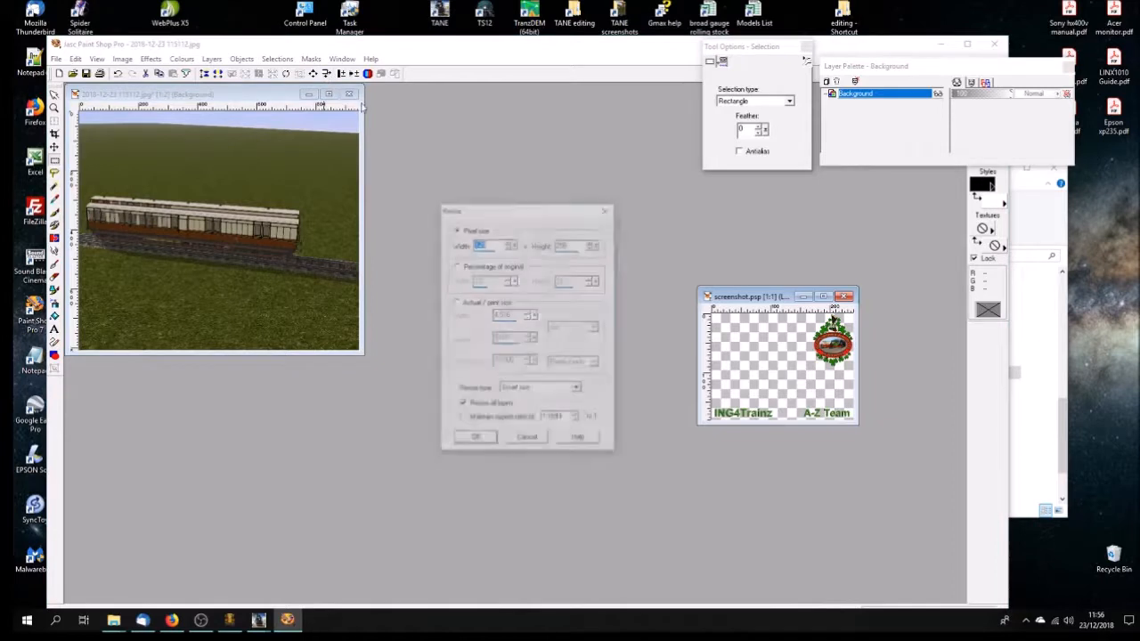
text(240)
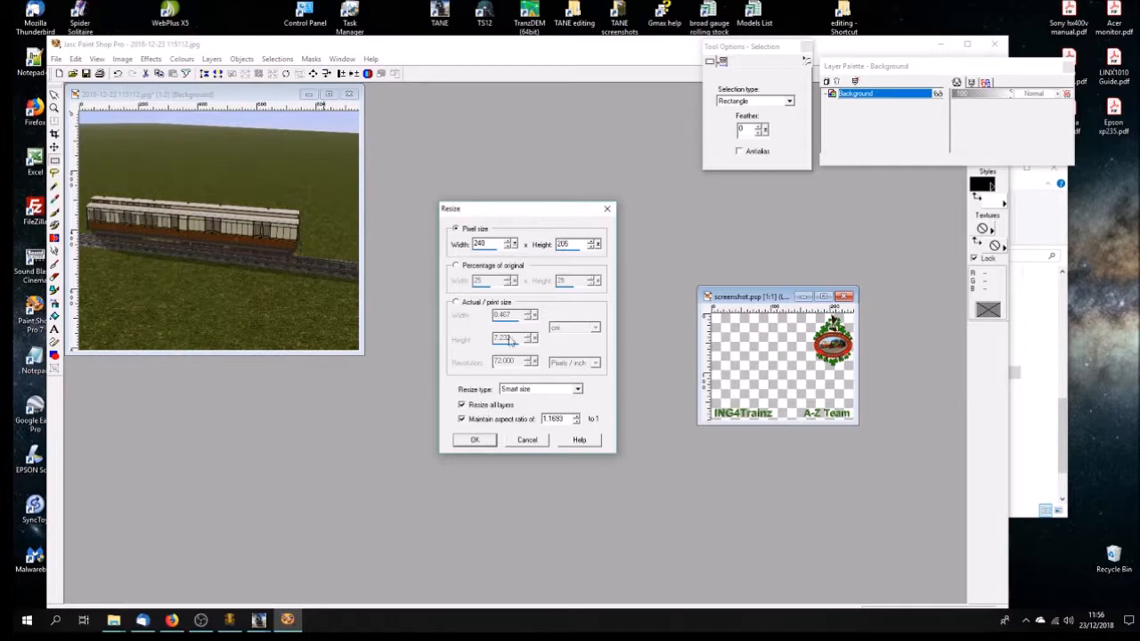
click(477, 441)
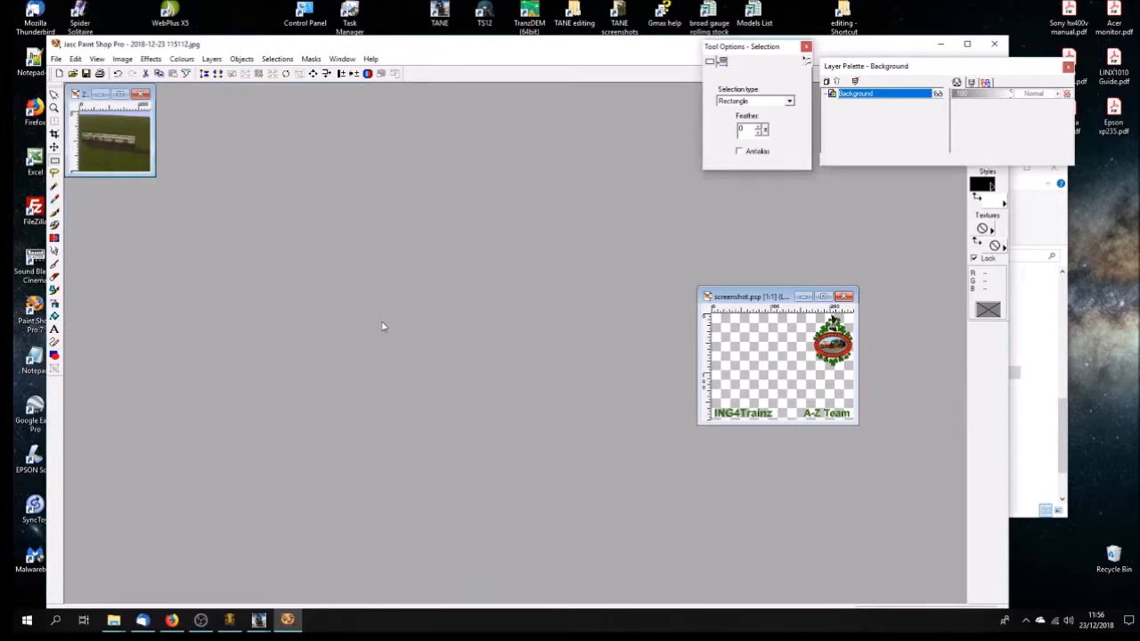
Trim the picture's canvas height while keeping it 240 pixels wide with the image centred
click(313, 75)
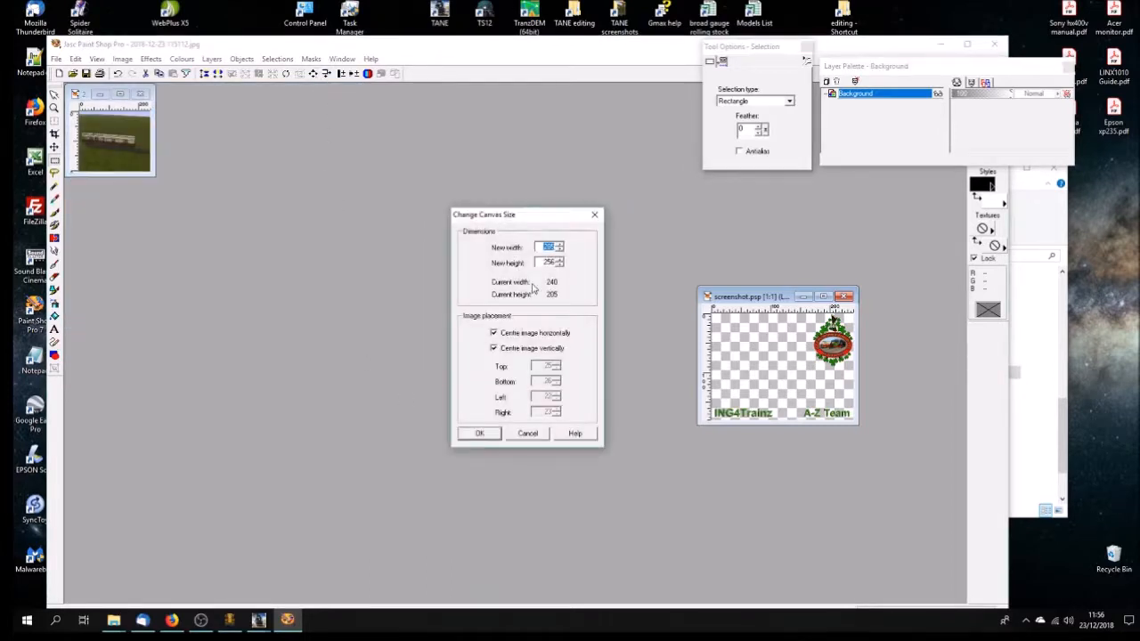
text(2)
drag(539, 259, 579, 261)
text(1)
click(481, 433)
key(KP_Add)
key(KP_Add)
key(KP_Add)
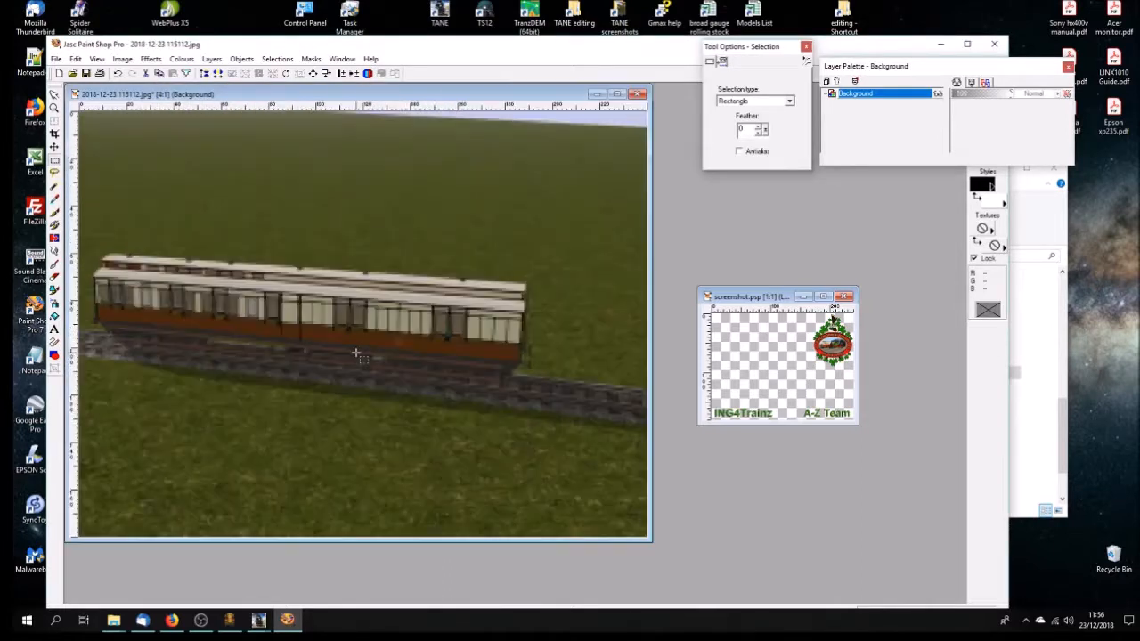
Sharpen the carriage picture and merge the logo and lettering copied from screenshot.psp onto it
click(752, 299)
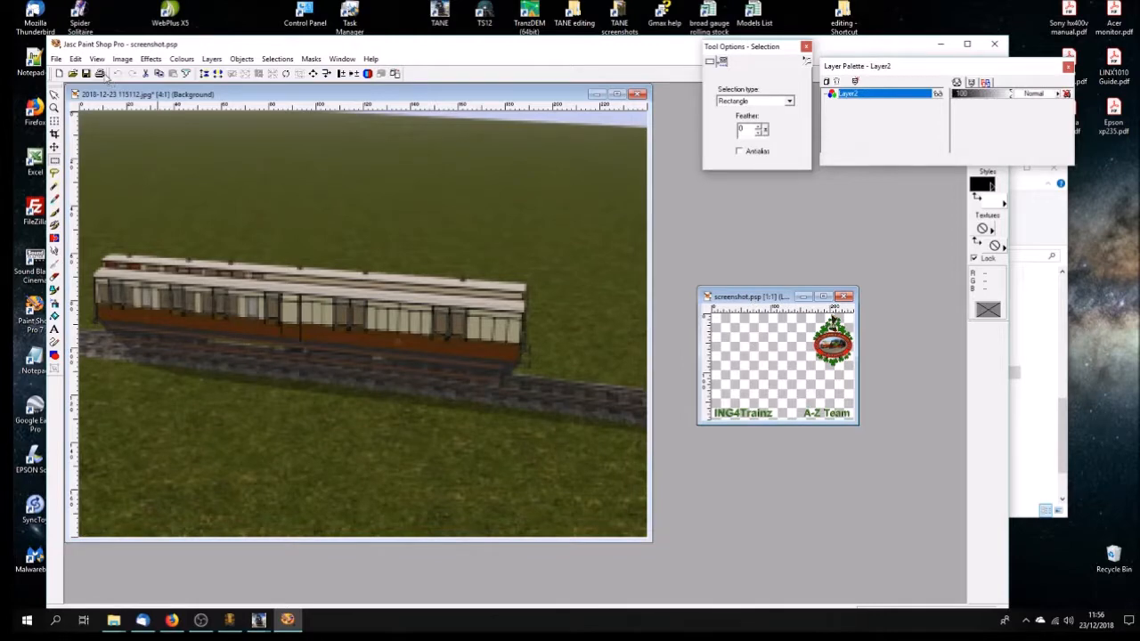
click(76, 59)
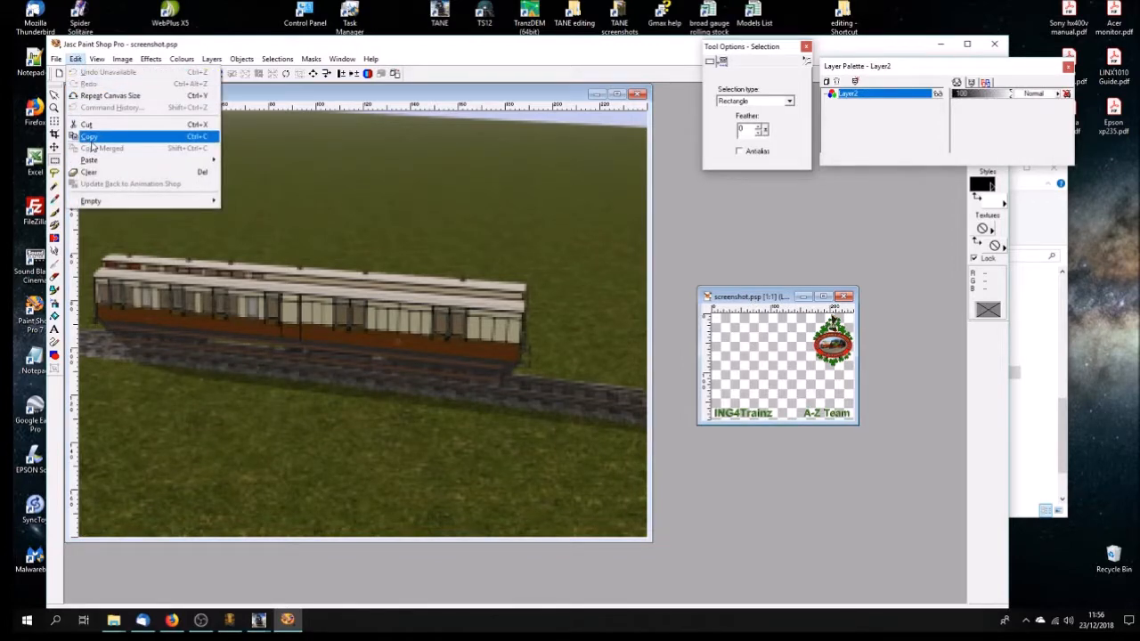
click(90, 138)
click(229, 95)
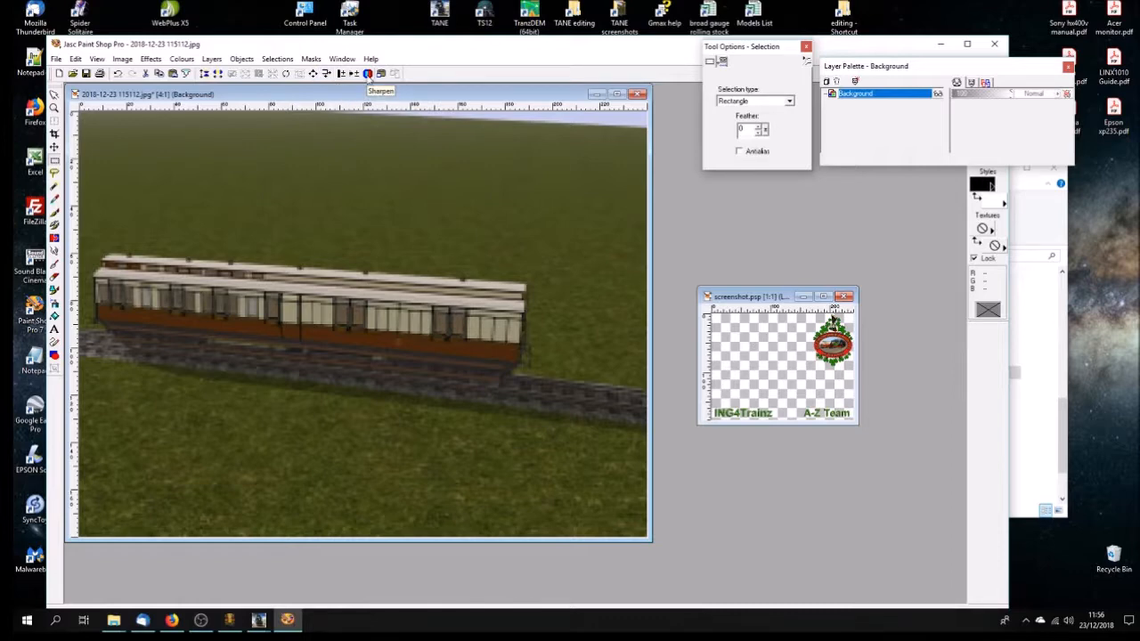
click(368, 74)
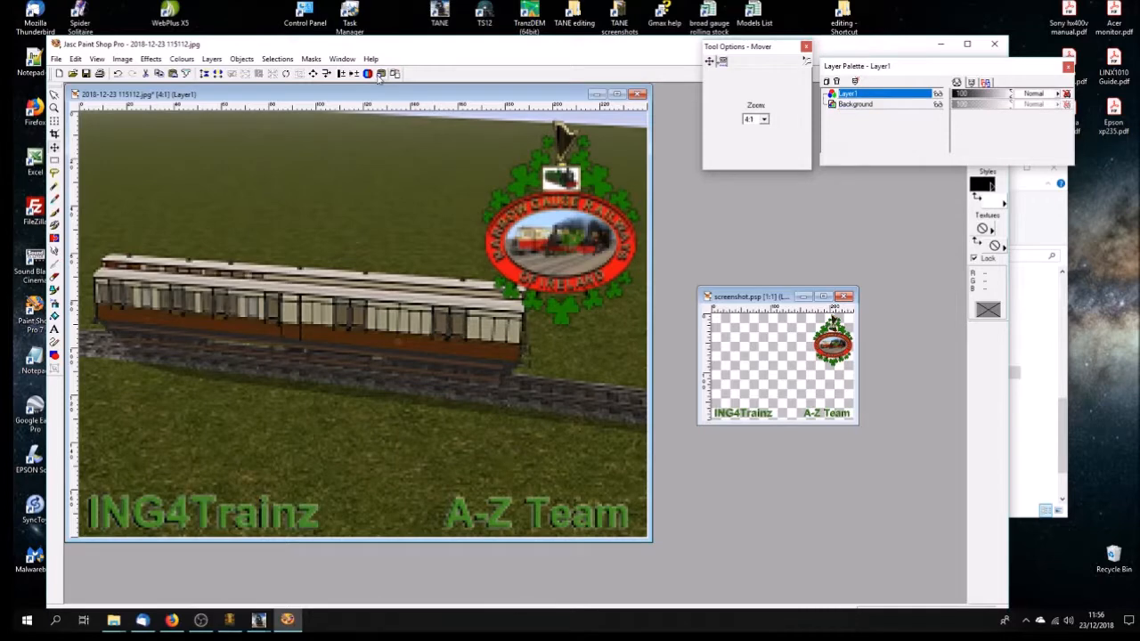
click(395, 74)
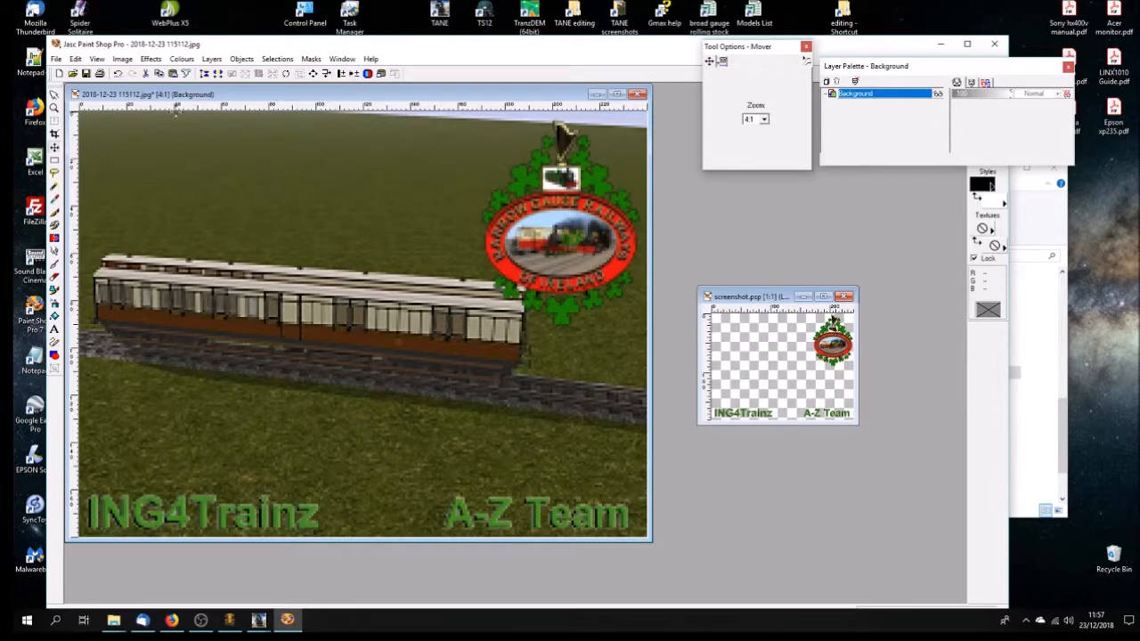
Save the branded carriage picture as the JPEG "gwr D12 brake third" in the screenshots folder
click(56, 60)
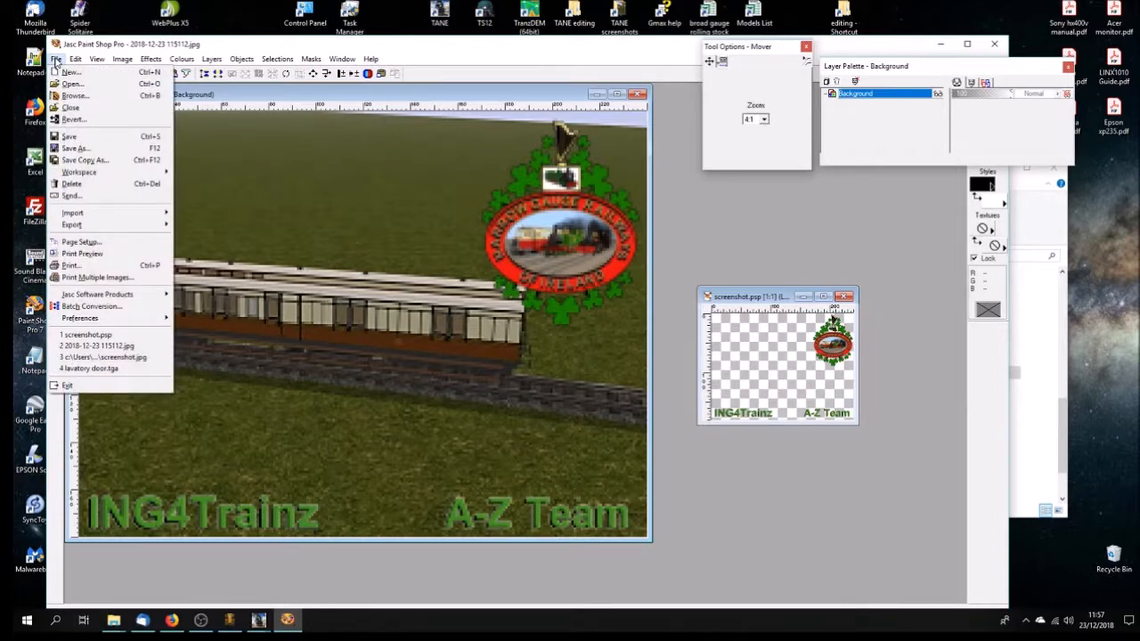
click(74, 148)
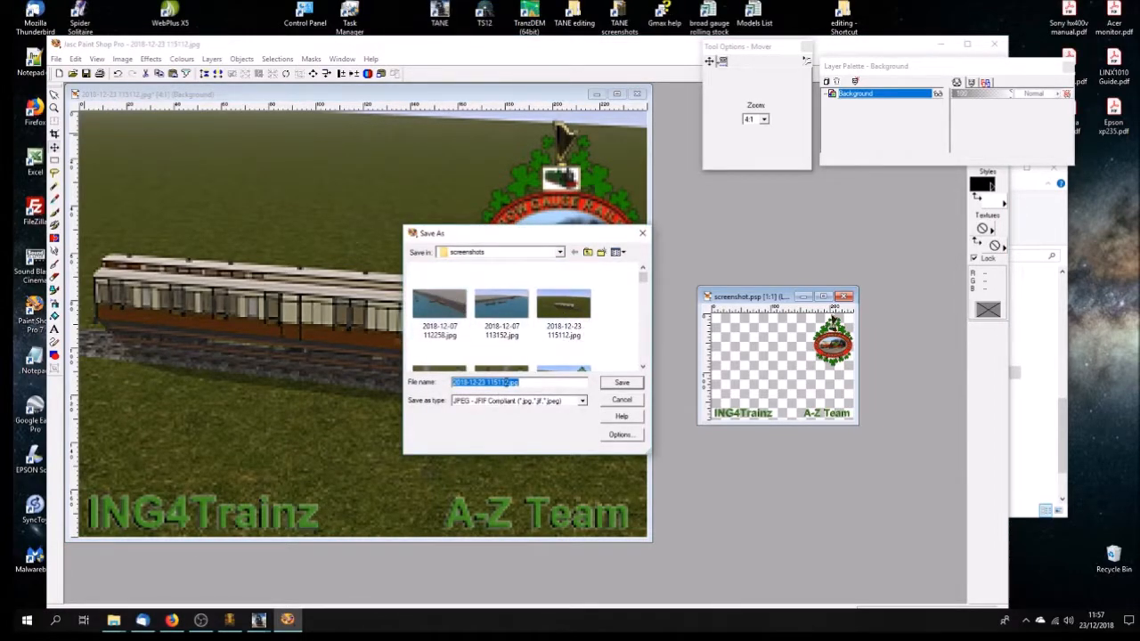
drag(513, 382, 447, 375)
drag(642, 277, 639, 310)
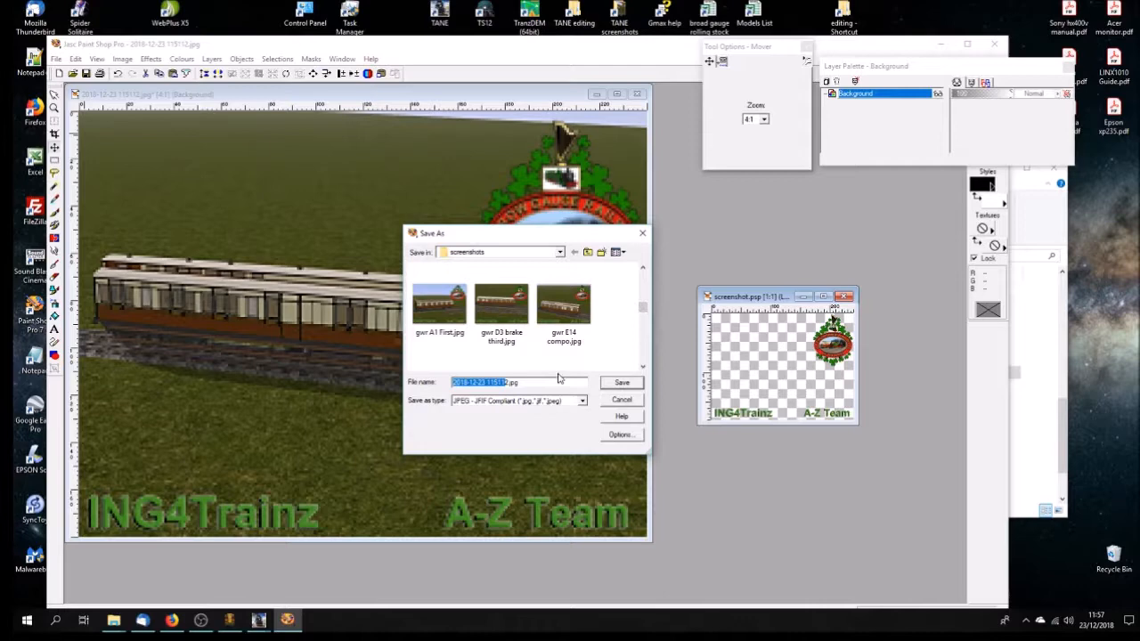
text(gwr D12 brake third)
key(Return)
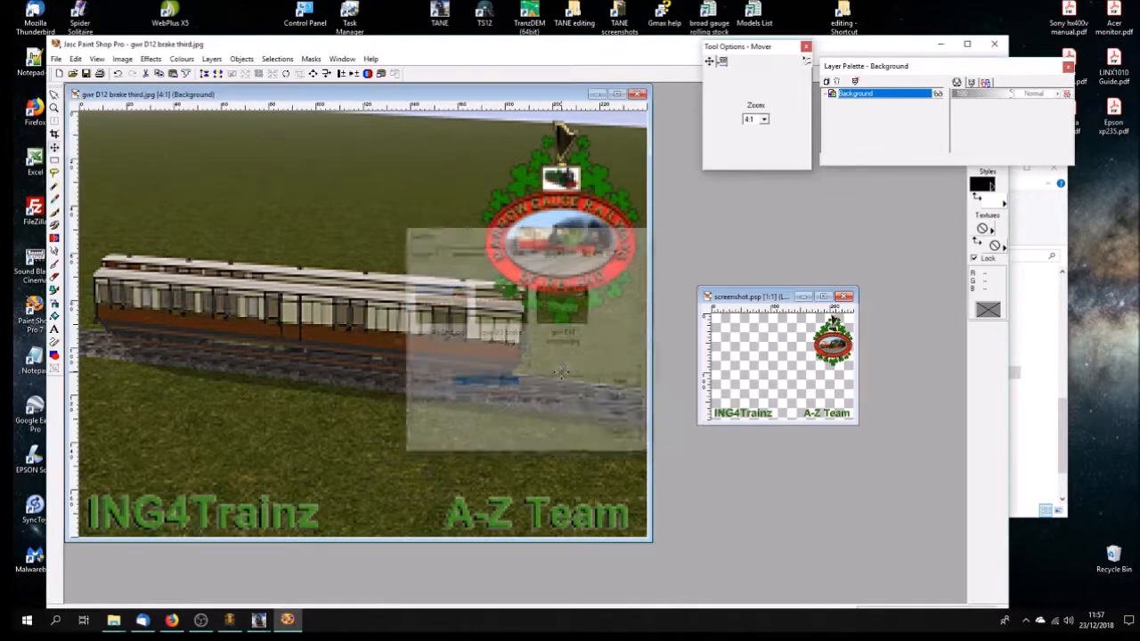
Save the picture over screenshot.jpg in the gwr_sg_D12_brake_third folder under Trainz projects, TANE new models, trains
click(55, 59)
click(103, 151)
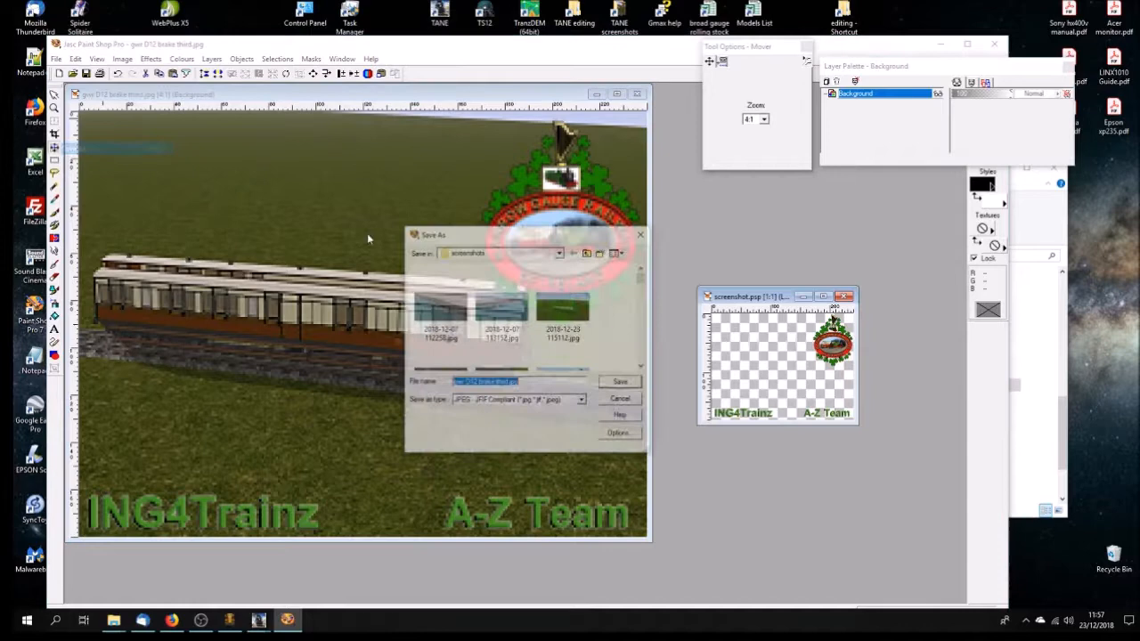
click(559, 252)
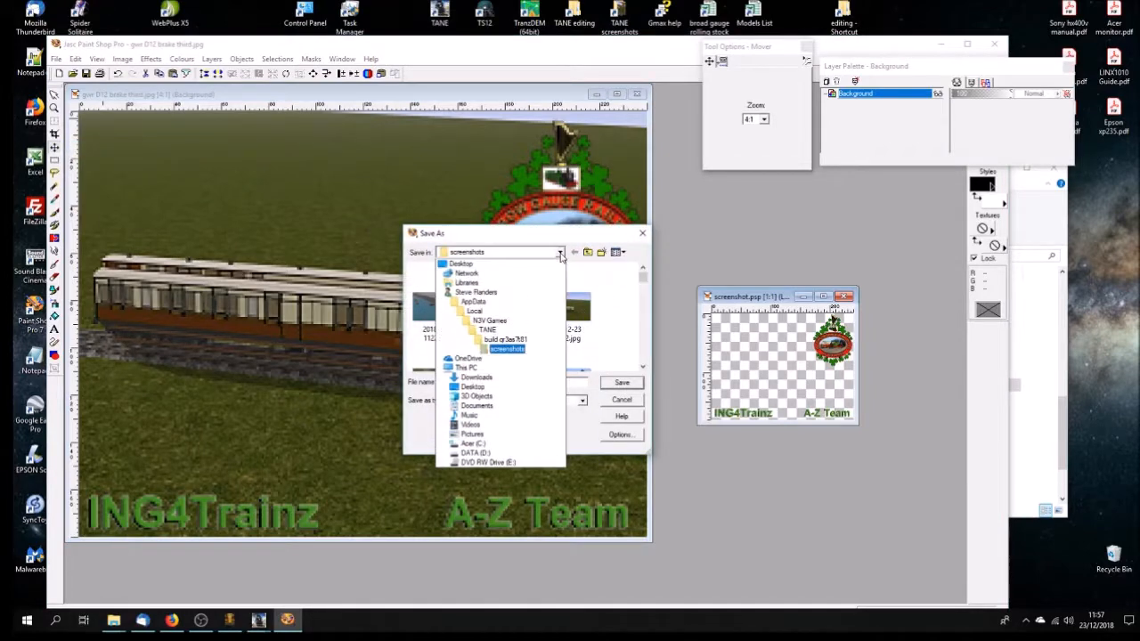
click(489, 408)
scroll(645, 287, down, 3)
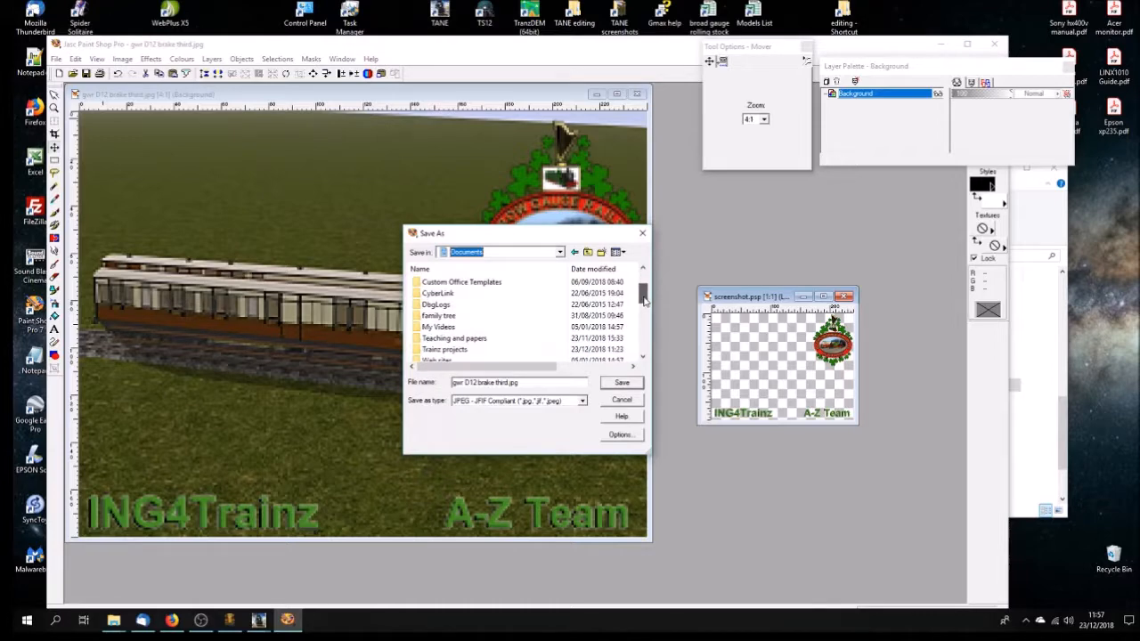
double_click(450, 331)
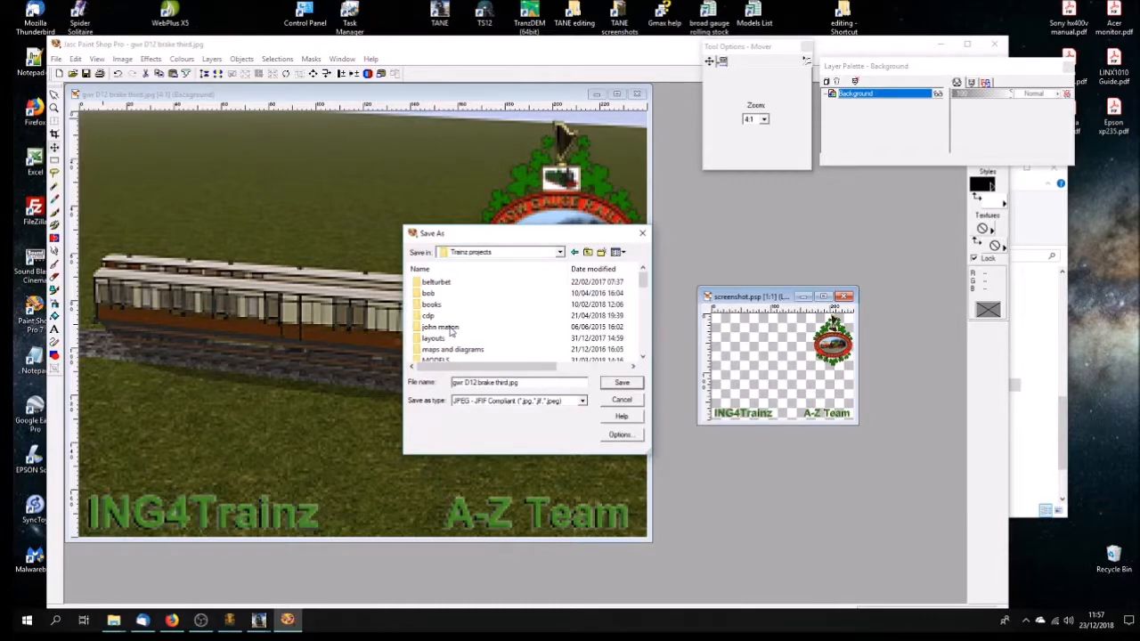
click(451, 351)
double_click(452, 350)
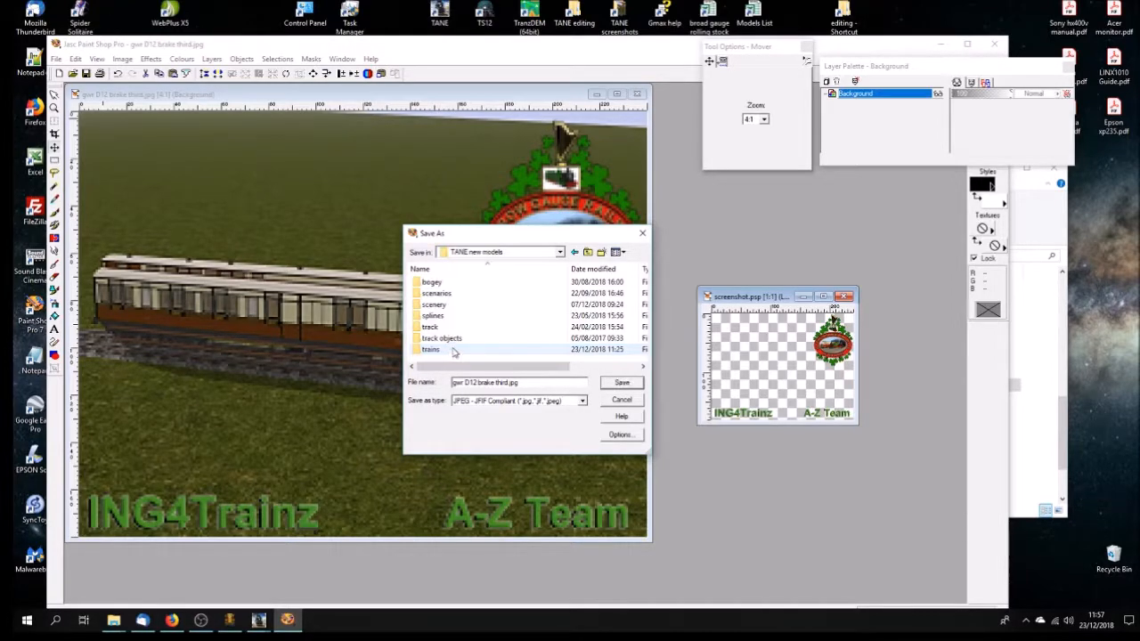
double_click(444, 350)
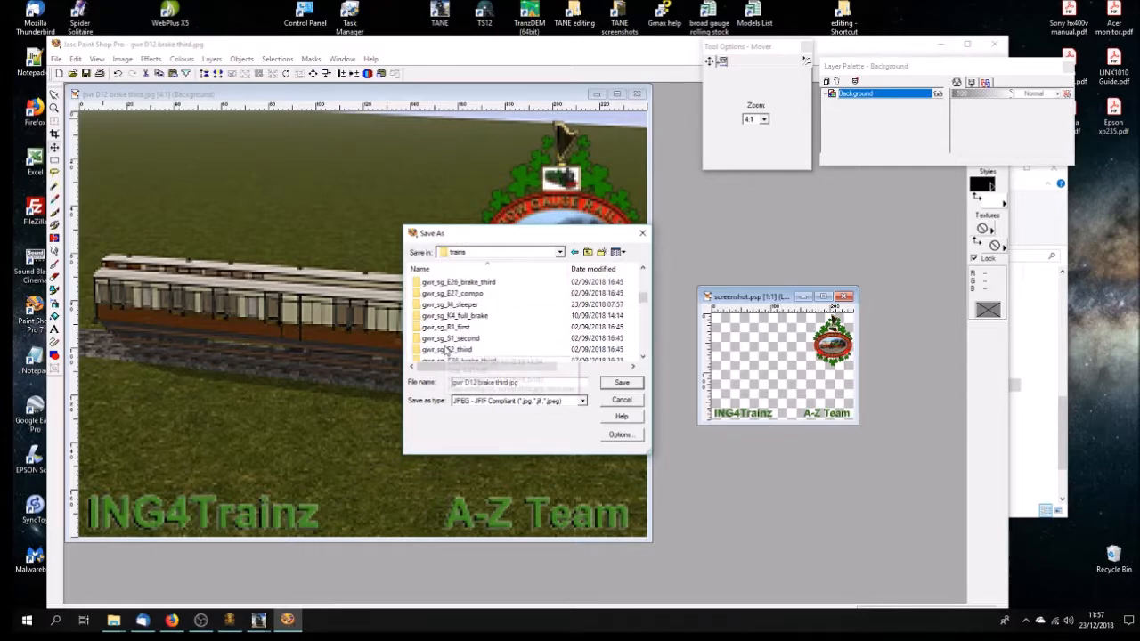
scroll(450, 343, up, 2)
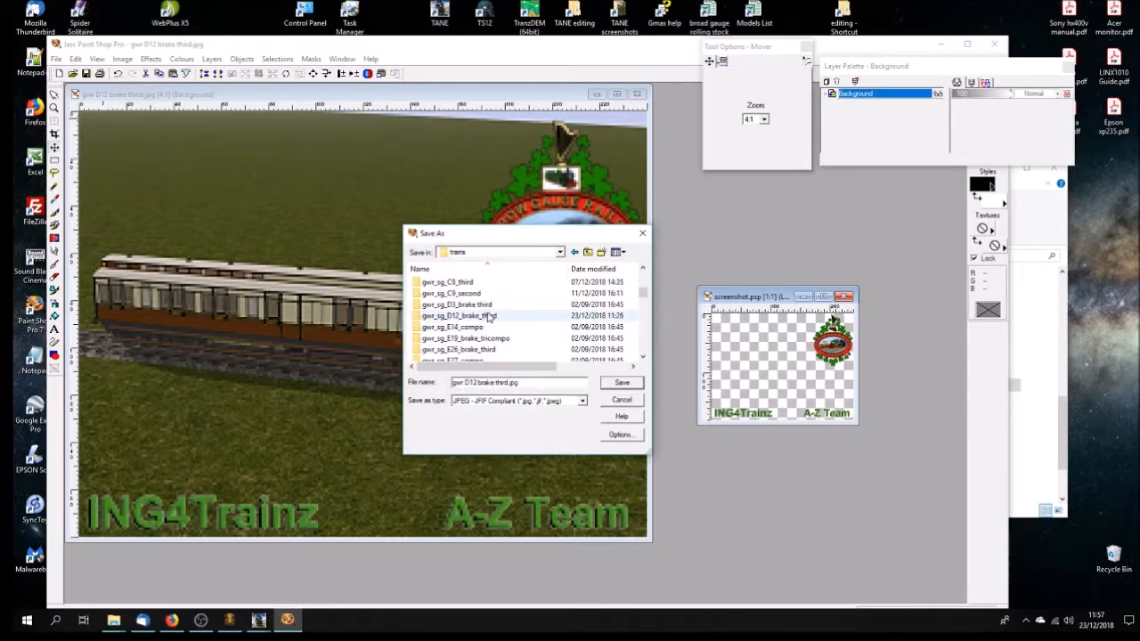
double_click(479, 317)
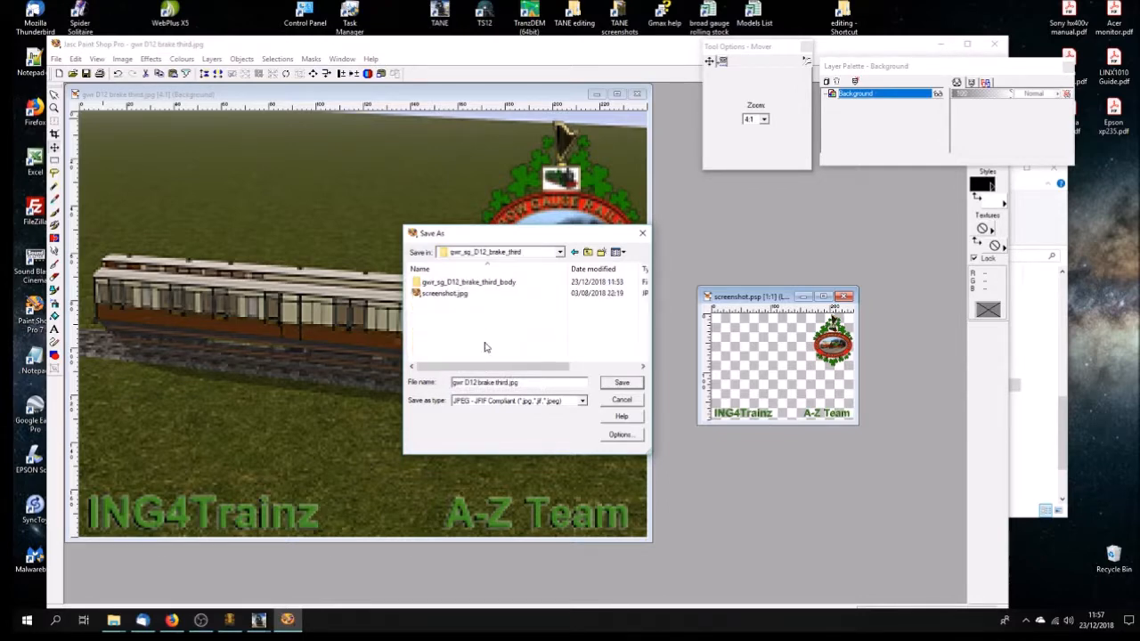
click(445, 293)
click(622, 383)
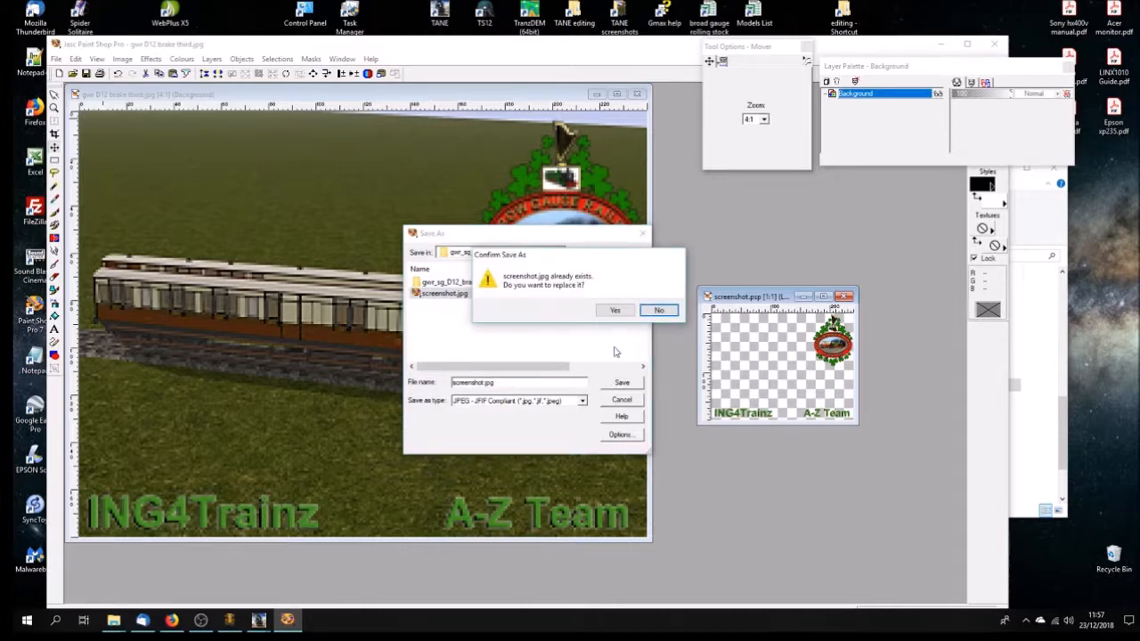
click(613, 310)
Save the picture over screenshot.jpg in the SF GWR SG D12 Brake-Third asset's folder within the TANE editing folder
click(56, 59)
click(106, 149)
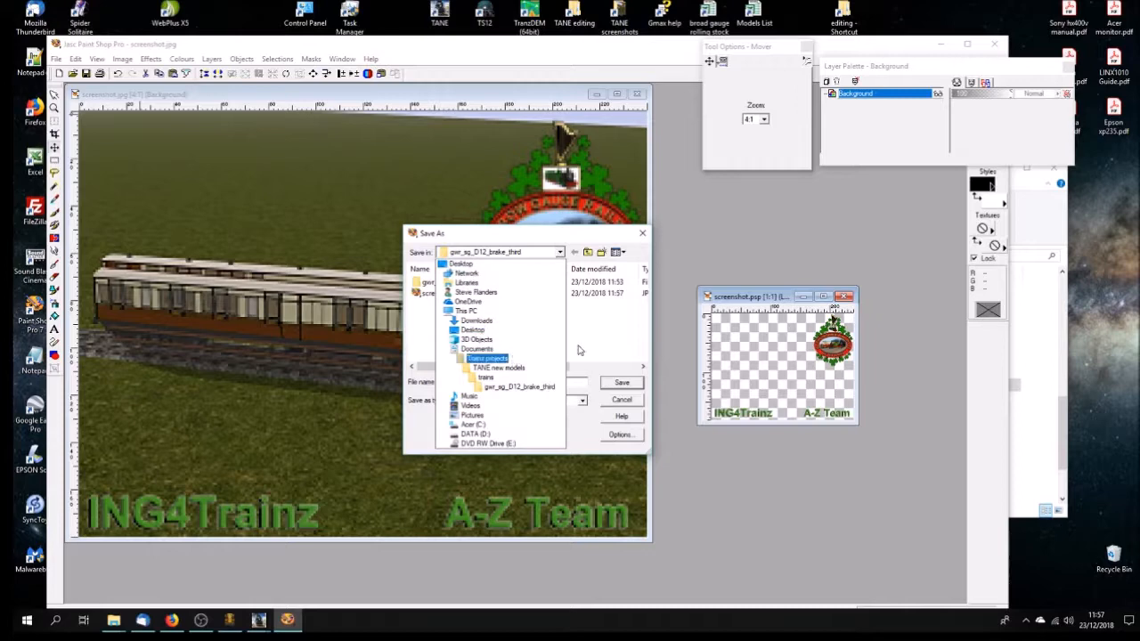
click(462, 264)
scroll(648, 306, down, 4)
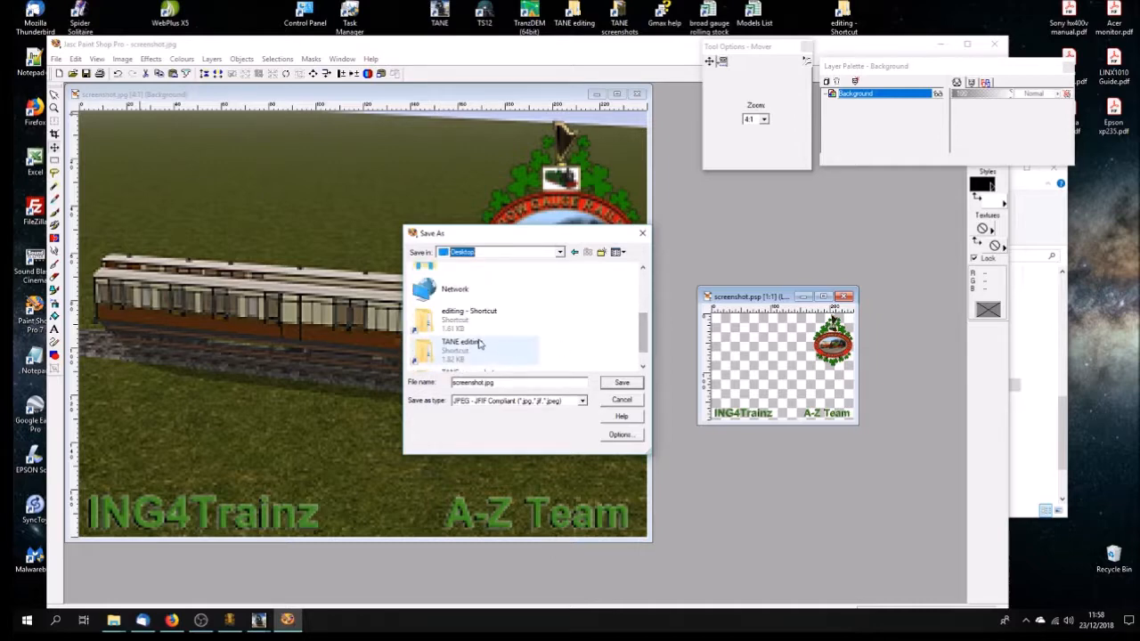
double_click(457, 356)
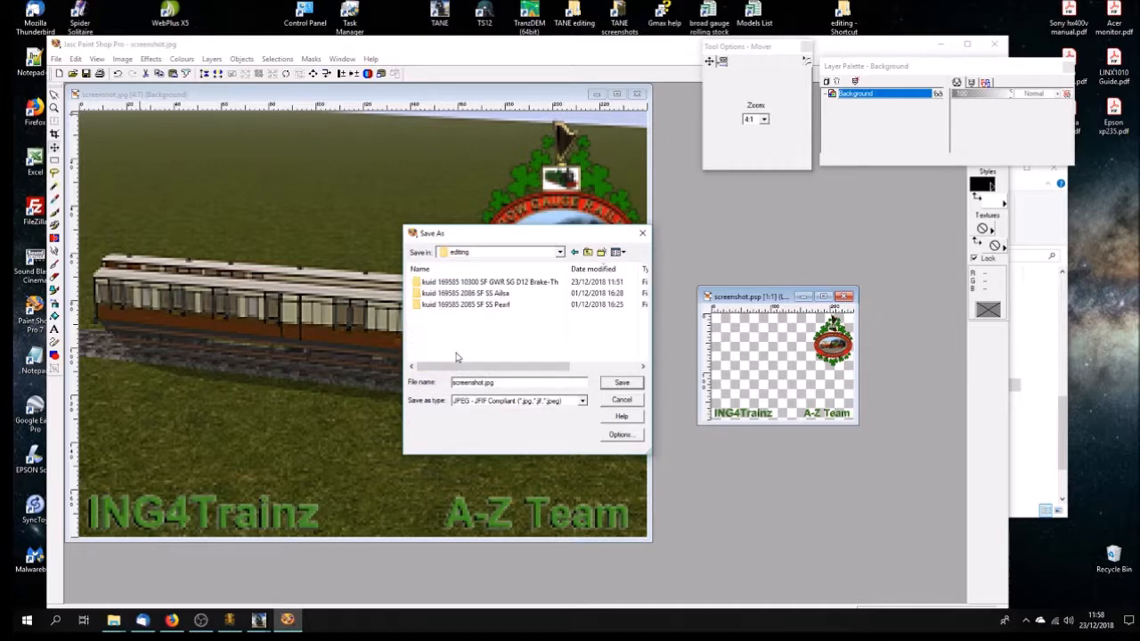
double_click(486, 283)
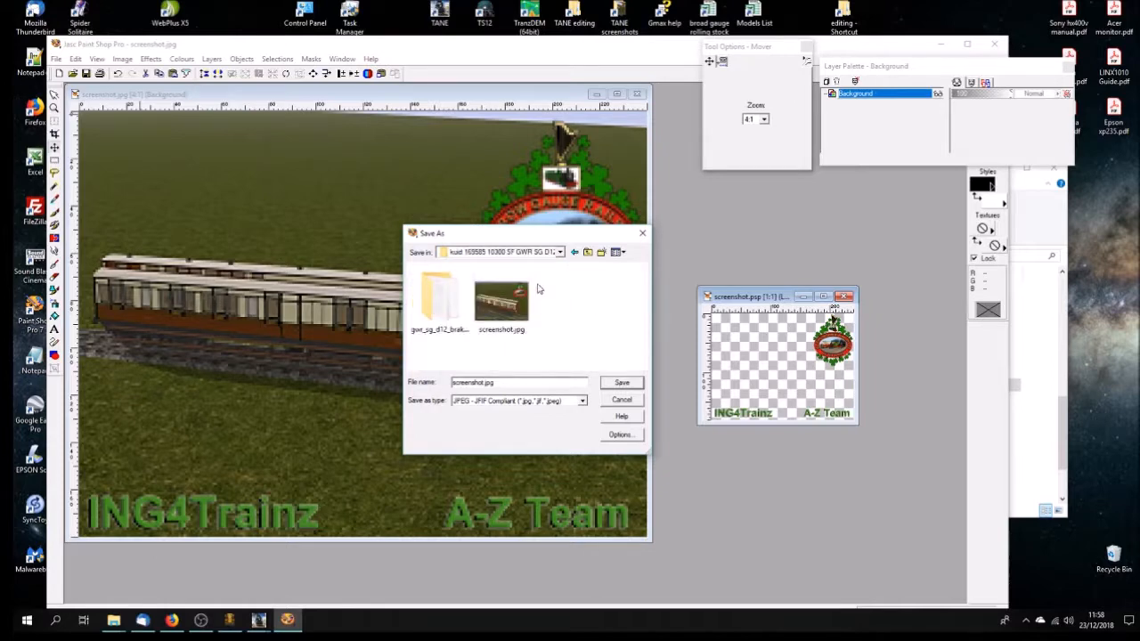
click(504, 314)
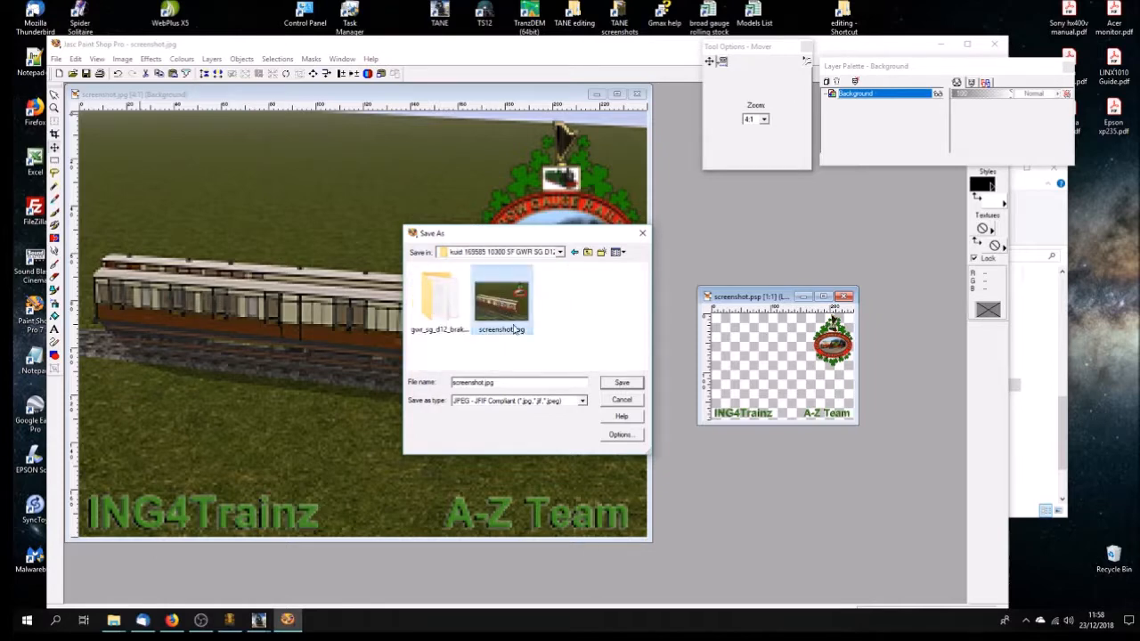
click(622, 383)
click(615, 311)
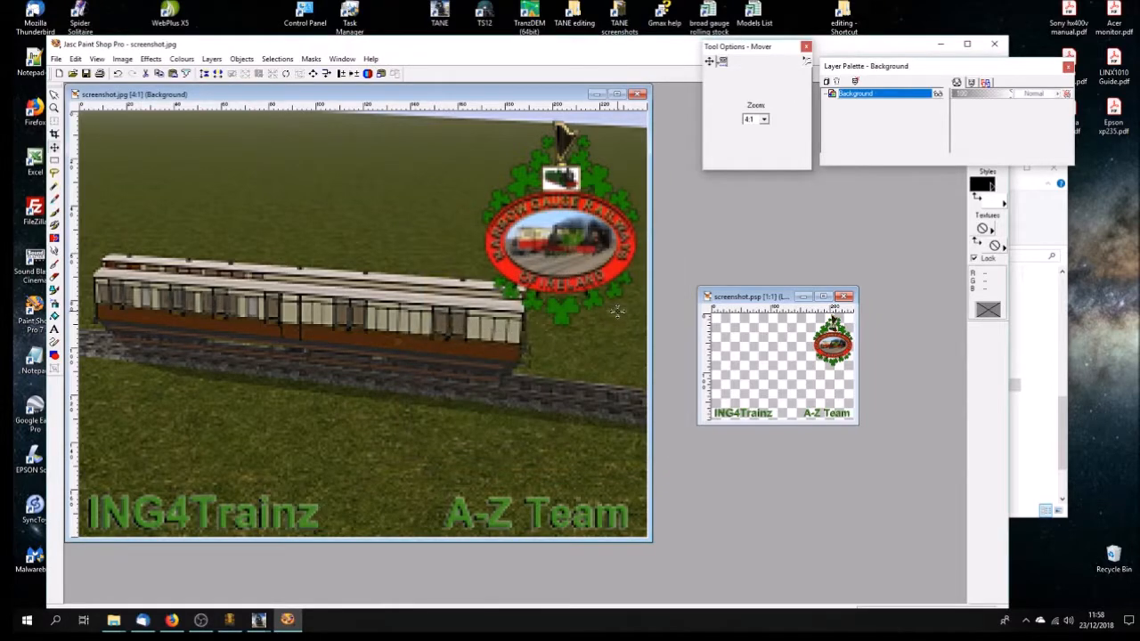
Close both open images and exit Paint Shop Pro without keeping the copied data on the clipboard
click(637, 94)
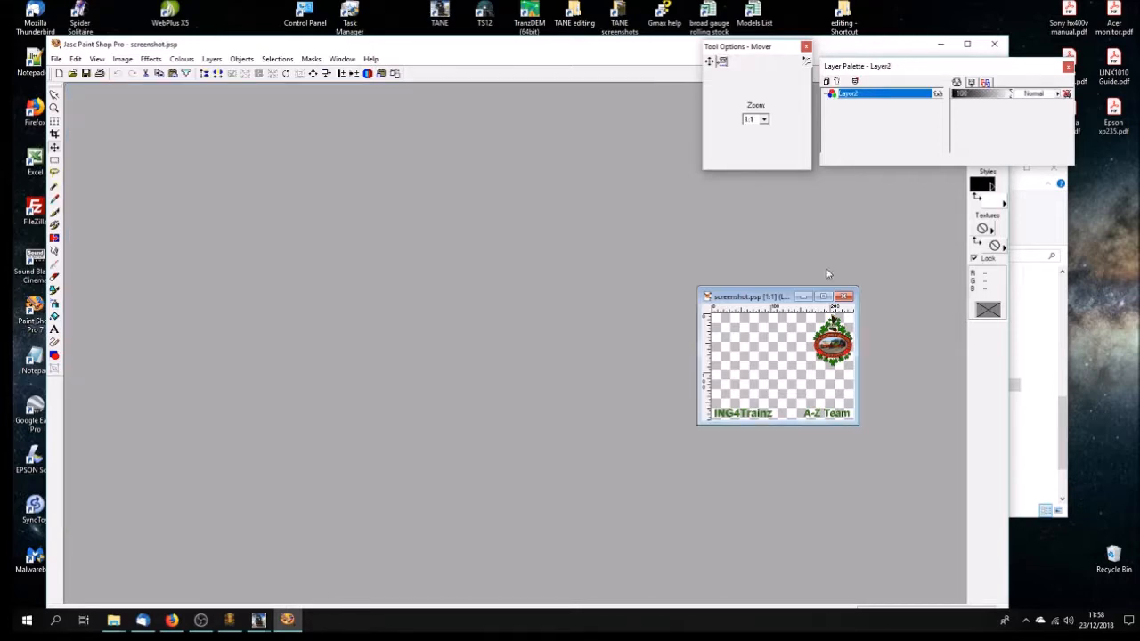
click(844, 297)
click(996, 43)
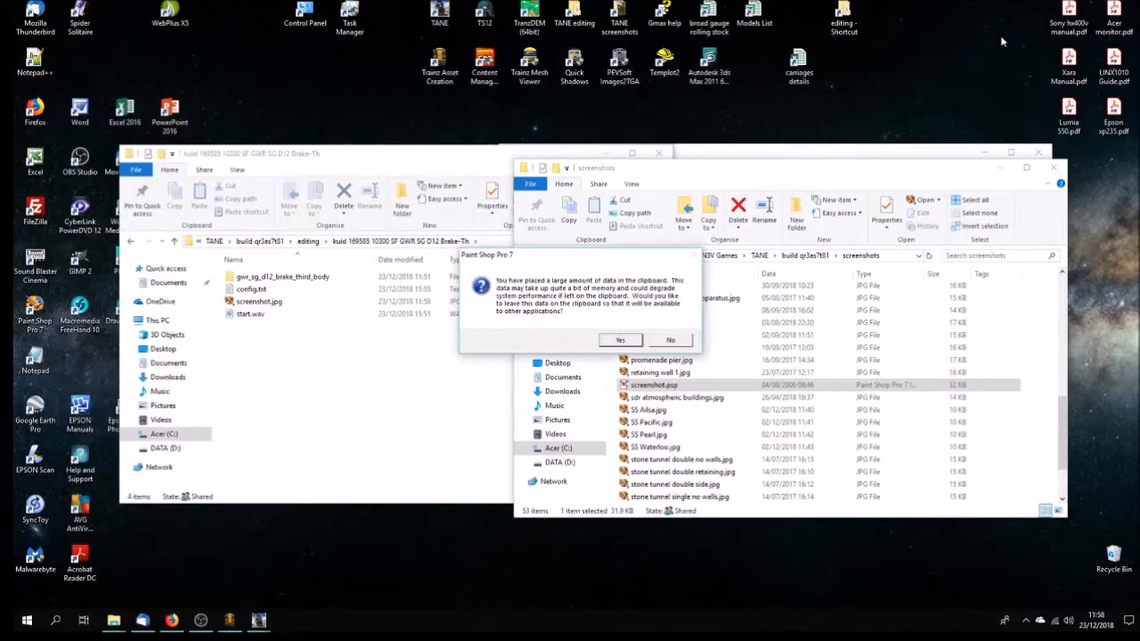
click(671, 342)
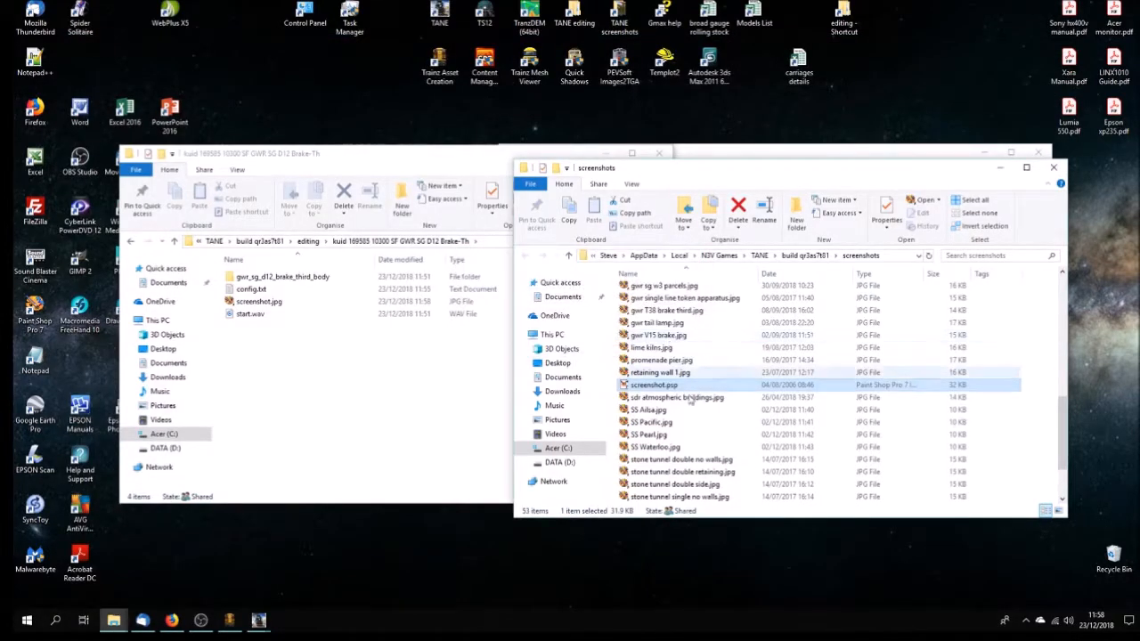
Switch to Content Manager and submit the edits of the SF GWR SG D12 Brake-Third asset
click(258, 620)
click(322, 567)
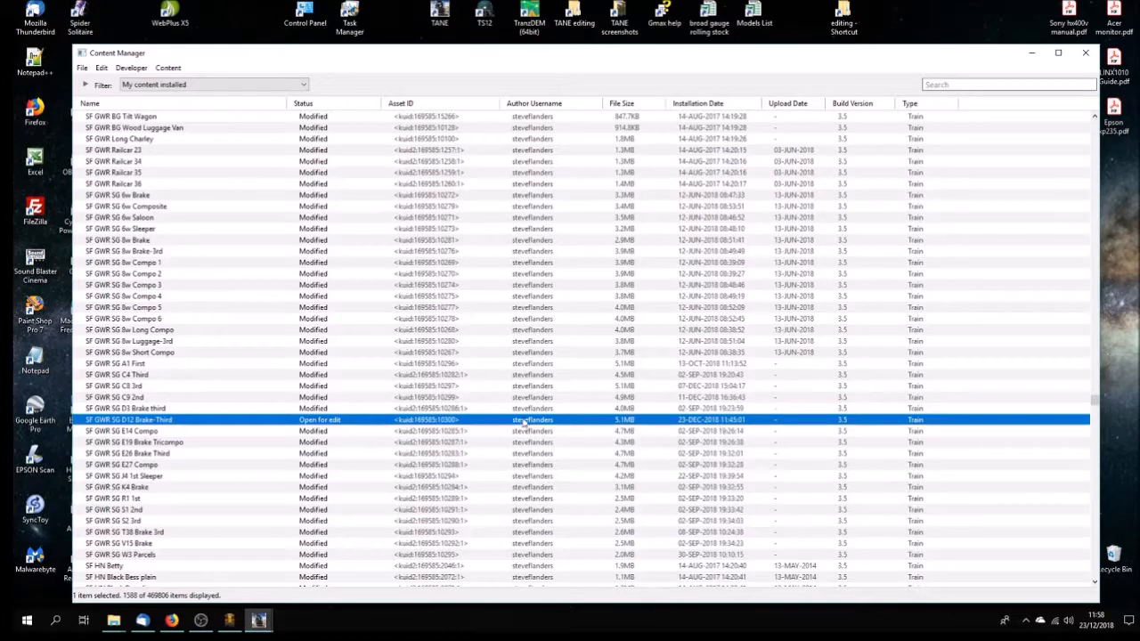
right_click(300, 426)
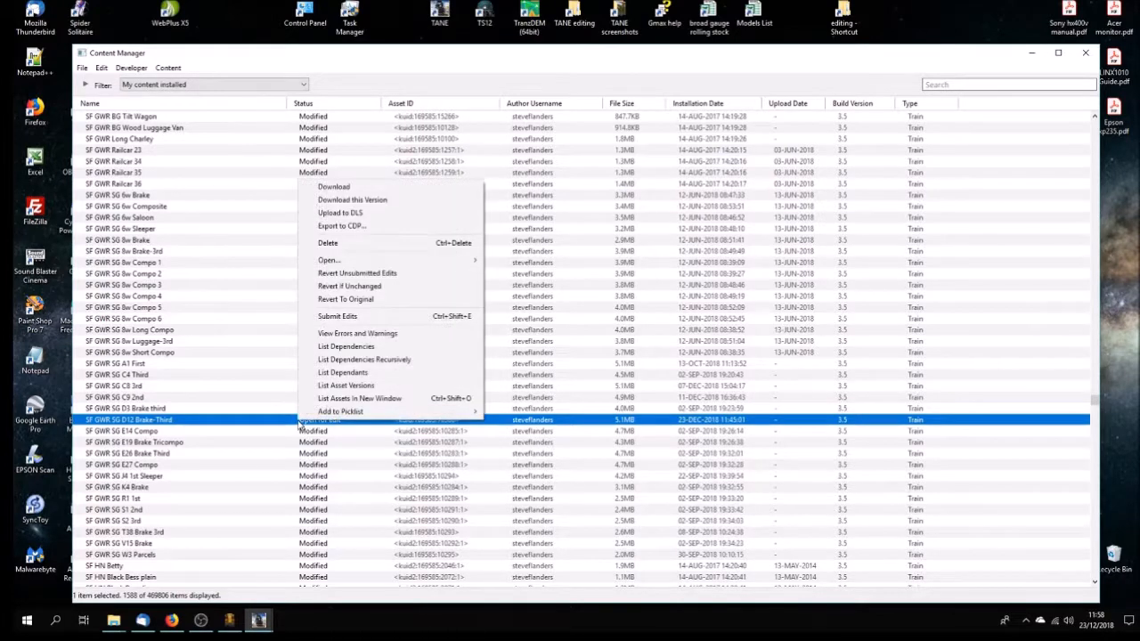
click(369, 319)
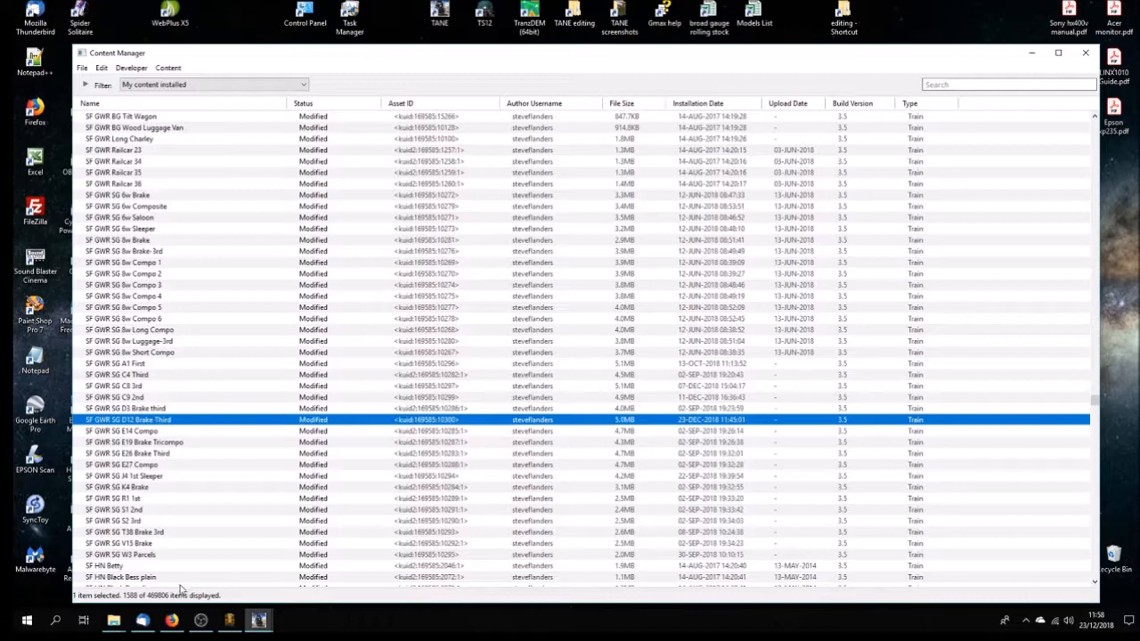
Start Trainz from the TANE launcher and open the Carriage Test Route for editing
click(258, 621)
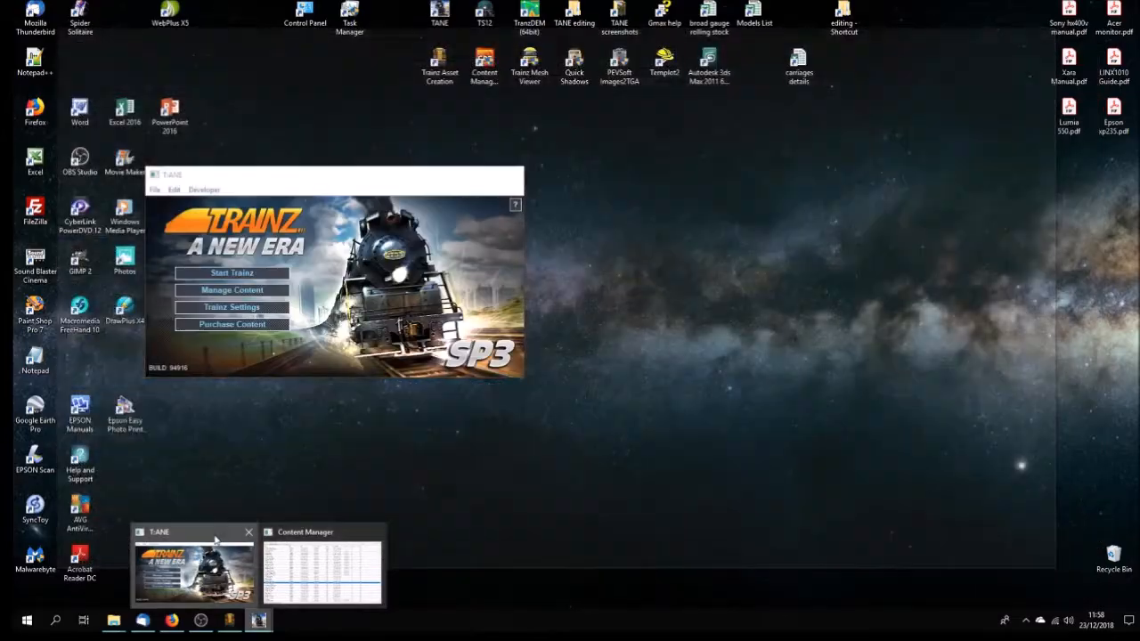
click(205, 562)
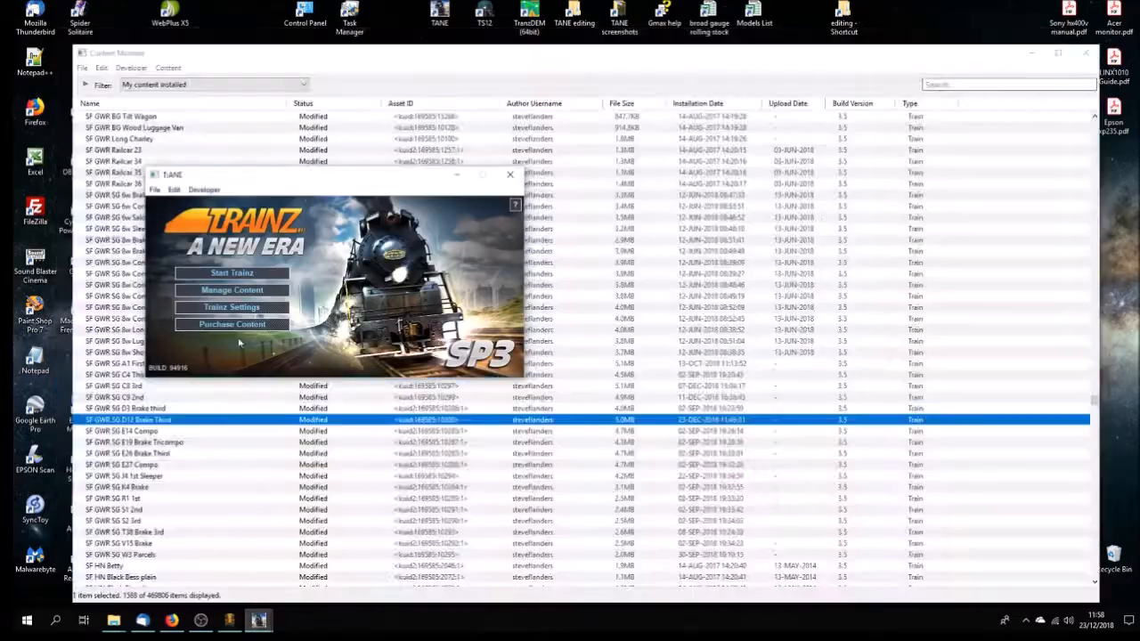
click(233, 273)
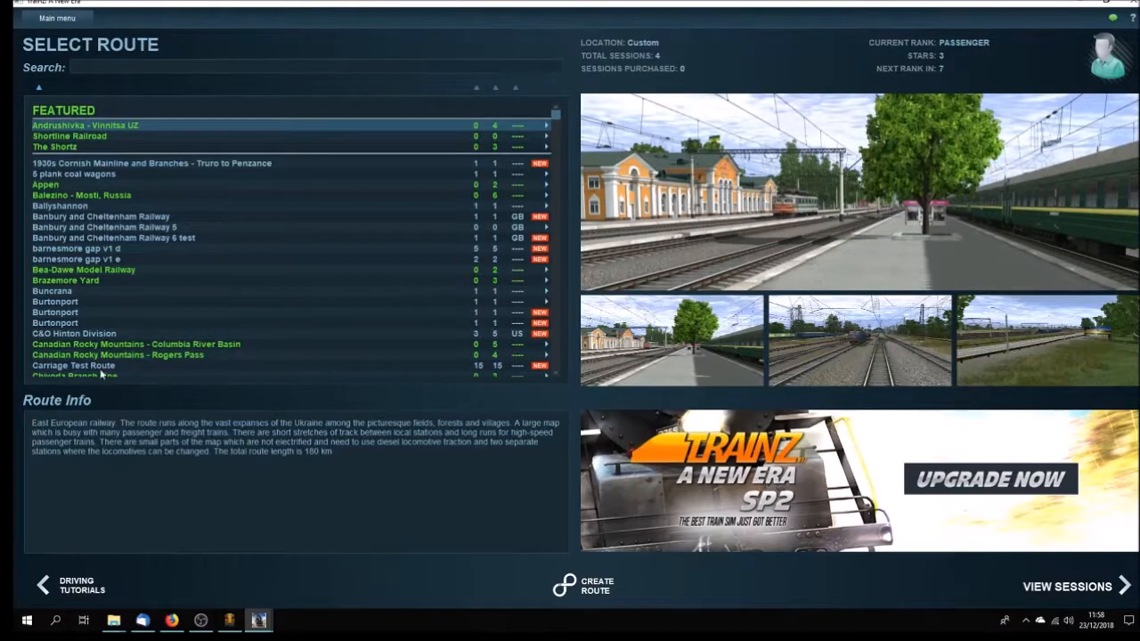
click(102, 366)
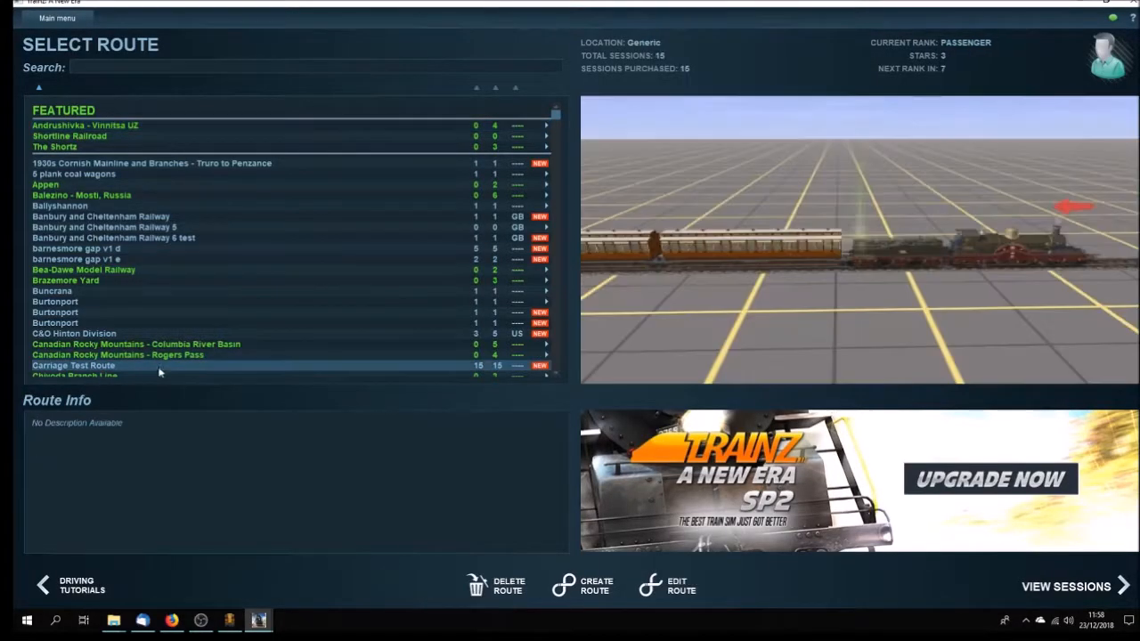
click(675, 590)
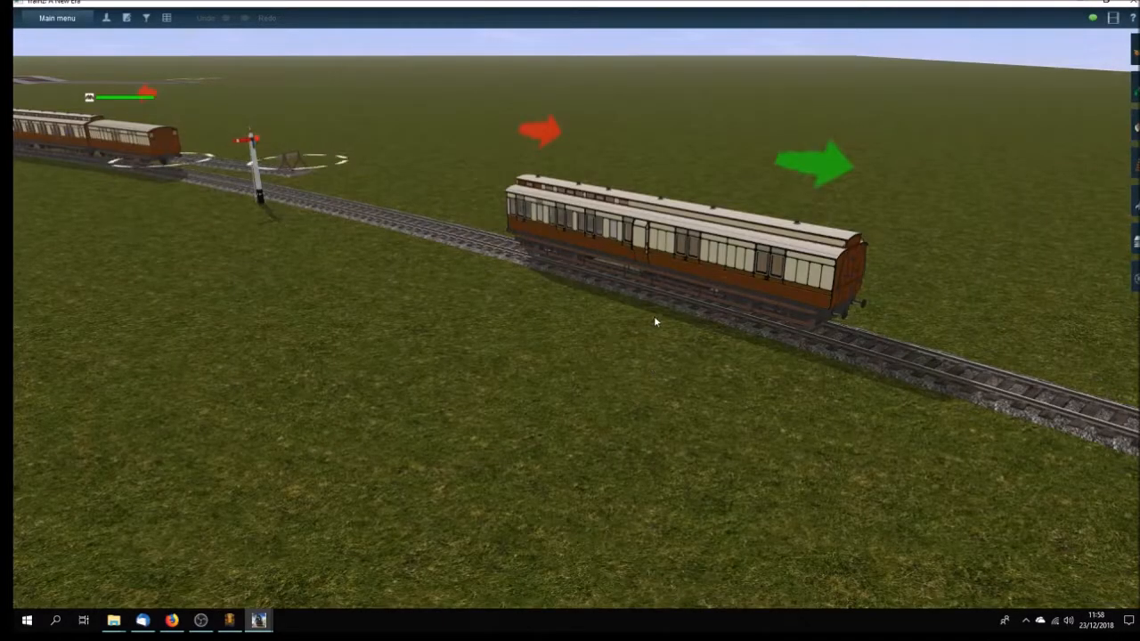
Examine the brake third carriage on the track from both sides and ends, including the side panels and lettering close up
right_click(656, 323)
key(Right)
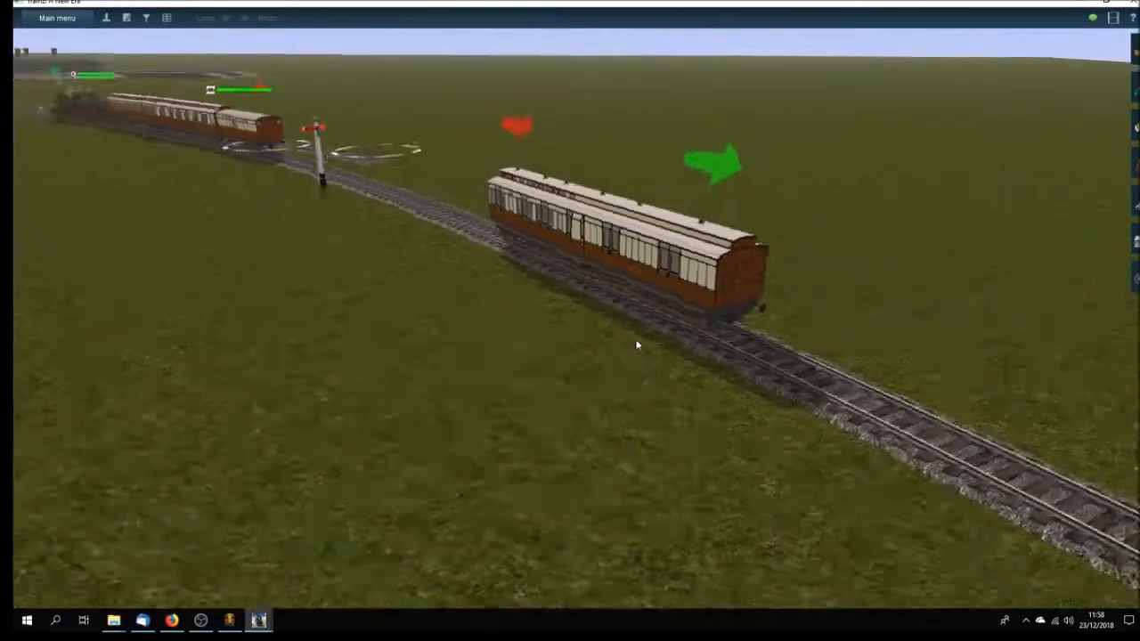
key(Right)
key(Right)
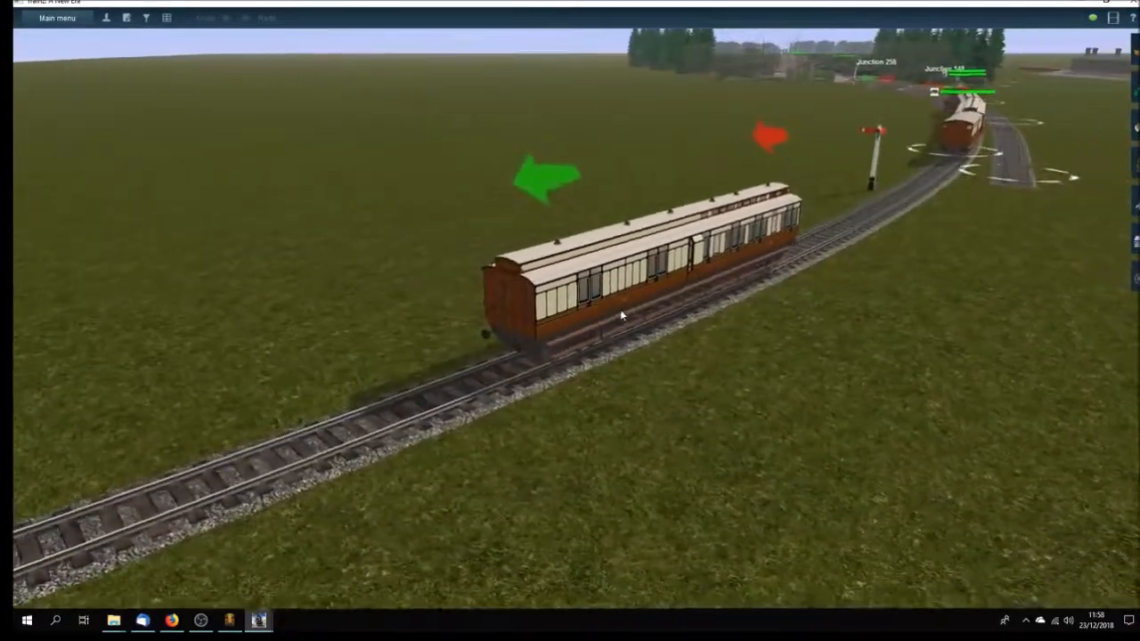
scroll(649, 312, up, 5)
key(Right)
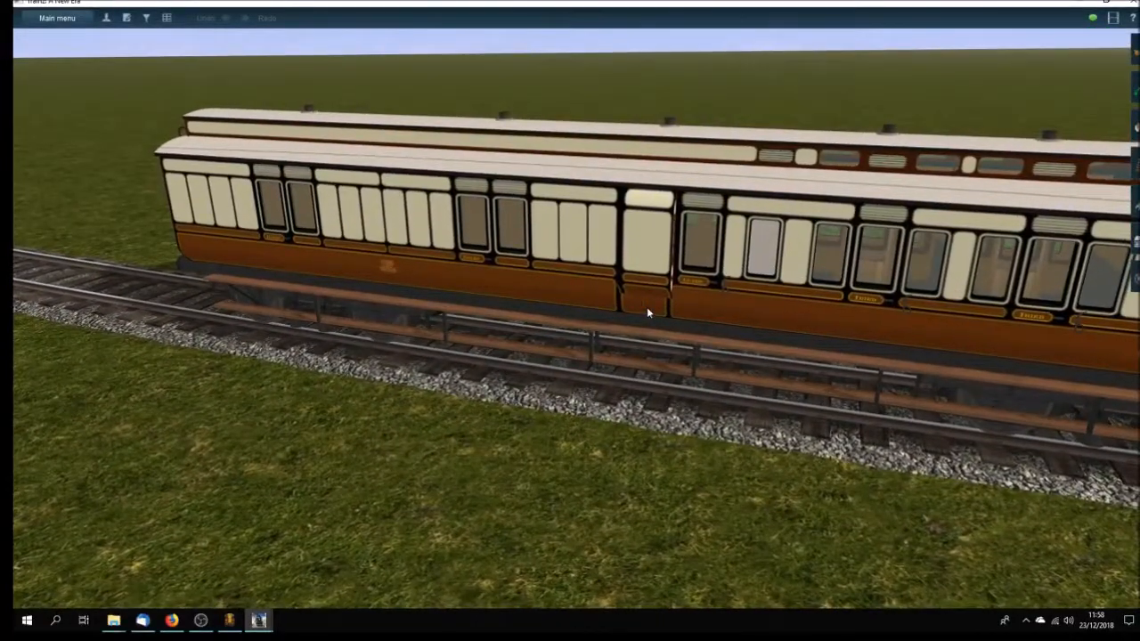
scroll(649, 312, down, 5)
right_drag(649, 312, 723, 287)
scroll(681, 306, up, 5)
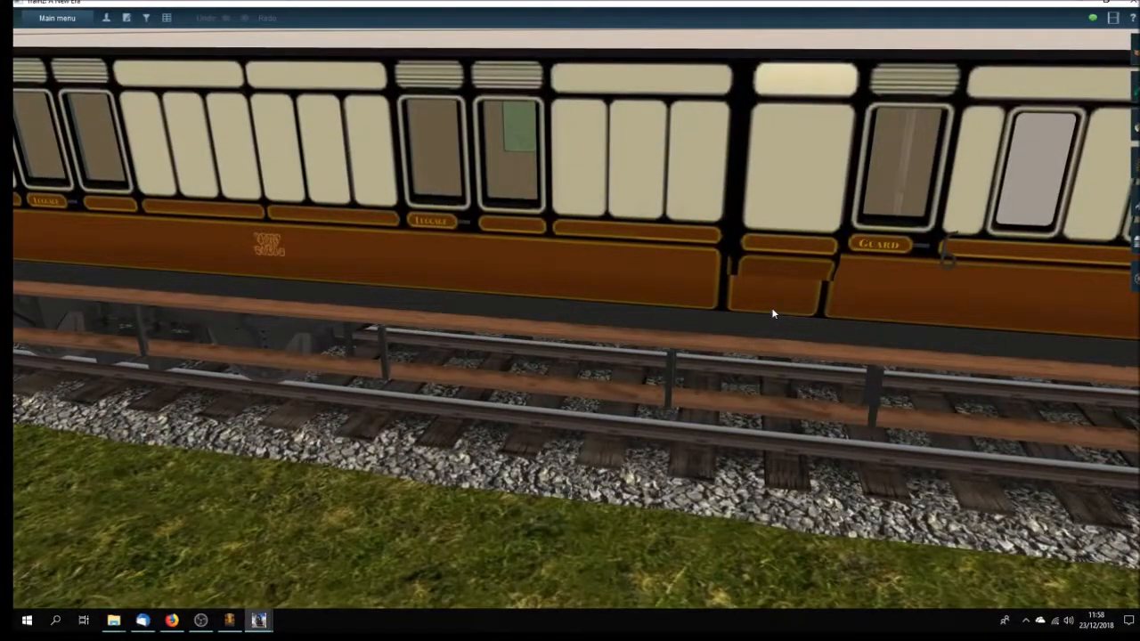
key(Left)
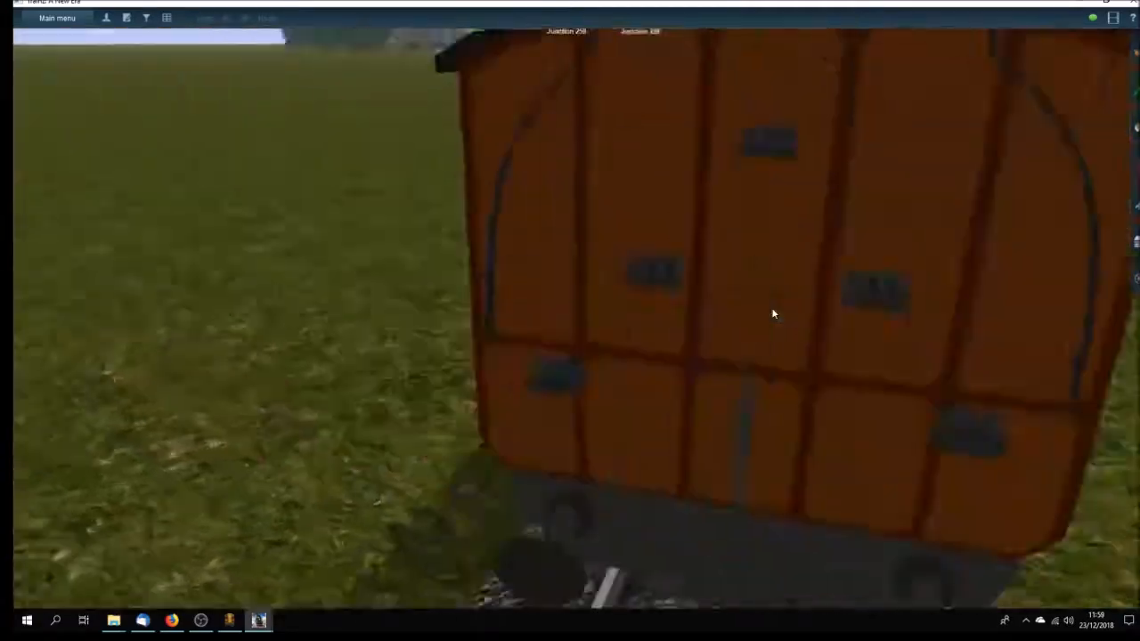
key(Left)
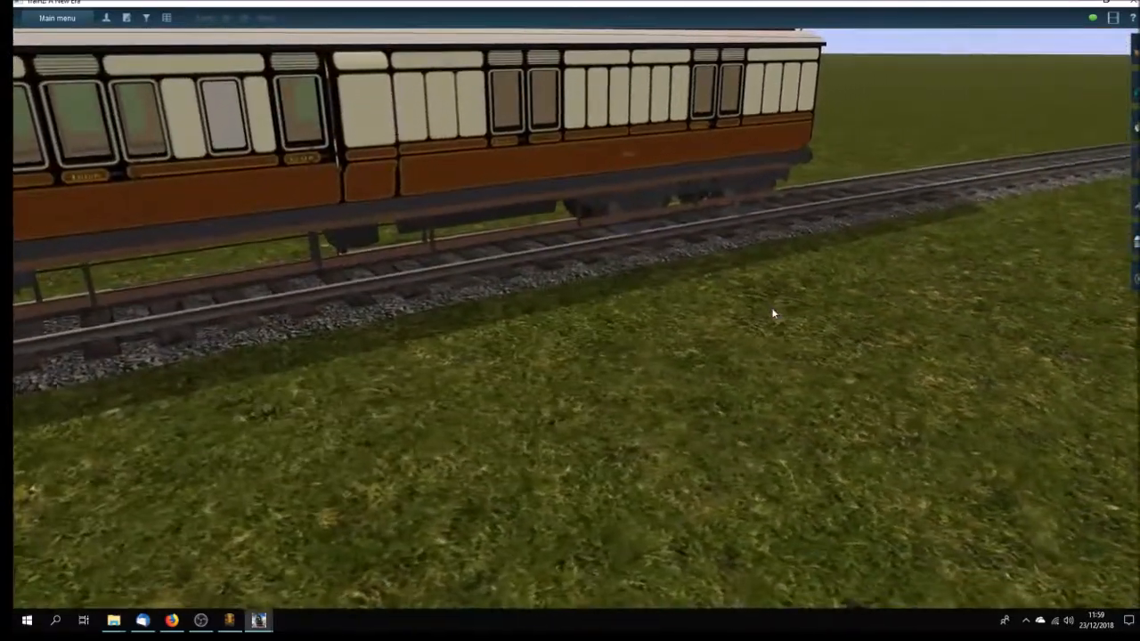
key(Left)
scroll(774, 313, down, 5)
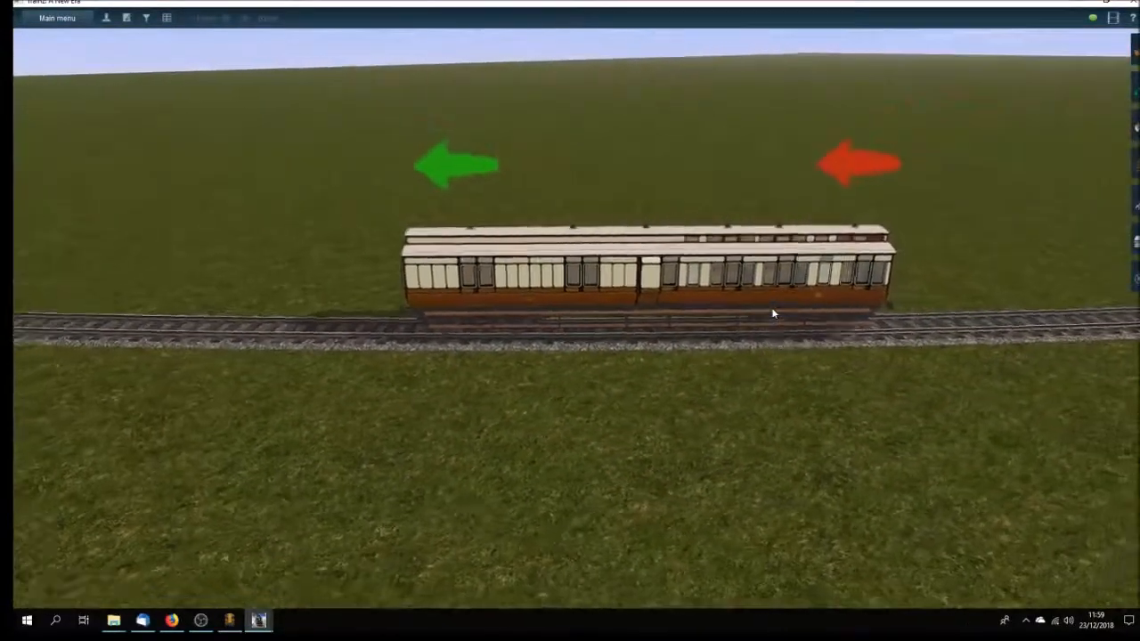
key(Left)
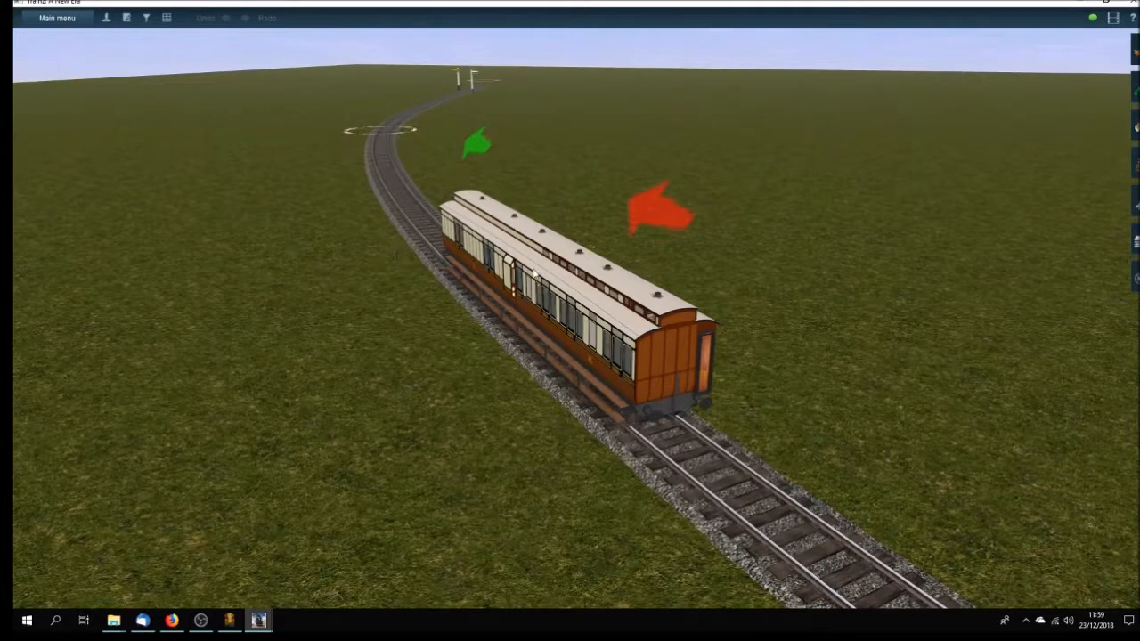
Start Driver, saving the changes over the existing session, and accept the QuickDrive setup
click(108, 22)
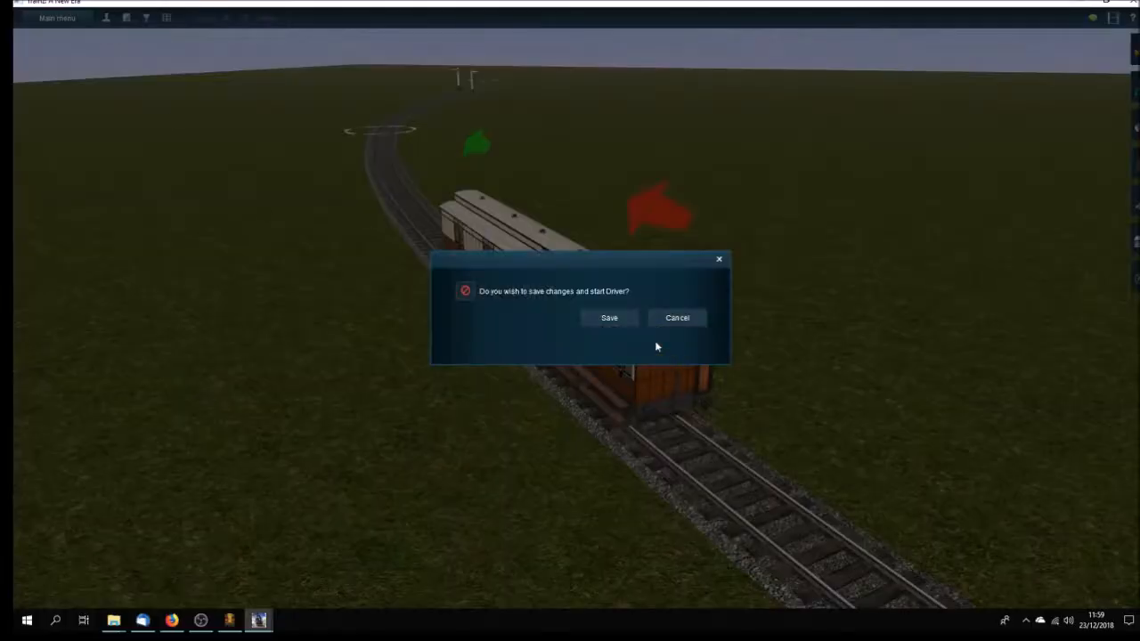
click(609, 319)
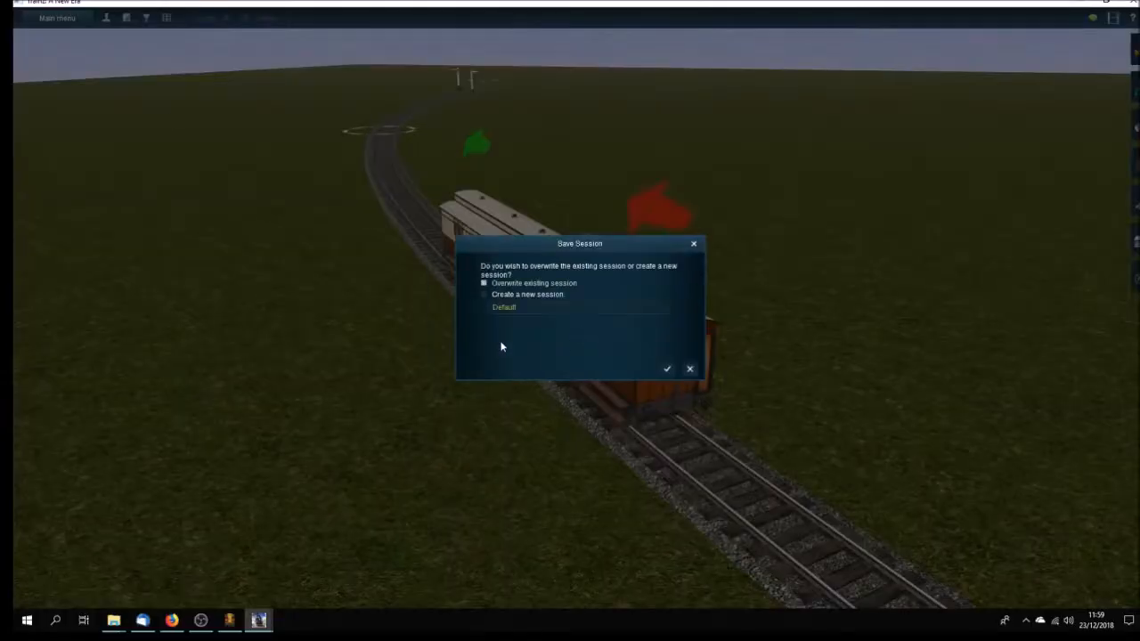
click(668, 370)
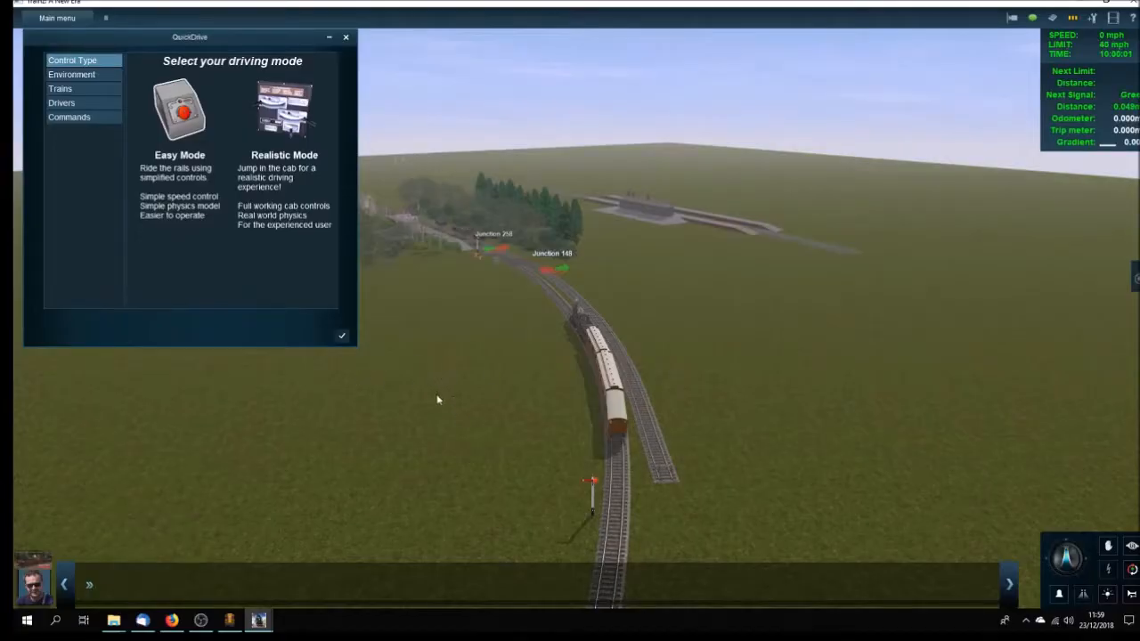
click(342, 337)
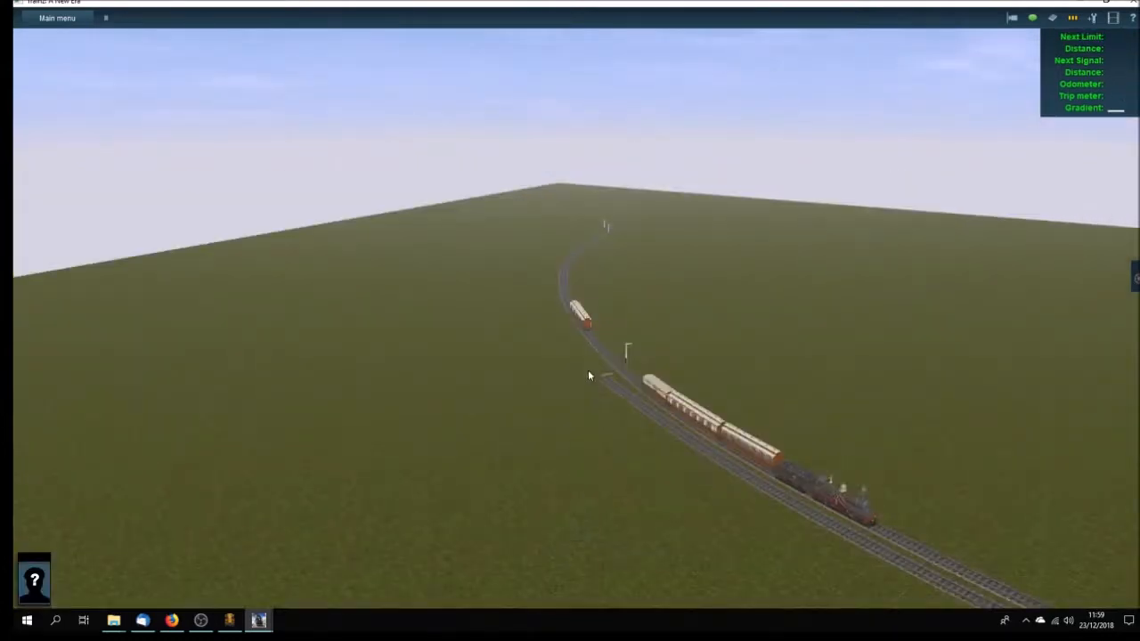
Inspect the brake third's roof, end and side panels in Driver and return to editing the route
scroll(588, 371, up, 10)
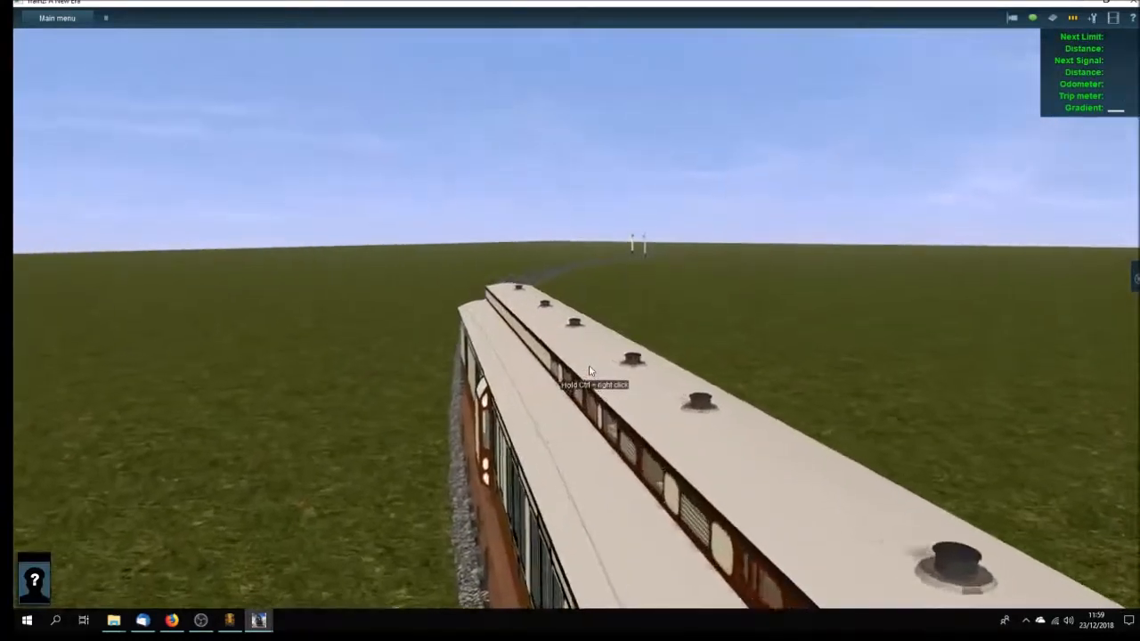
scroll(588, 371, down, 10)
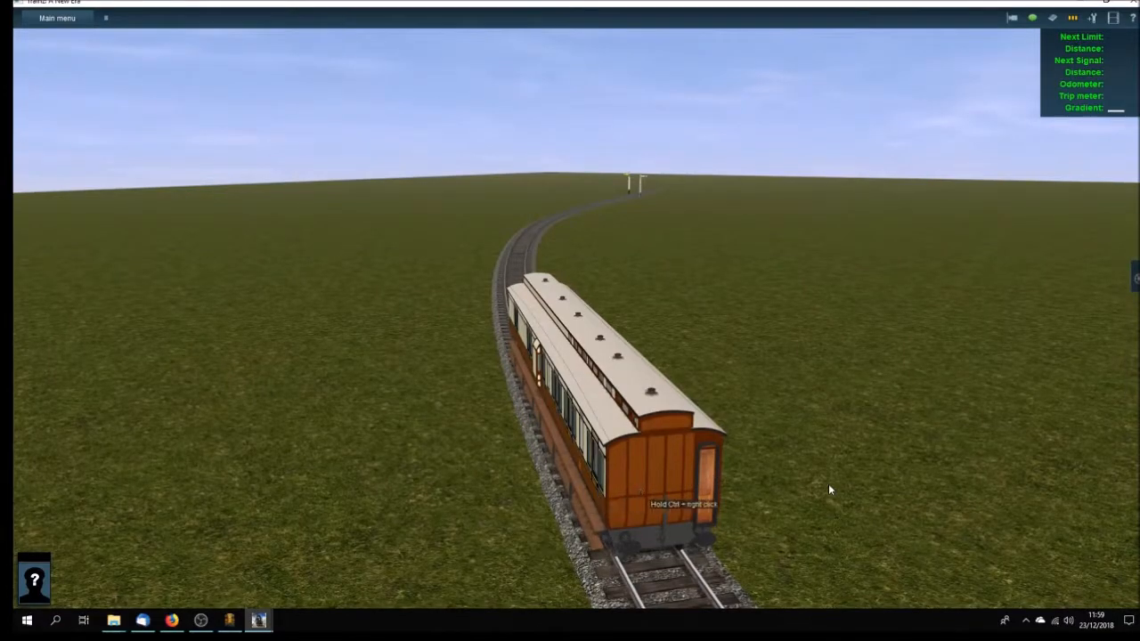
right_drag(808, 478, 768, 478)
scroll(598, 414, up, 5)
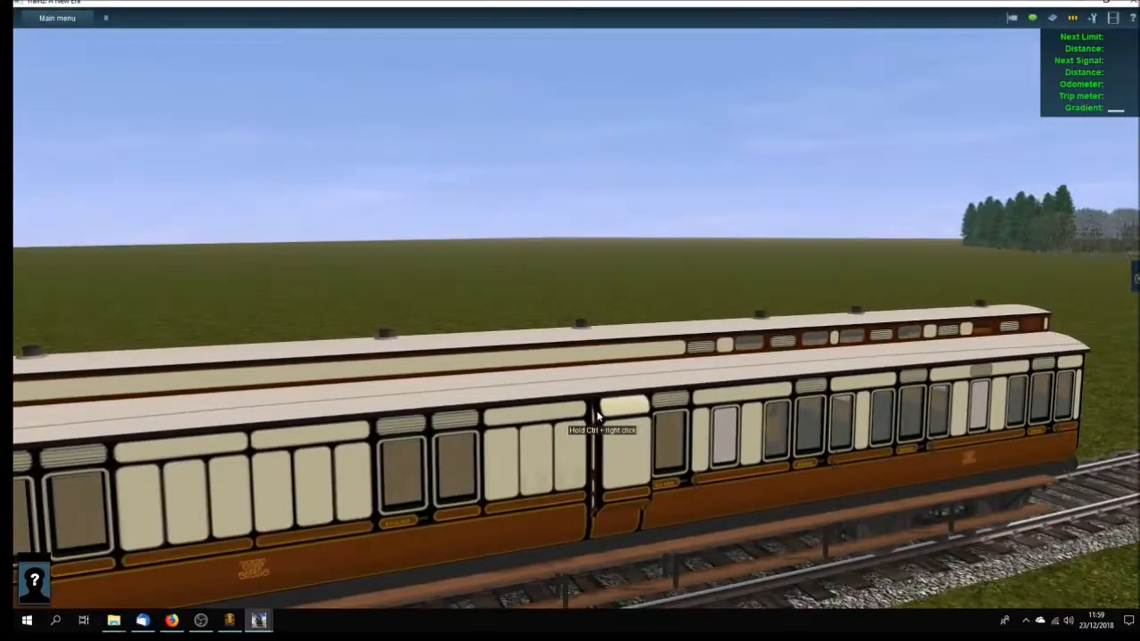
right_drag(598, 416, 533, 414)
scroll(533, 415, down, 5)
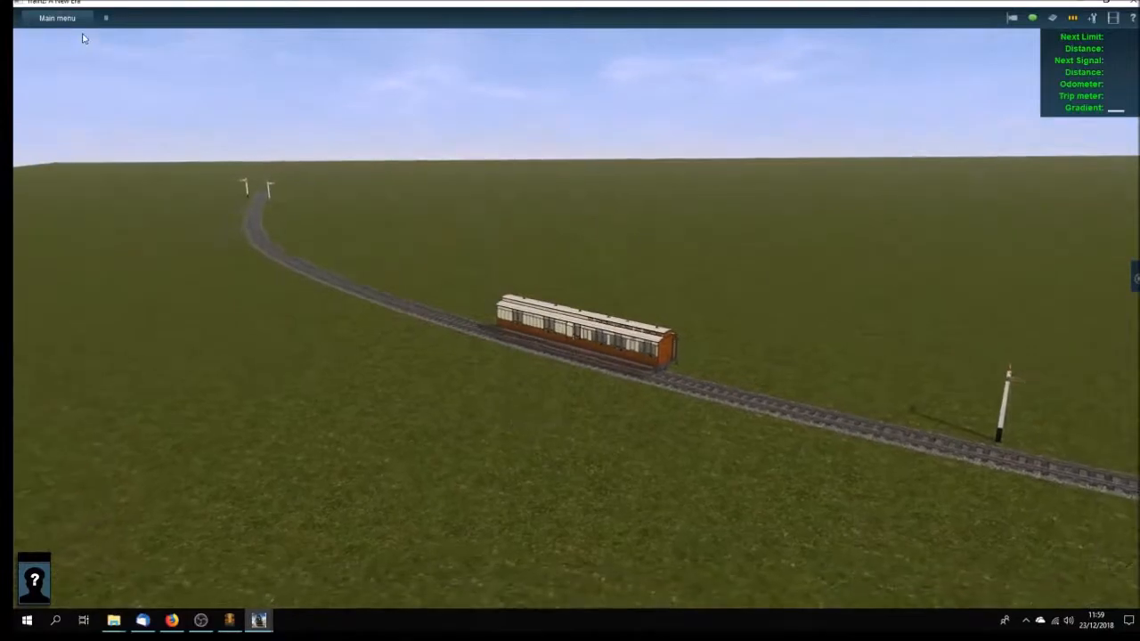
click(57, 18)
click(45, 120)
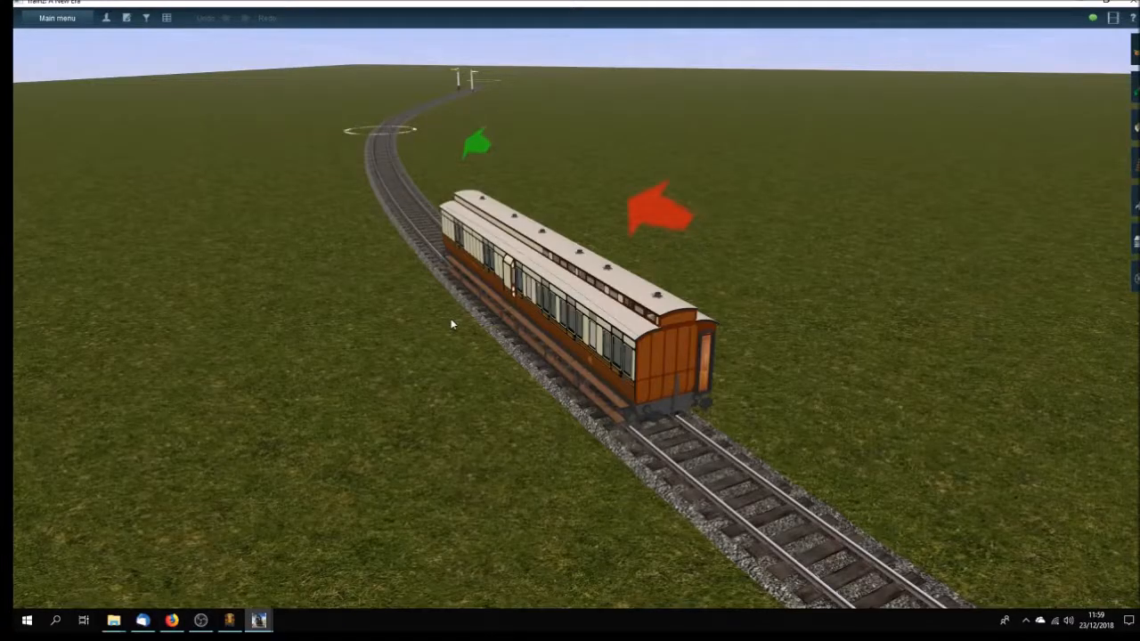
Add one SF GWR corridor connection to the corridor0 load in the brake third's properties
click(1136, 283)
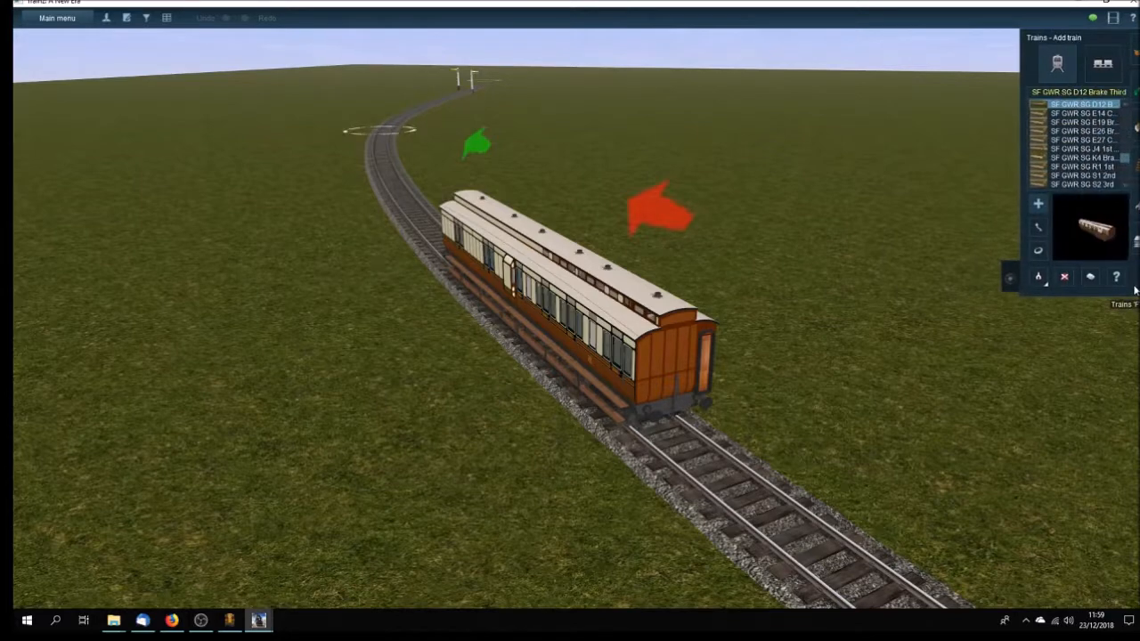
click(1111, 279)
click(653, 323)
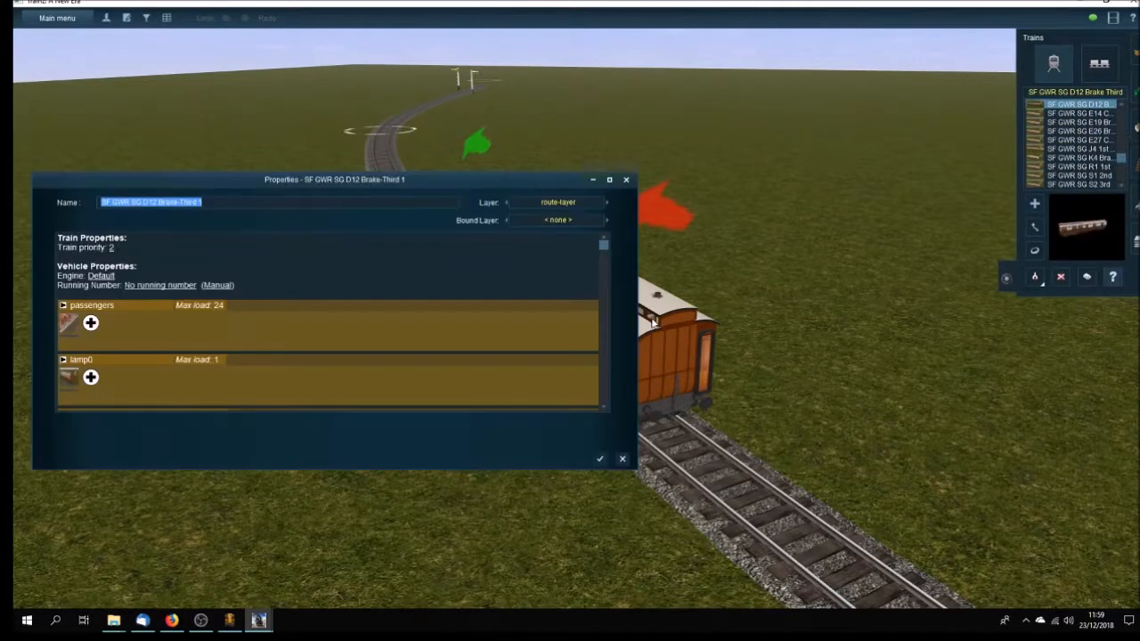
drag(604, 242, 579, 410)
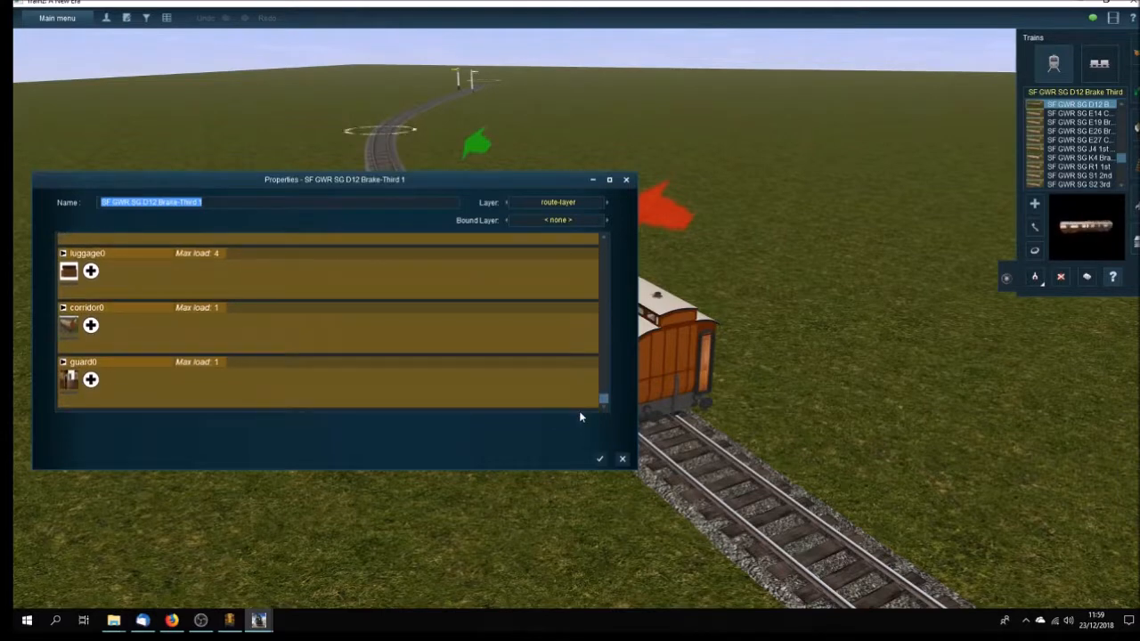
click(68, 328)
click(129, 362)
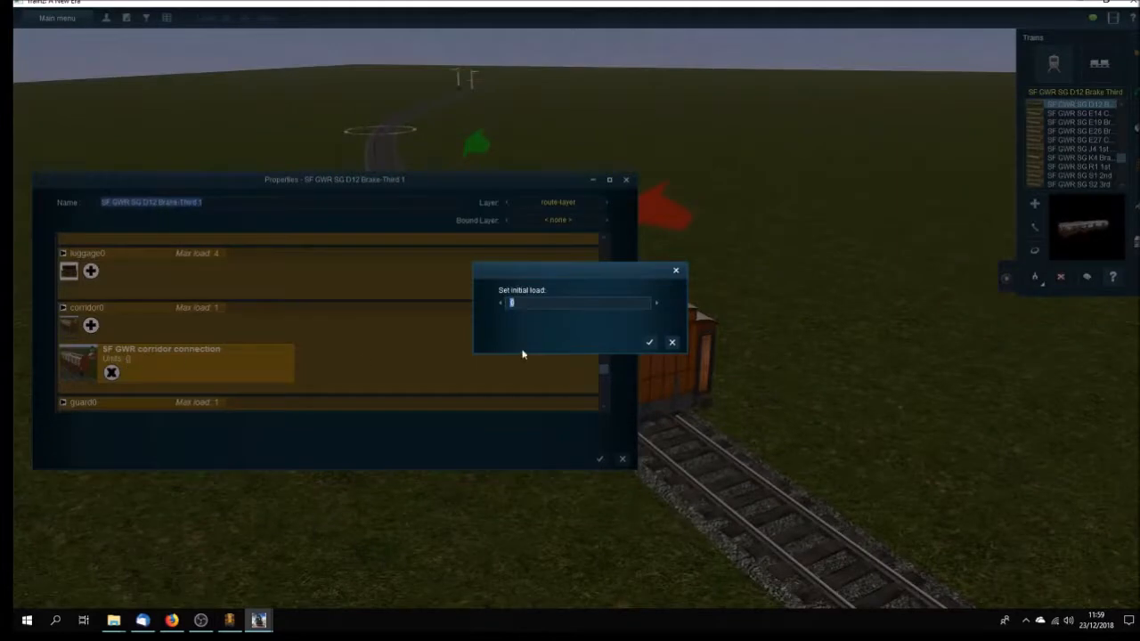
click(650, 342)
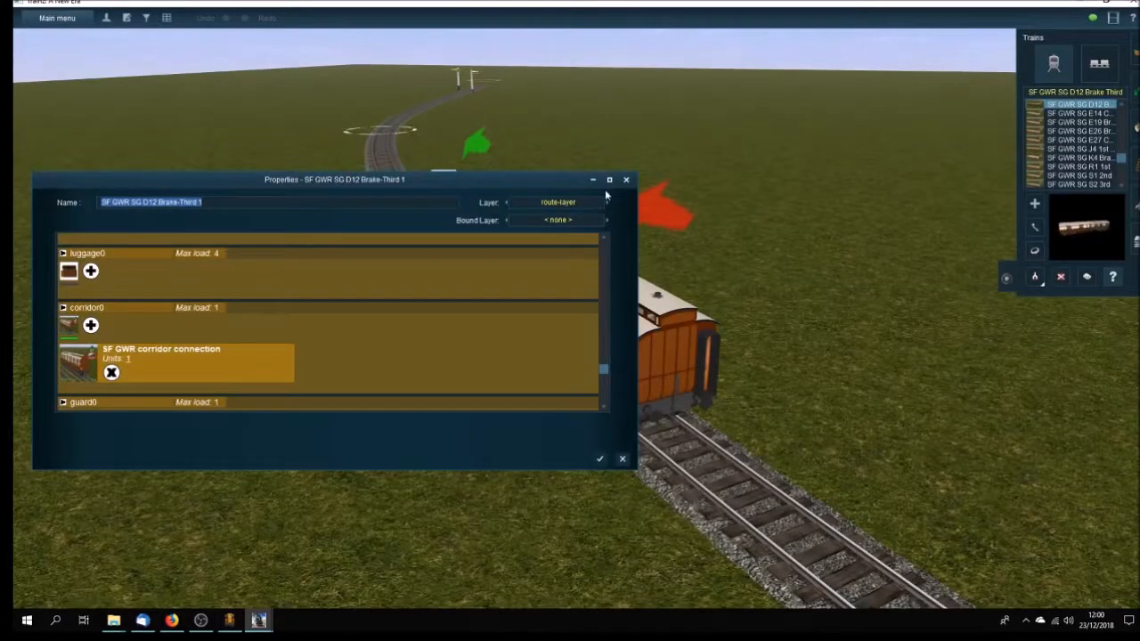
click(600, 460)
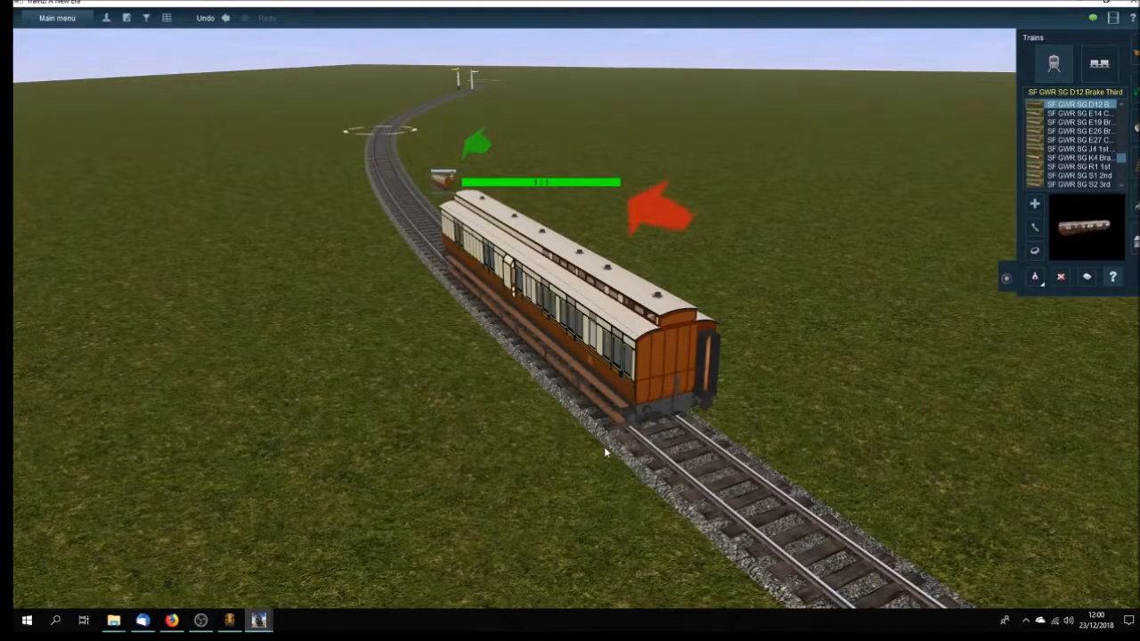
Examine the carriage with its corridor connection from all around, including the side windows and lettering close up
key(Left)
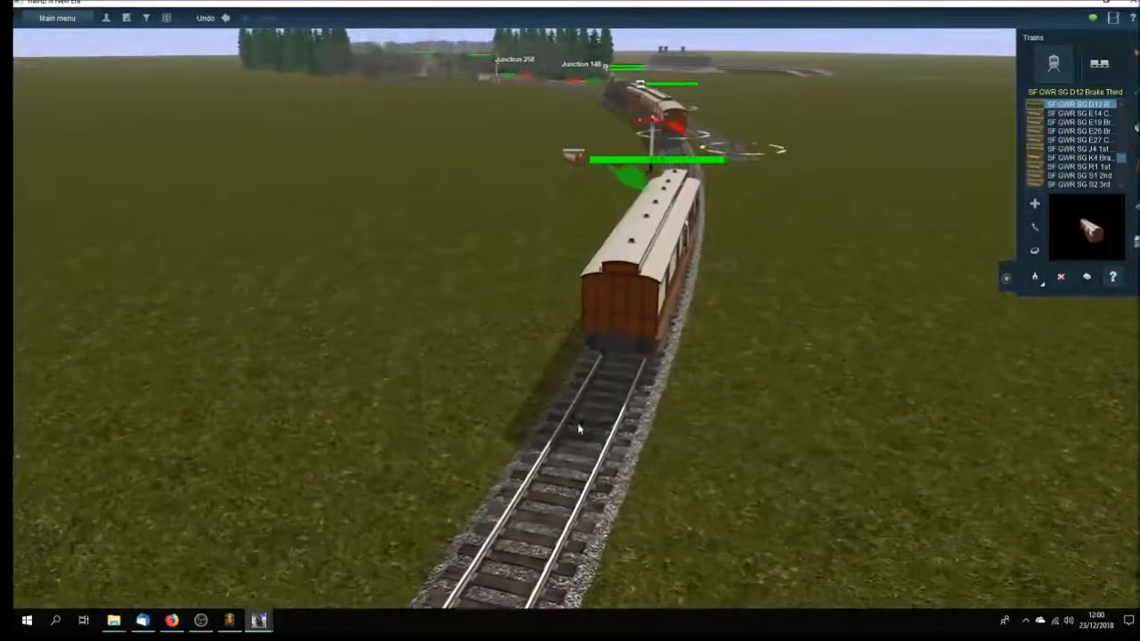
key(Left)
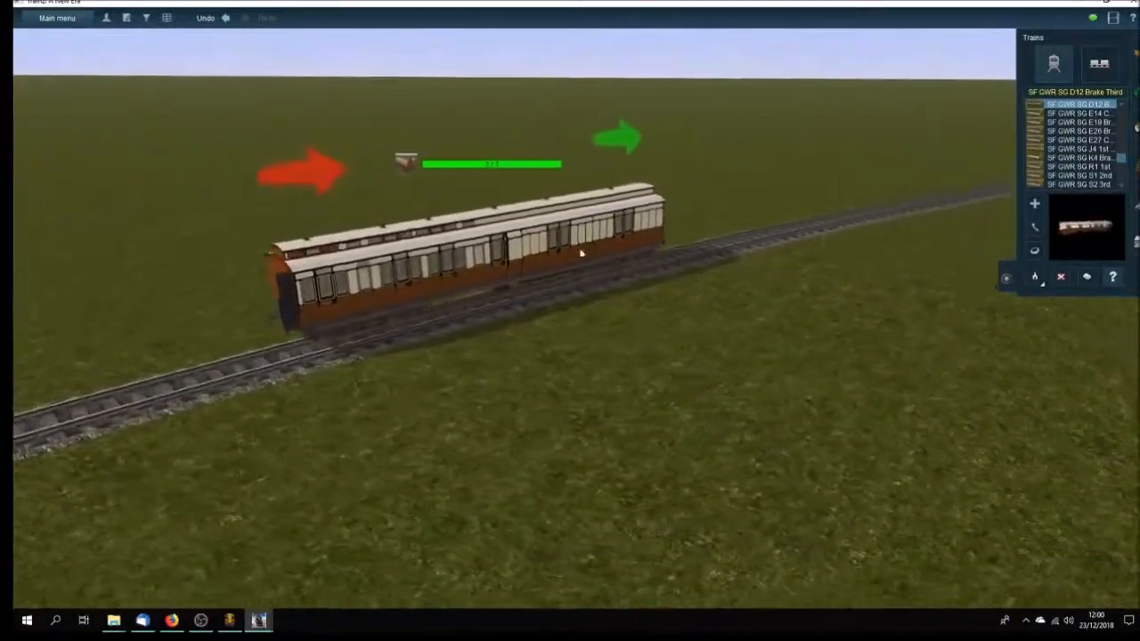
key(Left)
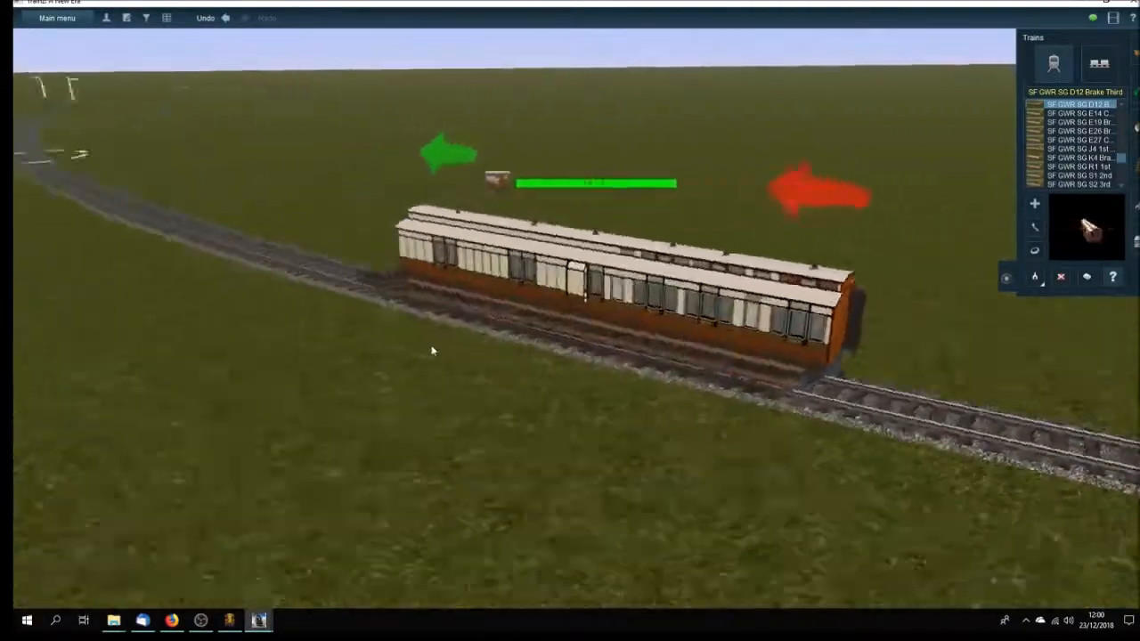
key(Left)
key(Right)
key(Right)
key(Left)
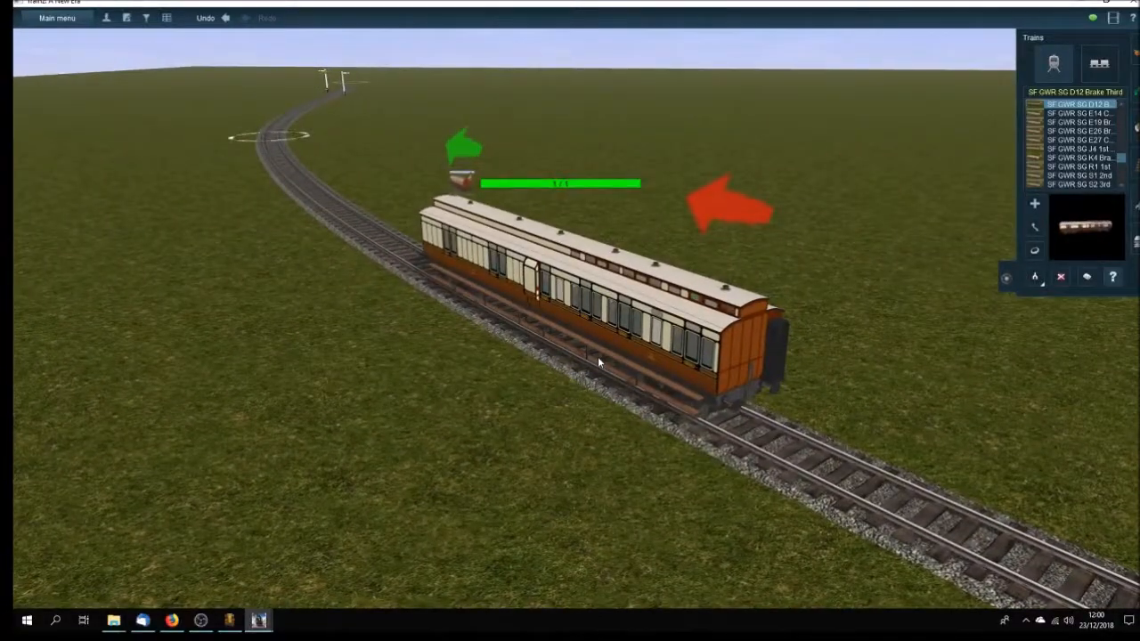
key(Right)
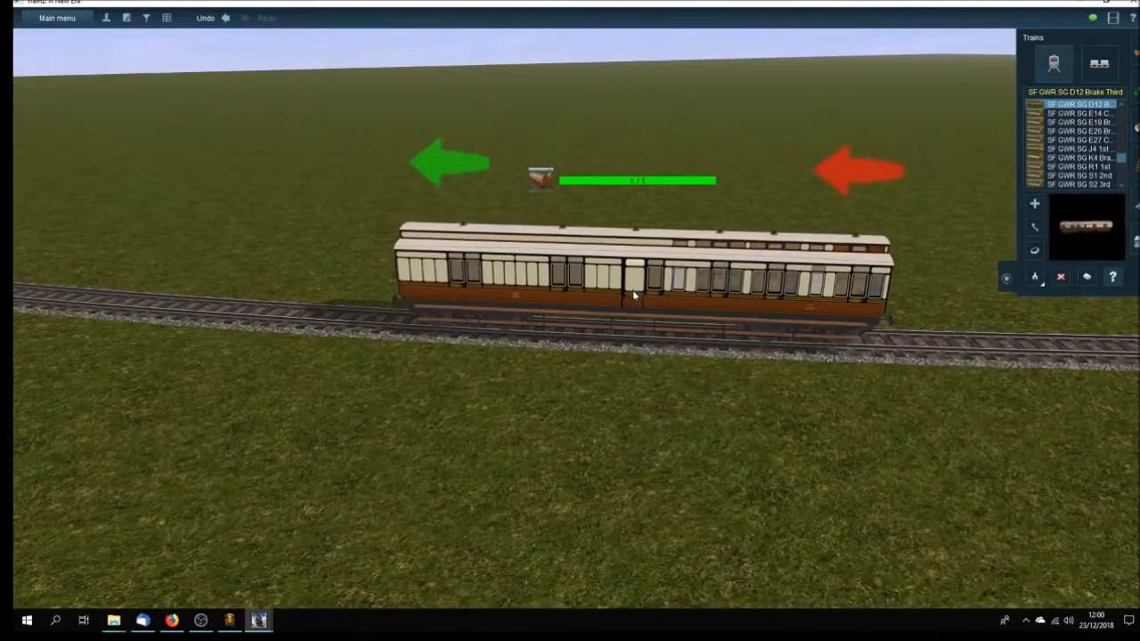
scroll(632, 292, up, 4)
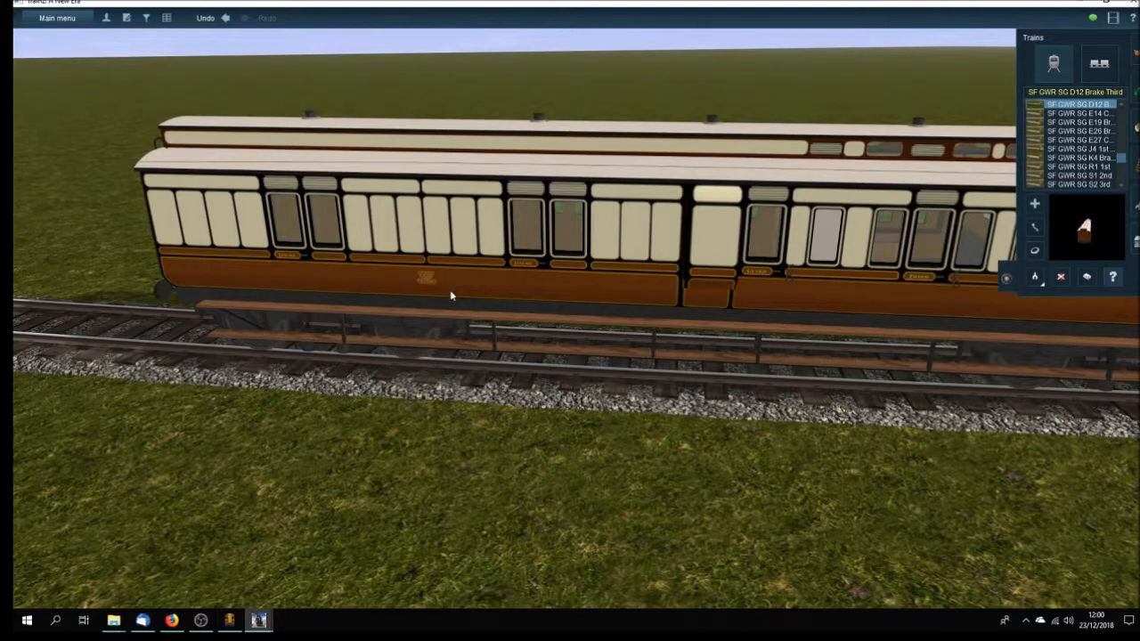
key(Left)
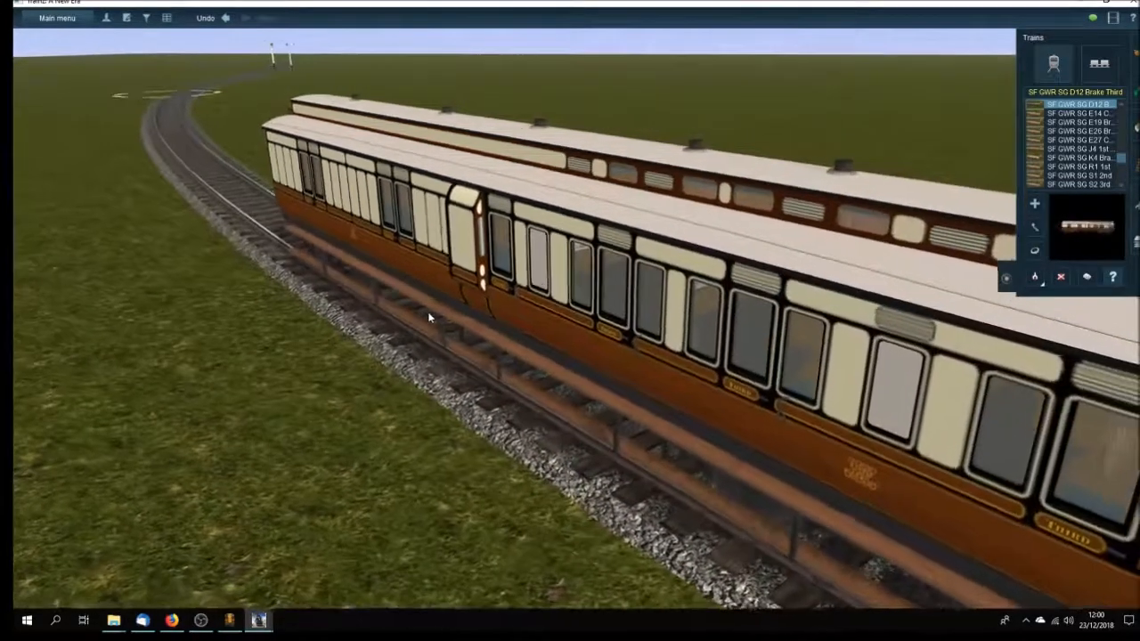
scroll(429, 317, down, 5)
key(Left)
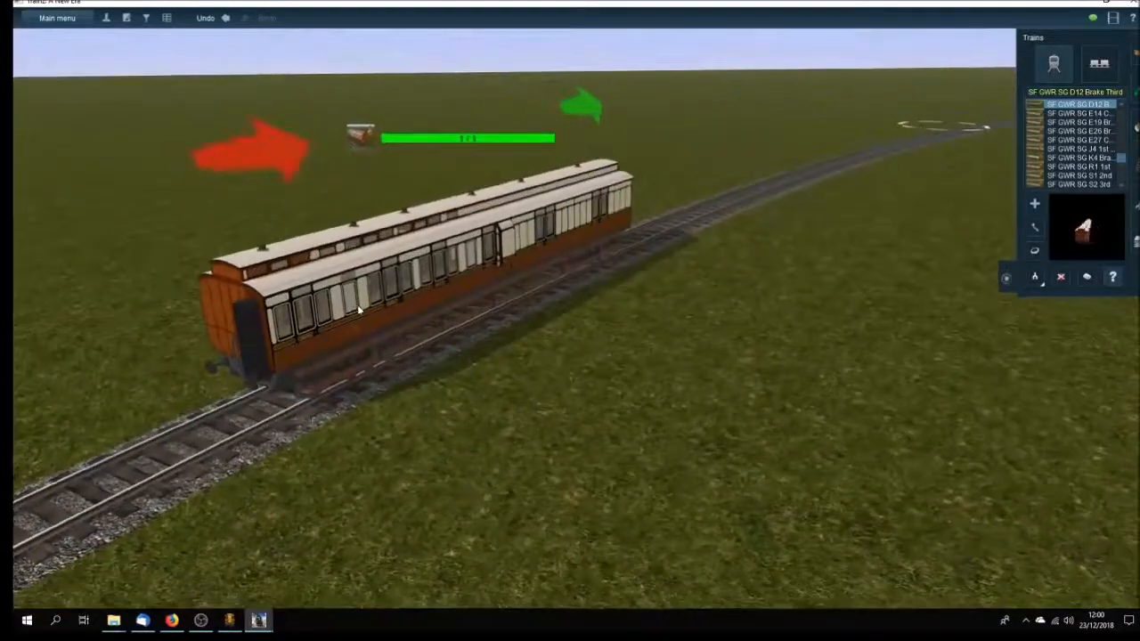
Circle the carriage again to compare its plain end with the end carrying the corridor connection
key(Right)
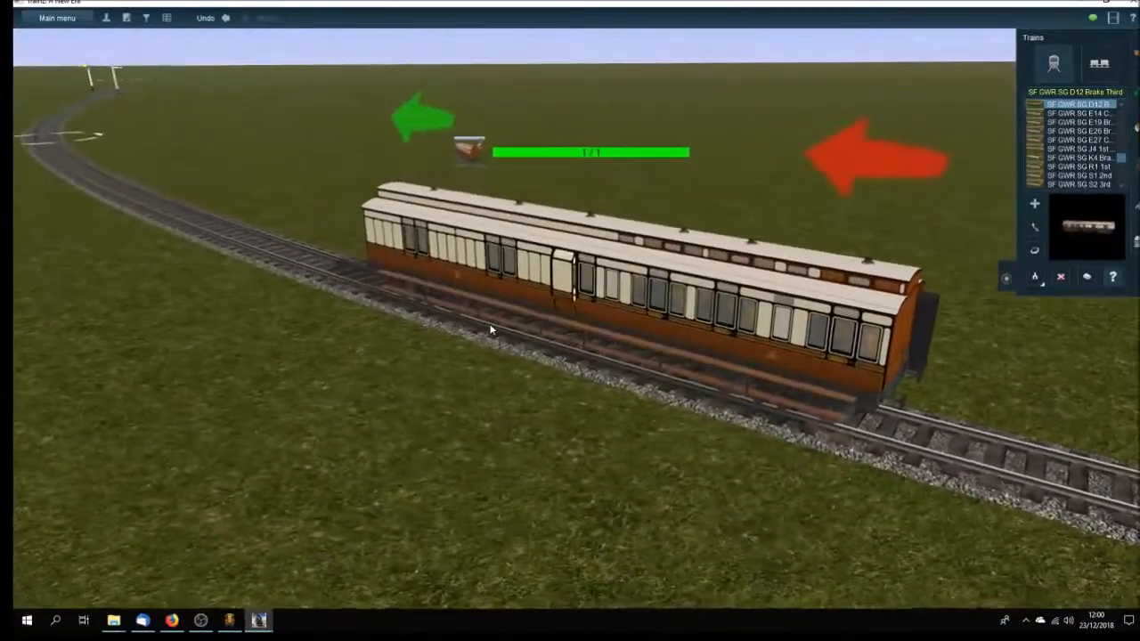
key(Left)
key(Right)
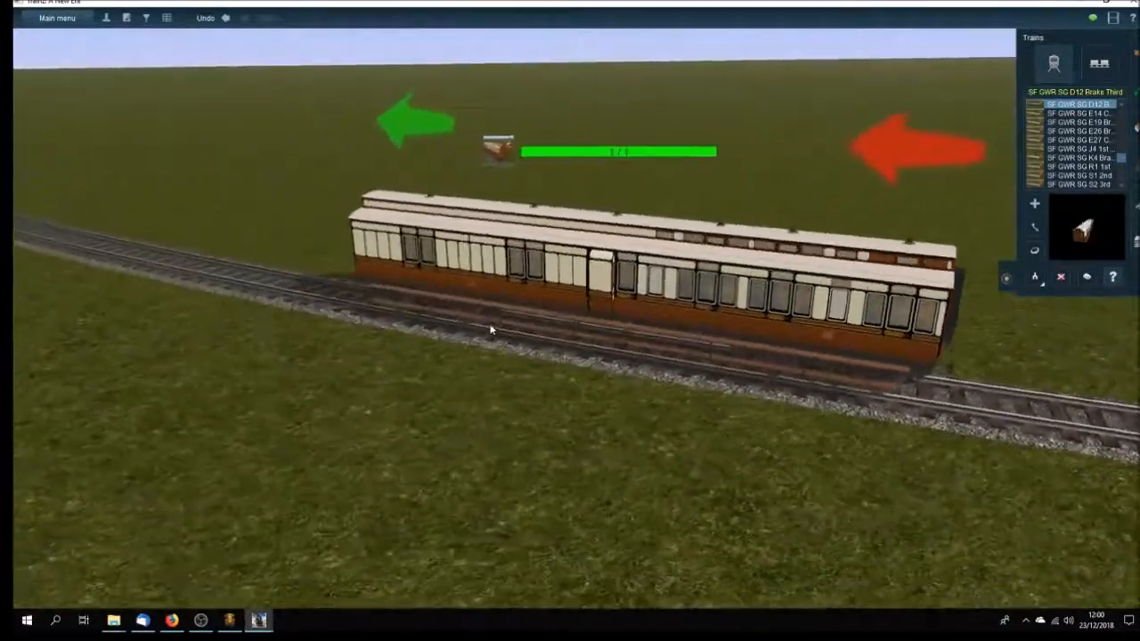
key(Left)
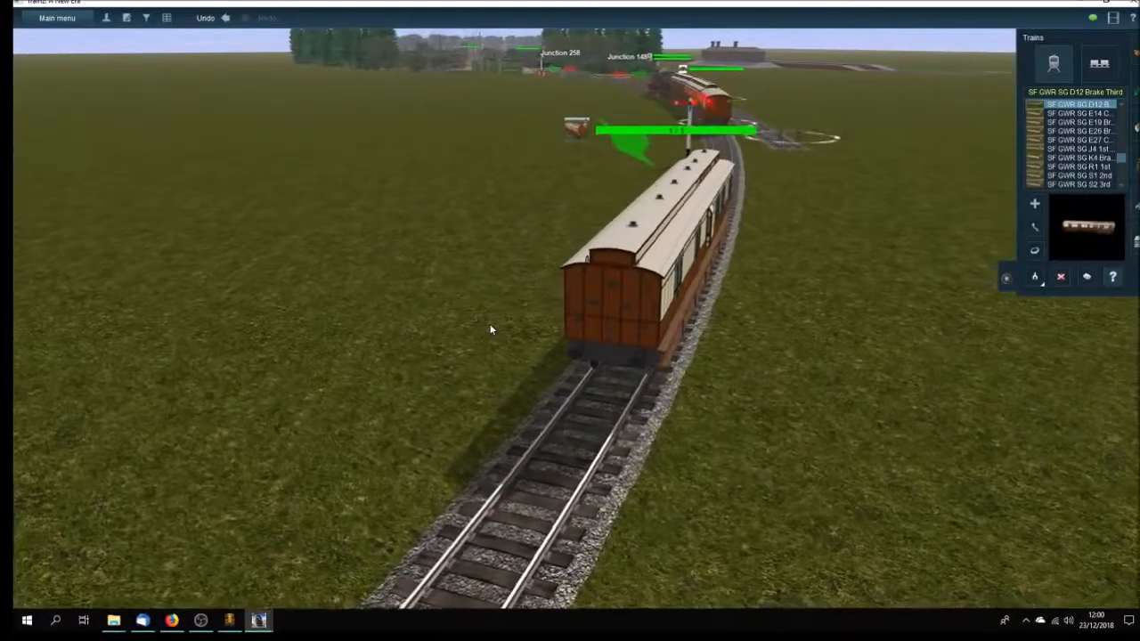
key(Right)
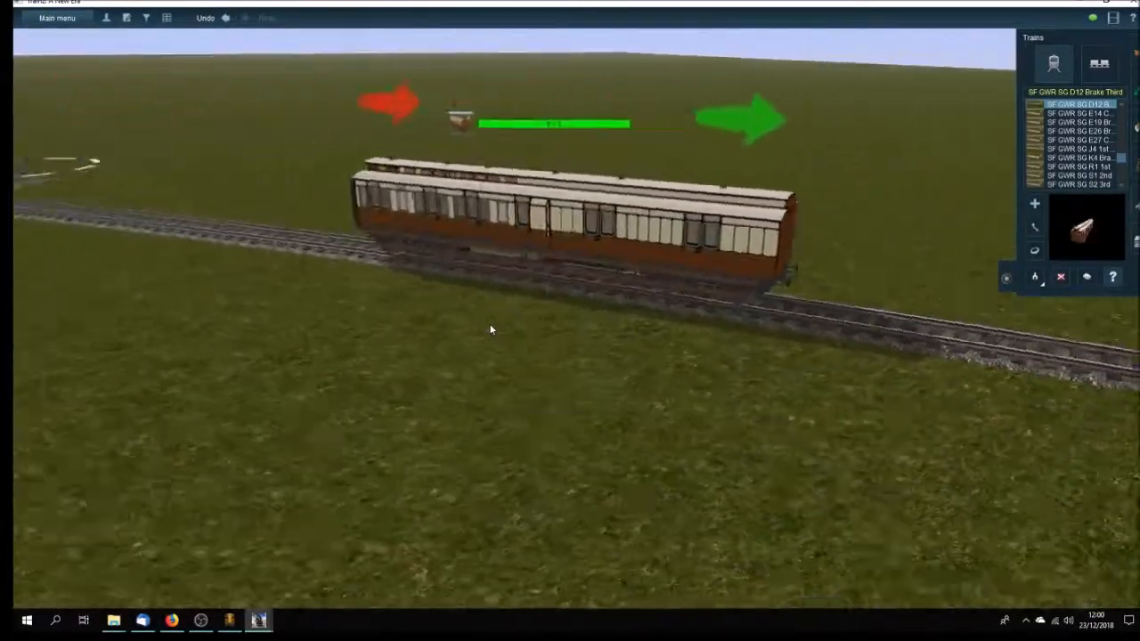
key(Right)
key(Left)
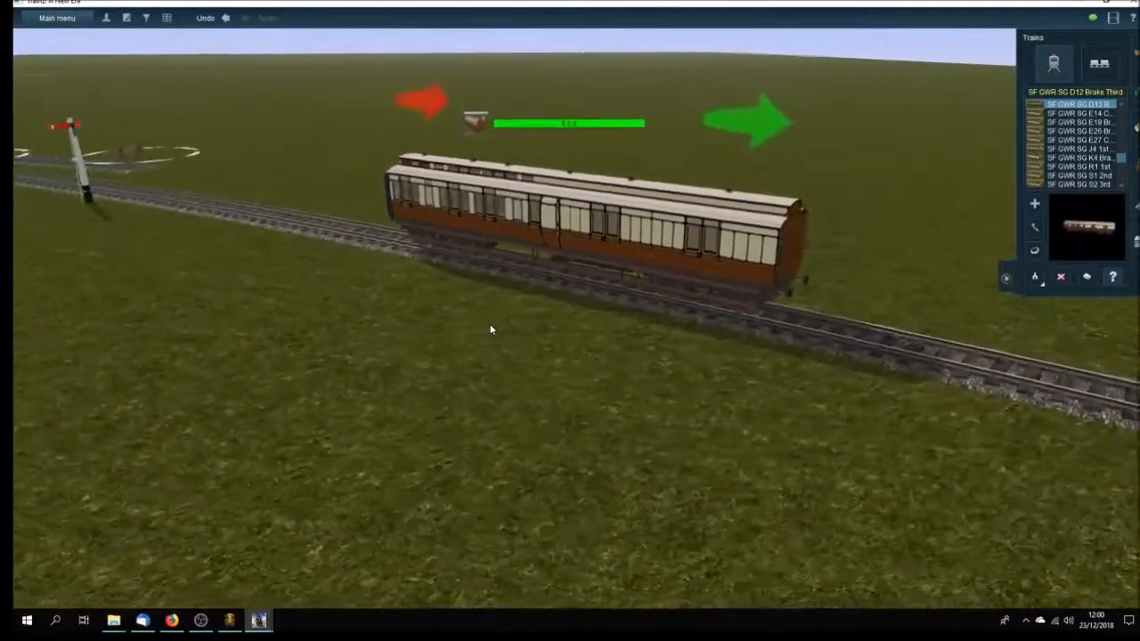
key(Right)
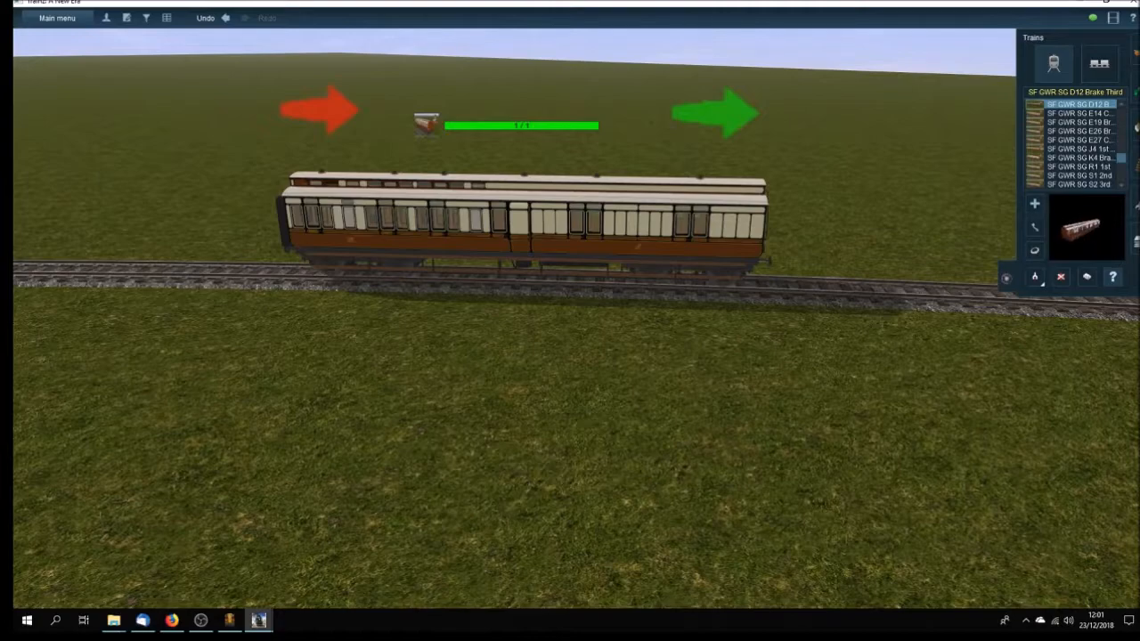
key(Left)
key(Right)
key(Left)
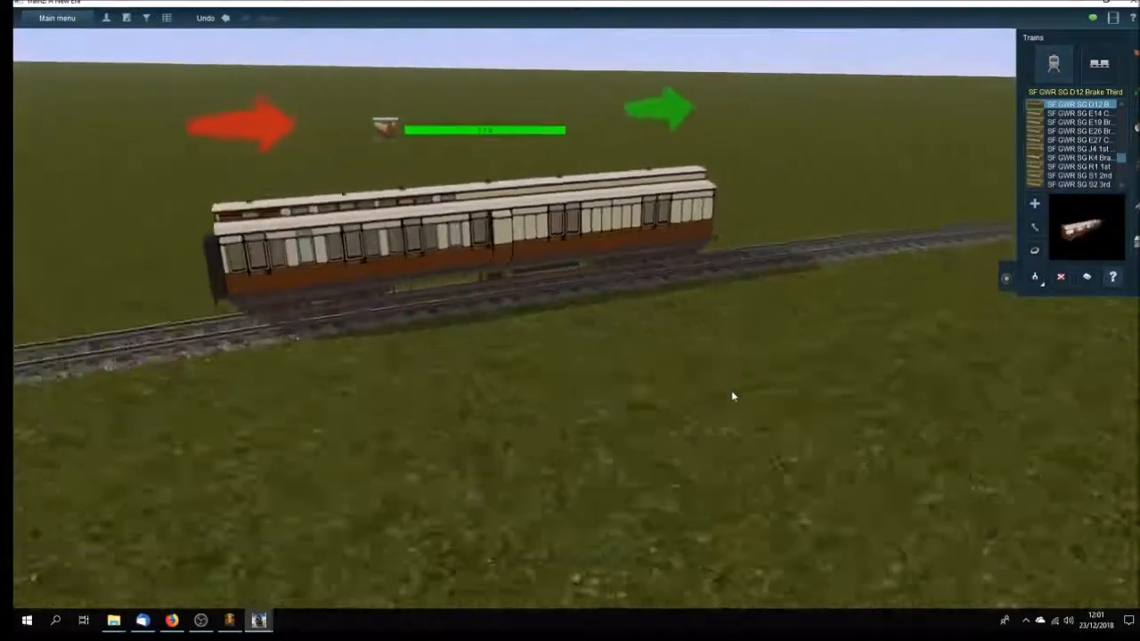
key(Left)
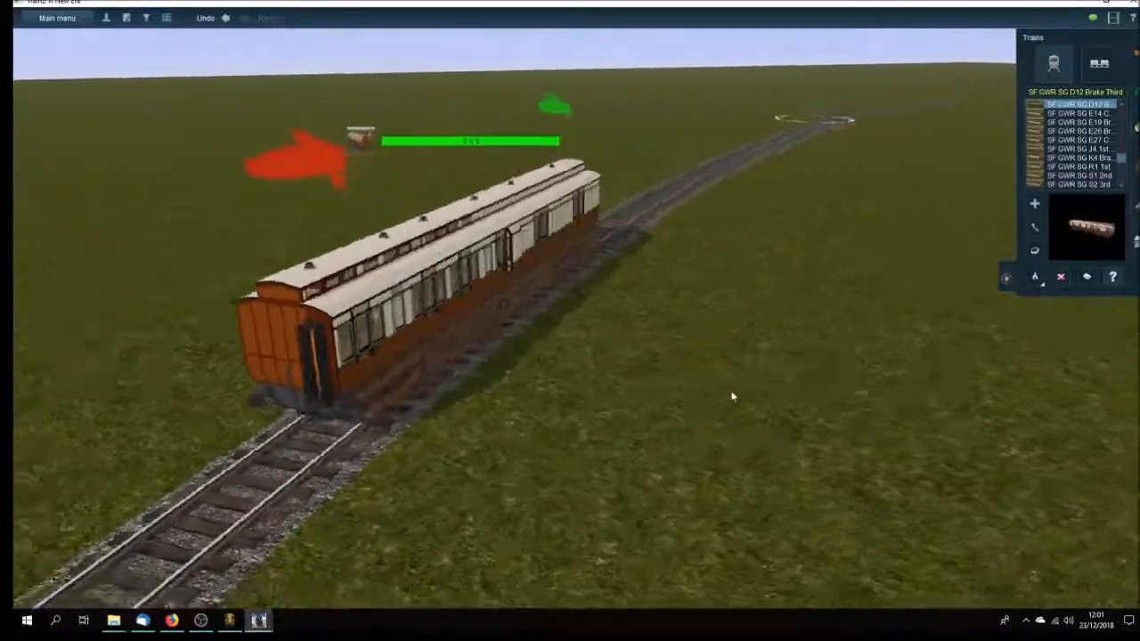